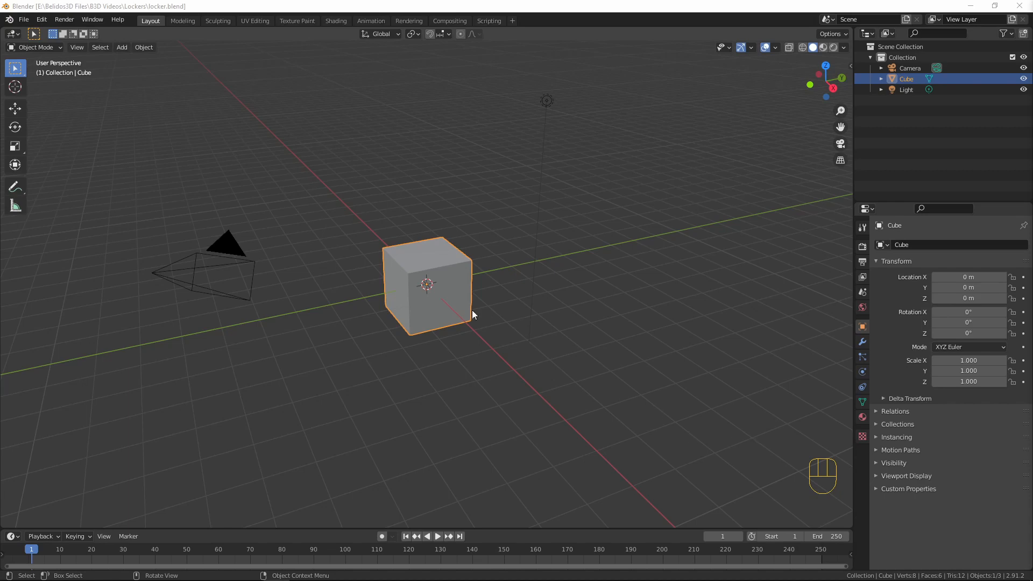
Move all of the cube's geometry up 1 m along Z in Edit Mode so its base rests on the origin
left_click(456, 293)
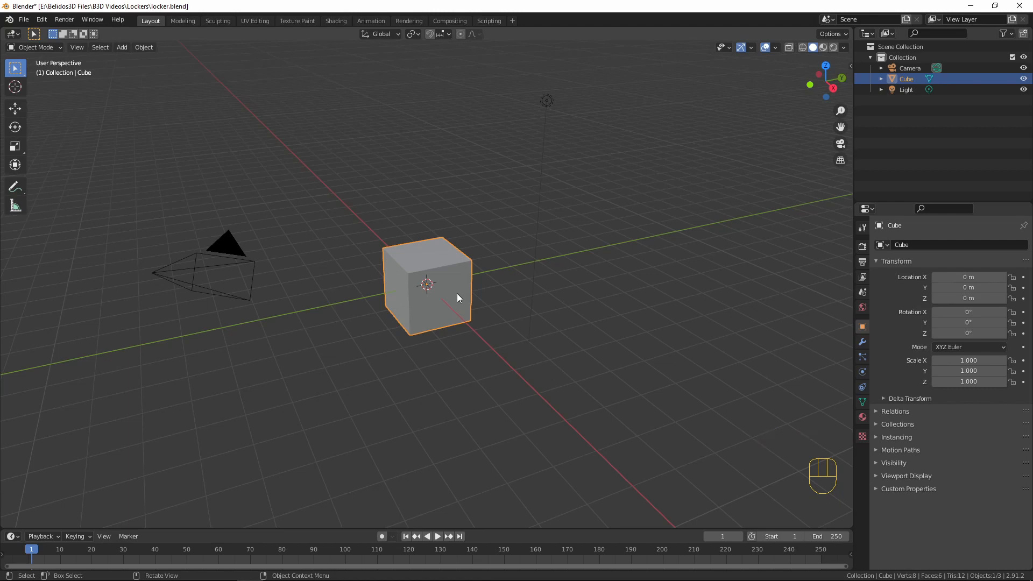
key("KP_1")
scroll(457, 297, "up", 4)
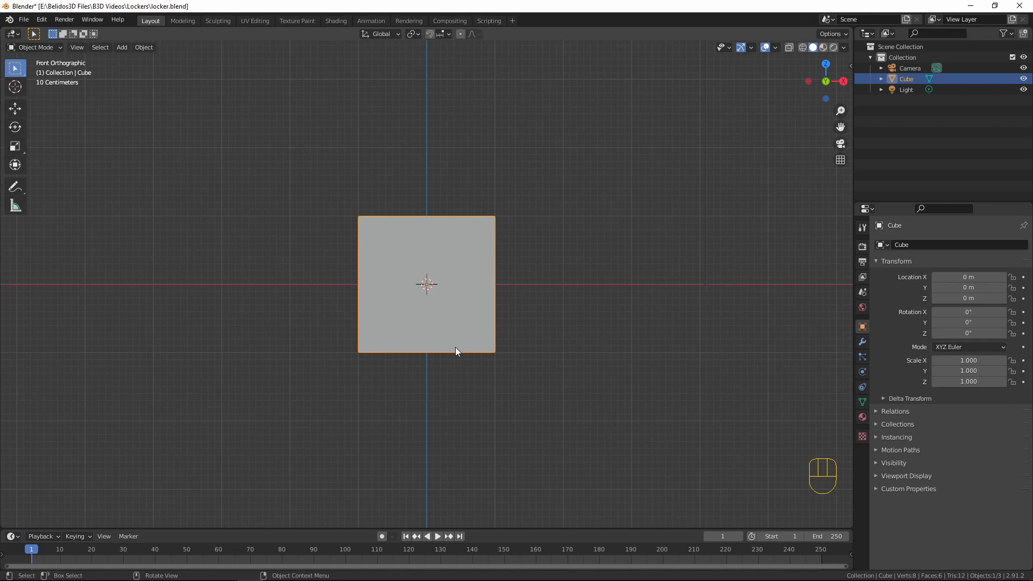
key("Tab")
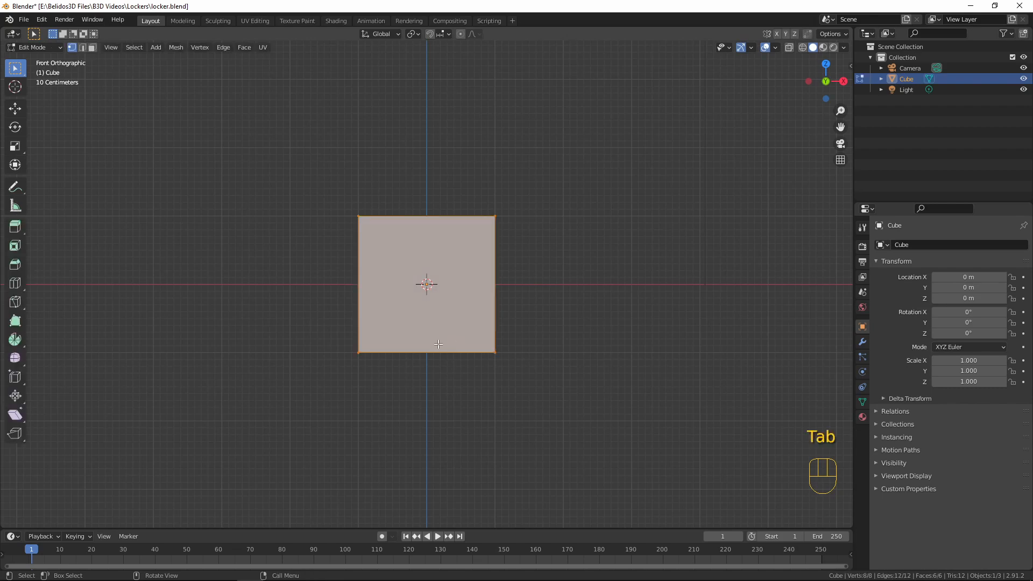
key("a")
key("g")
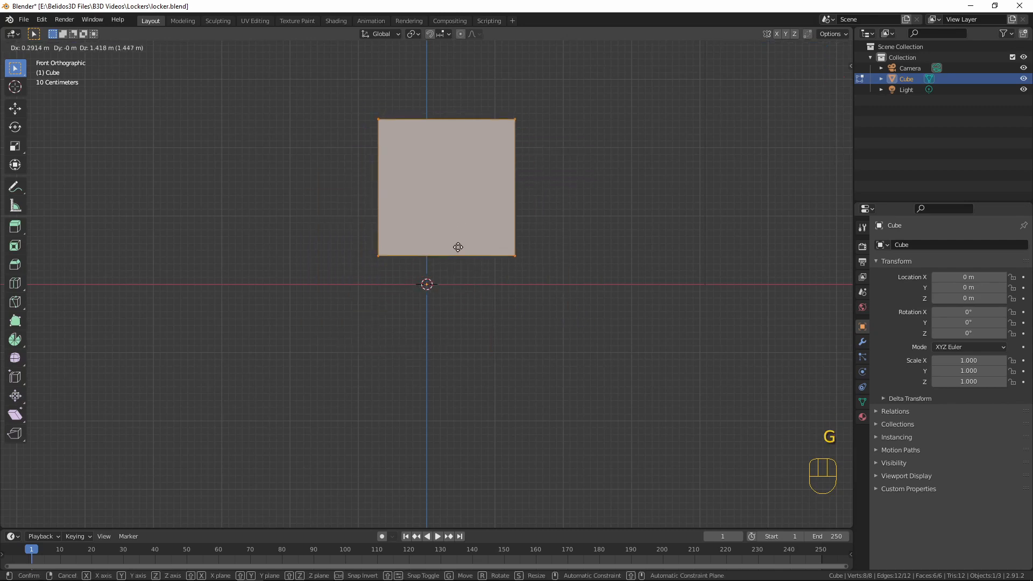
key("z")
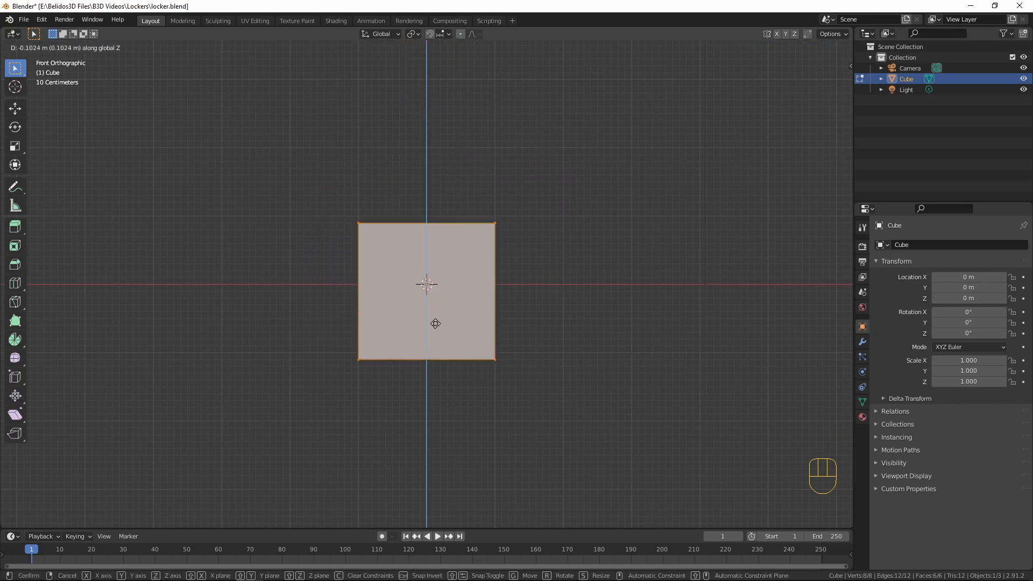
type("1")
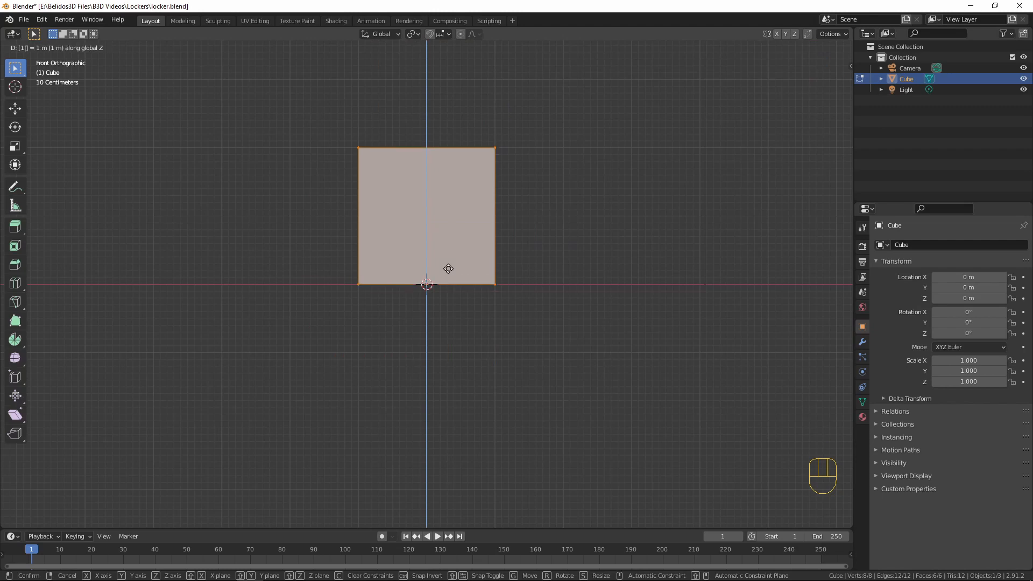
key("Return")
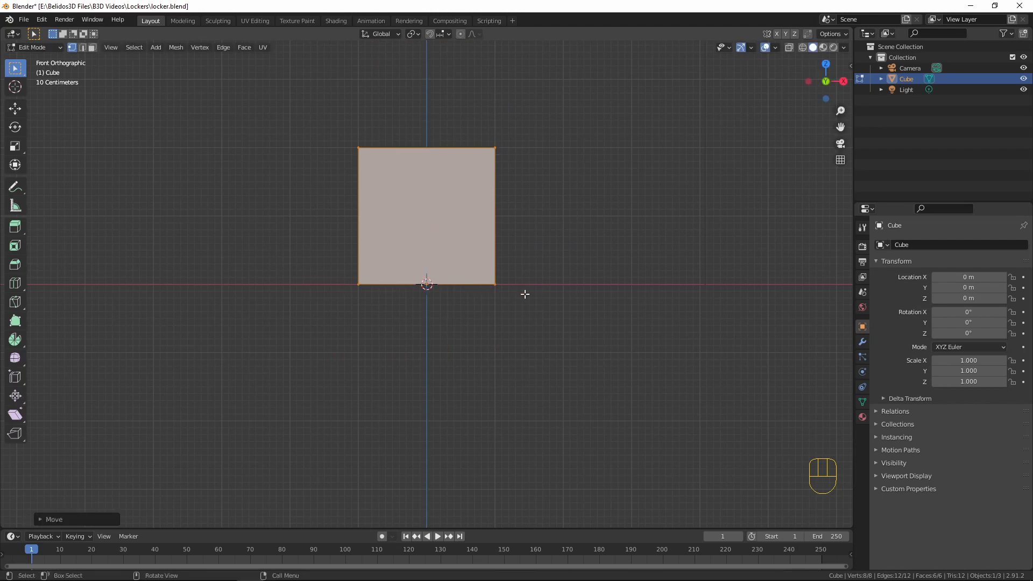
key("Tab")
Set the cube's X and Y dimensions to 0.35 m each
middle_click_drag(581, 300, 524, 302)
key("KP_1")
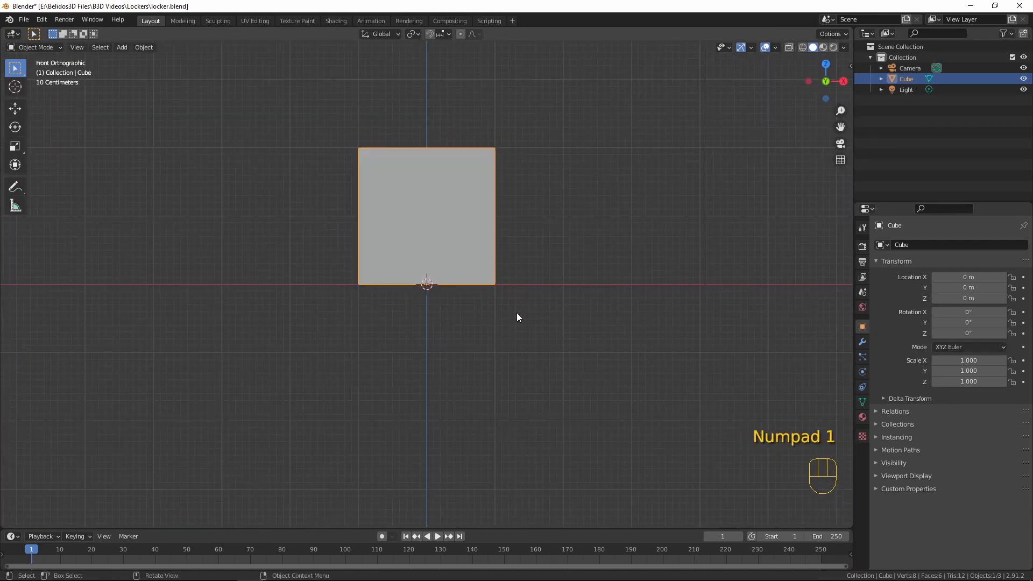
middle_click_drag(519, 239, 544, 321, "shift")
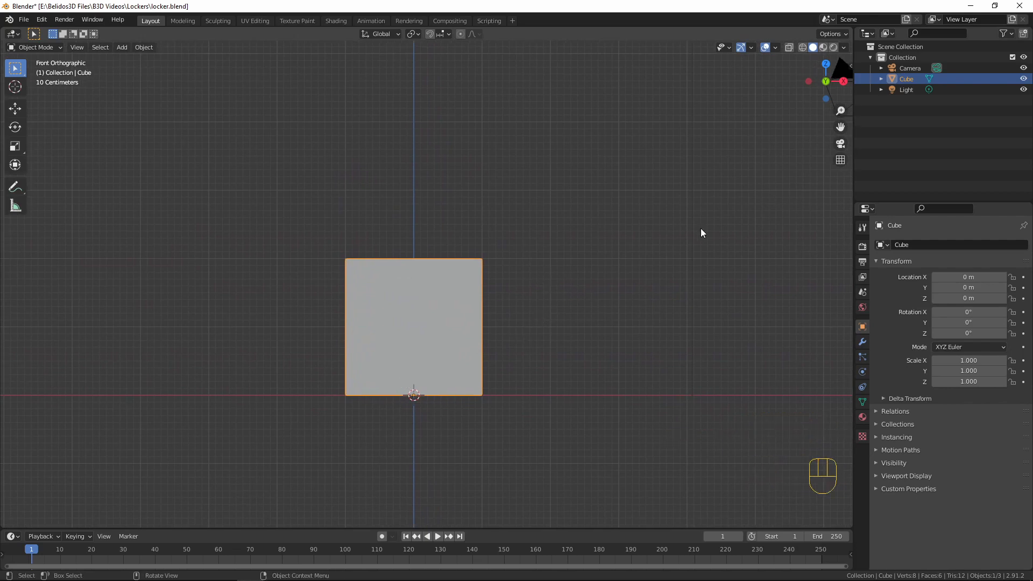
key("n")
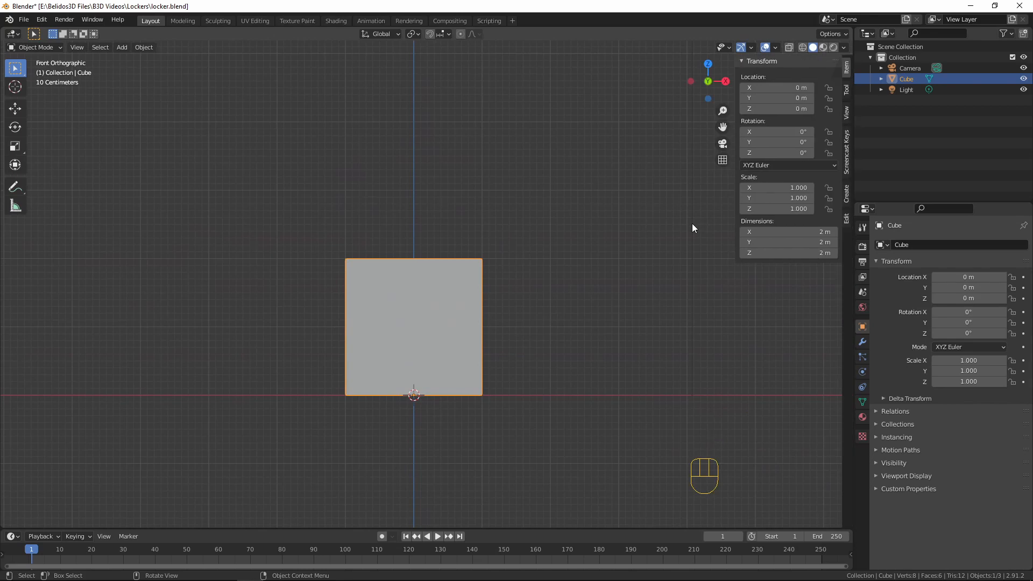
middle_click_drag(576, 283, 646, 279)
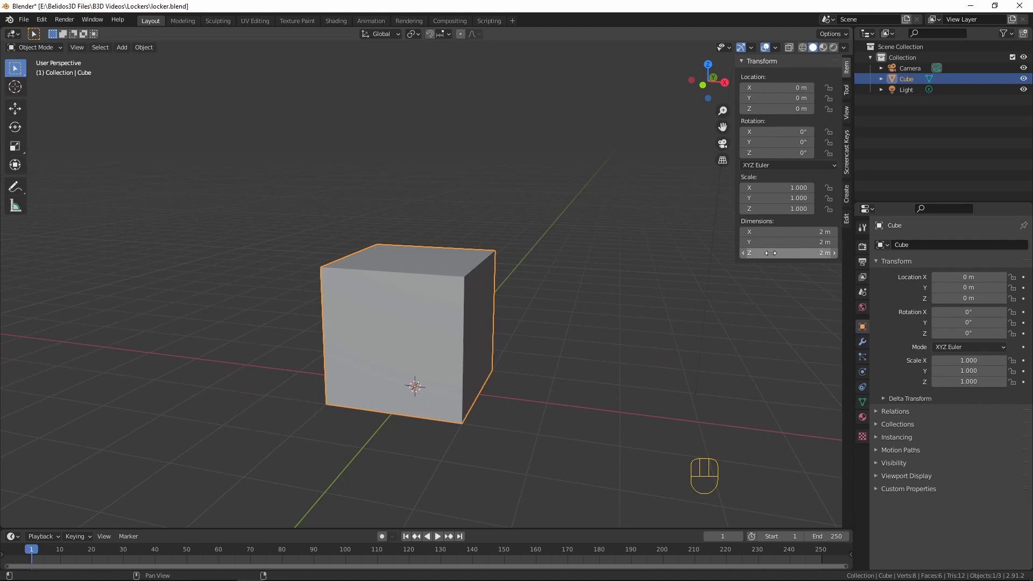
middle_click_drag(417, 356, 469, 360)
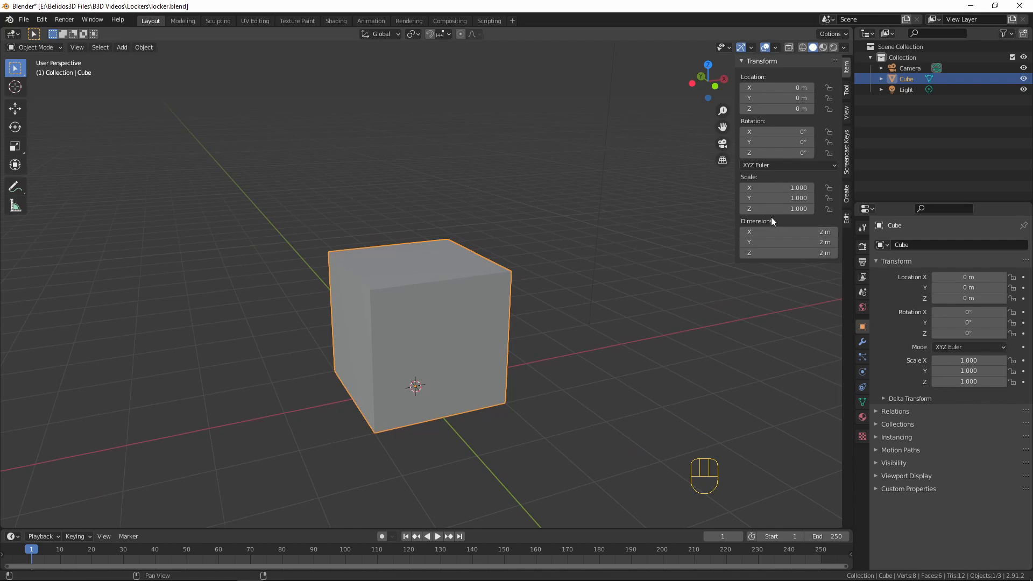
left_click(786, 232)
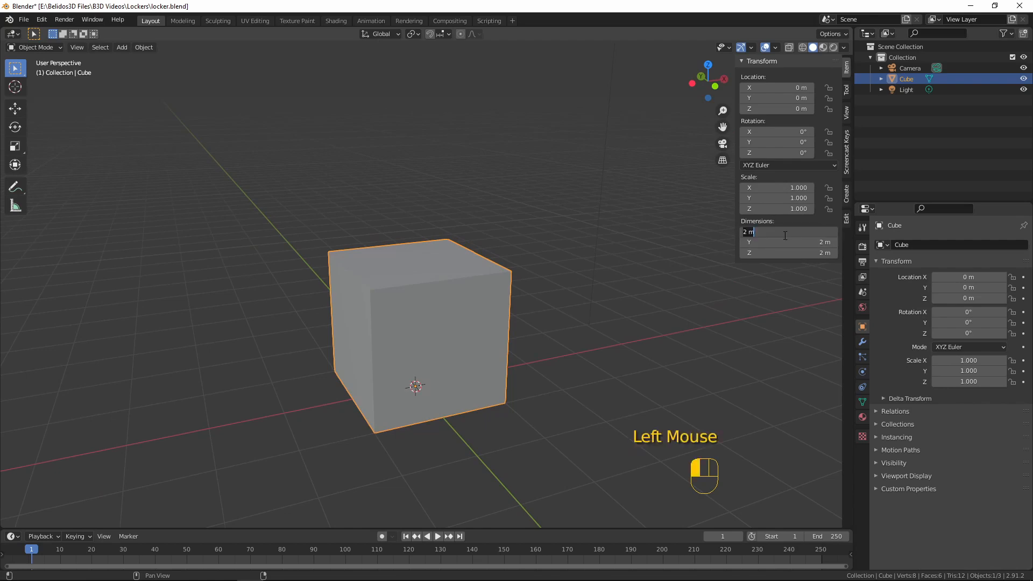
key("BackSpace")
type("0.35")
key("Tab")
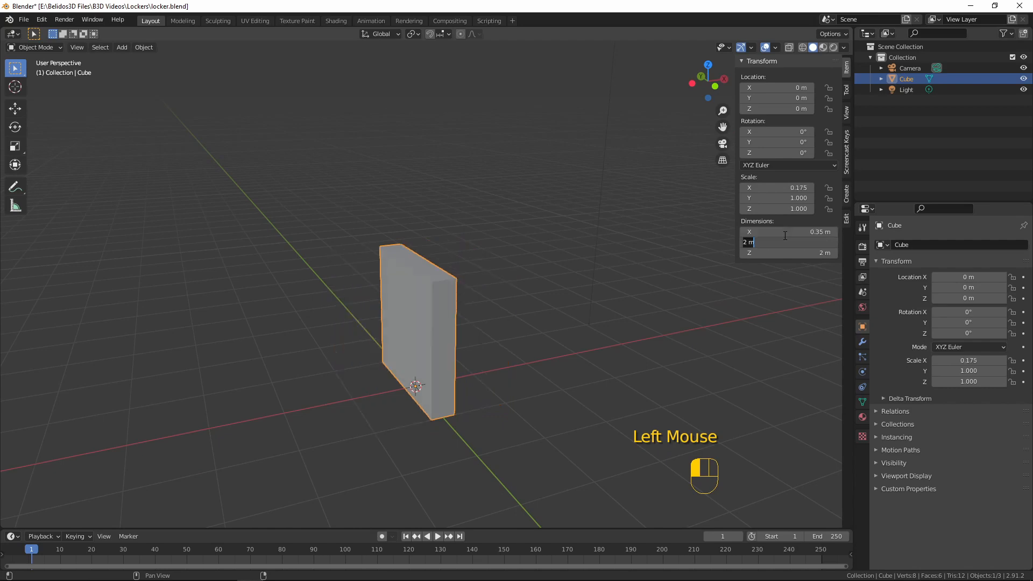
key("BackSpace")
type("0.35")
key("Return")
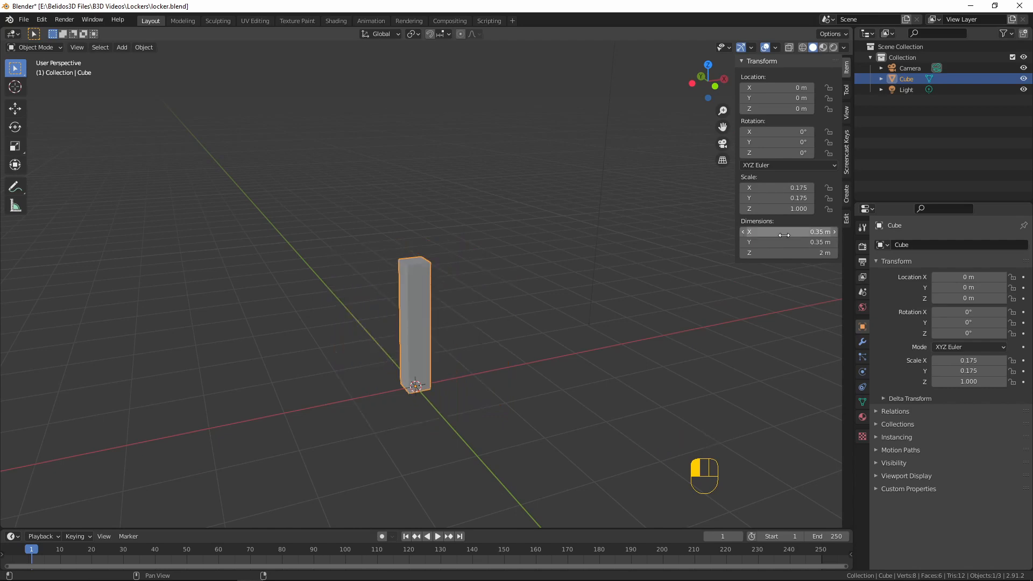
scroll(486, 346, "up", 2)
scroll(486, 350, "up", 1)
middle_click_drag(485, 350, 541, 312)
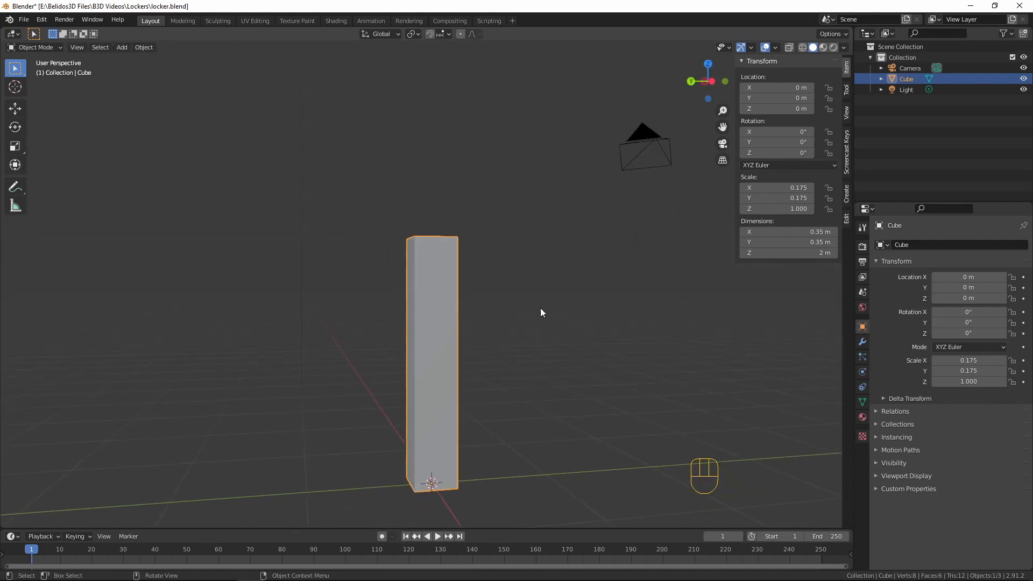
middle_click_drag(299, 290, 512, 289)
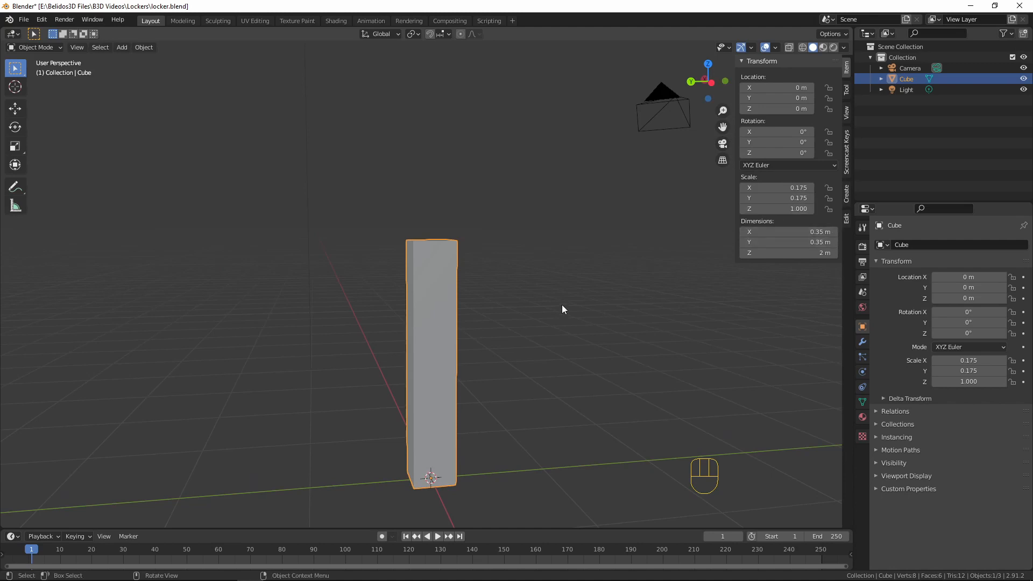
middle_click_drag(562, 310, 548, 272)
scroll(480, 299, "up", 2)
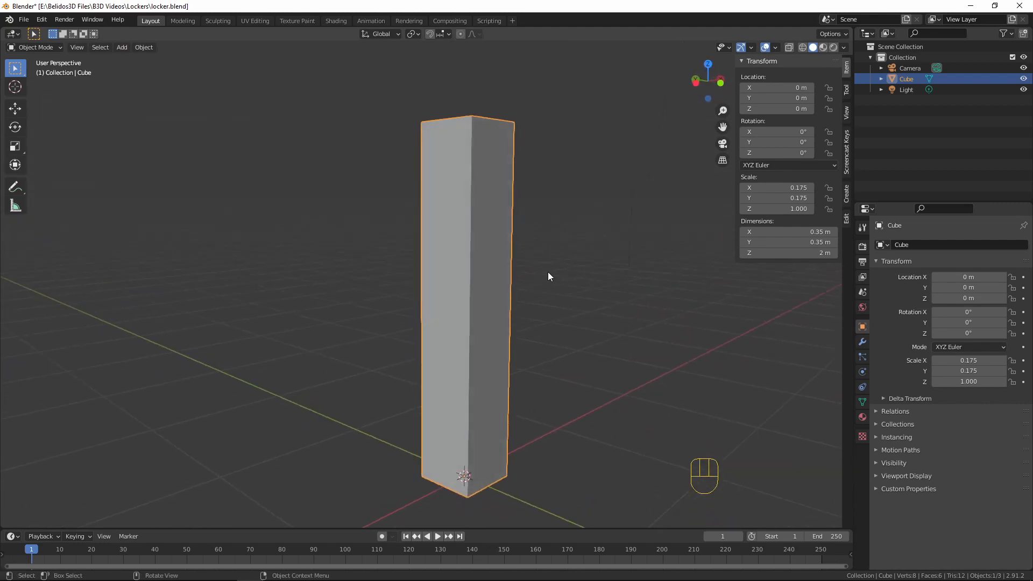
key("Tab")
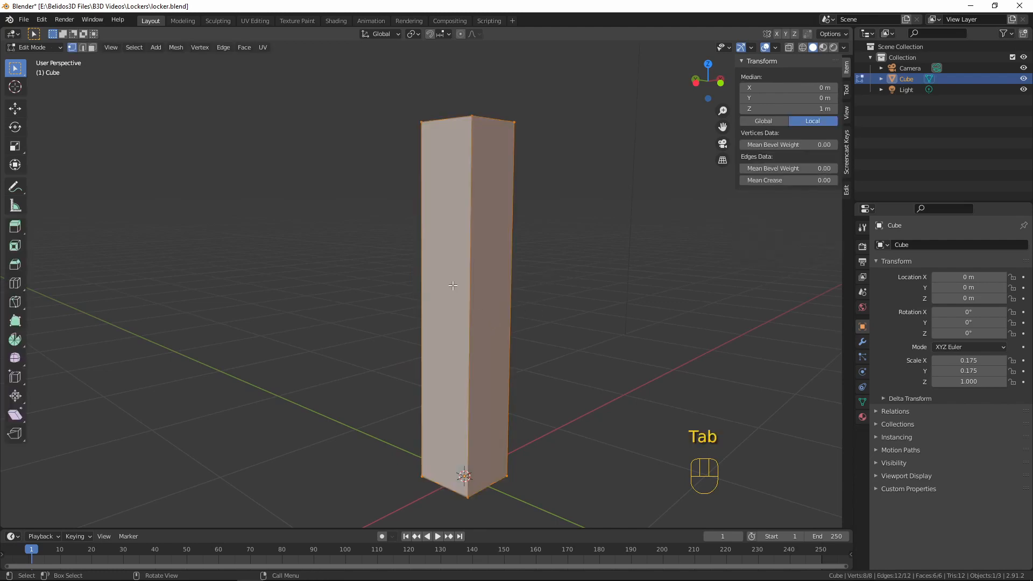
key("3")
left_click(434, 249)
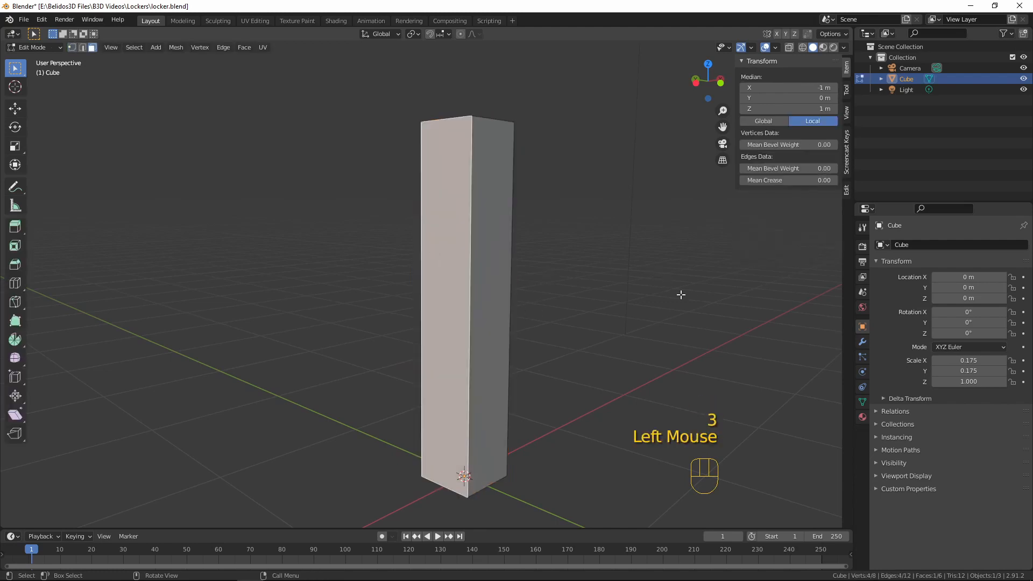
key("i")
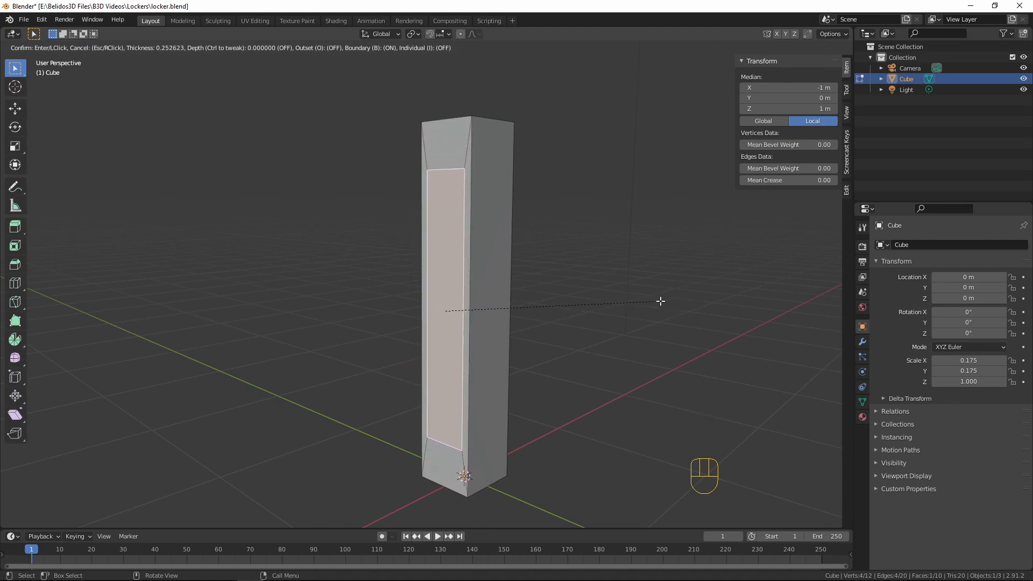
right_click(662, 300)
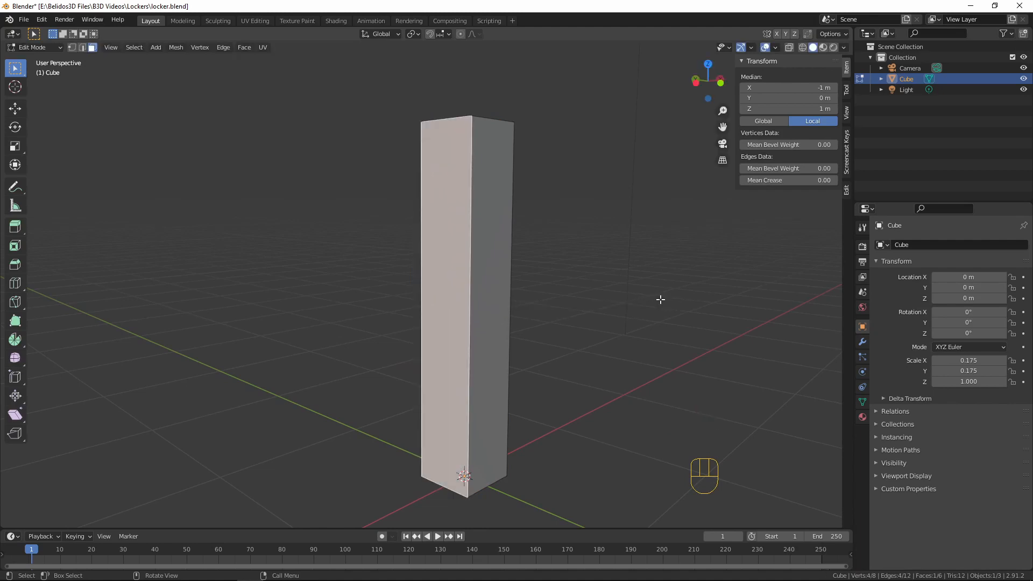
Apply the tall box's scale in Object Mode and return to editing its mesh
key("Tab")
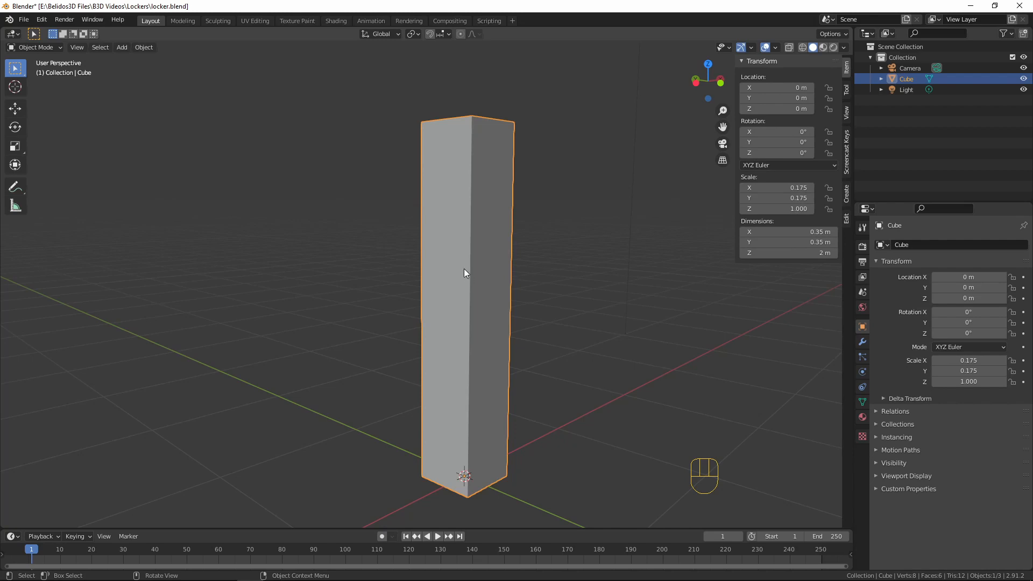
key("ctrl+a")
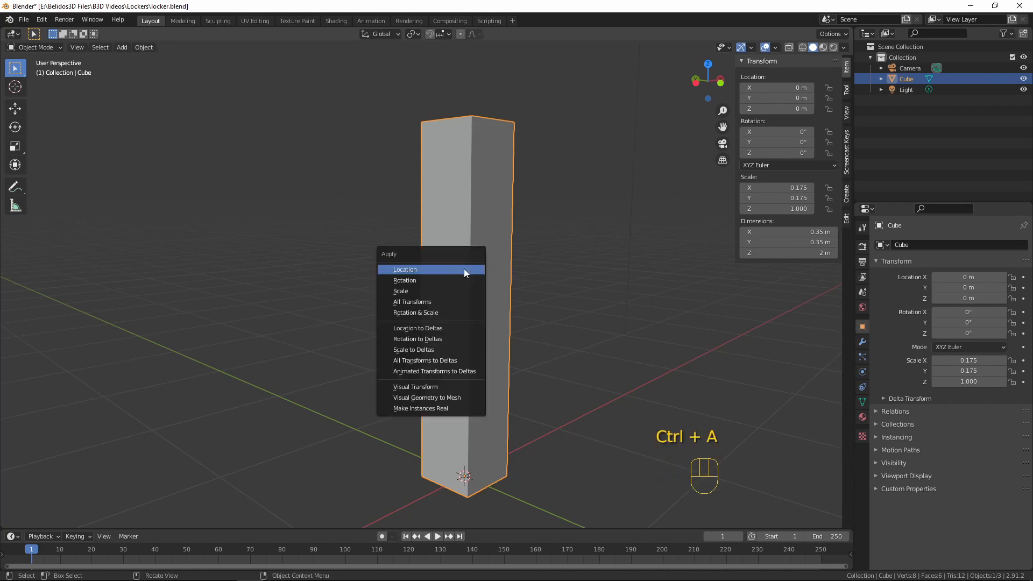
left_click(401, 291)
key("Tab")
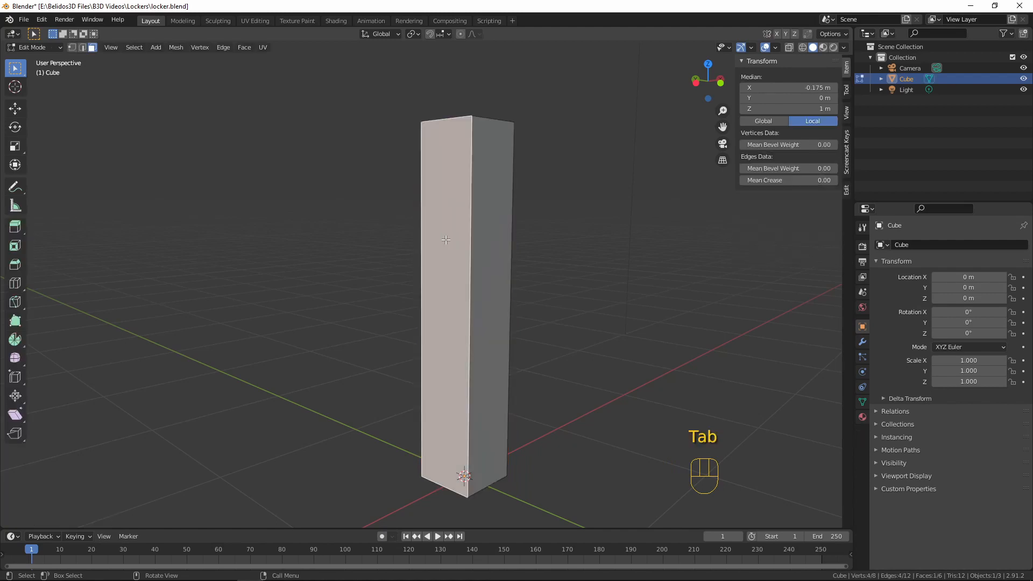
key("space")
key("i")
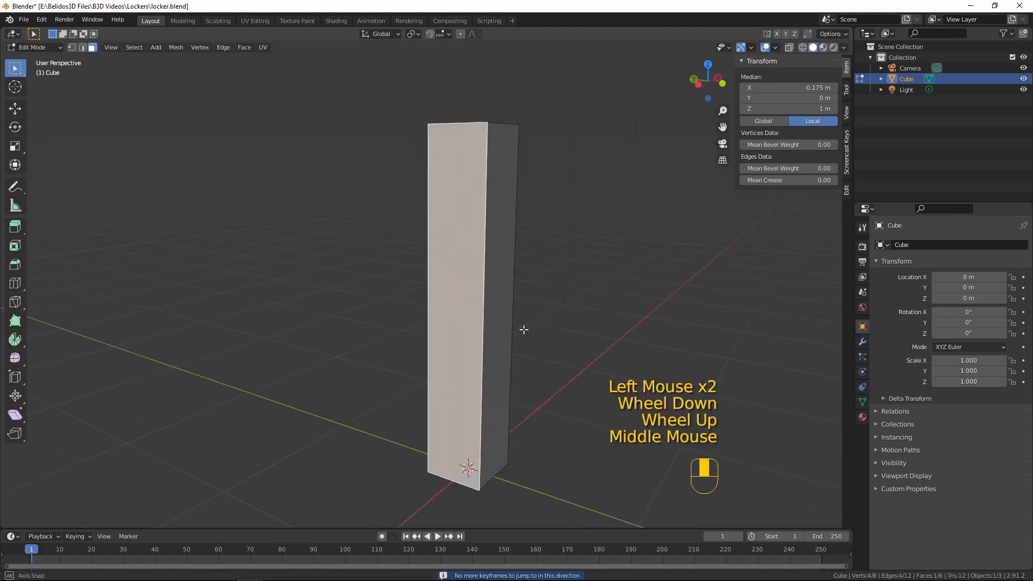
mouse_move(526, 327)
middle_mouse_down()
mouse_move(572, 273)
mouse_move(537, 319)
middle_mouse_up()
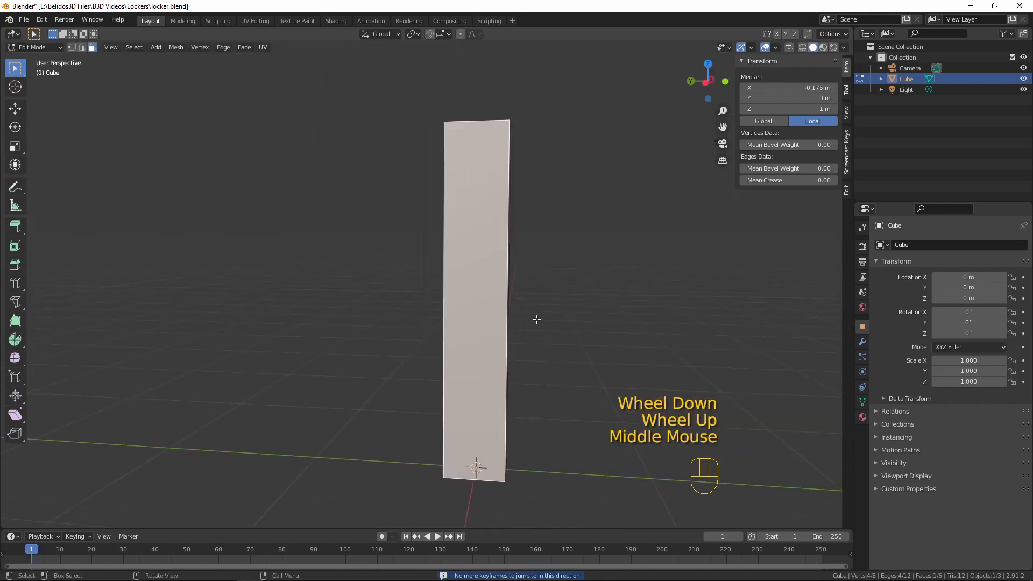
Add one centred horizontal loop cut halfway up the tall box, splitting it into equal upper and lower halves
key("KP_1")
middle_click_drag(541, 280, 346, 429)
middle_click_drag(407, 340, 432, 379)
key("KP_1")
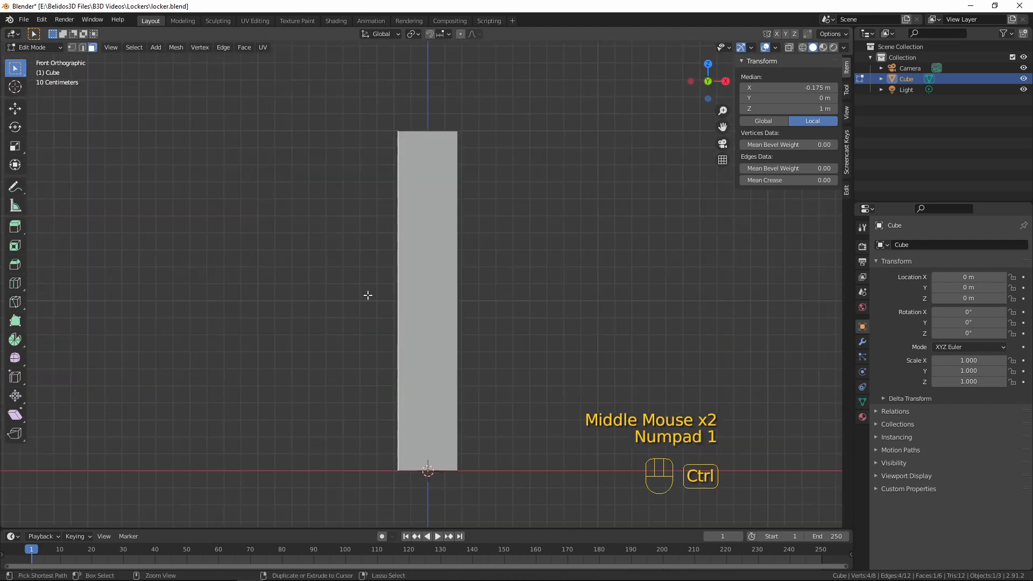
key("ctrl+r")
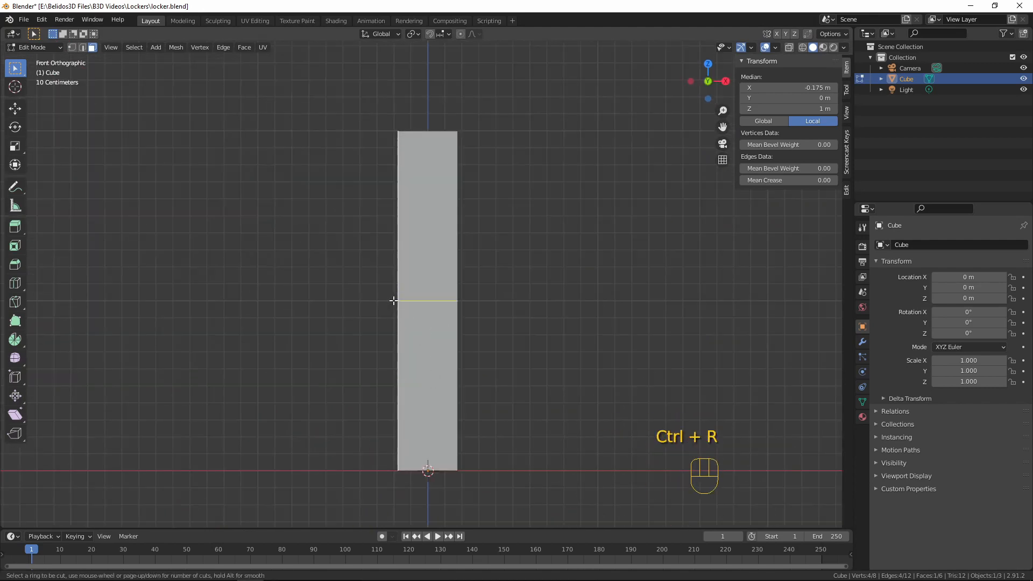
left_click(394, 300)
right_click(393, 300)
middle_click_drag(531, 303, 581, 317)
key("KP_1")
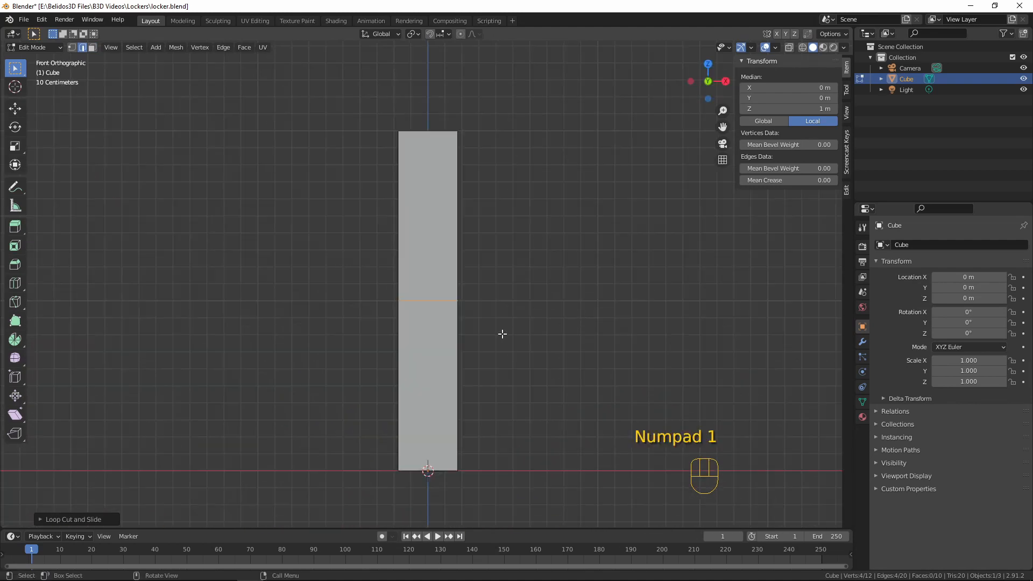
Inset the upper and lower front faces individually with a thickness of about 0.02 m
key("3")
left_click(426, 207)
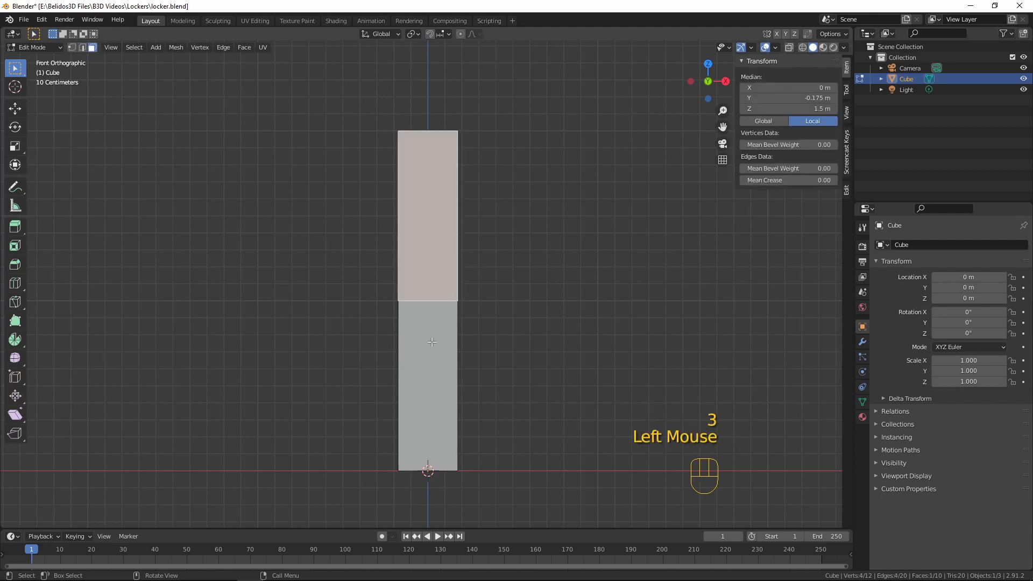
left_click(431, 355, "shift")
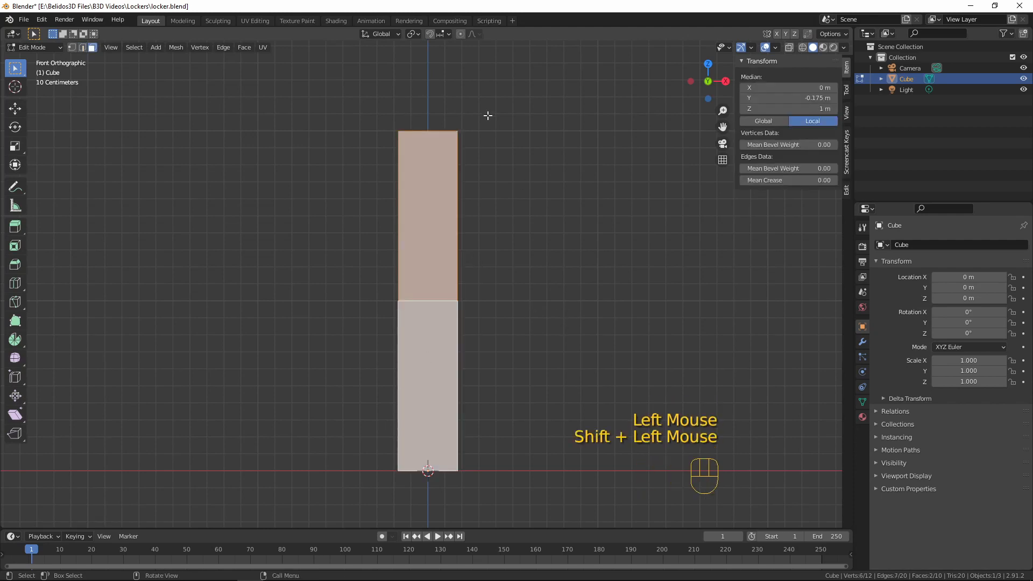
middle_click_drag(569, 167, 356, 265)
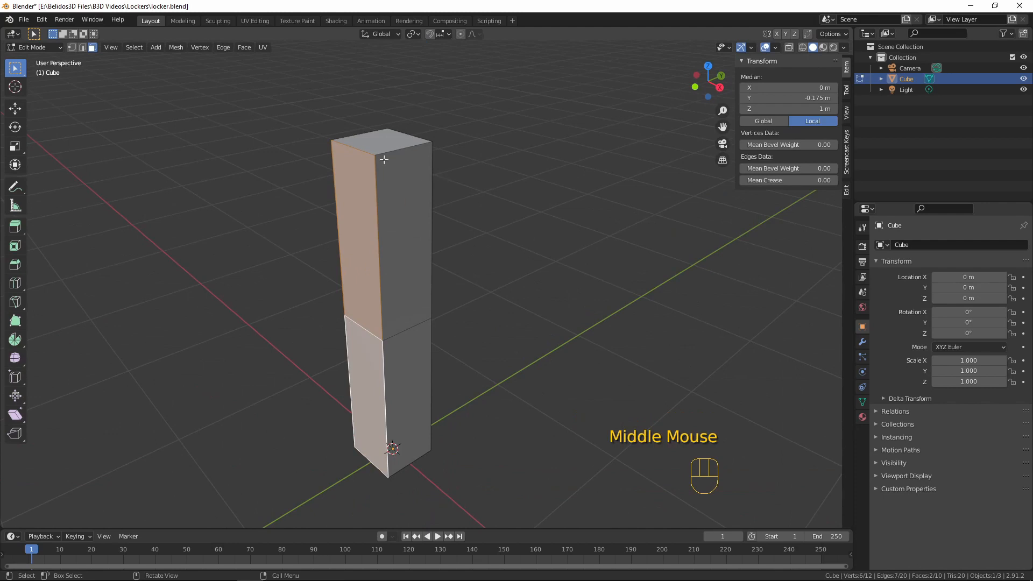
middle_click_drag(624, 240, 643, 277, "shift")
key("i")
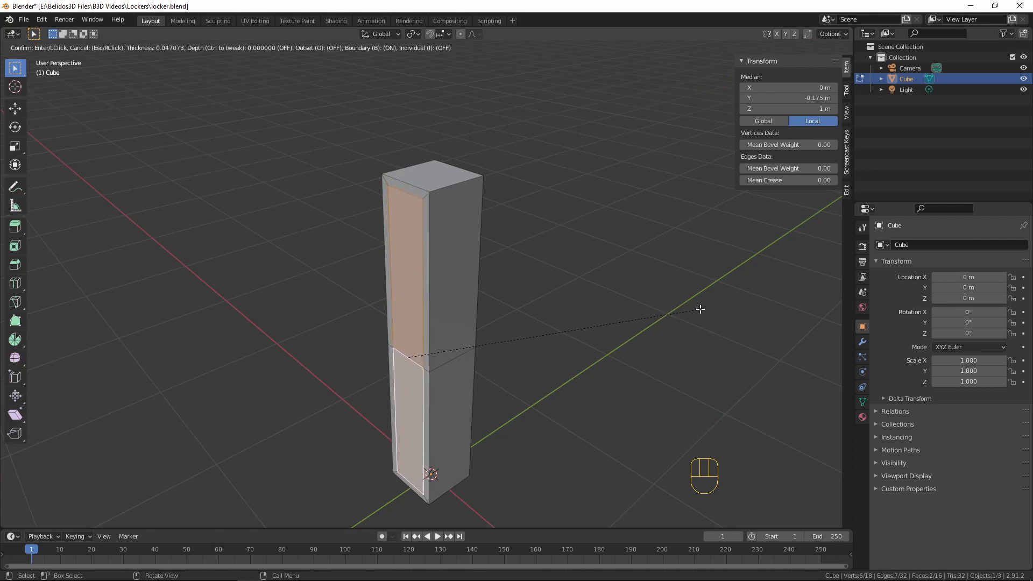
key("i")
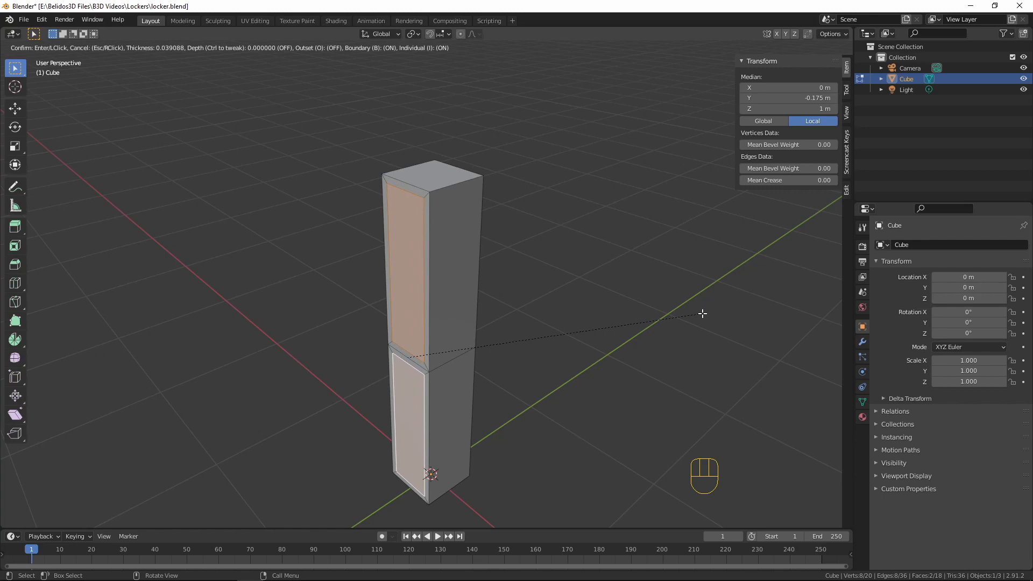
key("shift")
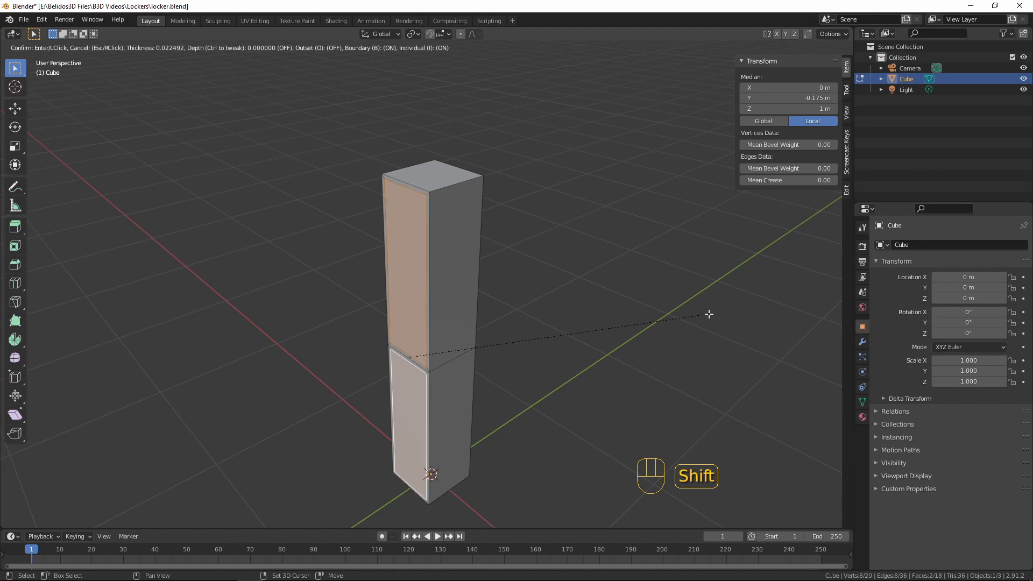
left_click(705, 314)
Extrude both inset front faces about 0.325 m along Y towards the back wall to hollow out the compartments
middle_click_drag(579, 263, 484, 346)
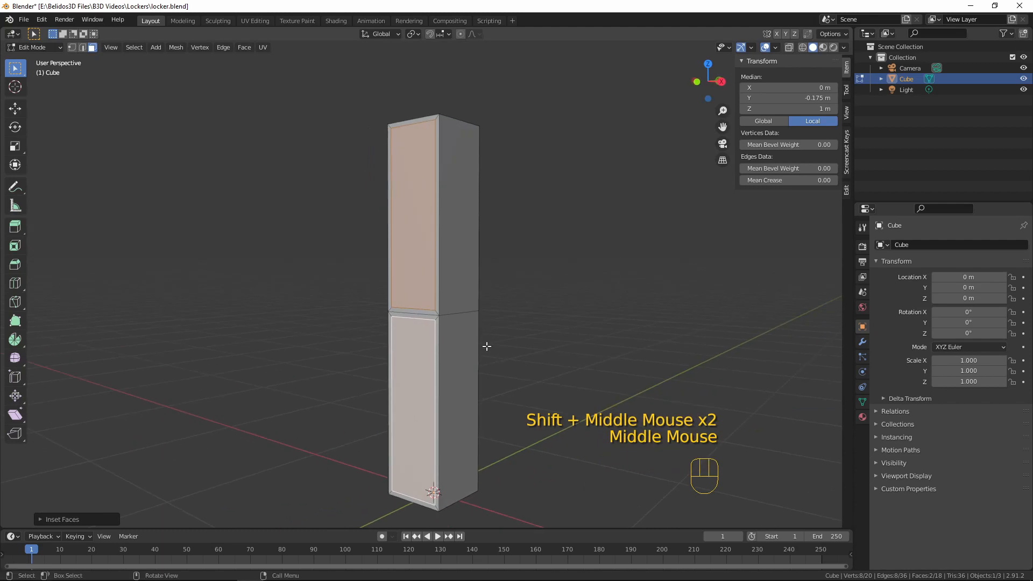
key("KP_3")
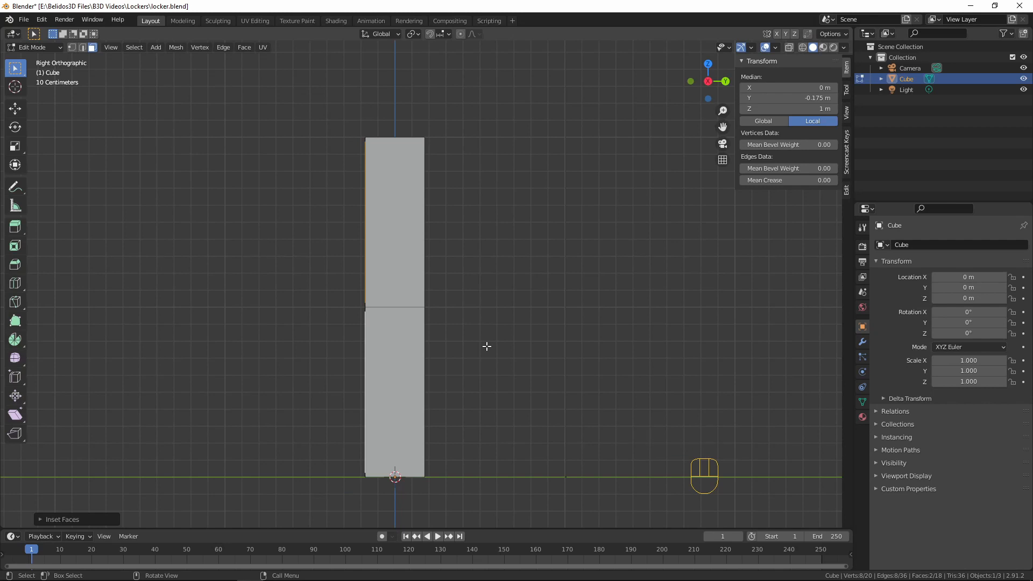
key("shift")
key("shift+z")
scroll(487, 346, "up", 3)
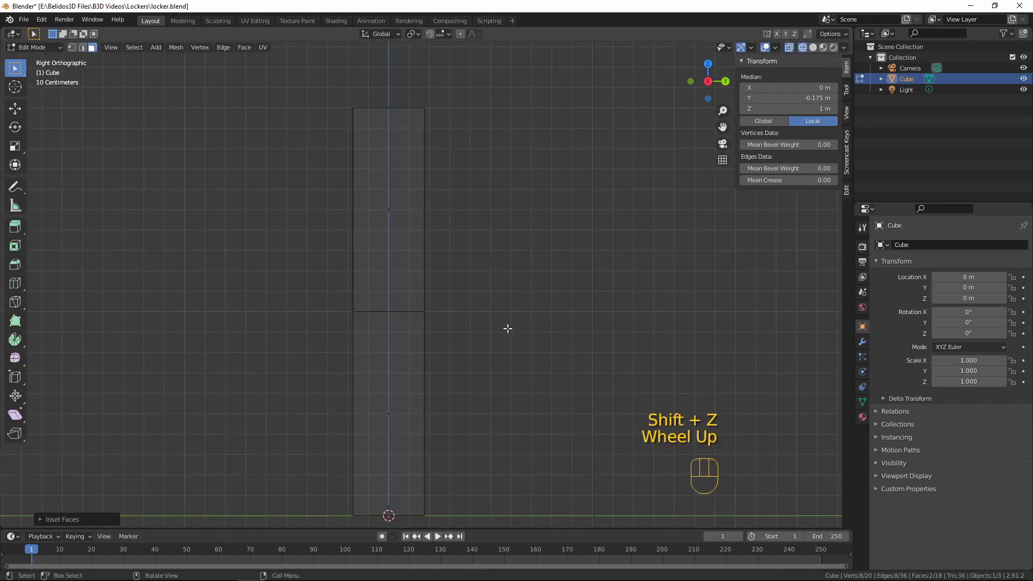
middle_click_drag(452, 350, 587, 330, "shift")
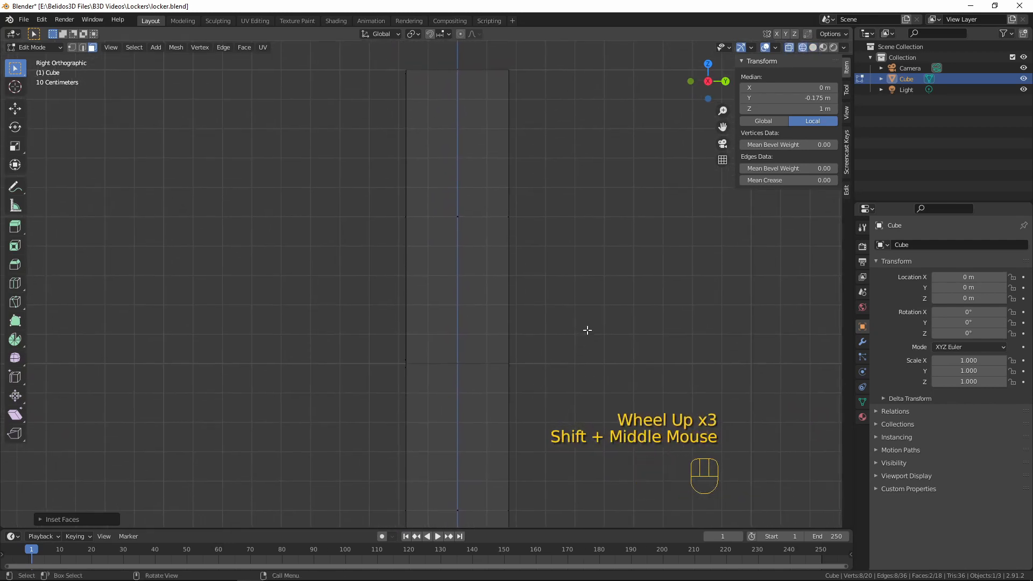
key("e")
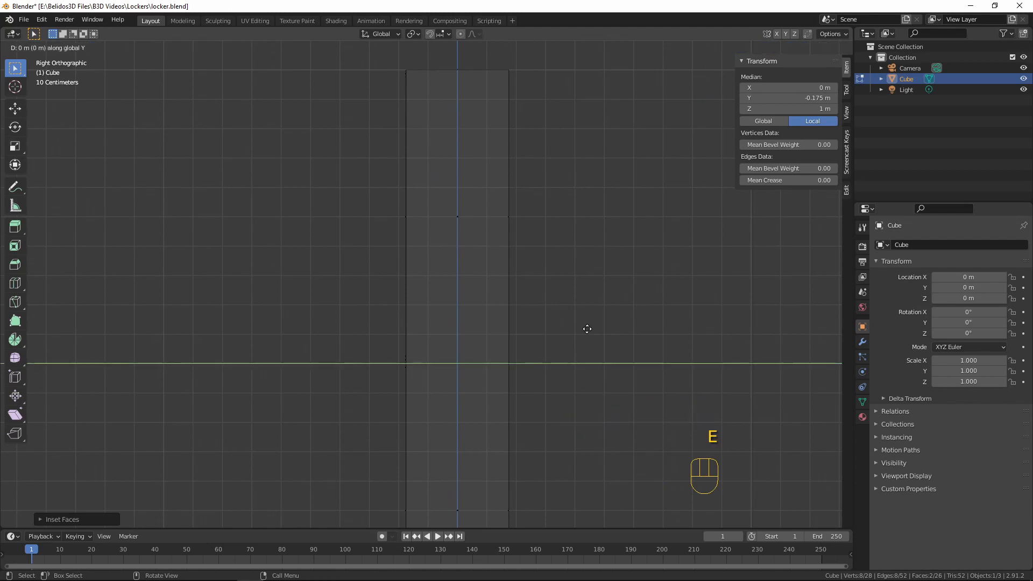
key("shift")
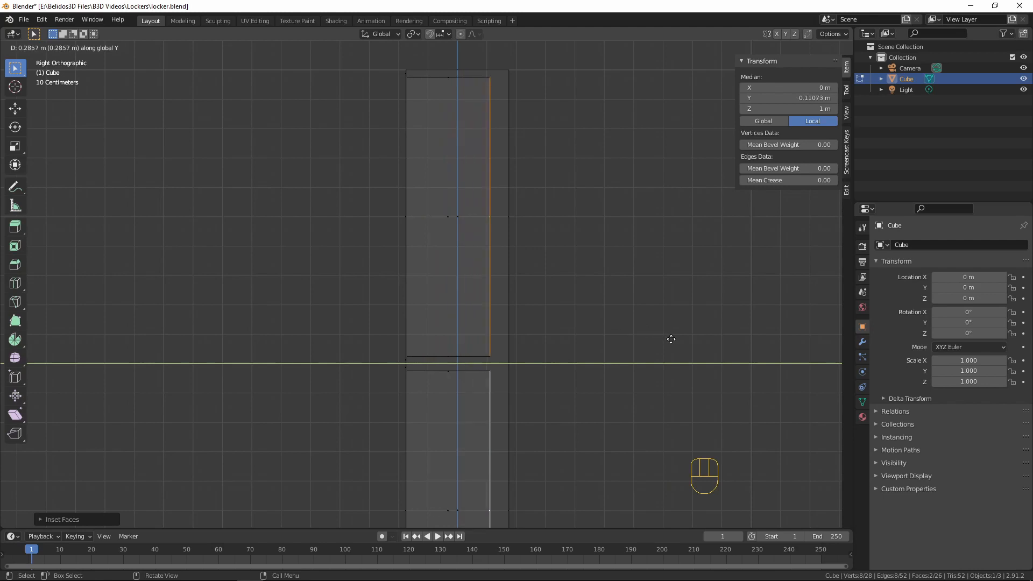
key("shift")
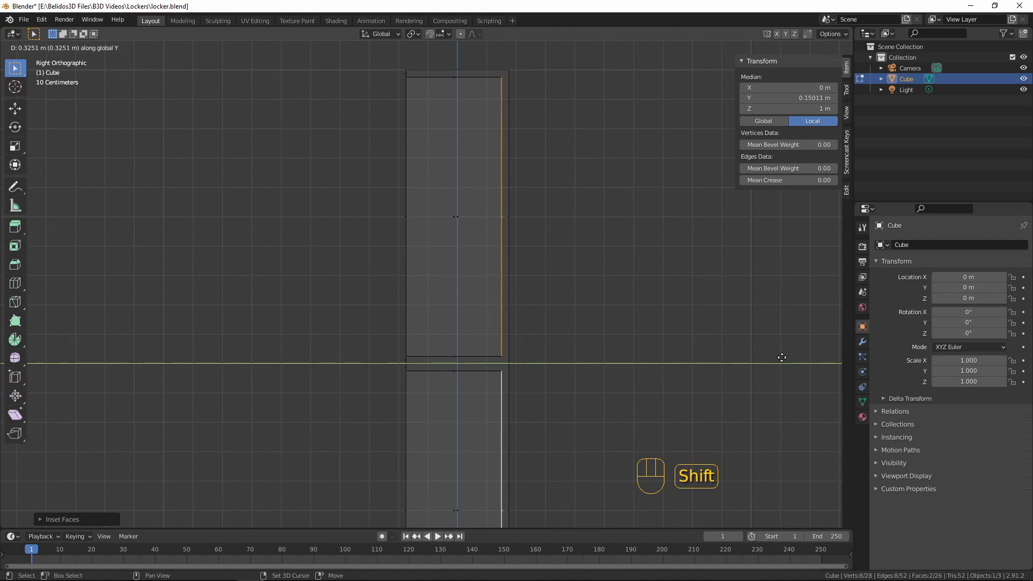
left_click(781, 358)
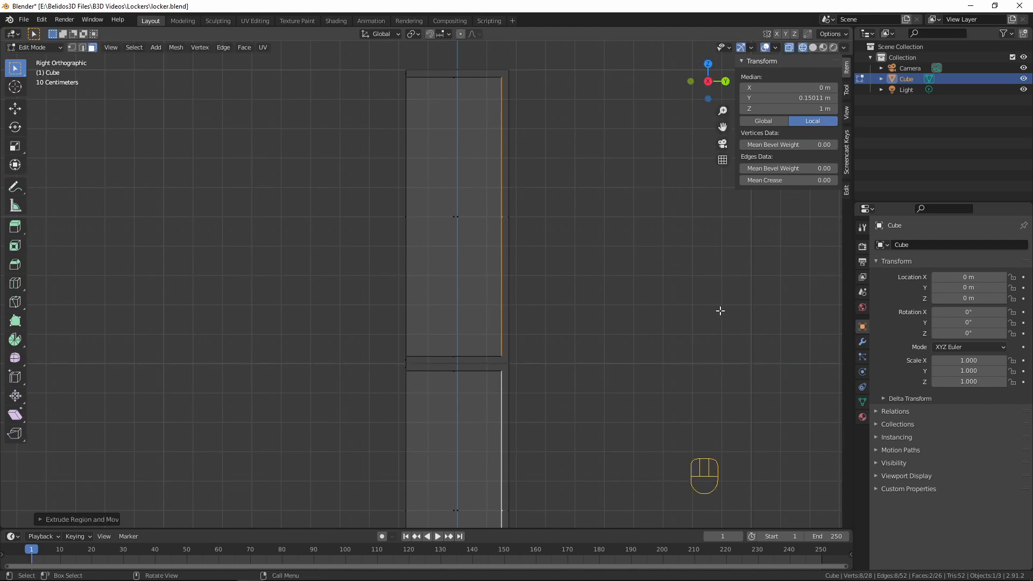
key("shift+z")
scroll(553, 218, "down", 3)
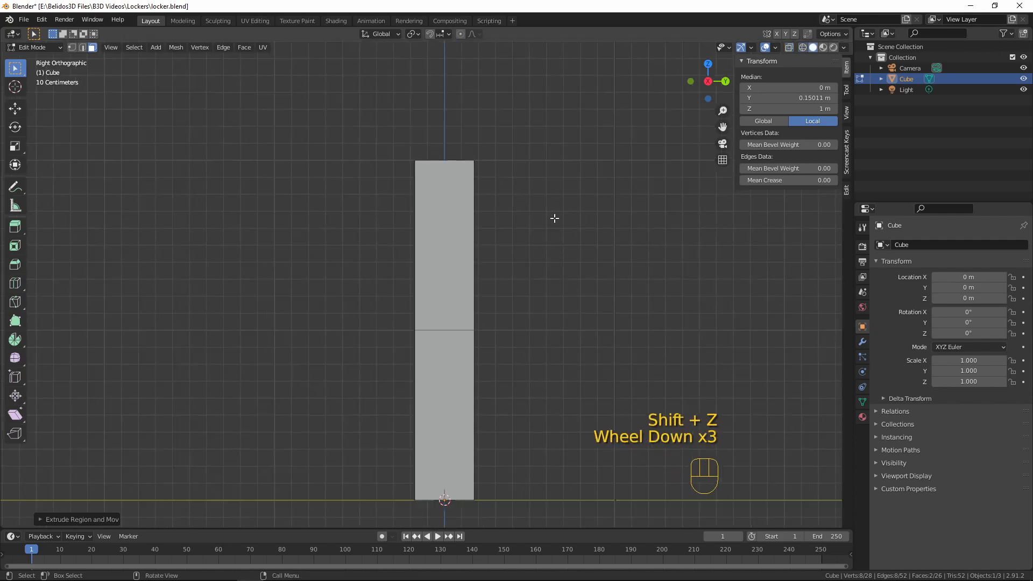
mouse_move(553, 219)
middle_mouse_down()
mouse_move(554, 286)
mouse_move(655, 223)
mouse_move(598, 219)
middle_mouse_up()
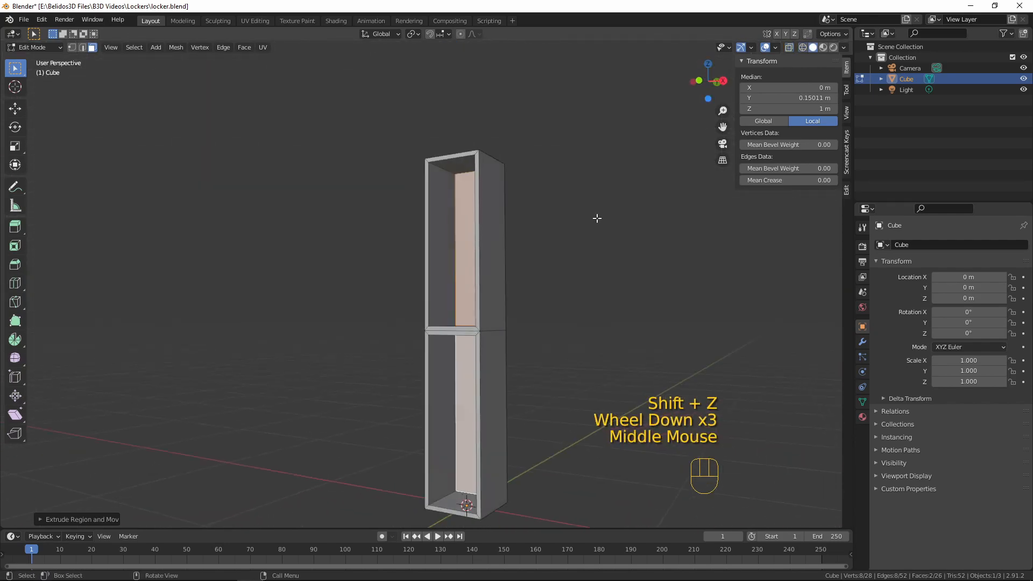
Clear the face selection and examine the two hollow compartments from the front, side and above
key("a")
key("a")
key("a")
key("a")
middle_click_drag(557, 271, 310, 386)
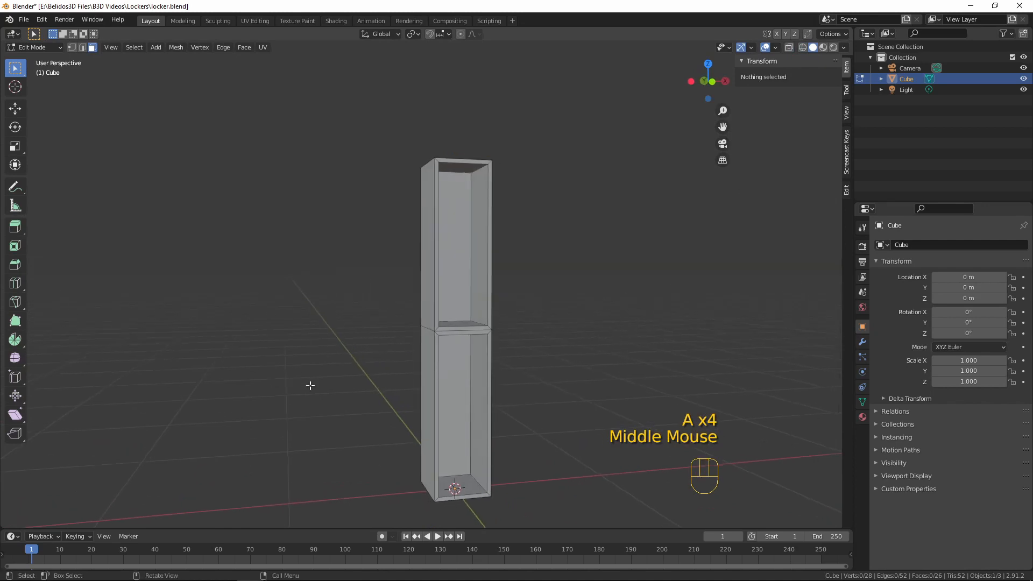
middle_click_drag(527, 409, 506, 195)
scroll(567, 388, "up", 3)
scroll(512, 258, "down", 3)
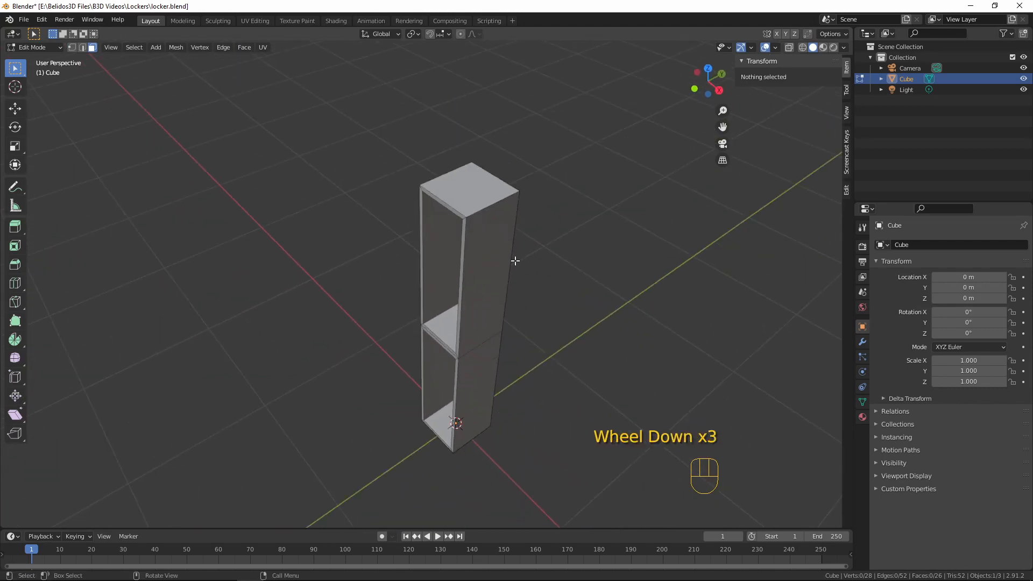
Select all the locker's edges, excluding the horizontal loop at mid-height and the diagonal corner edges on the middle divider
mouse_move(512, 258)
middle_mouse_down()
mouse_move(537, 196)
mouse_move(539, 292)
mouse_move(519, 257)
mouse_move(527, 251)
middle_mouse_up()
scroll(532, 254, "up", 1)
key("a")
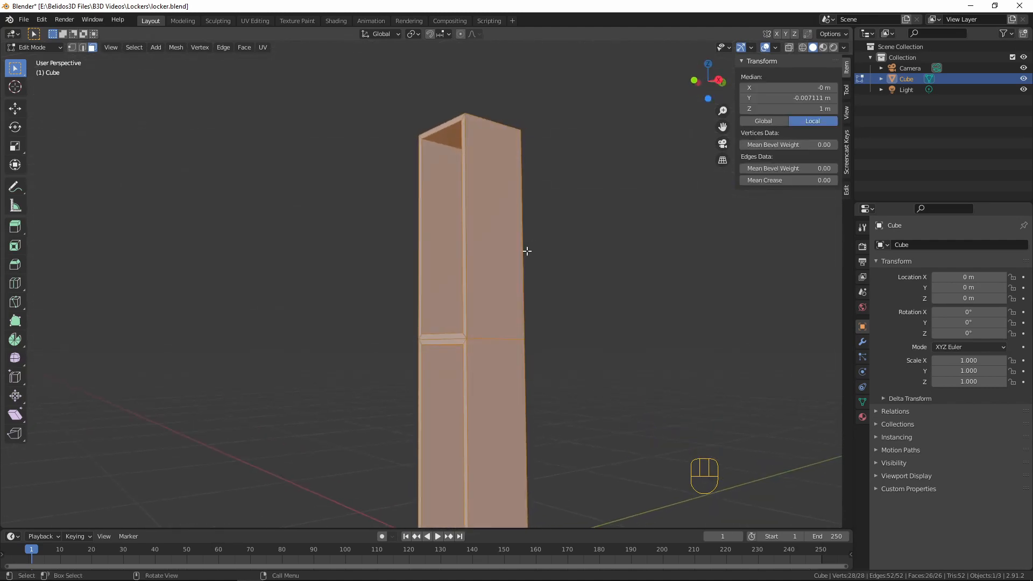
scroll(531, 360, "up", 3)
middle_click_drag(531, 360, 536, 300, "shift")
key("ctrl+z")
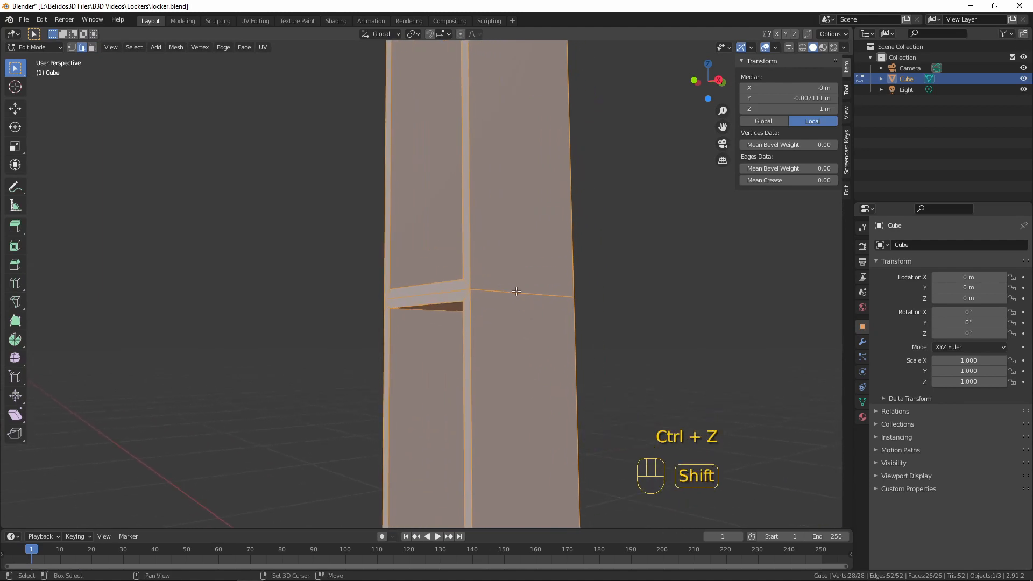
left_click(516, 292, "alt+shift")
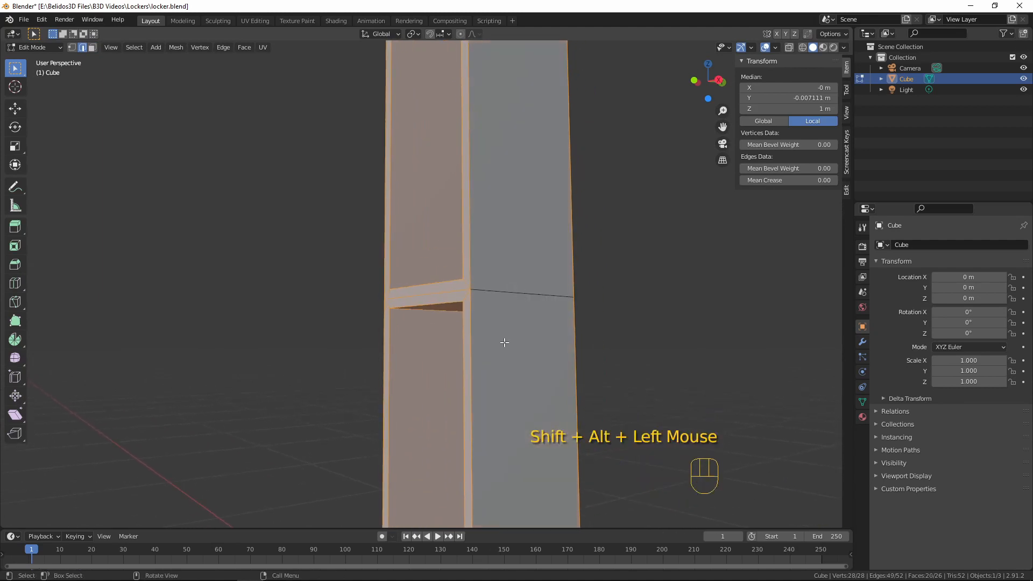
middle_click_drag(517, 292, 404, 323)
left_click(527, 299, "alt+shift")
scroll(399, 322, "up", 3)
left_click(399, 324, "shift")
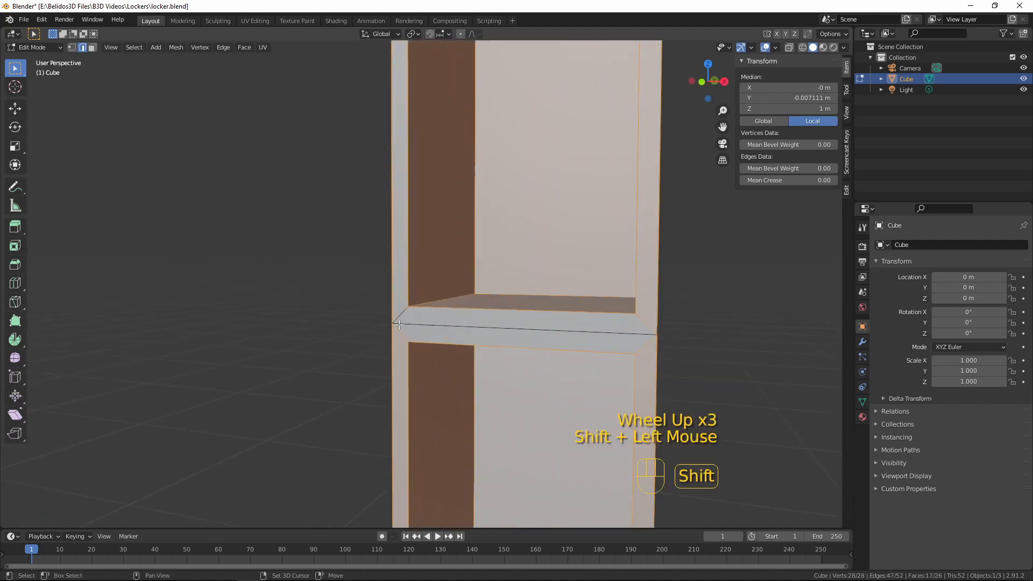
left_click(401, 335, "shift")
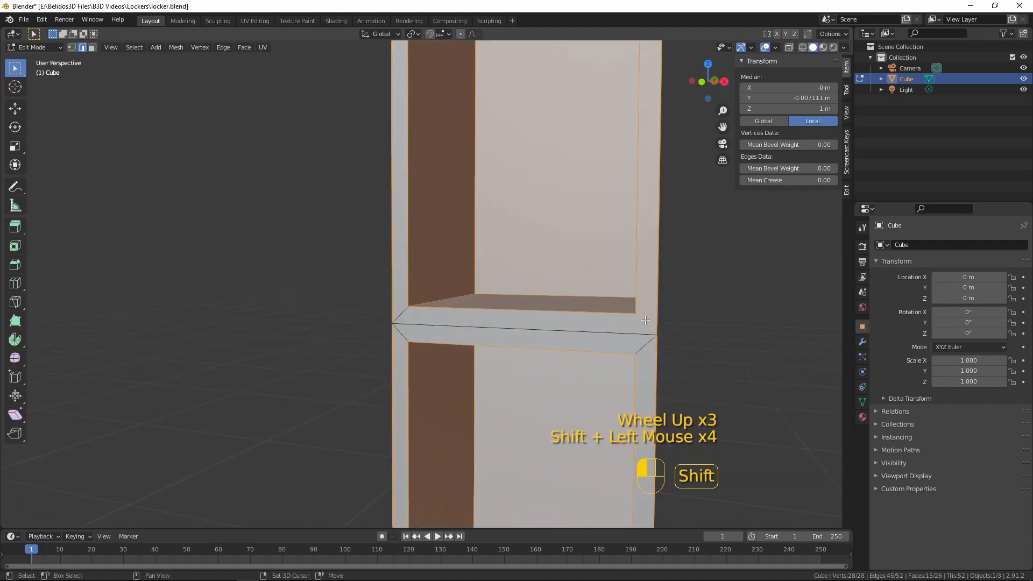
Remove the diagonal corner edges at the top and bottom of the front frame from the edge selection
middle_click_drag(645, 320, 685, 20, "shift")
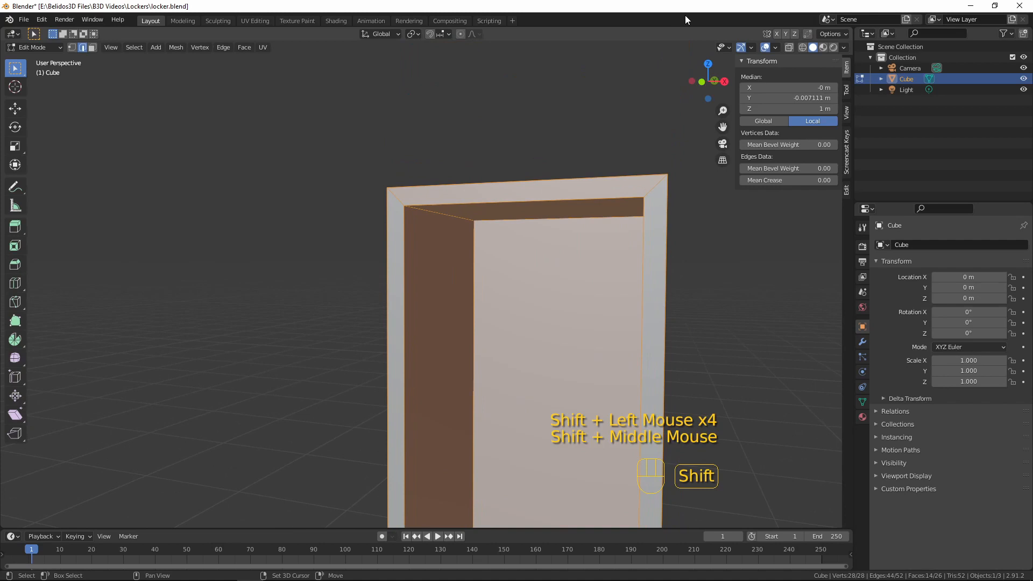
left_click(651, 191, "shift")
left_click(397, 196, "shift")
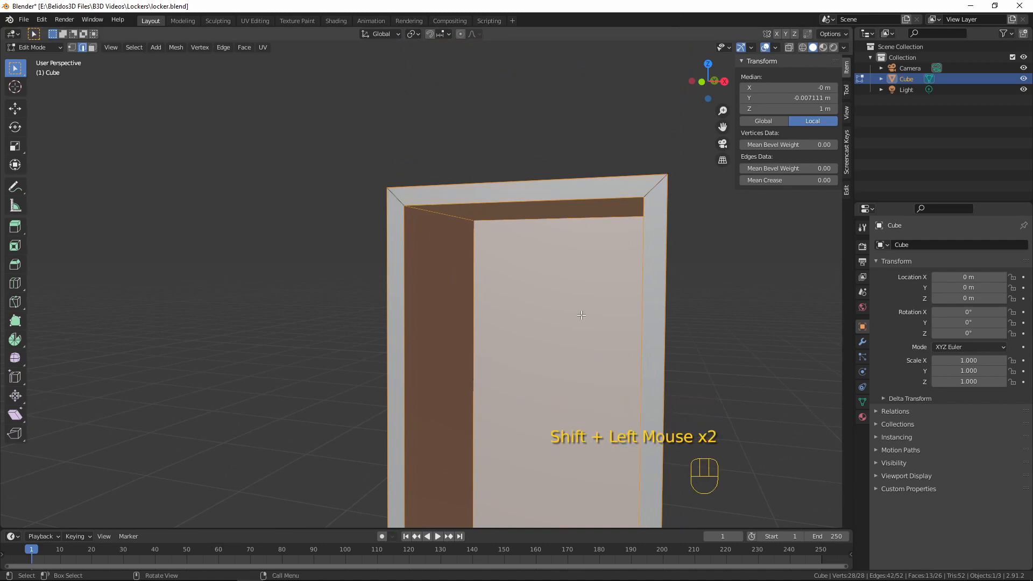
middle_click_drag(582, 315, 543, 360, "shift")
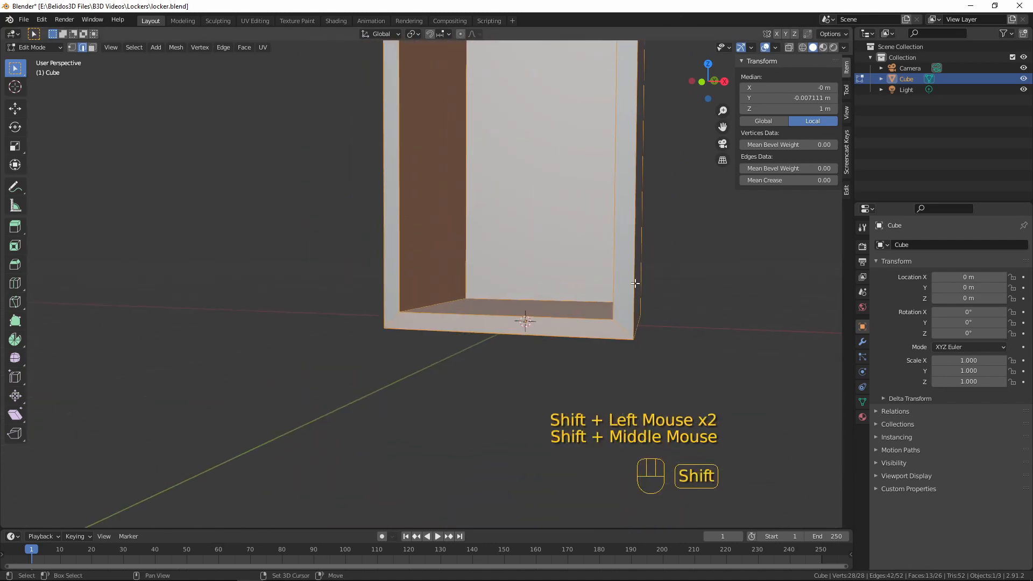
left_click(623, 329, "shift")
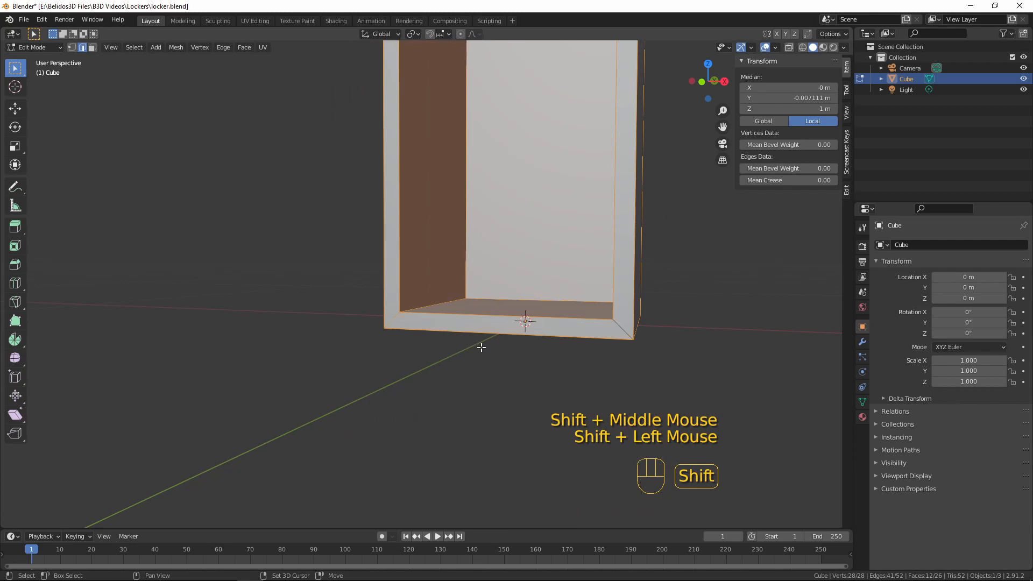
left_click(395, 319, "shift")
Bevel the selected locker edges with 2 segments and a width of about 0.0015 m
middle_click_drag(461, 341, 312, 317)
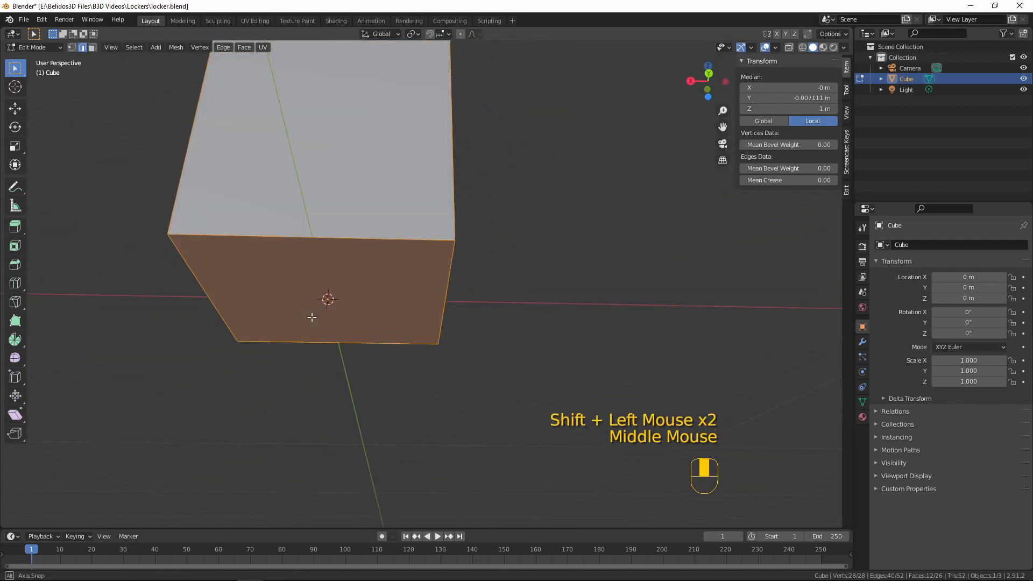
middle_click_drag(312, 317, 457, 356)
scroll(458, 355, "up", 2)
middle_click_drag(457, 355, 346, 357, "shift")
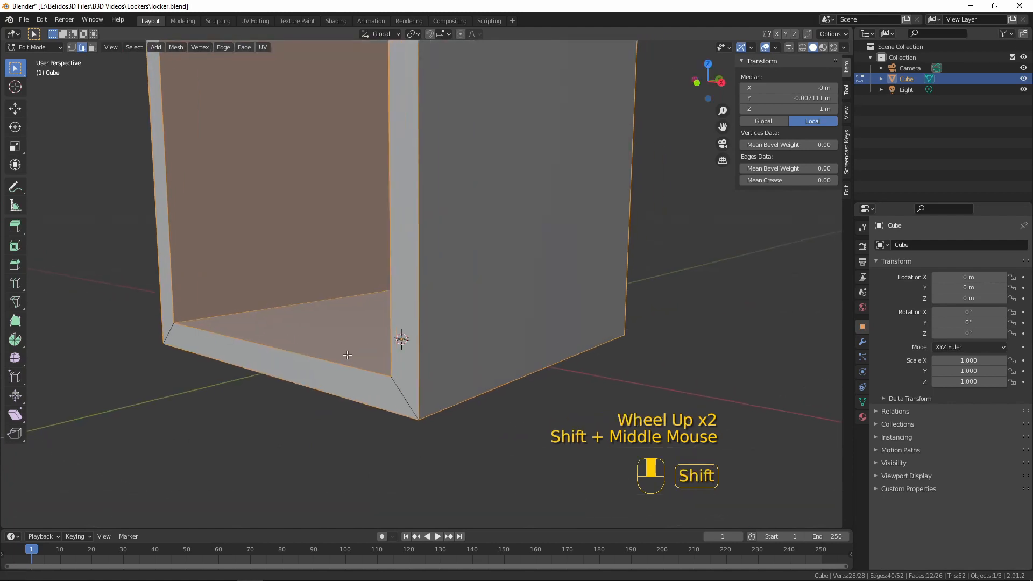
scroll(408, 352, "up", 1)
key("ctrl+b")
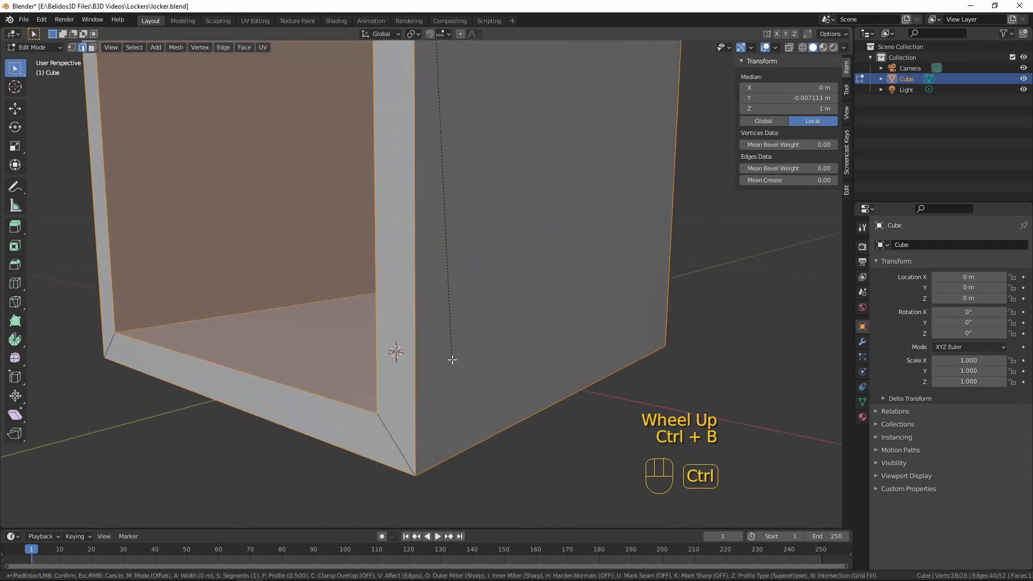
key("shift")
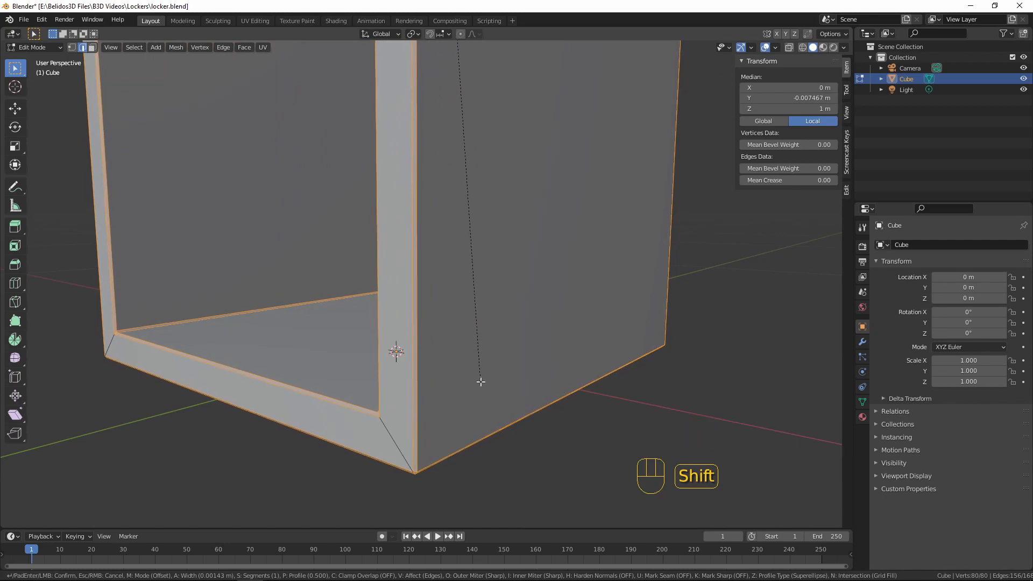
scroll(484, 382, "up", 1)
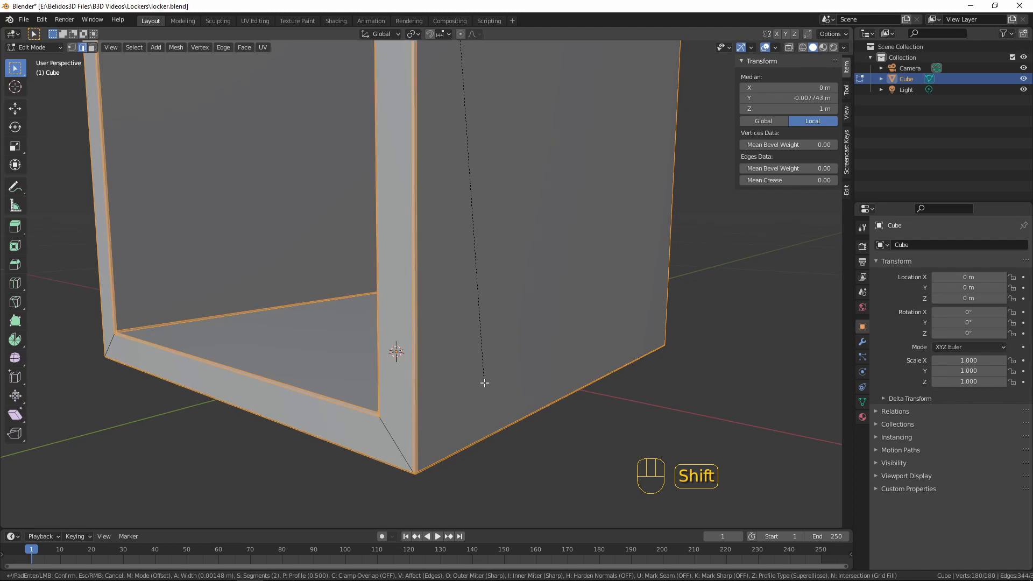
left_click(486, 382)
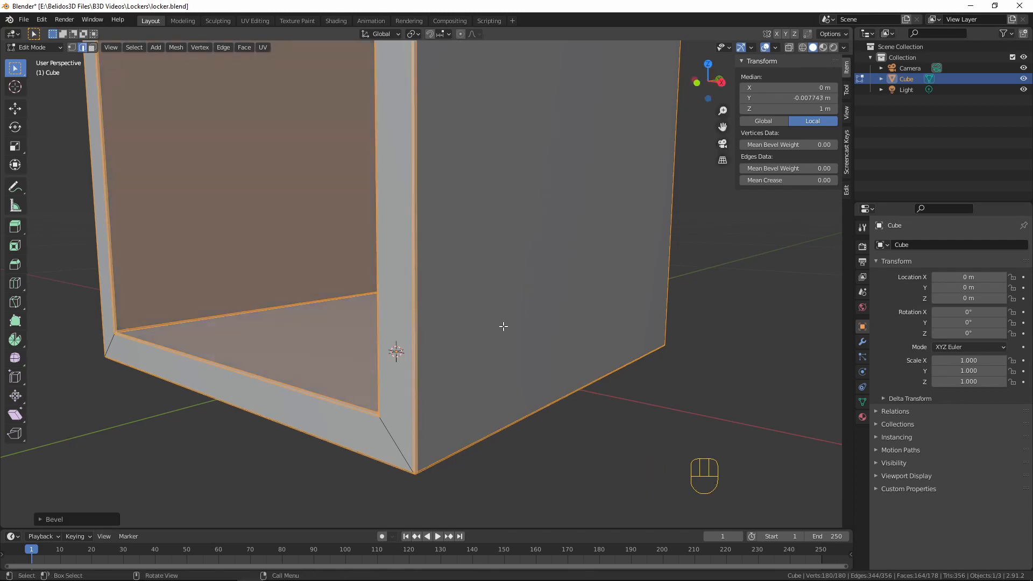
Return to Object Mode and apply smooth shading to the locker
scroll(426, 310, "down", 2)
middle_click_drag(472, 271, 553, 266)
key("Tab")
scroll(553, 266, "down", 2)
scroll(475, 234, "down", 1, "shift")
middle_click_drag(475, 238, 321, 241, "shift")
scroll(463, 335, "down", 1)
scroll(420, 291, "up", 7)
right_click(405, 244)
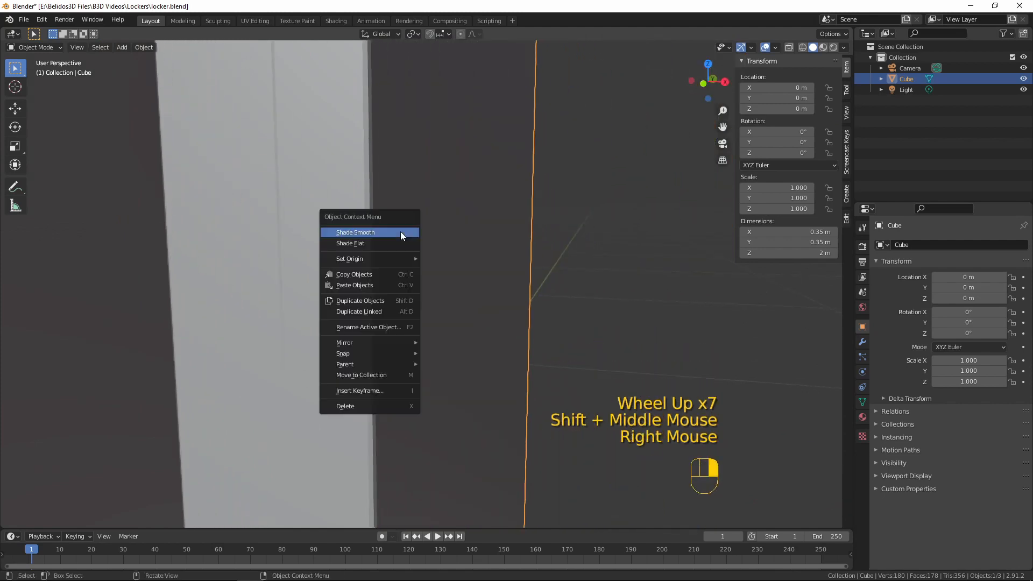
Enable Auto Smooth at 30° in the locker mesh's normals settings
scroll(484, 305, "down", 9)
middle_click_drag(484, 305, 782, 382)
left_click(862, 403)
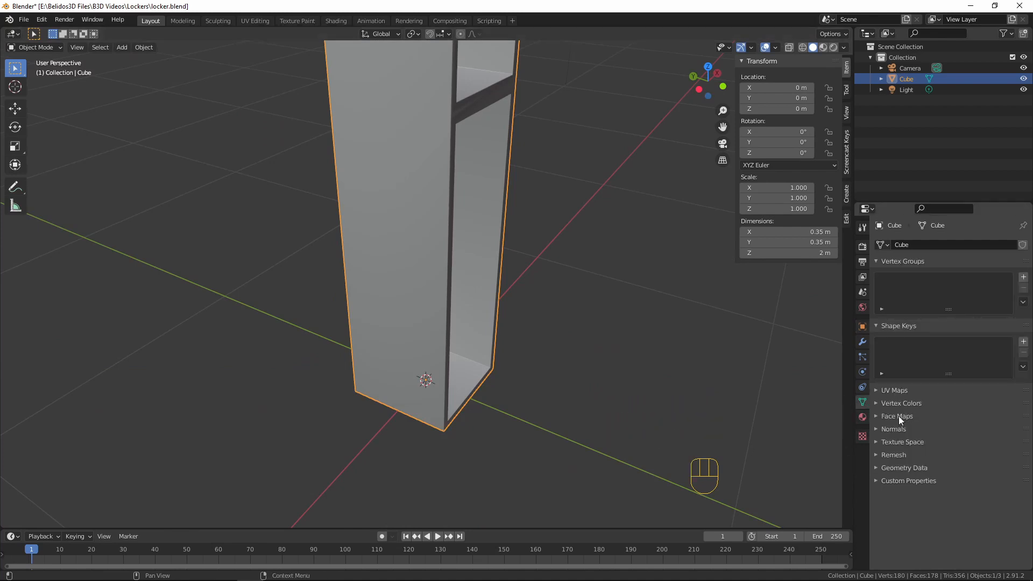
left_click(876, 429)
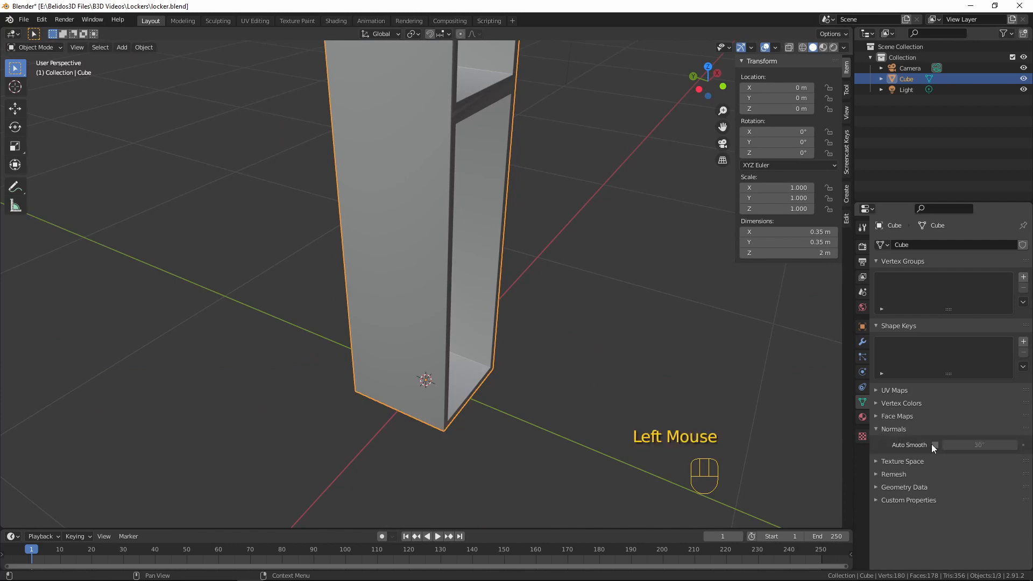
left_click(935, 444)
Inspect the locker's smoothed shading around the front frame, middle divider and compartment interiors
scroll(525, 269, "up", 3)
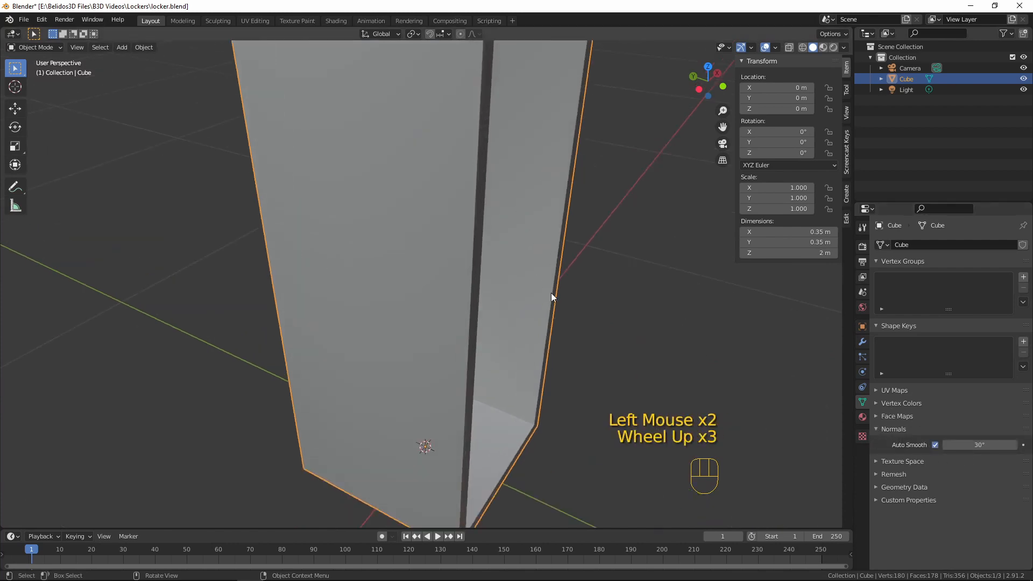
middle_click_drag(551, 295, 538, 522, "shift")
scroll(439, 175, "up", 2)
scroll(527, 375, "down", 4)
middle_click_drag(528, 376, 503, 334)
scroll(505, 337, "up", 2)
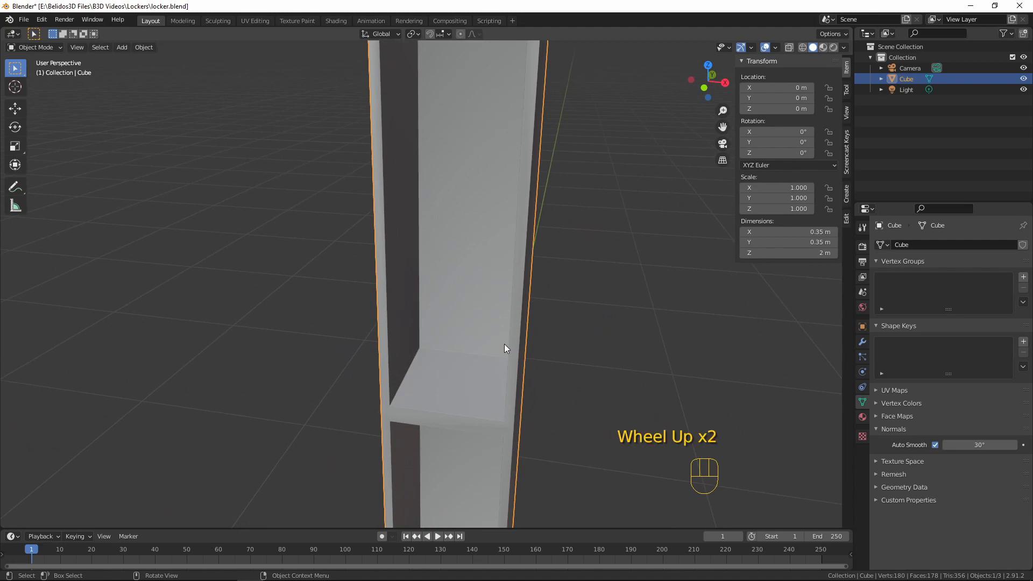
middle_click_drag(436, 356, 491, 323)
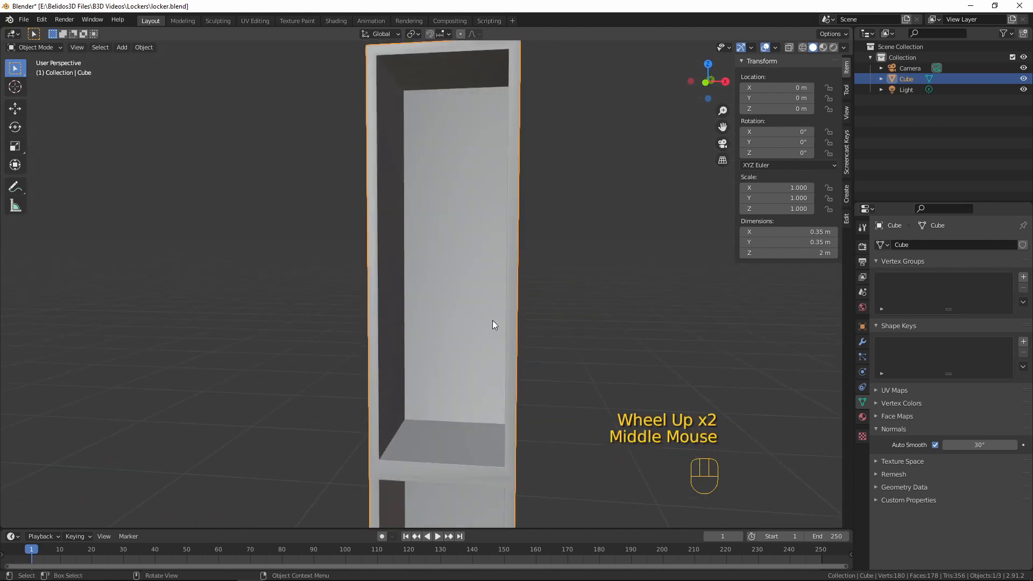
scroll(502, 302, "down", 4)
In Edit Mode, select the two opposite inner side faces of the upper compartment and snap the 3D cursor to the selection
key("Tab")
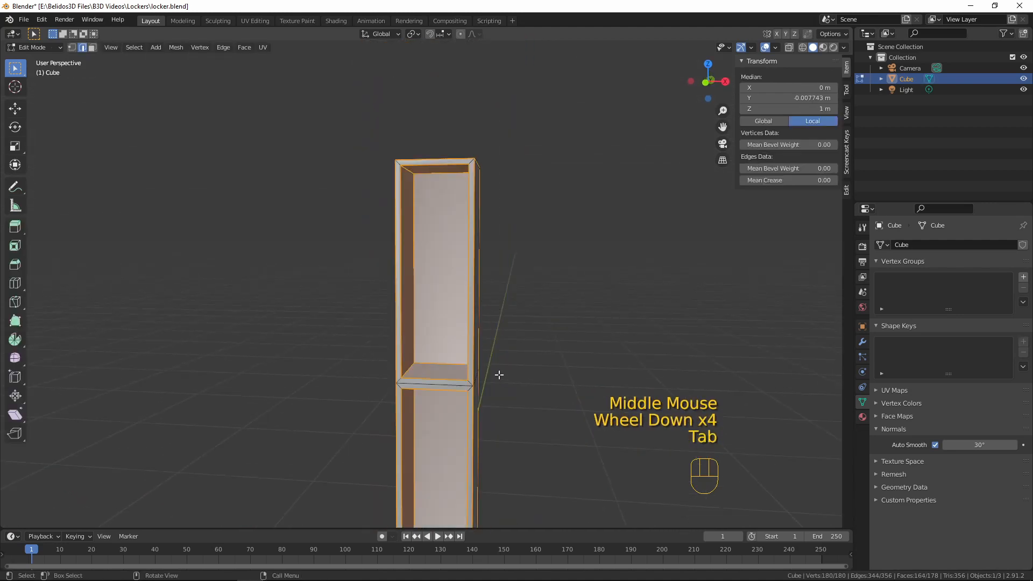
middle_click_drag(486, 360, 509, 302, "shift")
left_click(452, 229)
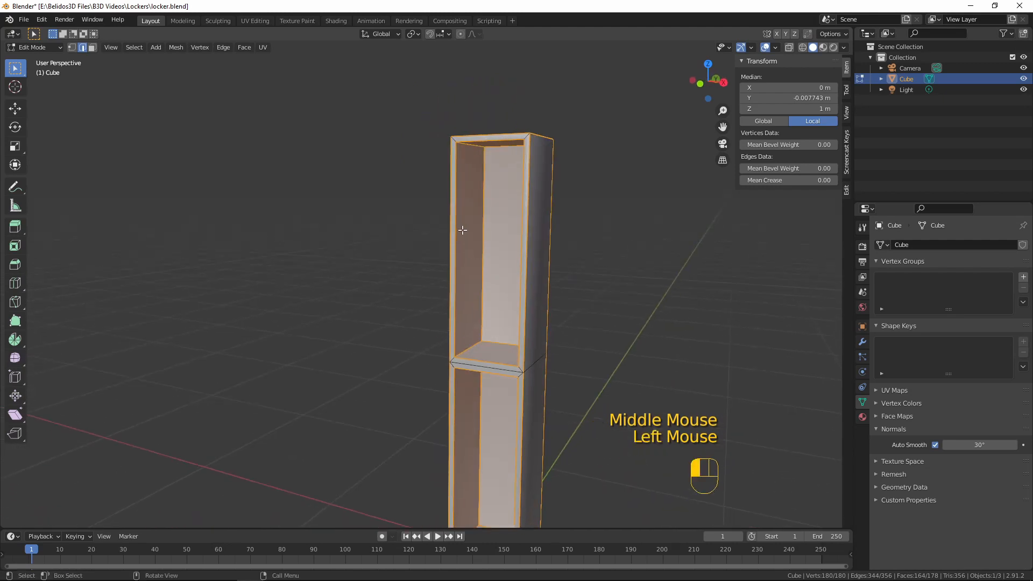
scroll(444, 275, "down", 3)
key("3")
left_click(457, 259)
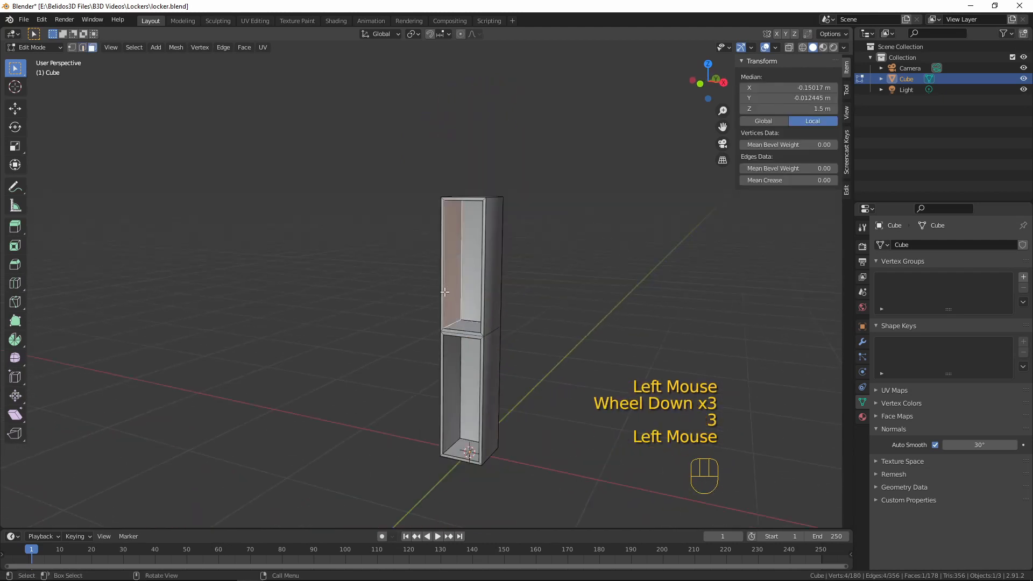
middle_click_drag(457, 260, 569, 302)
left_click(422, 285, "shift")
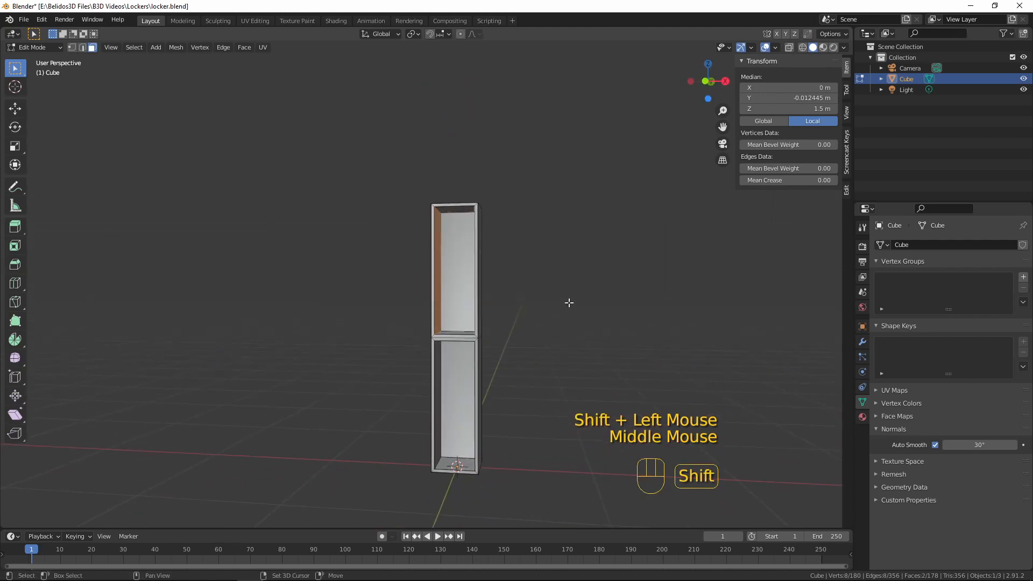
key("shift+s")
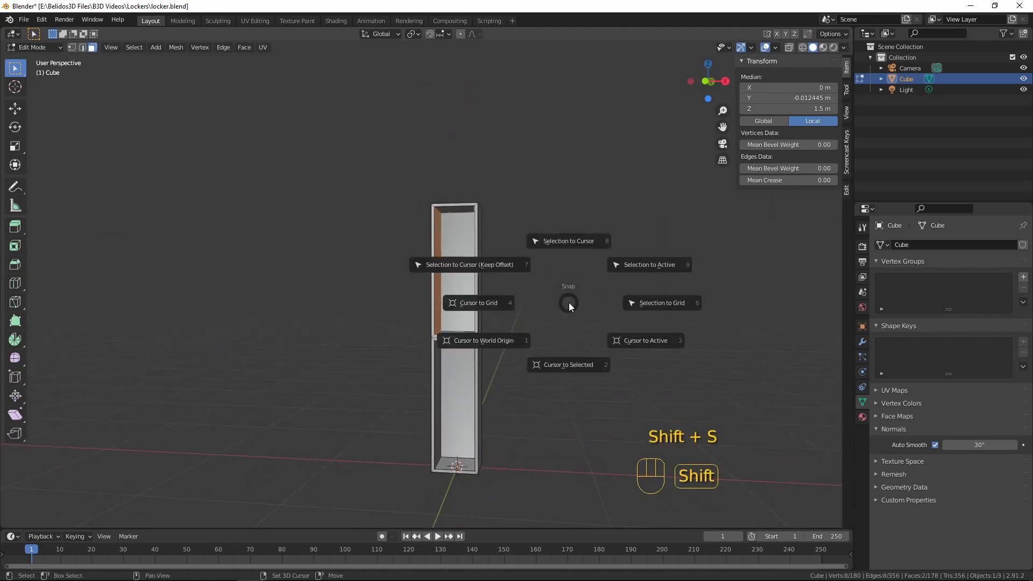
left_click(570, 364)
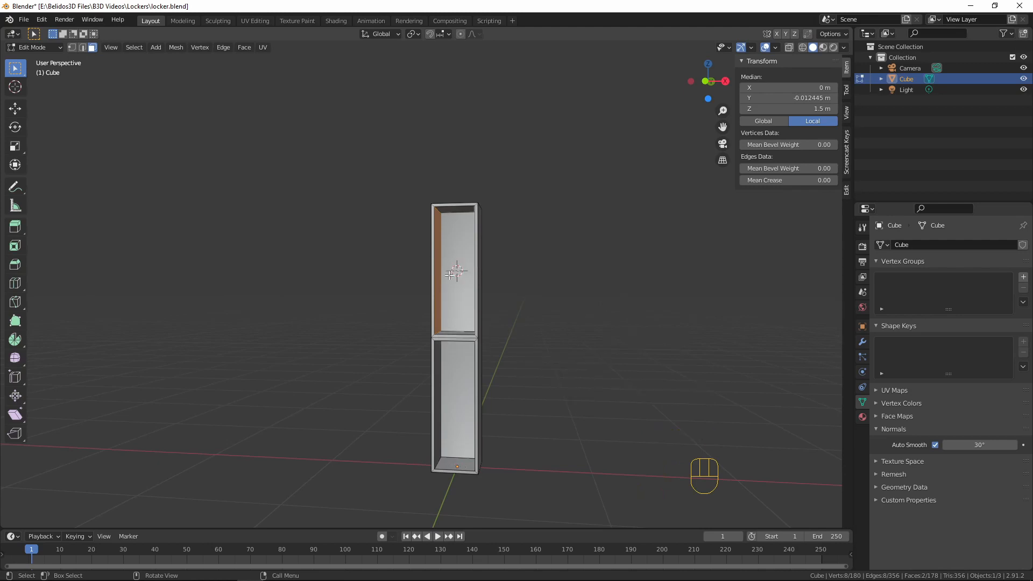
Return to Object Mode and add a new cube at the 3D cursor in the upper compartment
scroll(508, 300, "up", 3)
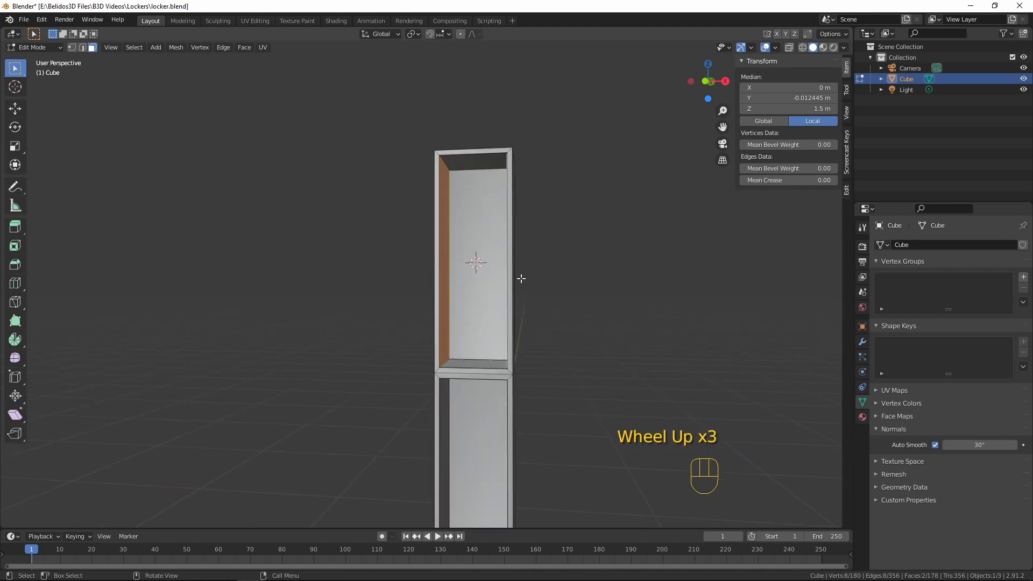
key("Tab")
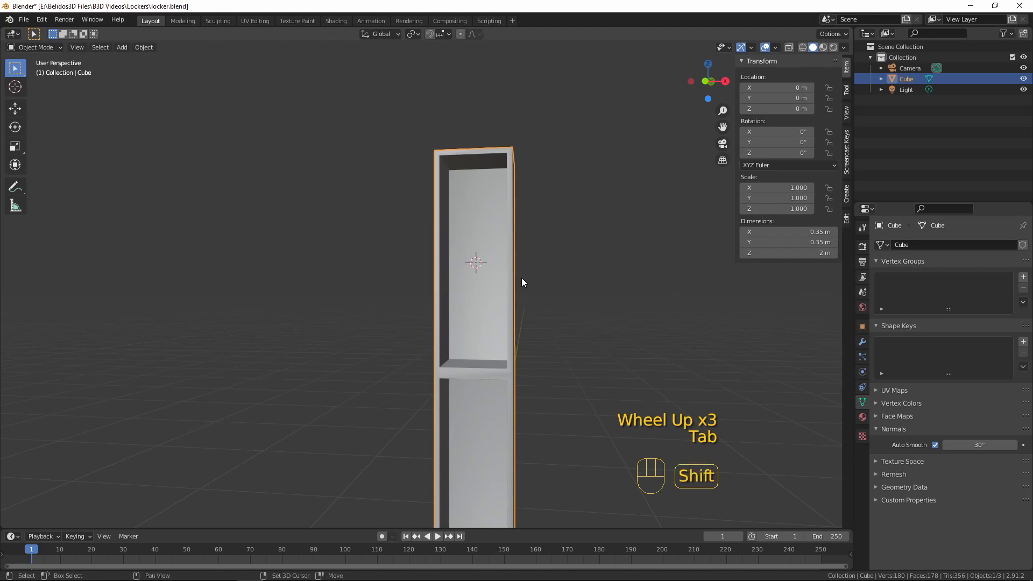
key("shift+a")
left_click(579, 289)
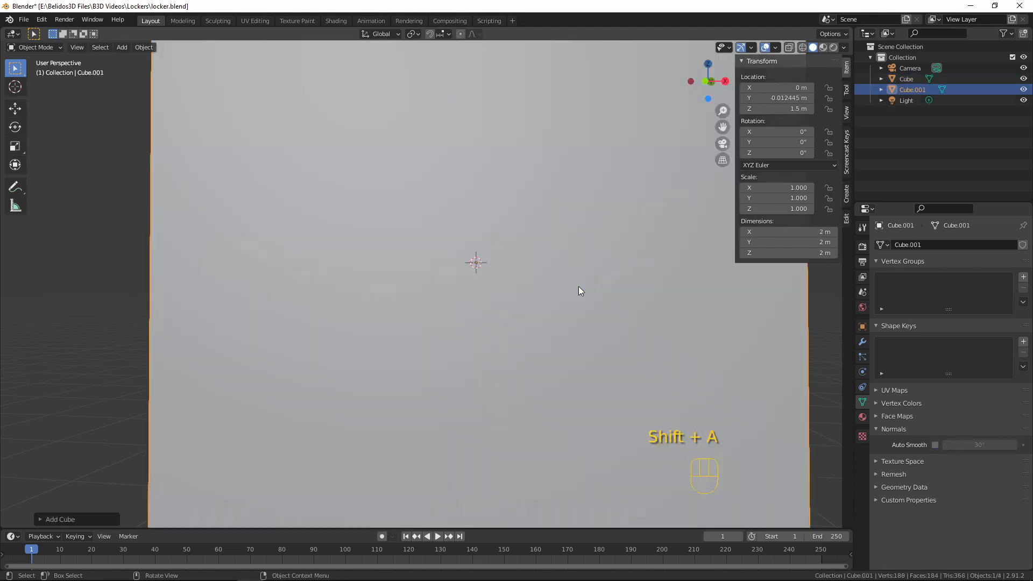
scroll(492, 266, "up", 3)
scroll(487, 269, "down", 10)
middle_click_drag(487, 269, 434, 238)
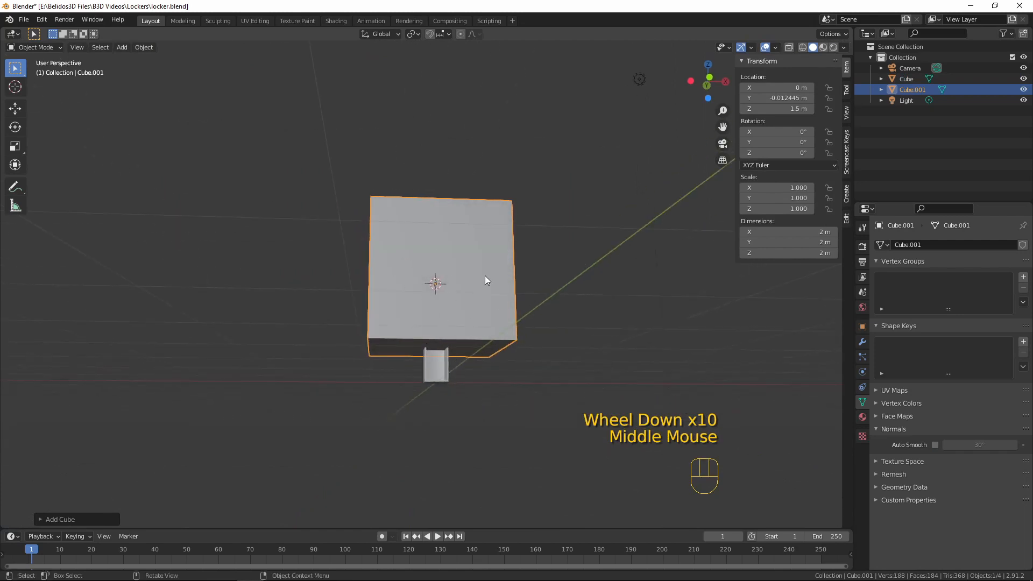
In front view, scale the new cube's mesh down uniformly to slightly less than the compartment's inner width
scroll(569, 320, "up", 3)
key("grave")
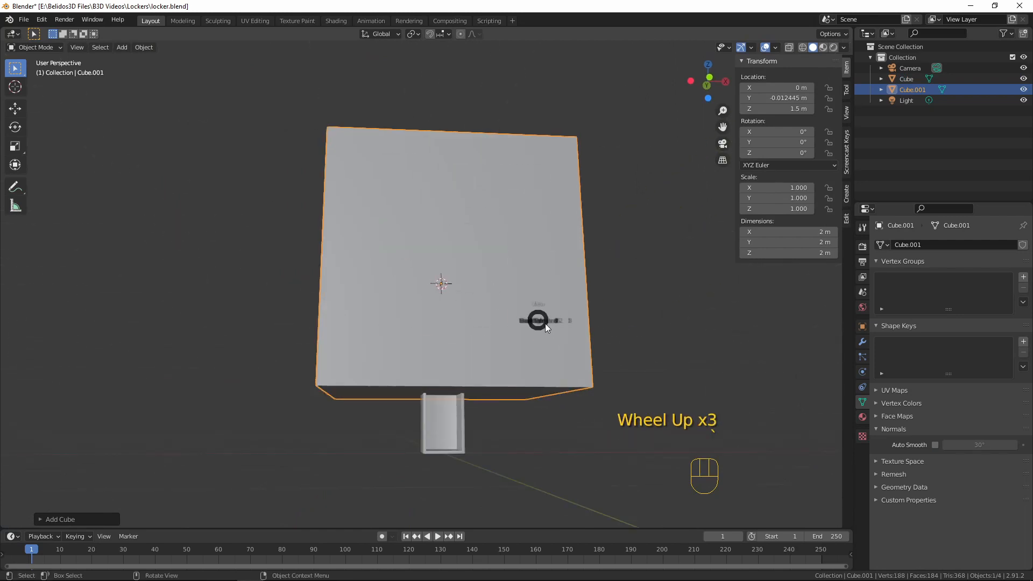
left_click(571, 316)
key("KP_1")
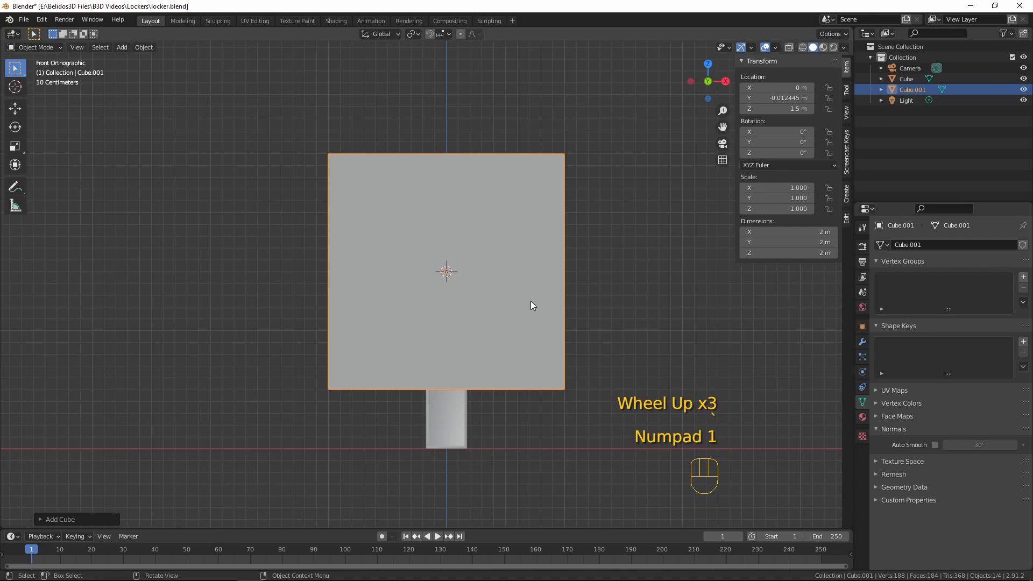
key("Tab")
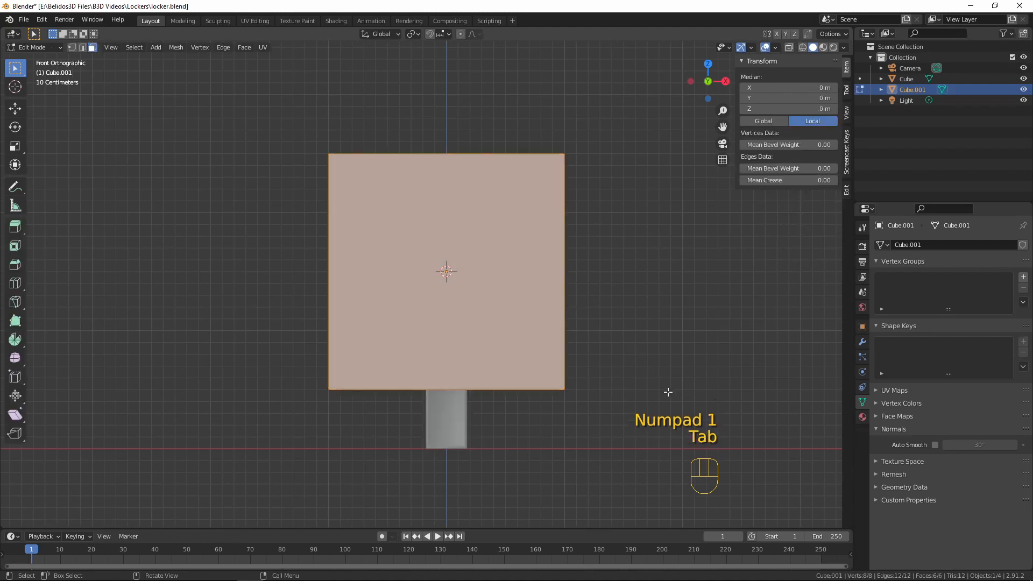
key("s")
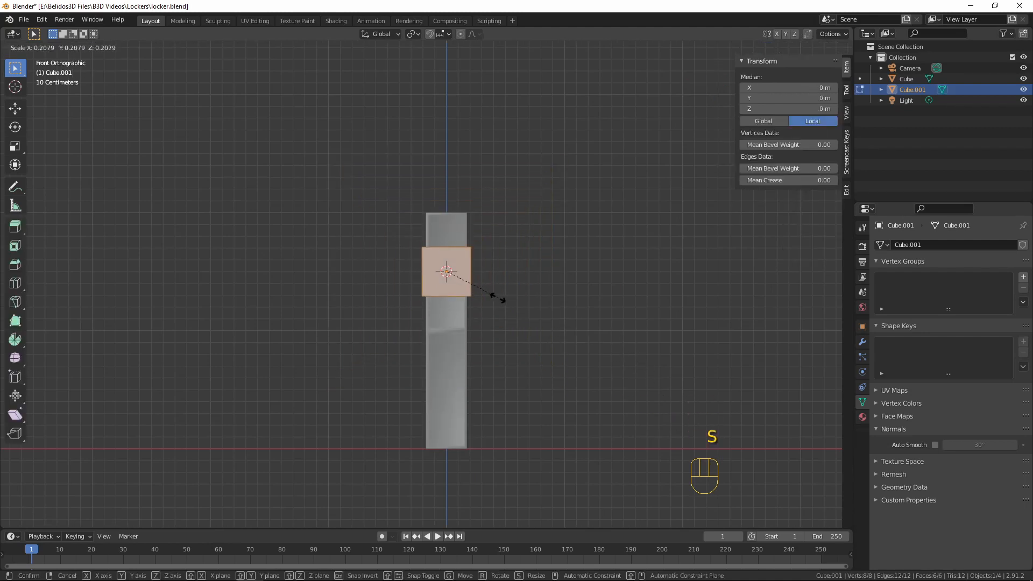
left_click(487, 290)
Scale the cube along X by about 1.01 so its sides meet the compartment's inner walls
scroll(486, 265, "up", 10)
middle_click_drag(600, 265, 543, 333, "shift")
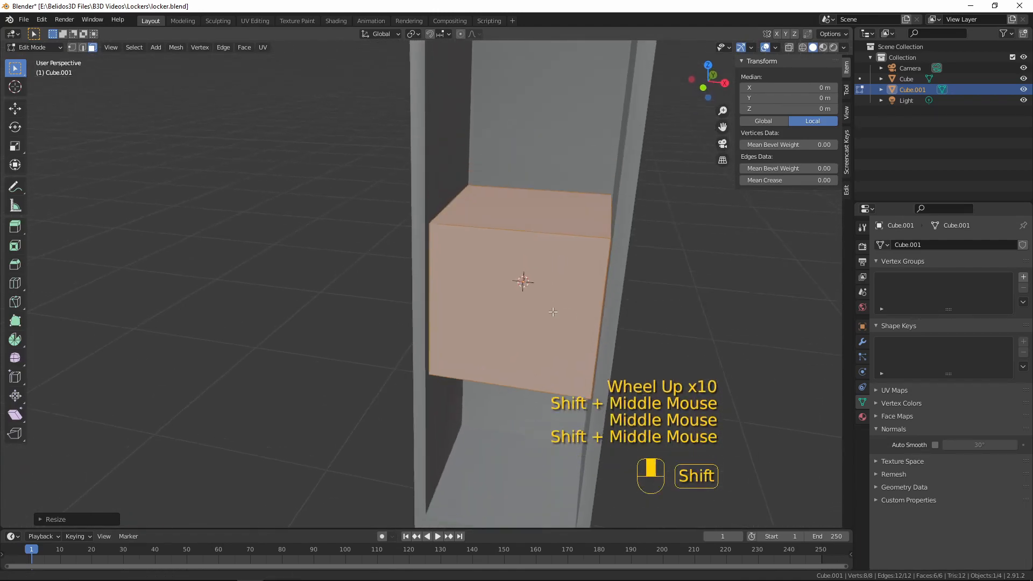
scroll(544, 333, "up", 3)
scroll(543, 333, "up", 1)
key("KP_1")
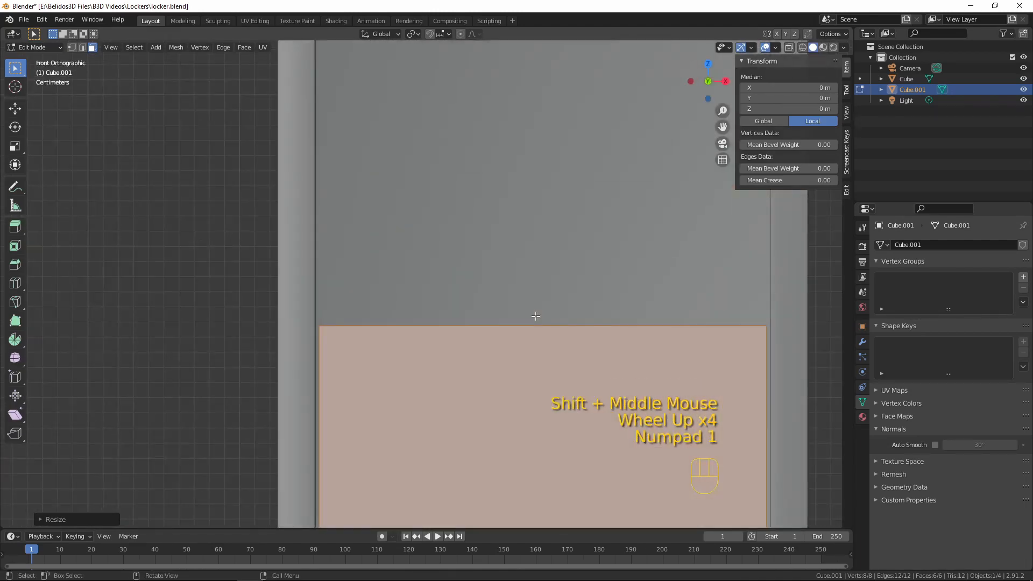
key("s")
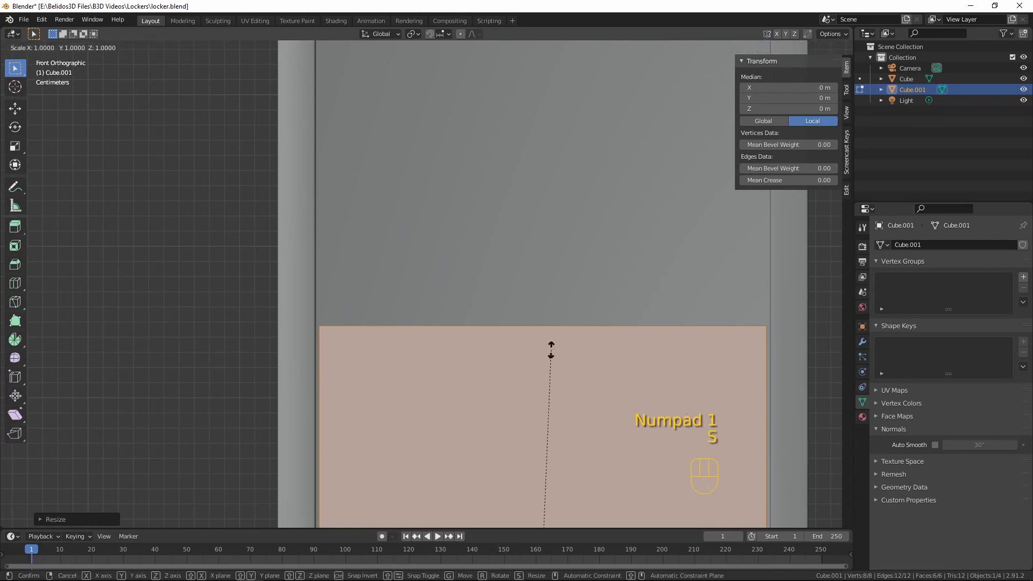
key("x")
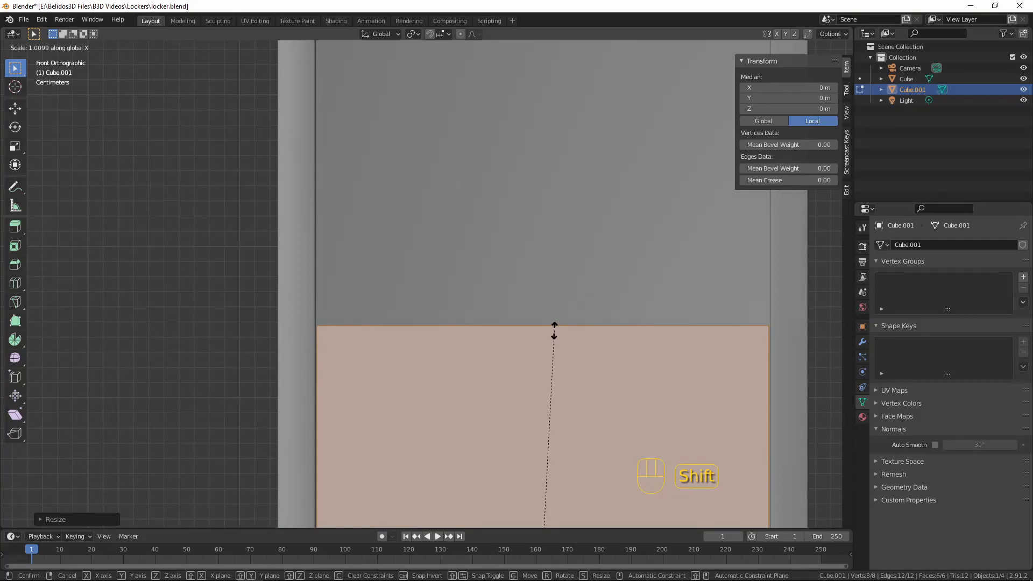
left_click(555, 331)
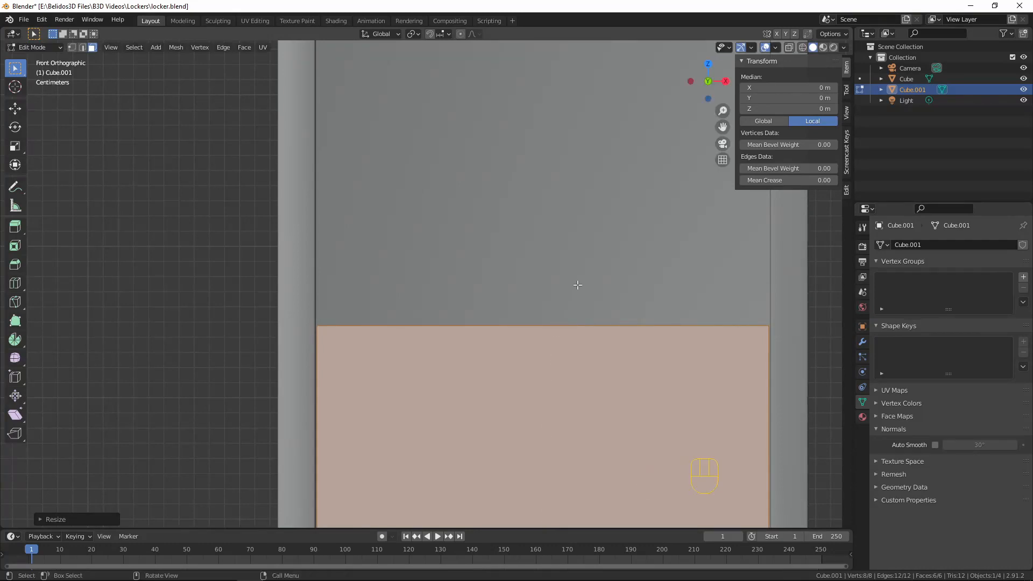
Flatten the cube along Z into a thin shelf about 0.026 m thick
scroll(593, 305, "down", 6)
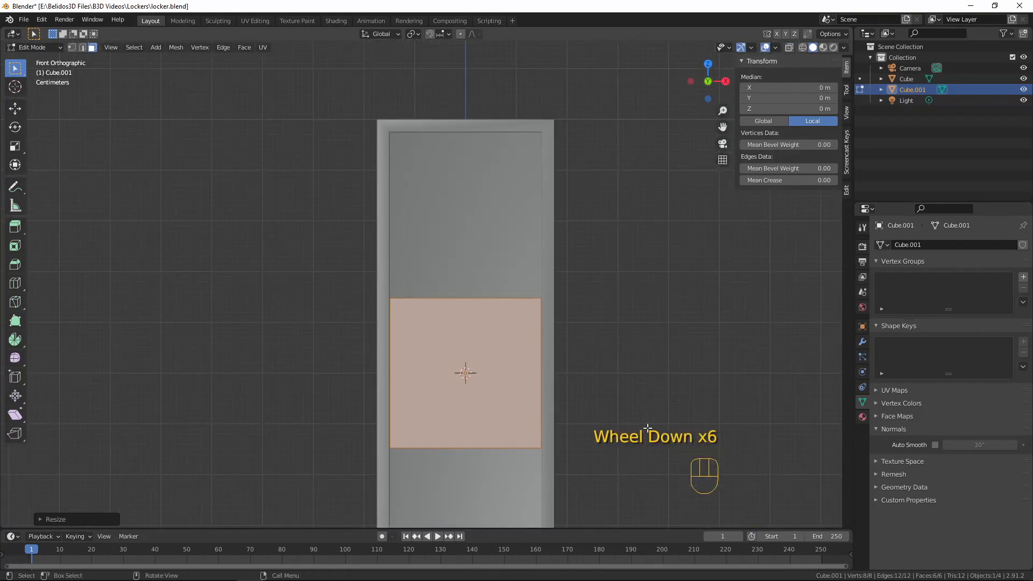
key("s")
key("z")
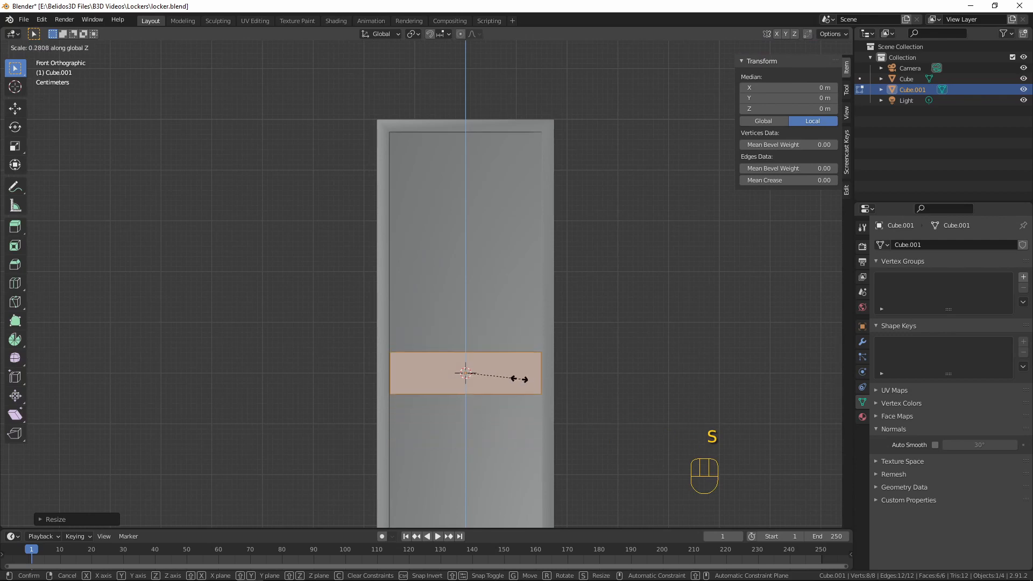
left_click(484, 376)
scroll(583, 403, "down", 3)
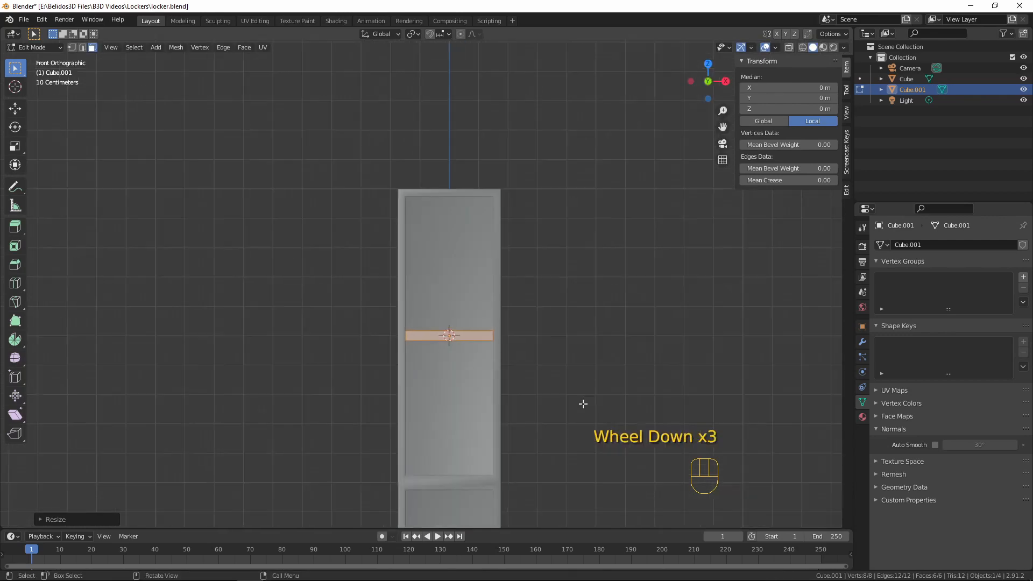
scroll(583, 404, "down", 1)
middle_click_drag(583, 404, 609, 363, "shift")
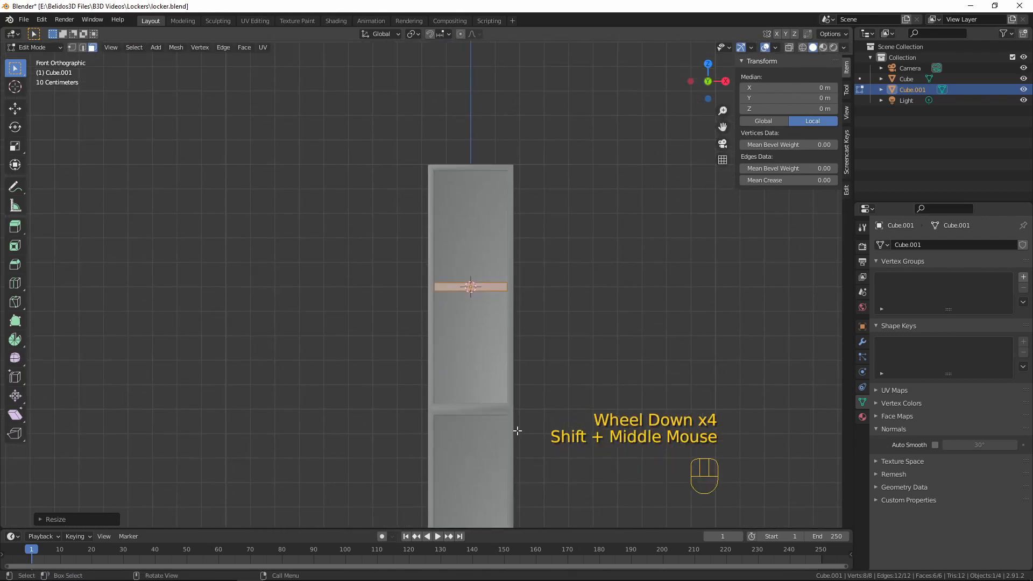
scroll(517, 430, "up", 4)
key("s")
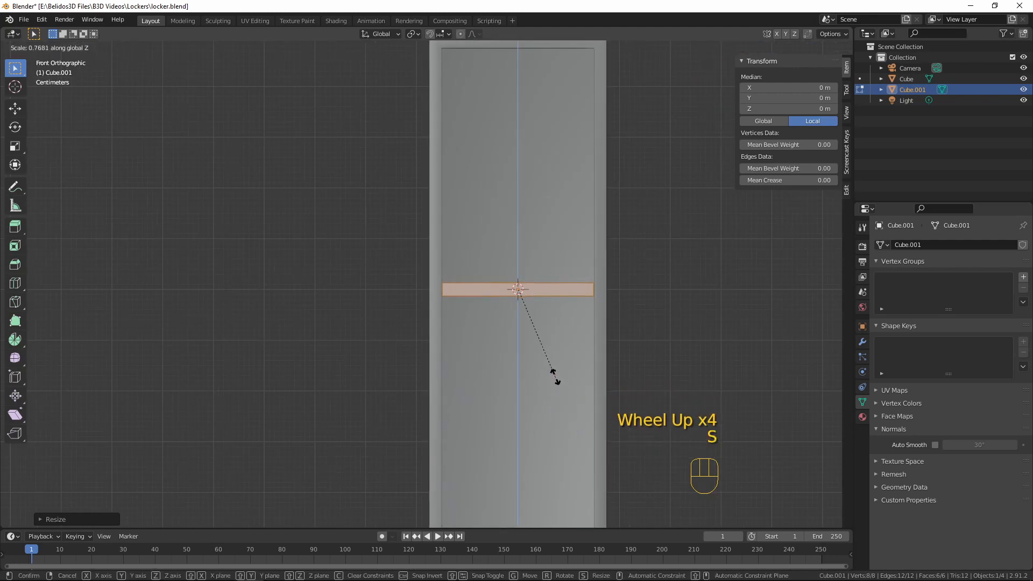
left_click(554, 379)
scroll(556, 378, "down", 3)
scroll(551, 376, "up", 4)
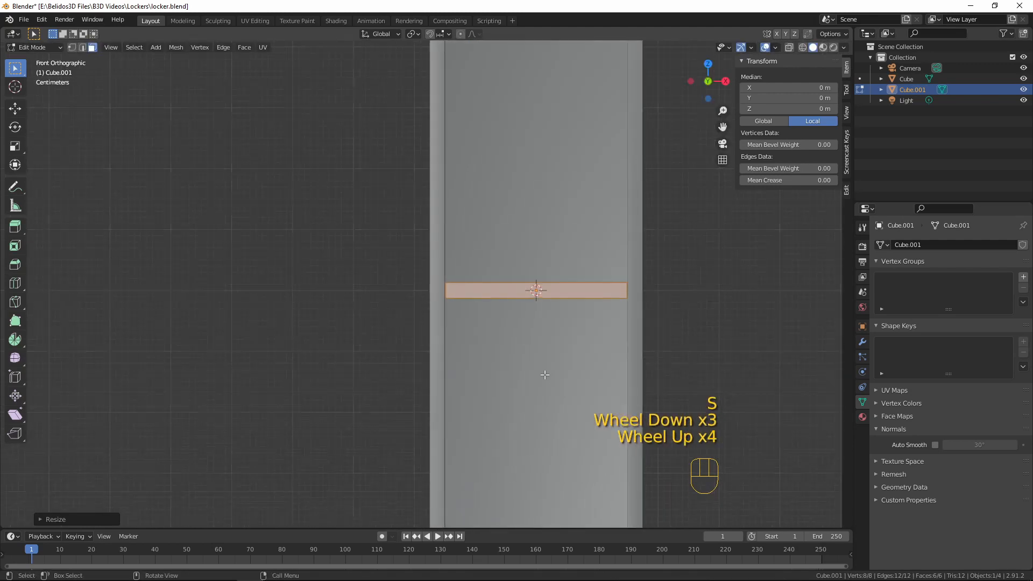
Select the shelf's underside face and inset it slightly, leaving a narrow border around it
middle_click_drag(544, 376, 592, 383)
left_click(561, 349)
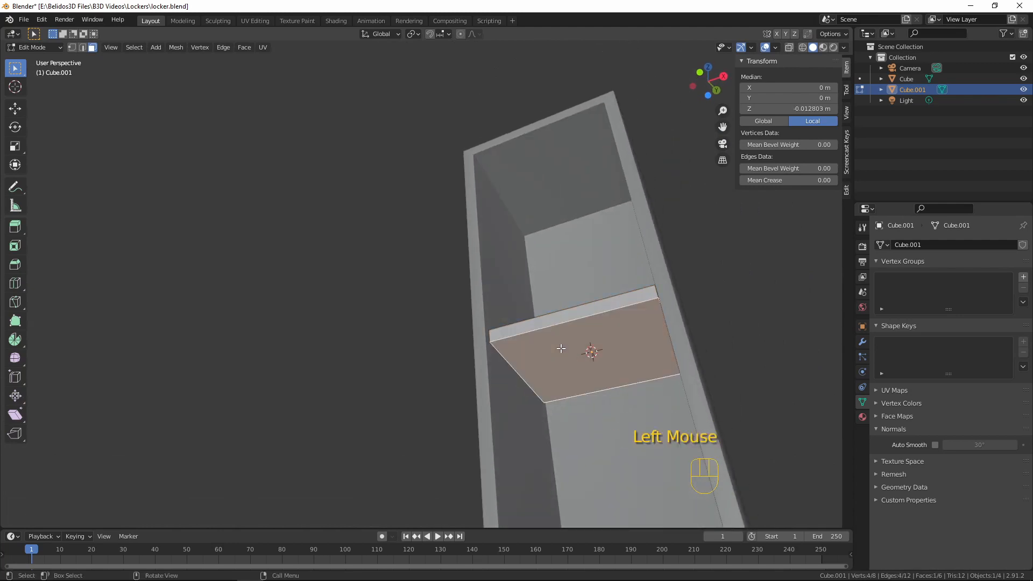
middle_click_drag(559, 372, 378, 382, "shift")
scroll(377, 383, "up", 3)
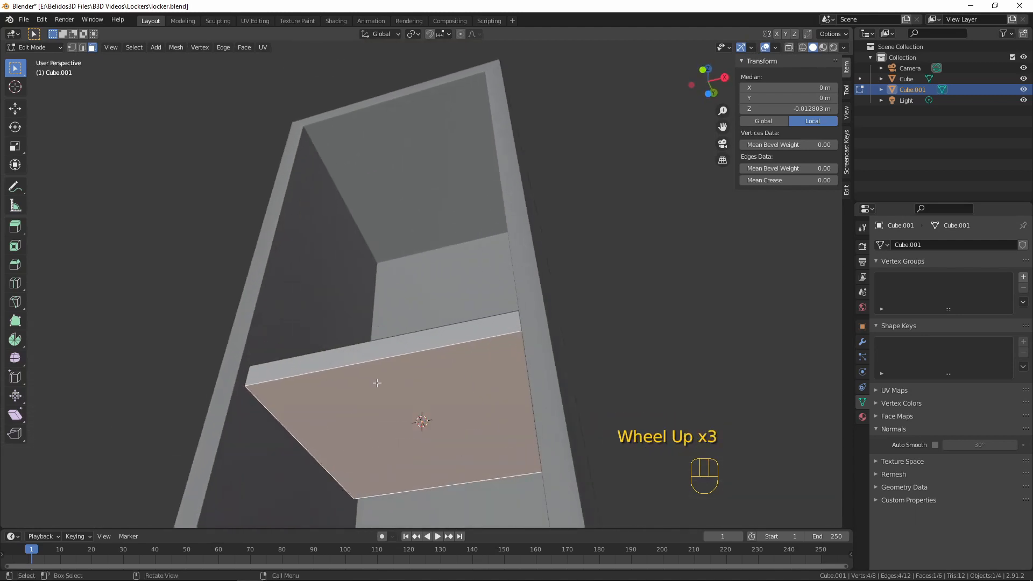
scroll(389, 392, "down", 1)
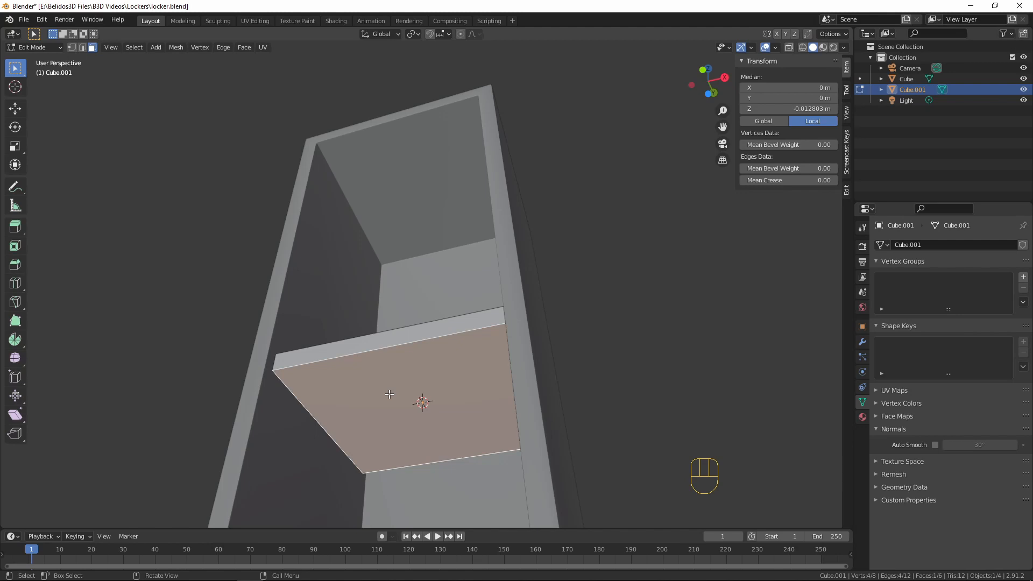
key("i")
key("shift")
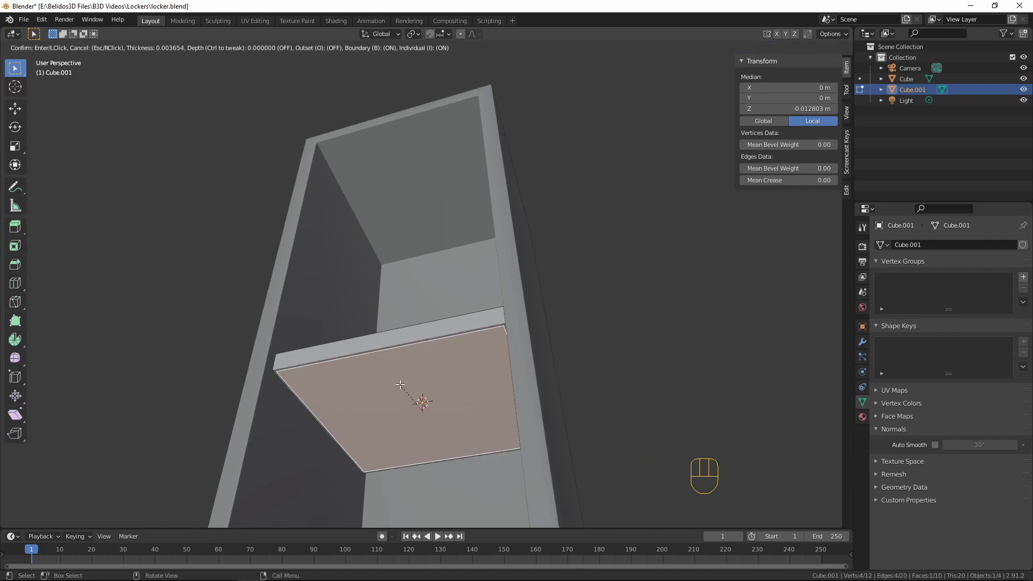
left_click(416, 401)
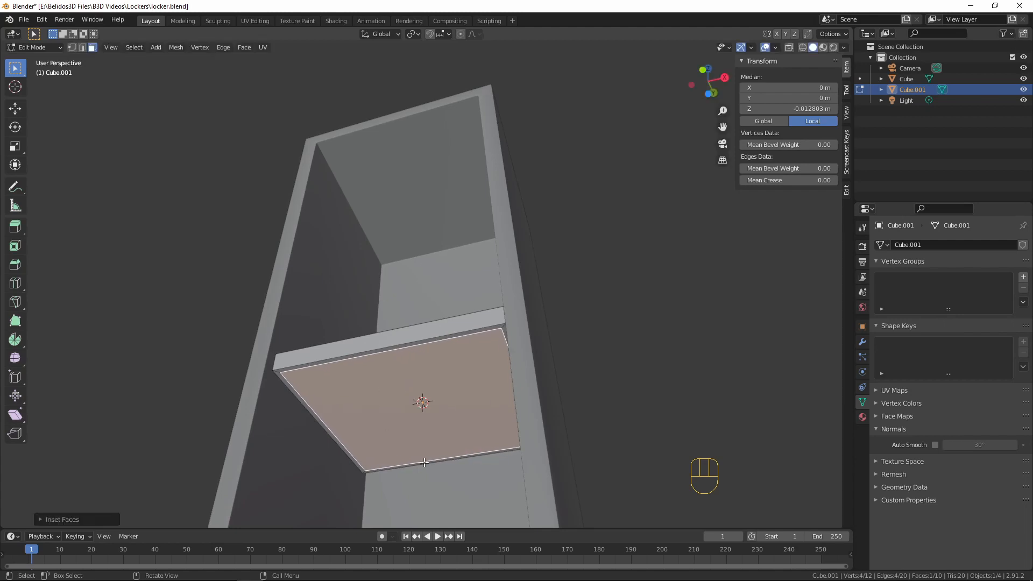
Extrude the inset underside face about 0.004 m up into the shelf to form a shallow recess, and finish editing
middle_click_drag(417, 403, 384, 483)
key("e")
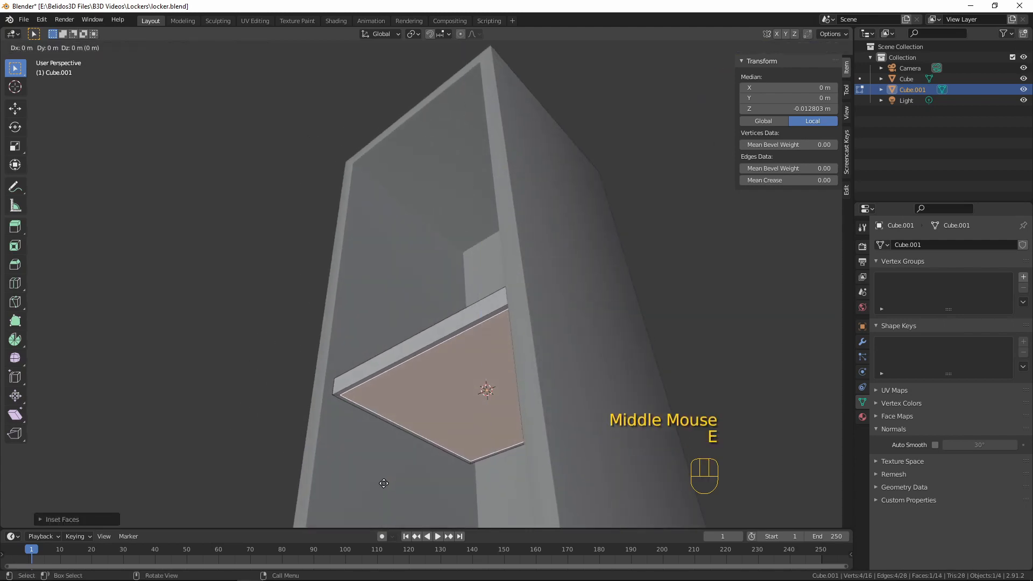
left_click(390, 441)
scroll(479, 387, "down", 3)
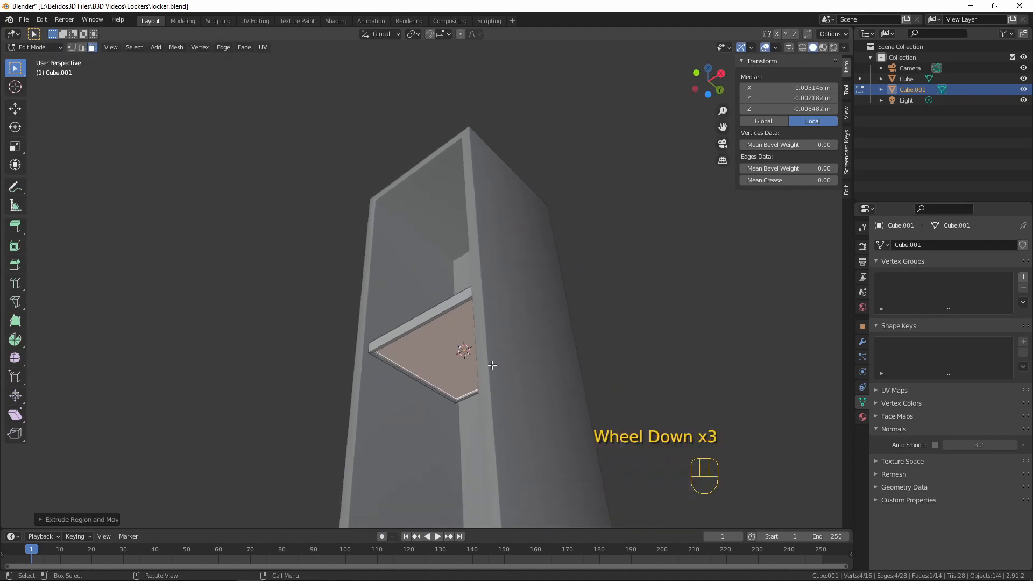
middle_click_drag(463, 351, 593, 353)
scroll(592, 353, "up", 4)
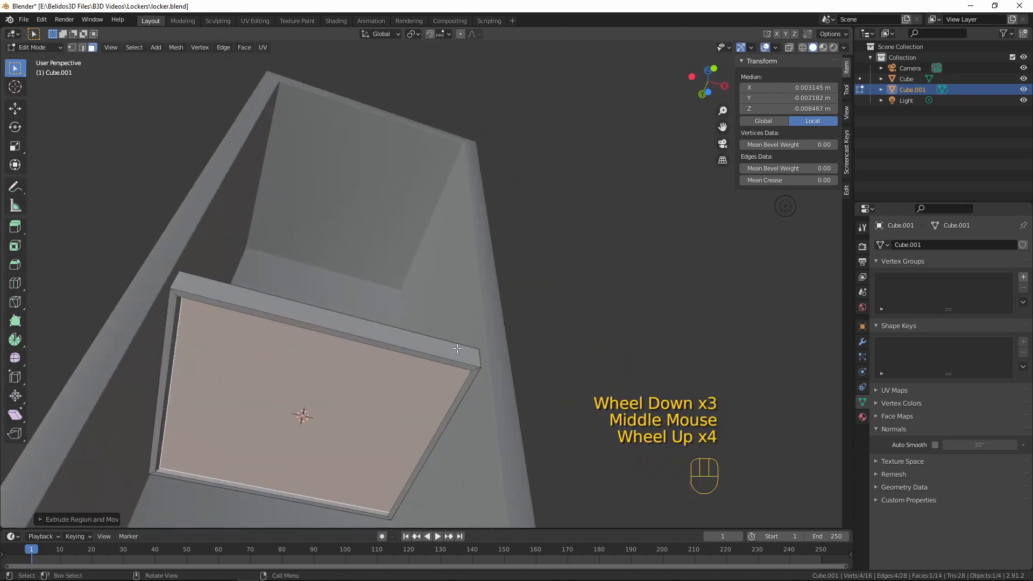
middle_click_drag(366, 280, 406, 426)
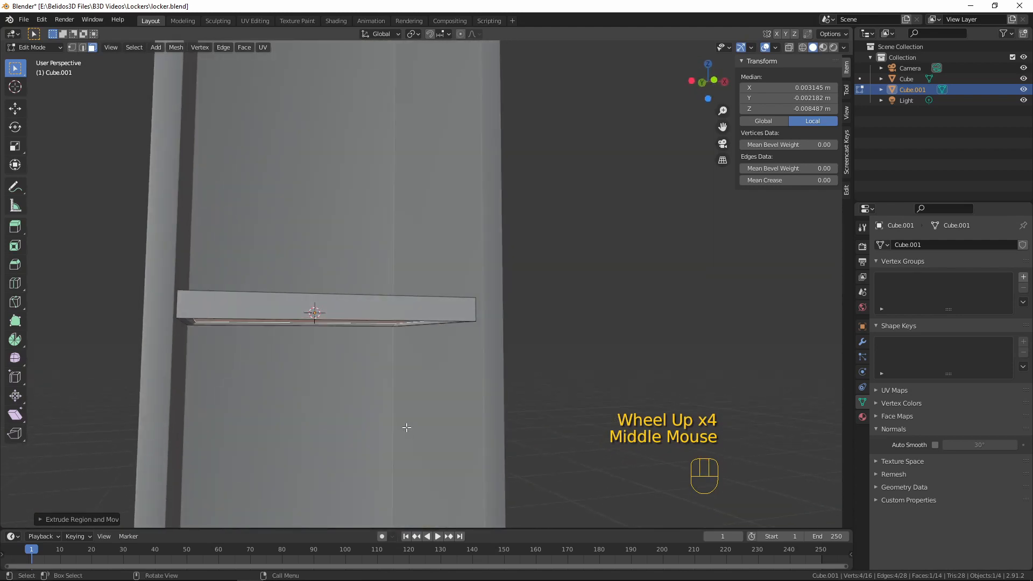
key("Tab")
scroll(431, 296, "down", 5)
middle_click_drag(491, 272, 357, 277)
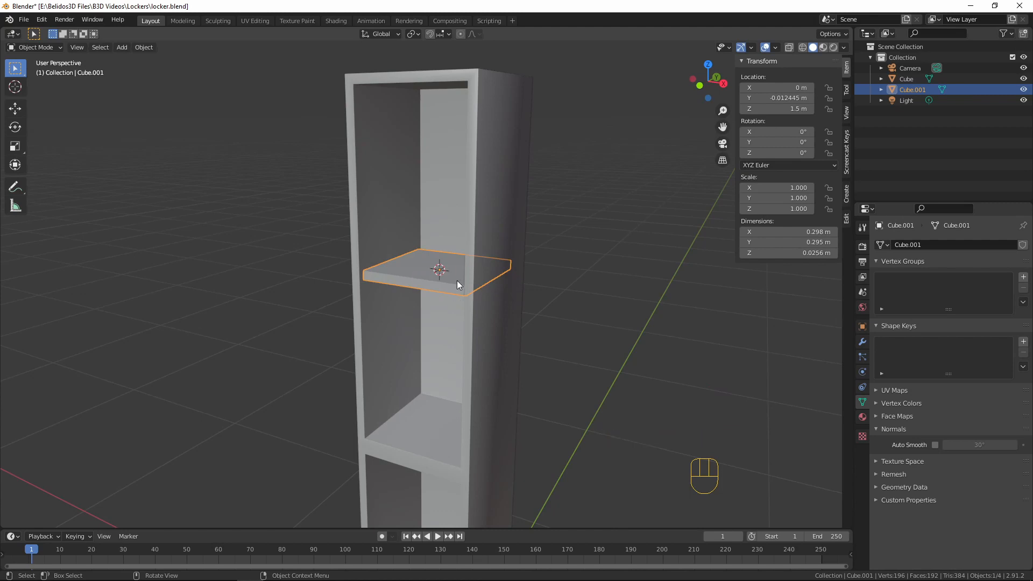
Isolate the shelf in local view and select its entire mesh in edge select mode
key("KP_Divide")
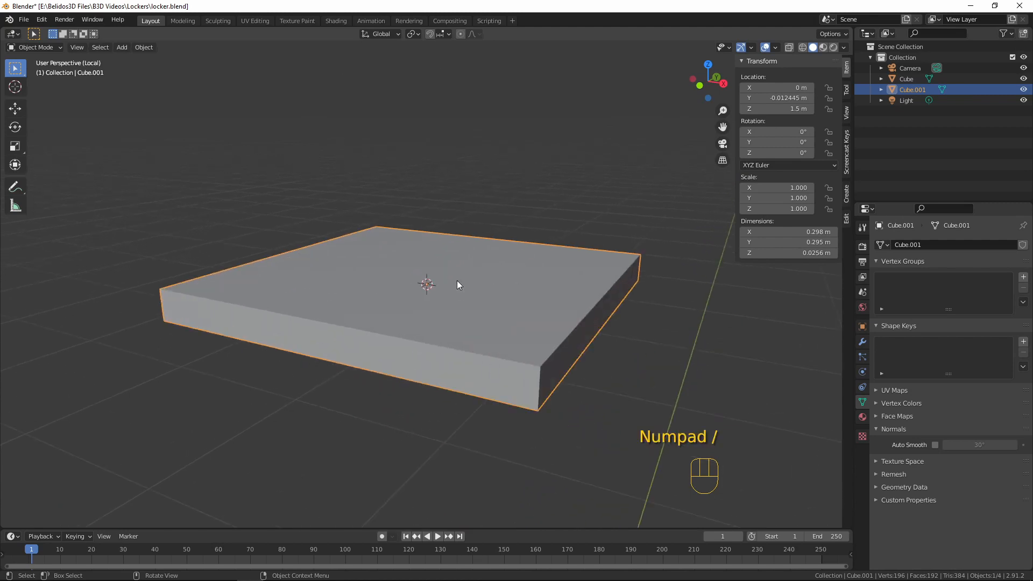
scroll(501, 305, "down", 3)
middle_click_drag(502, 306, 602, 278)
key("Tab")
scroll(509, 215, "up", 4)
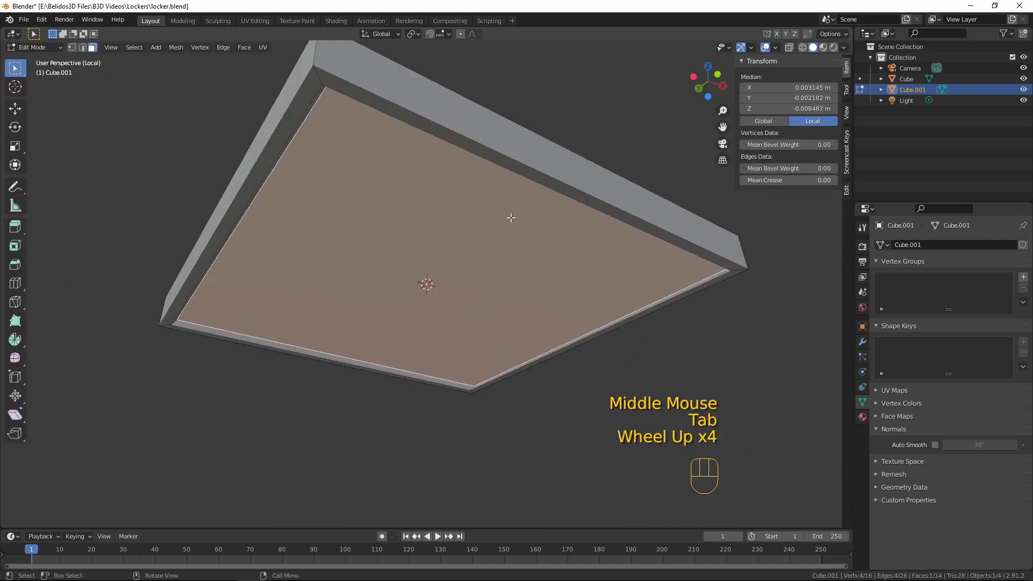
key("a")
left_click(81, 48)
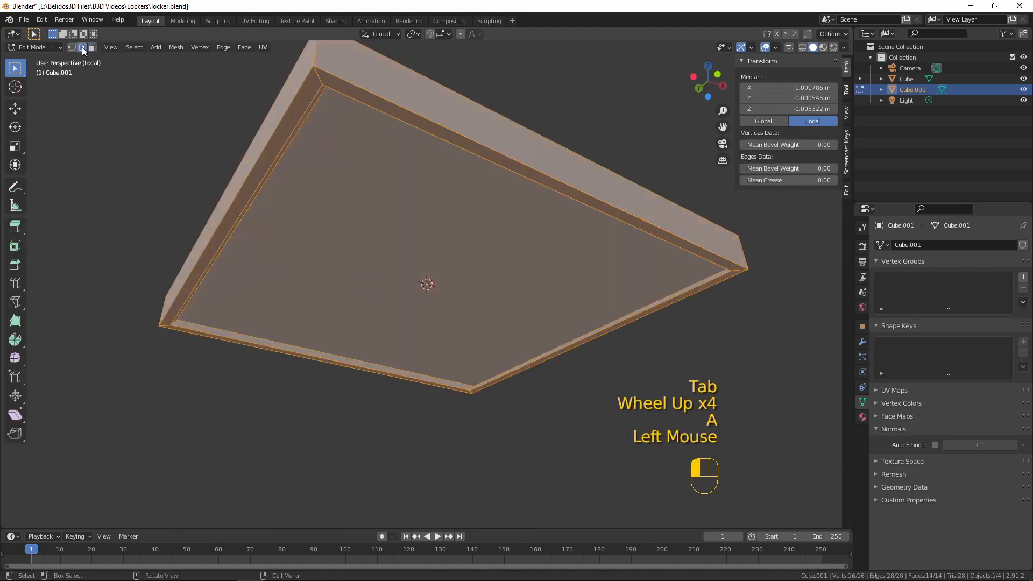
middle_click_drag(648, 290, 533, 185)
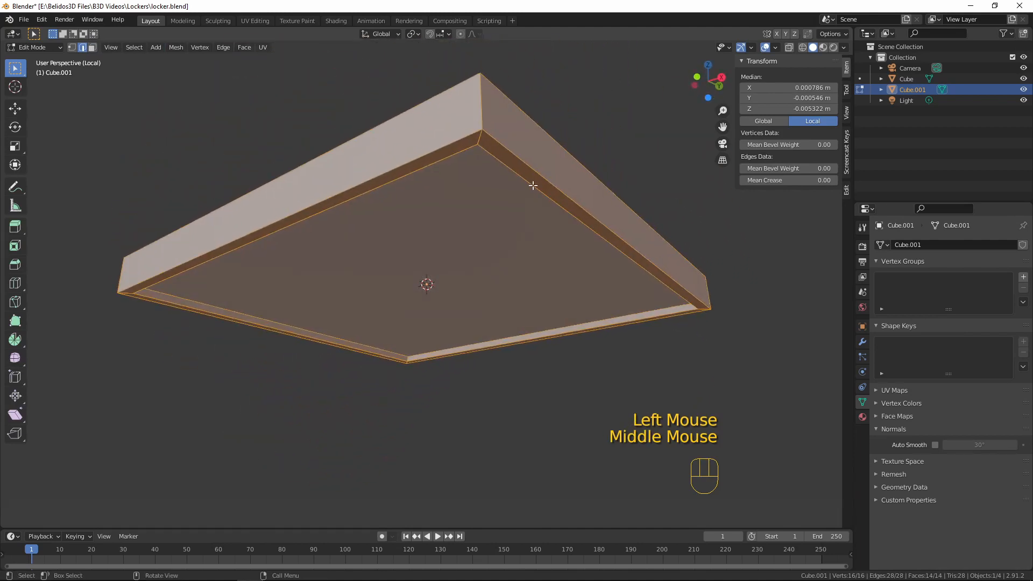
left_click(480, 135, "alt")
middle_click_drag(482, 138, 525, 166)
key("ctrl+z")
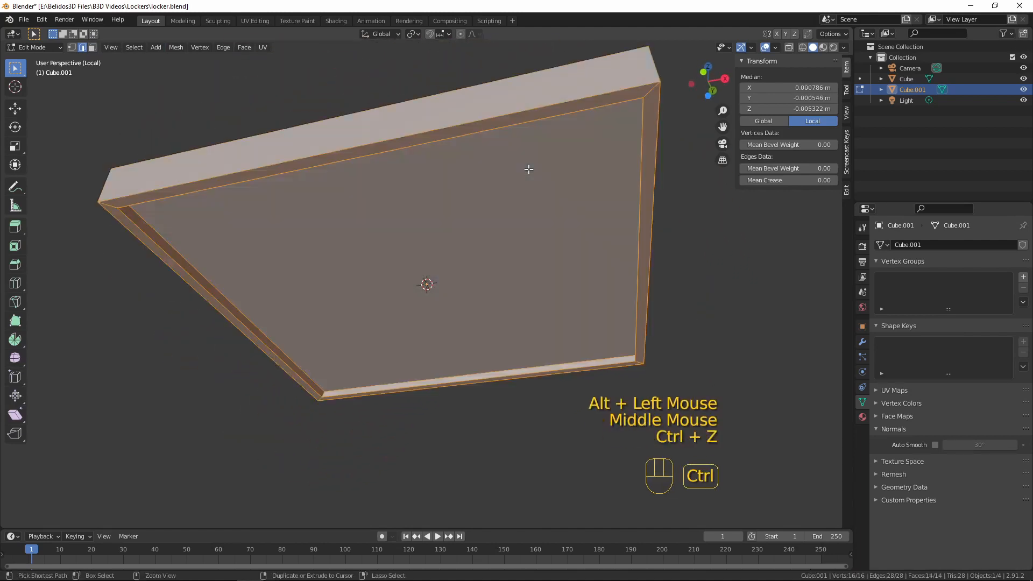
Deselect the four short diagonal corner edges of the underside border, keeping all other shelf edges selected
left_click(630, 108, "shift")
middle_click_drag(630, 108, 815, 215)
middle_click_drag(691, 307, 675, 286)
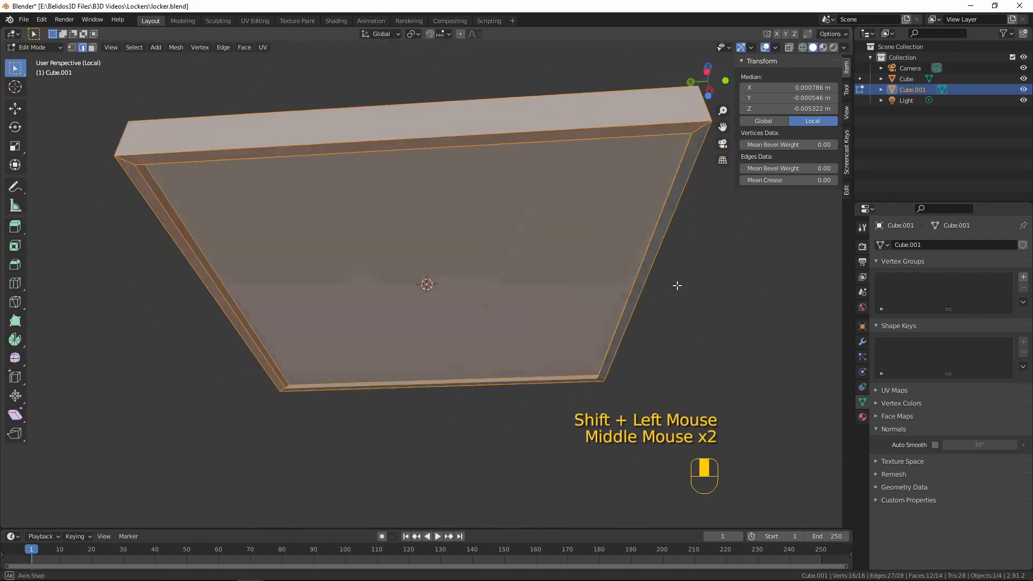
scroll(672, 204, "up", 1)
scroll(666, 124, "down", 2)
left_click(627, 153, "shift")
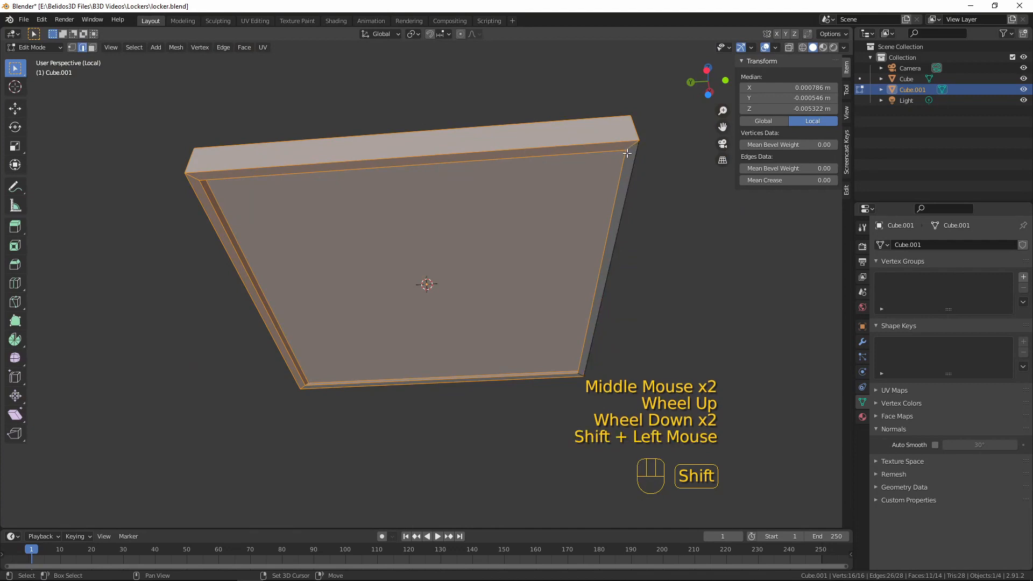
left_click(638, 147, "shift")
left_click(201, 181, "shift")
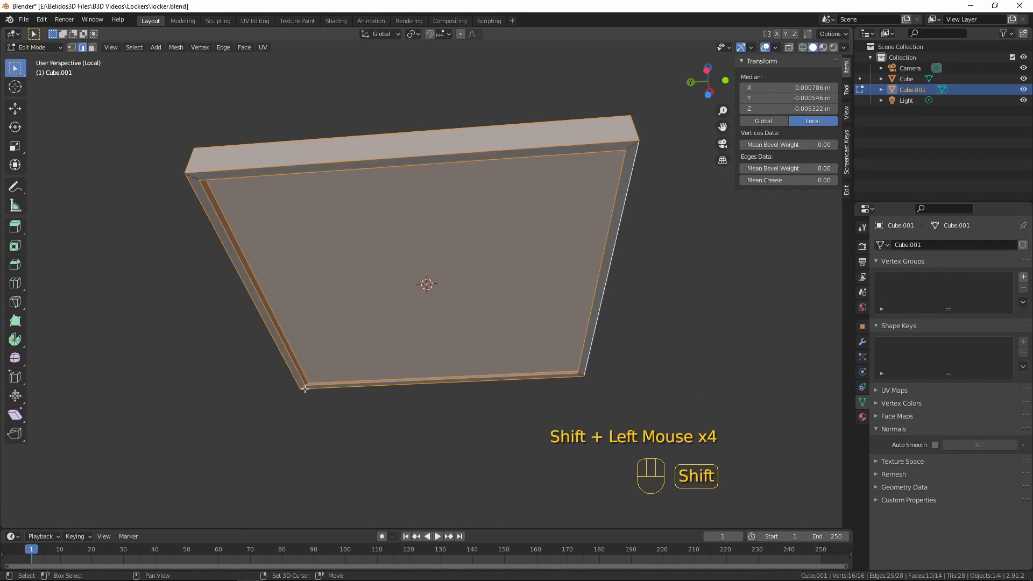
Bevel the selected shelf edges about 0.0009 m wide with two segments and return to Object Mode
middle_click_drag(339, 393, 417, 353)
scroll(418, 352, "up", 2)
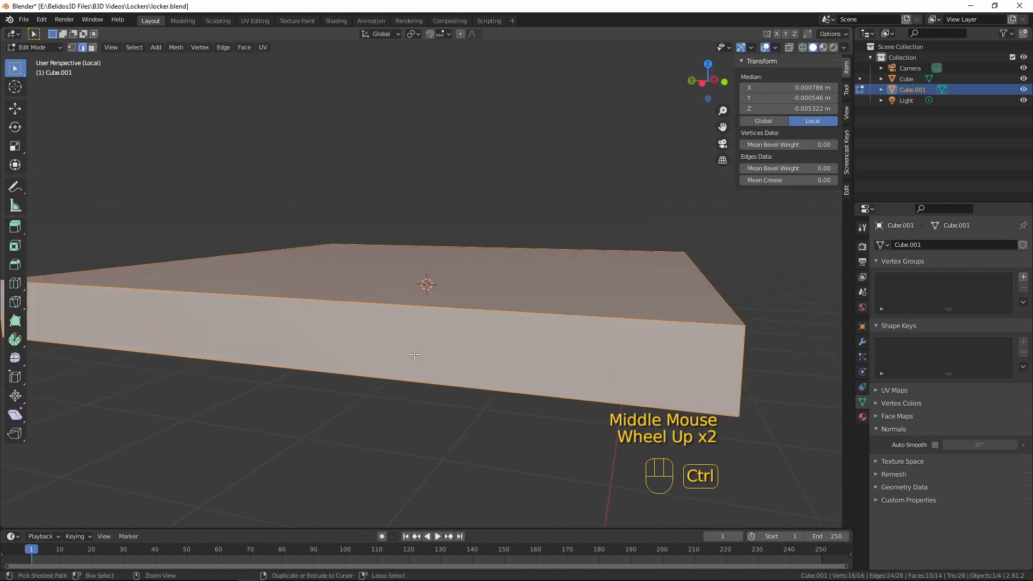
key("ctrl+b")
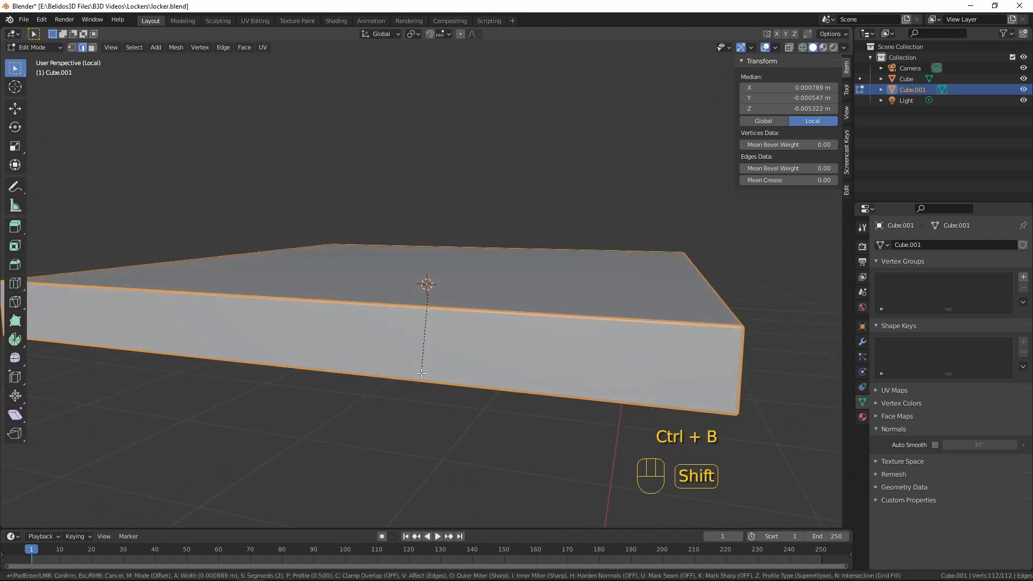
left_click(422, 373)
key("Tab")
scroll(496, 273, "down", 3)
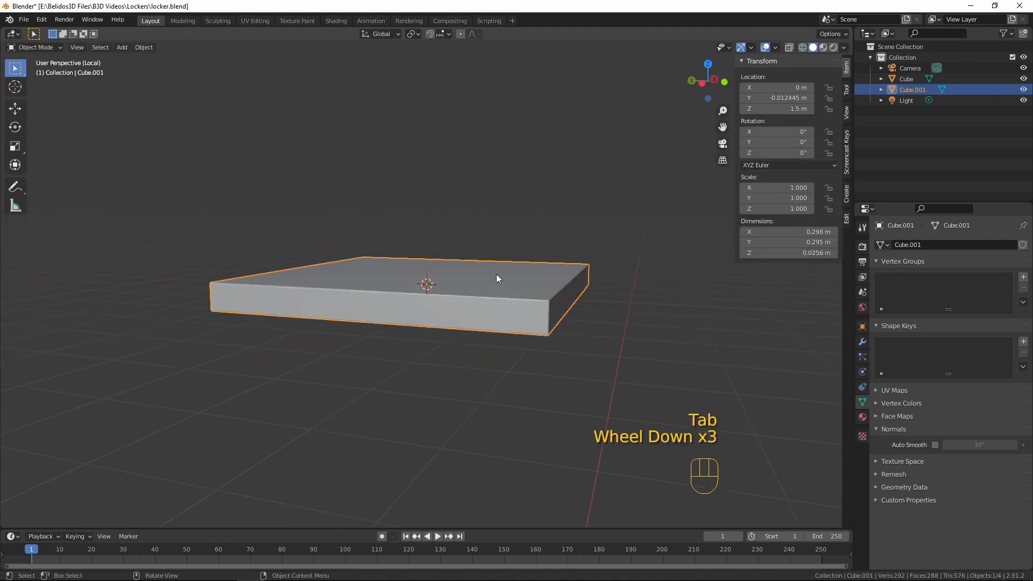
Shade the shelf smooth and enable Auto Smooth at 30°
middle_click_drag(540, 294, 435, 317)
right_click(434, 317)
left_click(434, 317)
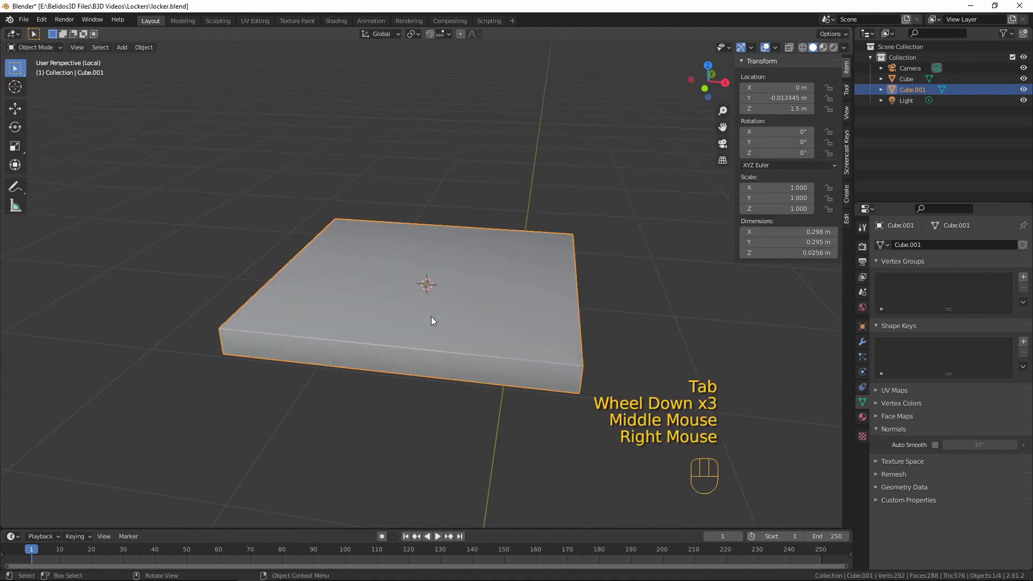
left_click(935, 444)
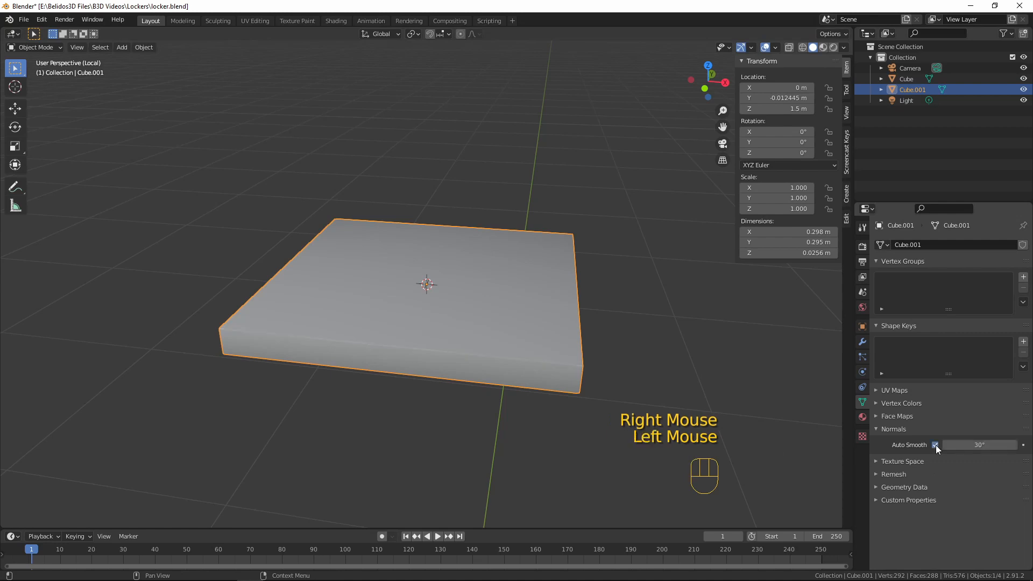
scroll(444, 309, "down", 2)
middle_click_drag(444, 309, 412, 280)
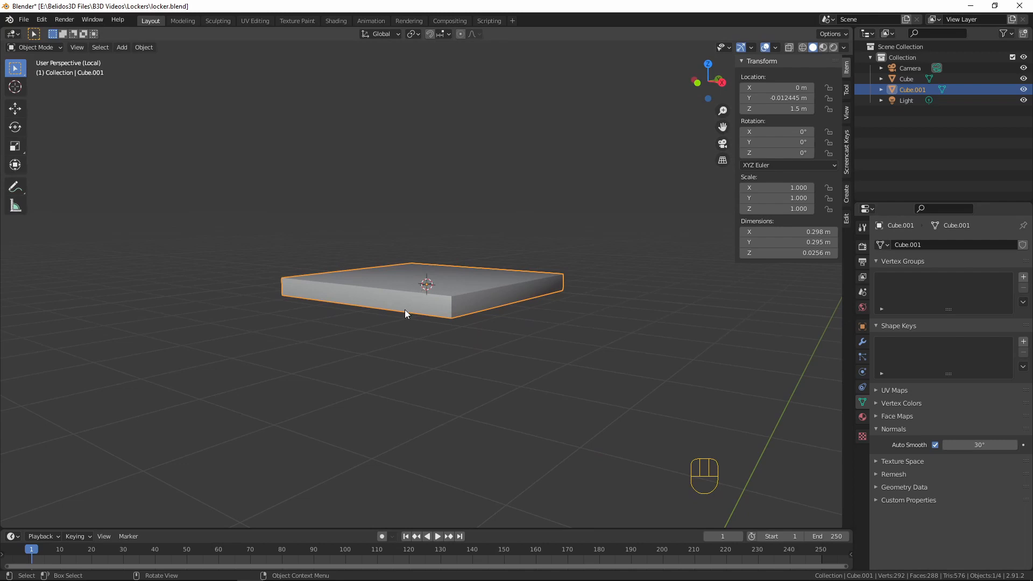
Leave local view, deselect everything and check the finished shelf inside the locker
key("KP_Divide")
scroll(401, 311, "down", 2)
key("a")
key("a")
key("a")
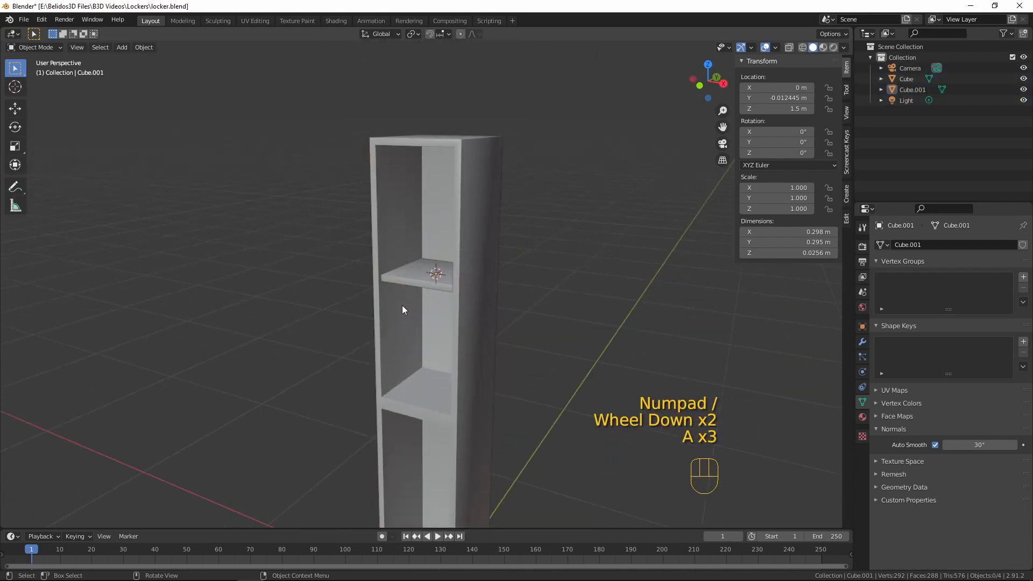
middle_click_drag(402, 306, 434, 237)
scroll(459, 312, "up", 5)
scroll(434, 283, "down", 5)
middle_click_drag(434, 283, 492, 334, "shift")
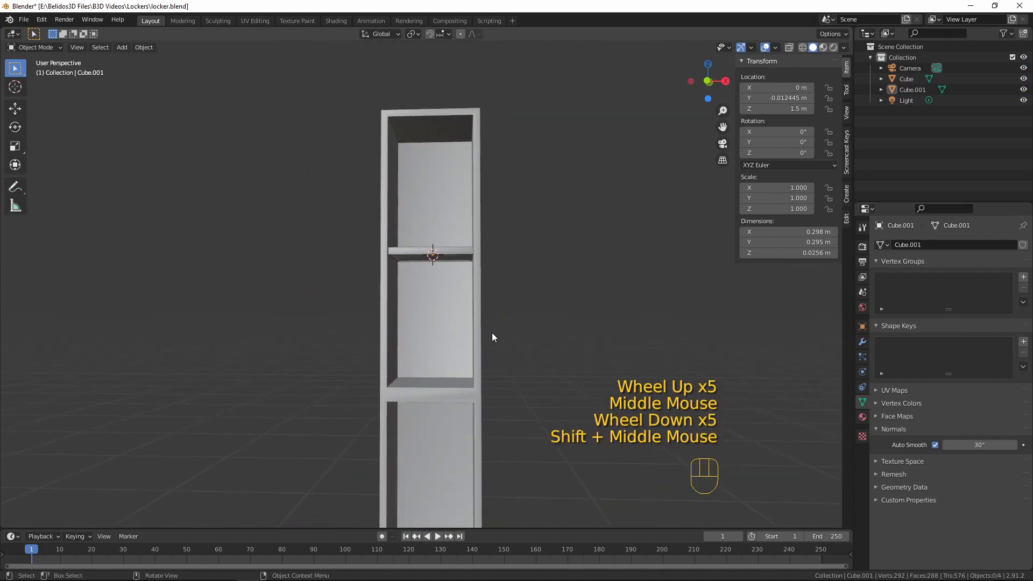
In front view, raise the shelf about 0.152 m along Z within the upper compartment
key("KP_1")
left_click(432, 249)
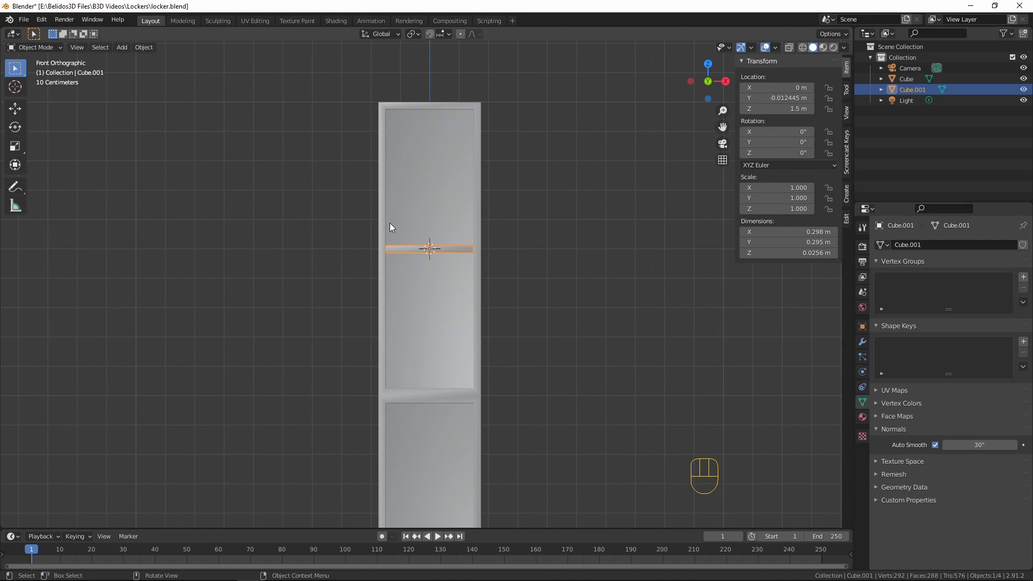
key("g")
key("z")
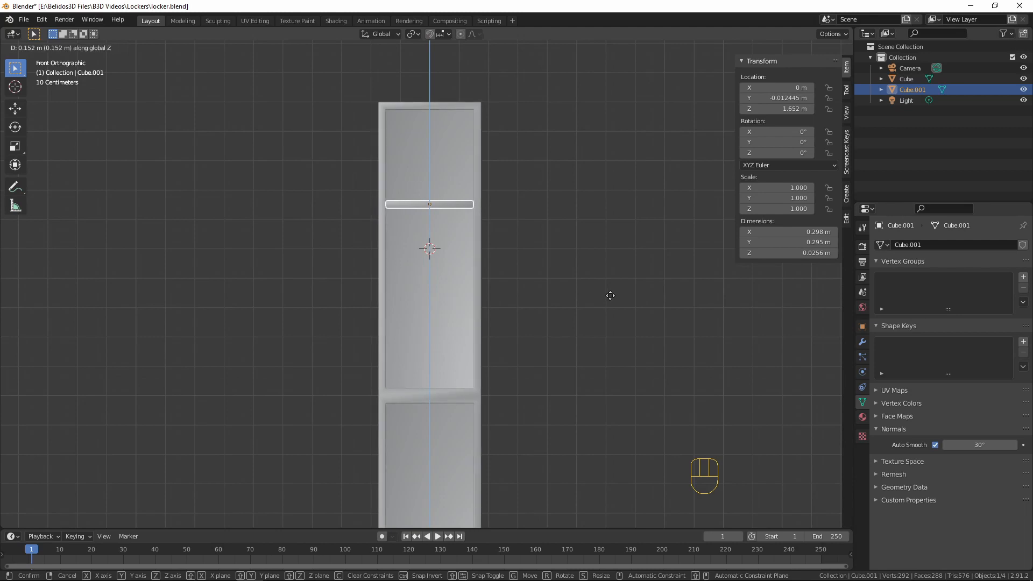
left_click(610, 296)
Examine the raised shelf's position against the whole locker and clear the selection
middle_click_drag(559, 399, 592, 277, "shift")
scroll(544, 196, "down", 2, "shift")
scroll(543, 196, "down", 2, "shift")
middle_click_drag(555, 205, 425, 141, "shift")
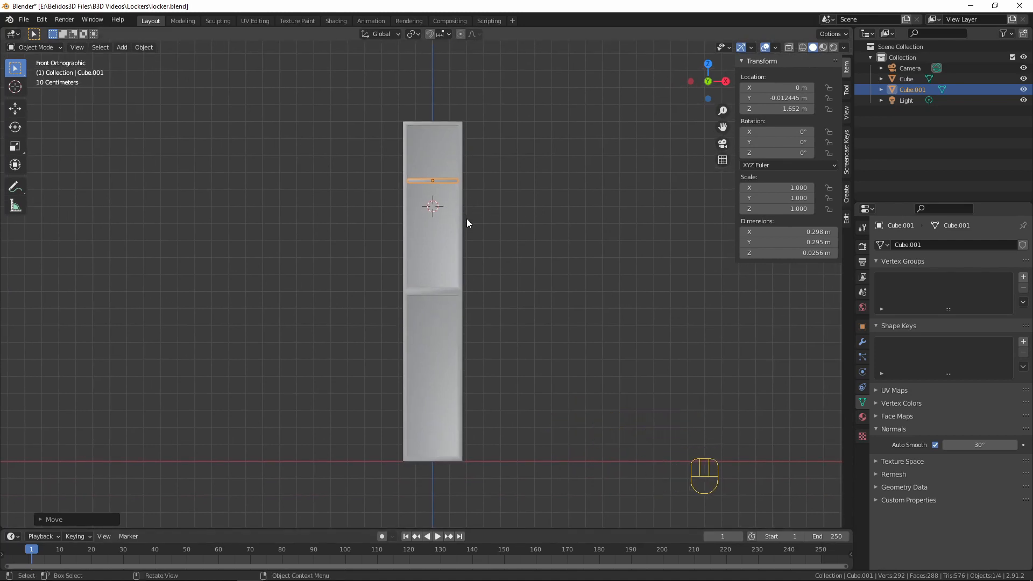
scroll(467, 217, "up", 4)
middle_click_drag(467, 217, 459, 346)
scroll(464, 325, "up", 3)
scroll(464, 325, "down", 3)
key("a")
key("a")
key("a")
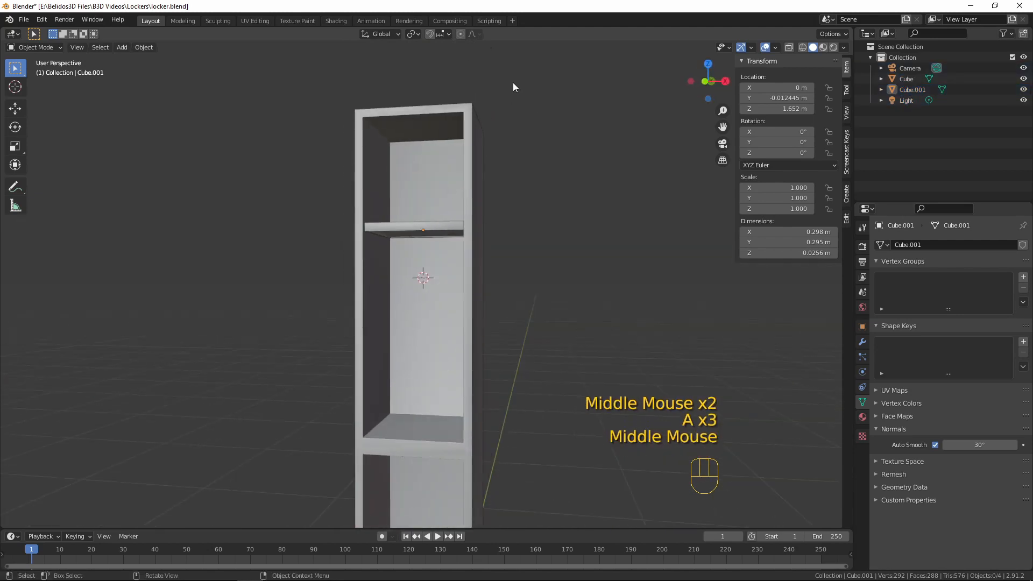
Duplicate the upper compartment's back face and move the copy about 0.337 m along negative Y, just in front of the opening
left_click(467, 276)
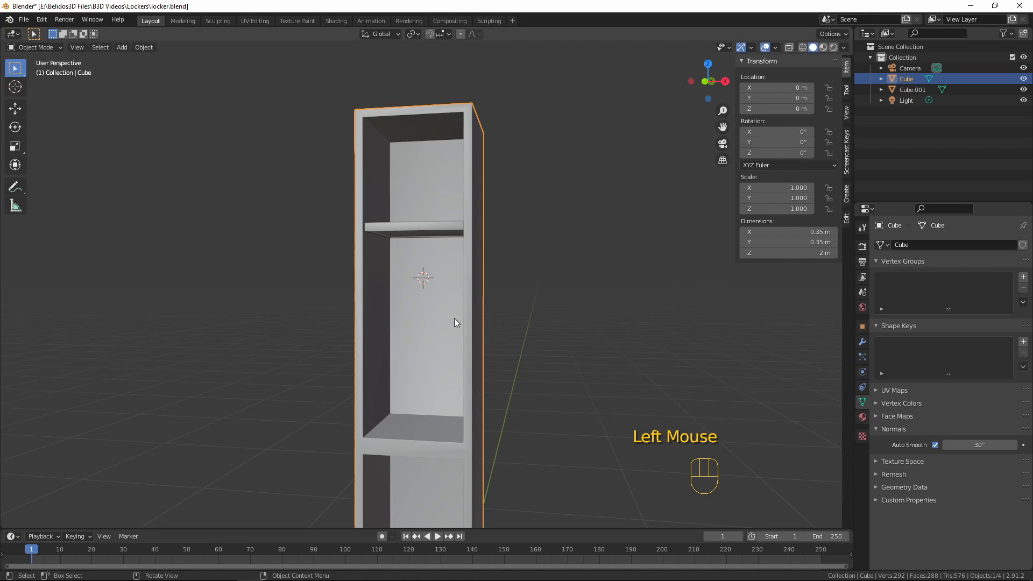
key("Tab")
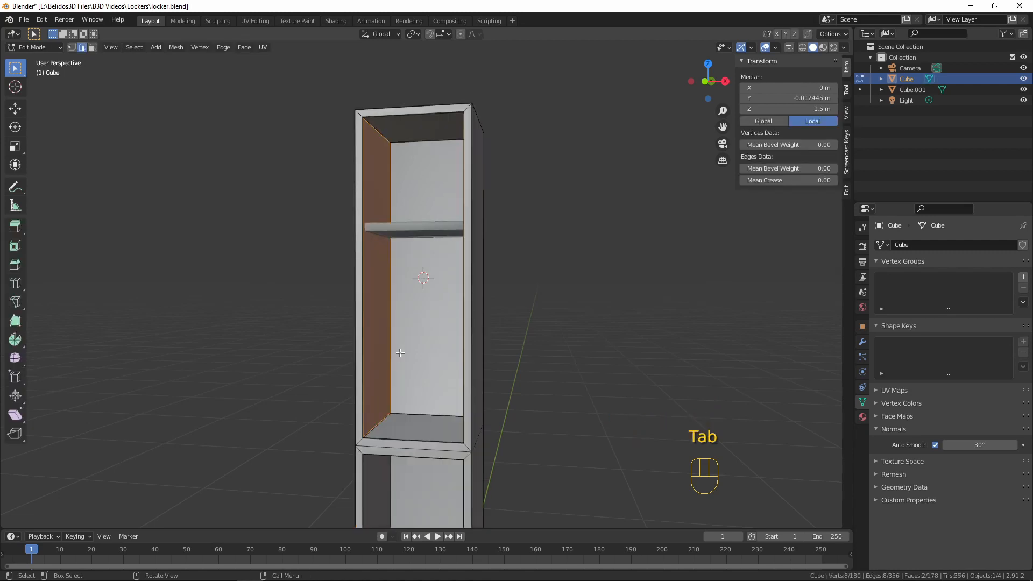
key("3")
left_click(407, 334)
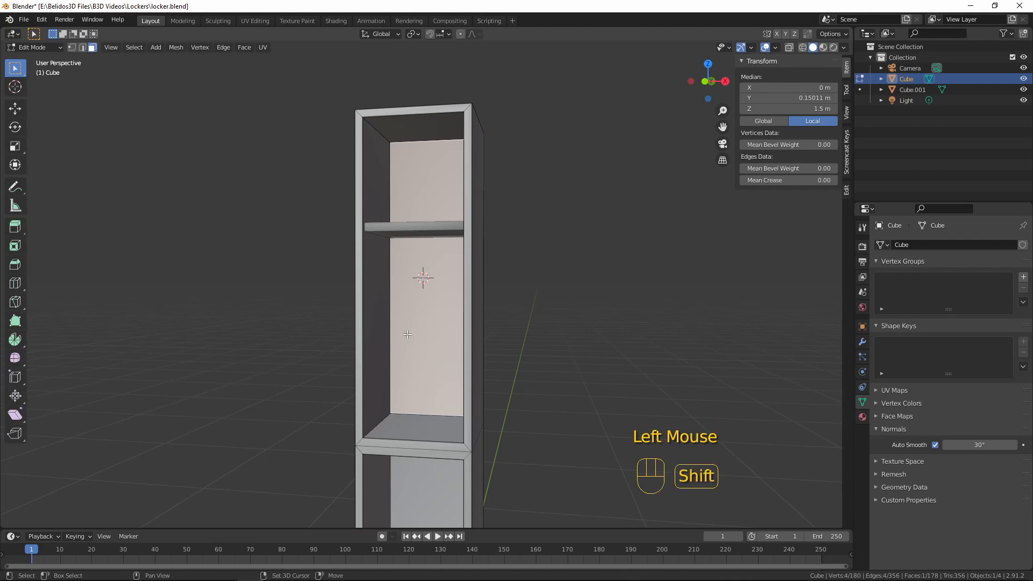
key("shift+d")
right_click(359, 281)
middle_click_drag(360, 281, 415, 320)
key("g")
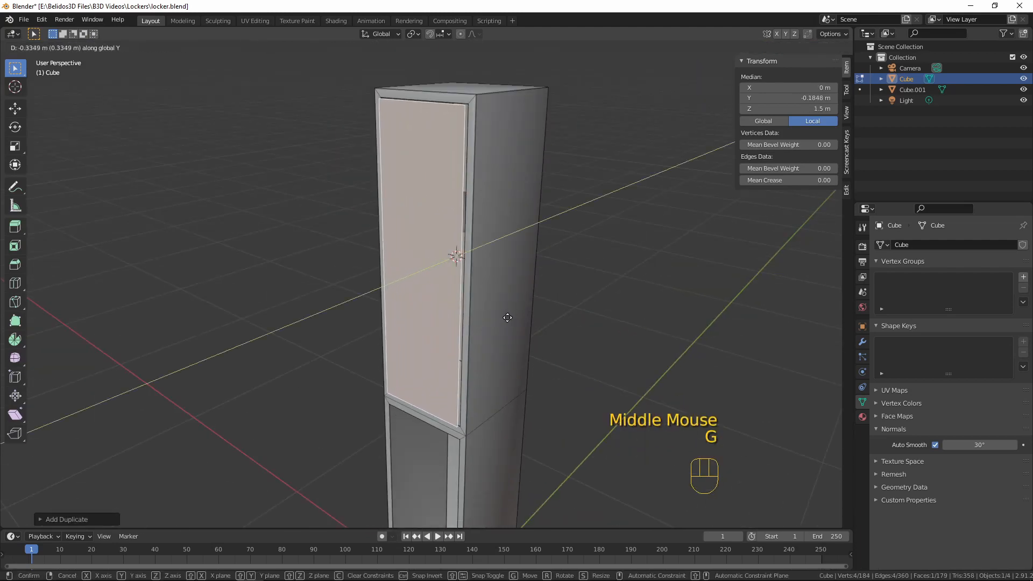
left_click(513, 313)
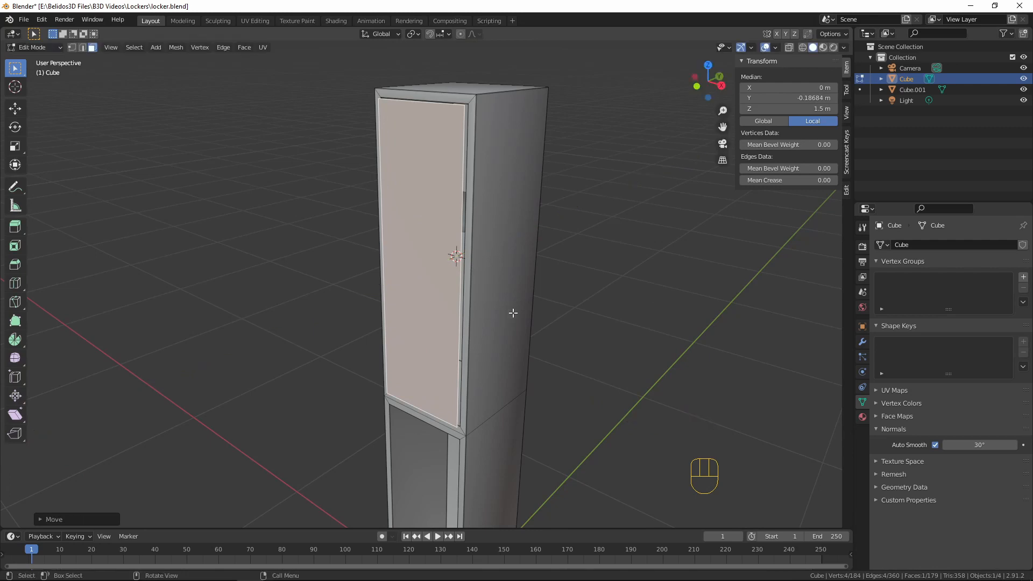
Separate the duplicated face into its own object and select it in Object Mode
key("p")
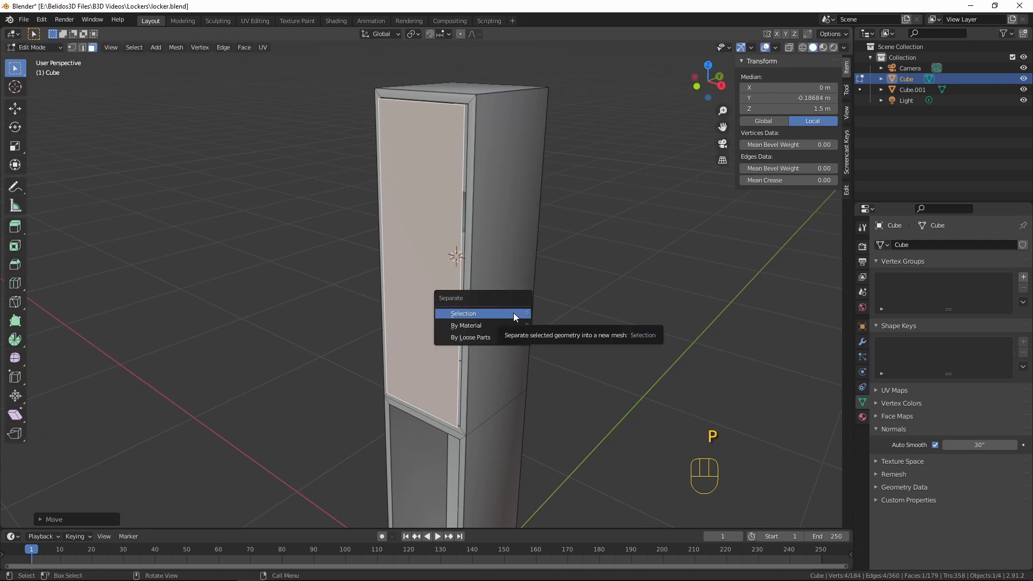
left_click(514, 312)
key("Tab")
left_click(432, 185)
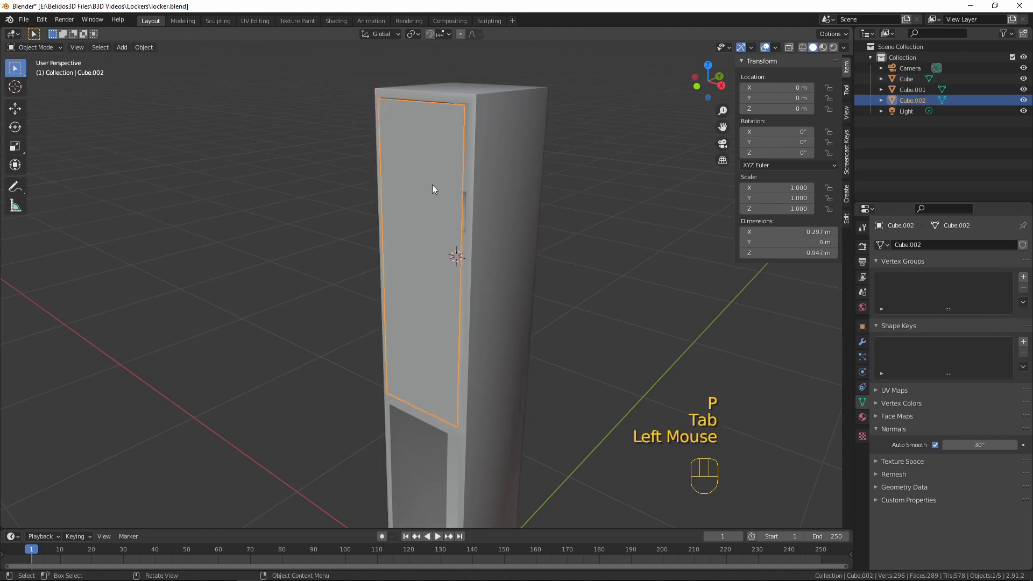
key("g")
right_click(453, 318)
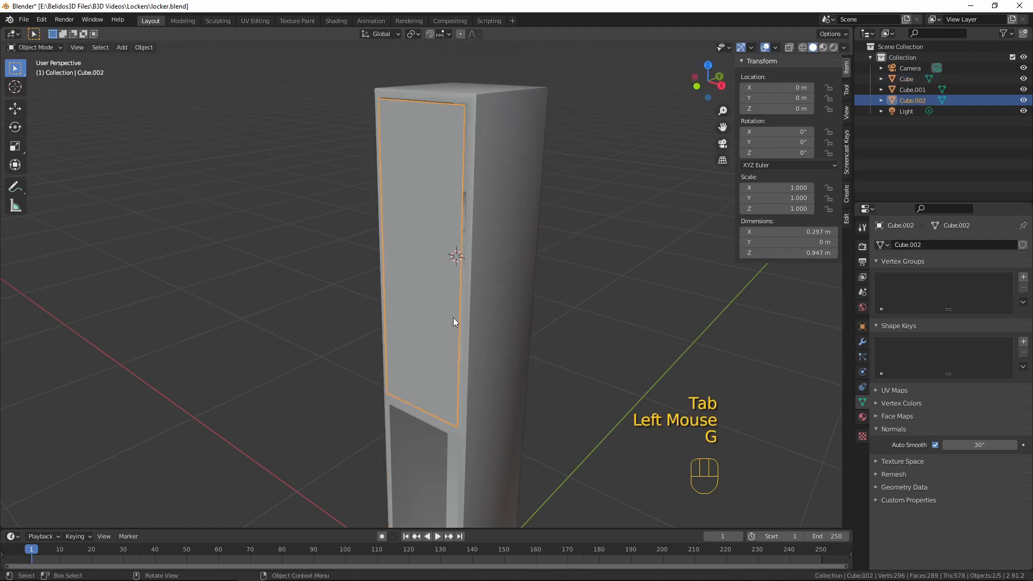
Extrude the whole door face about 0.012 m along global Y to give the door thickness
middle_click_drag(407, 386, 358, 312)
middle_click_drag(357, 312, 372, 340, "shift")
middle_click_drag(373, 340, 394, 335)
key("Tab")
scroll(395, 335, "up", 3)
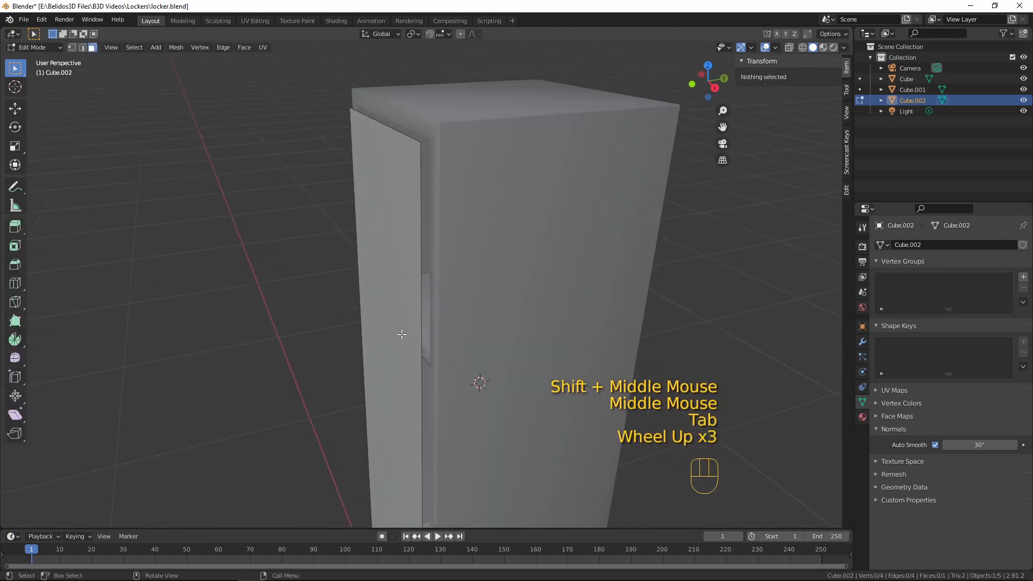
left_click(404, 330)
key("a")
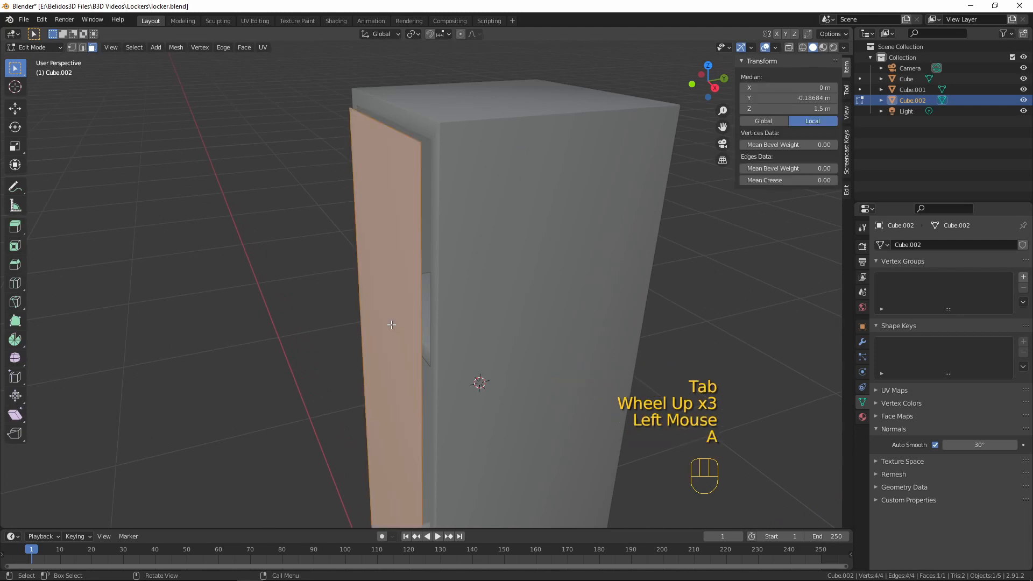
middle_click_drag(641, 371, 540, 321)
key("e")
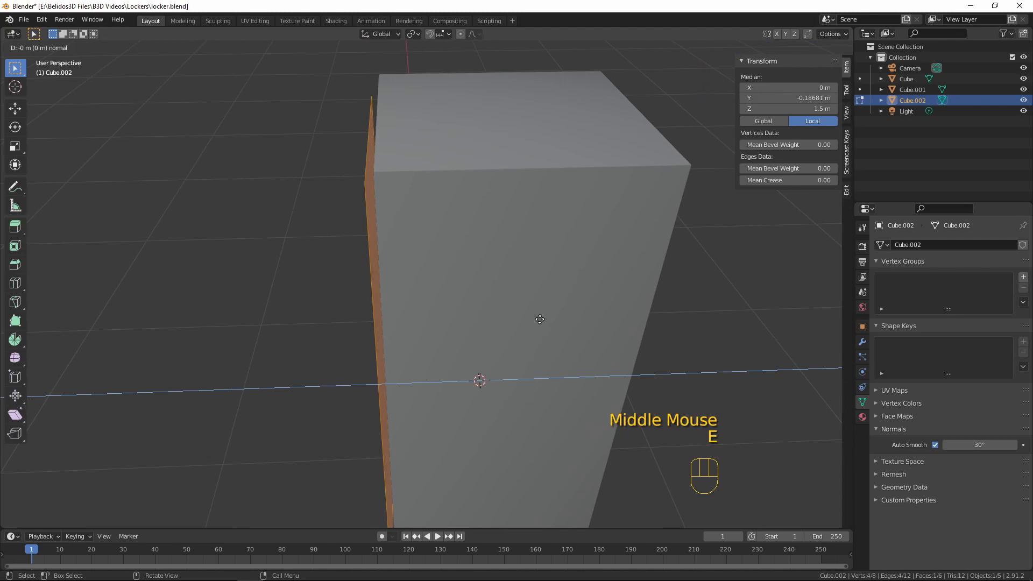
key("y")
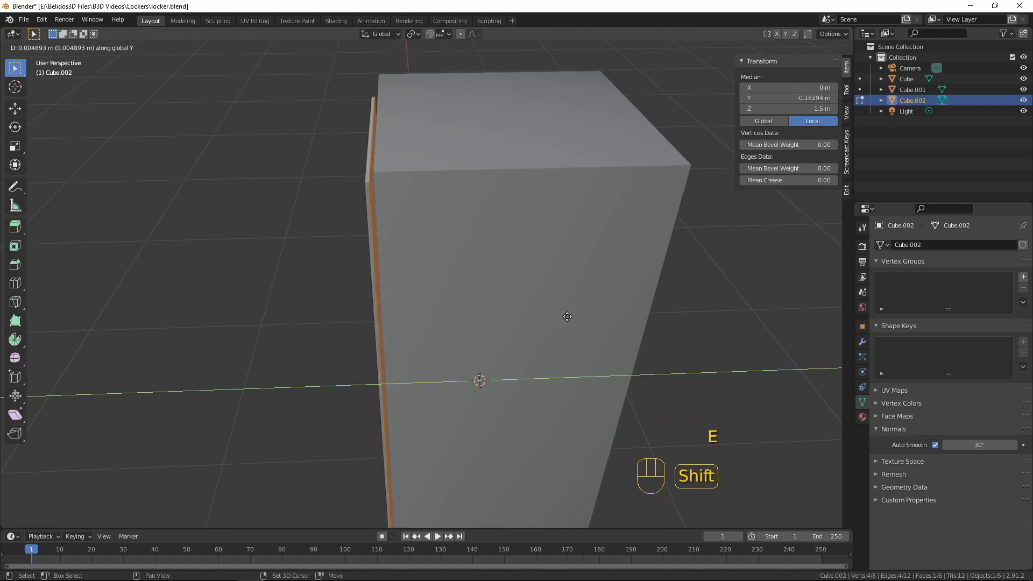
left_click(606, 317)
Move the door's extruded back face about 0.006 m further along Y and return to Object Mode
middle_click_drag(606, 317, 613, 302)
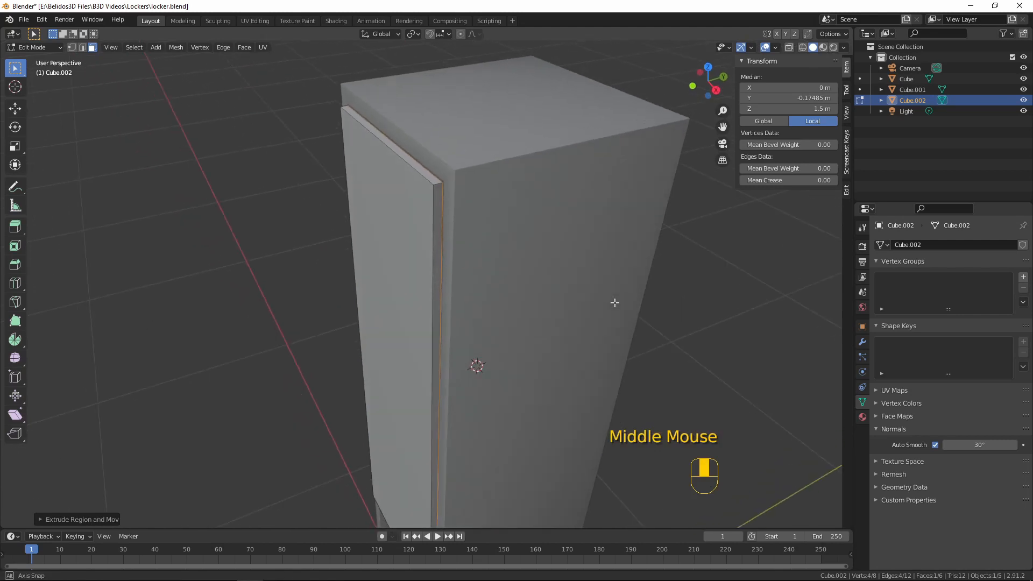
key("g")
middle_click(619, 303)
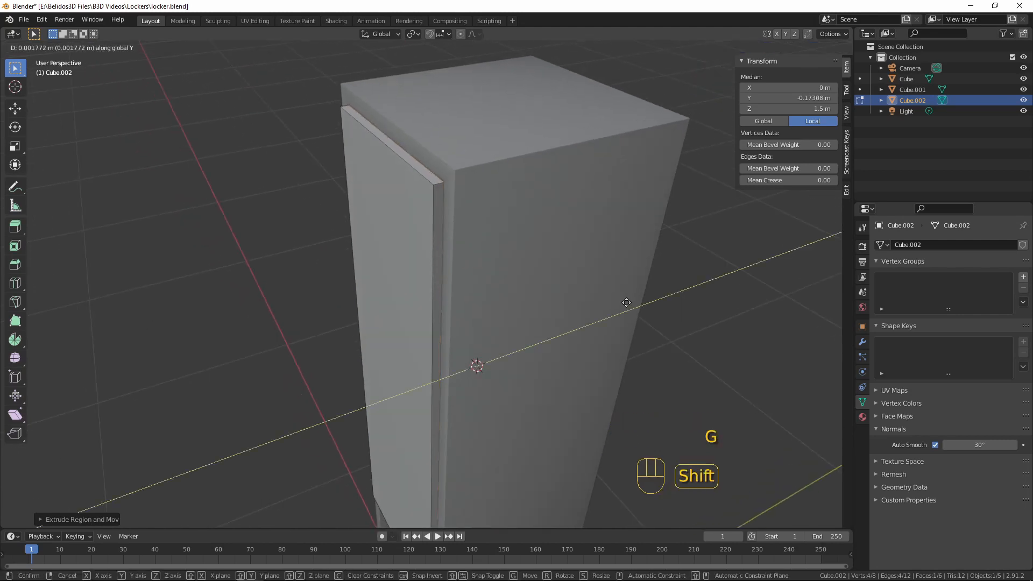
left_click(643, 300)
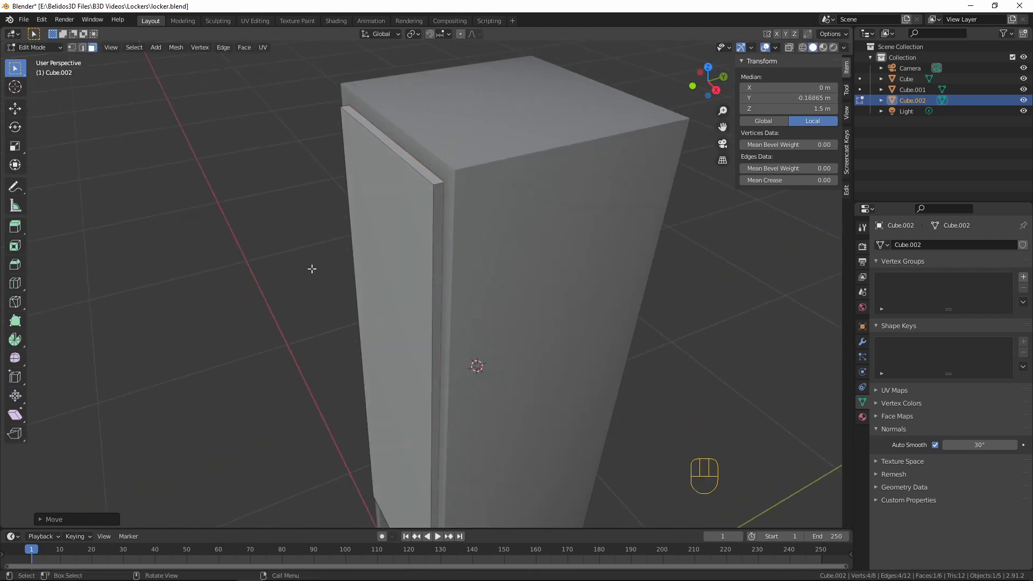
key("Tab")
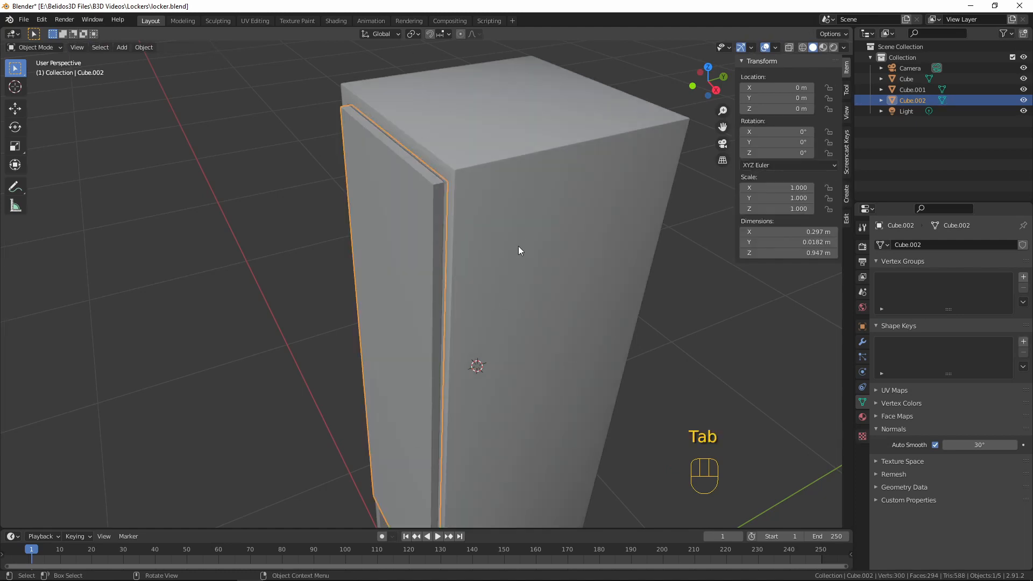
Isolate the door in local view and inset its back face by about 0.009 m
key("KP_Divide")
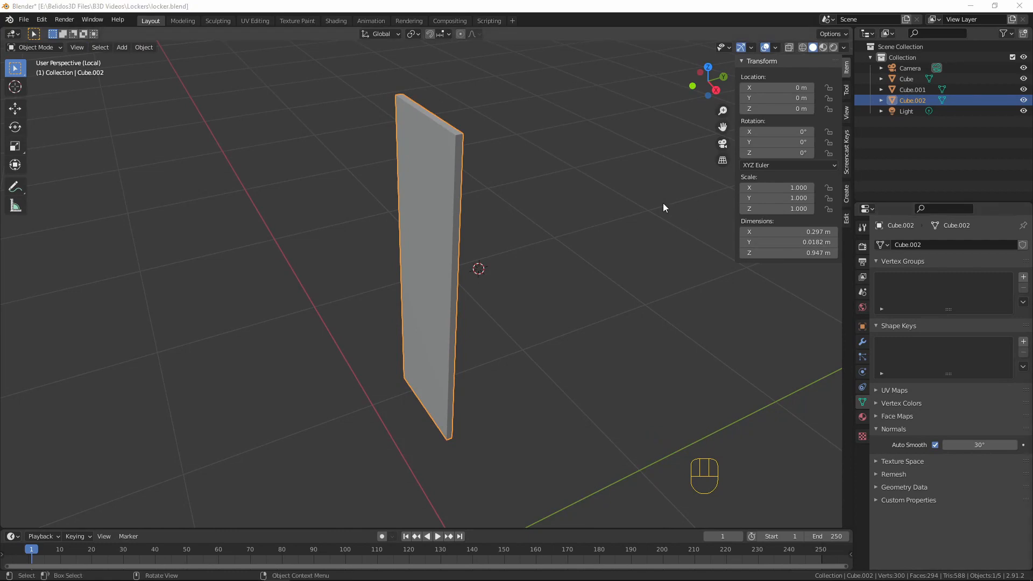
middle_click_drag(575, 232, 469, 197)
key("Tab")
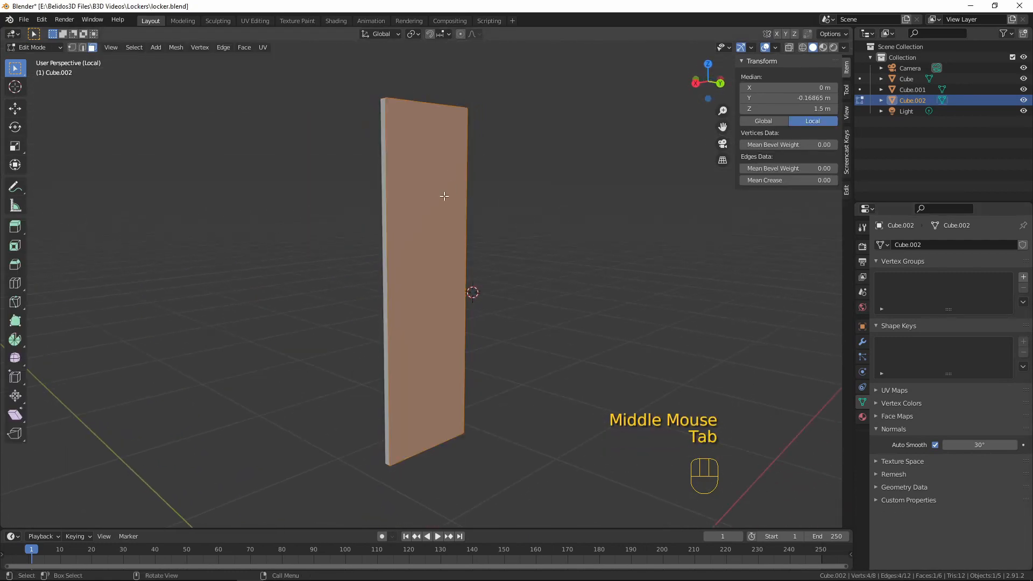
left_click(420, 202)
middle_click_drag(510, 146, 454, 183)
key("i")
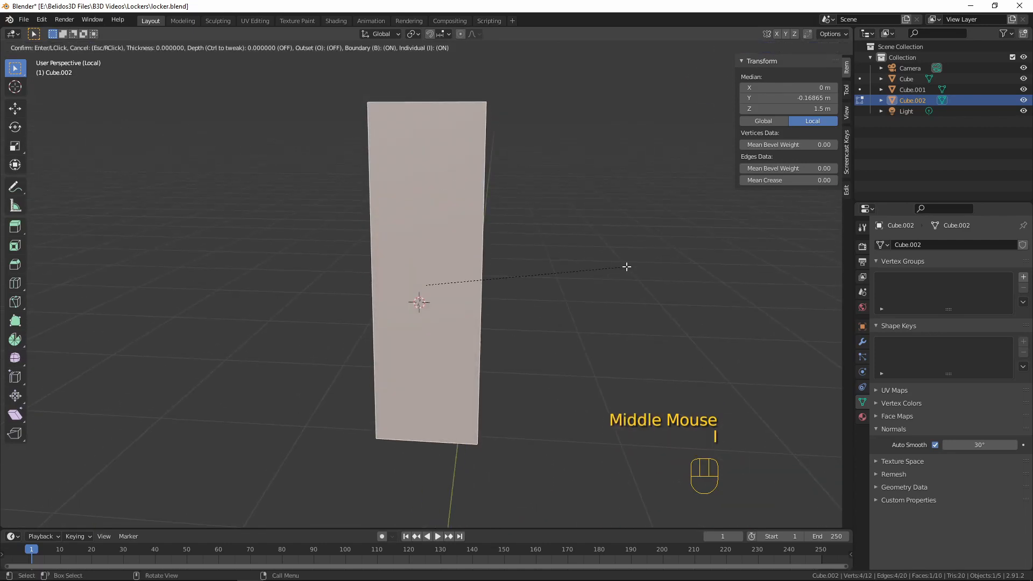
left_click(592, 267)
Extrude the inset back face about 0.011 m along negative Y to hollow out the door's rear
middle_click_drag(565, 184, 491, 257)
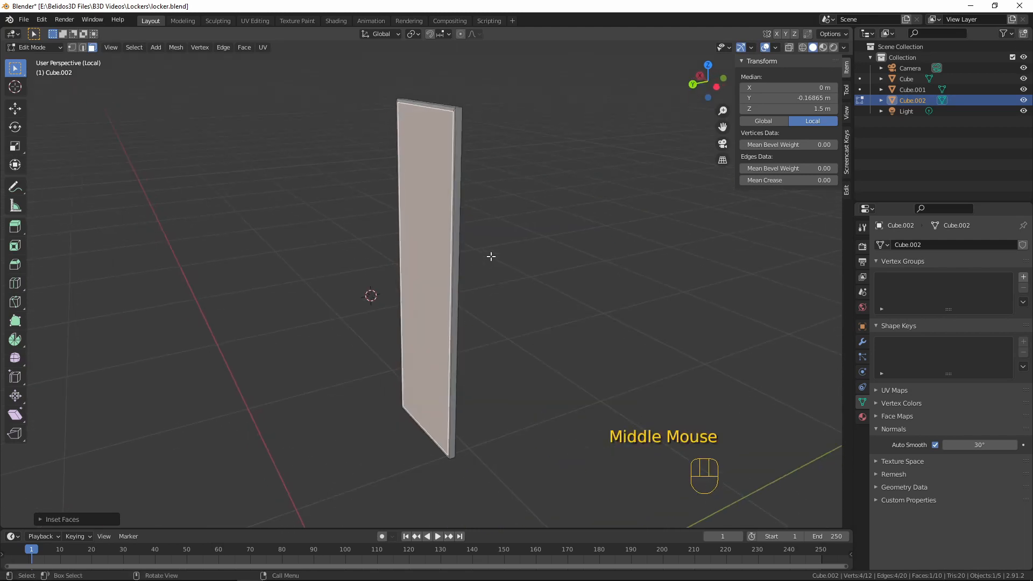
key("e")
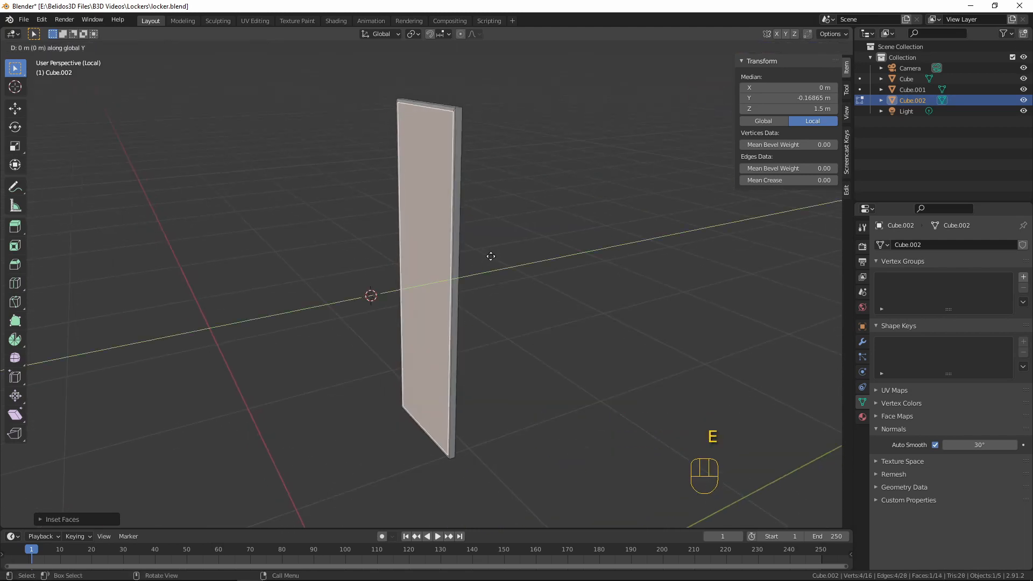
left_click(527, 247)
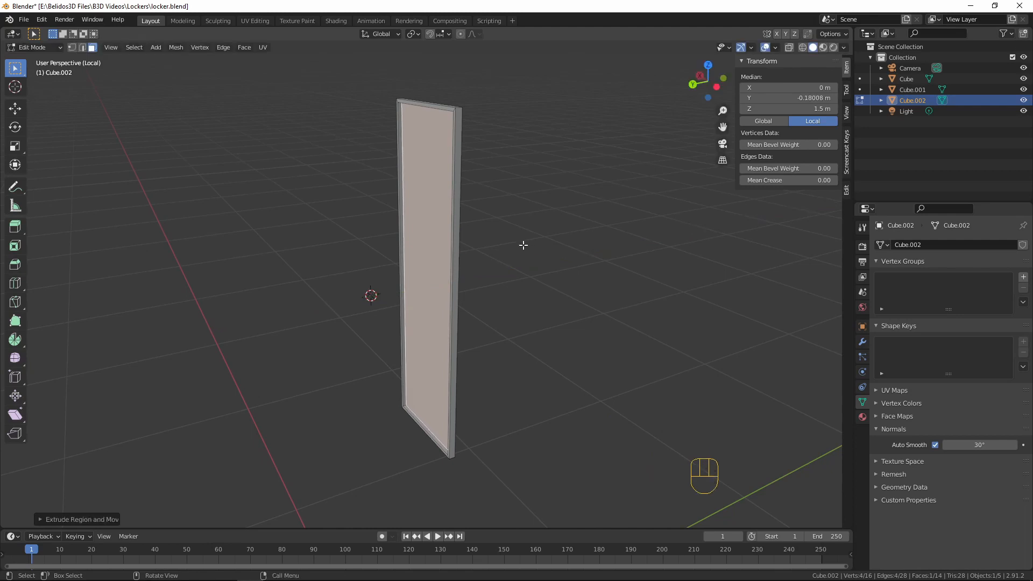
Select all the door's edges except the four diagonal corner edges on the rear rim
key("Tab")
middle_click_drag(518, 200, 534, 212)
scroll(496, 232, "up", 2)
key("Tab")
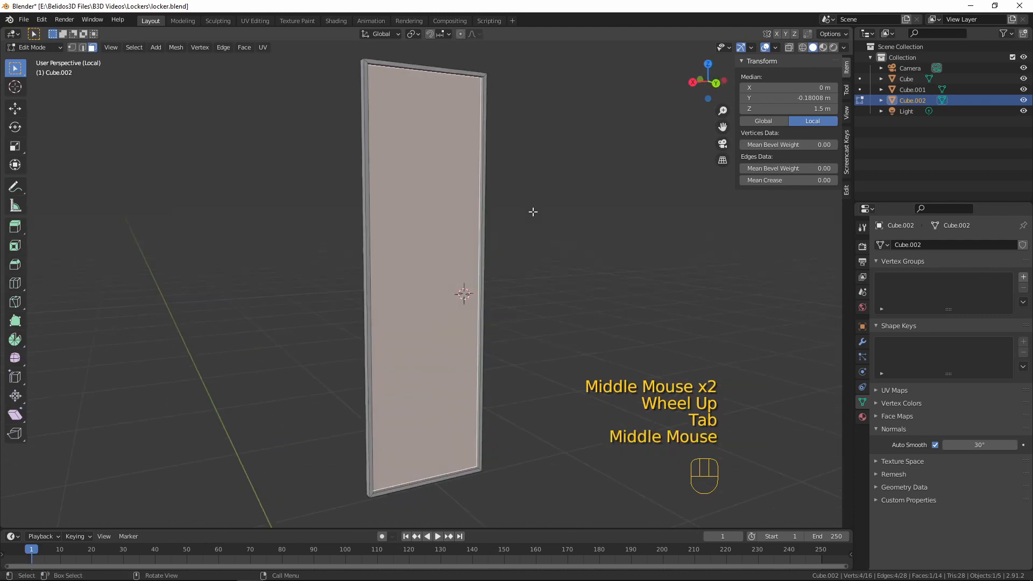
key("a")
scroll(495, 219, "up", 1, "shift")
middle_click_drag(487, 158, 496, 319, "shift")
scroll(489, 320, "up", 7)
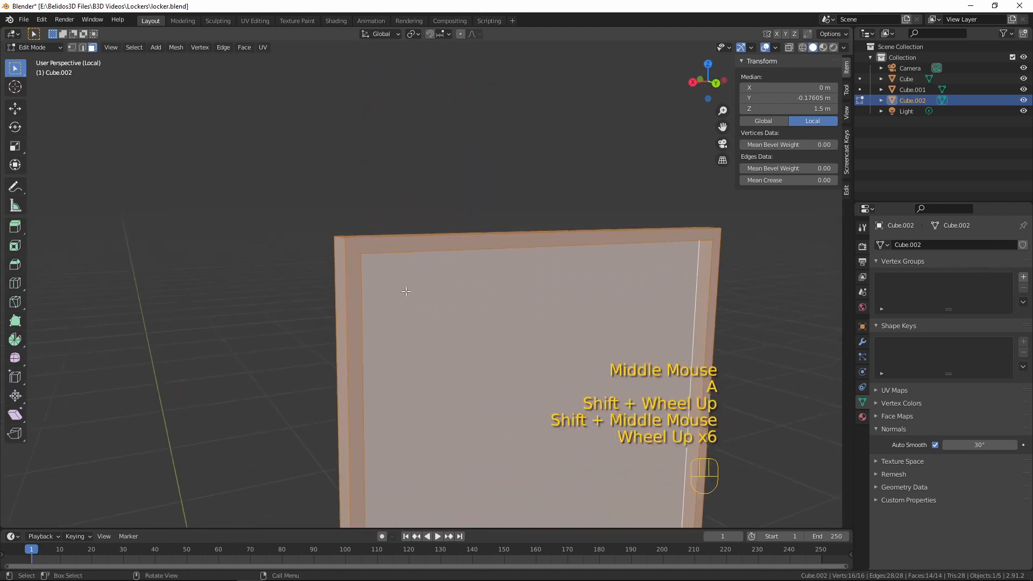
key("2")
left_click(330, 238, "shift")
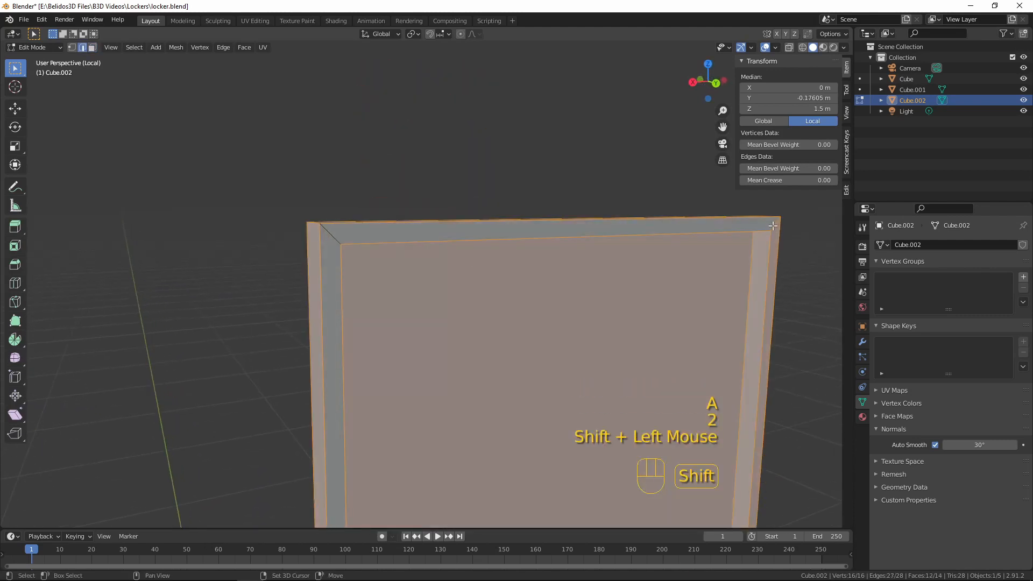
left_click(773, 226, "shift")
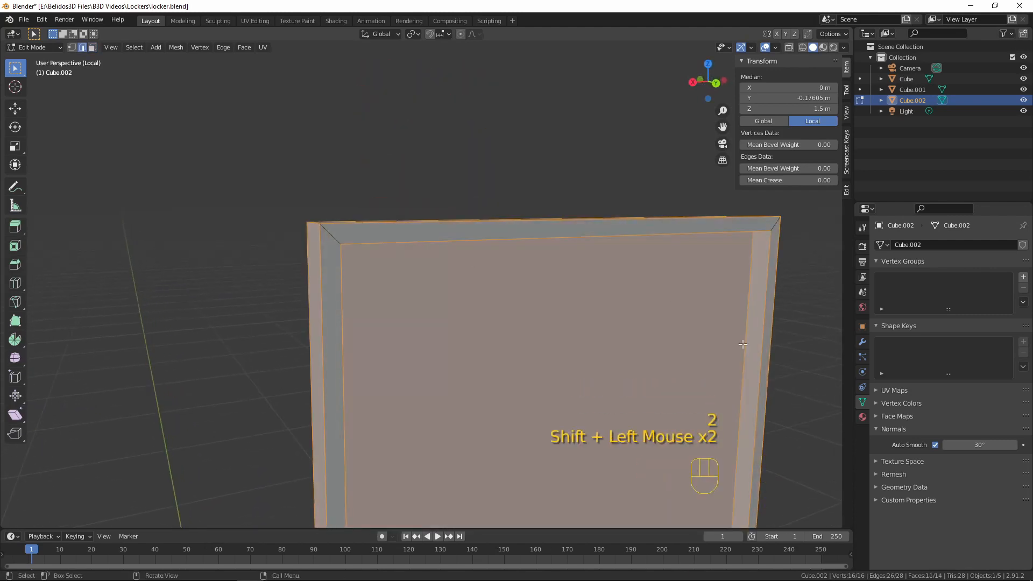
middle_click_drag(774, 226, 624, 318, "shift")
left_click(280, 209, "shift")
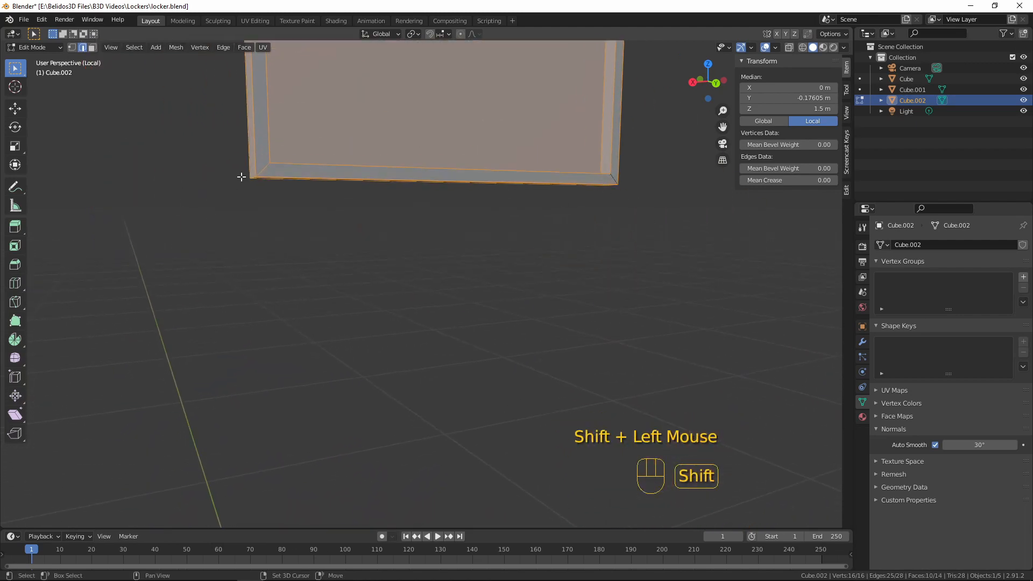
left_click(259, 168, "shift")
middle_click_drag(293, 219, 427, 244)
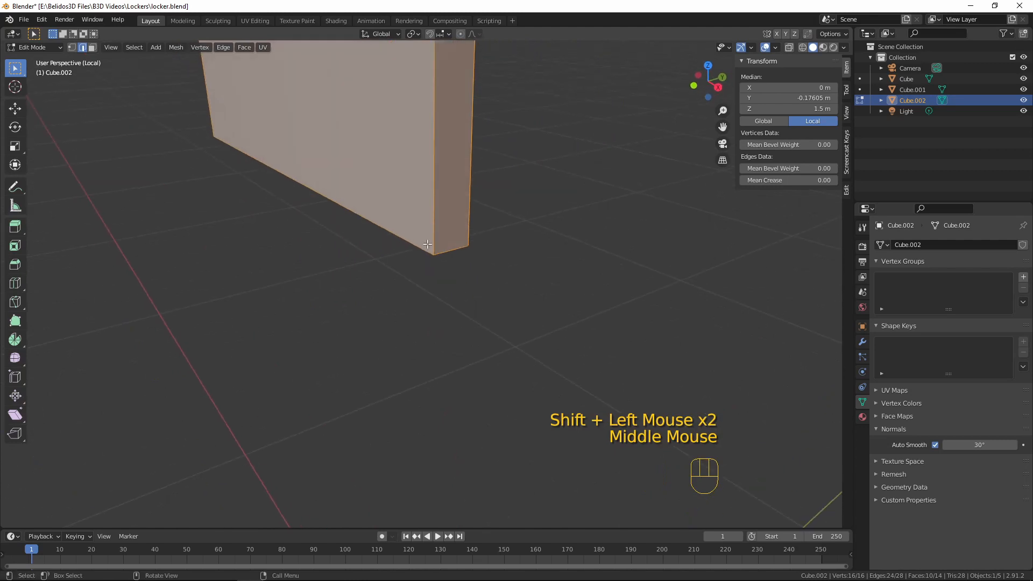
Bevel the selected door edges with two segments and shade the door smooth in Object Mode
key("ctrl+b")
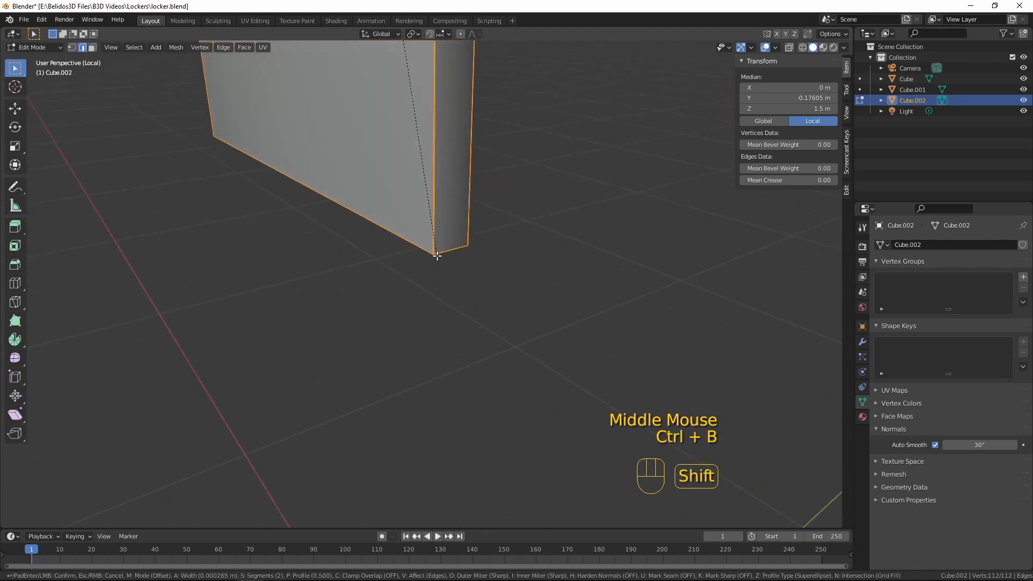
middle_click_drag(487, 363, 501, 302, "shift")
left_click(502, 304)
key("Tab")
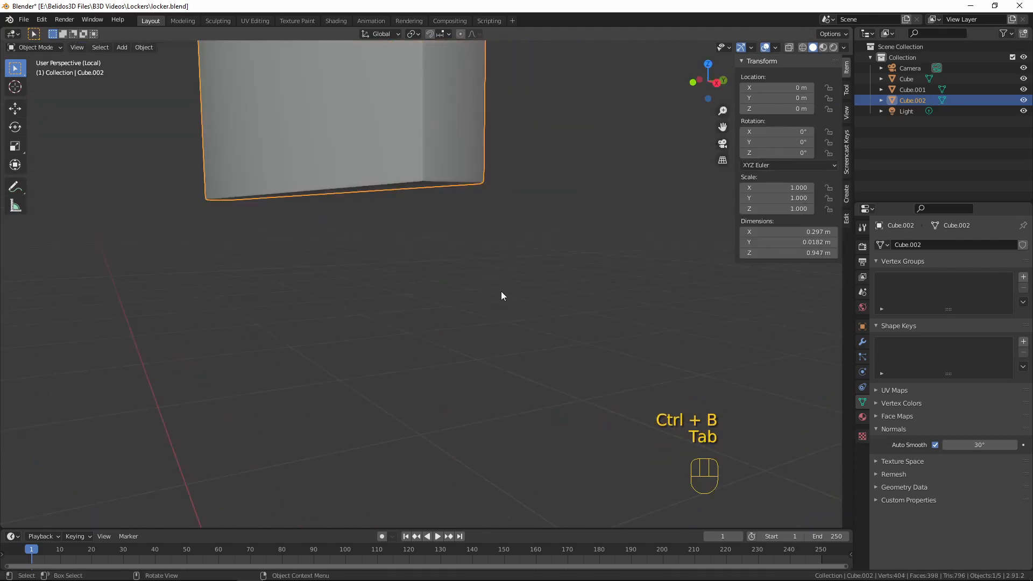
scroll(458, 216, "down", 5)
right_click(405, 193)
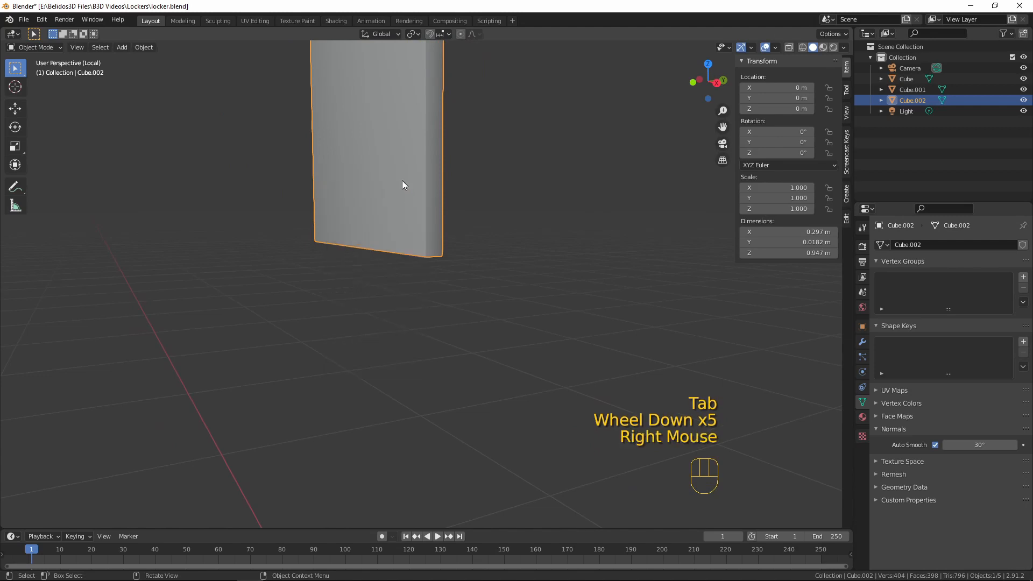
middle_click_drag(334, 224, 563, 265)
scroll(564, 266, "down", 4)
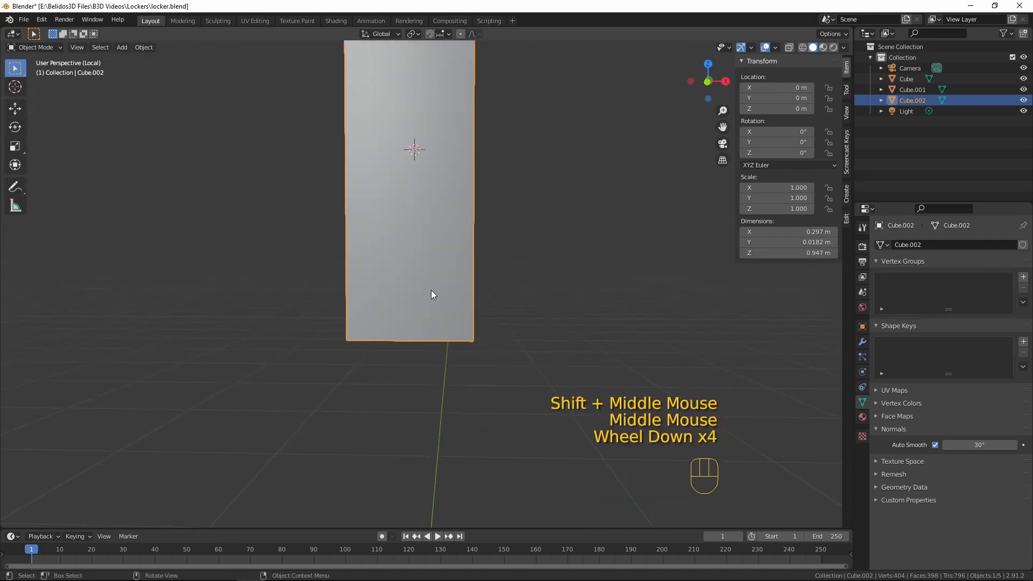
Leave local view, move the door about 0.01 m along Y into the locker opening, and clear the selection
key("KP_Divide")
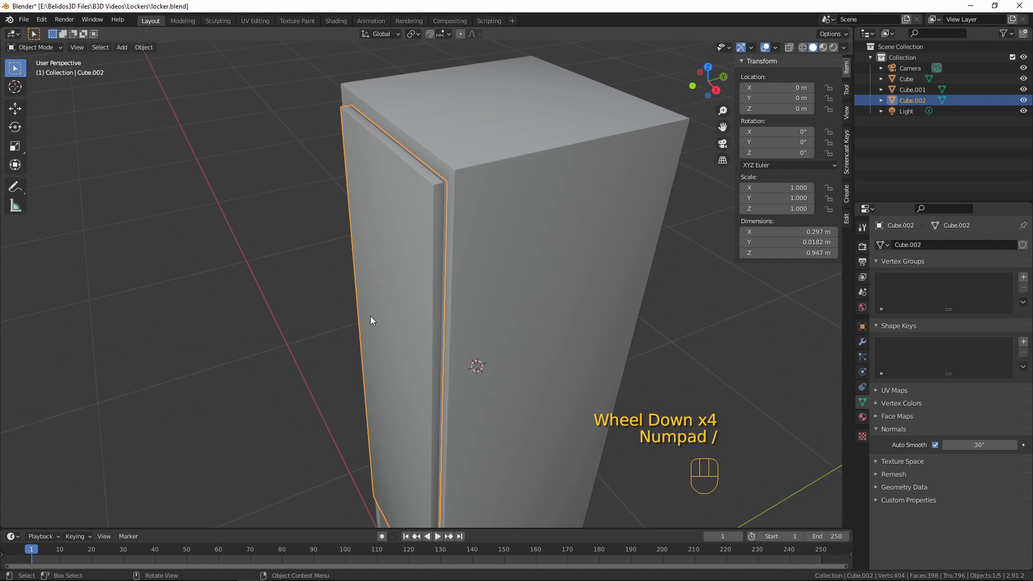
middle_click_drag(370, 315, 354, 340)
key("g")
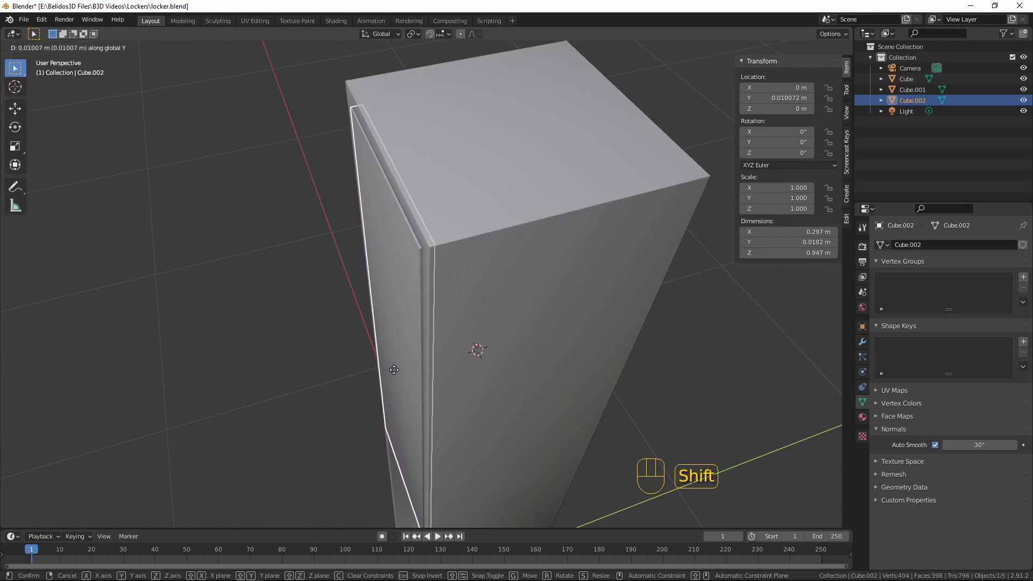
left_click(394, 369)
key("a")
key("a")
key("a")
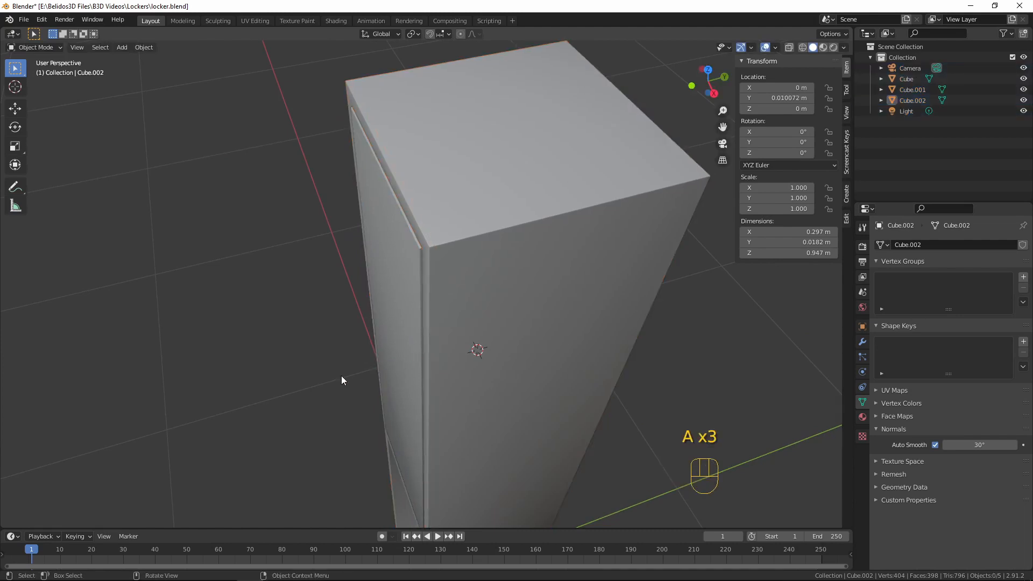
Examine the door's fit in the upper opening from several angles and select the door
middle_click_drag(341, 375, 484, 269)
scroll(451, 311, "down", 5)
scroll(531, 337, "down", 3)
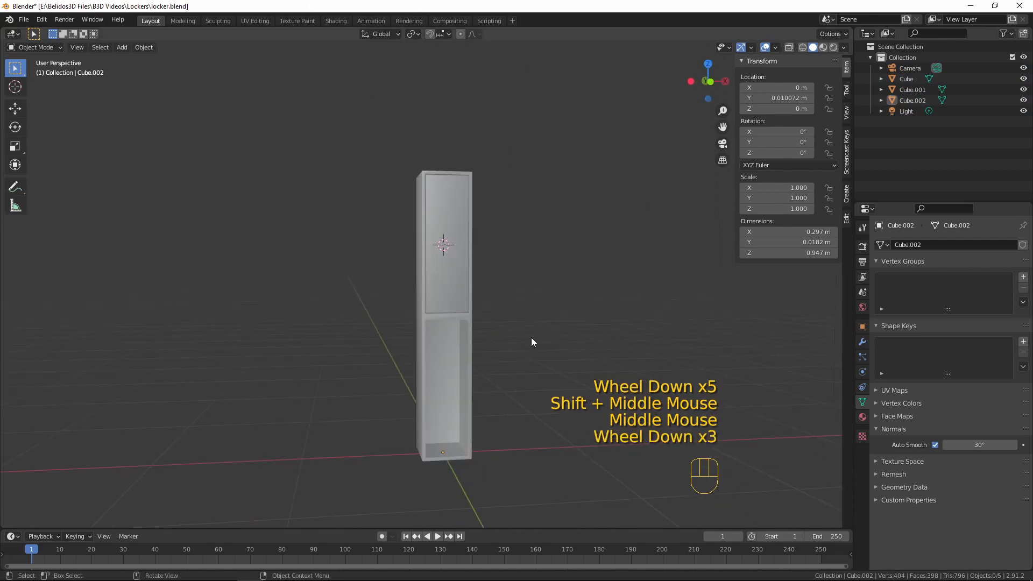
middle_click_drag(531, 337, 396, 389)
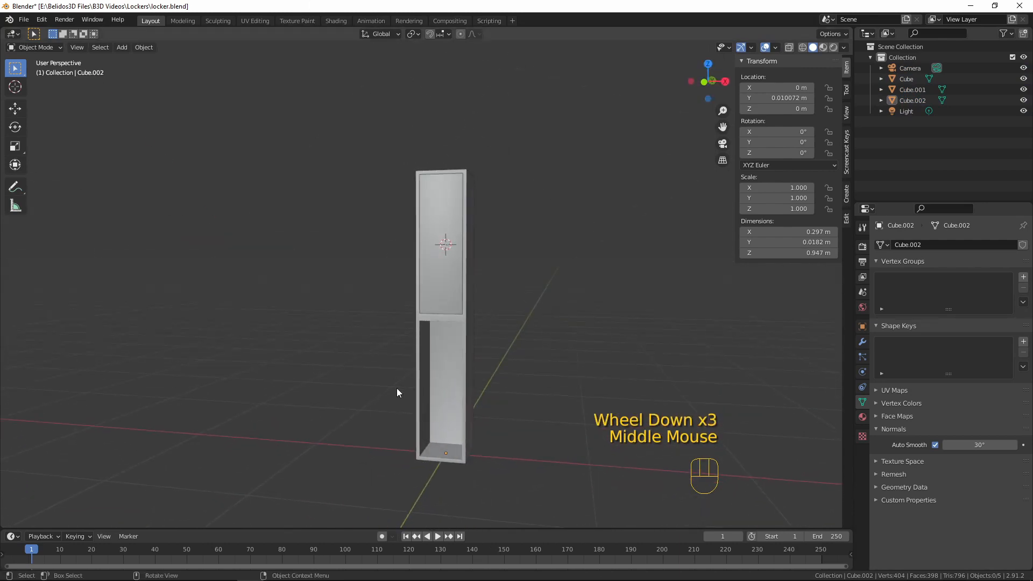
middle_click_drag(479, 244, 438, 444)
scroll(544, 228, "up", 4)
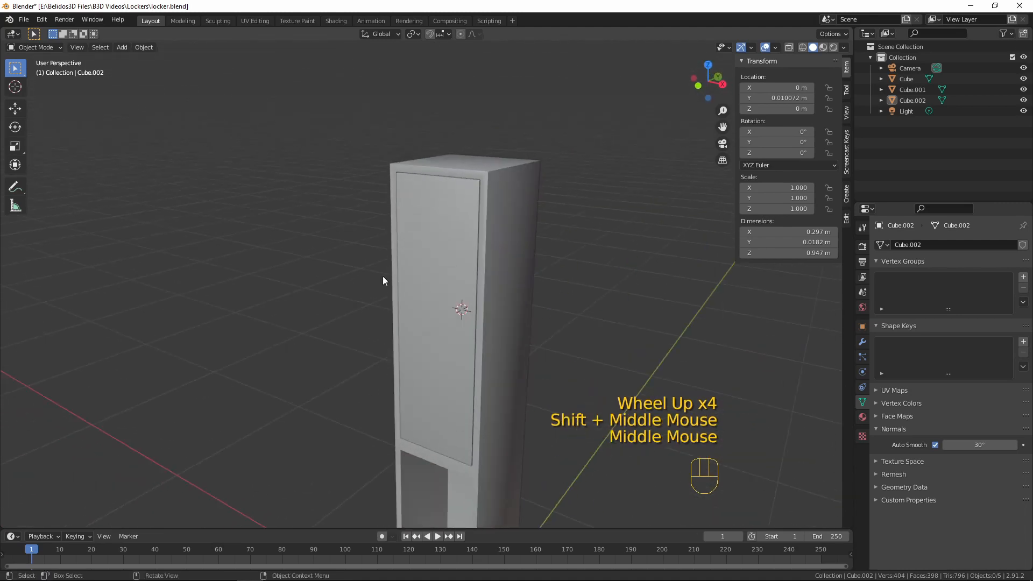
middle_click_drag(461, 351, 503, 290)
left_click(503, 292)
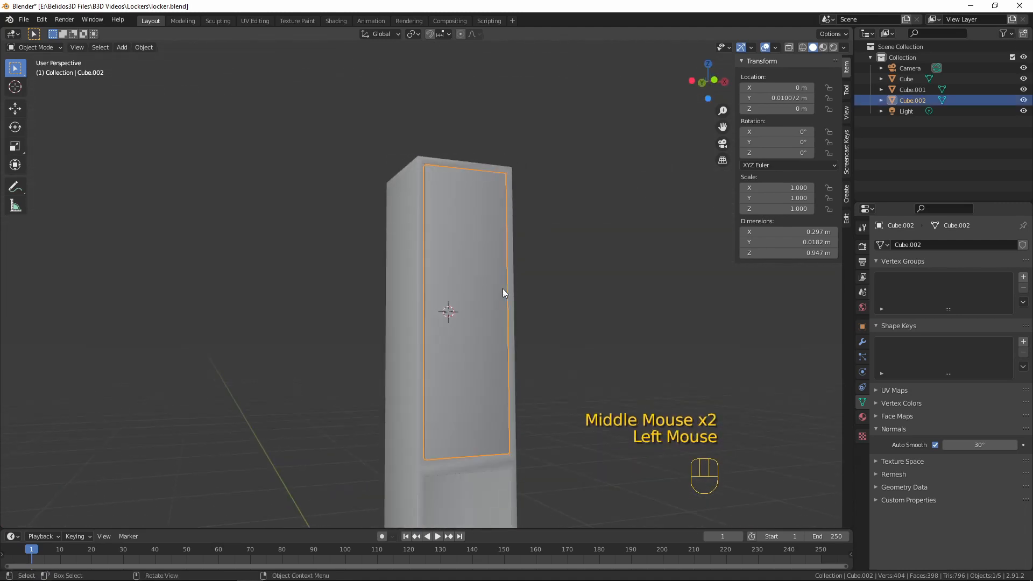
scroll(495, 292, "up", 3)
scroll(500, 295, "down", 3)
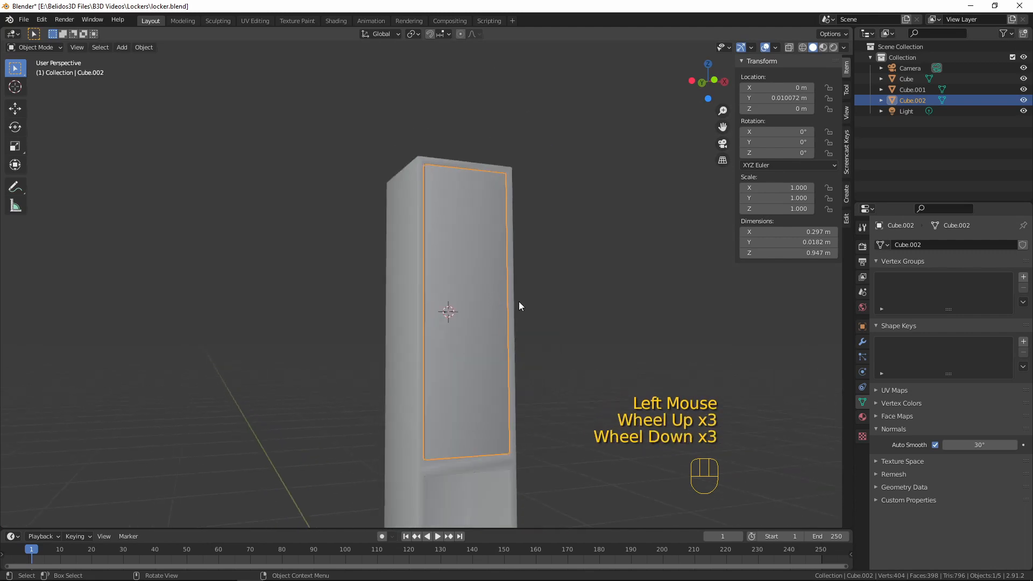
middle_click_drag(519, 302, 483, 316)
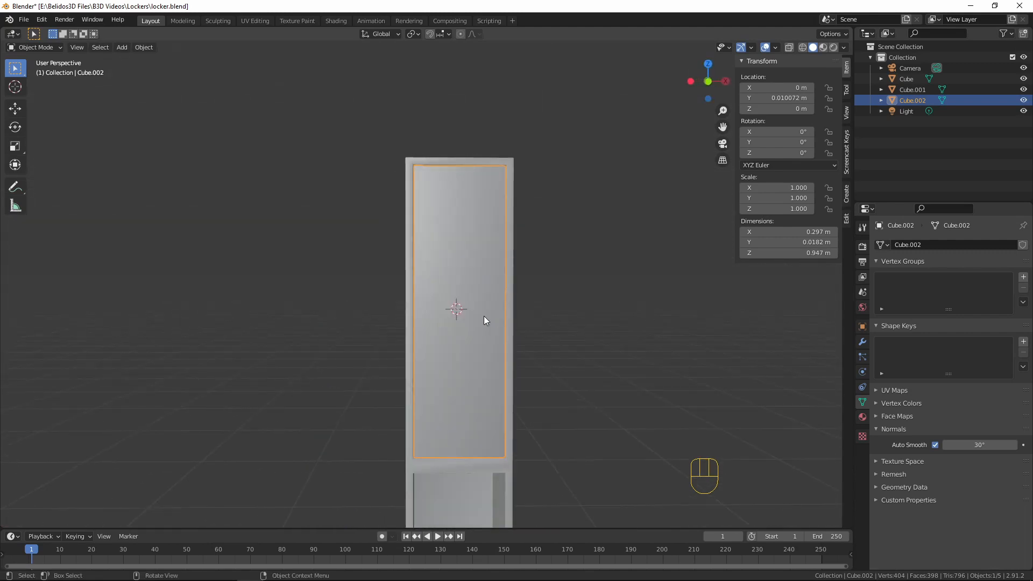
Add a cube mesh and scale it in Edit Mode to about 0.39 m per side
key("KP_1")
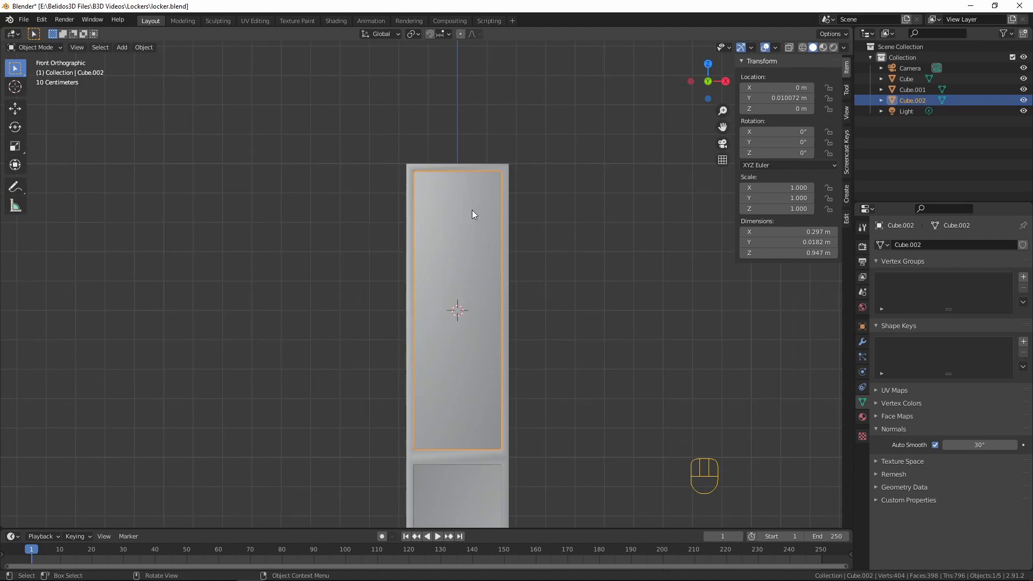
scroll(457, 229, "up", 2)
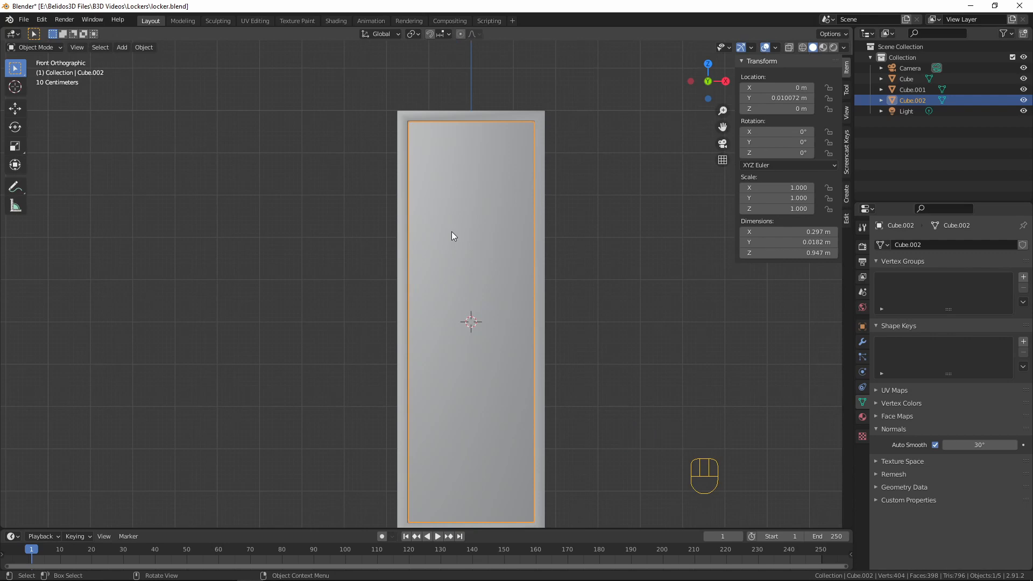
key("shift")
key("shift+a")
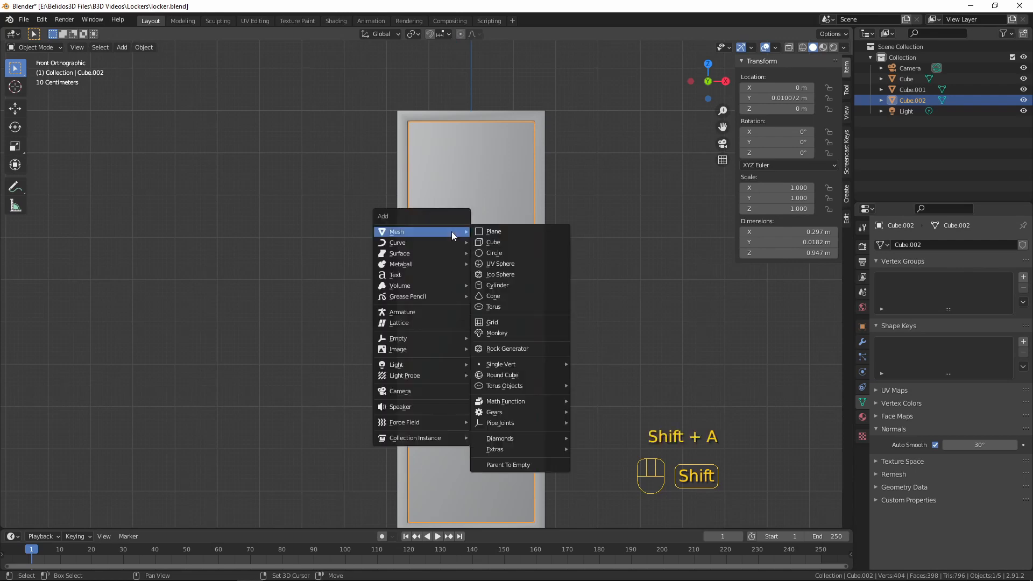
left_click(544, 240)
scroll(544, 246, "down", 7)
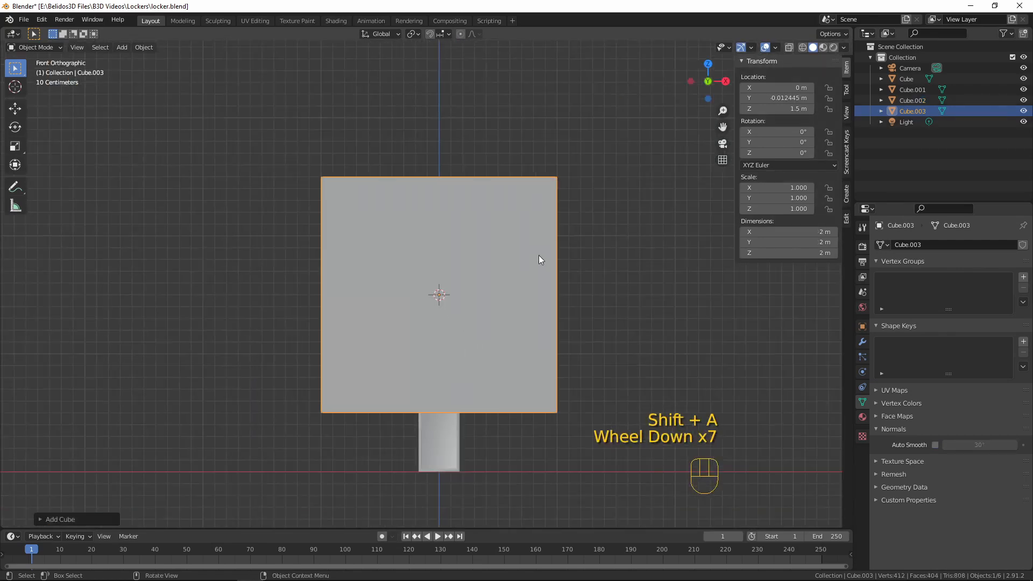
key("Tab")
key("s")
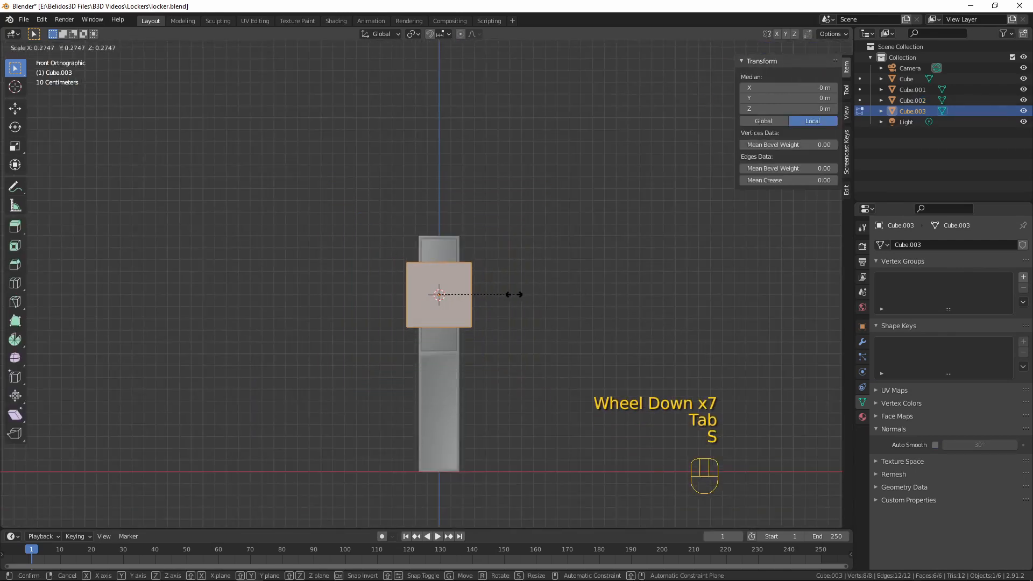
left_click(503, 295)
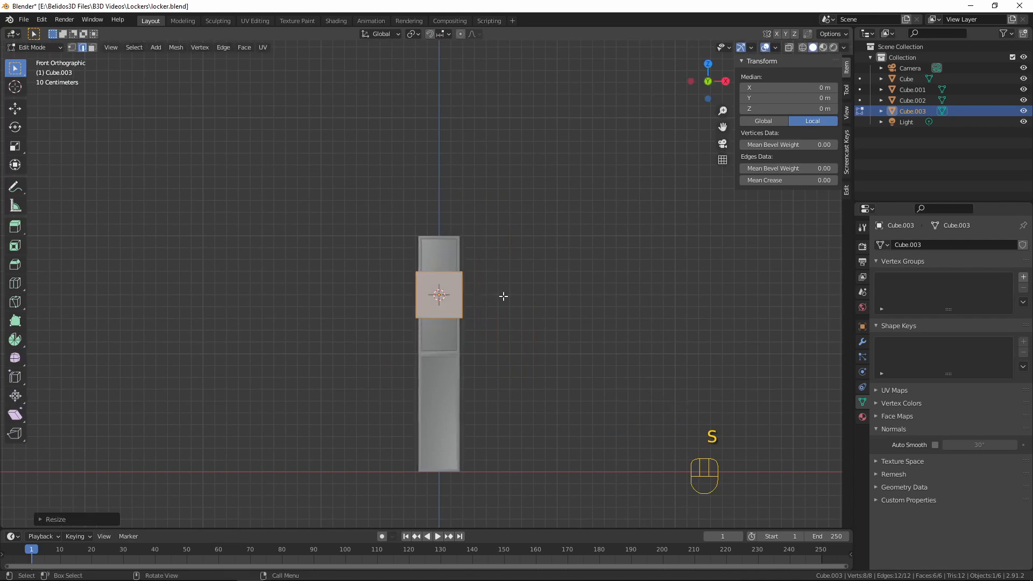
Move the cube about 0.45 m along negative Y, out in front of the upper door
middle_click_drag(503, 296, 450, 336)
scroll(450, 336, "up", 5)
key("g")
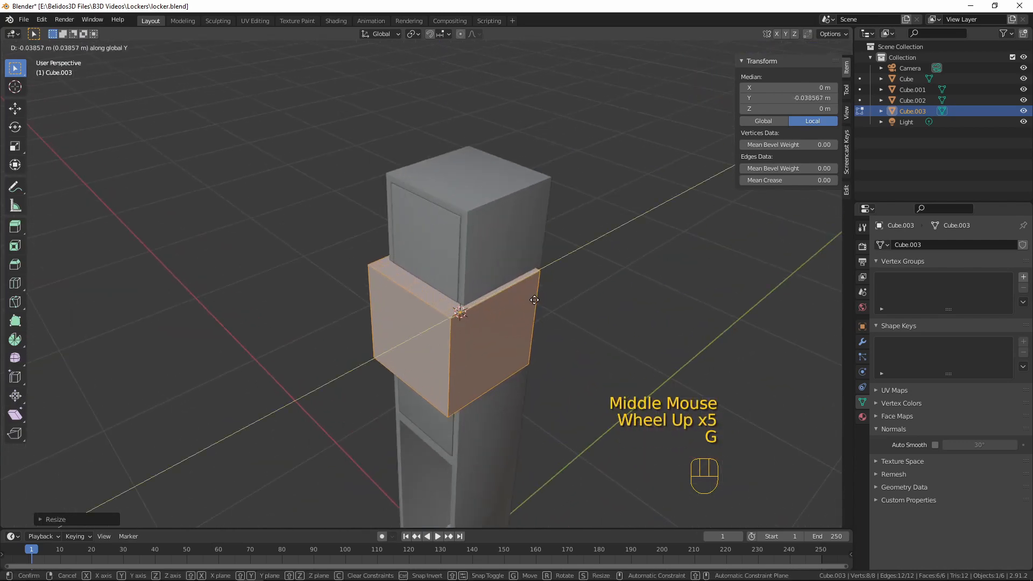
left_click(415, 315)
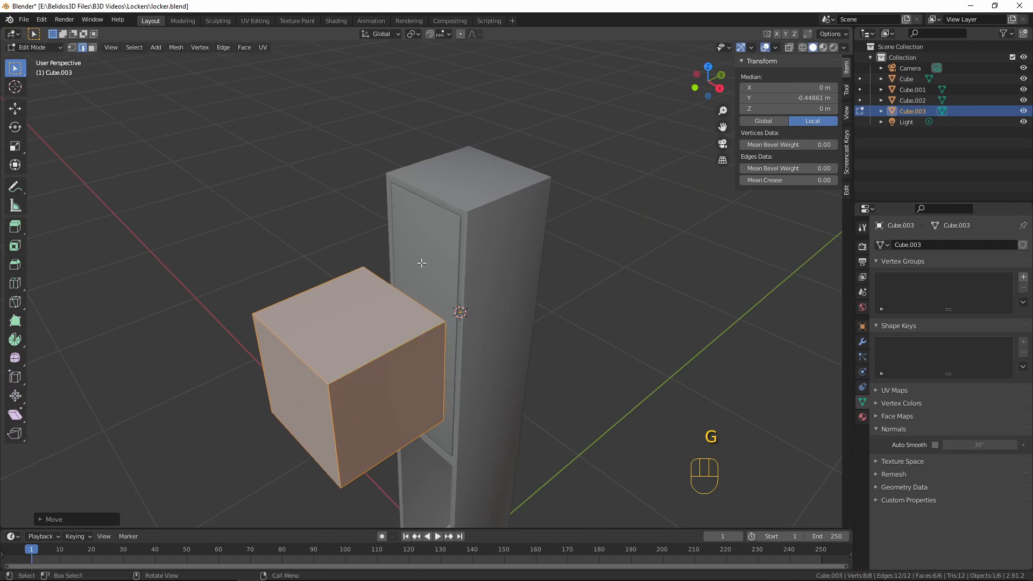
Set snapping to Face and move the cube back along Y by about 0.09 m, up against the door
left_click(445, 34)
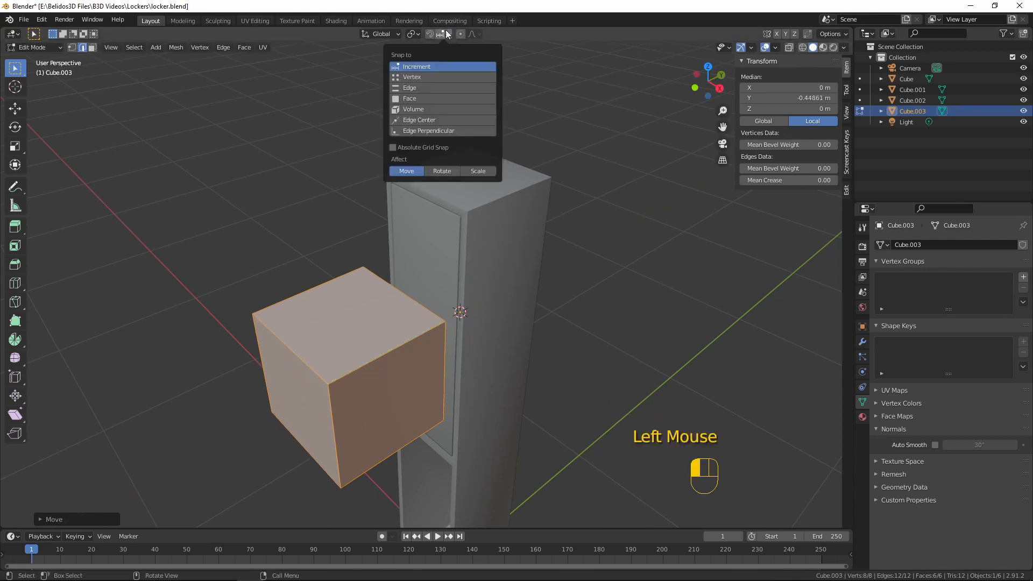
left_click(409, 101)
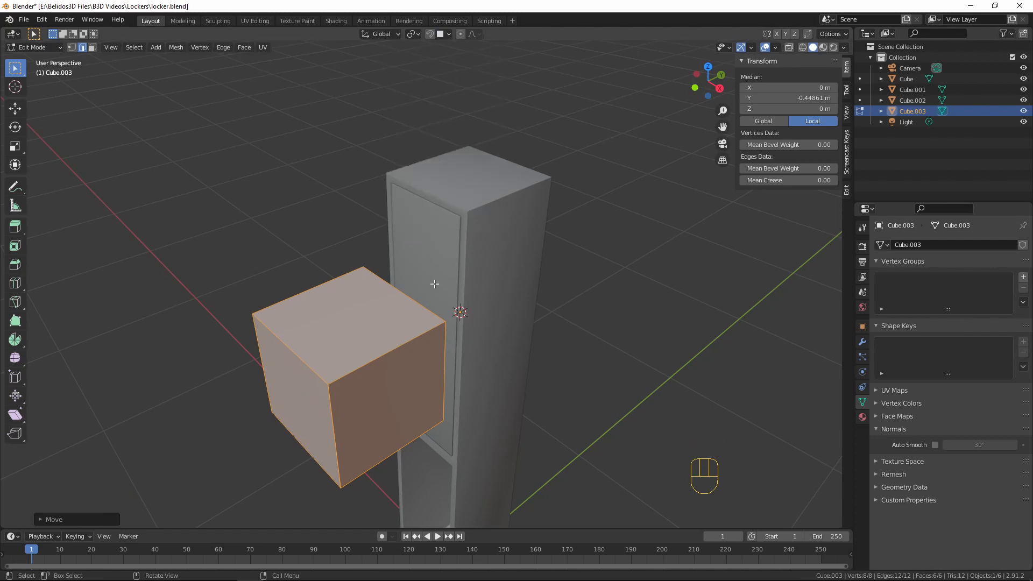
key("g")
key("y")
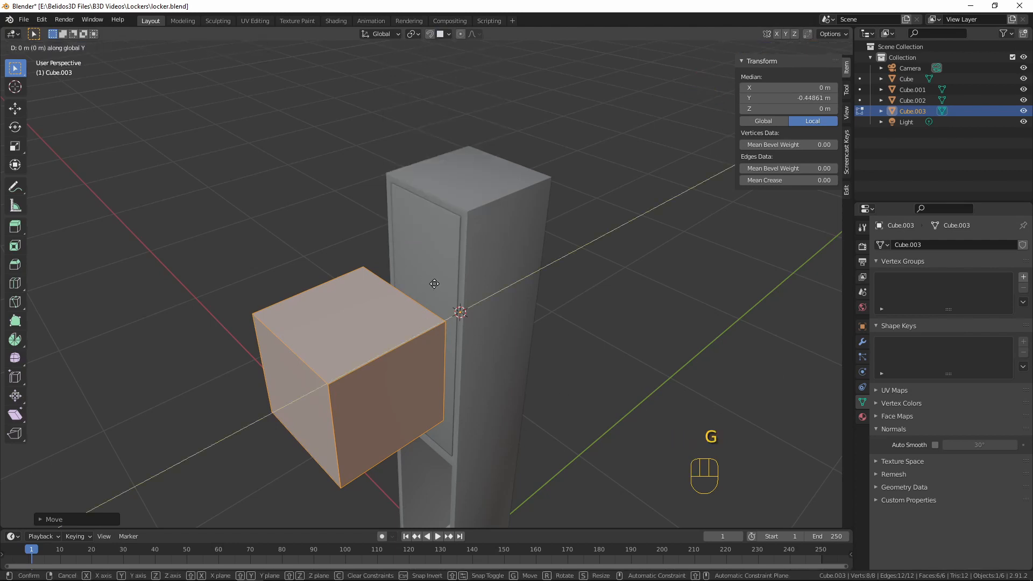
left_click(431, 260, "ctrl")
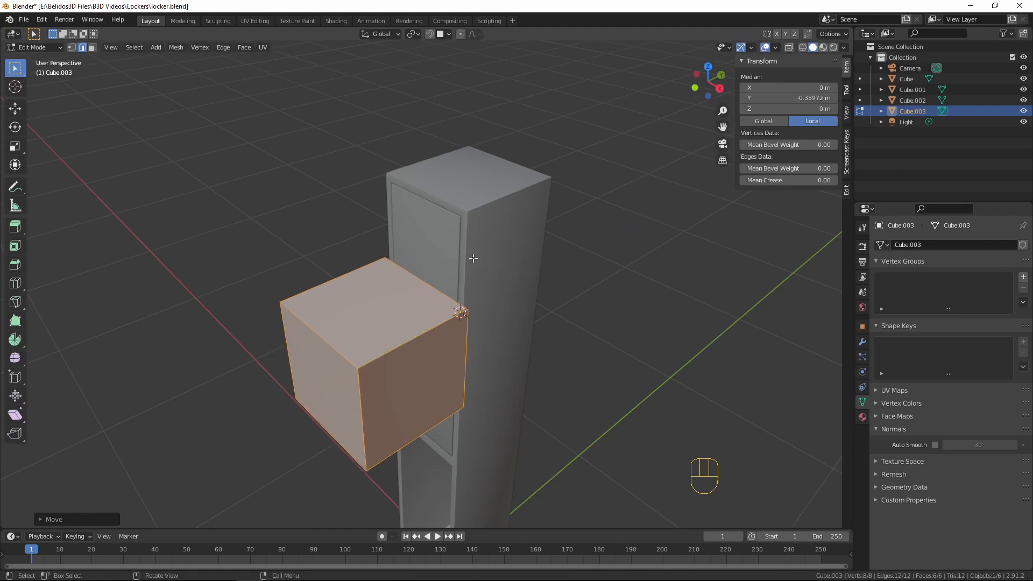
Delete the cube's rear face, the one facing the locker door
middle_click_drag(473, 258, 371, 275)
scroll(437, 257, "up", 3)
scroll(437, 256, "up", 1)
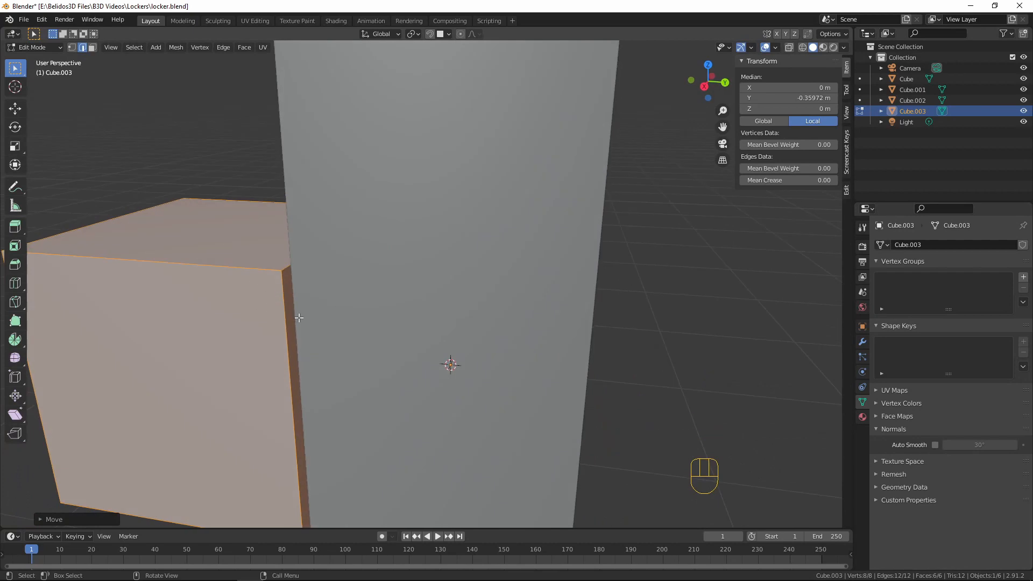
left_click(286, 290)
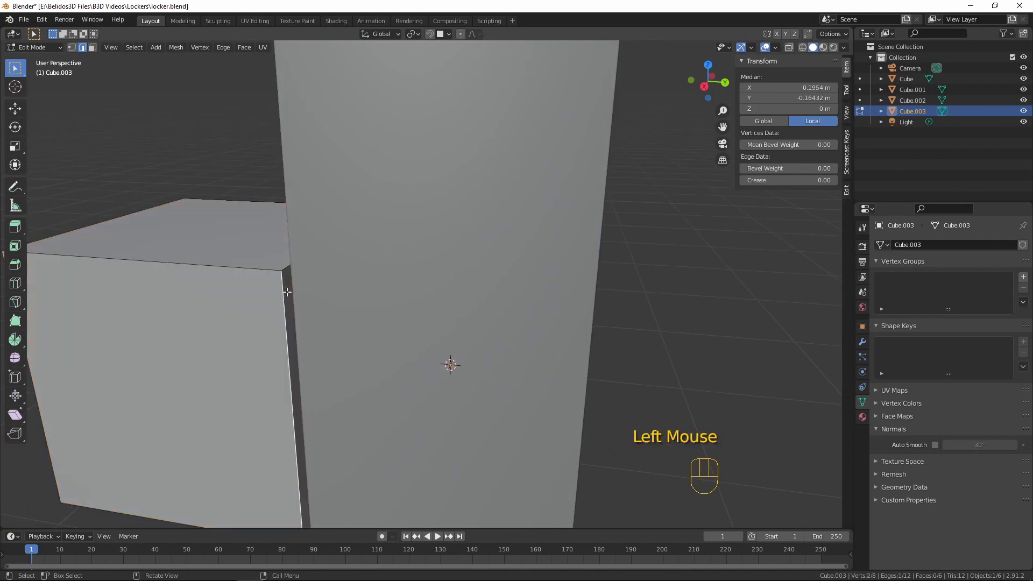
key("3")
left_click(289, 292)
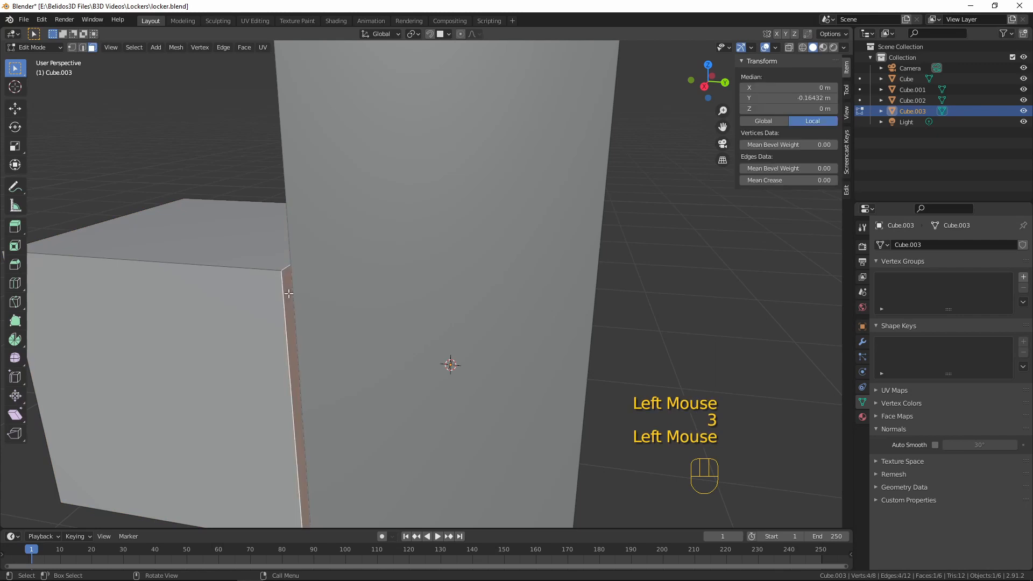
key("x")
Select the whole cube mesh and scale it along X to roughly 0.4 of its width, narrower than the door
scroll(297, 277, "down", 3)
middle_click_drag(297, 277, 461, 302)
key("a")
middle_click_drag(397, 275, 461, 306)
key("KP_1")
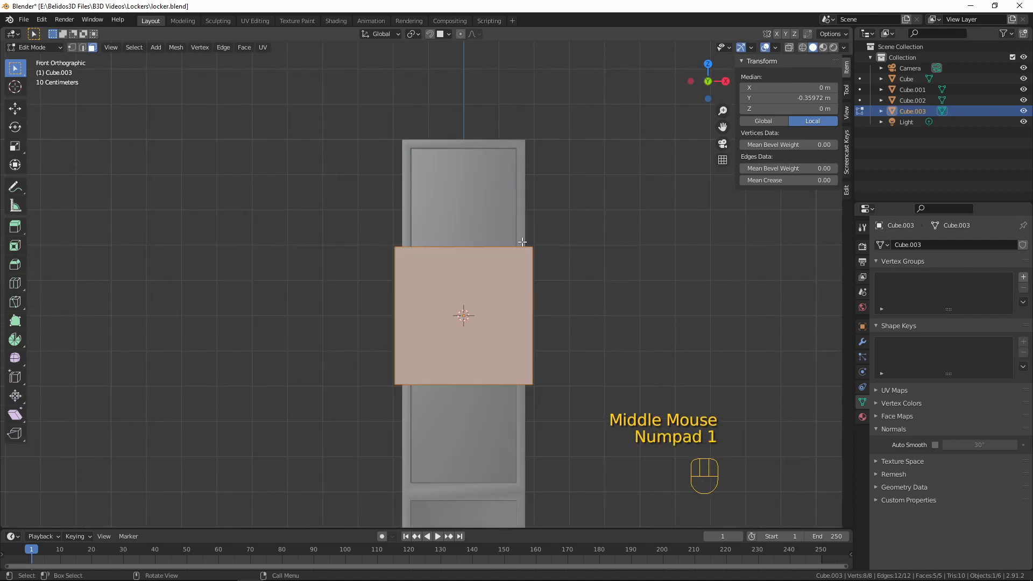
scroll(522, 243, "up", 2)
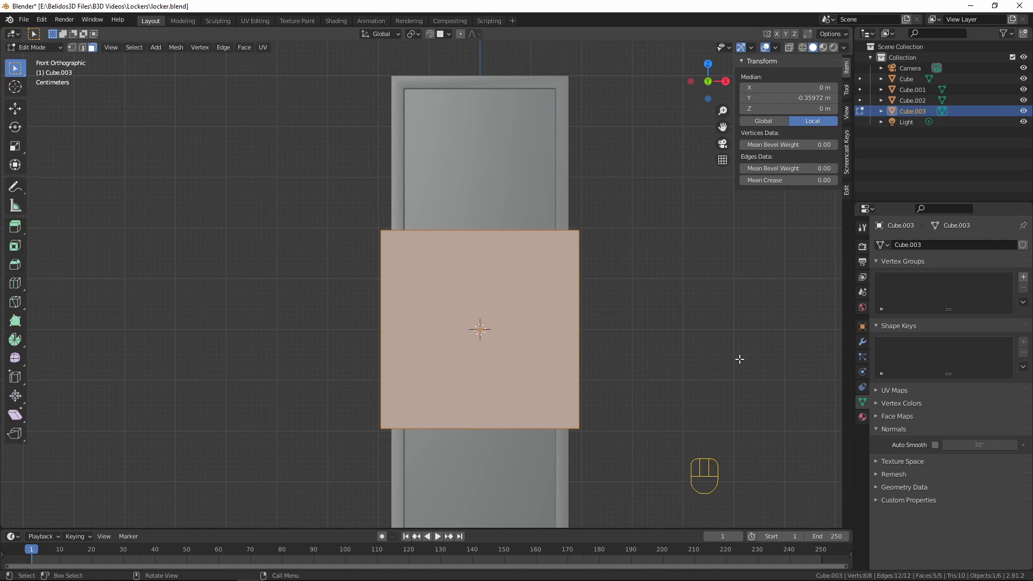
key("s")
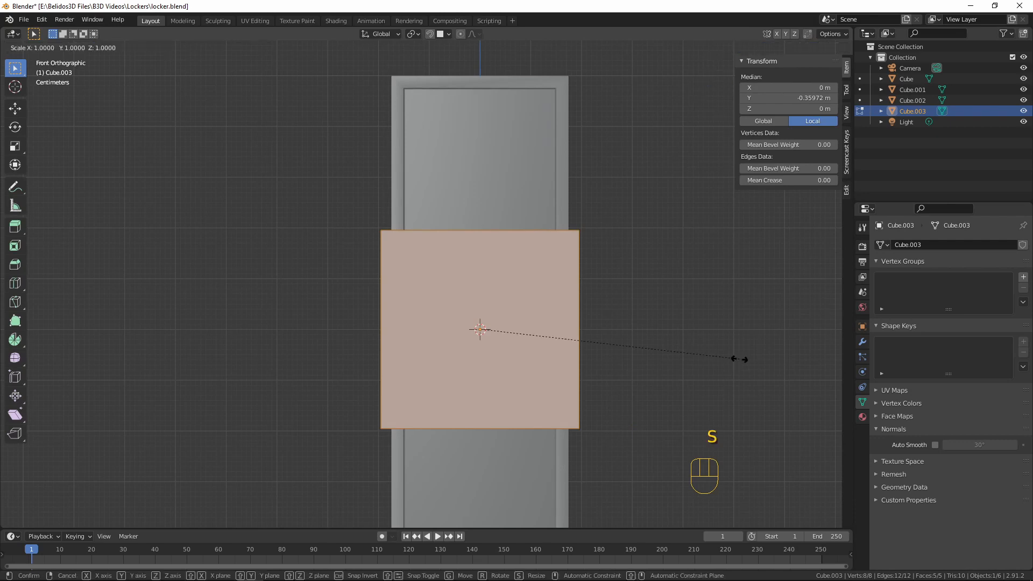
key("x")
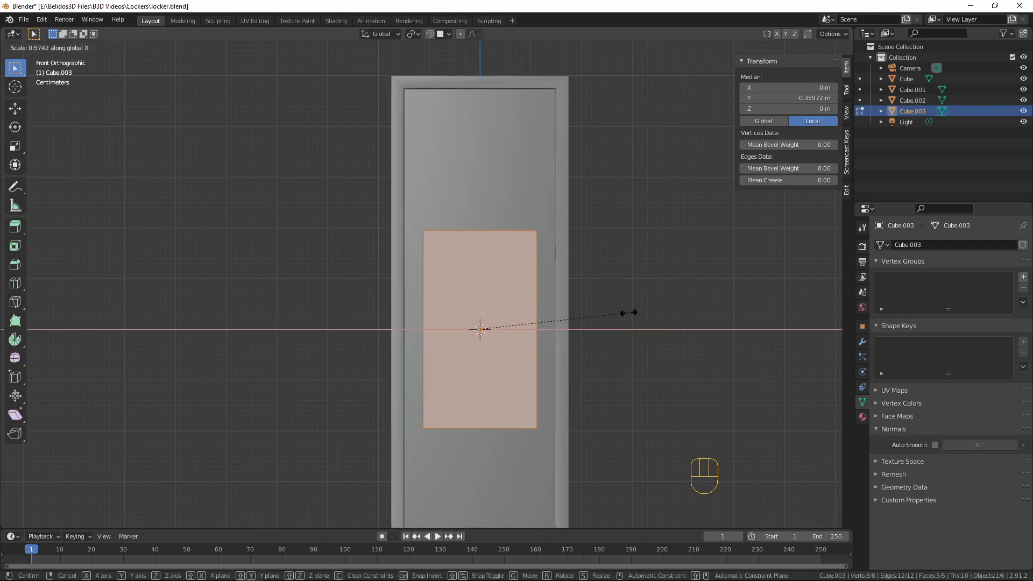
left_click(588, 304)
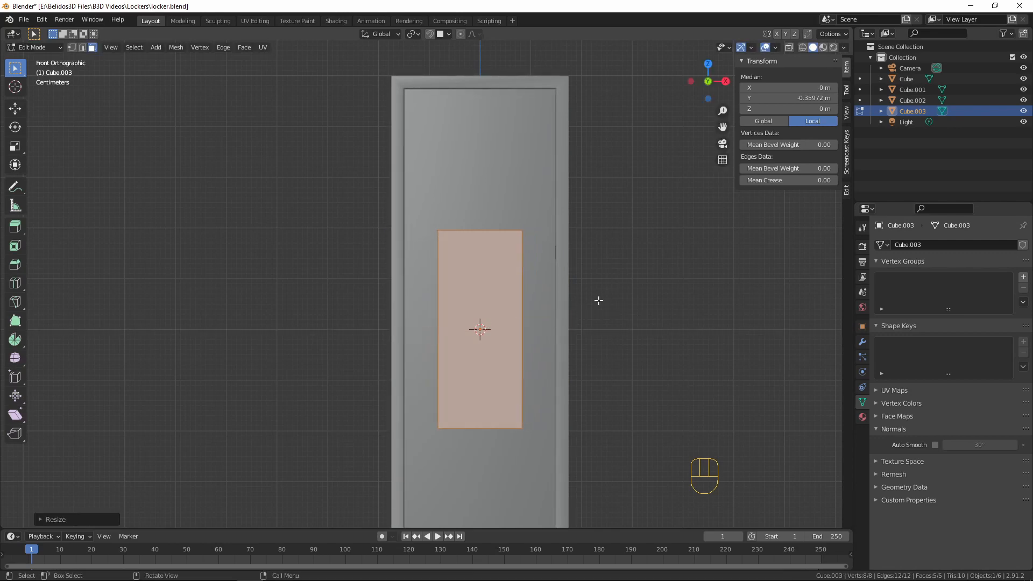
Scale the block along Z to a height of about 0.14 m
scroll(639, 364, "down", 1)
key("s")
key("z")
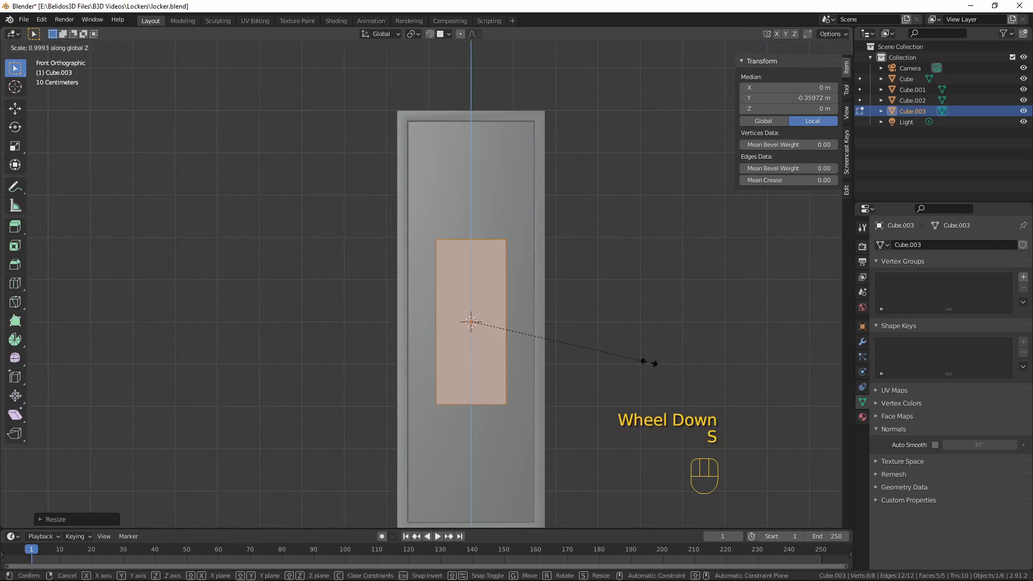
left_click(538, 325)
Move the block's front face about 0.38 m along Y towards the door, leaving a thin plate
middle_click_drag(549, 300, 276, 354)
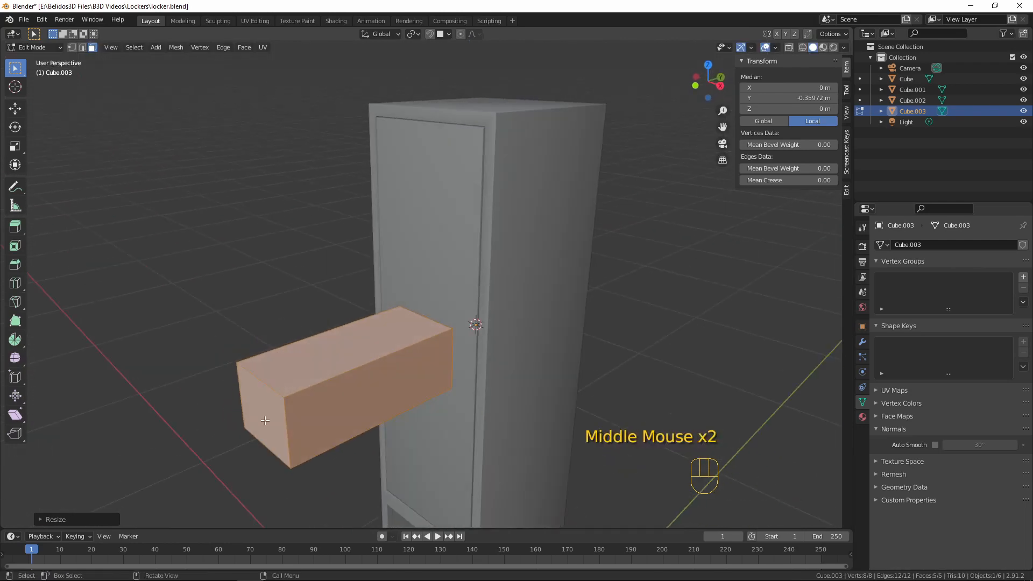
left_click(264, 421)
key("g")
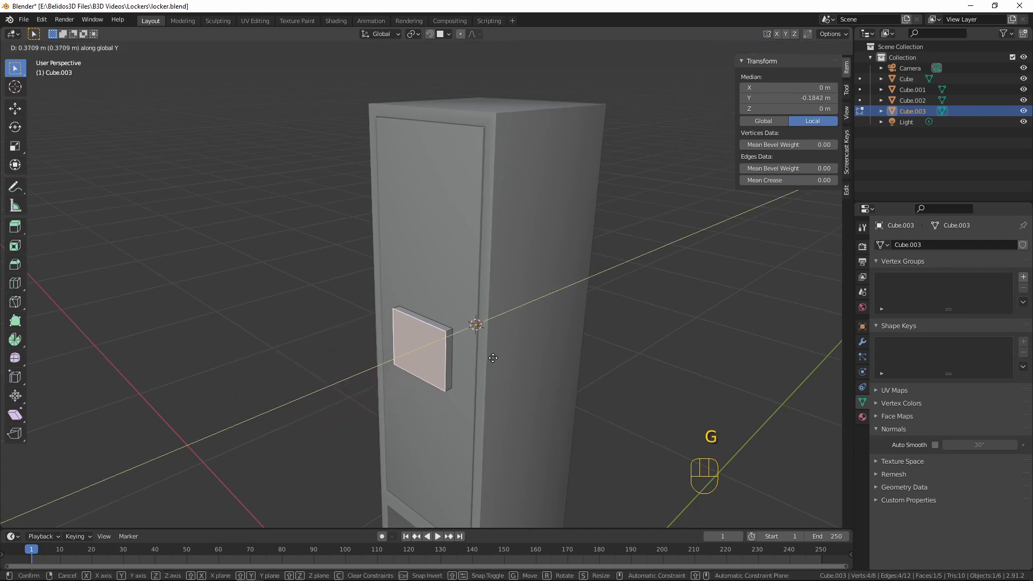
key("shift")
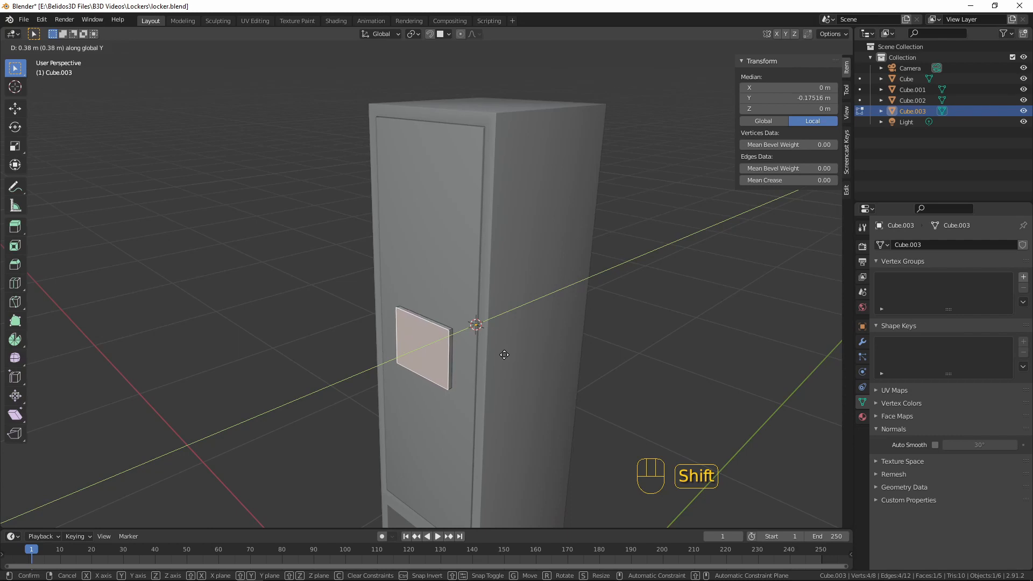
left_click(504, 355)
Add two evenly spaced horizontal loop cuts across the plate, dividing it into three slats
middle_click_drag(504, 355, 594, 316)
scroll(438, 353, "up", 5)
middle_click_drag(438, 353, 366, 350, "shift")
scroll(358, 321, "up", 1)
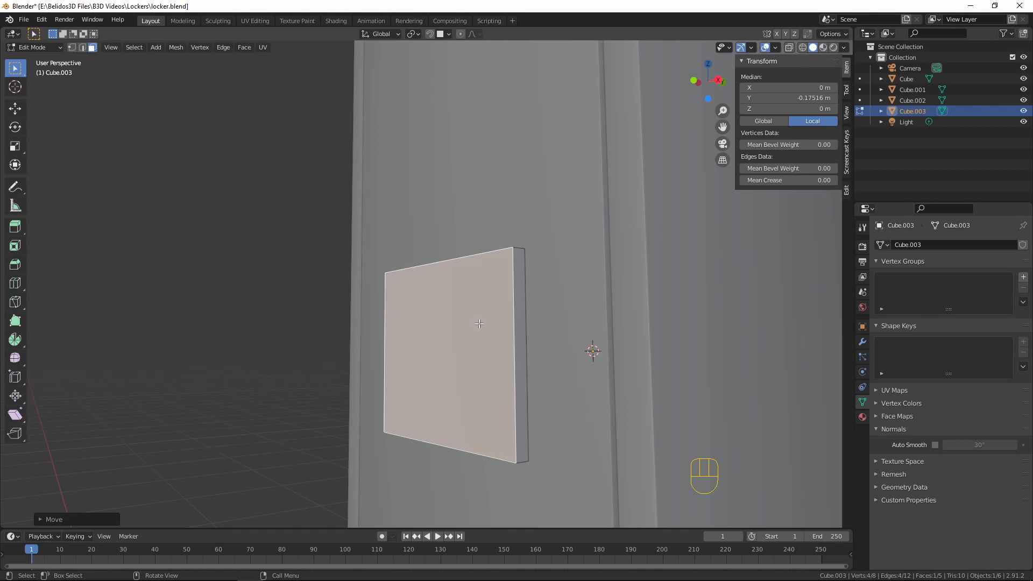
key("ctrl")
key("ctrl+r")
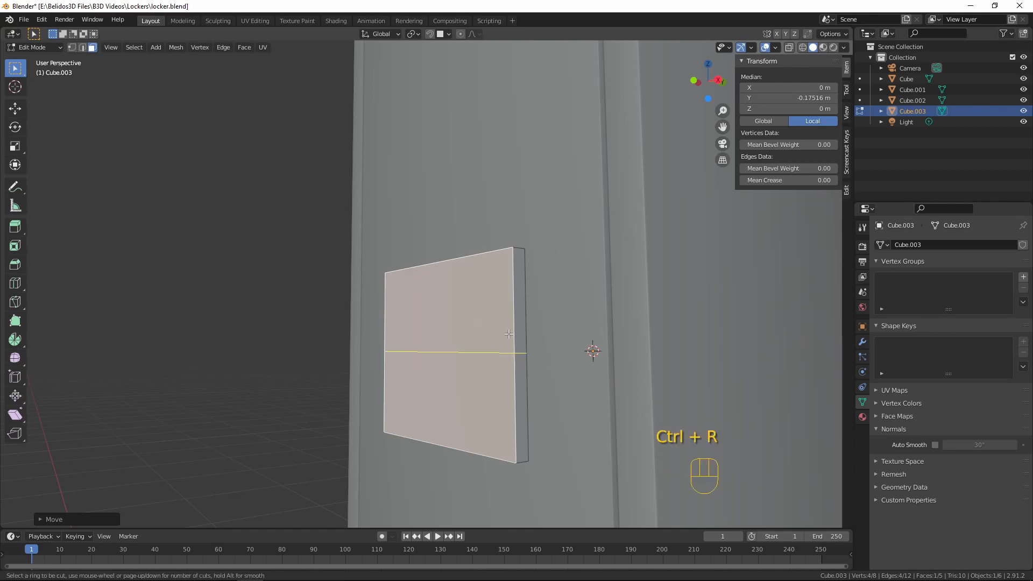
scroll(511, 336, "up", 1)
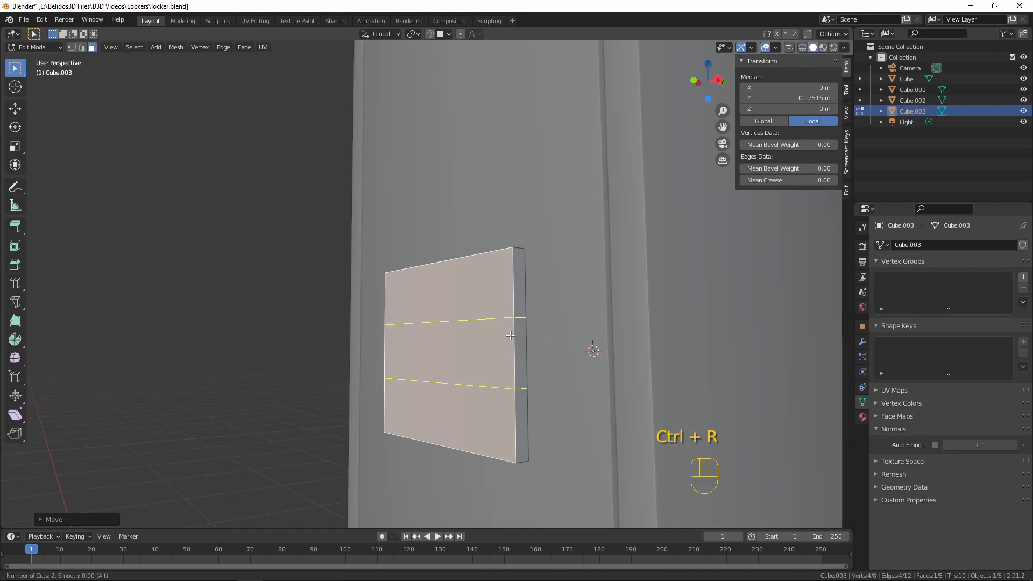
left_click(511, 335)
right_click(511, 336)
Bevel the two loop cuts by about 0.0006 m with one segment to form narrow strips
middle_click_drag(511, 335, 446, 288)
middle_click_drag(456, 394, 417, 366)
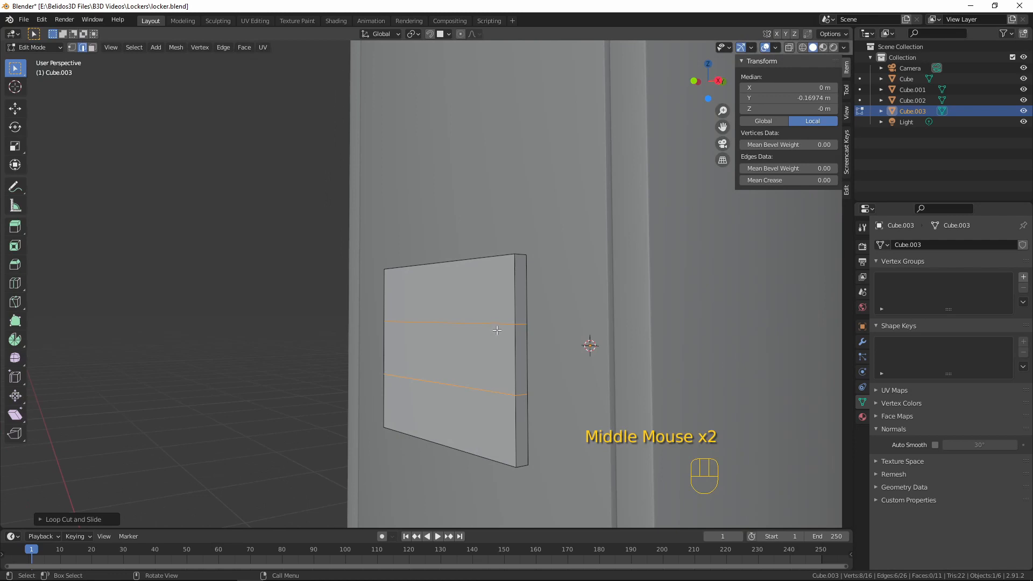
key("ctrl+b")
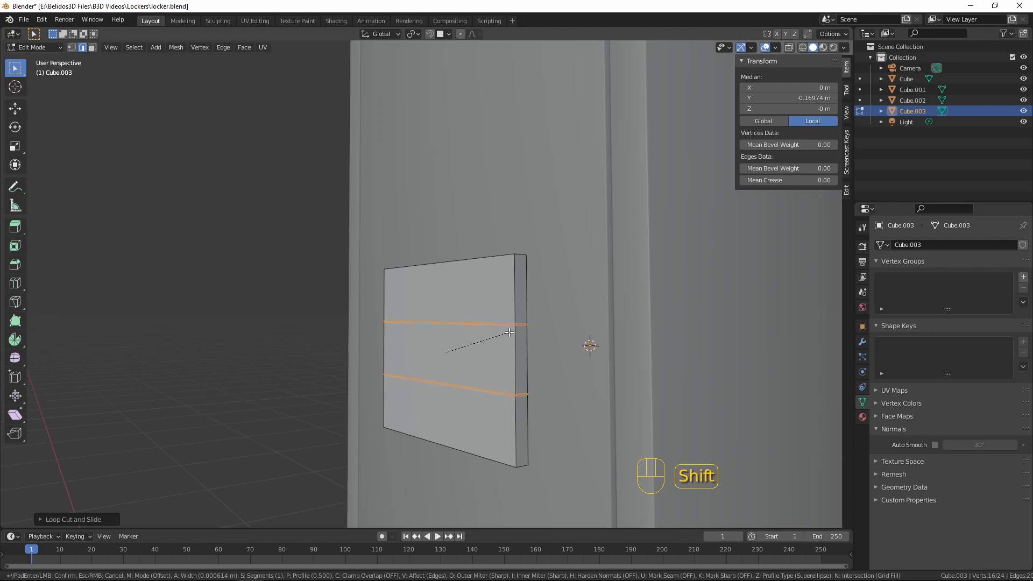
left_click(509, 333)
middle_click_drag(492, 332, 426, 347)
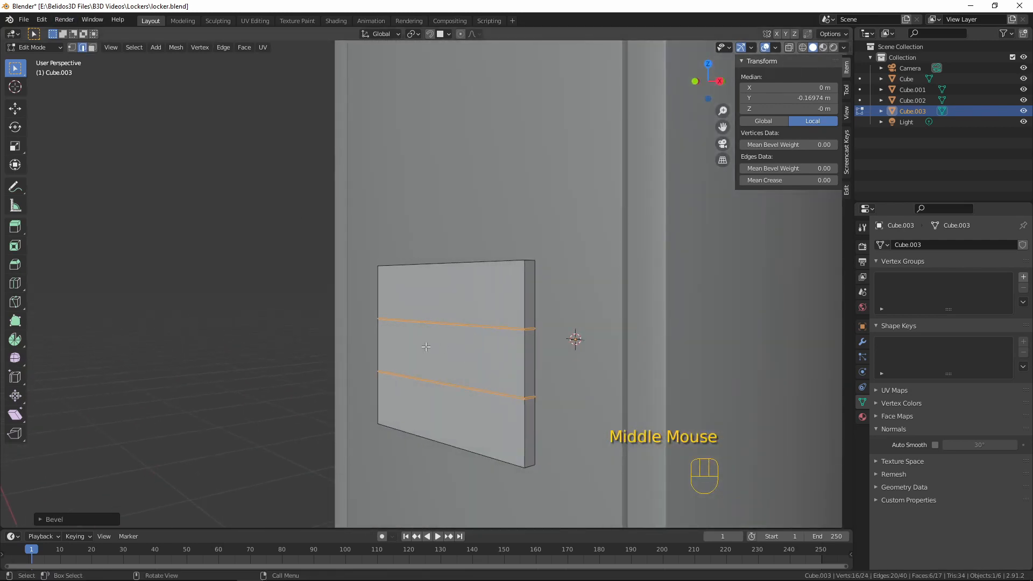
Select the upper front edge of both narrow strips and move them about 0.0026 m along negative Y, slanting the slats outward
left_click(473, 326)
middle_click_drag(480, 324, 476, 338)
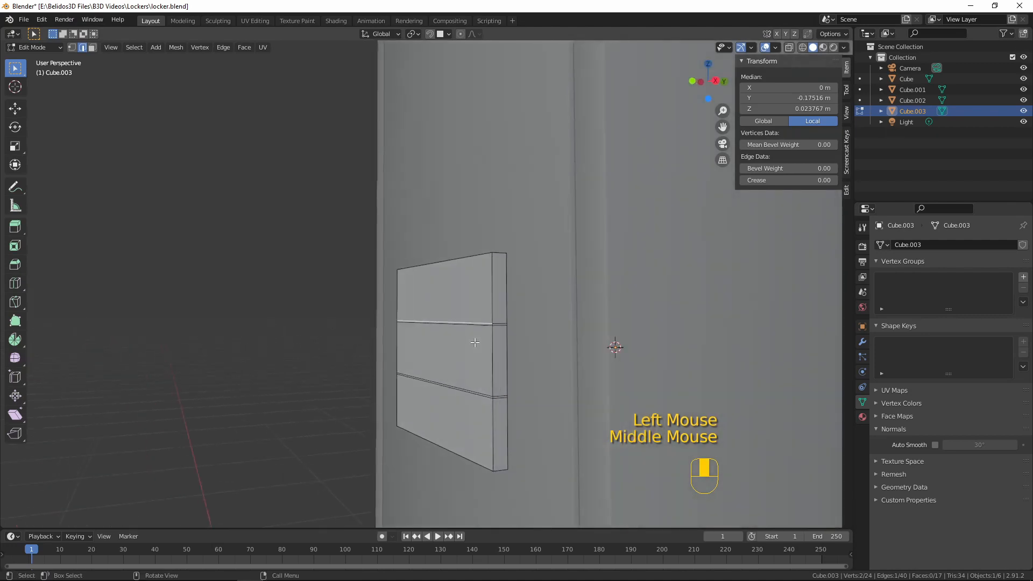
scroll(475, 342, "up", 4)
scroll(484, 342, "down", 3)
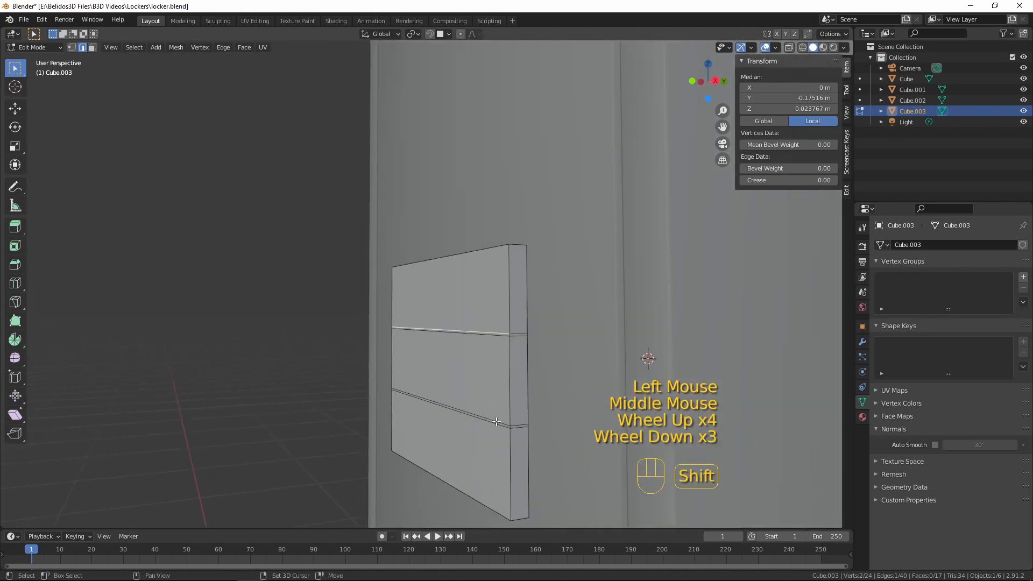
left_click(492, 420, "shift")
middle_click_drag(468, 390, 432, 397)
key("g")
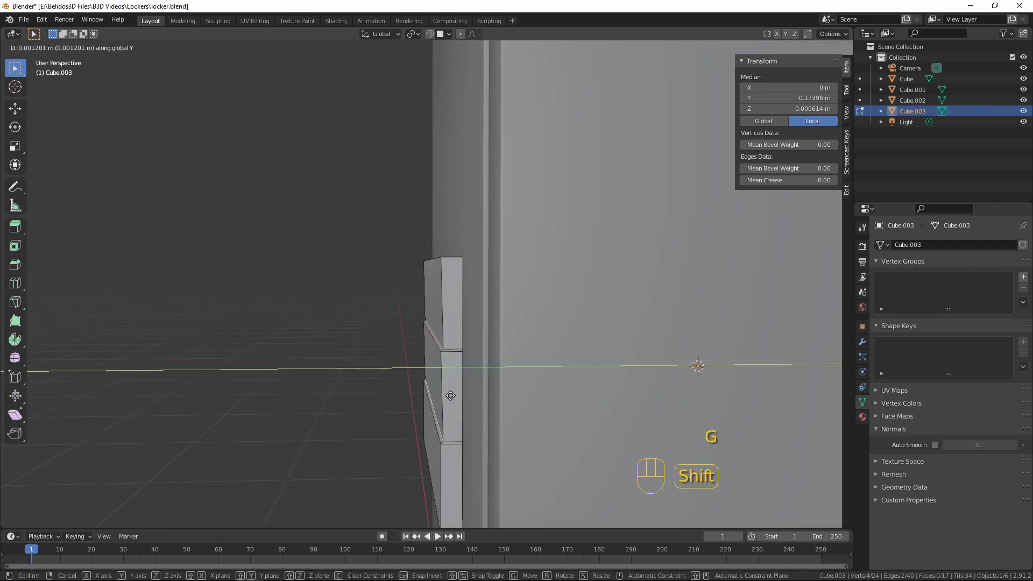
left_click(390, 387)
Select the upper front edges of all three slats and move them about 0.0077 m along Y towards the door
middle_click_drag(396, 387, 436, 355)
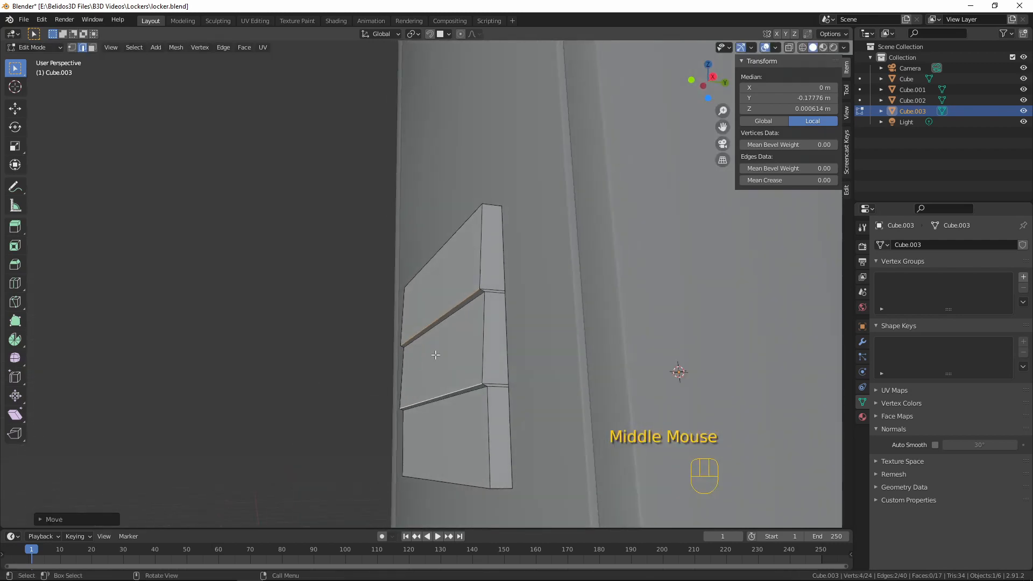
left_click(471, 212)
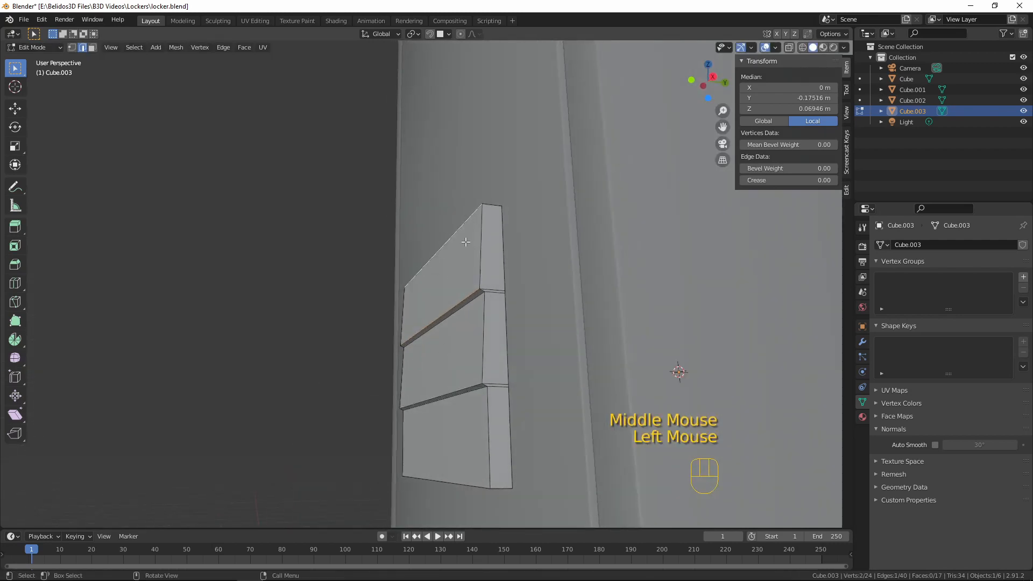
left_click(466, 313, "shift")
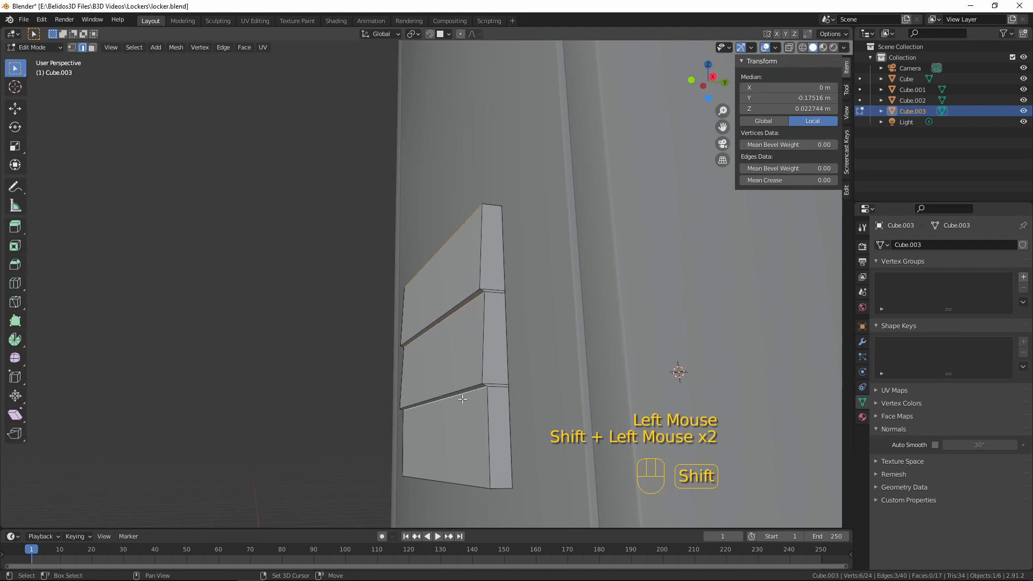
key("g")
key("y")
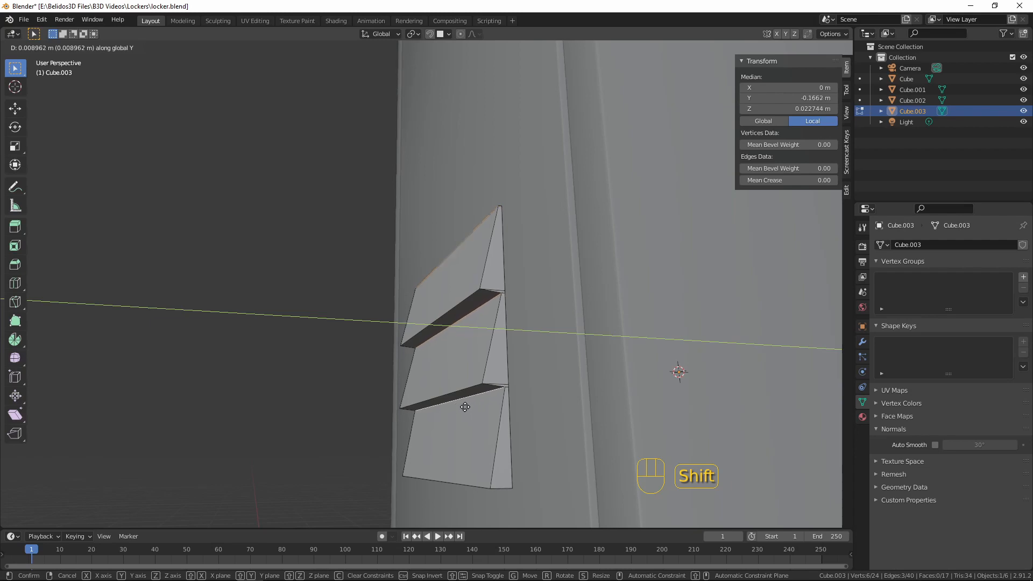
left_click(447, 401)
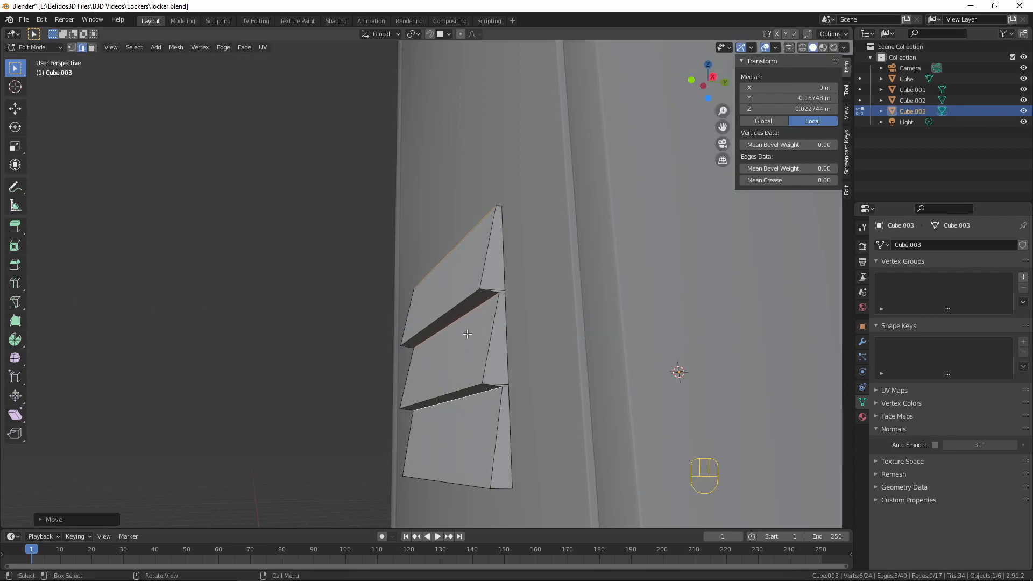
Examine the slanted slats from the side and front, and compare the vent's size with the whole door
middle_click_drag(466, 334, 676, 322)
scroll(530, 350, "up", 3)
key("1")
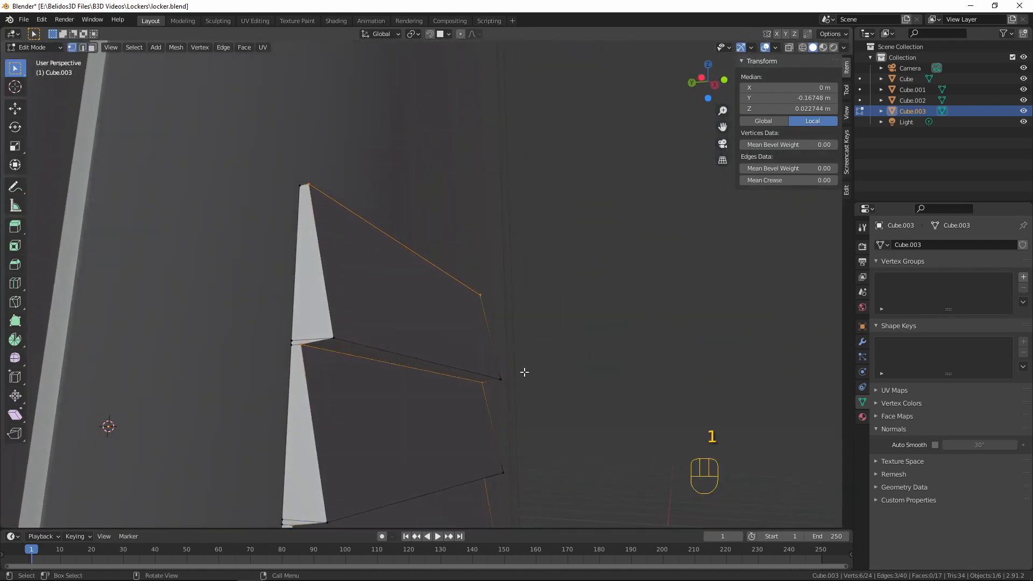
middle_click_drag(403, 339, 403, 445)
scroll(411, 397, "down", 3)
middle_click_drag(410, 397, 325, 362)
scroll(411, 330, "down", 3)
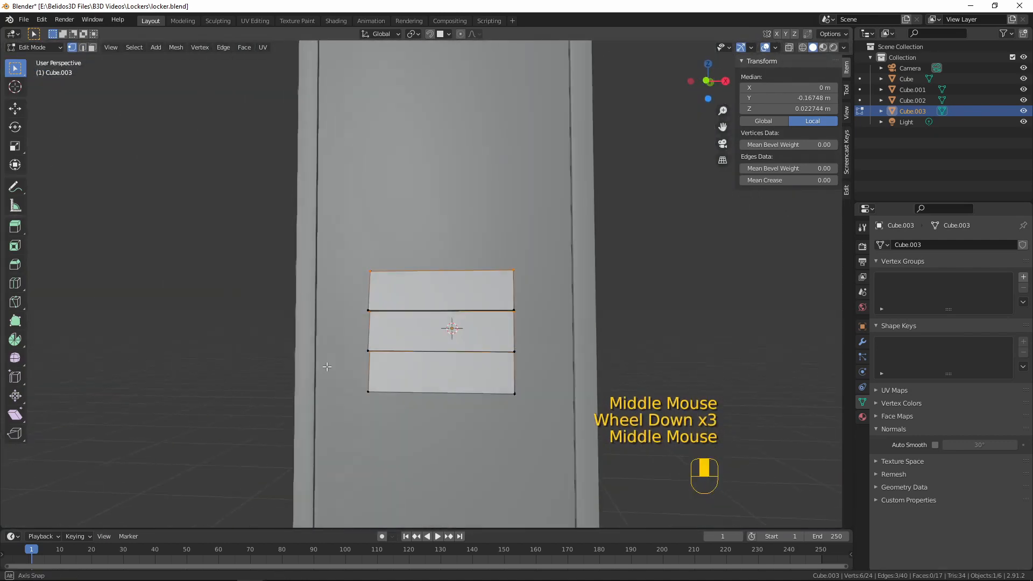
scroll(383, 344, "down", 4)
middle_click_drag(448, 316, 457, 317)
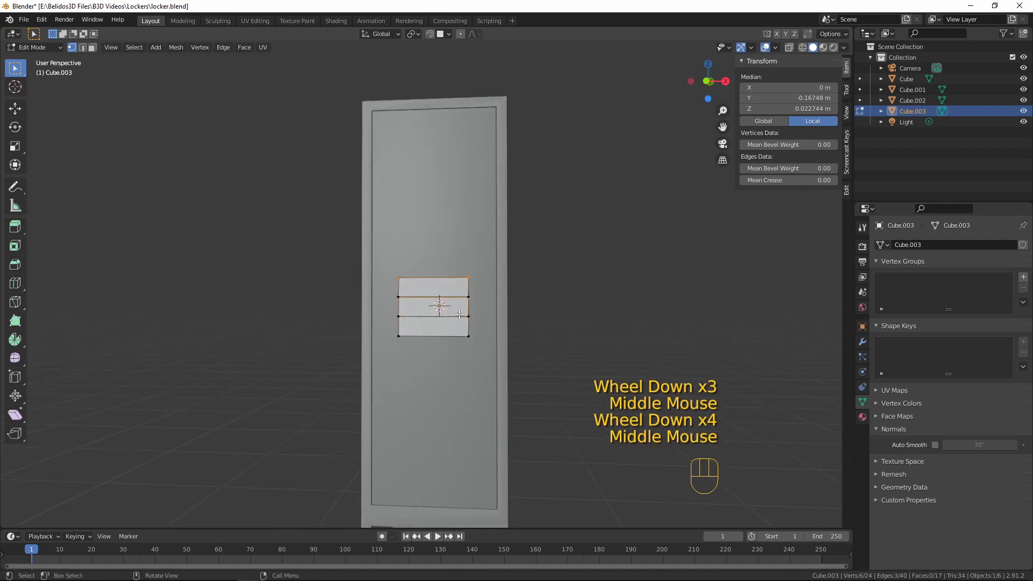
Scale the whole vent down along Z and X to about 0.131 m wide and 0.079 m high
key("a")
key("KP_1")
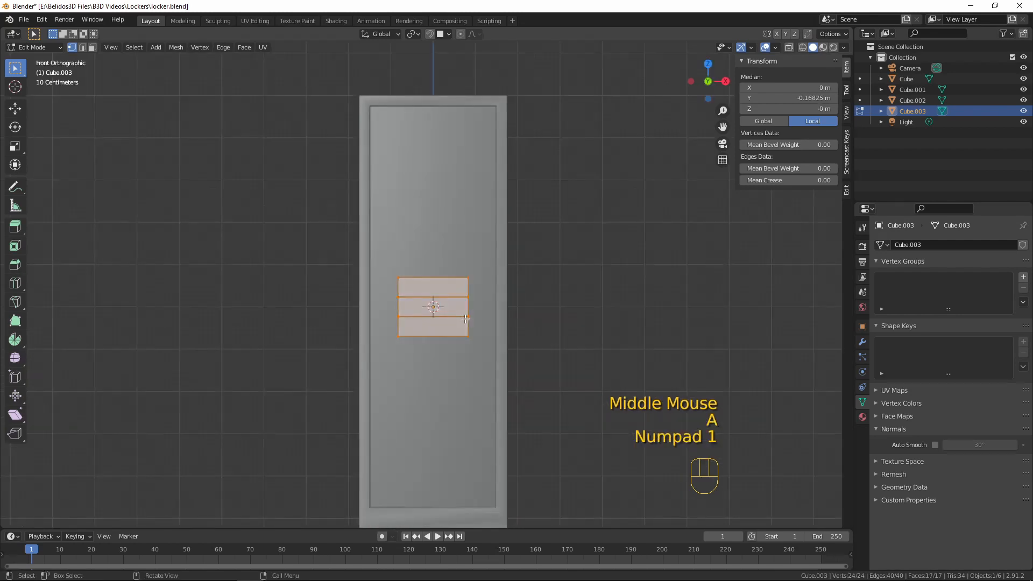
scroll(493, 327, "up", 3)
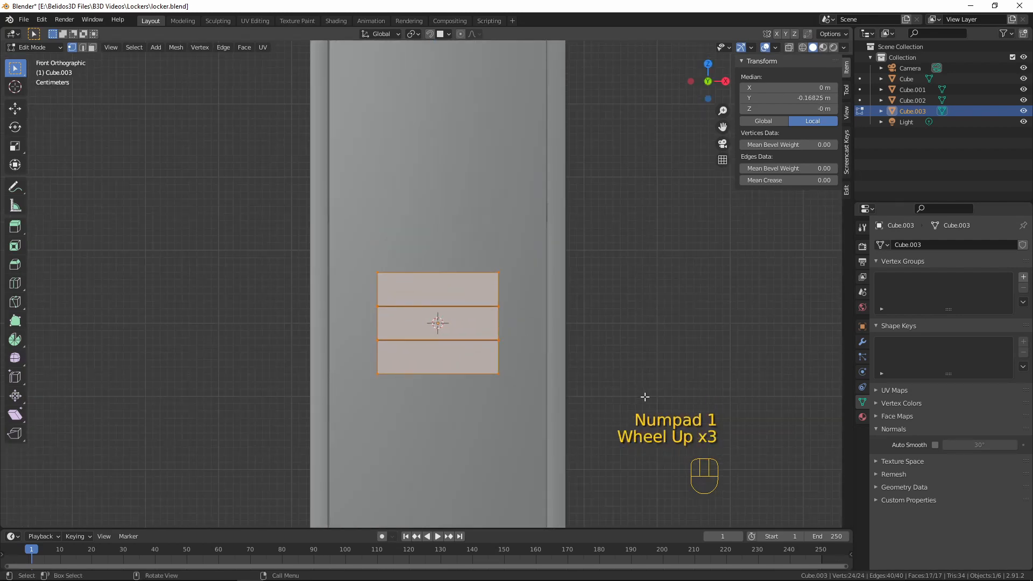
key("s")
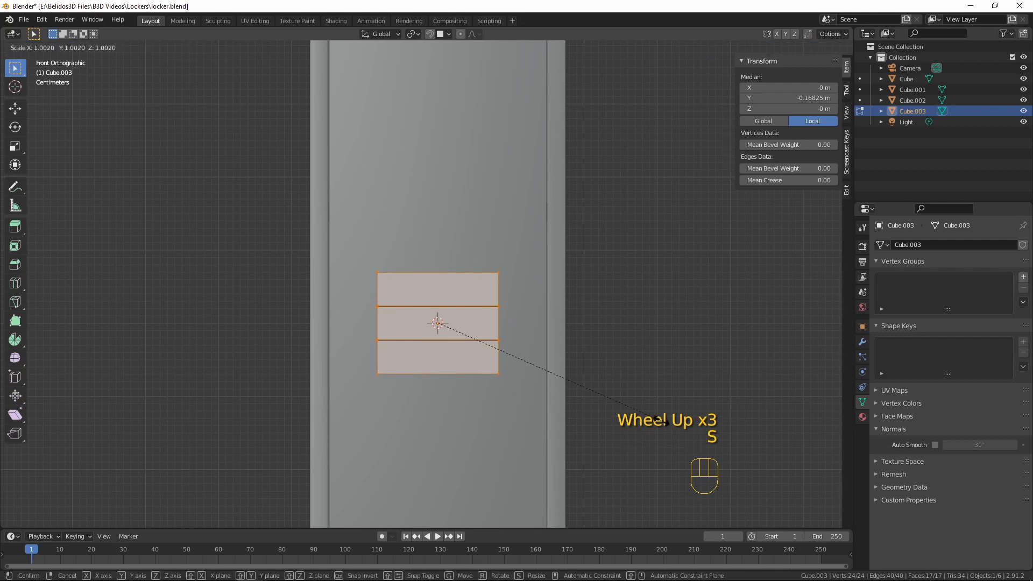
left_click(605, 366)
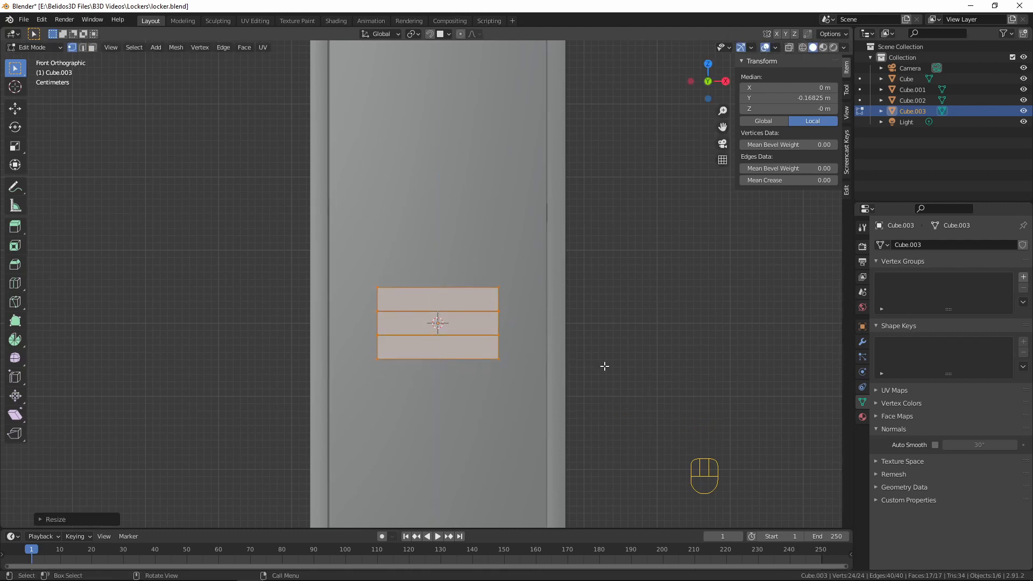
key("s")
key("x")
left_click(571, 350)
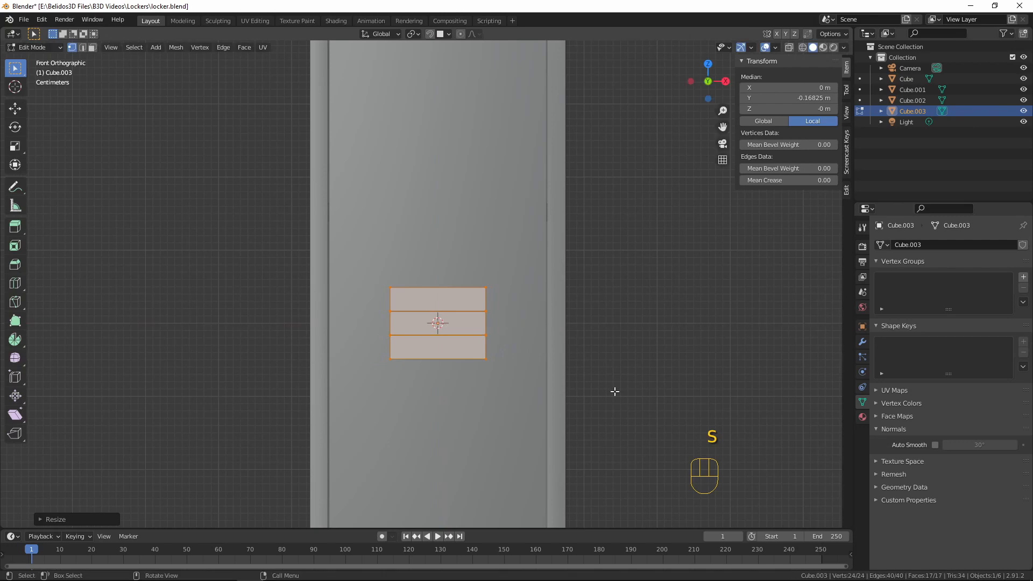
key("s")
left_click(588, 366)
scroll(623, 311, "down", 6)
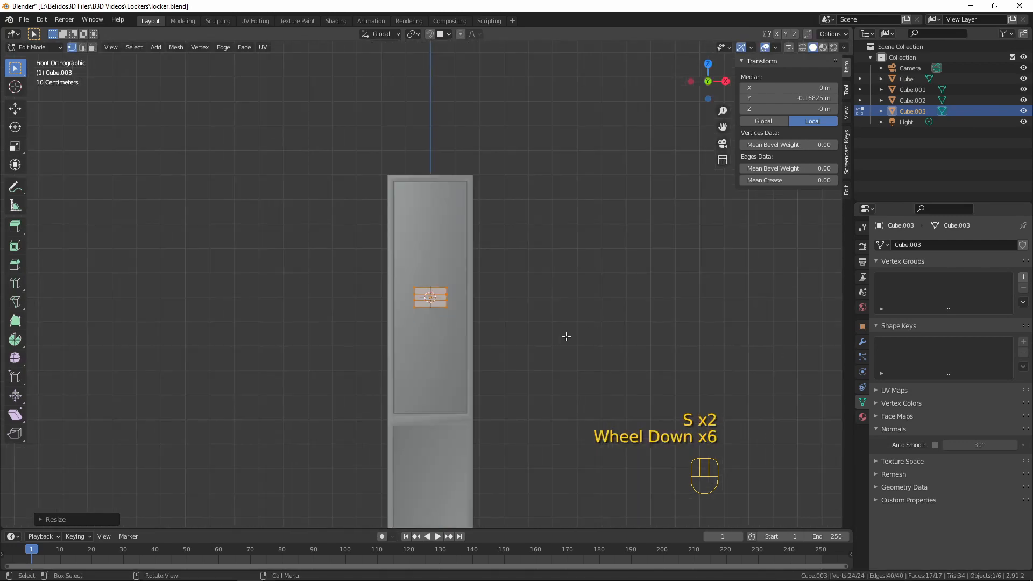
Select the lower front edges of all three slats and move them about 0.0057 m along Y towards the door
scroll(567, 338, "up", 5)
middle_click_drag(567, 339, 395, 347)
key("Tab")
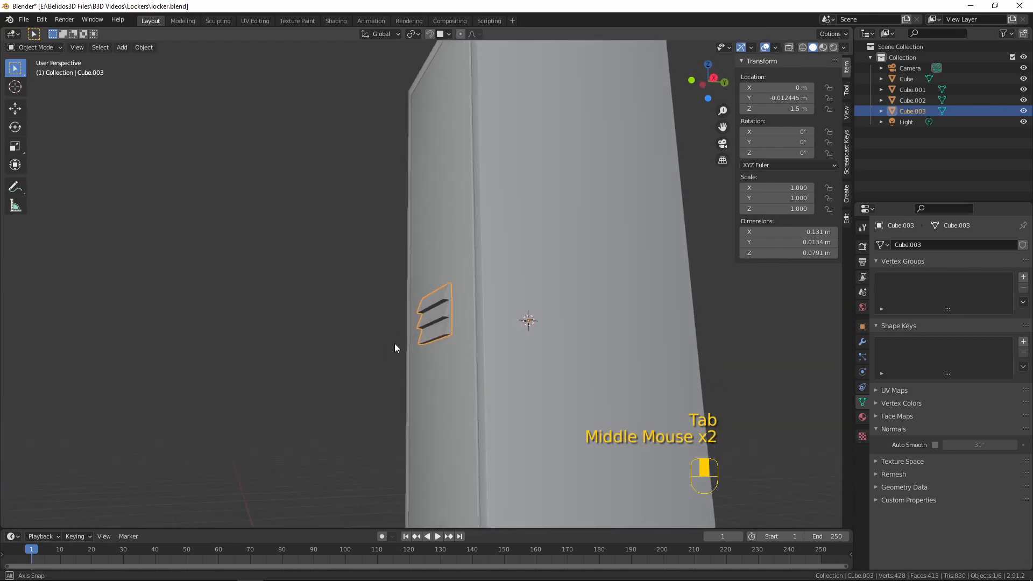
scroll(400, 346, "up", 6)
key("Tab")
key("2")
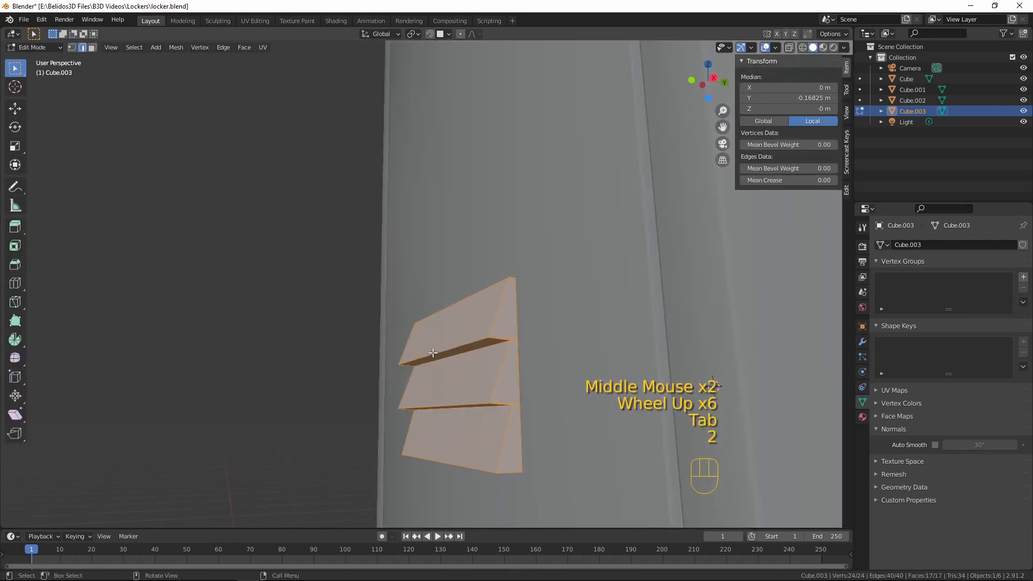
left_click(440, 348)
left_click(461, 437, "shift")
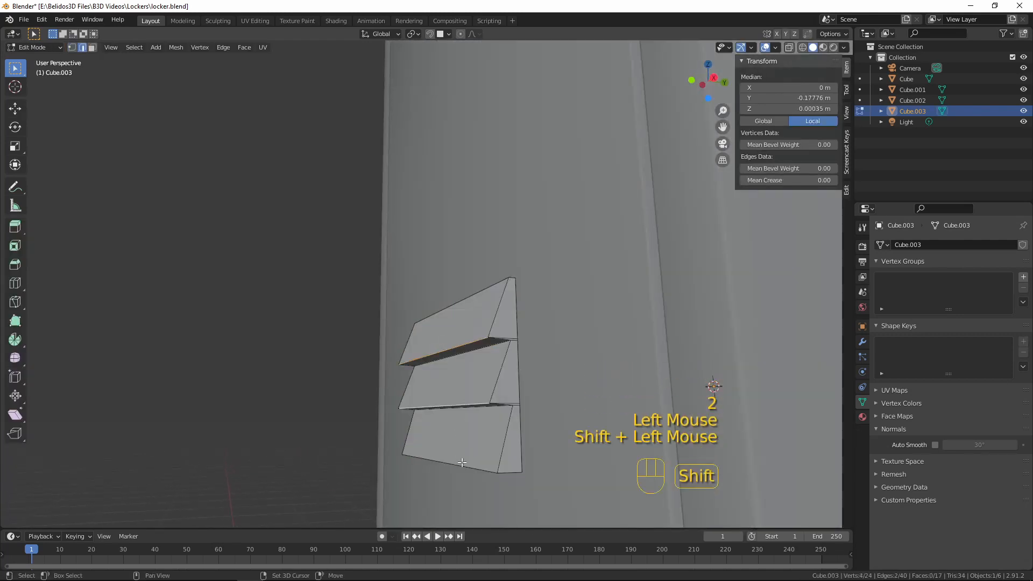
left_click(462, 462, "shift")
key("g")
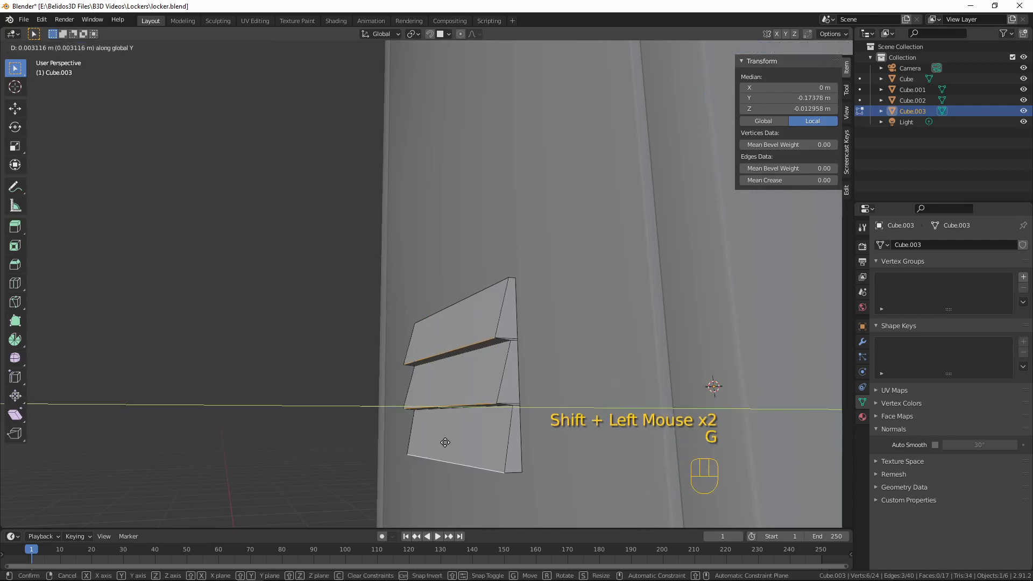
left_click(444, 416)
Raise the slats' lower front edges about 0.0011 m along Z
middle_click_drag(533, 315, 515, 337)
key("g")
key("z")
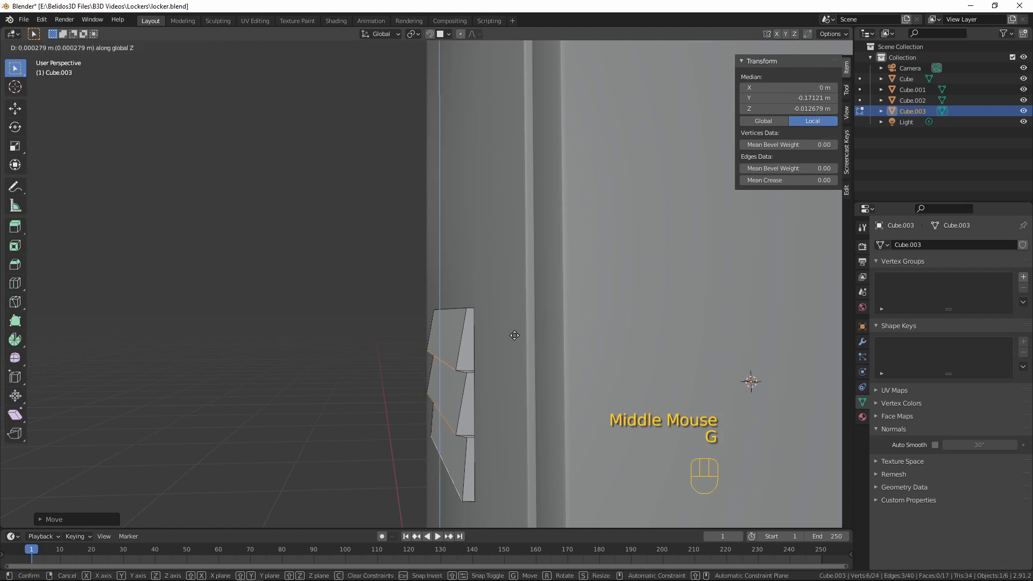
key("shift")
left_click(518, 320)
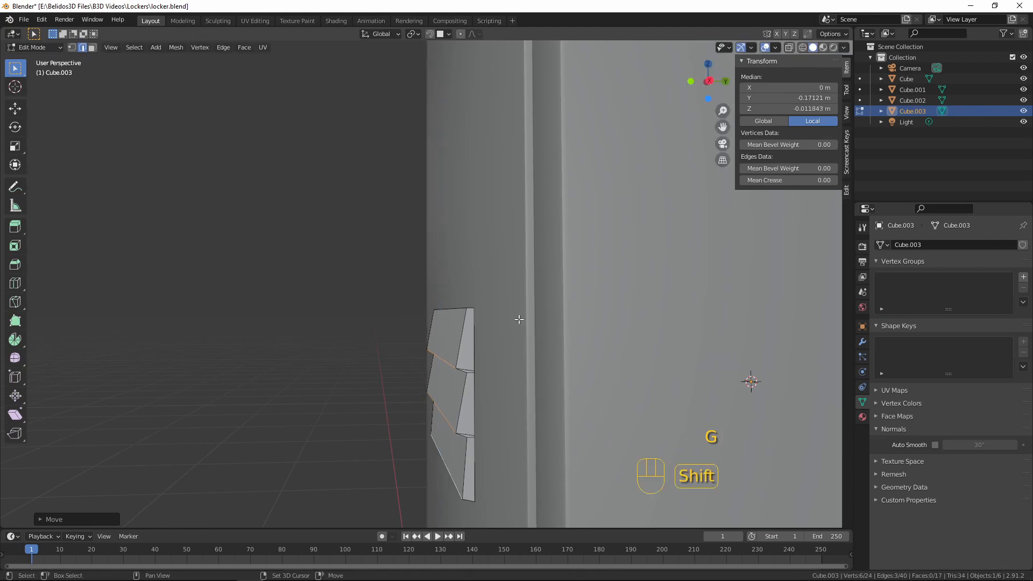
Add the slats' upper front edges to the selection and move all six edges about 0.0021 m along Y towards the door
key("Tab")
middle_click_drag(438, 369, 475, 340)
scroll(611, 357, "down", 3)
scroll(424, 342, "up", 4)
key("Tab")
left_click(476, 340, "shift")
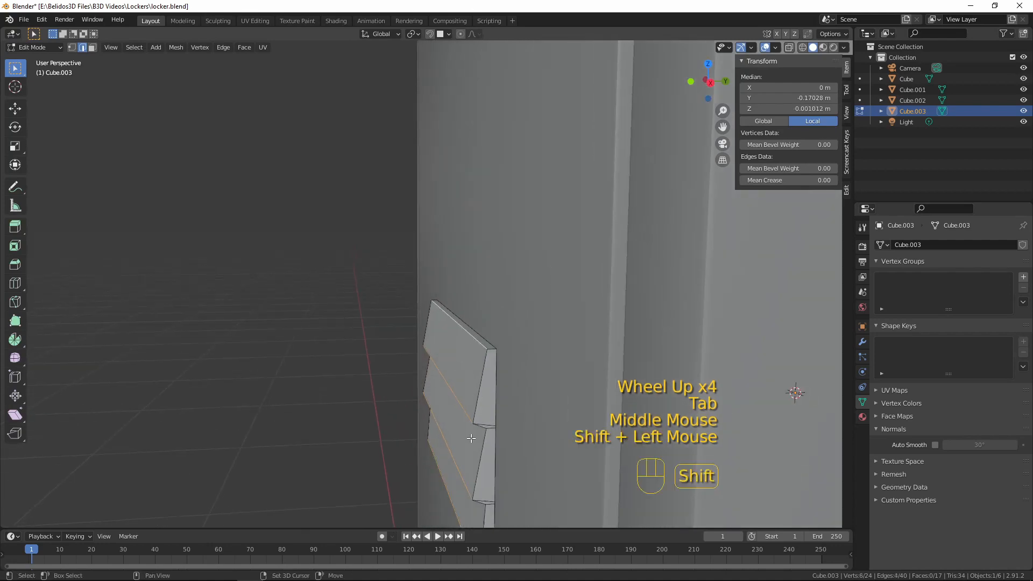
middle_click_drag(454, 419, 473, 376)
left_click(472, 372, "shift")
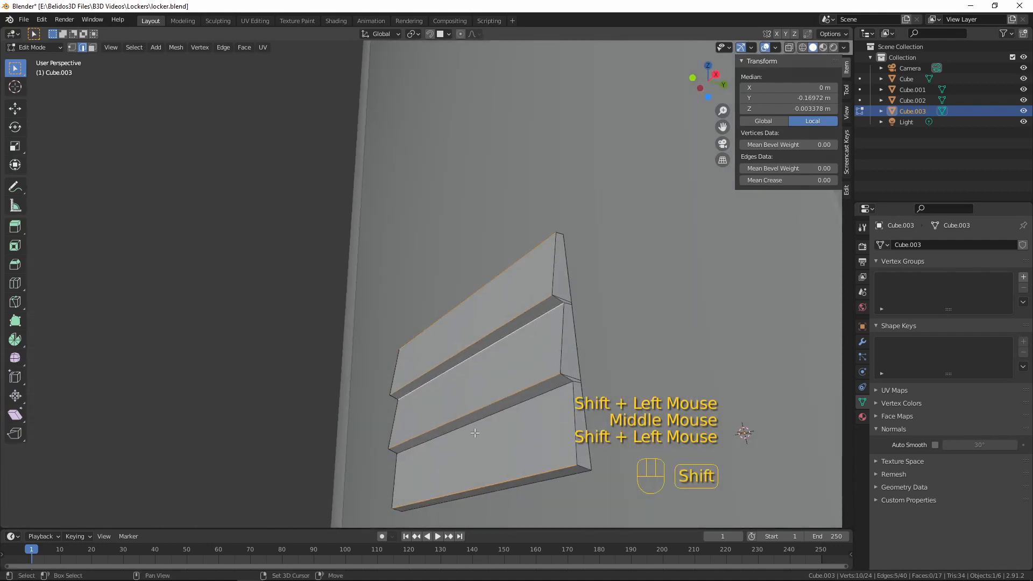
left_click(474, 432, "shift")
middle_click_drag(489, 481, 489, 482)
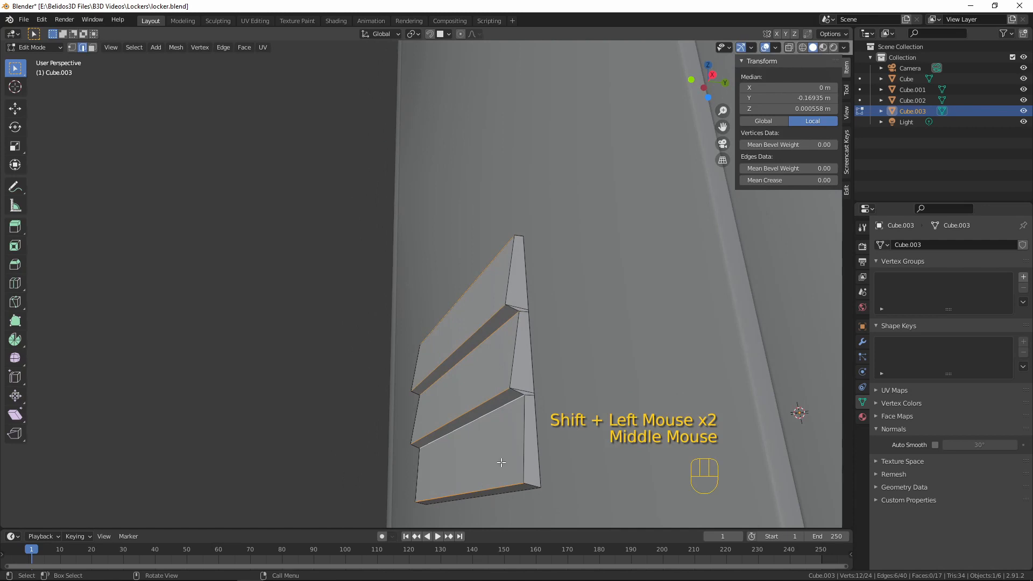
key("g")
key("y")
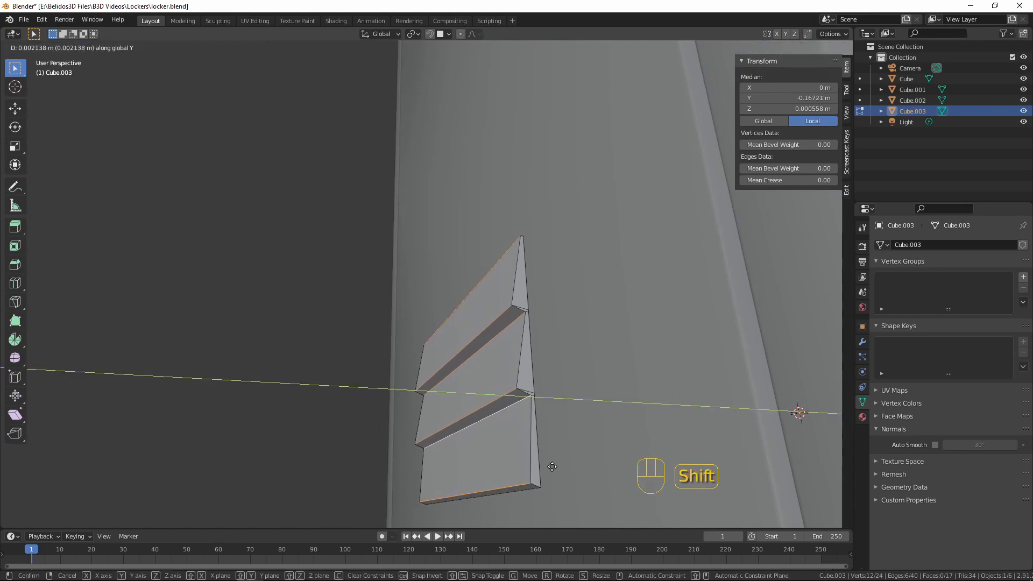
left_click(552, 466)
Inspect the flattened vent on the door in Object Mode from a distance and close up
key("Tab")
scroll(573, 385, "down", 6)
middle_click_drag(576, 390, 537, 346)
scroll(640, 394, "down", 4)
scroll(521, 390, "up", 3)
scroll(432, 348, "up", 1)
scroll(431, 347, "up", 4)
scroll(537, 345, "up", 4)
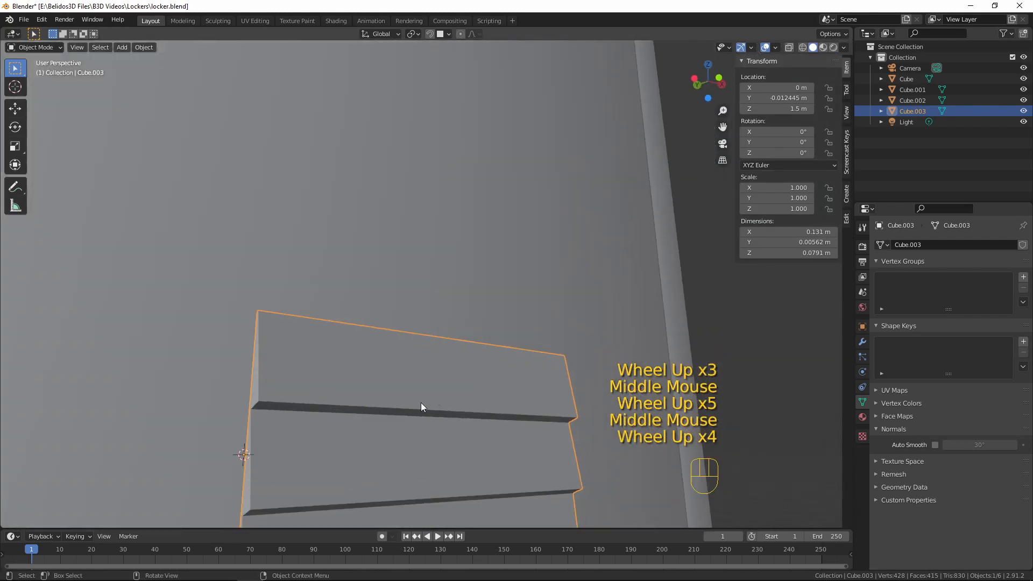
middle_click_drag(420, 403, 453, 407)
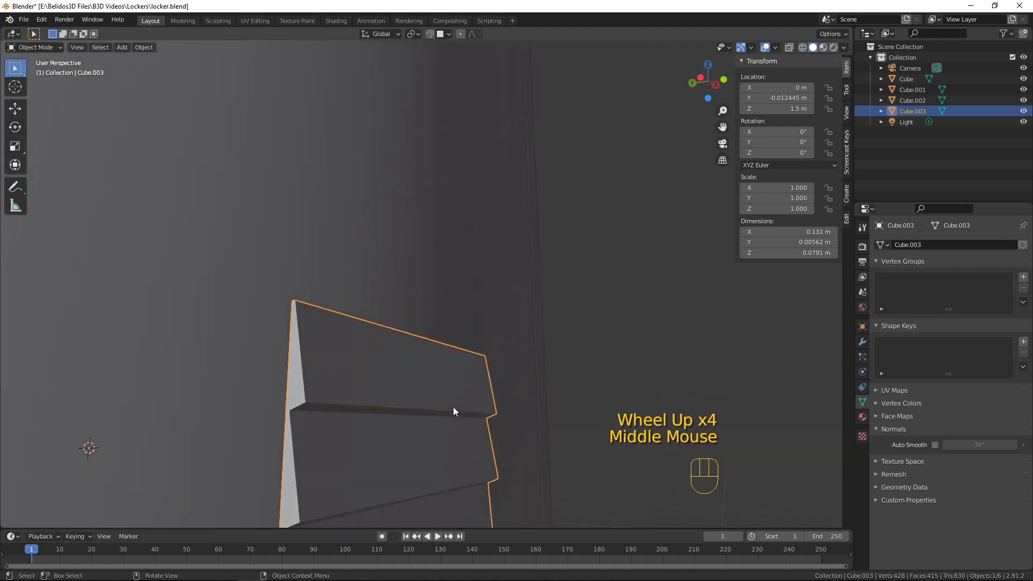
Shade the vent smooth and enable Auto Smooth at 30°
right_click(368, 373)
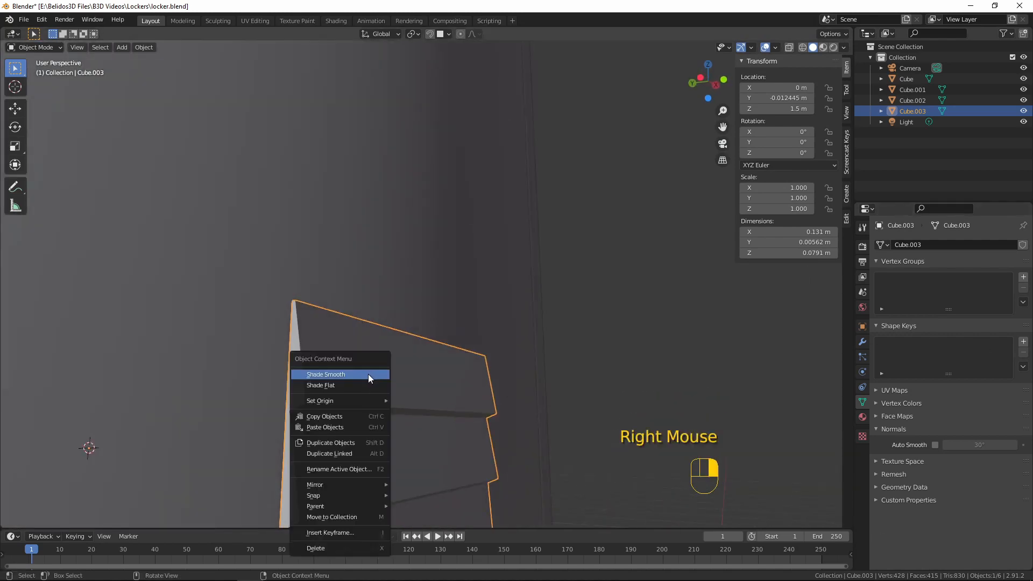
left_click(363, 372)
left_click(936, 445)
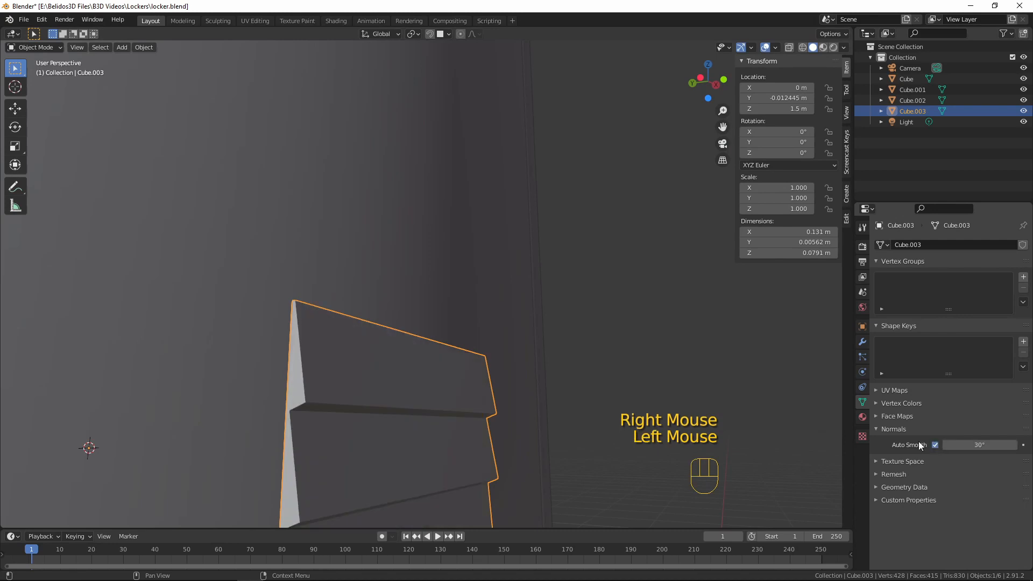
Add a Bevel modifier to the vent
scroll(423, 340, "down", 3)
middle_click_drag(423, 341, 380, 353)
scroll(389, 373, "up", 4)
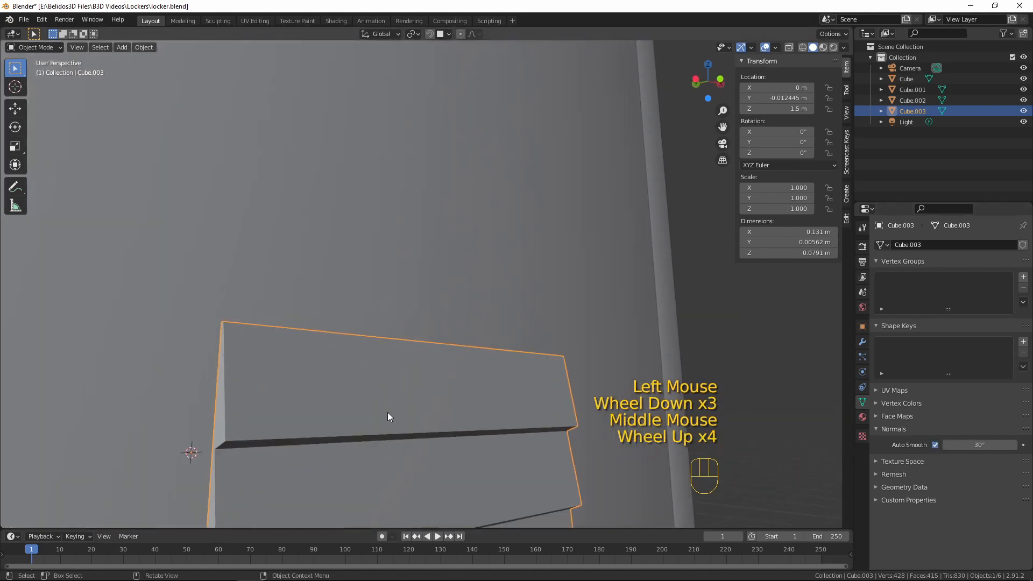
scroll(377, 415, "down", 2)
middle_click_drag(365, 412, 415, 390)
key("Tab")
scroll(276, 398, "down", 2)
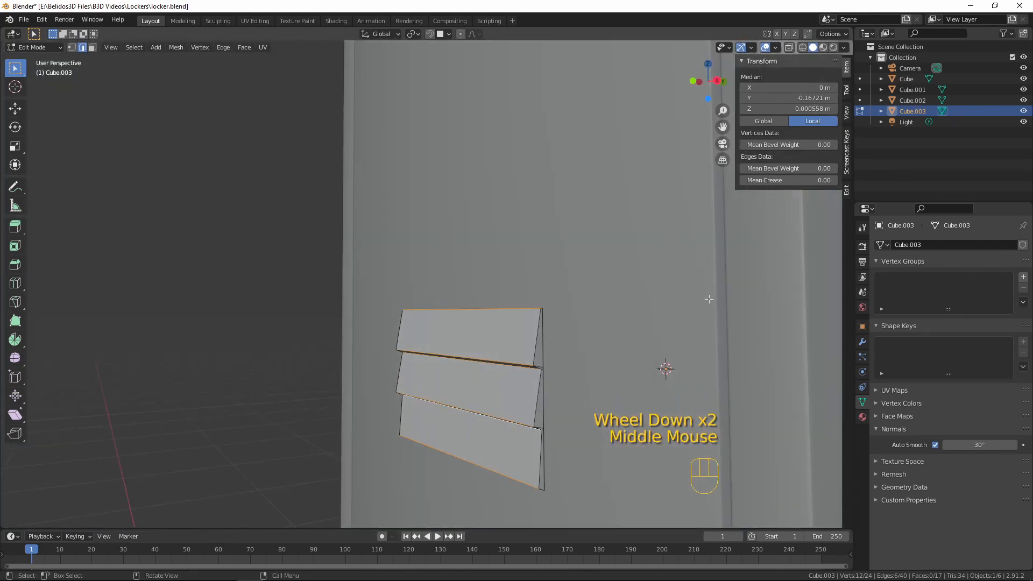
left_click(862, 342)
left_click(892, 245)
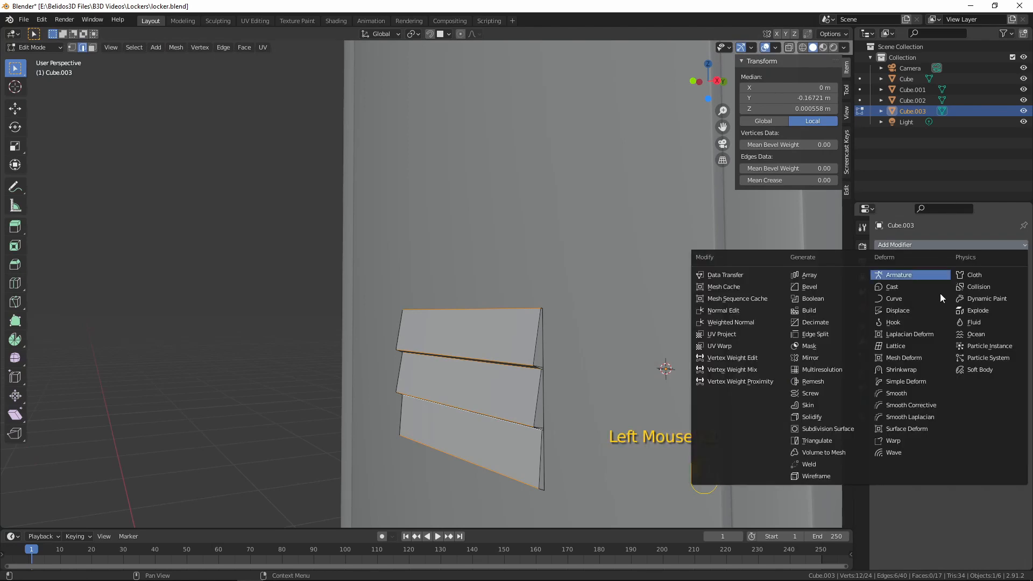
left_click(804, 285)
Set the vent's Bevel modifier limit method to Angle
scroll(538, 301, "up", 3)
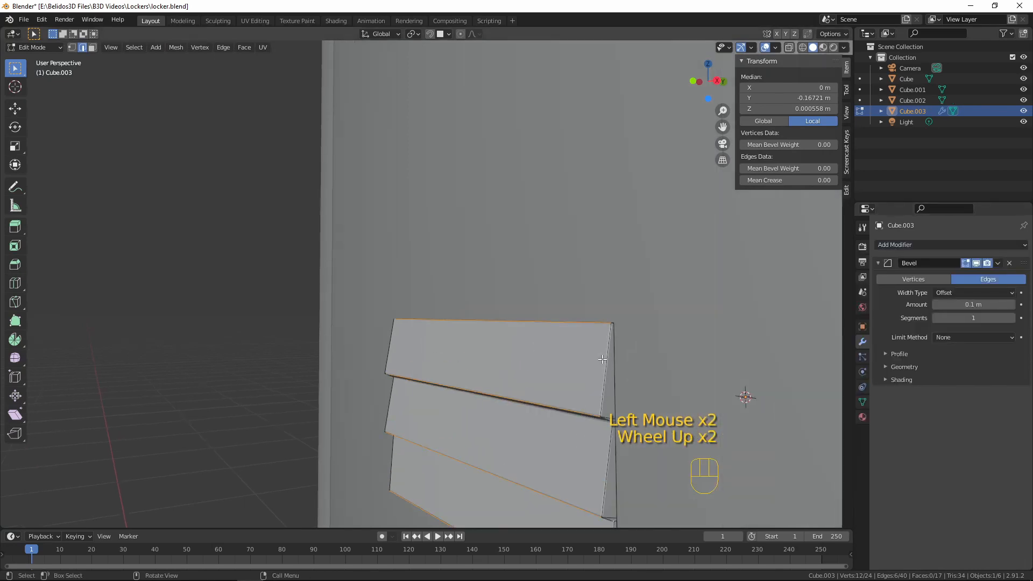
scroll(538, 301, "down", 1, "shift")
middle_click_drag(570, 301, 521, 267, "shift")
key("Tab")
middle_click_drag(538, 305, 529, 299)
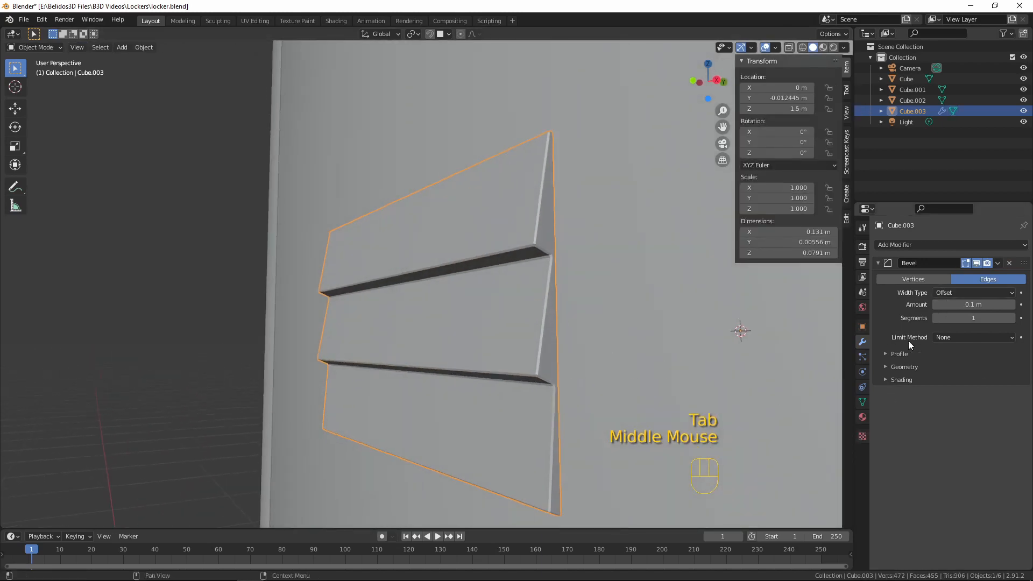
left_click(941, 338)
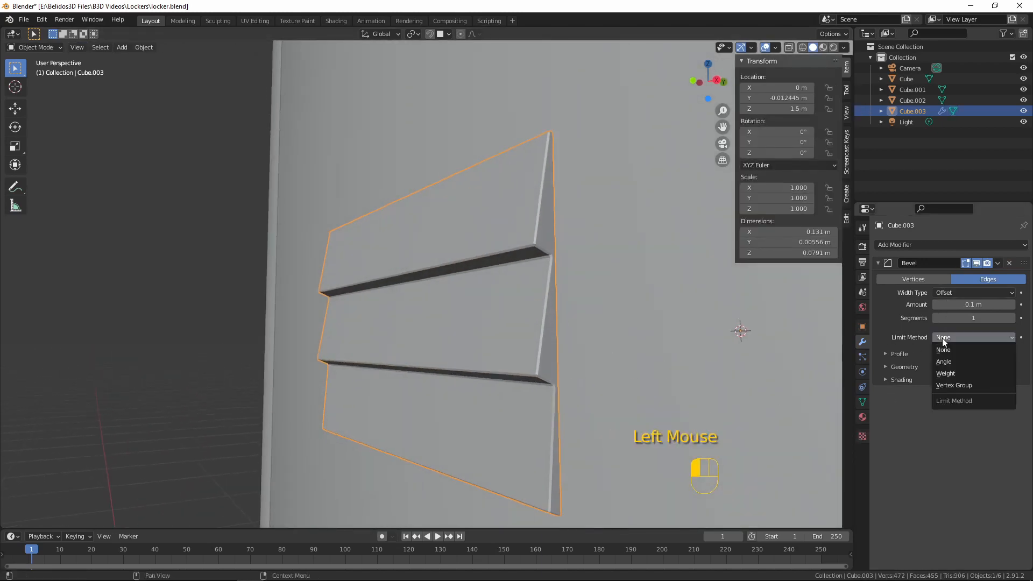
left_click(956, 367)
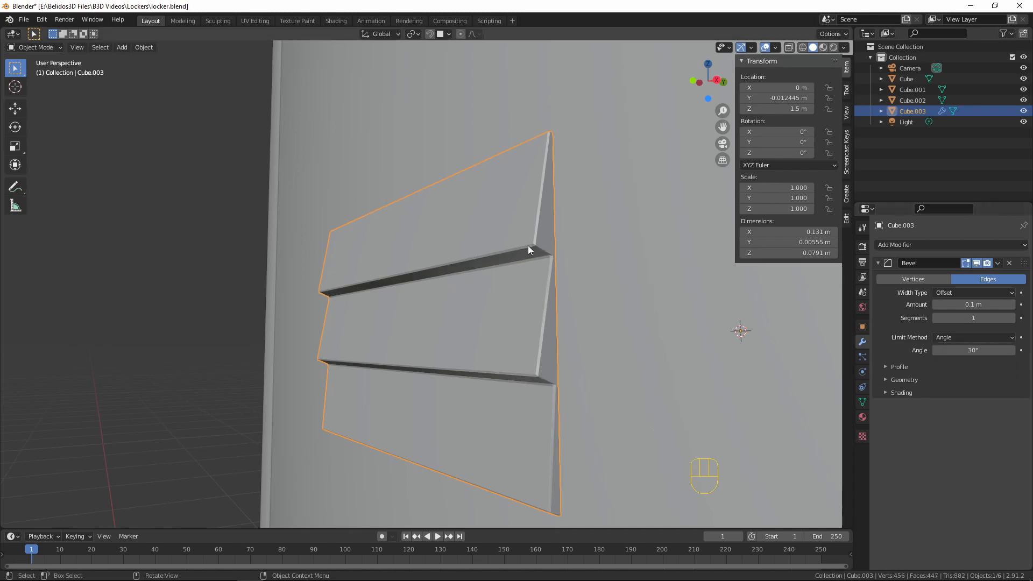
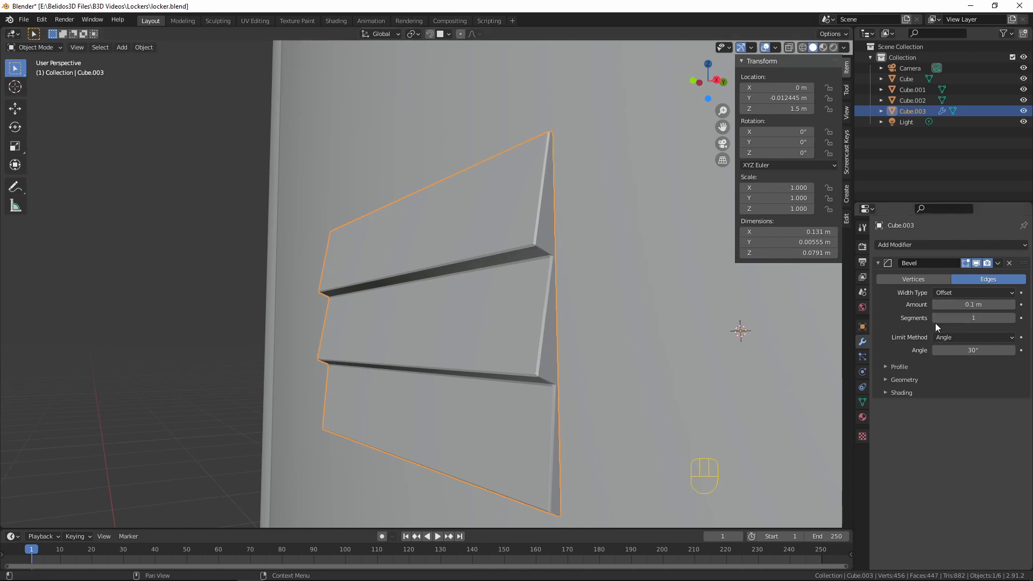
Set the vent's Bevel modifier to 2 segments and an amount of 0.14 m
left_click(1012, 318)
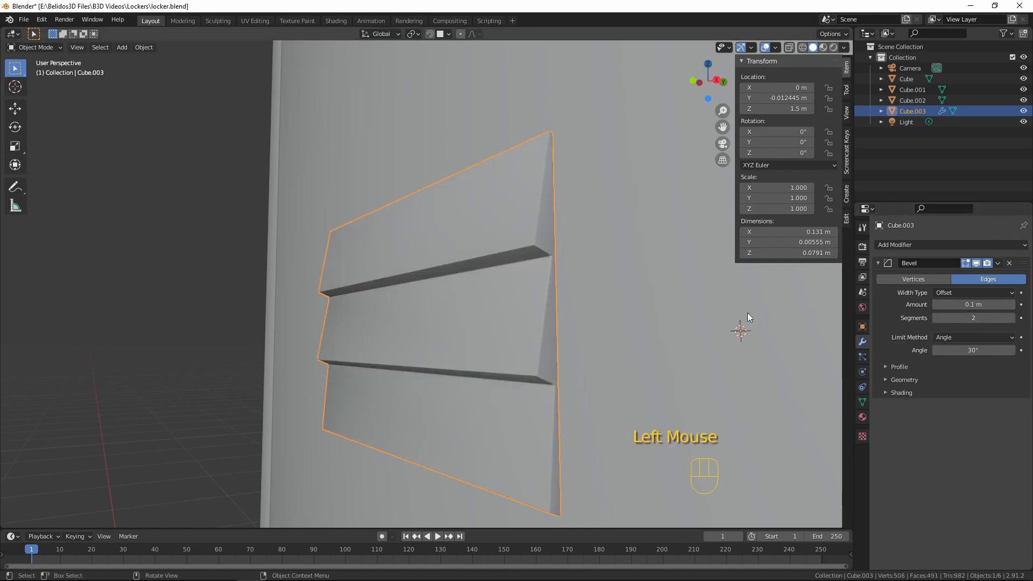
middle_click_drag(747, 312, 818, 329)
left_click(1012, 304)
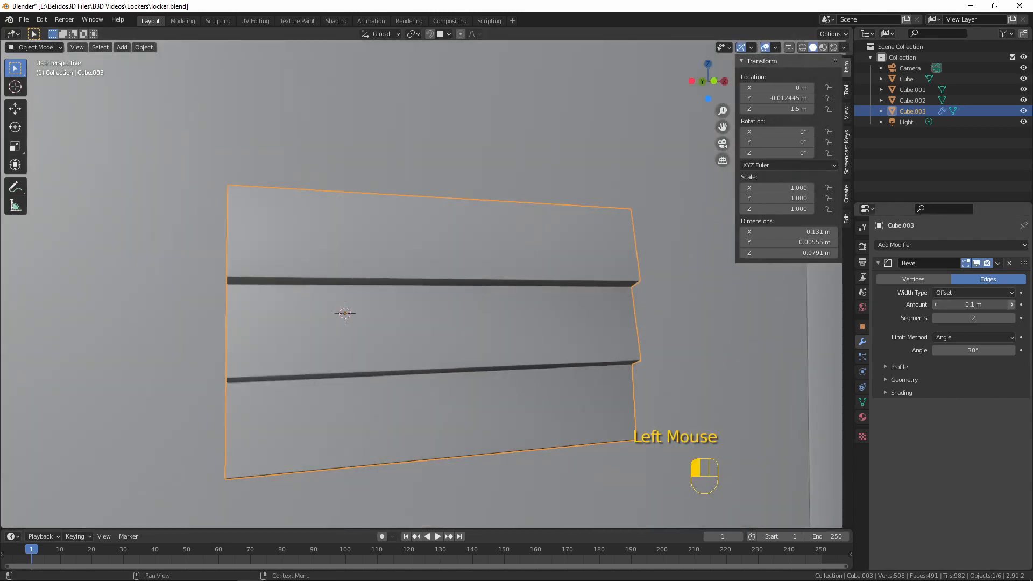
left_click(1012, 305)
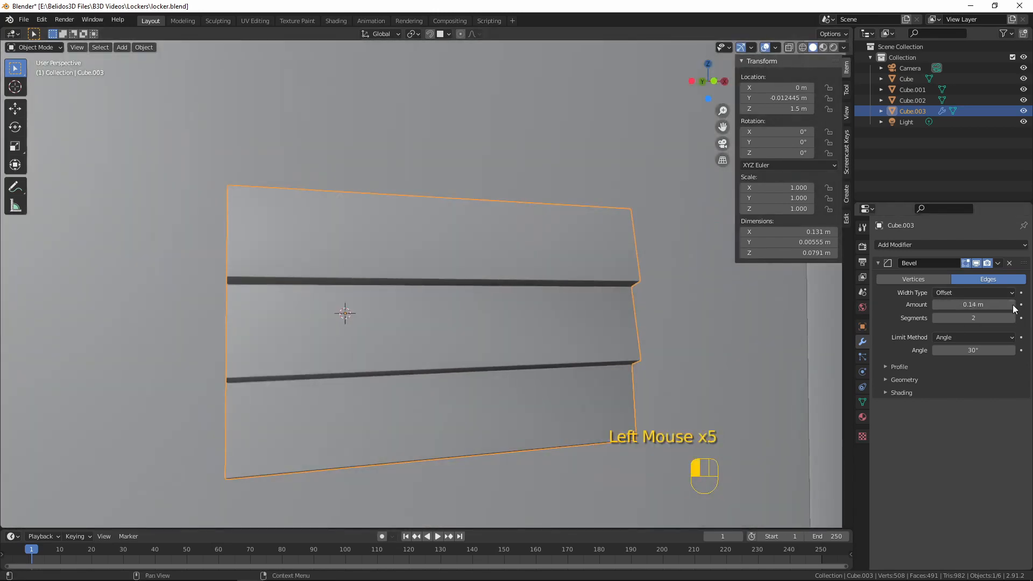
middle_click_drag(716, 362, 772, 357)
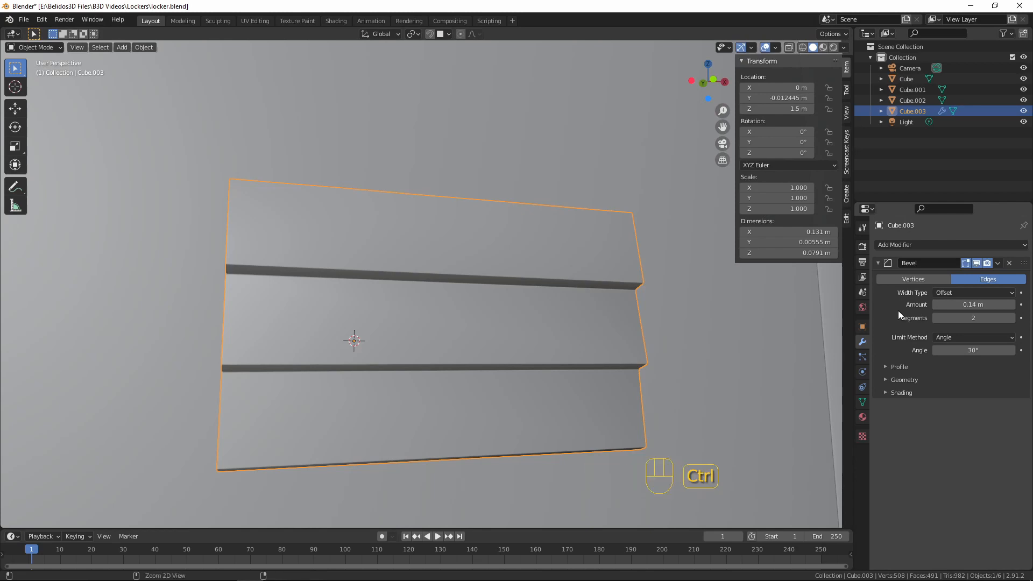
Apply the vent's Bevel modifier and check the resulting geometry in Edit Mode before returning to Object Mode
key("ctrl+a")
key("Tab")
middle_click_drag(556, 297, 558, 215)
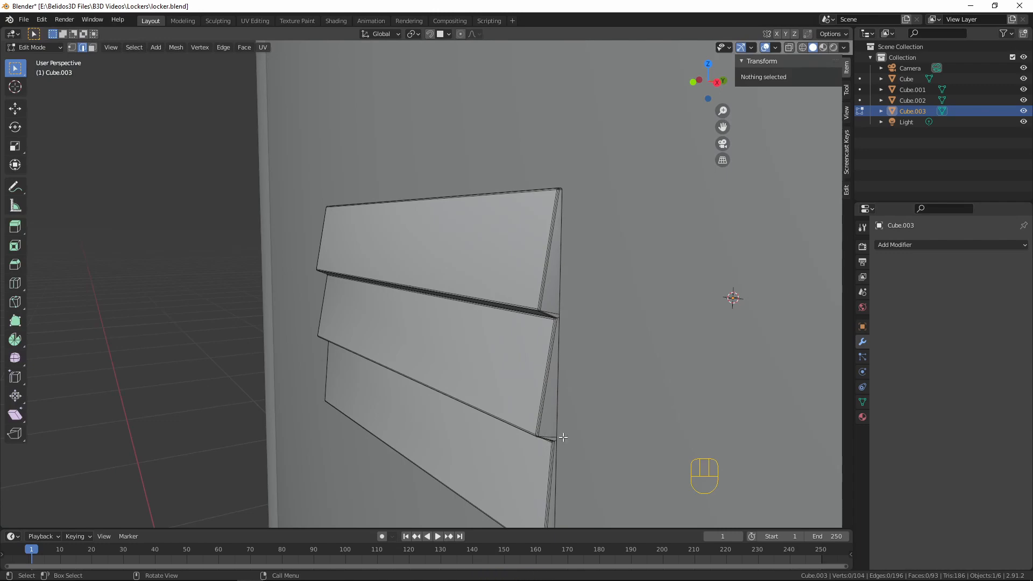
middle_click_drag(579, 400, 588, 369)
key("Tab")
scroll(495, 307, "down", 8)
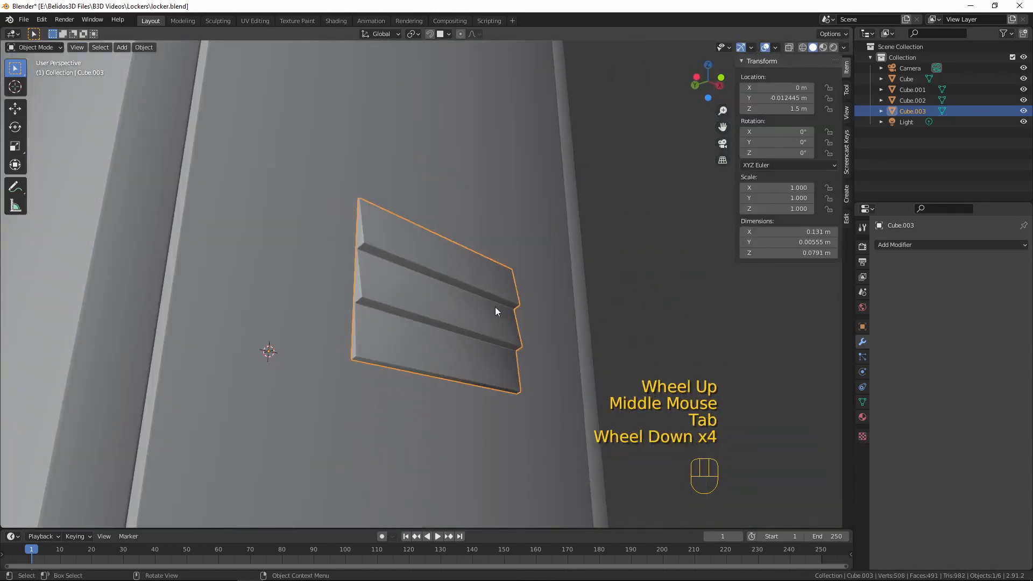
Move the vent up along Z near the top of the upper door, to a height of about 1.82 m
key("KP_1")
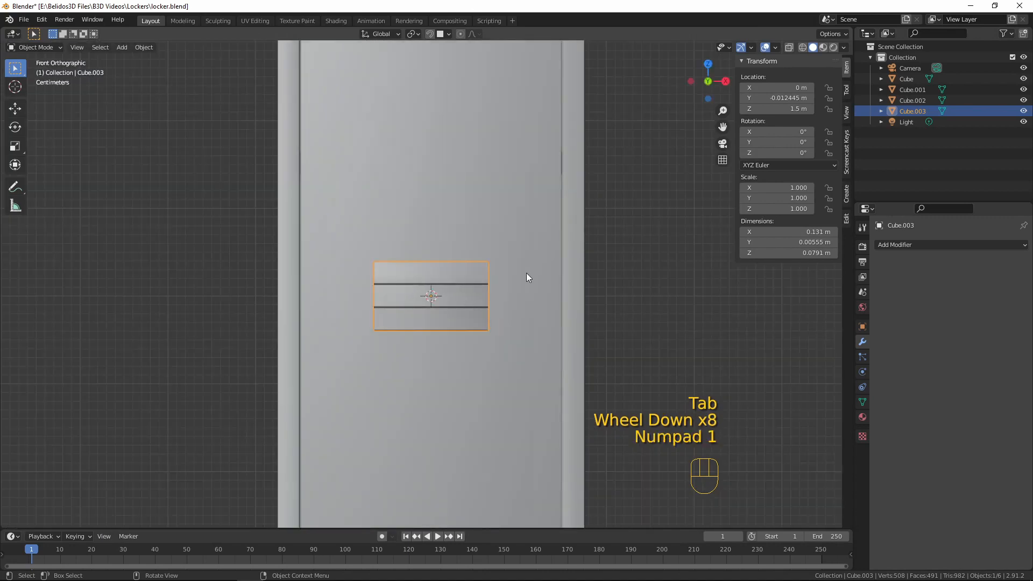
scroll(526, 273, "down", 4)
key("g")
key("z")
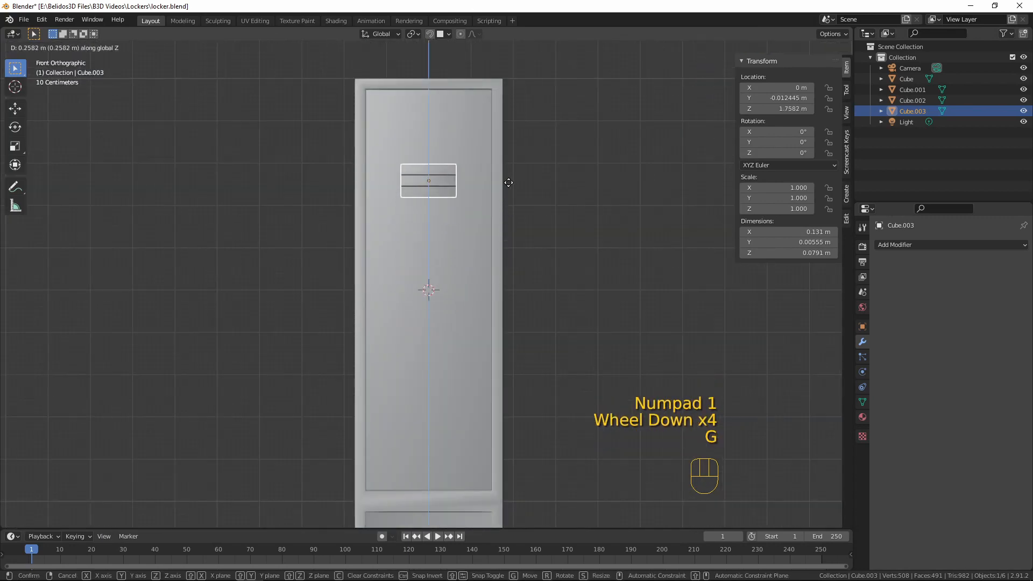
left_click(515, 160)
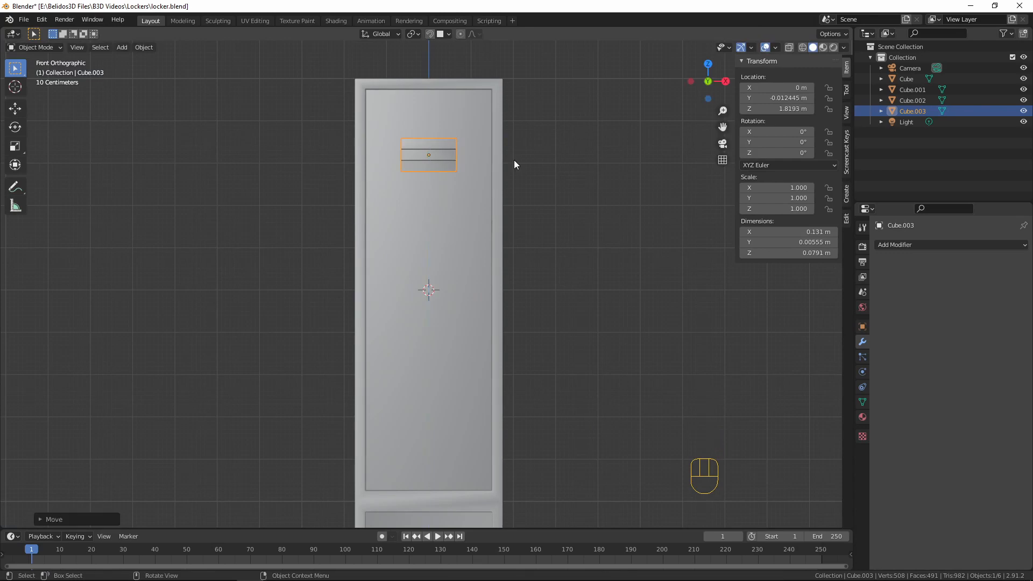
Duplicate the vent straight down along Z to about 1.2 m, near the upper door's lower edge, and deselect everything
key("shift+d")
key("z")
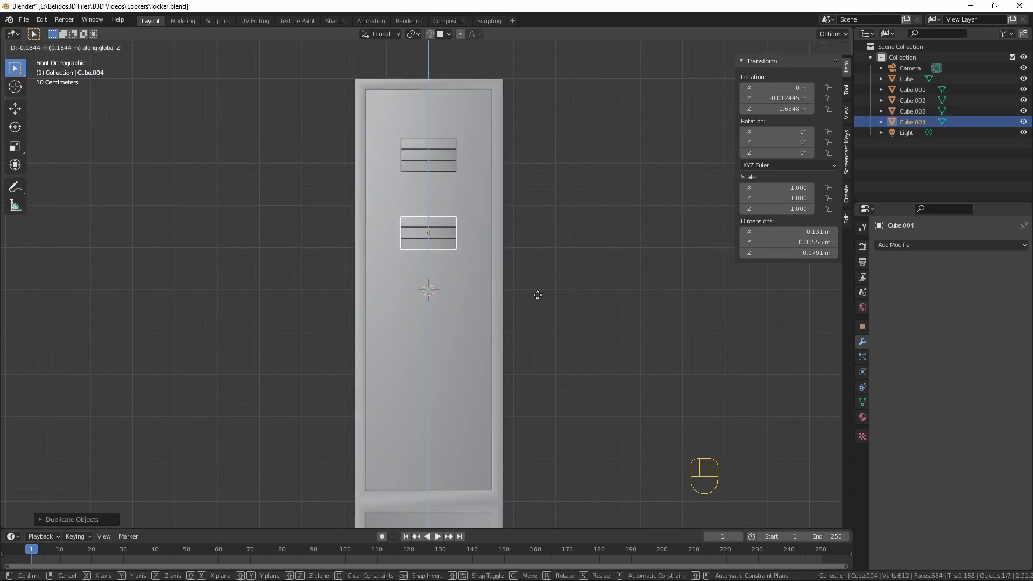
left_click(558, 468)
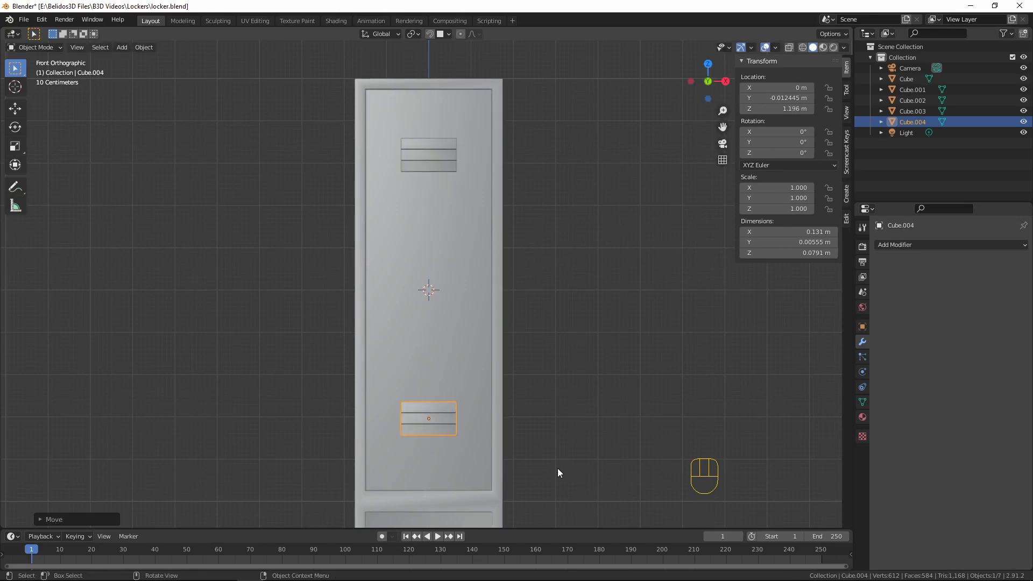
key("a")
key("a")
key("a")
middle_click_drag(512, 353, 619, 339)
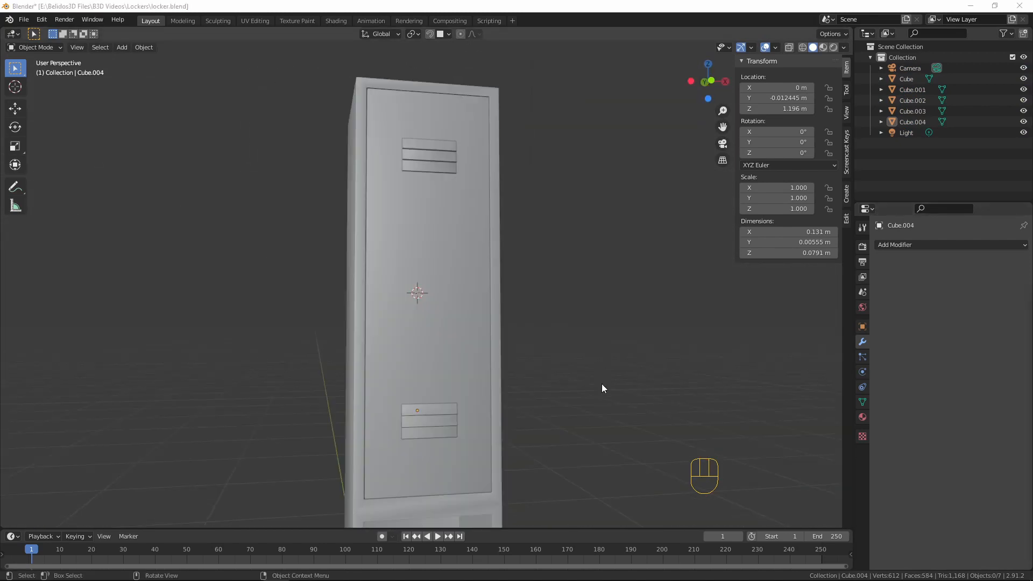
middle_click_drag(553, 351, 483, 390)
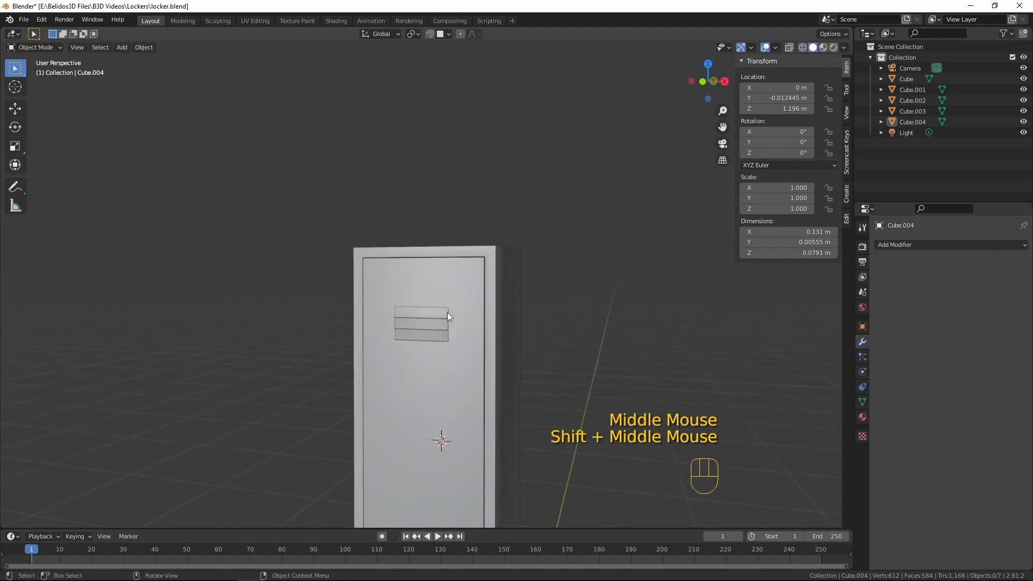
Select the upper door's front face in Edit Mode and snap the 3D cursor to it
key("KP_1")
scroll(438, 305, "up", 4)
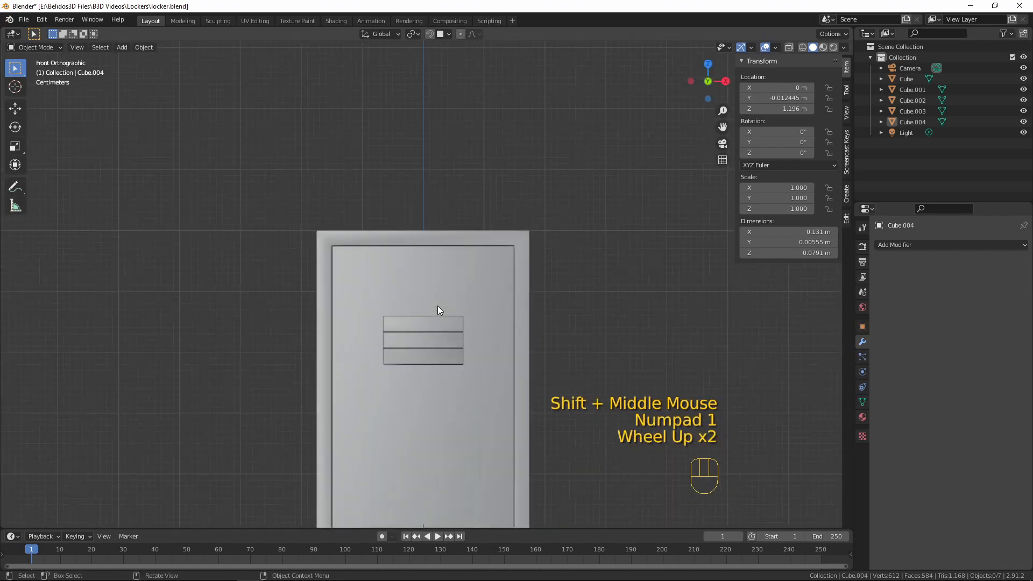
scroll(435, 296, "down", 5)
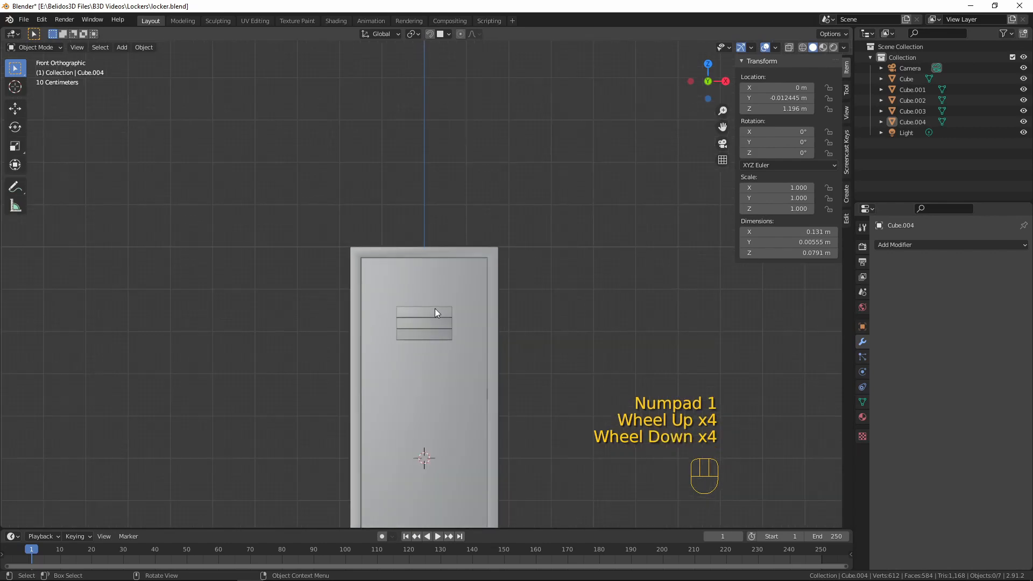
left_click(410, 400)
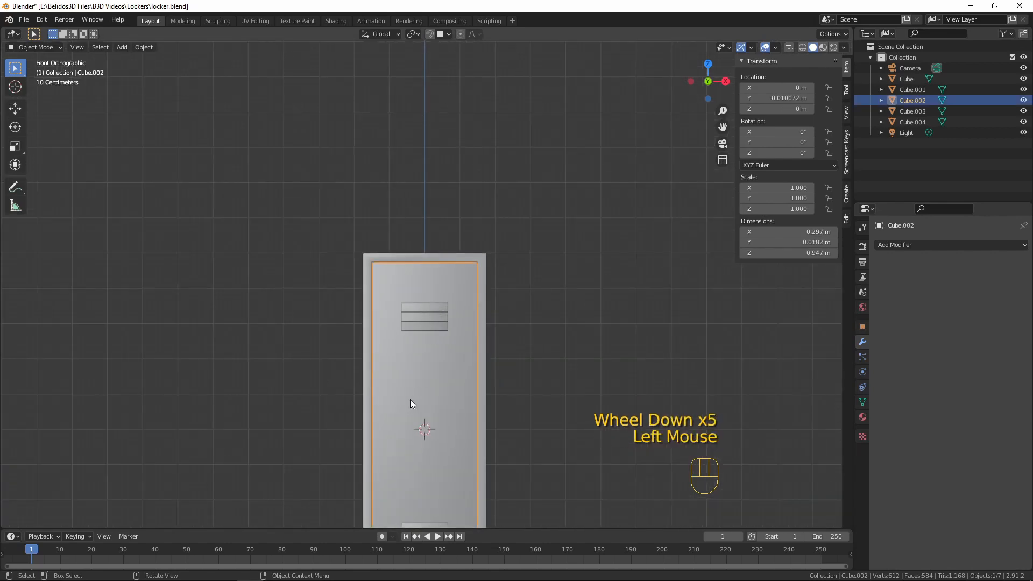
key("Tab")
scroll(412, 399, "up", 2)
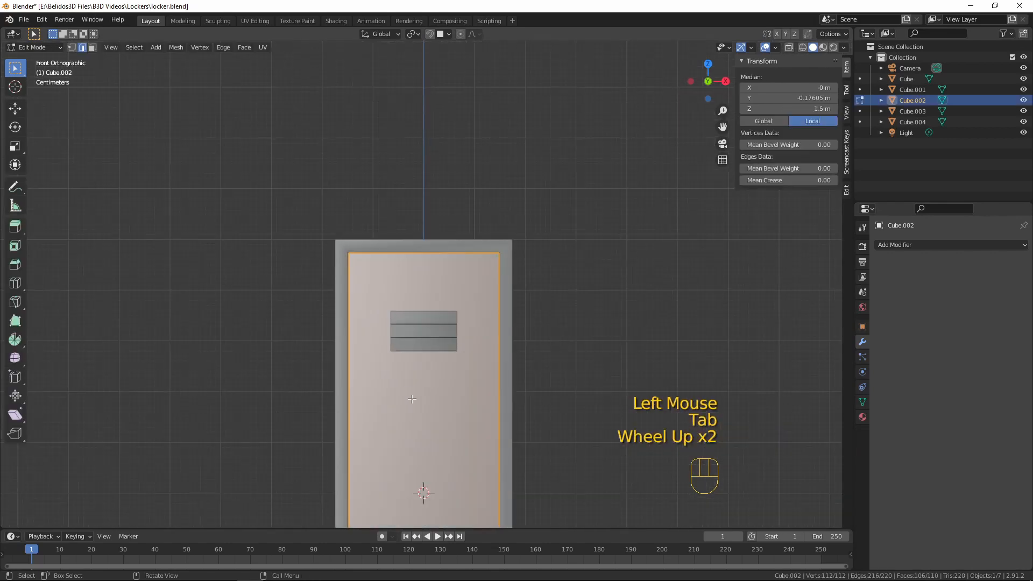
left_click(426, 434)
left_click_drag(425, 434, 400, 413)
key("3")
left_click(401, 422)
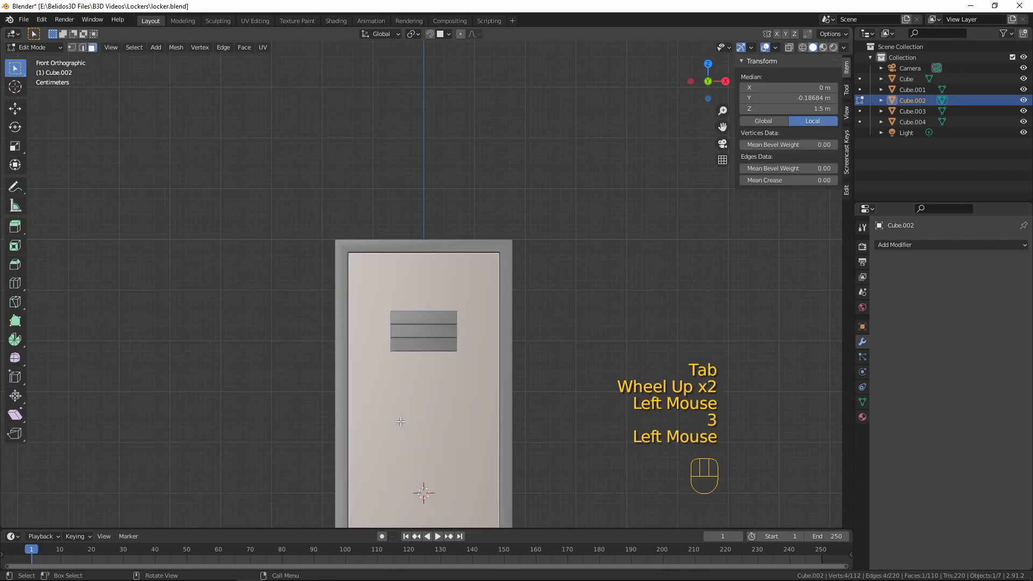
key("shift+s")
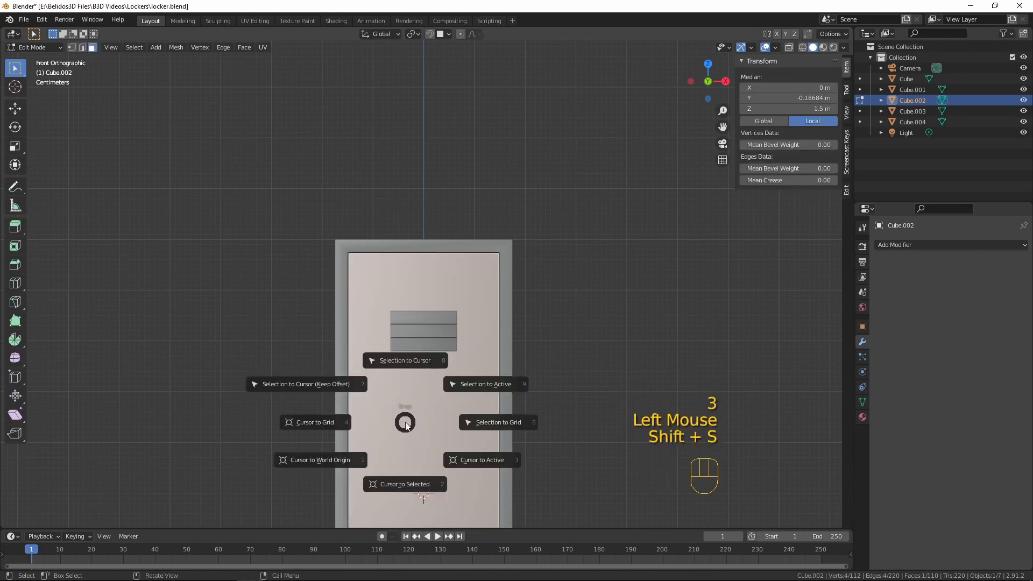
left_click(406, 489)
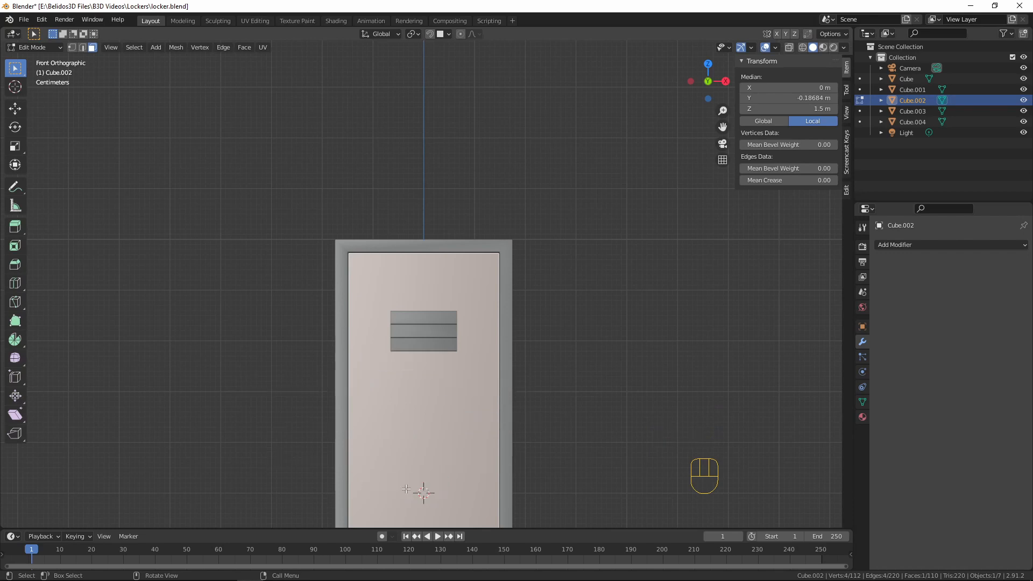
Return to Object Mode and add a mesh plane at the 3D cursor on the door
scroll(525, 454, "down", 2)
middle_click_drag(525, 455, 440, 451)
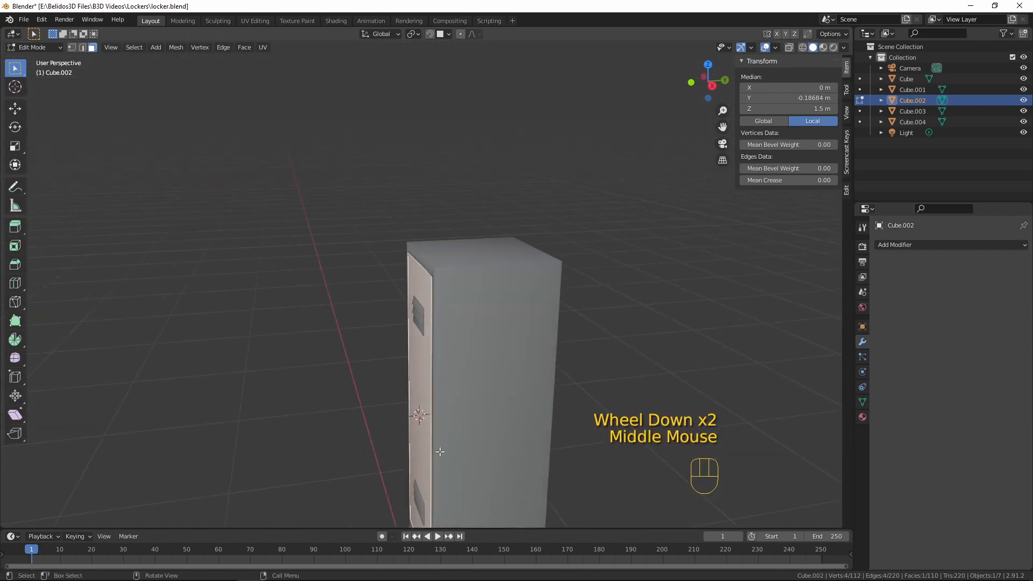
middle_click_drag(498, 426, 547, 404)
key("Tab")
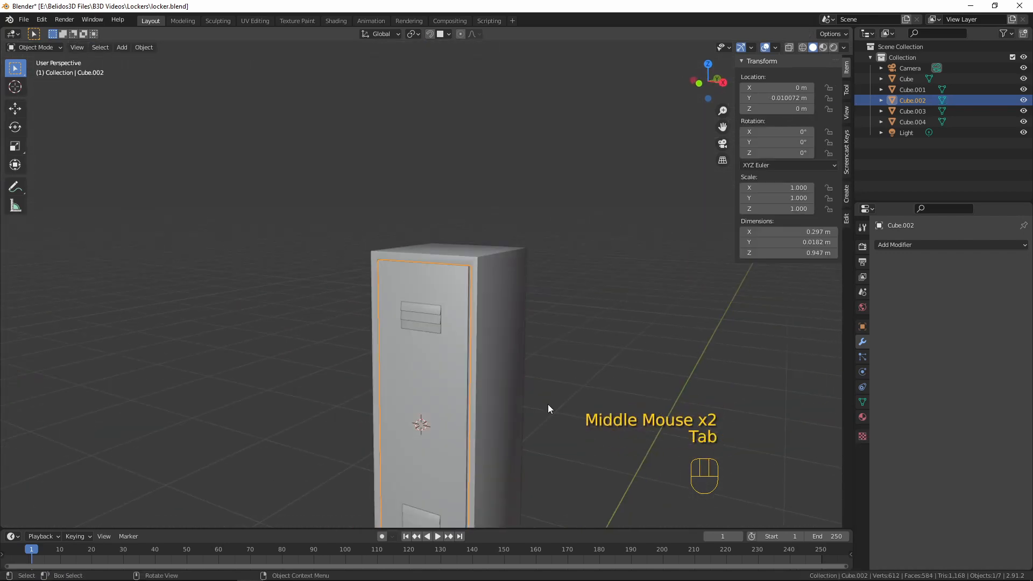
key("shift+a")
mouse_move(535, 360)
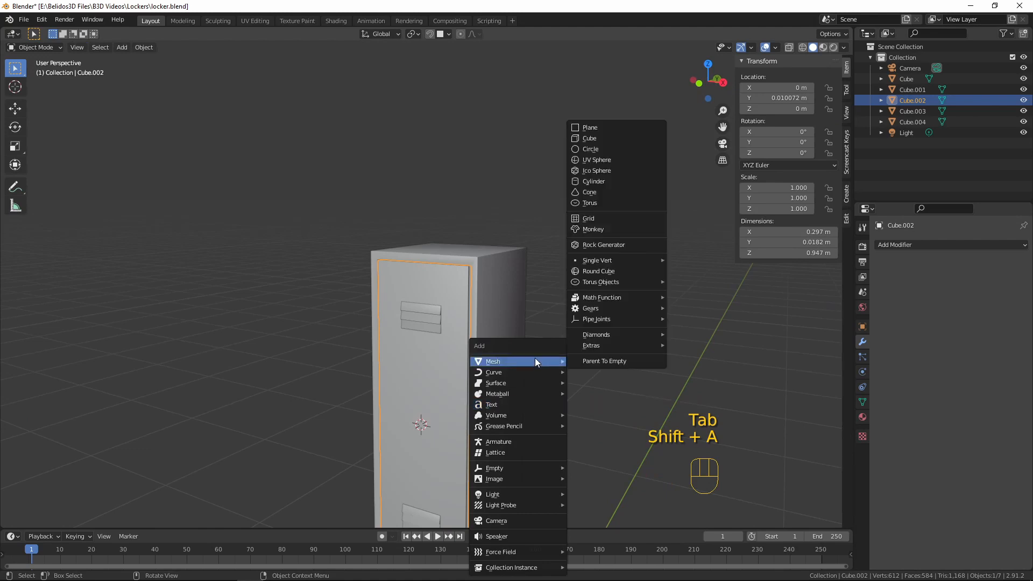
left_click(618, 132)
scroll(347, 385, "down", 4)
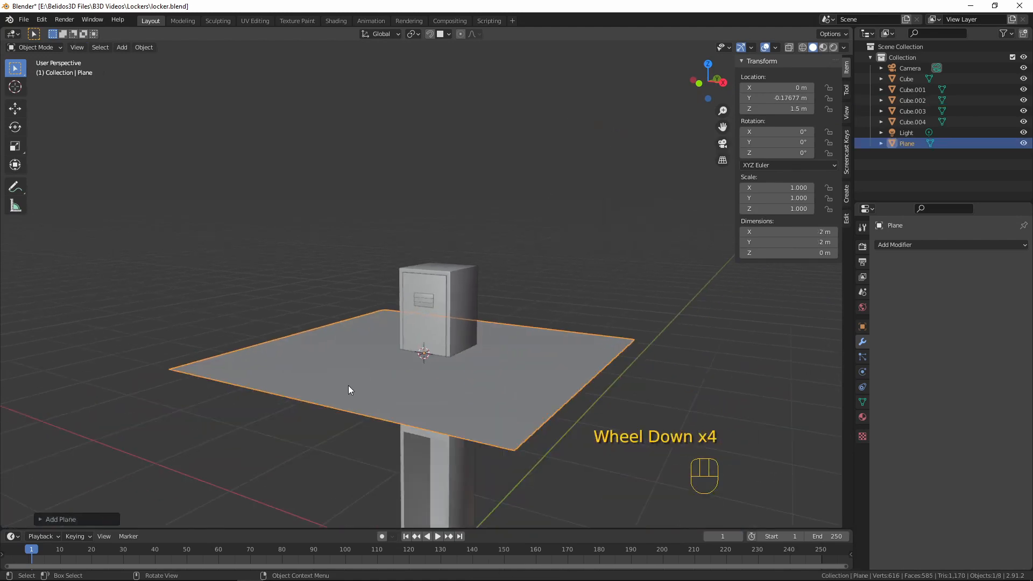
Rotate the plane's geometry 90° about the X axis in Edit Mode so it stands parallel to the door
middle_click_drag(348, 386, 370, 350)
key("Tab")
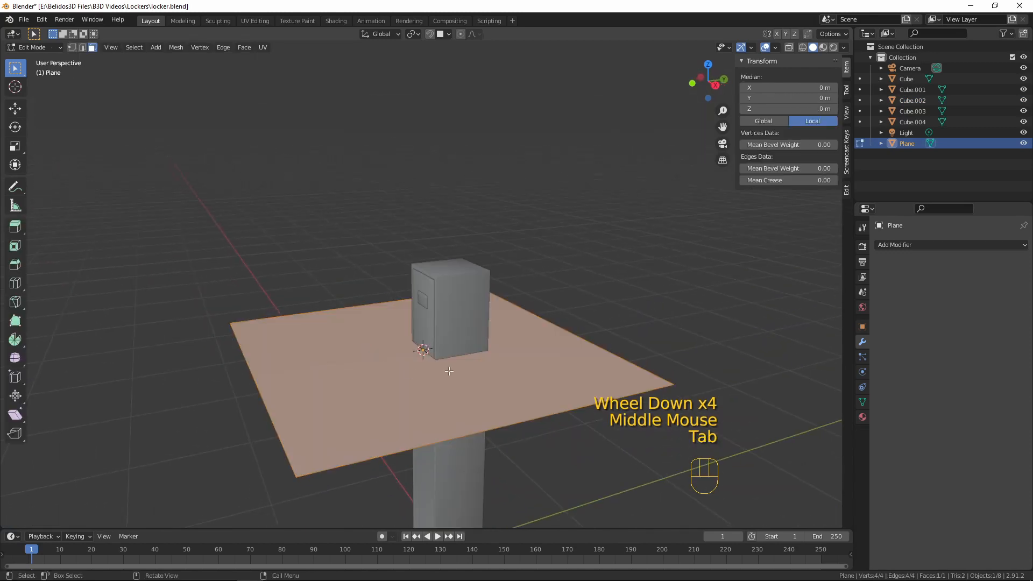
type("rx90")
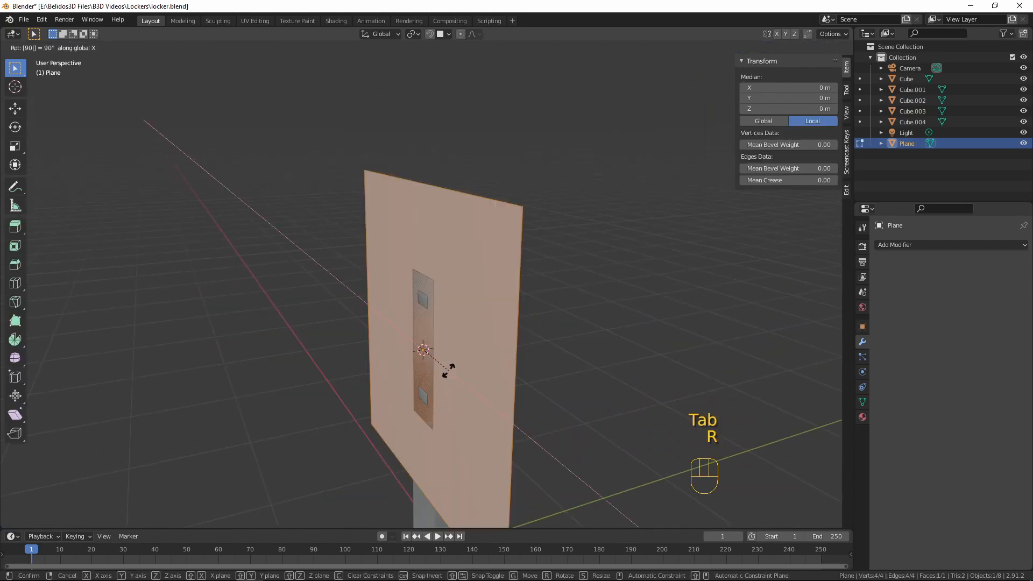
key("Return")
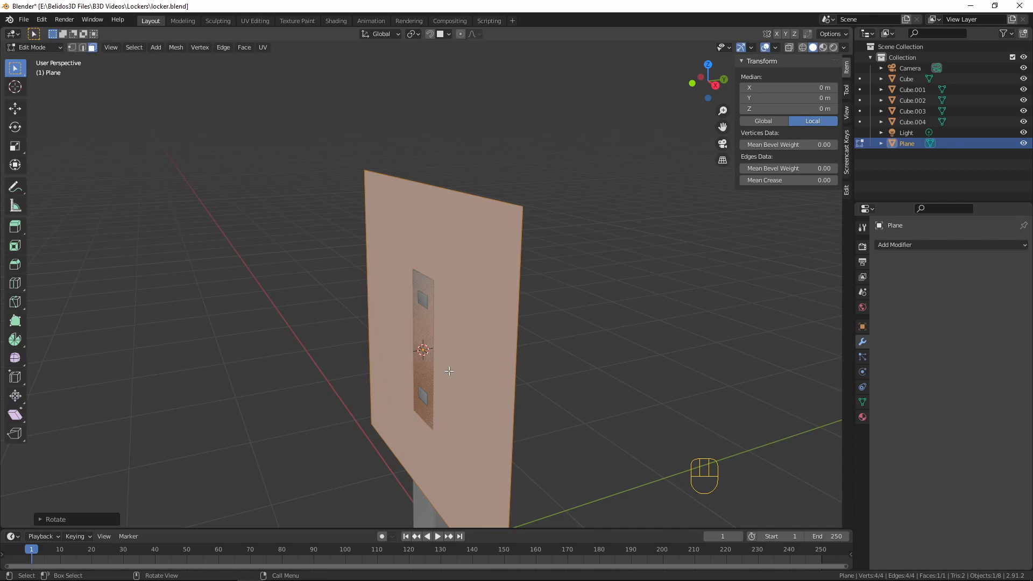
Scale the plane down to slightly wider than the vent and move it up about 0.42 m along Z
key("KP_1")
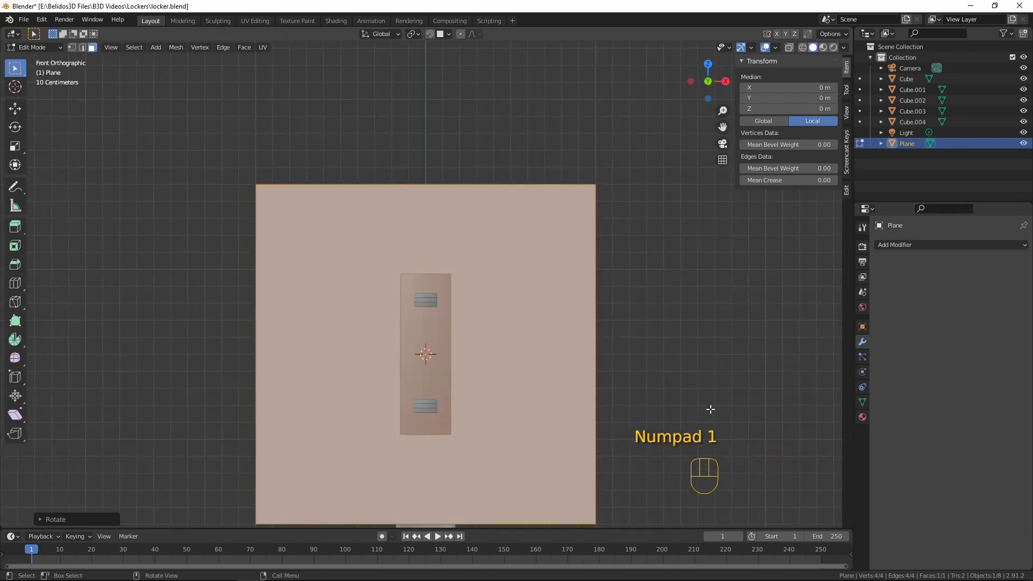
key("s")
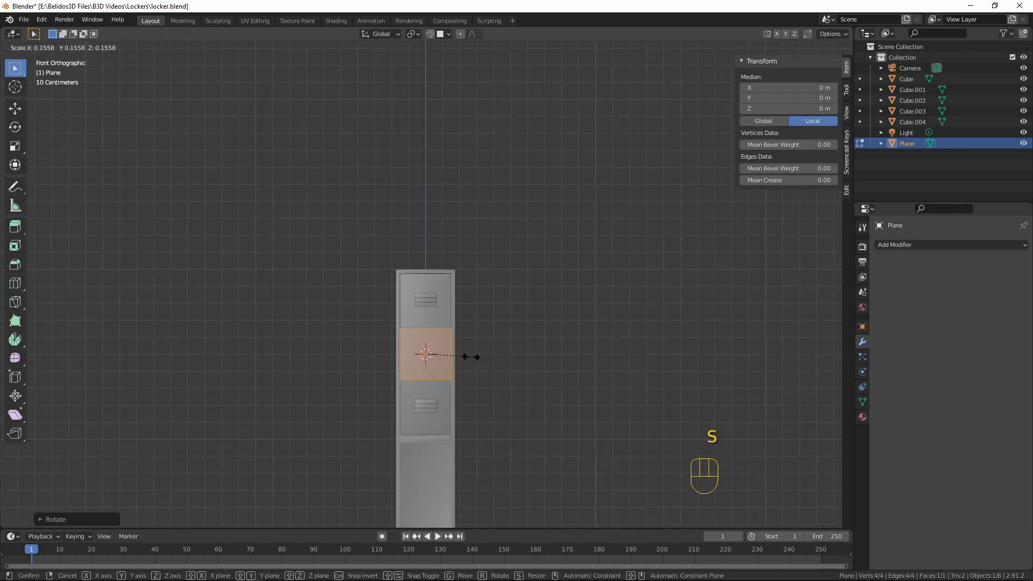
left_click(454, 356)
scroll(510, 451, "up", 5)
middle_click_drag(509, 452, 534, 363, "shift")
key("g")
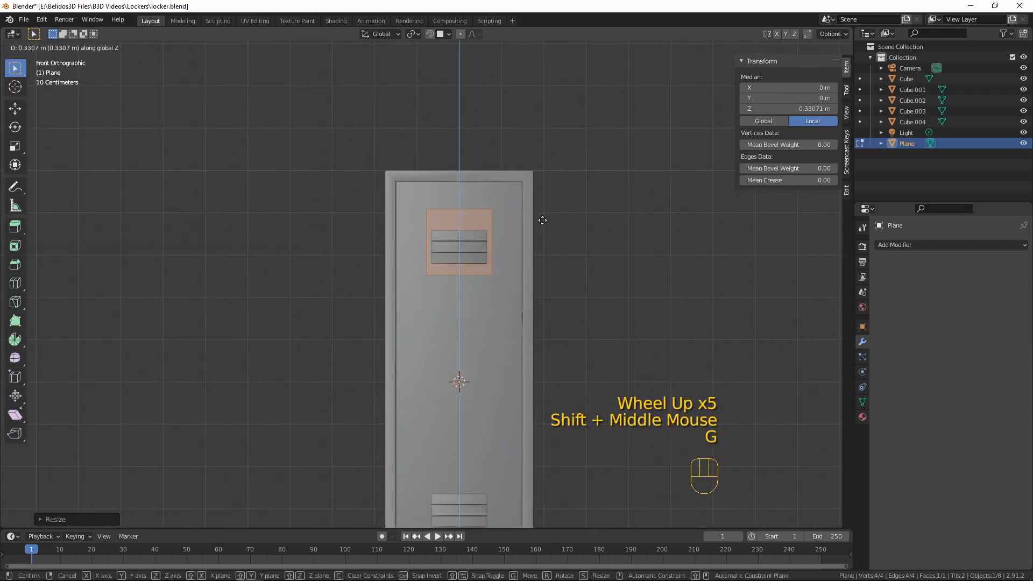
left_click(539, 184)
Shrink the plane above the upper vent, widening it along X and flattening it slightly along Z into a small label-sized rectangle
key("s")
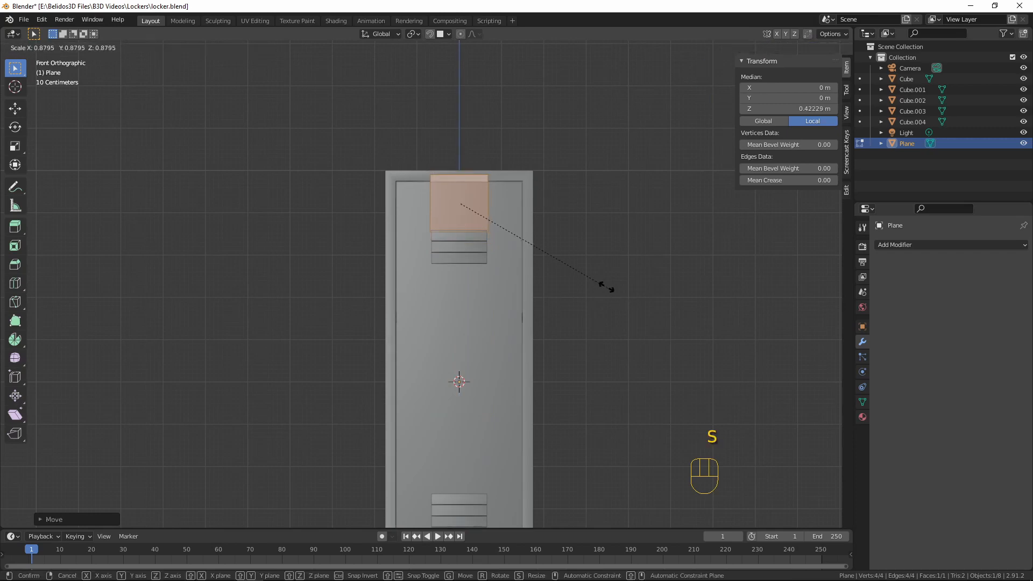
left_click(535, 235)
key("s")
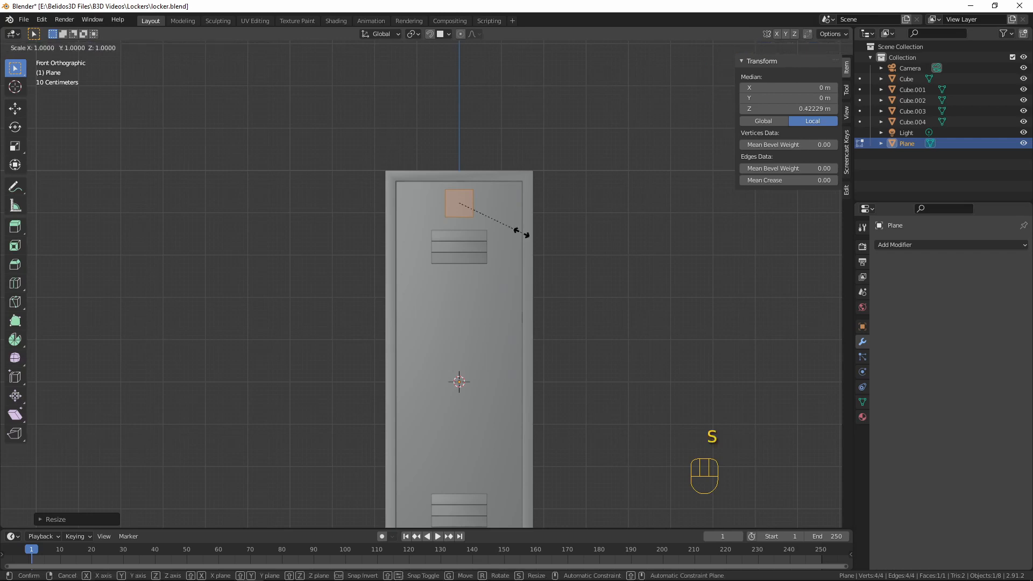
key("x")
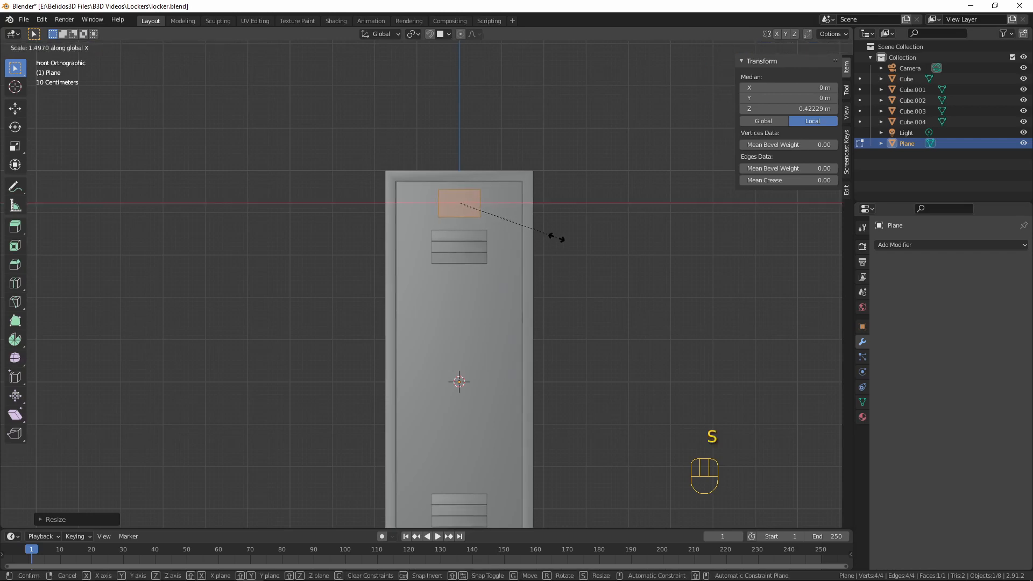
left_click(561, 238)
key("s")
key("z")
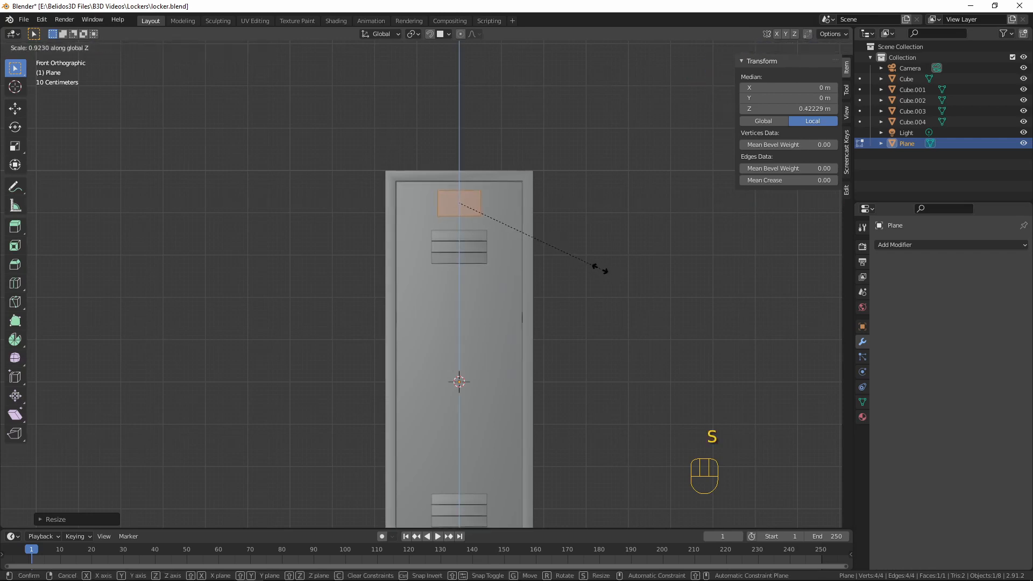
left_click(592, 262)
middle_click_drag(652, 173, 602, 253)
scroll(602, 254, "up", 4)
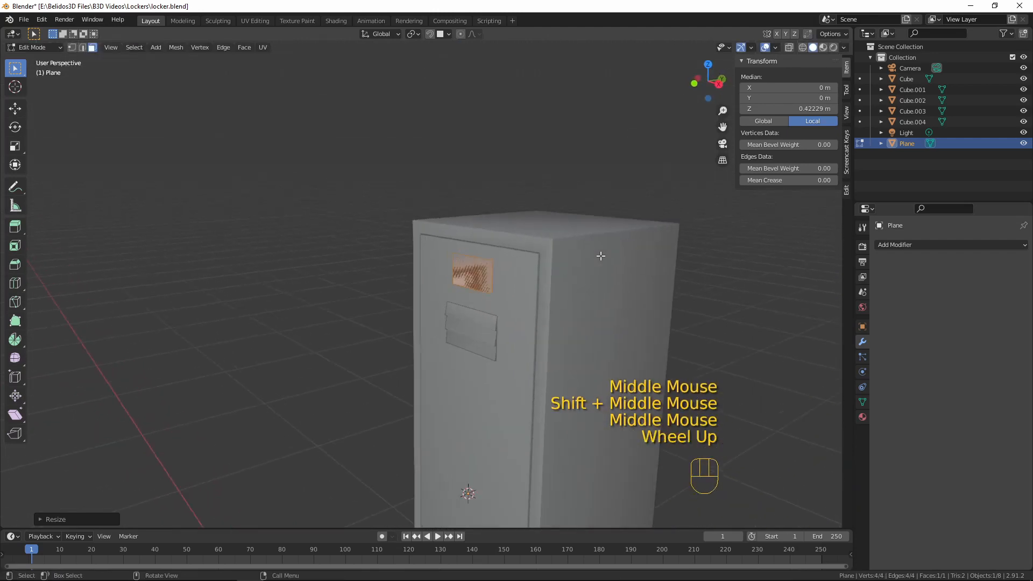
Extrude the label plane about 0.005 m outward along Y and inset its front face to leave a narrow border
key("e")
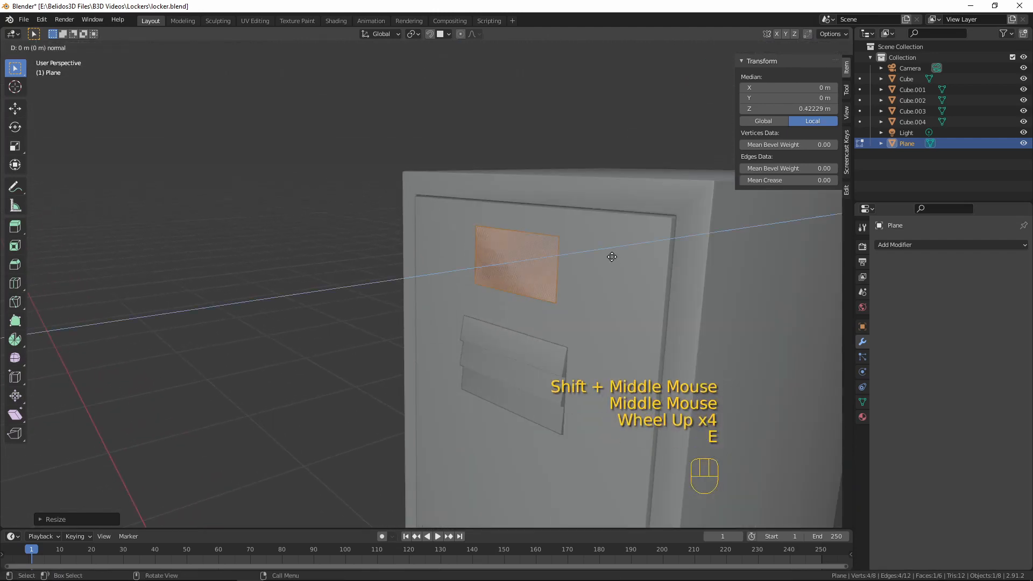
key("shift")
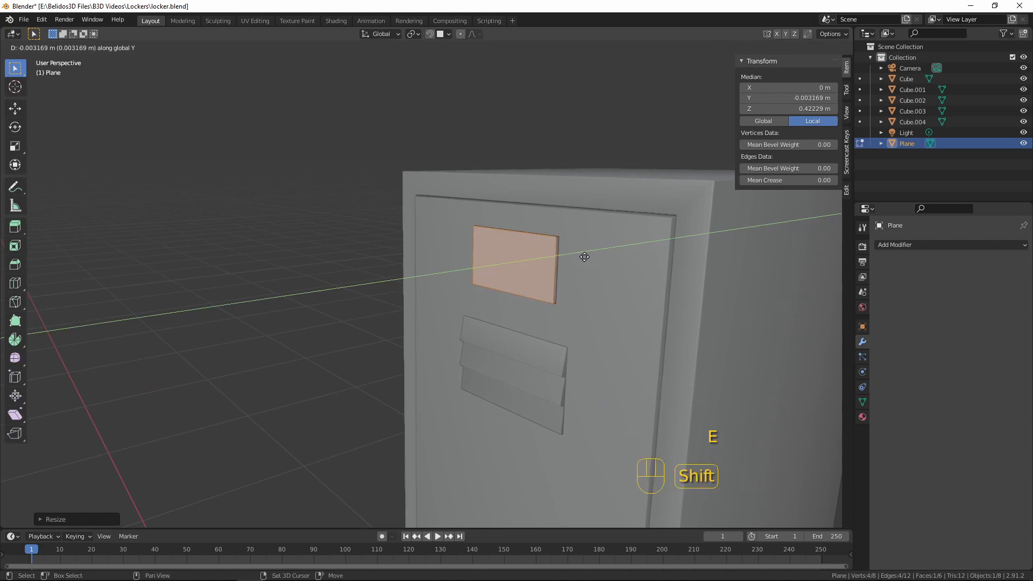
left_click(569, 261)
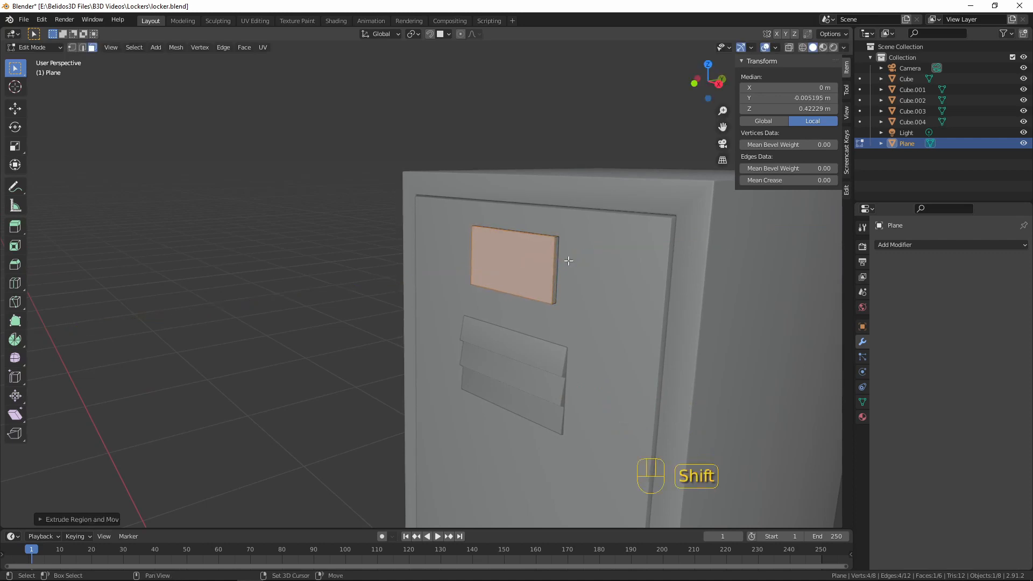
key("i")
key("shift")
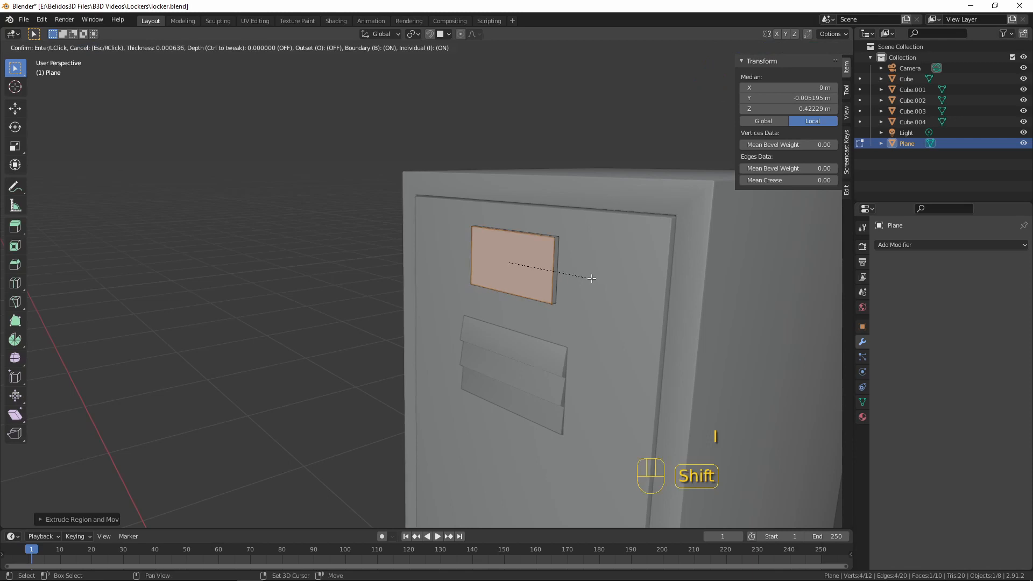
left_click(559, 262)
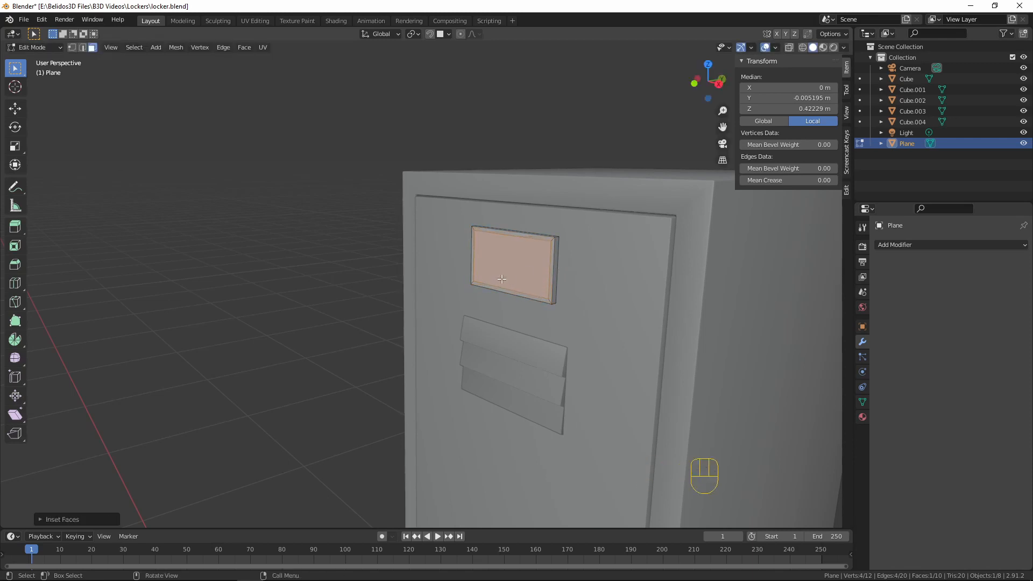
Extrude the inset face about 0.0035 m back toward the door along Y to form a recessed label frame
key("e")
key("shift")
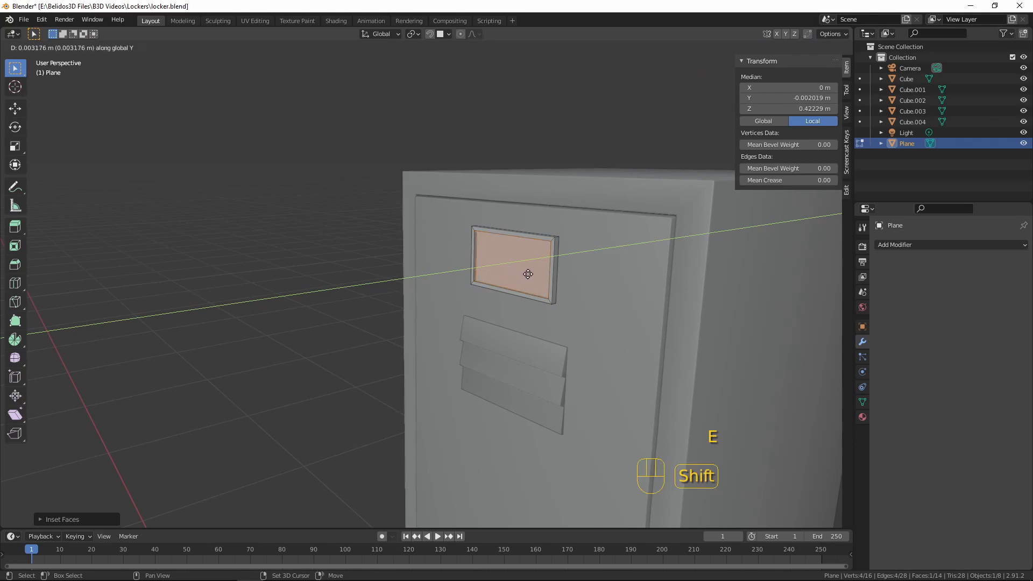
left_click(530, 273)
In edge select mode, select the label frame's outer and inner front edge loops plus one side edge of the recess floor
middle_click_drag(531, 273, 665, 318)
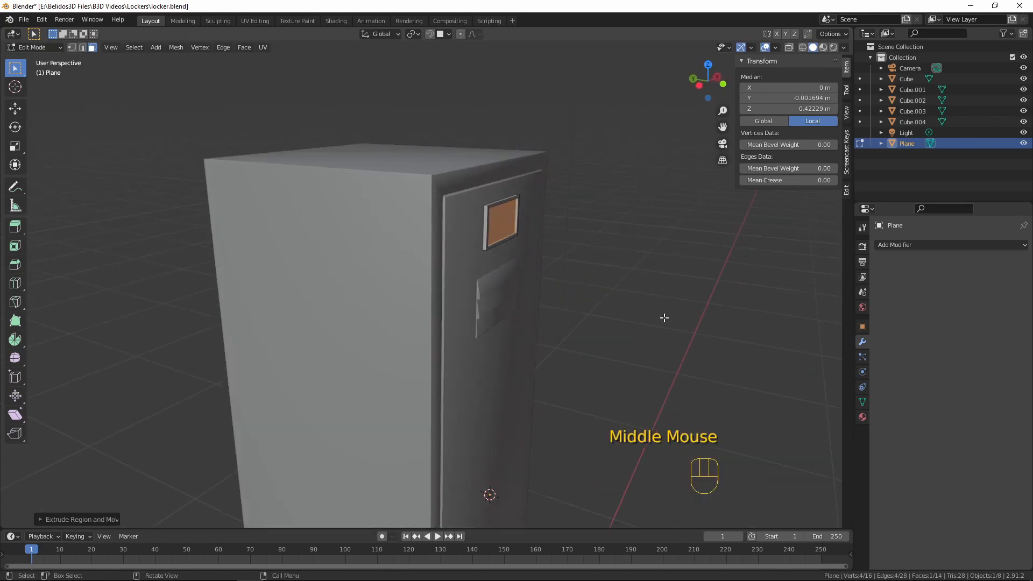
middle_click_drag(693, 262, 646, 242, "shift")
scroll(611, 293, "up", 2)
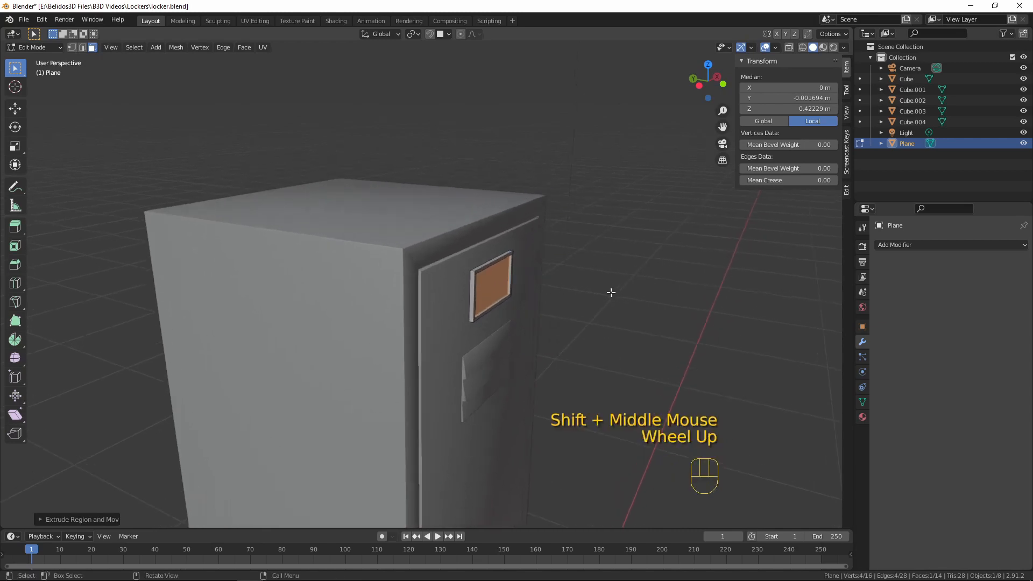
middle_click_drag(611, 292, 387, 233)
scroll(591, 238, "up", 5)
left_click(368, 237, "alt")
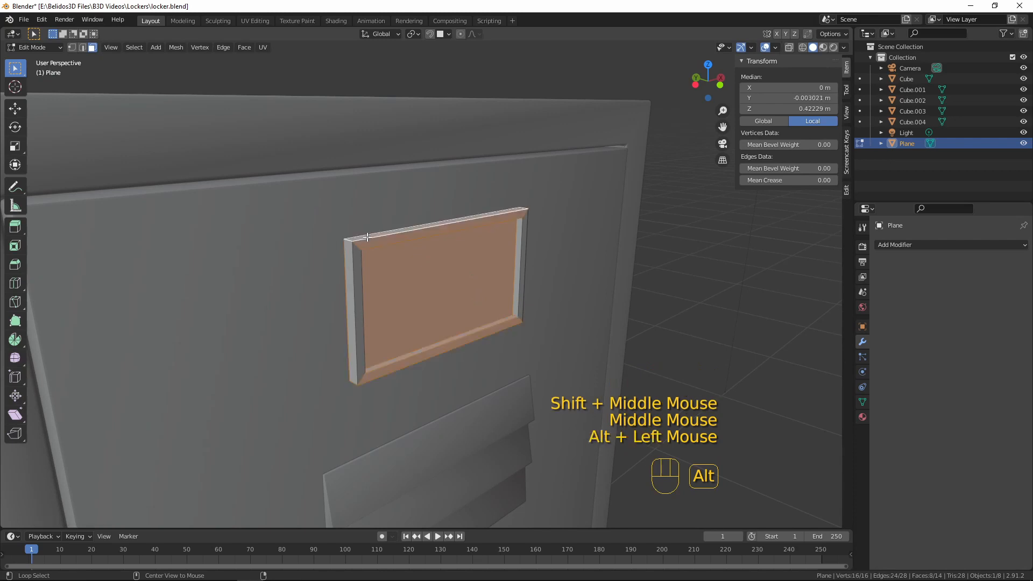
key("2")
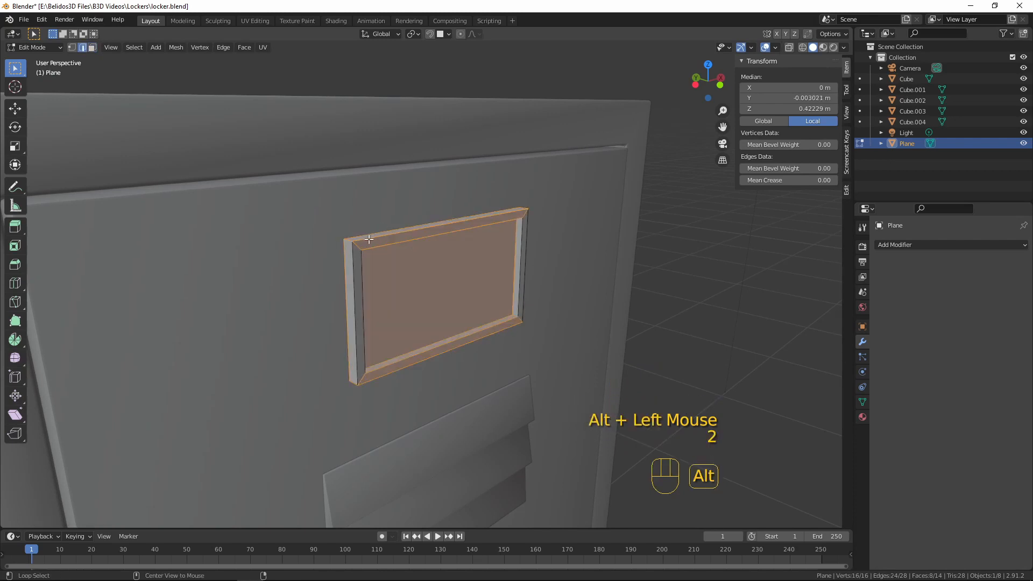
left_click(369, 239, "alt")
left_click(387, 244, "alt+shift")
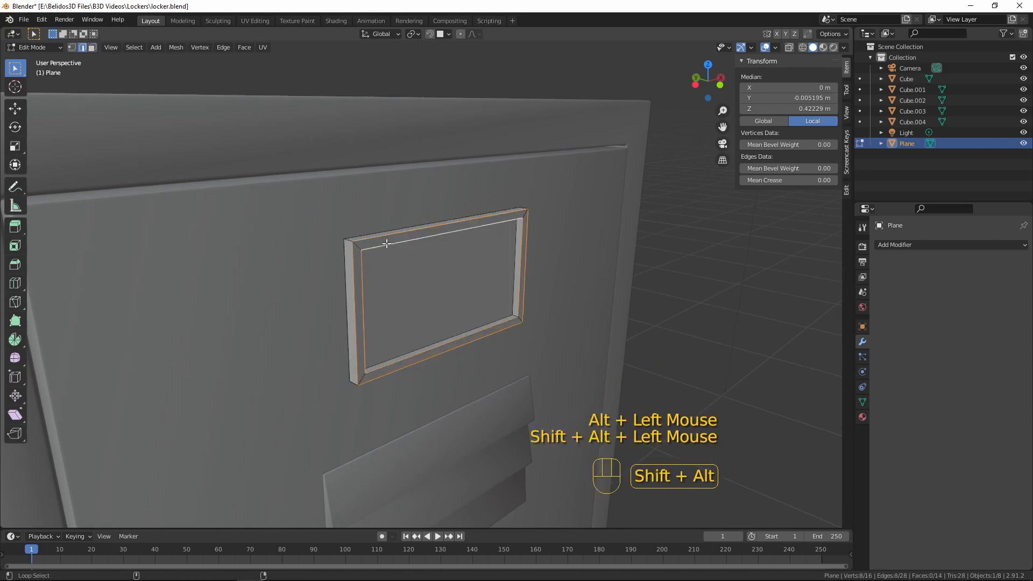
left_click(493, 280, "alt+shift")
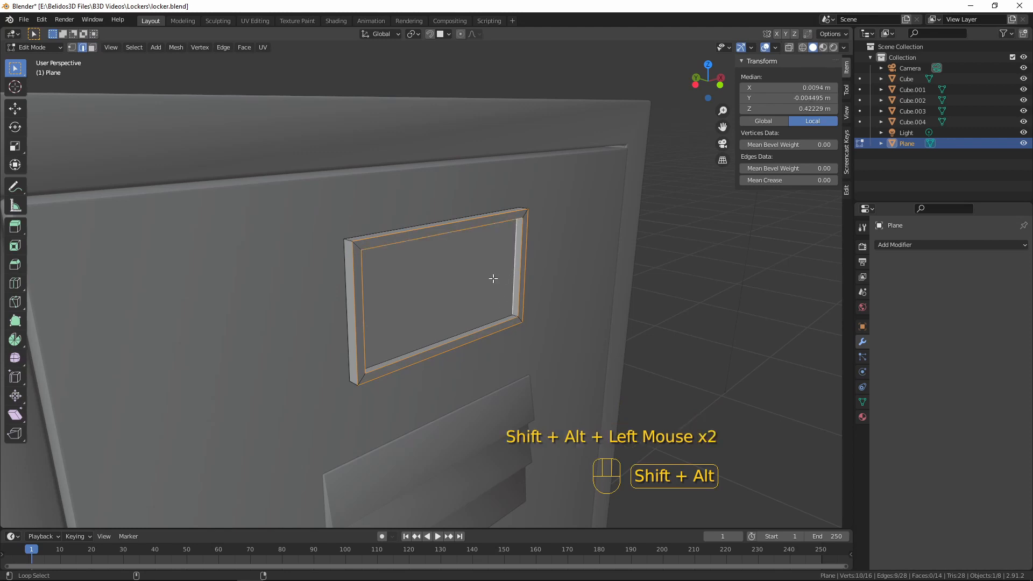
Add the four outer corner edges along the label frame's depth to the edge selection
middle_click_drag(445, 258, 473, 291)
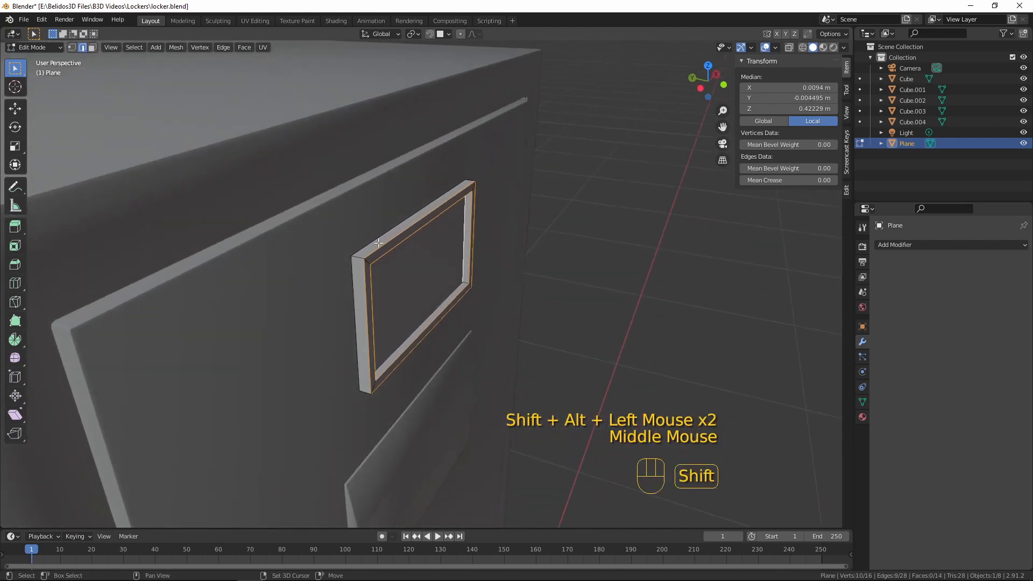
left_click(363, 255, "shift")
left_click(364, 393, "shift")
scroll(364, 392, "down", 2)
middle_click_drag(363, 393, 448, 311)
left_click(542, 346, "shift")
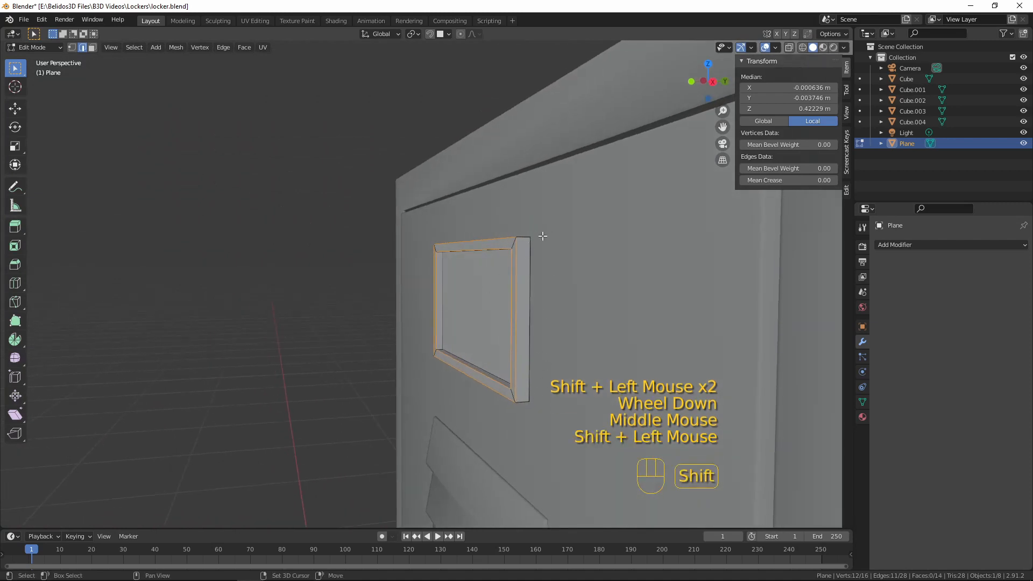
left_click(546, 391, "shift")
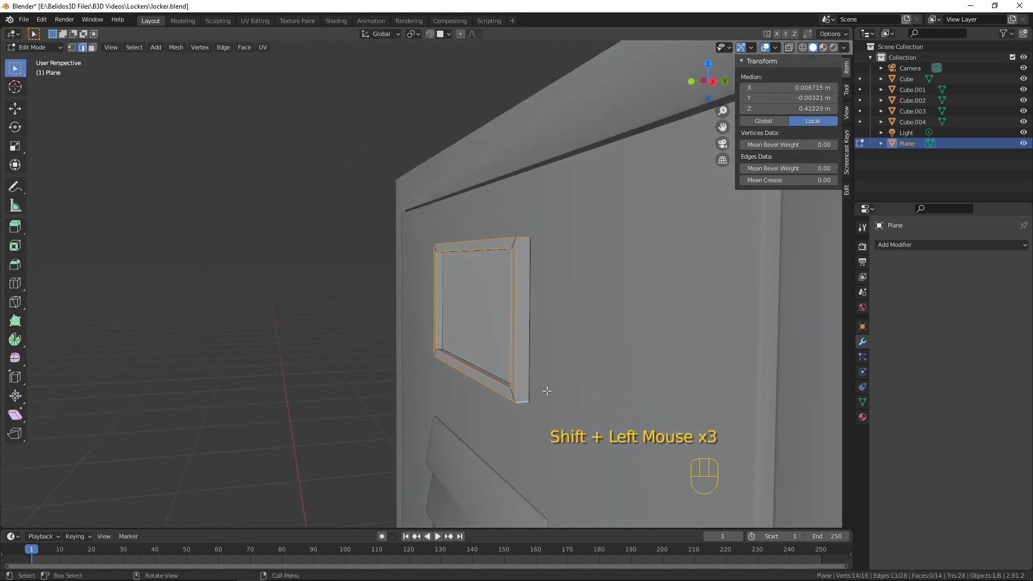
Add the remaining three edges around the floor of the label frame's recess to the selection
middle_click_drag(546, 390, 592, 328)
left_click(421, 279, "shift")
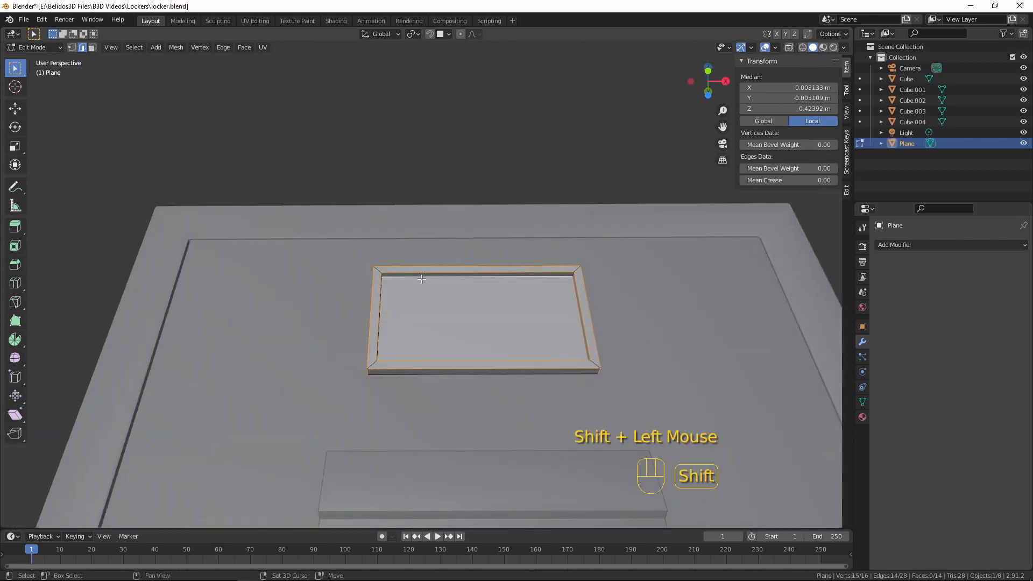
middle_click_drag(422, 278, 413, 379)
left_click(451, 337, "shift")
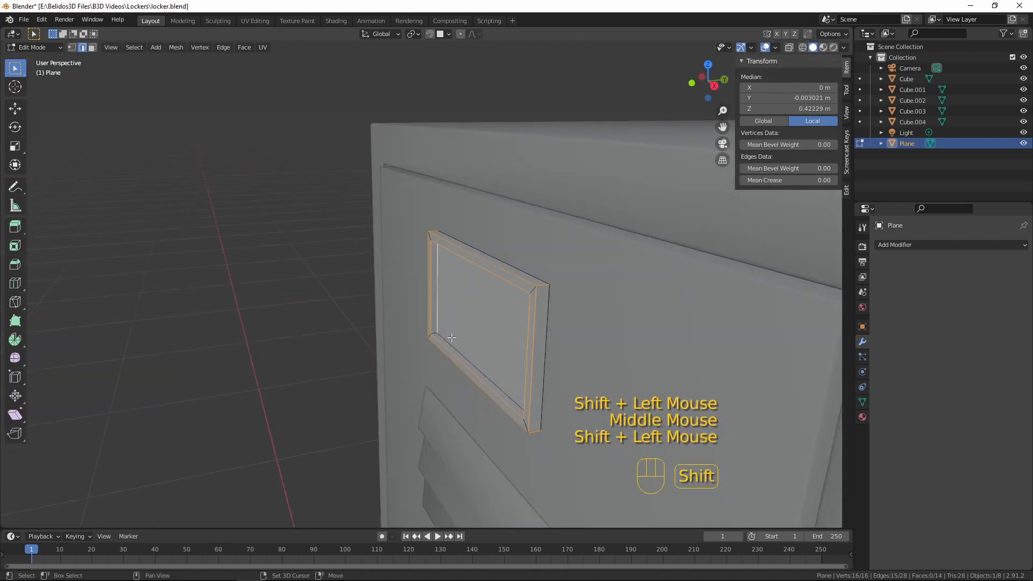
left_click(452, 337, "shift")
middle_click_drag(452, 338, 599, 325)
left_click(462, 380, "shift")
scroll(601, 347, "up", 3)
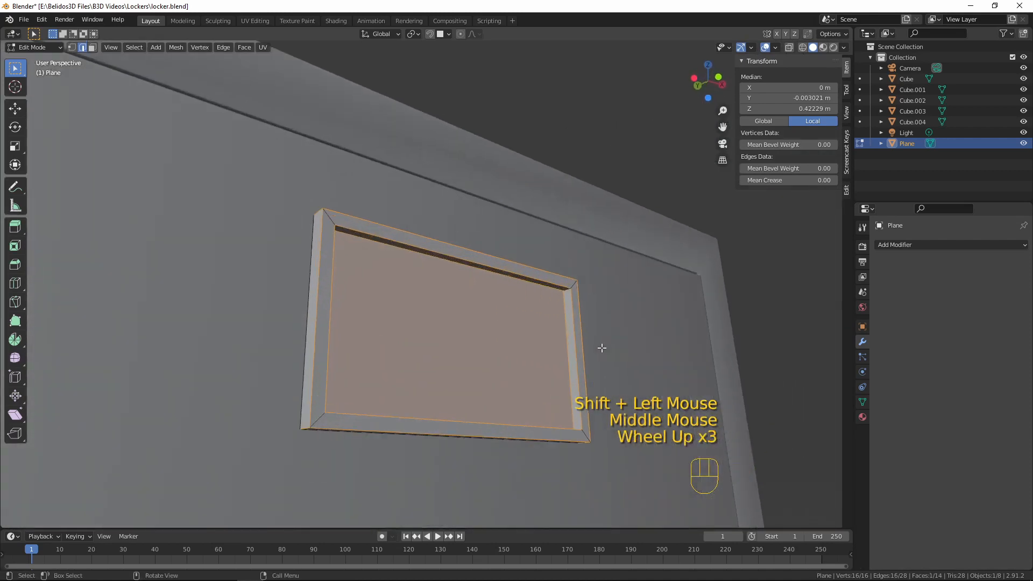
Bevel the selected label frame edges with a width of about 0.0006 m
key("ctrl+b")
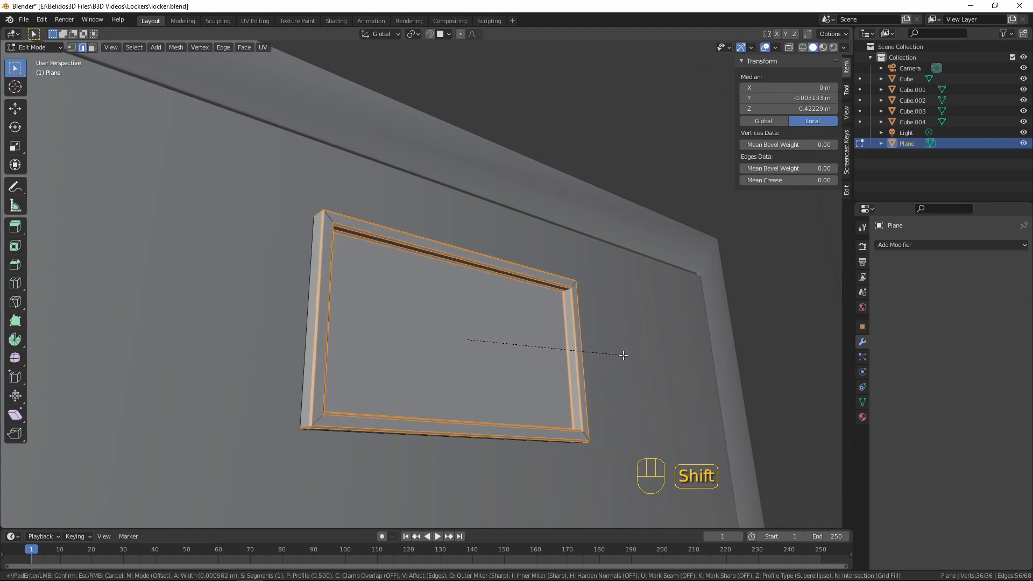
left_click(623, 355)
right_click(623, 355, "shift")
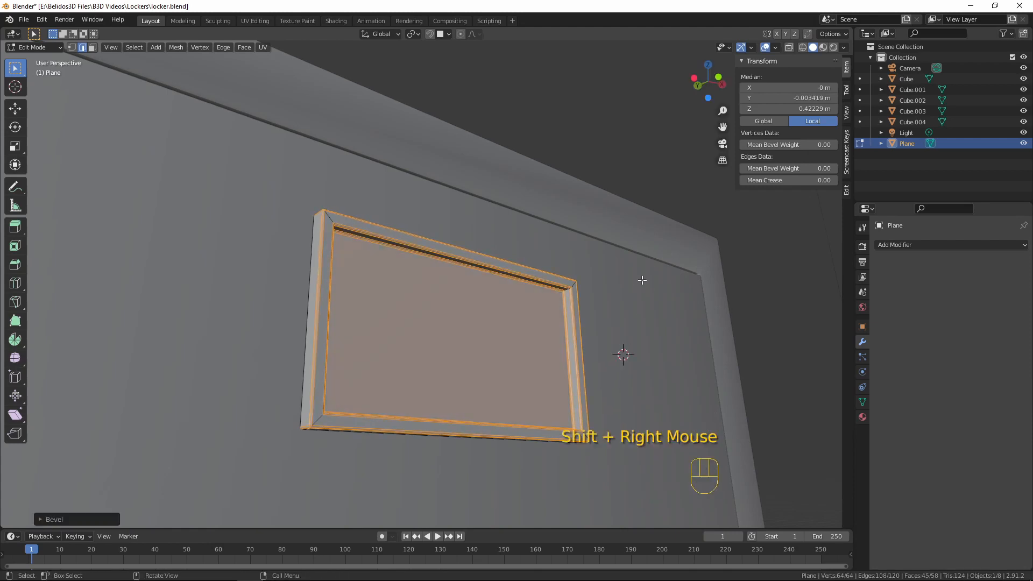
Return to Object Mode, shade the label plate smooth and enable Auto Smooth at 30°
key("Tab")
scroll(610, 286, "down", 2)
middle_click_drag(610, 285, 451, 305)
right_click(451, 305)
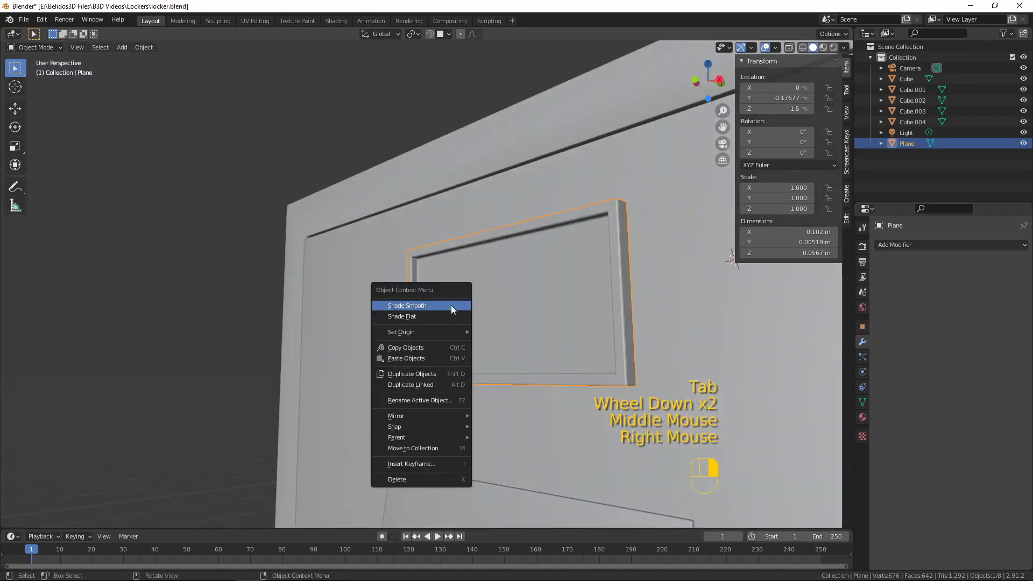
left_click(862, 401)
left_click(937, 444)
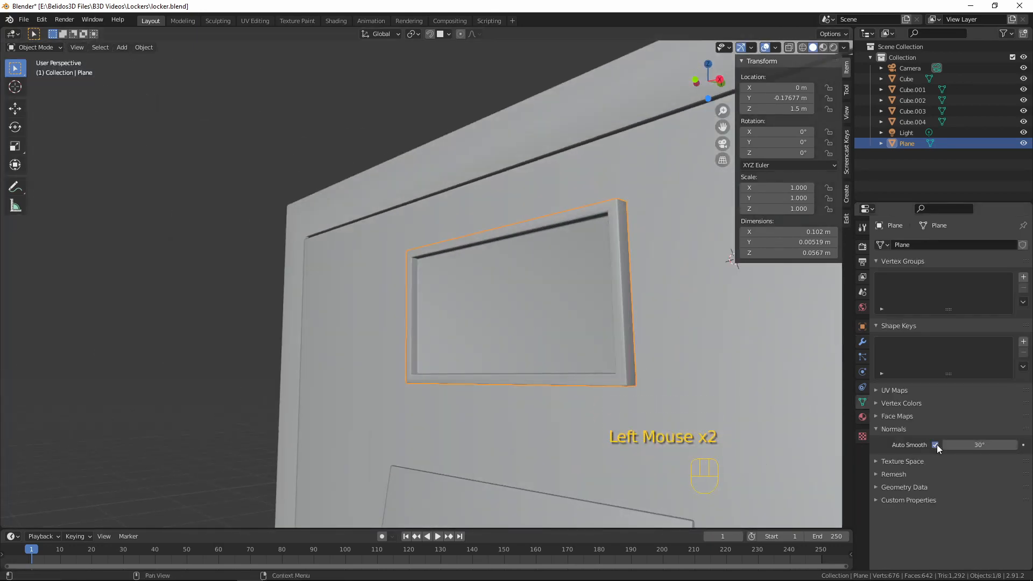
Deselect everything and examine the label plate and vents on the upper door, ending in front view
key("a")
key("a")
key("a")
middle_click_drag(513, 334, 422, 316)
scroll(458, 313, "down", 8)
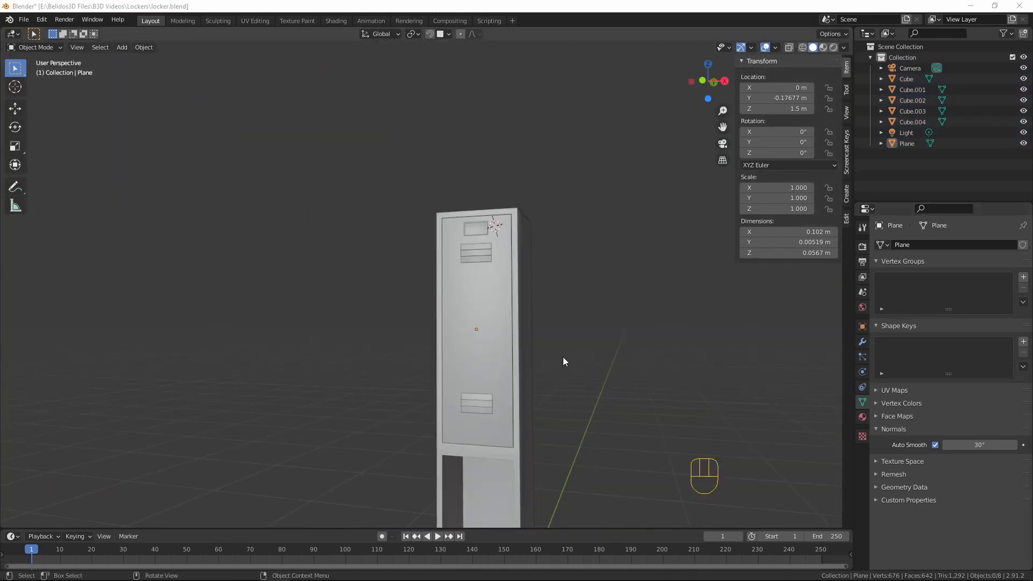
mouse_move(541, 321)
middle_mouse_down()
mouse_move(576, 331)
mouse_move(551, 321)
mouse_move(564, 312)
mouse_move(550, 314)
middle_mouse_up()
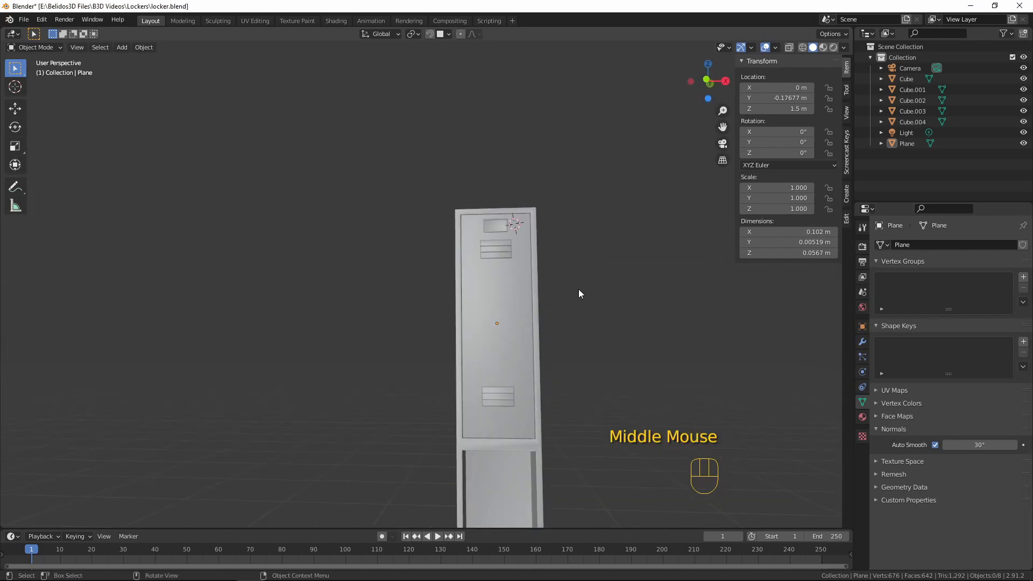
key("KP_1")
scroll(468, 333, "up", 6)
middle_click_drag(445, 305, 536, 316, "shift")
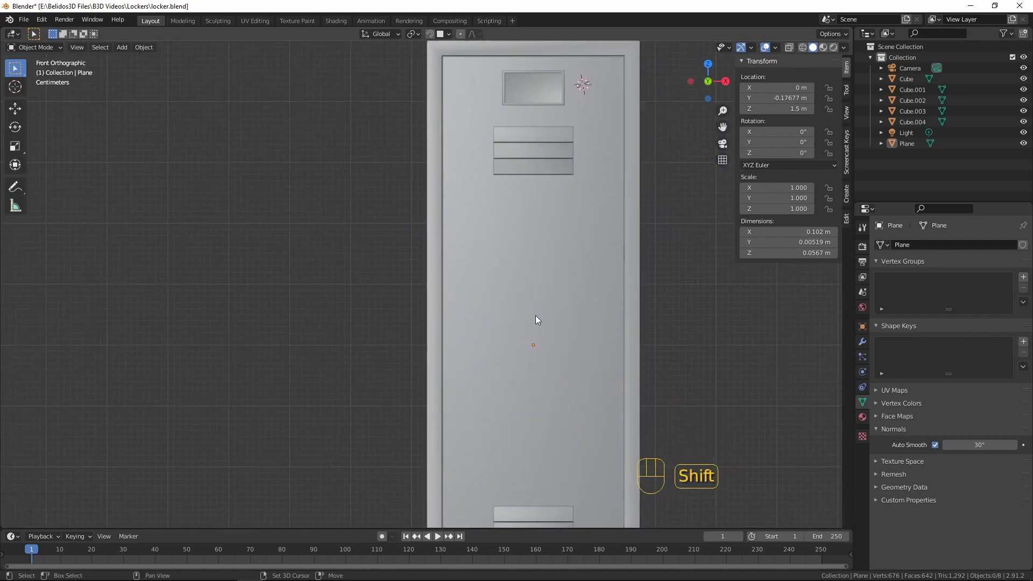
Select the upper door and snap the 3D cursor to it
left_click(536, 344)
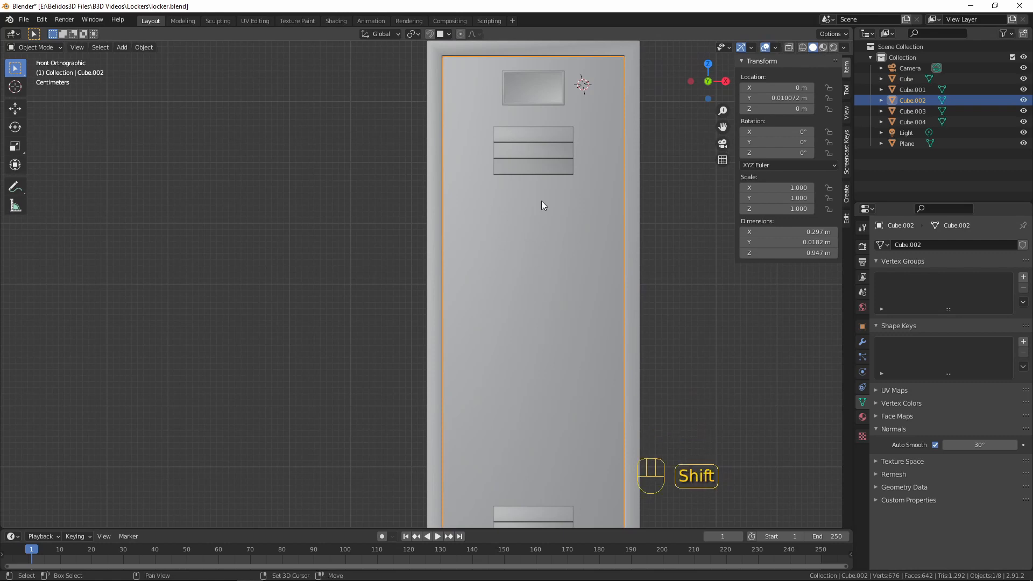
left_click(535, 335)
left_click(512, 348)
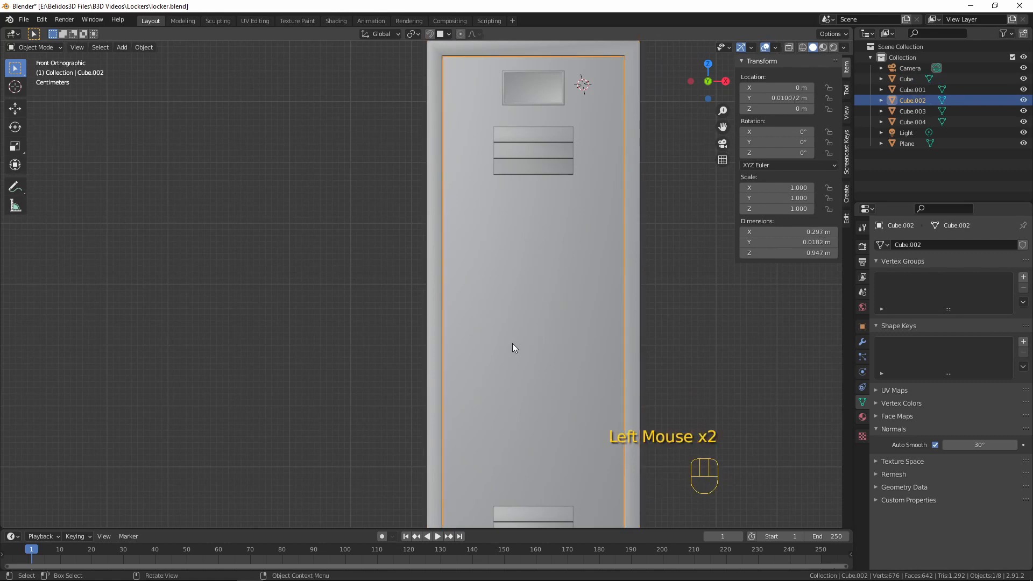
key("shift+s")
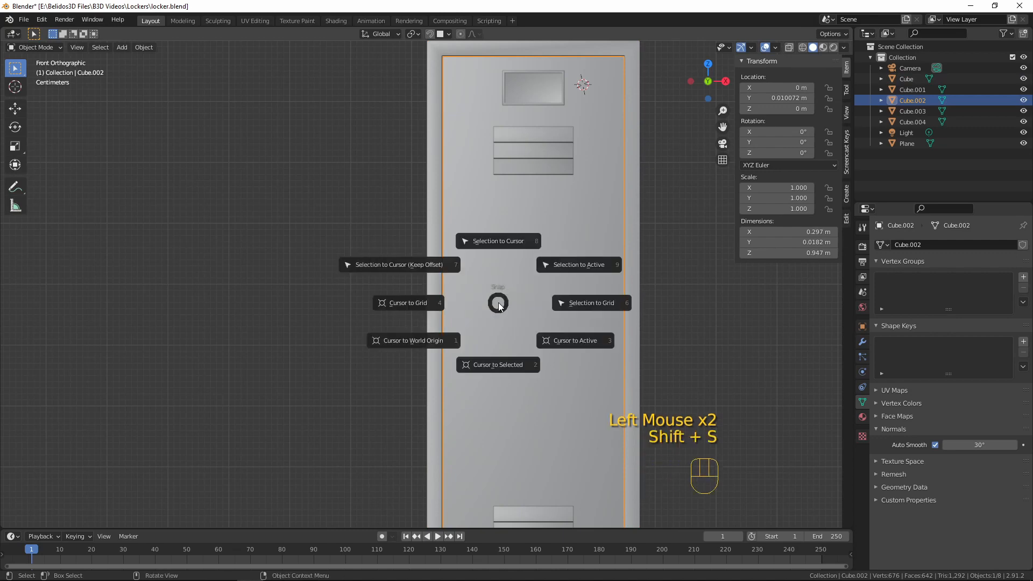
left_click(504, 370)
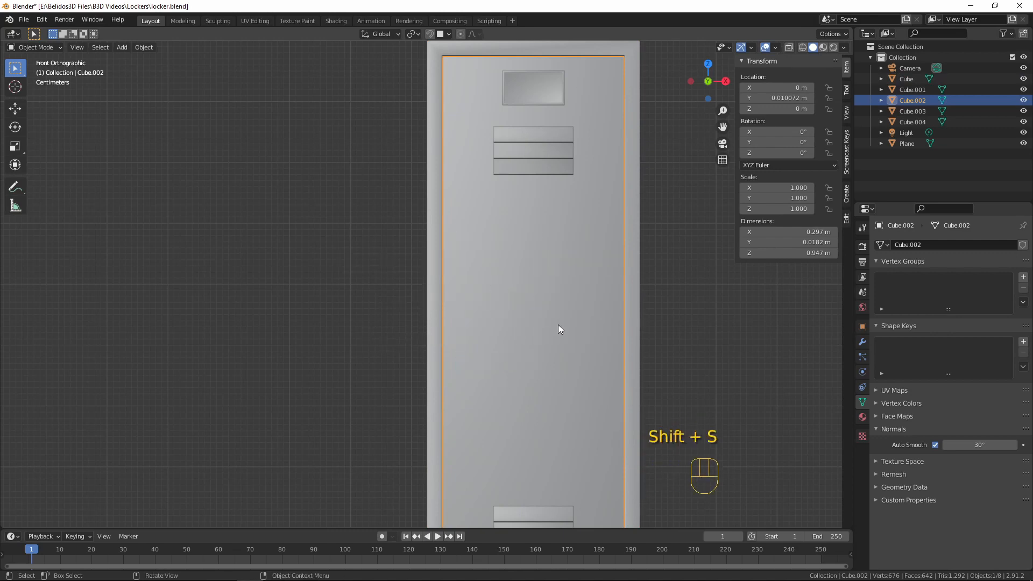
Select the upper door's lower vent in Object Mode and snap the 3D cursor to it
scroll(559, 329, "down", 4)
middle_click_drag(558, 339, 473, 364)
left_click(476, 360)
key("Tab")
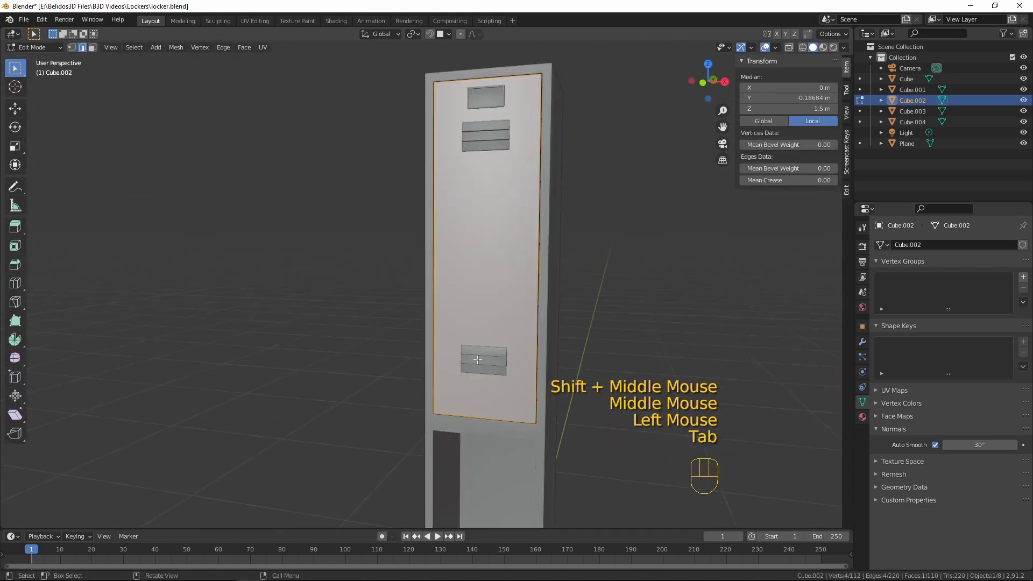
key("Tab")
left_click(477, 359)
scroll(636, 308, "up", 2)
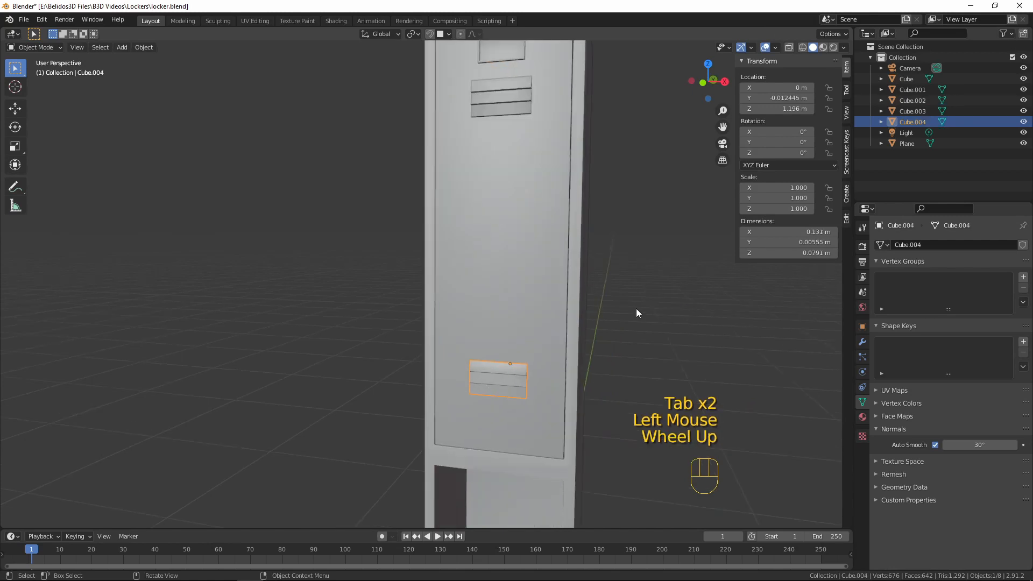
scroll(636, 310, "up", 1)
key("shift+s")
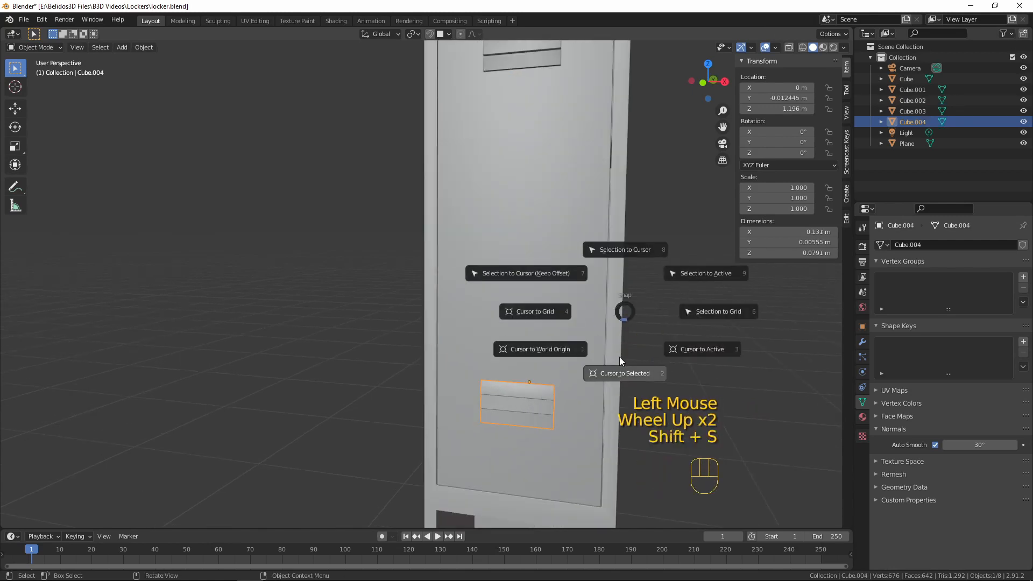
left_click(621, 370)
Add a cube at the 3D cursor on the upper door's lower vent and enter Edit Mode on it
key("KP_1")
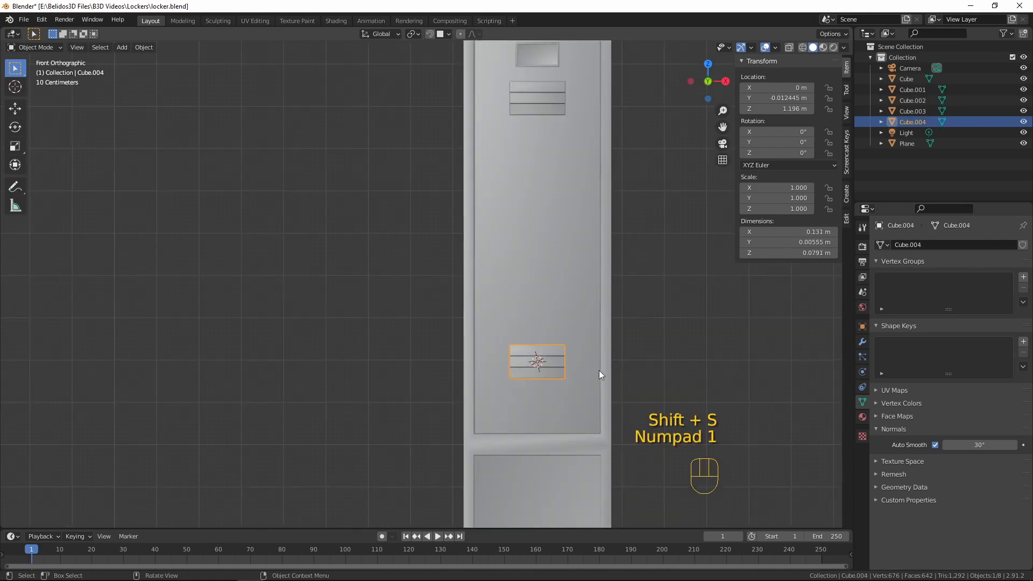
middle_click_drag(599, 370, 471, 325)
key("KP_1")
scroll(577, 366, "up", 3)
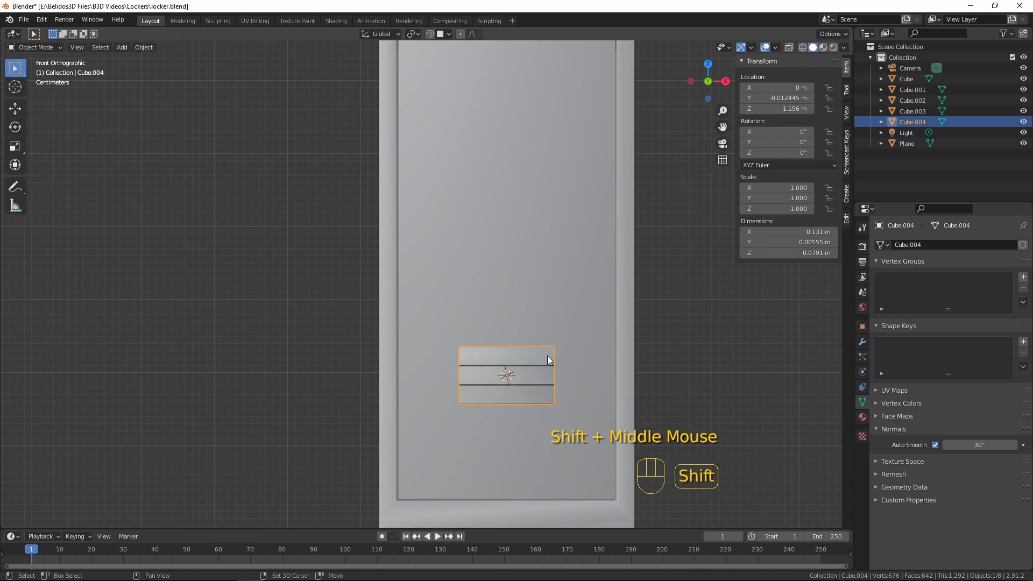
key("shift+a")
mouse_move(548, 356)
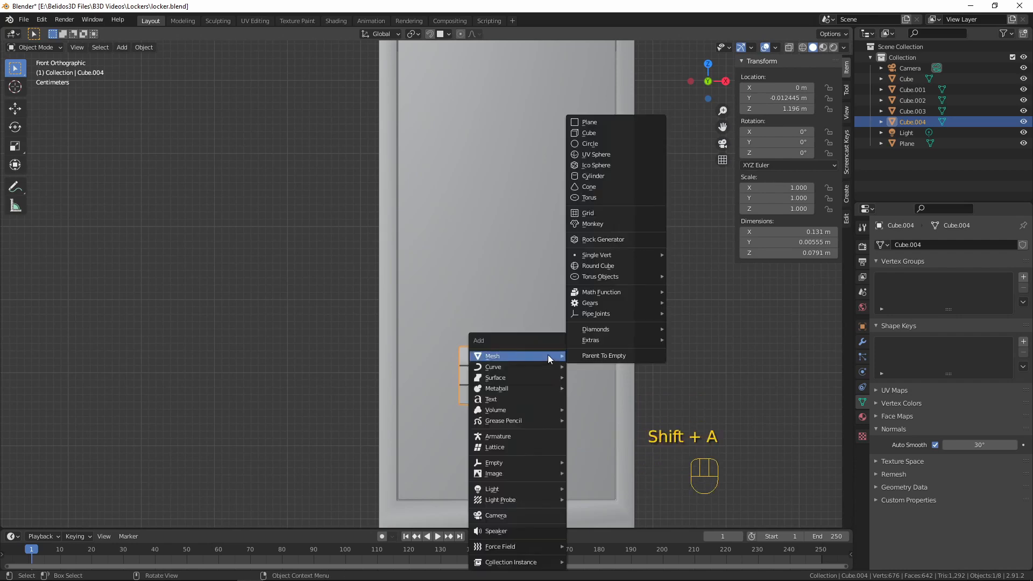
left_click(617, 129)
scroll(575, 286, "down", 10)
key("Tab")
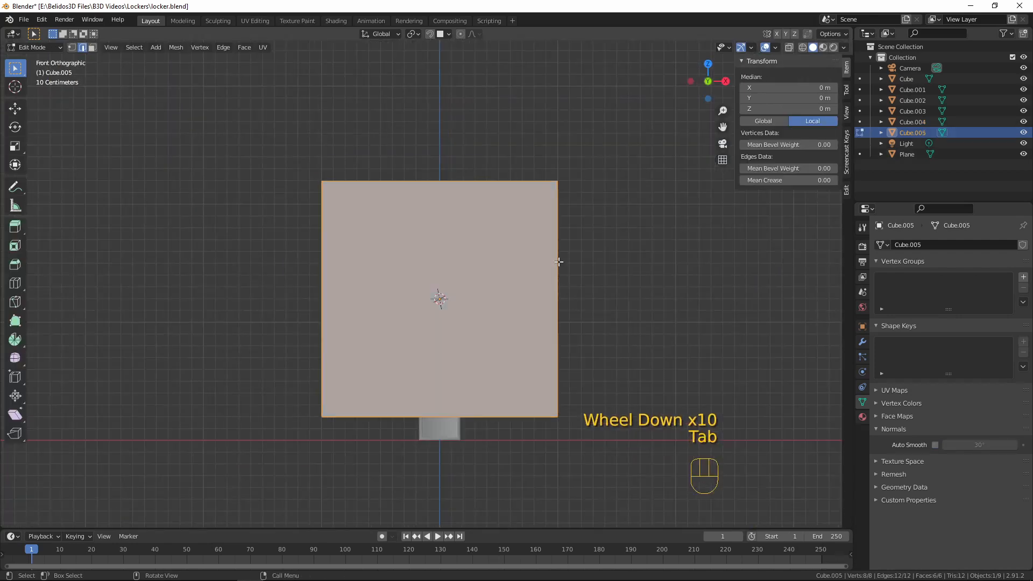
Scale the cube down to about 0.08 and move it along Y about 0.29 m out in front of the door
scroll(558, 260, "up", 2)
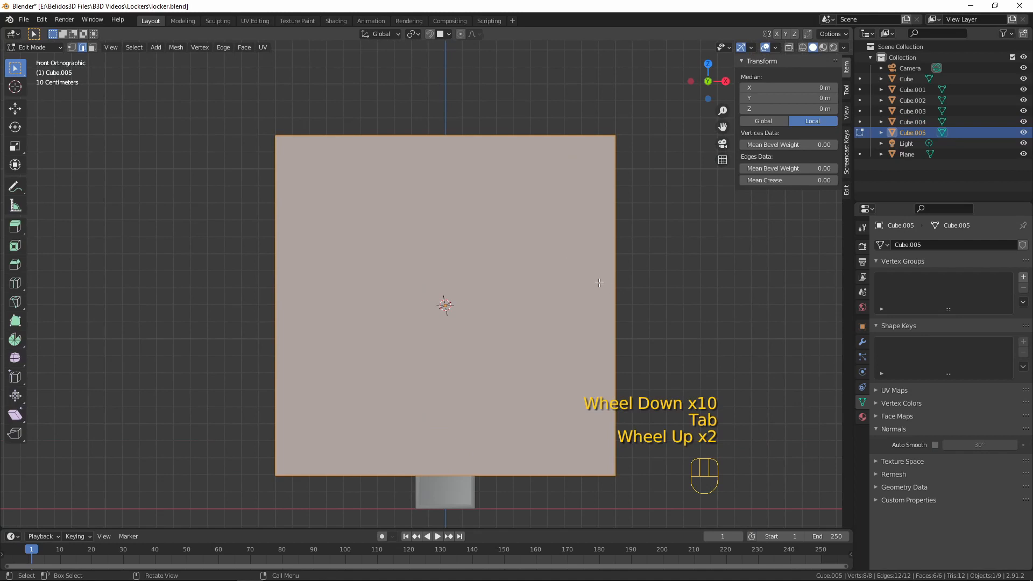
key("s")
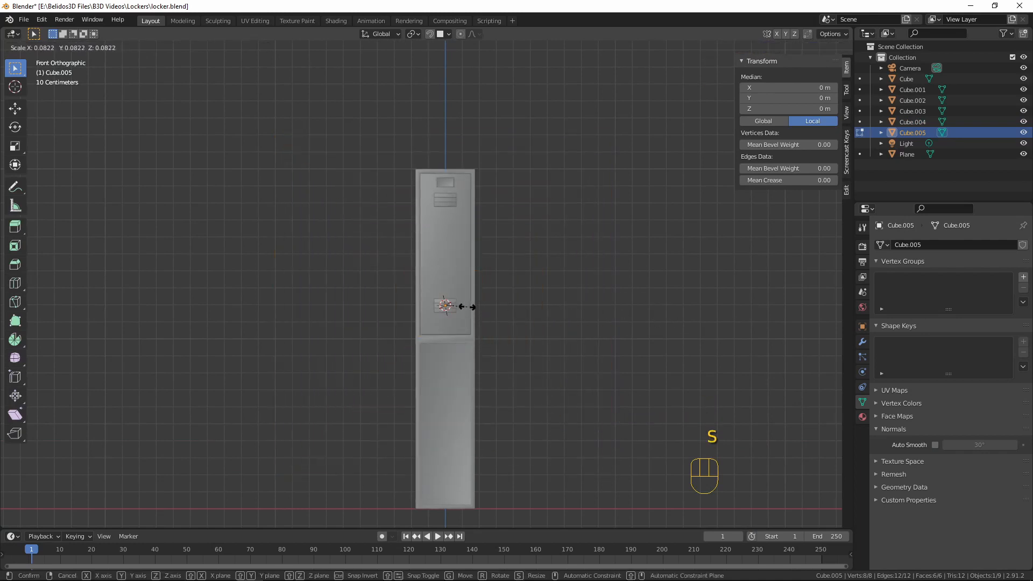
left_click(464, 307)
middle_click_drag(463, 307, 495, 340)
key("g")
key("y")
left_click(349, 345)
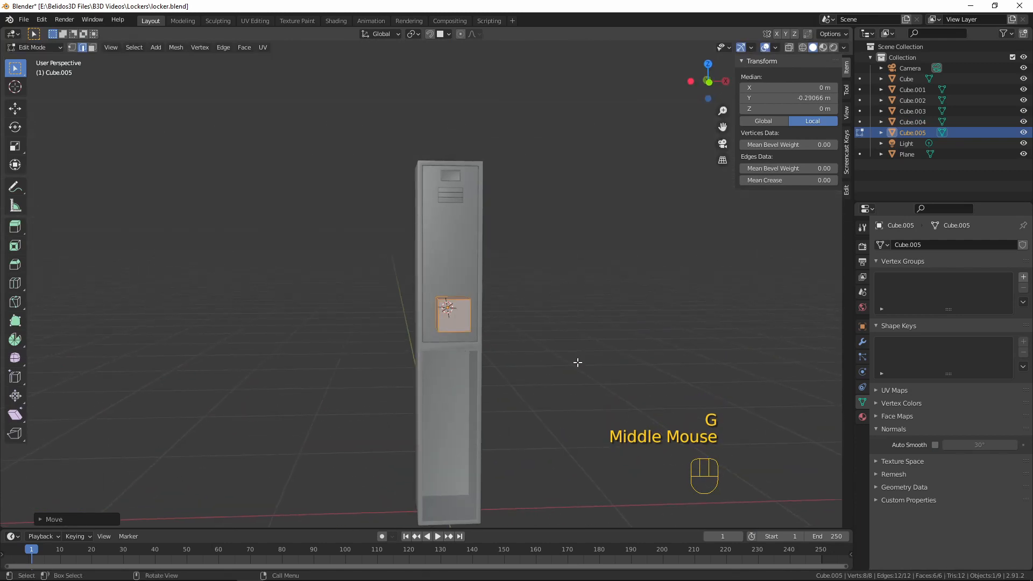
Shrink the cube again and move it in front view near the door's left edge, about -0.117 m in X and 0.415 m in Z
key("s")
left_click(496, 335)
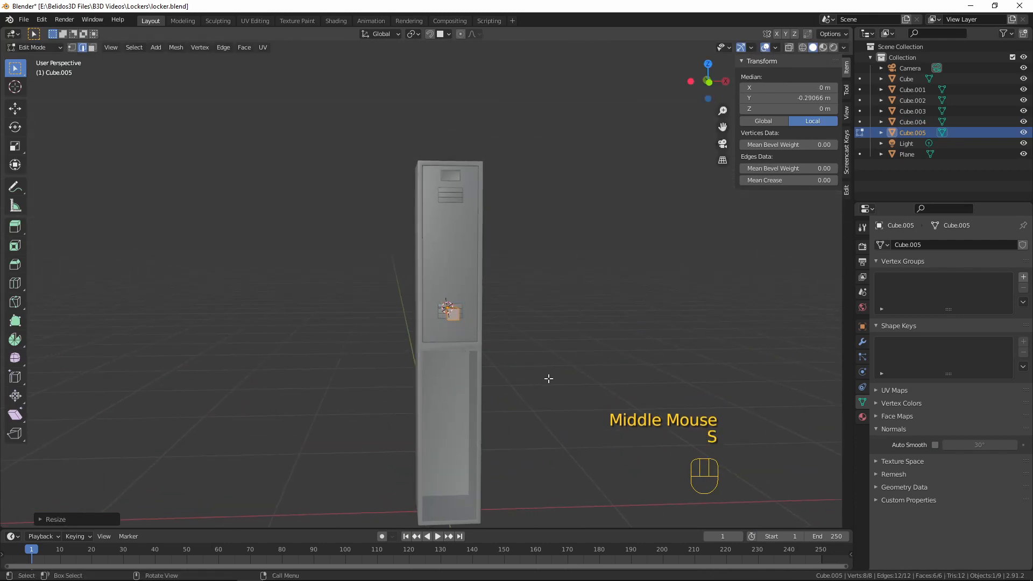
key("KP_1")
scroll(547, 376, "up", 5)
middle_click_drag(561, 399, 503, 411, "shift")
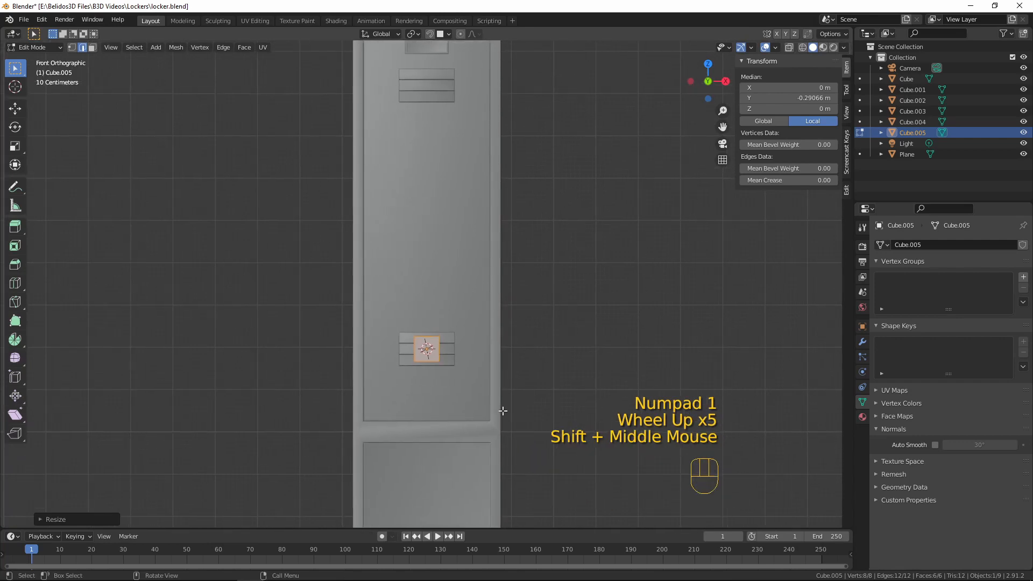
key("g")
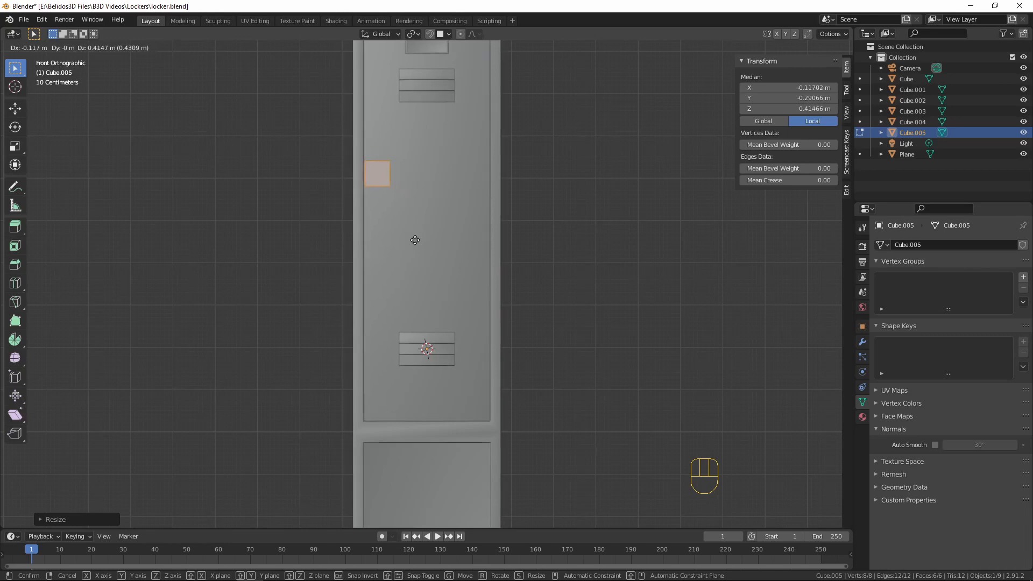
left_click(421, 238)
Scale the cube down uniformly to a small block about 0.021 m wide beside the upper door's left edge
key("s")
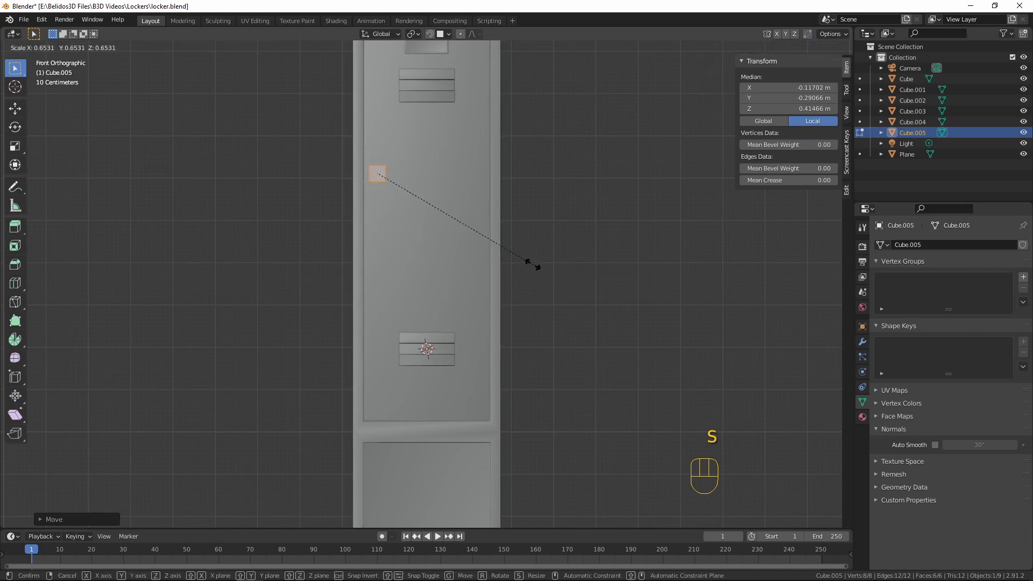
left_click(522, 256)
middle_click_drag(503, 224, 515, 279, "shift")
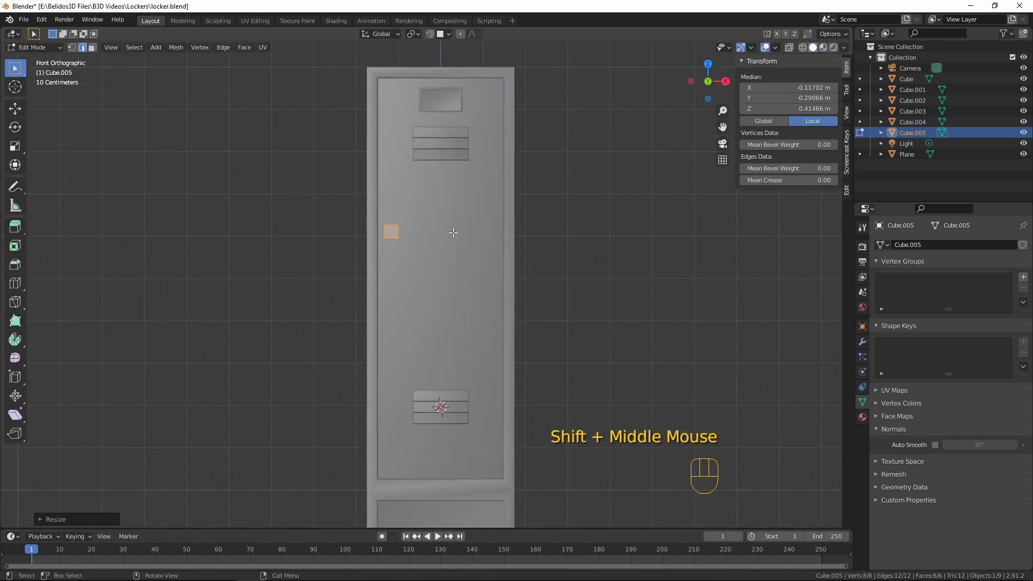
key("KP_Decimal")
scroll(451, 235, "down", 8)
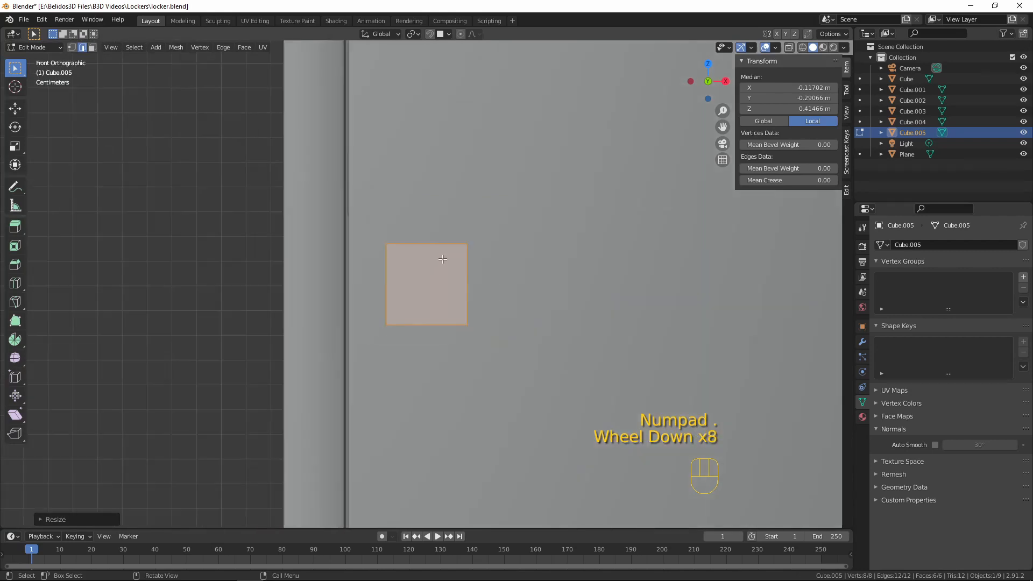
middle_click_drag(433, 275, 468, 310)
key("KP_1")
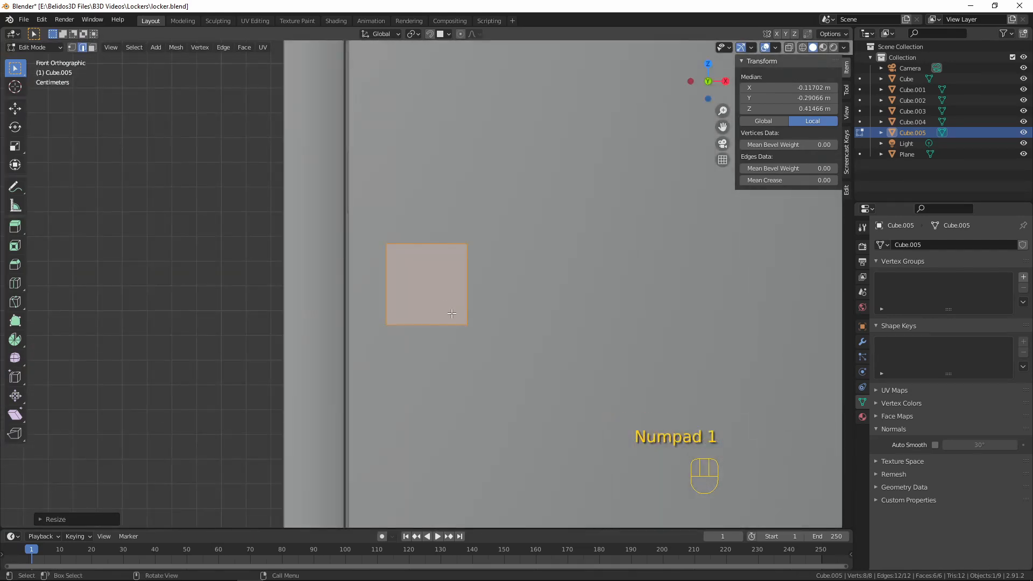
scroll(538, 334, "down", 4)
scroll(538, 333, "down", 5)
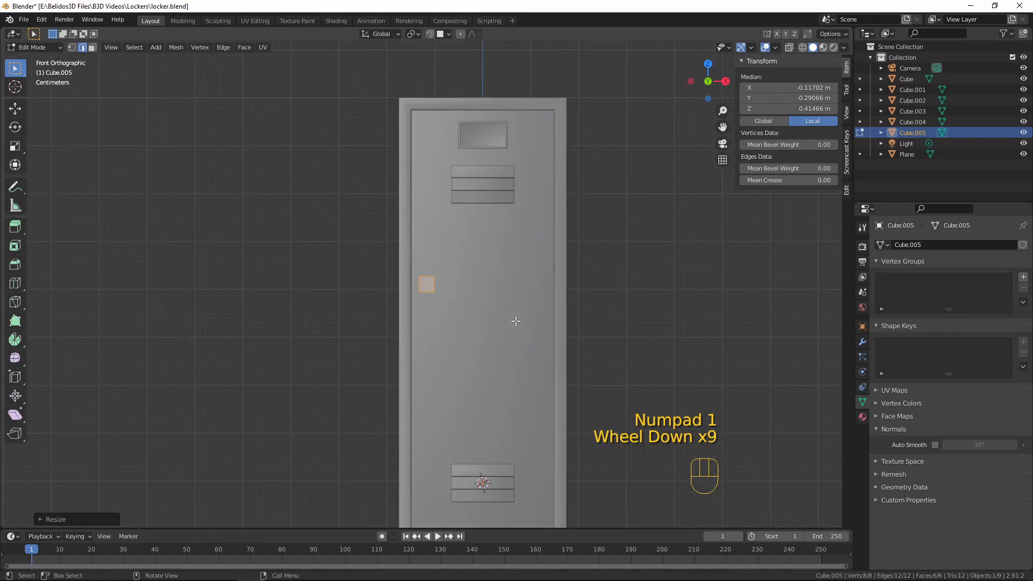
scroll(514, 335, "up", 2)
key("s")
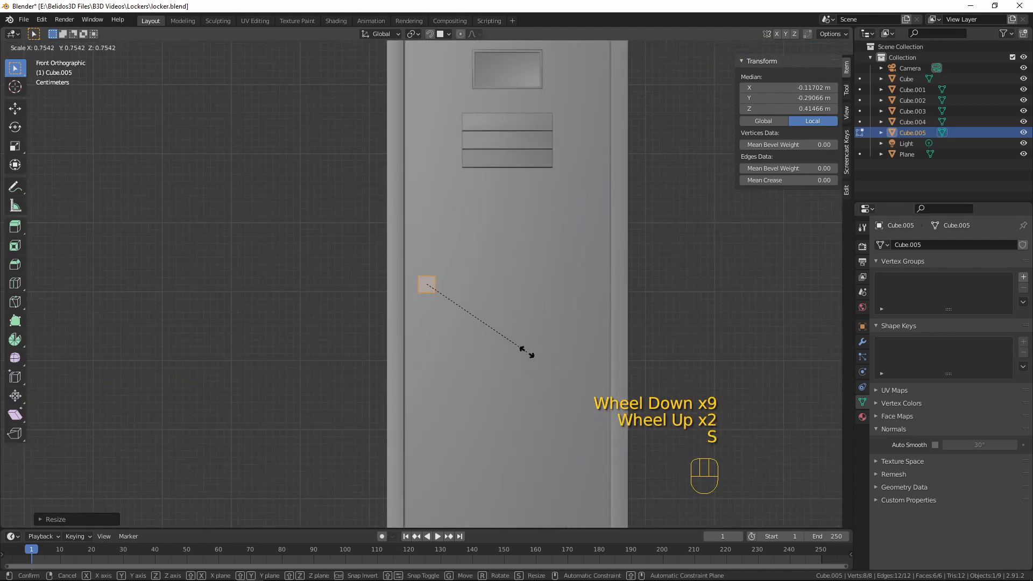
left_click(514, 347)
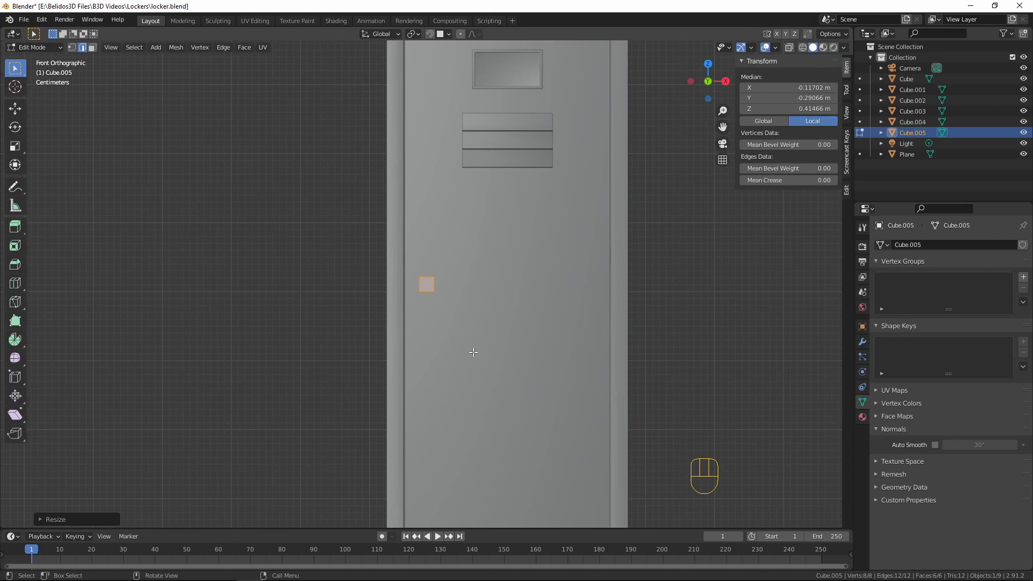
Stretch the small block along Z into an upright handle bar about 0.13 m tall
key("s")
key("z")
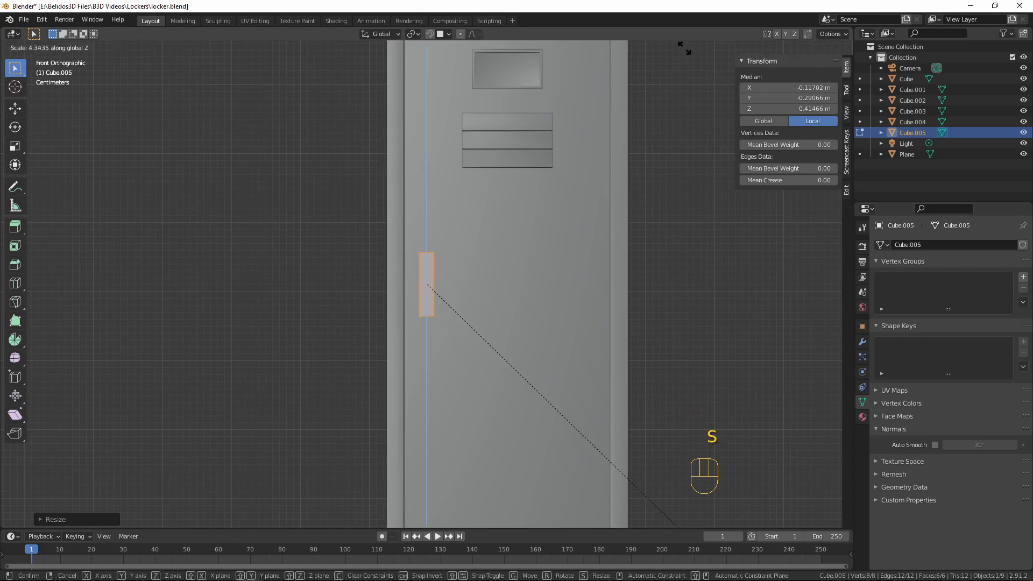
left_click(688, 538)
scroll(652, 203, "down", 3)
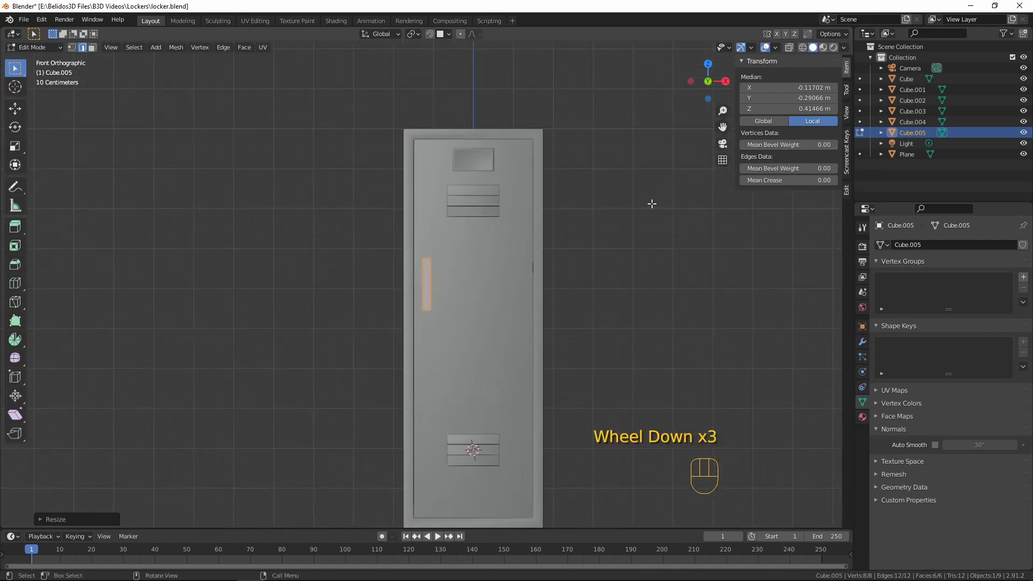
Flatten the handle bar along Y to about 0.0056 m thick
scroll(639, 215, "down", 2)
middle_click_drag(639, 215, 539, 236)
scroll(538, 235, "up", 5)
scroll(538, 235, "up", 2)
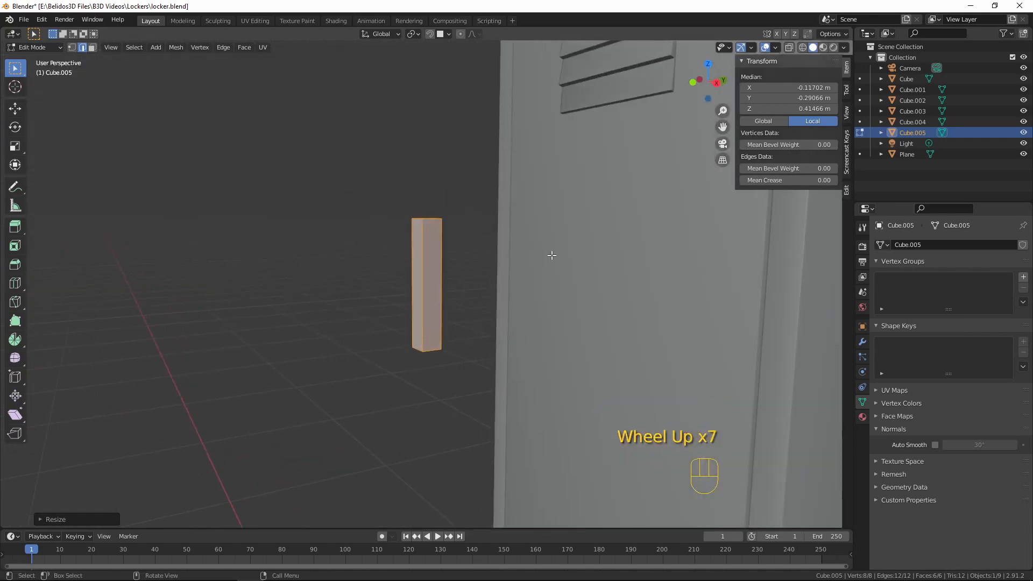
key("s")
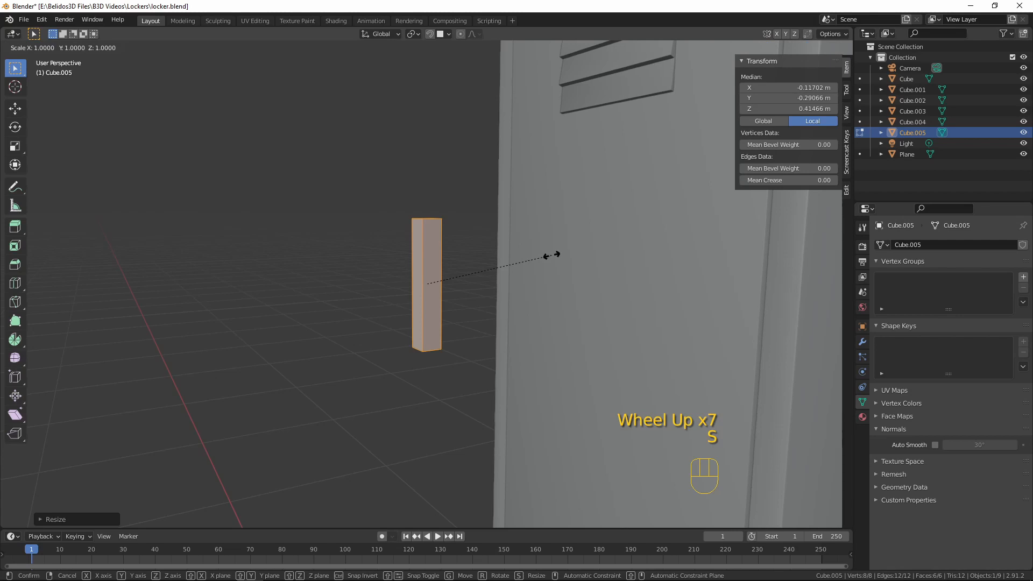
key("y")
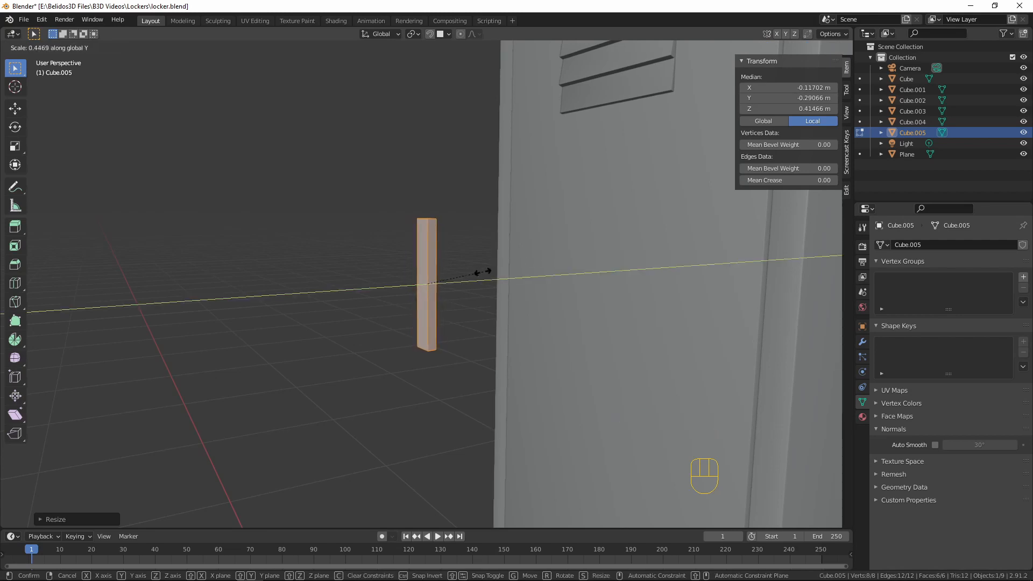
left_click(458, 274)
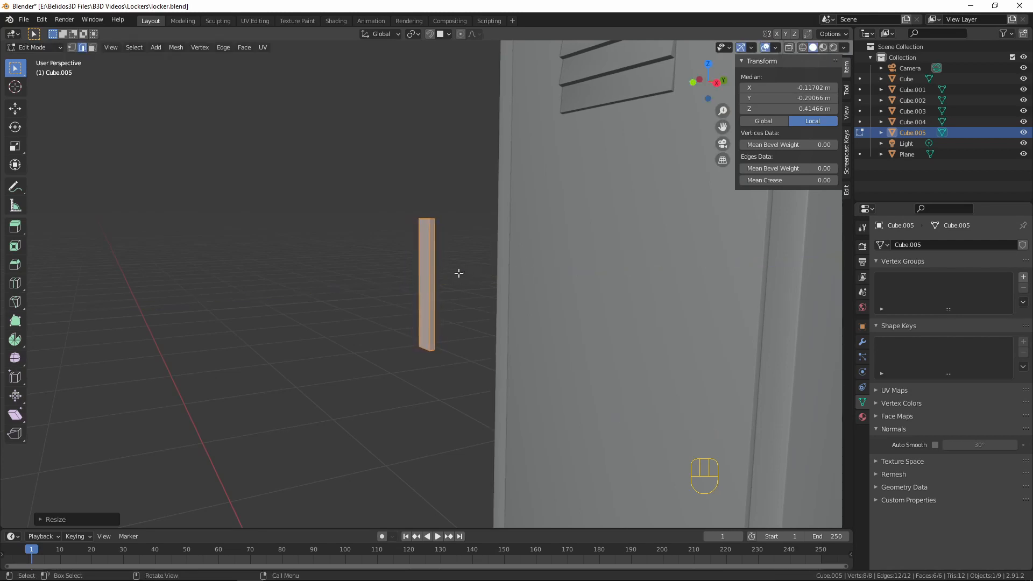
Add two evenly spaced horizontal loop cuts across the handle bar
scroll(390, 272, "up", 2)
middle_click_drag(389, 272, 436, 273)
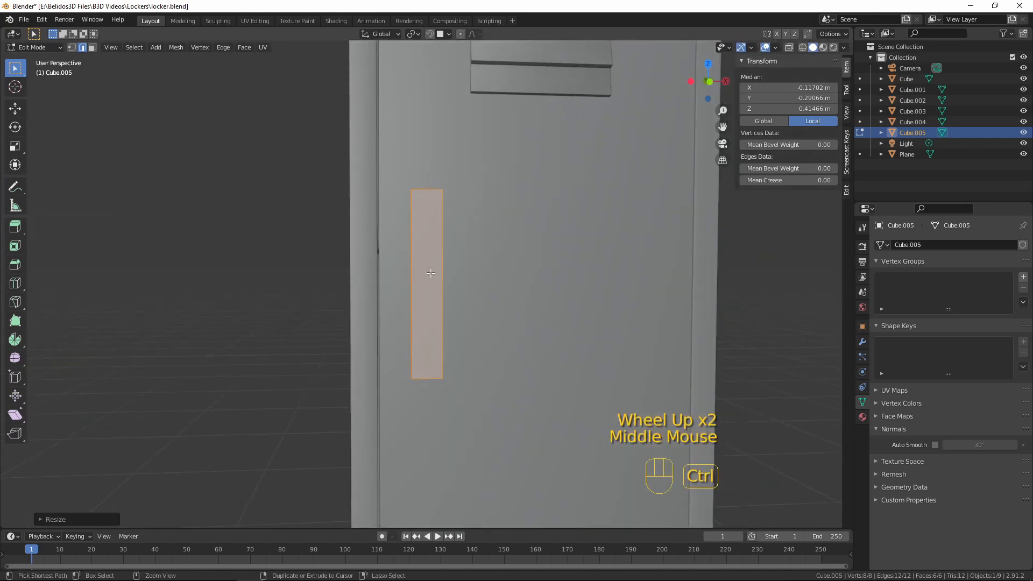
key("ctrl+r")
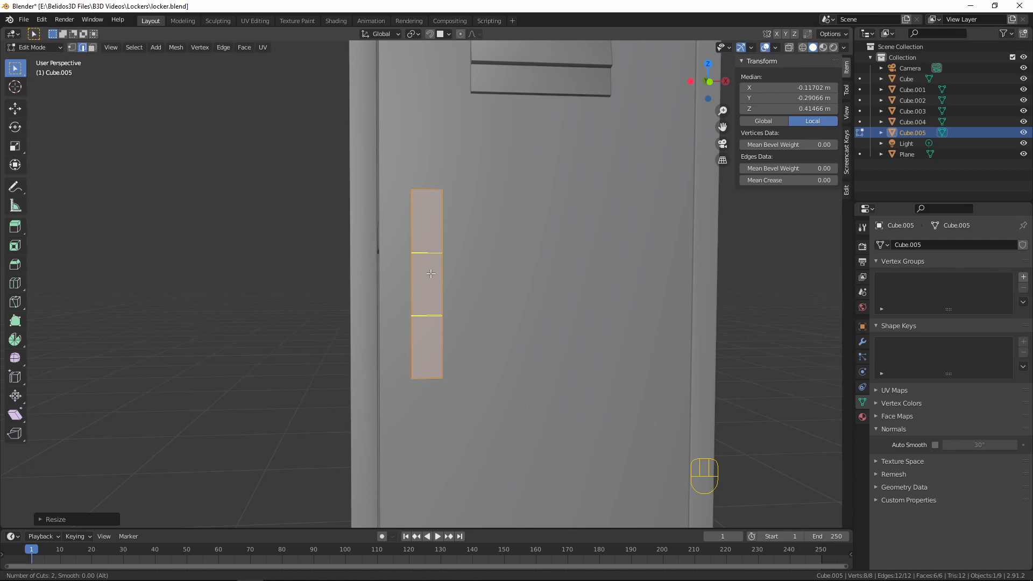
left_click(431, 274)
left_click(431, 273)
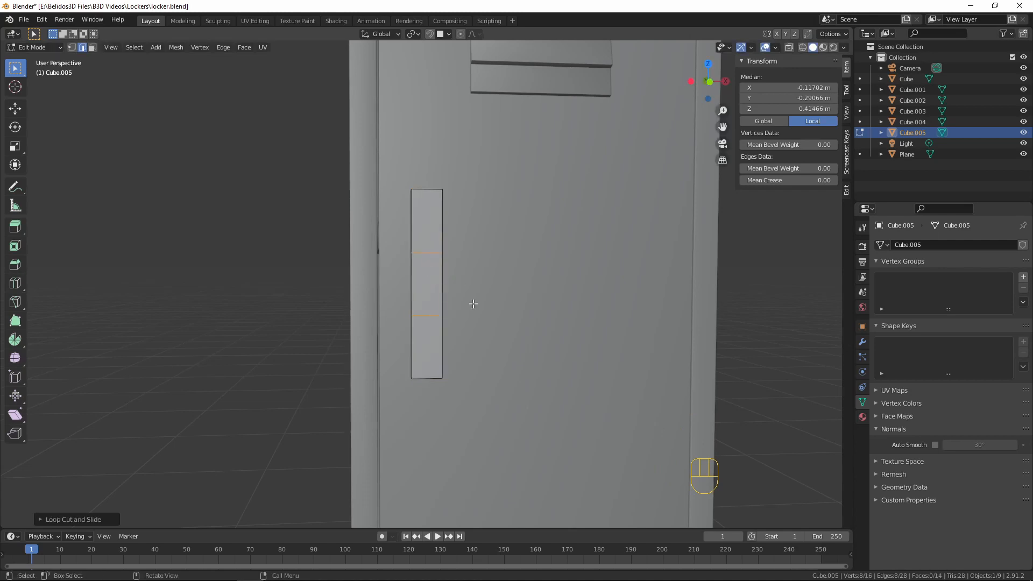
Scale the two new loops along X to about 0.79 to narrow the handle's middle
key("KP_1")
key("s")
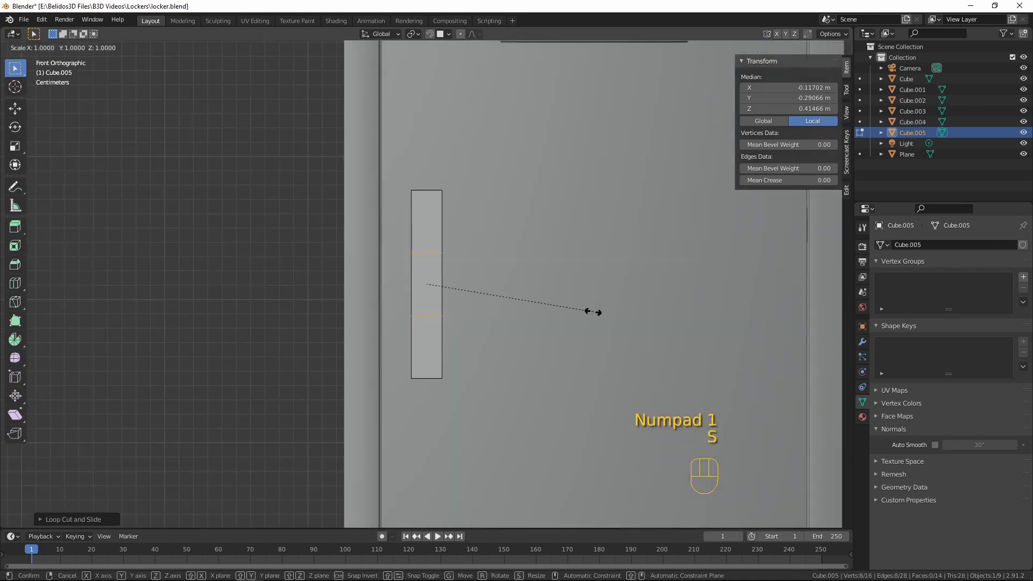
key("x")
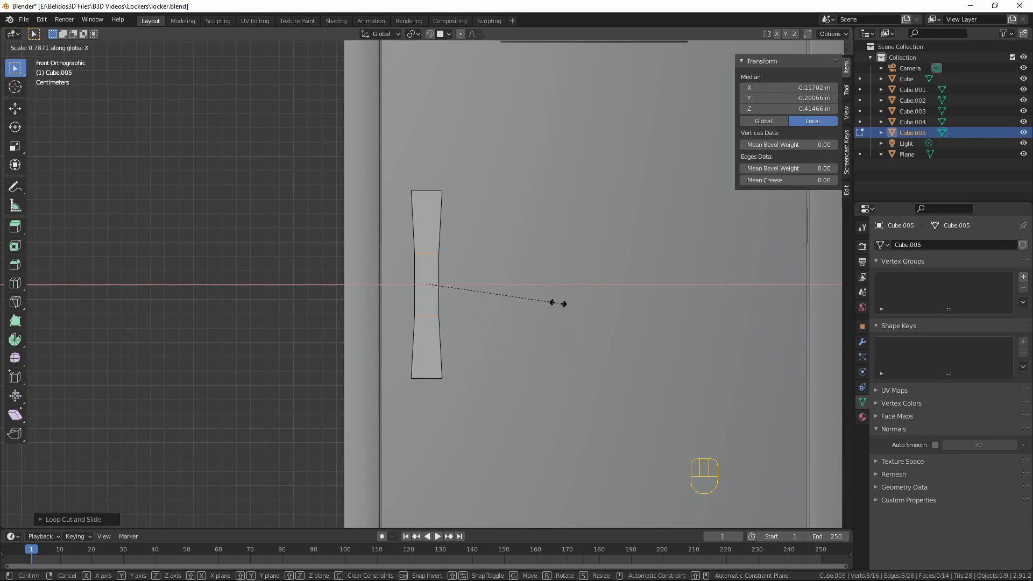
left_click(558, 303)
Bevel all the handle's outer edges, excluding the two cross loops, with 2 segments at about 0.0006 m, and return to Object Mode
middle_click_drag(565, 286, 472, 179)
scroll(512, 291, "up", 3)
scroll(513, 291, "up", 1)
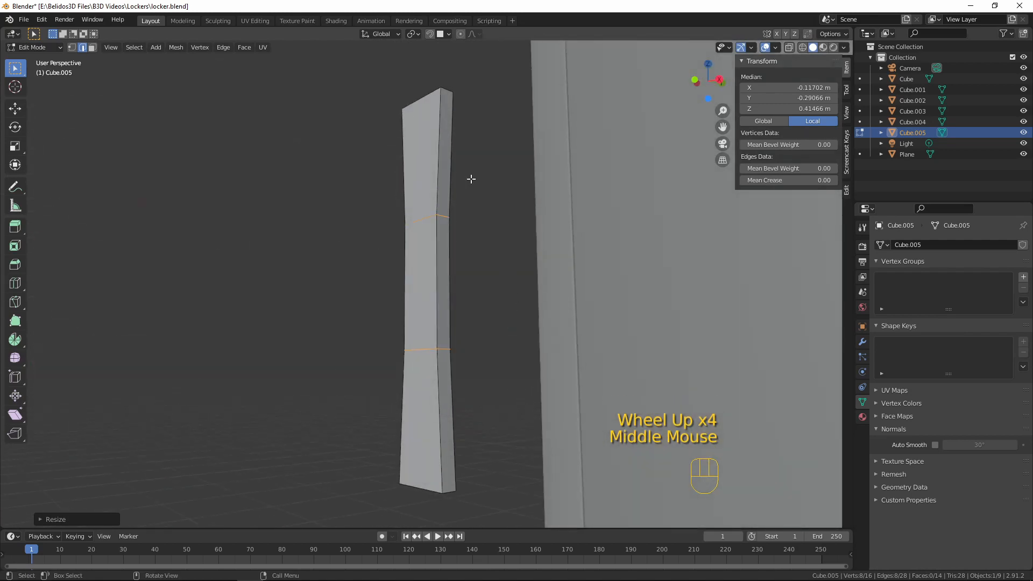
left_click(446, 117, "alt")
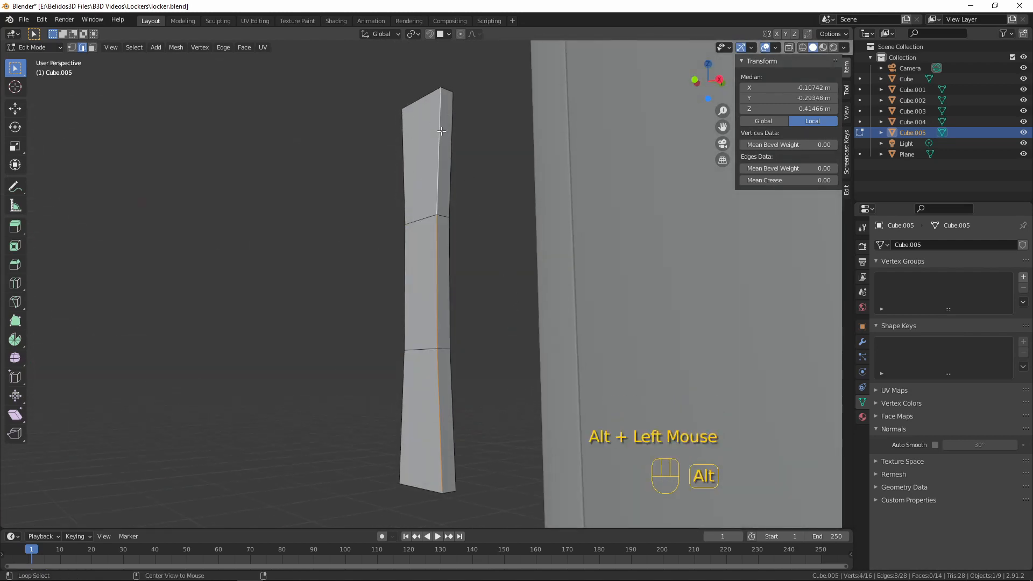
left_click(404, 148, "alt+shift")
left_click(422, 96, "alt+shift")
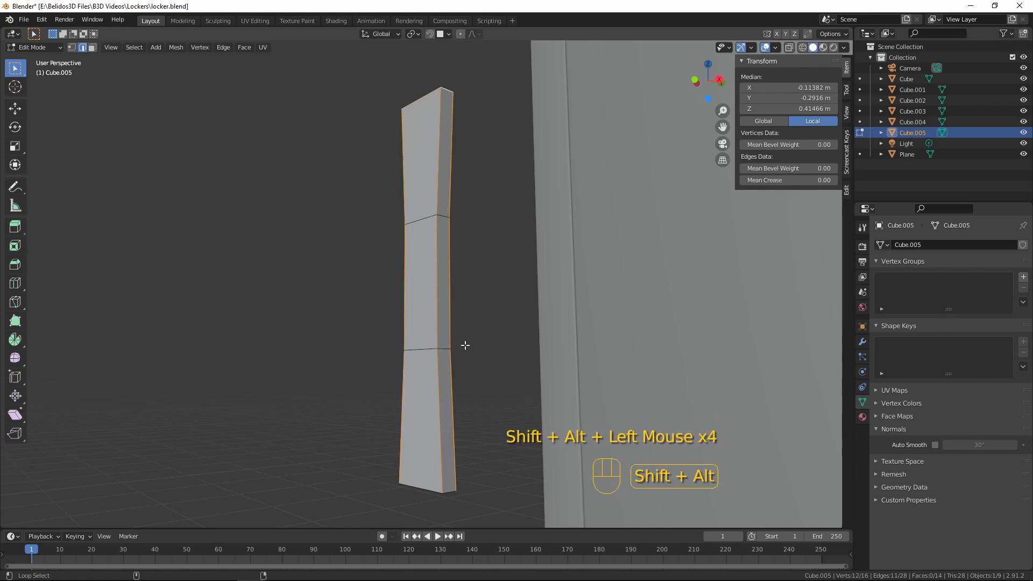
scroll(449, 487, "down", 1)
middle_click_drag(450, 457, 619, 398)
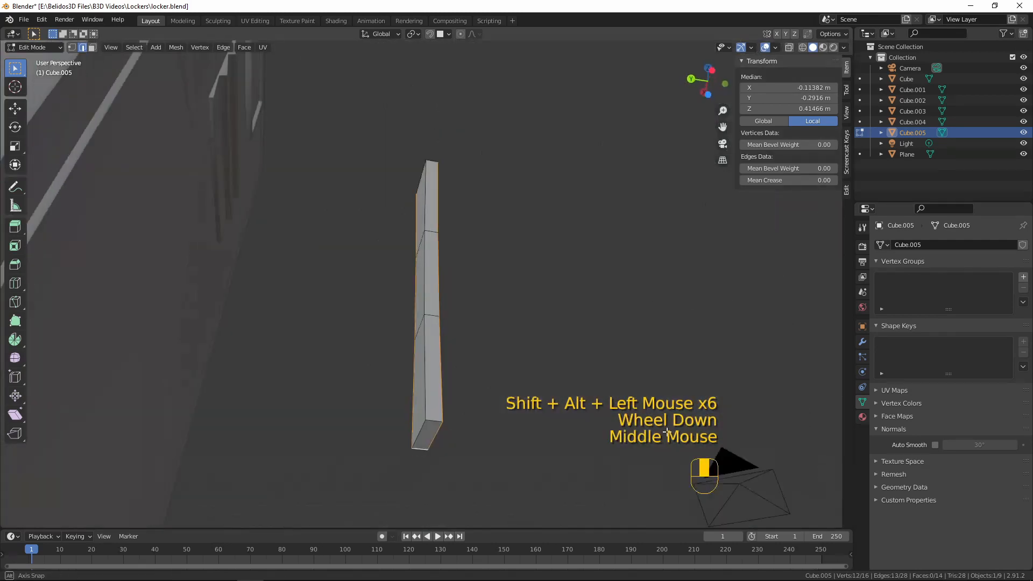
left_click(412, 328, "alt+shift")
left_click(411, 344, "alt+shift")
left_click(421, 446, "alt+shift")
left_click(440, 437, "alt+shift")
left_click(433, 268, "alt+shift")
middle_click_drag(433, 268, 482, 327)
left_click(422, 156, "alt+shift")
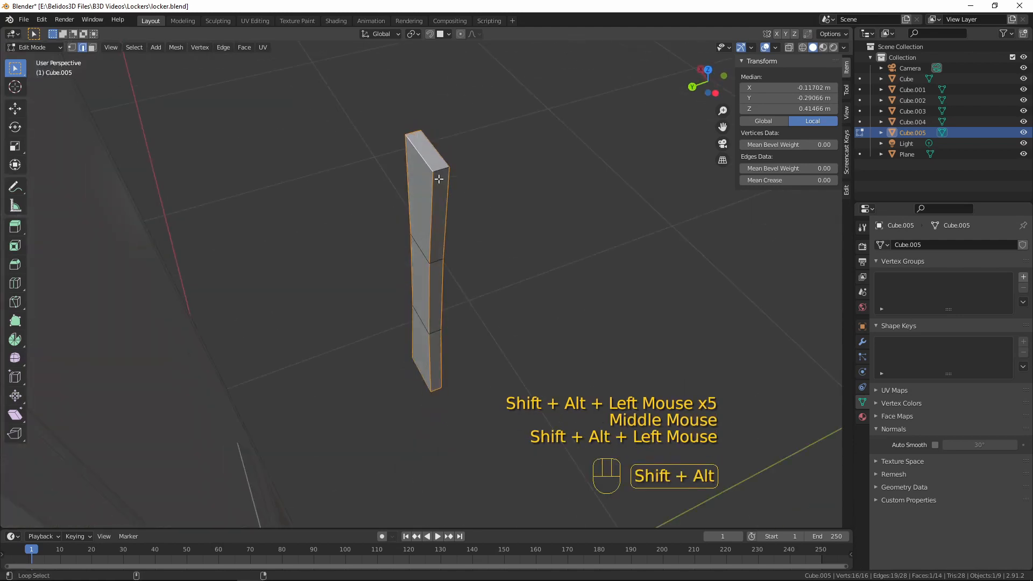
left_click(440, 172, "alt+shift")
key("ctrl+b")
key("shift")
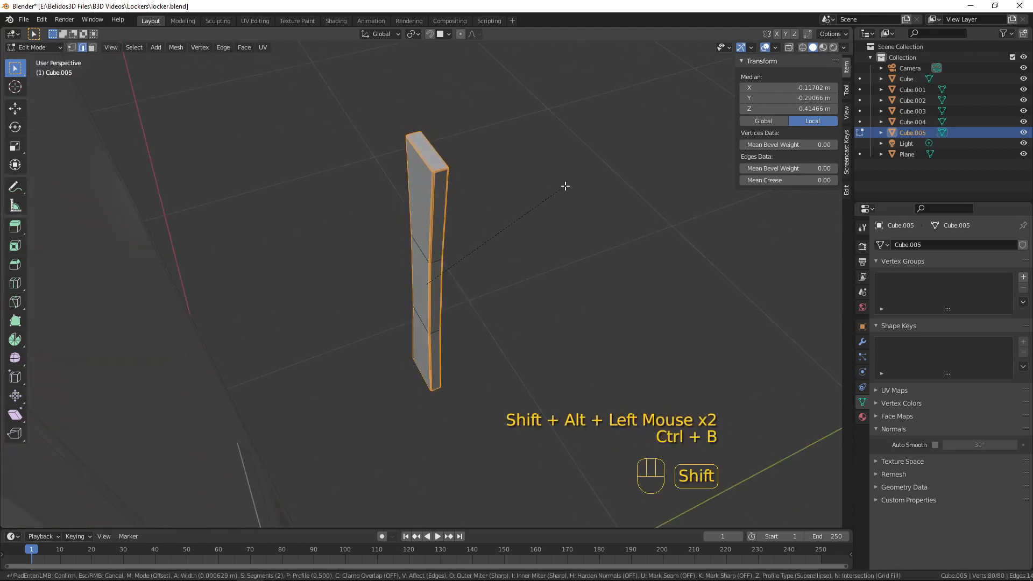
left_click(571, 184)
key("Tab")
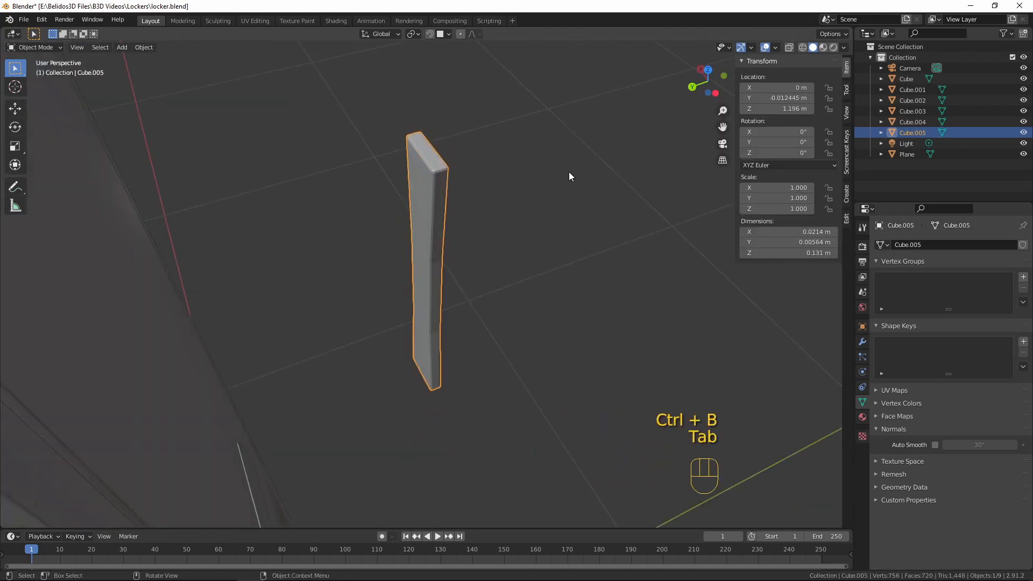
Shade the handle smooth and enable Auto Smooth at 30°
middle_click_drag(569, 172, 401, 143)
right_click(401, 143)
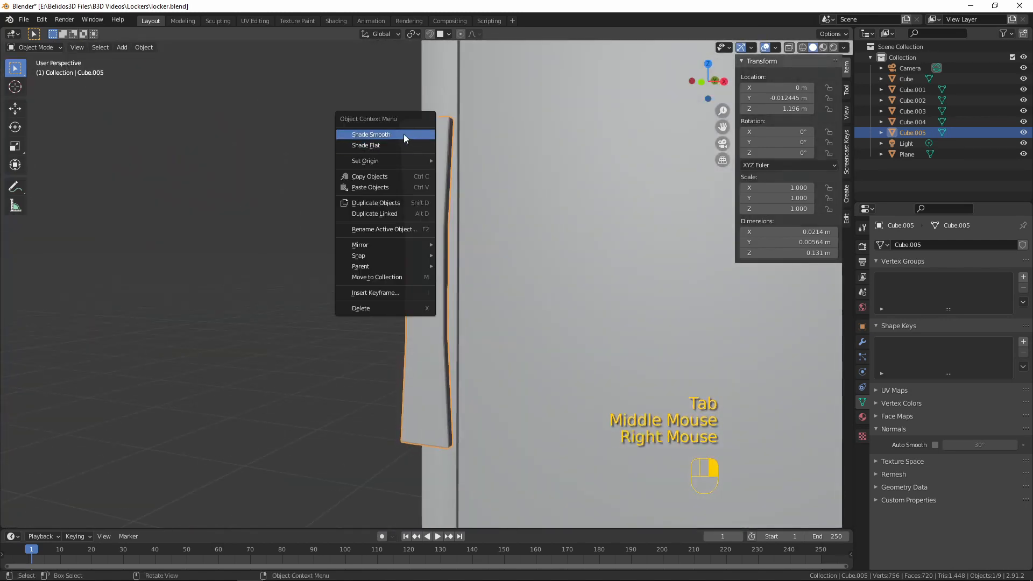
left_click(403, 134)
left_click(934, 444)
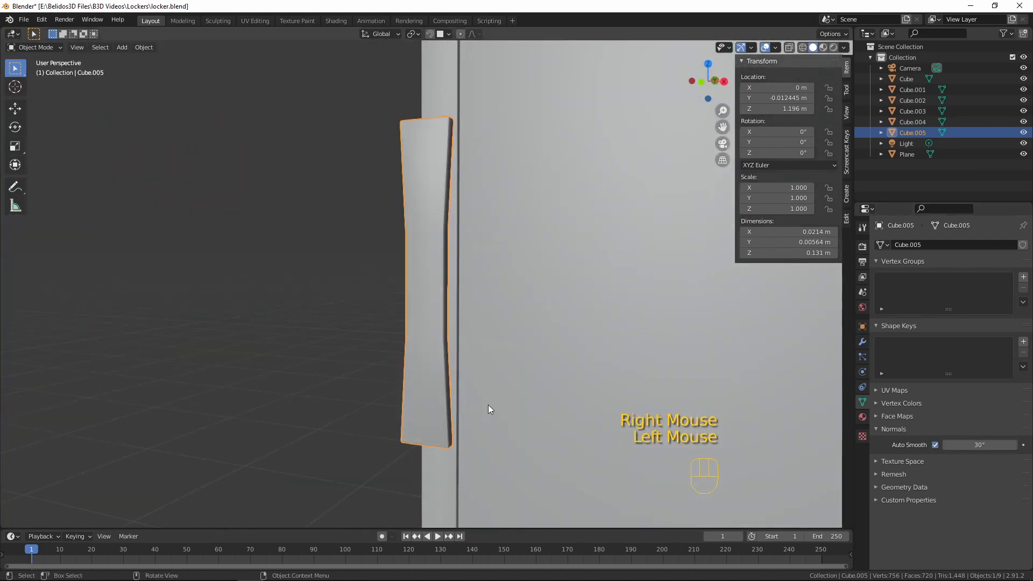
scroll(489, 404, "down", 3)
middle_click_drag(408, 321, 129, 280)
Duplicate the upper and lower faces on the handle bar's door-facing side in place
key("Tab")
middle_click_drag(215, 252, 415, 180)
key("Tab")
key("Tab")
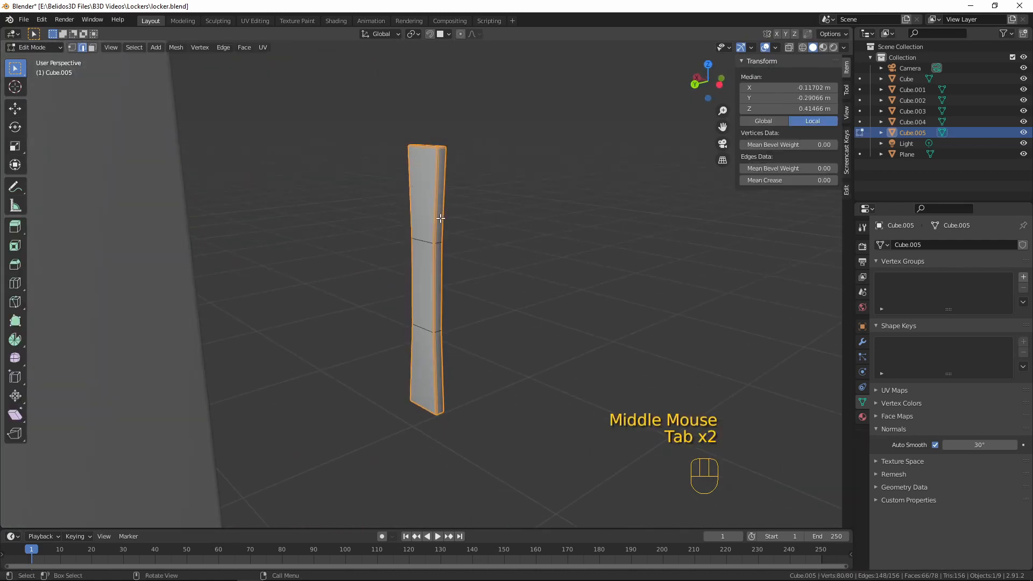
key("3")
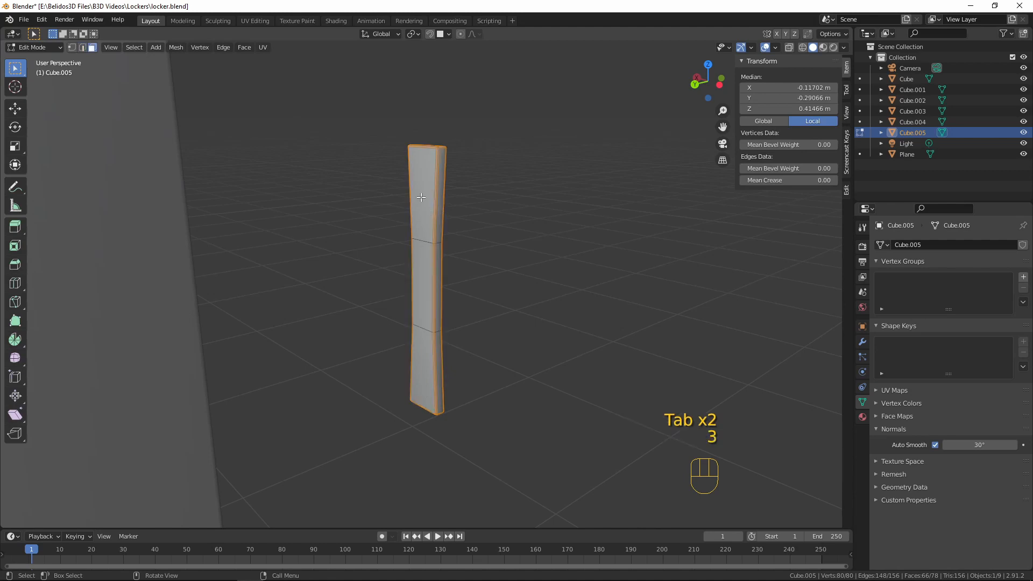
left_click(418, 192)
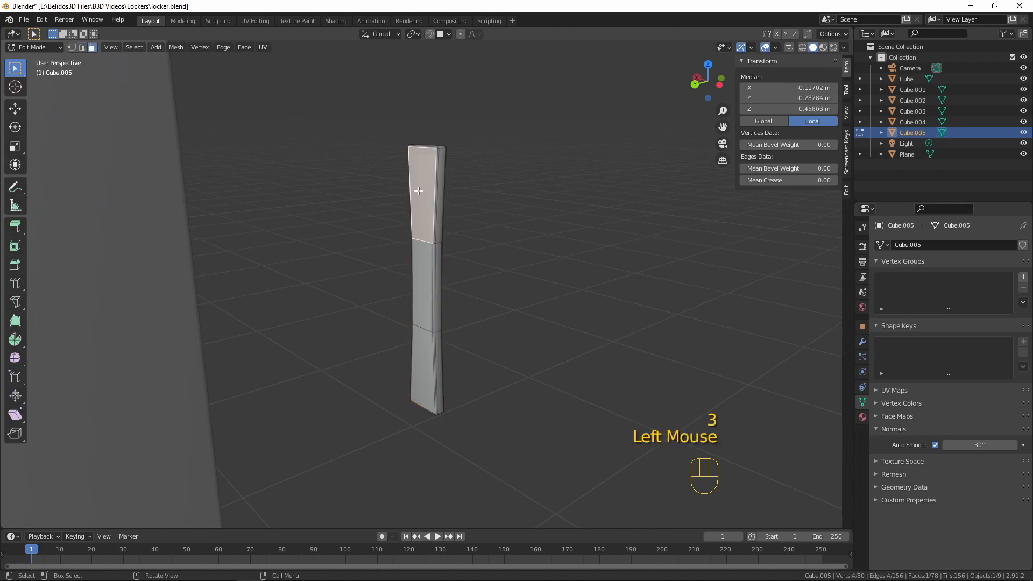
left_click(423, 363, "shift")
mouse_move(473, 292)
middle_mouse_down()
mouse_move(507, 281)
mouse_move(477, 287)
middle_mouse_up()
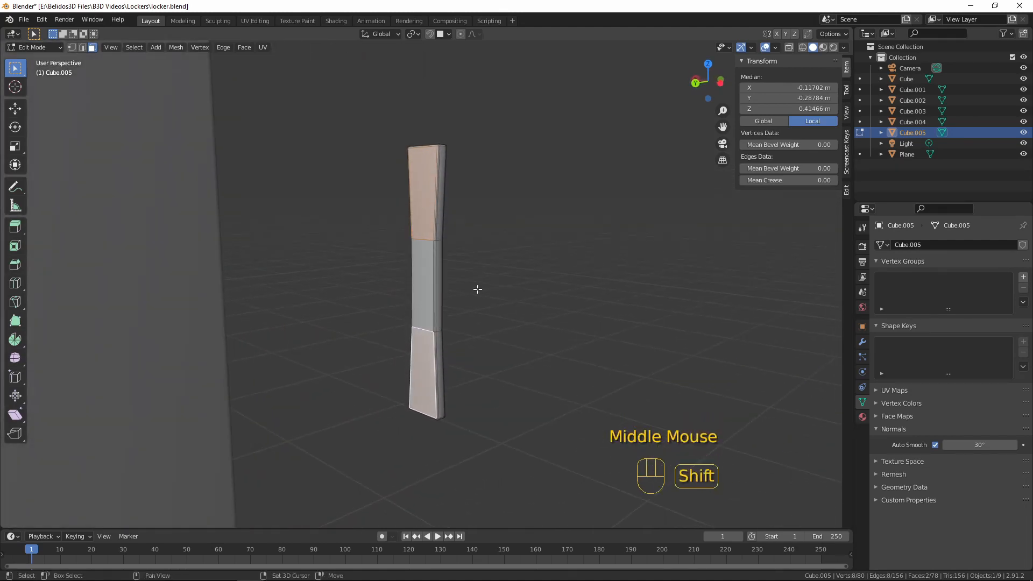
key("shift+d")
right_click(371, 165)
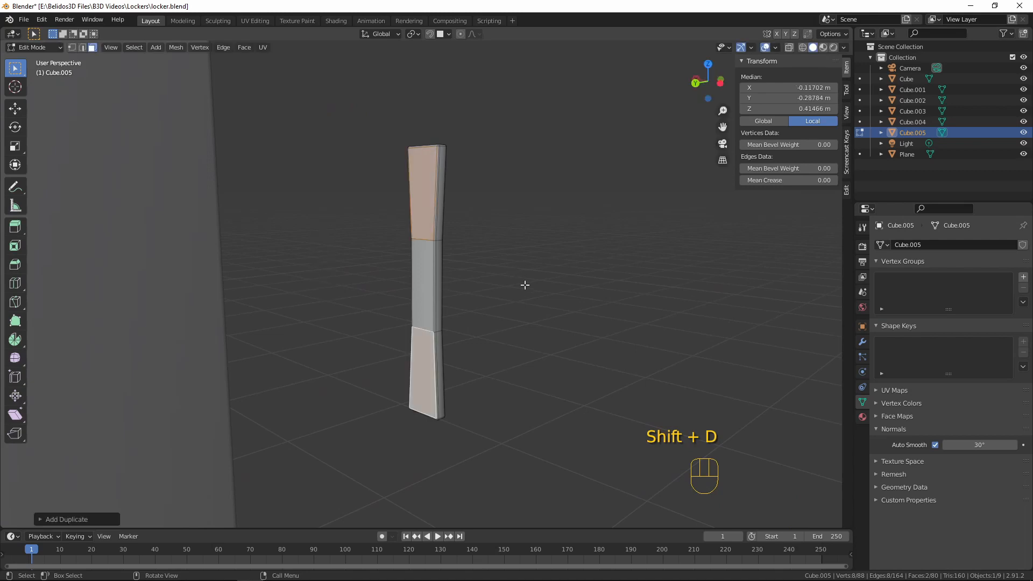
Scale the two duplicated faces down around their individual origins to roughly a third of their size
left_click(414, 33)
left_click(444, 33)
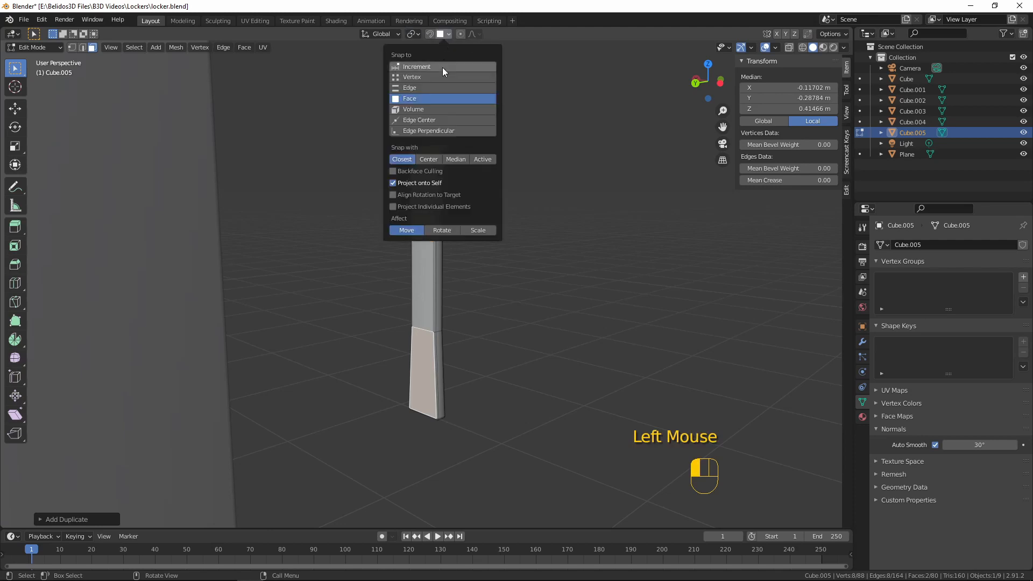
left_click(414, 34)
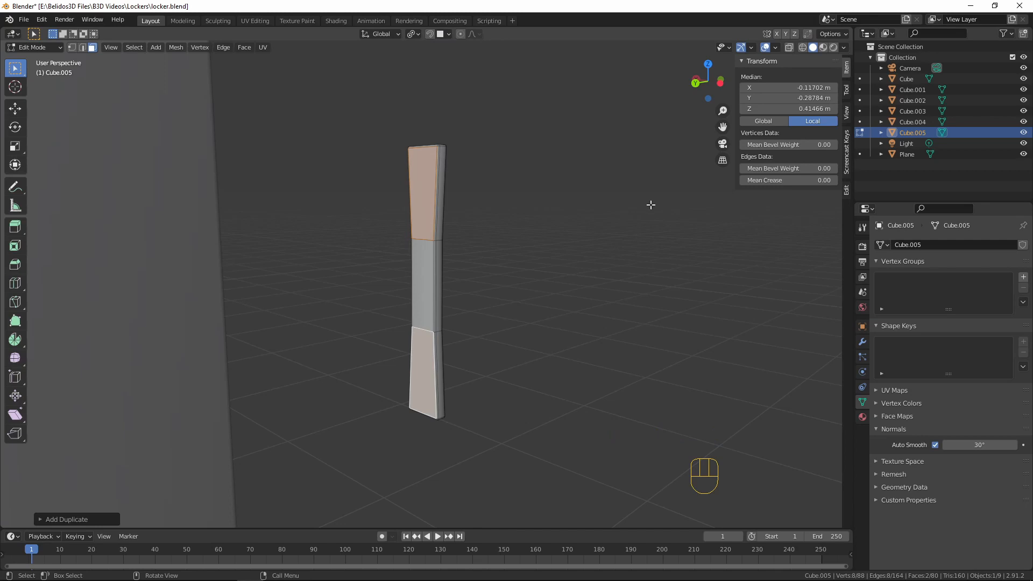
key("s")
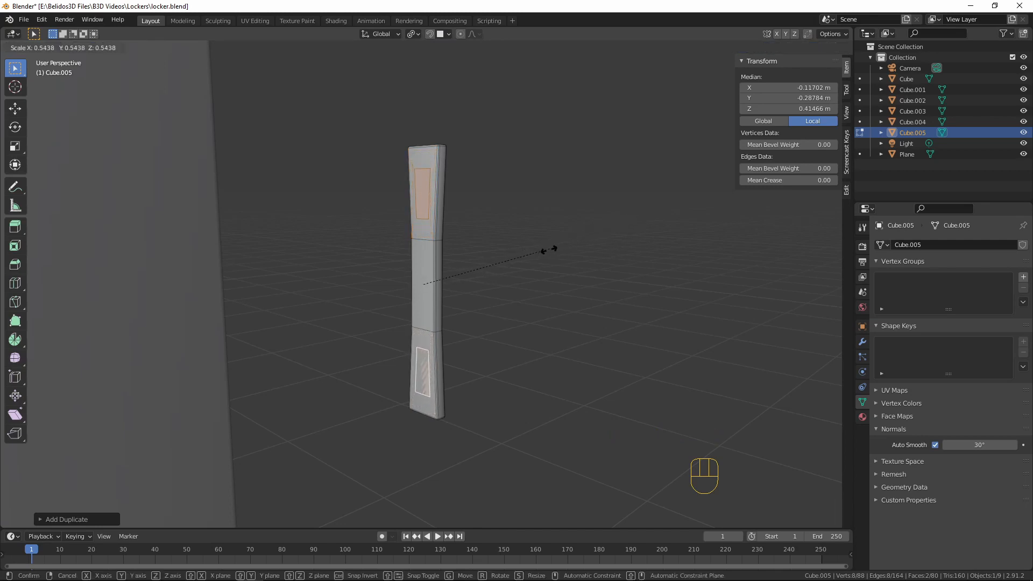
left_click(492, 272)
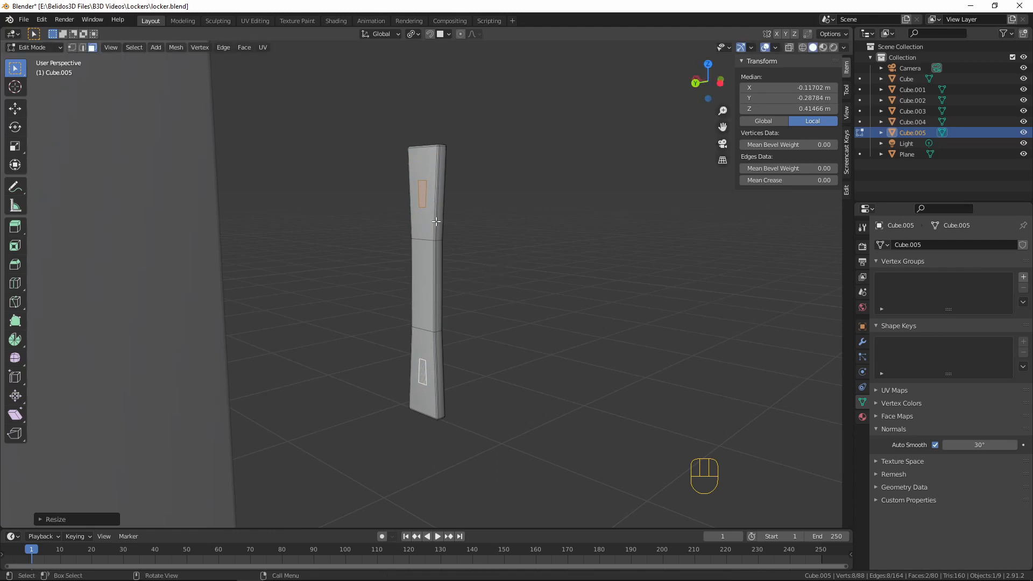
Extrude the two small faces about 0.0315 m along Y towards the door as mounting posts
middle_click_drag(461, 281, 515, 302)
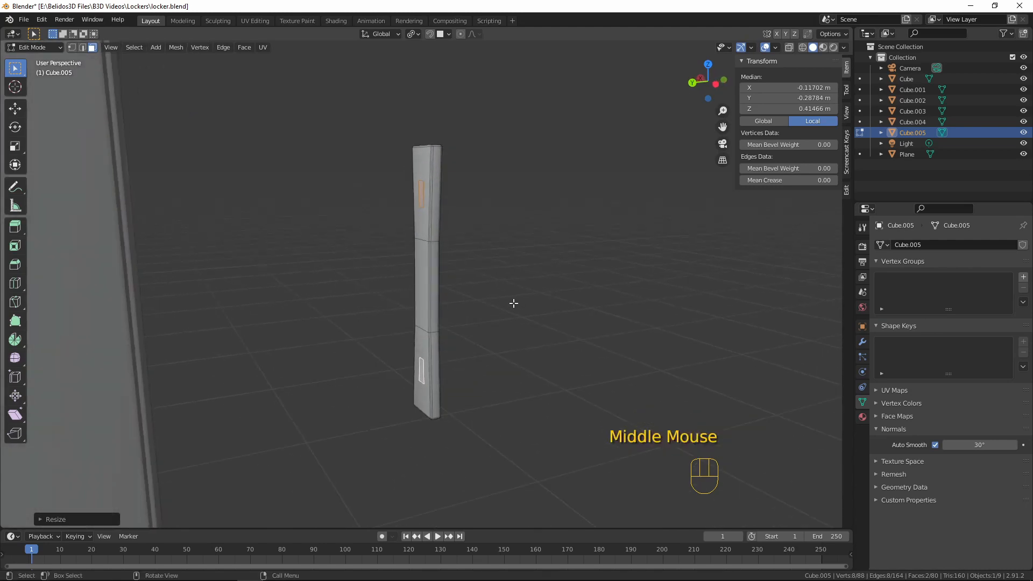
key("e")
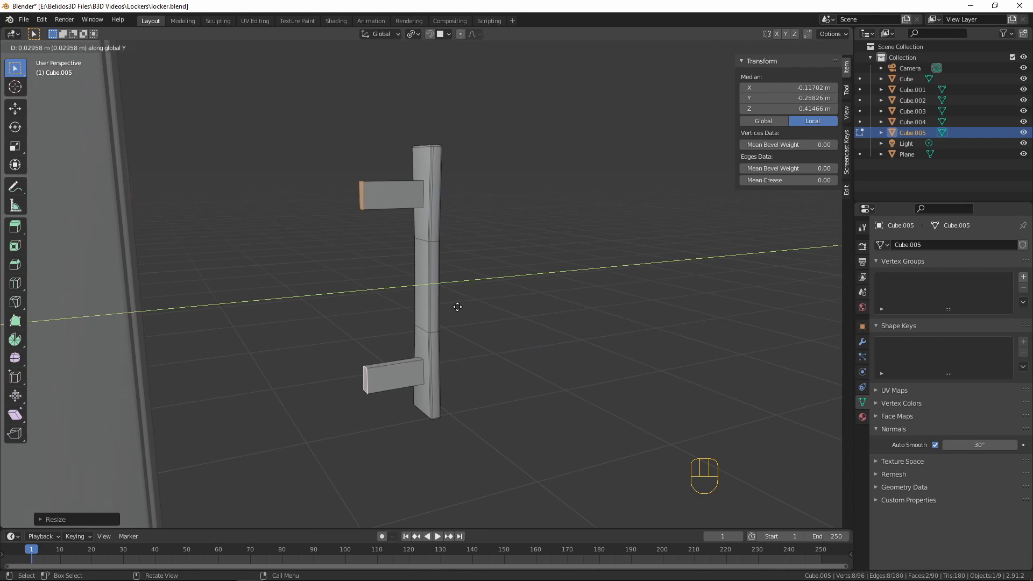
left_click(454, 306)
middle_click_drag(392, 289, 442, 278)
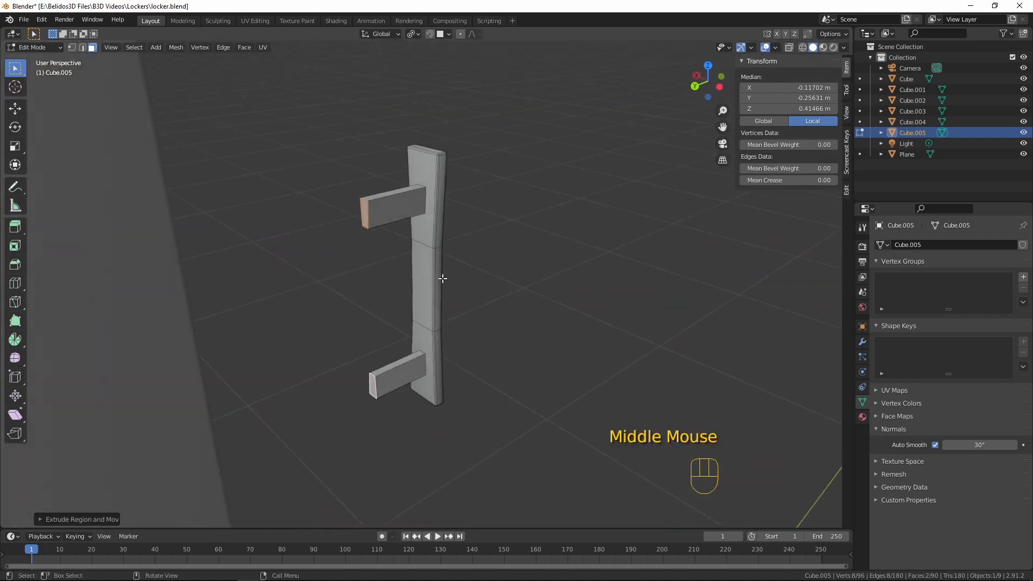
middle_click_drag(364, 215, 346, 149)
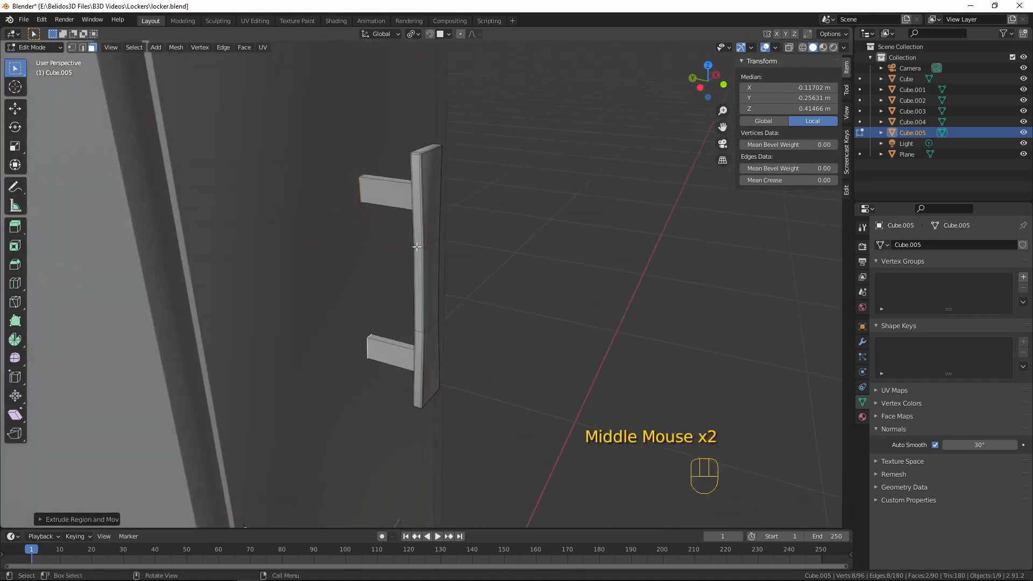
middle_click_drag(417, 246, 504, 249)
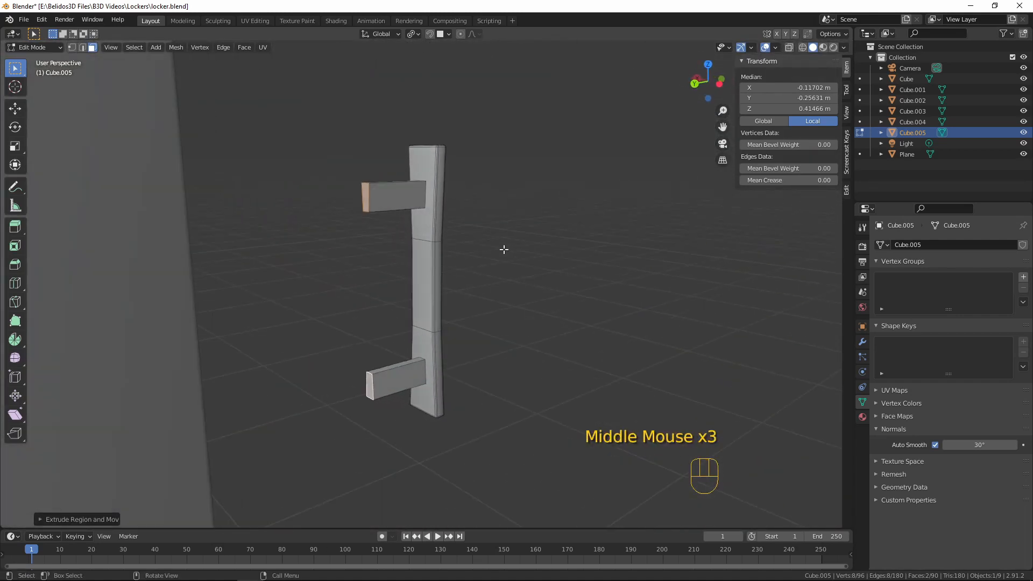
Delete the end faces of the two mounting posts
key("x")
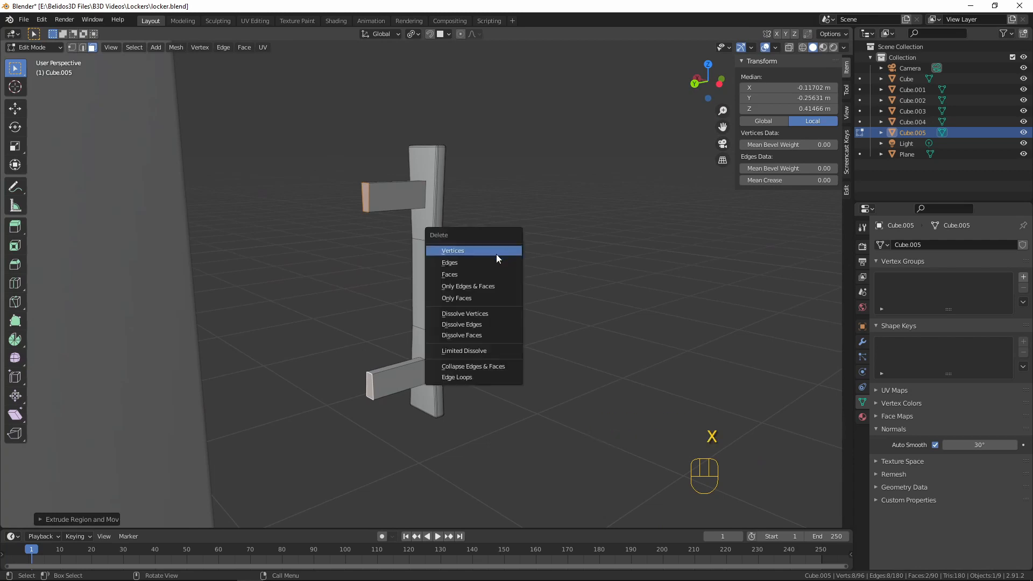
left_click(496, 255)
middle_click_drag(495, 254, 373, 249)
Move the whole handle mesh about 0.111 m along Y towards the locker door
key("a")
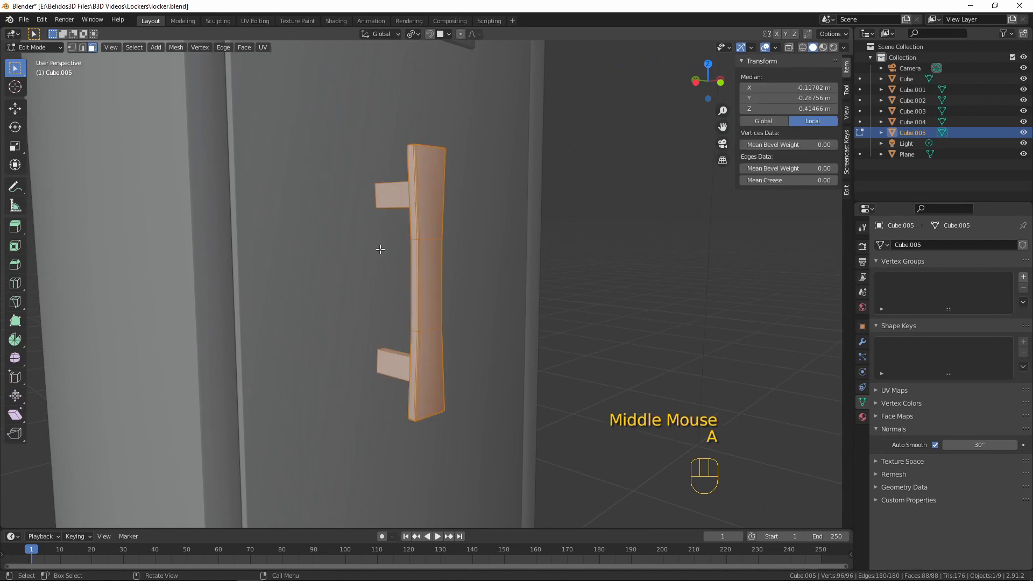
middle_click_drag(597, 170, 434, 91)
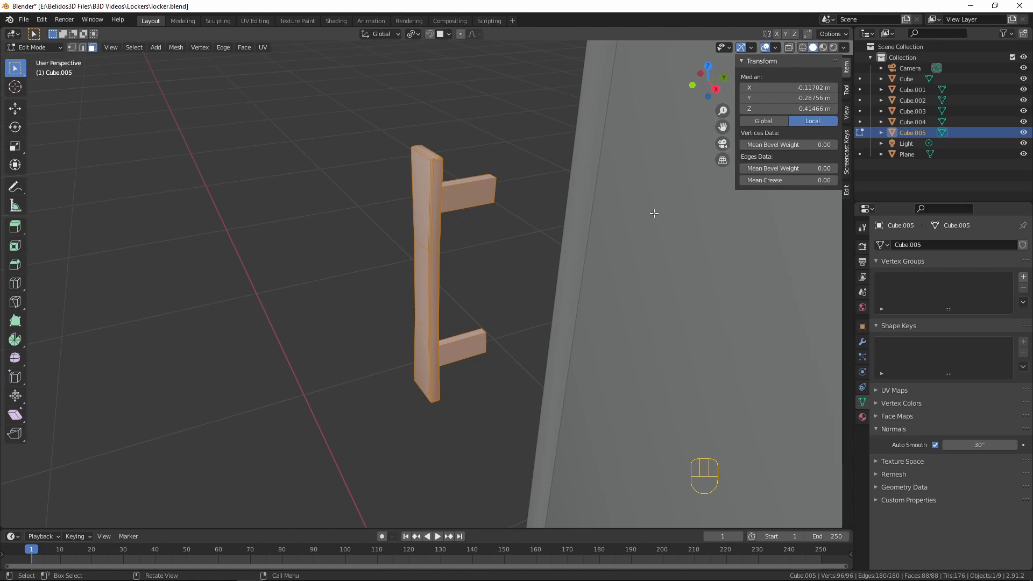
key("g")
key("y")
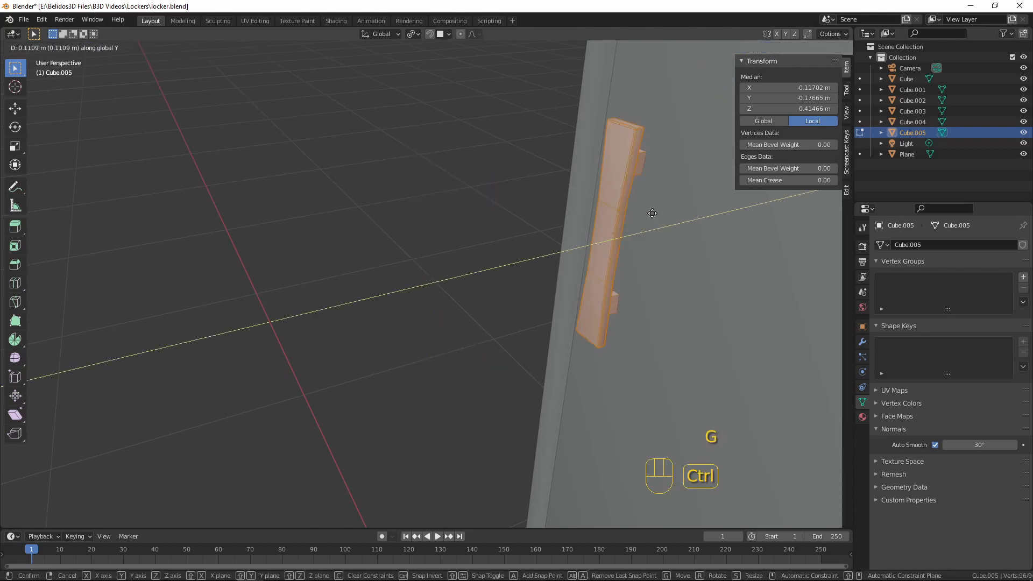
left_click(653, 213, "ctrl")
Move the handle back about 0.0176 m along Y so its posts just meet the door surface
middle_click_drag(667, 237, 477, 265)
scroll(572, 221, "down", 3)
scroll(477, 265, "up", 4)
scroll(411, 240, "down", 1, "shift")
middle_click_drag(411, 239, 595, 376, "shift")
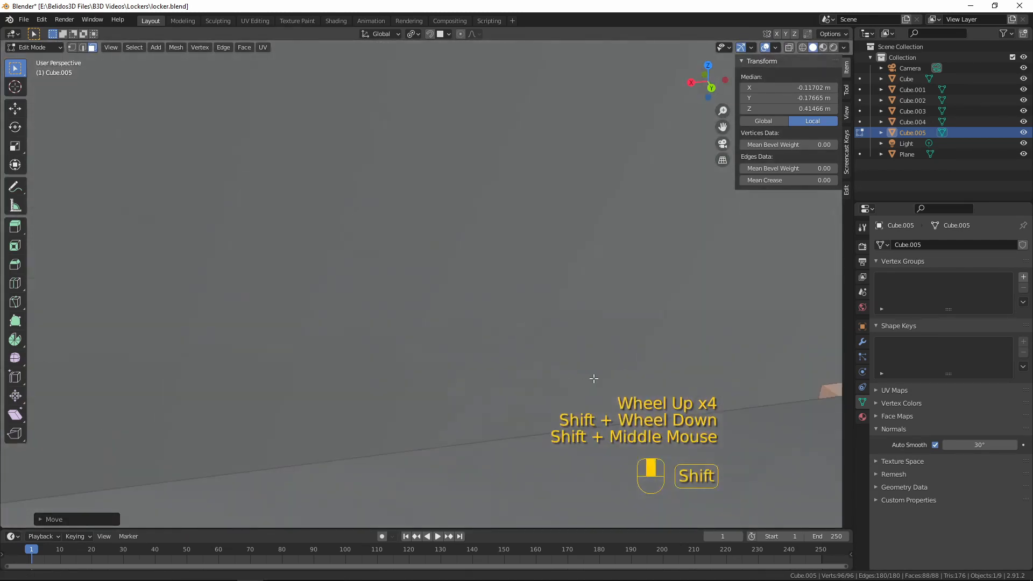
scroll(503, 318, "down", 4)
middle_click_drag(503, 318, 565, 328)
key("KP_Decimal")
scroll(418, 307, "down", 9)
scroll(546, 323, "up", 4)
key("g")
middle_click(564, 328)
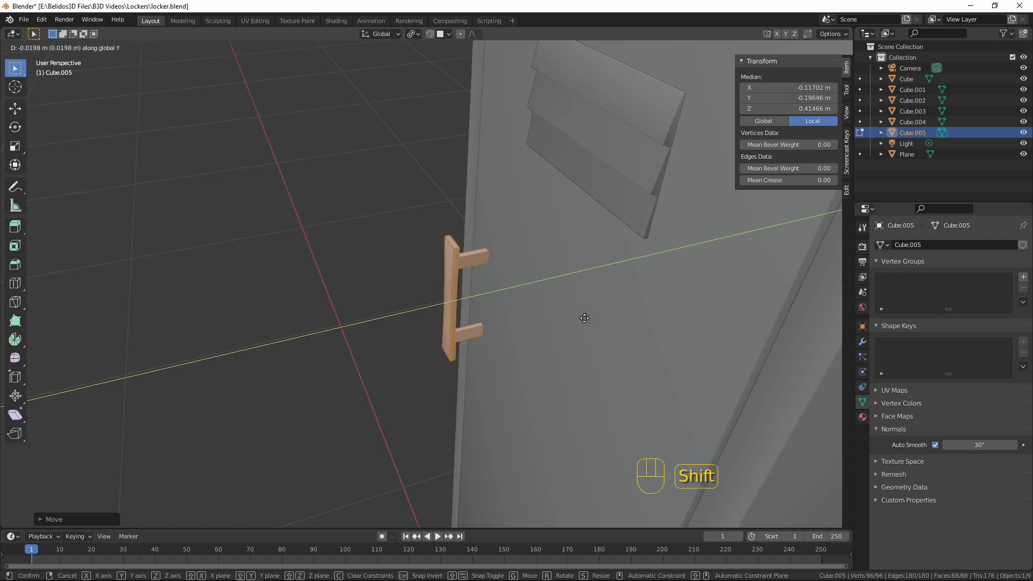
left_click(606, 313)
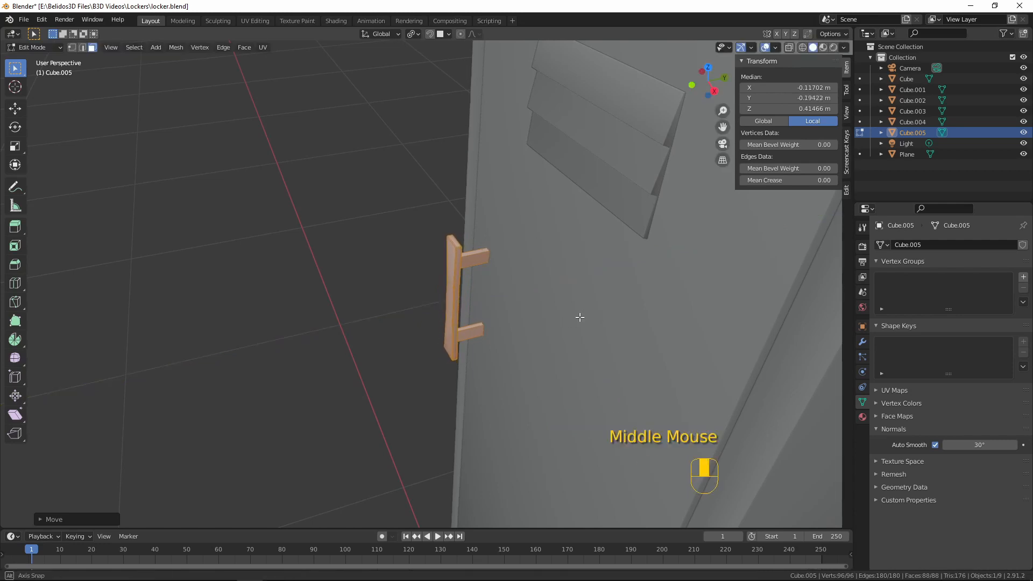
Examine the handle's placement and proportions on the door from several angles and distances
middle_click_drag(577, 316, 690, 267)
scroll(535, 305, "up", 5)
scroll(619, 312, "down", 5)
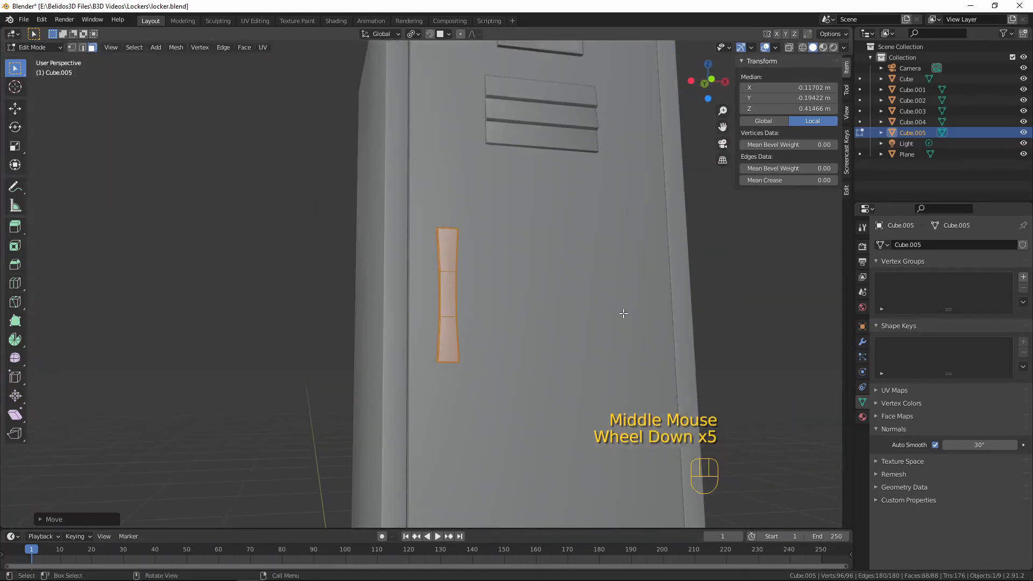
middle_click_drag(619, 312, 515, 318)
key("Tab")
key("a")
key("a")
key("a")
scroll(509, 340, "down", 5)
scroll(480, 341, "up", 6)
scroll(508, 340, "down", 3)
Scale both mounting posts to just over half their thickness in X and Z, keeping their Y length
key("Tab")
scroll(497, 322, "up", 5)
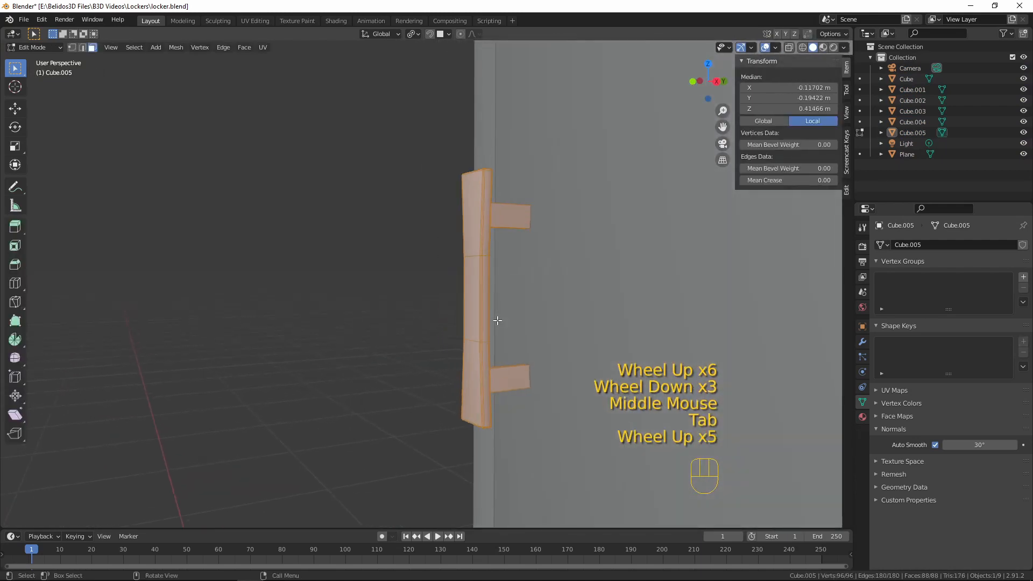
key("a")
key("a")
key("a")
key("l")
key("l")
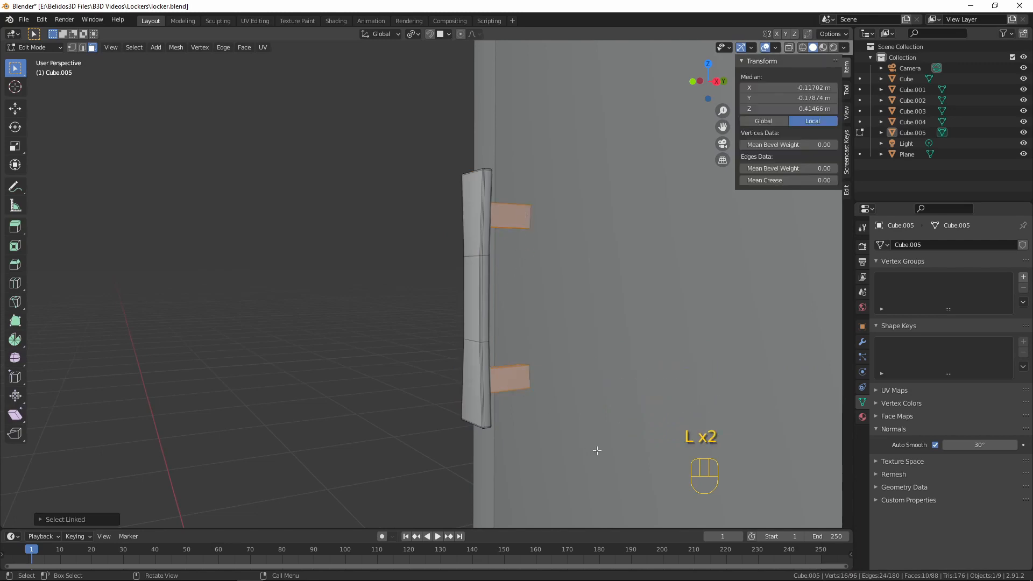
key("s")
key("shift+y")
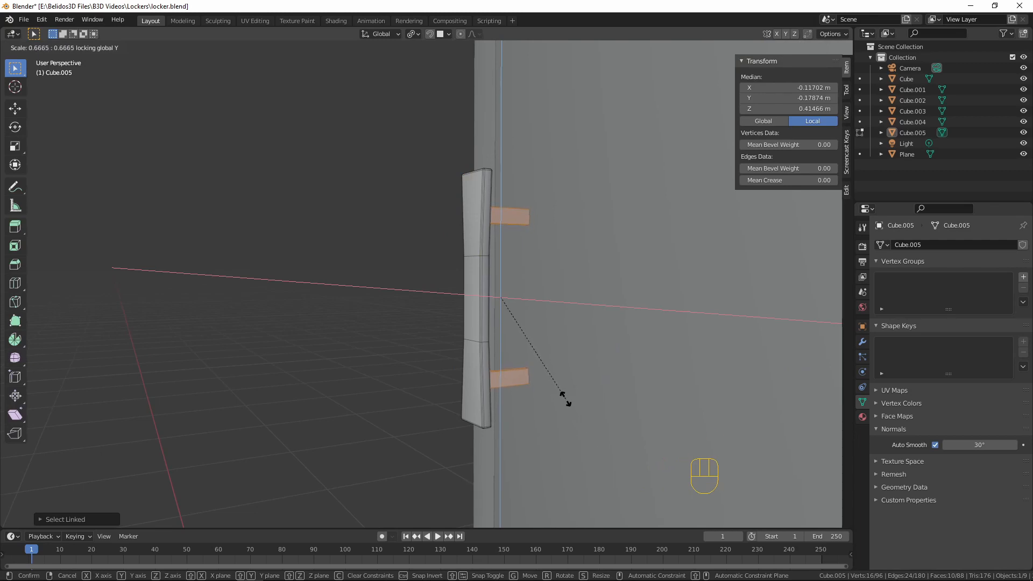
left_click(554, 379)
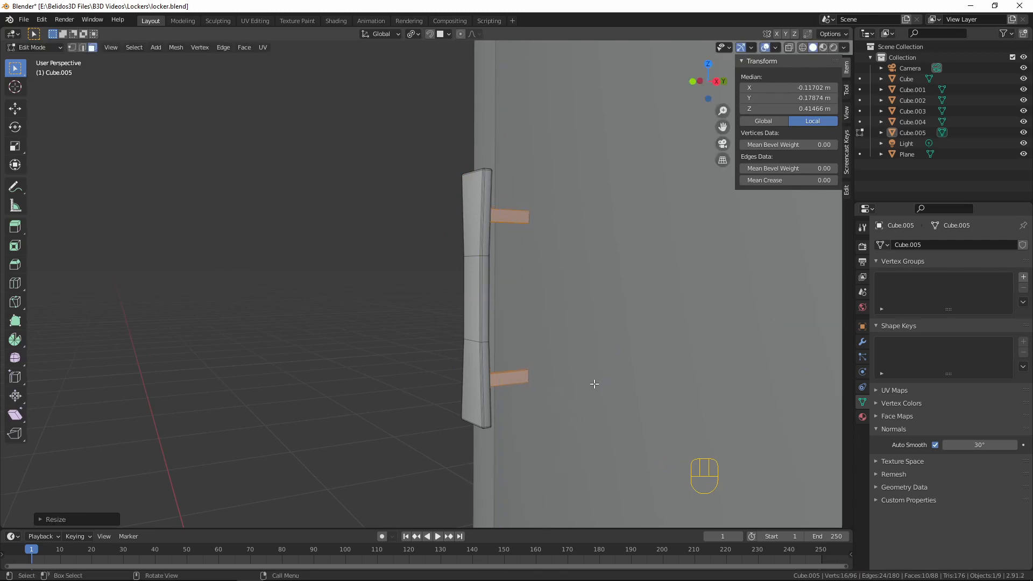
In right view with X-ray, move the handle bar and attached post ends about 0.017 m along Y towards the door
middle_click_drag(593, 381, 549, 380)
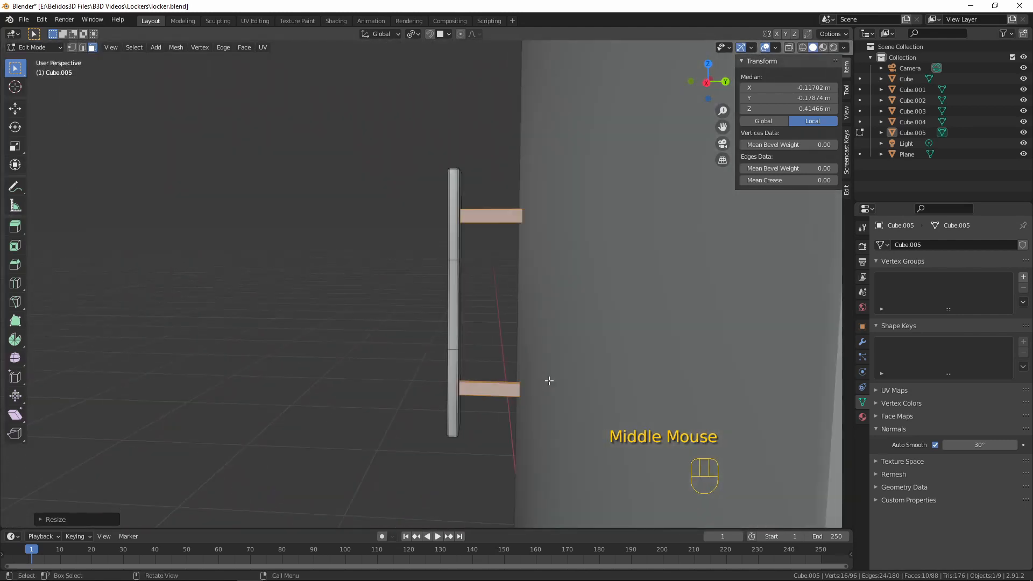
key("KP_3")
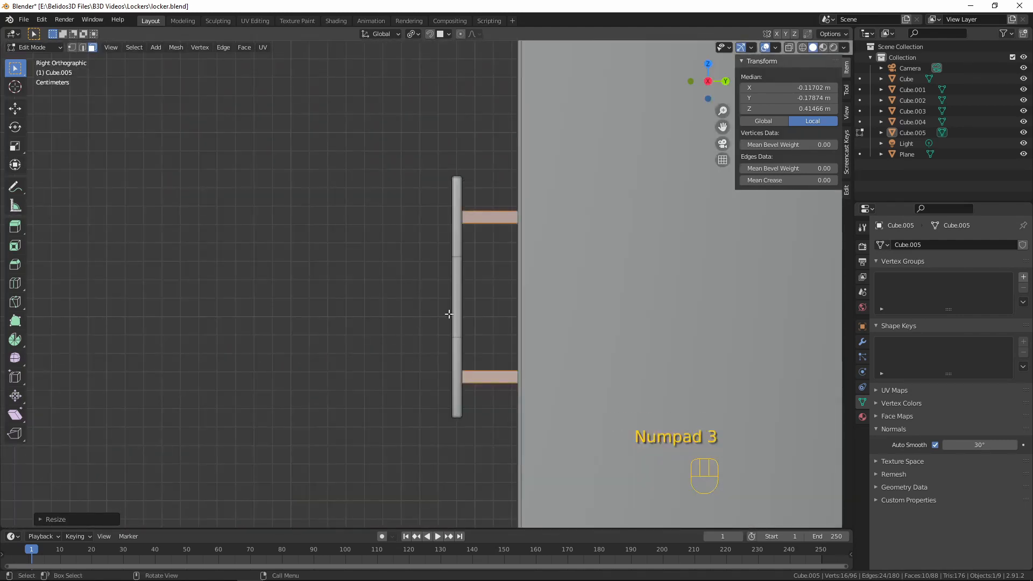
key("shift")
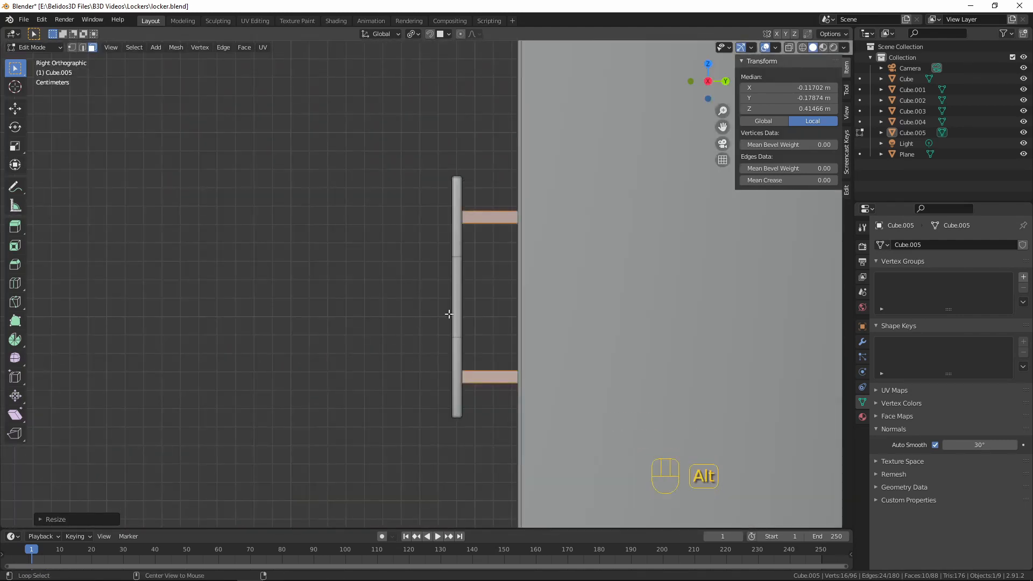
key("alt+z")
left_click_drag(417, 135, 473, 451)
key("g")
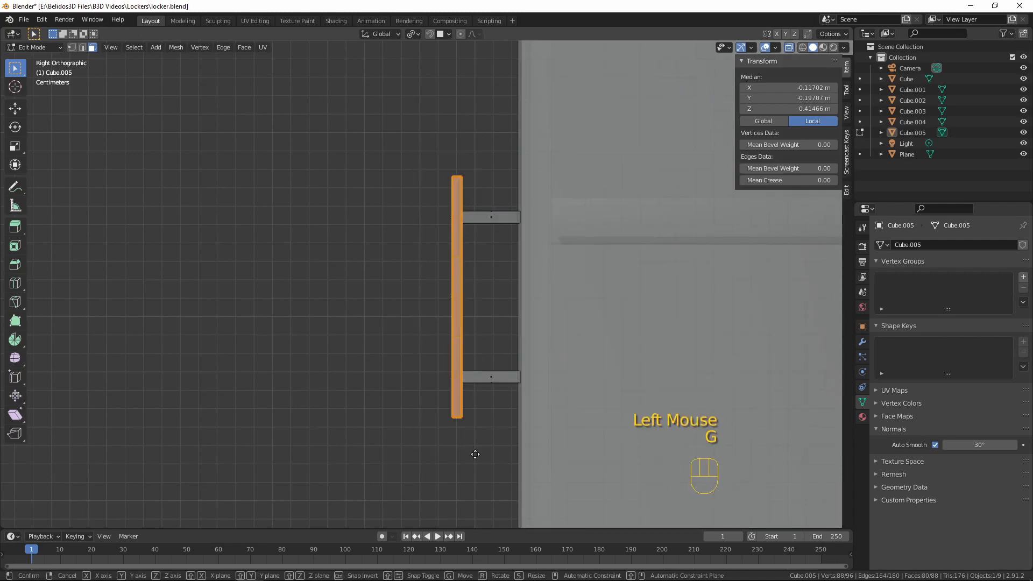
right_click(487, 459)
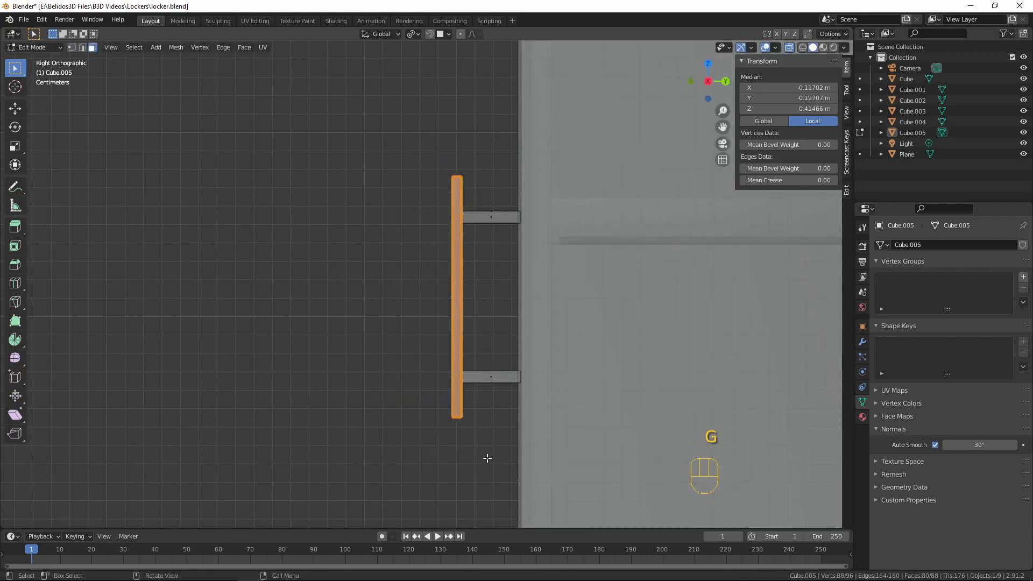
key("g")
middle_click(434, 412)
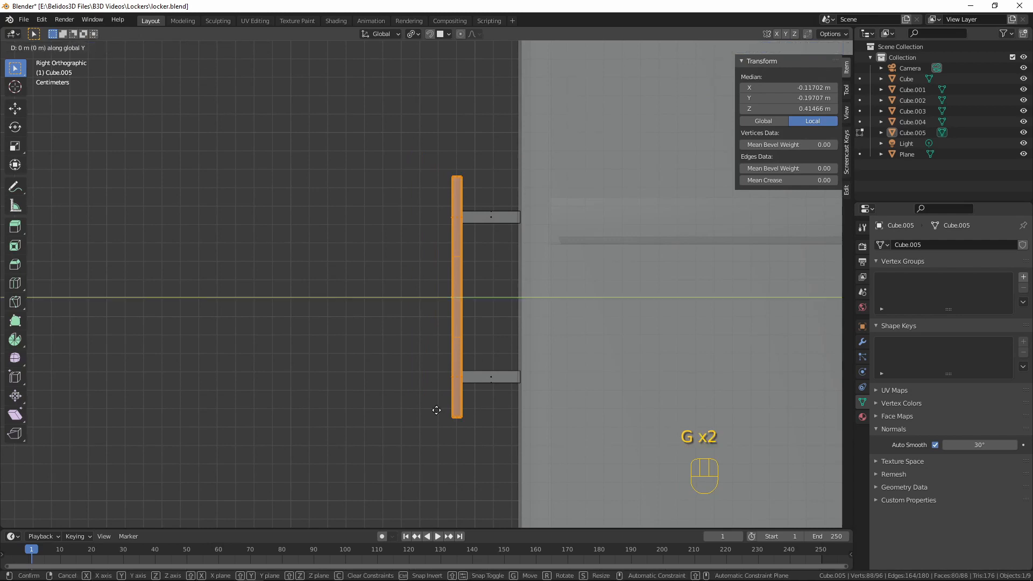
left_click(468, 413)
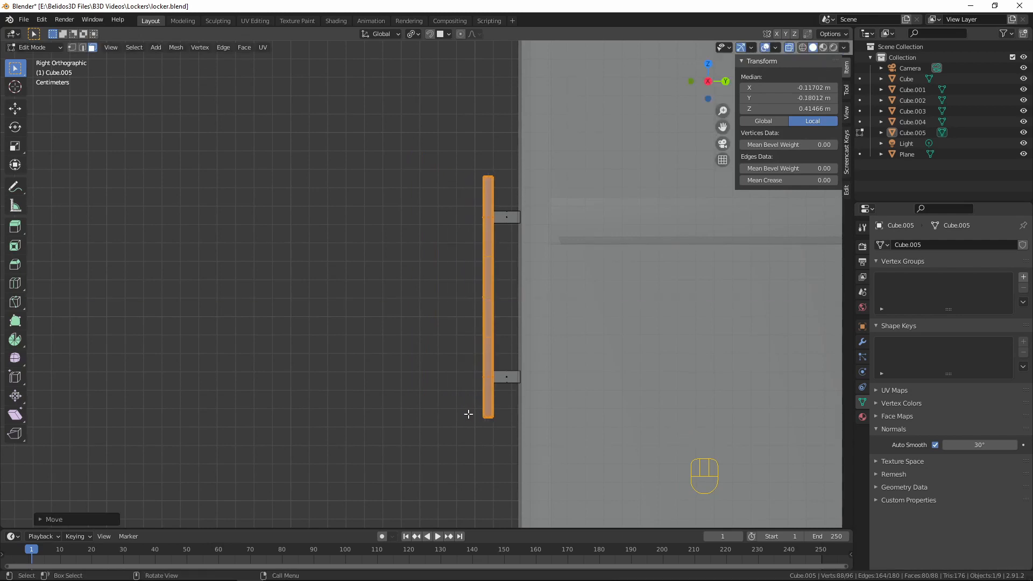
Turn off X-ray display, return to Object Mode and deselect the handle
key("alt")
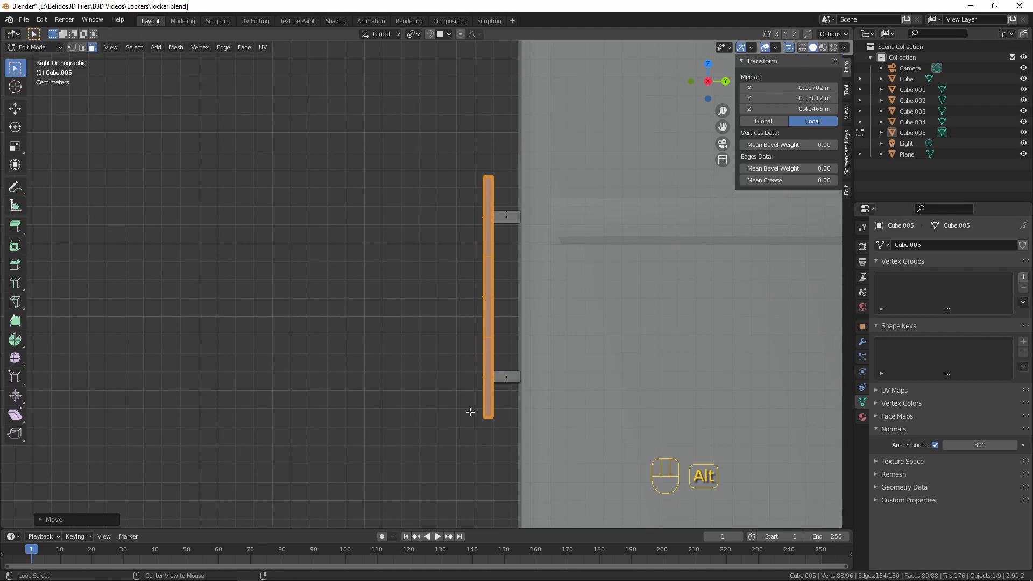
key("alt+z")
scroll(385, 299, "down", 3)
key("Tab")
middle_click_drag(384, 286, 532, 302)
key("a")
key("a")
key("a")
scroll(508, 317, "down", 6)
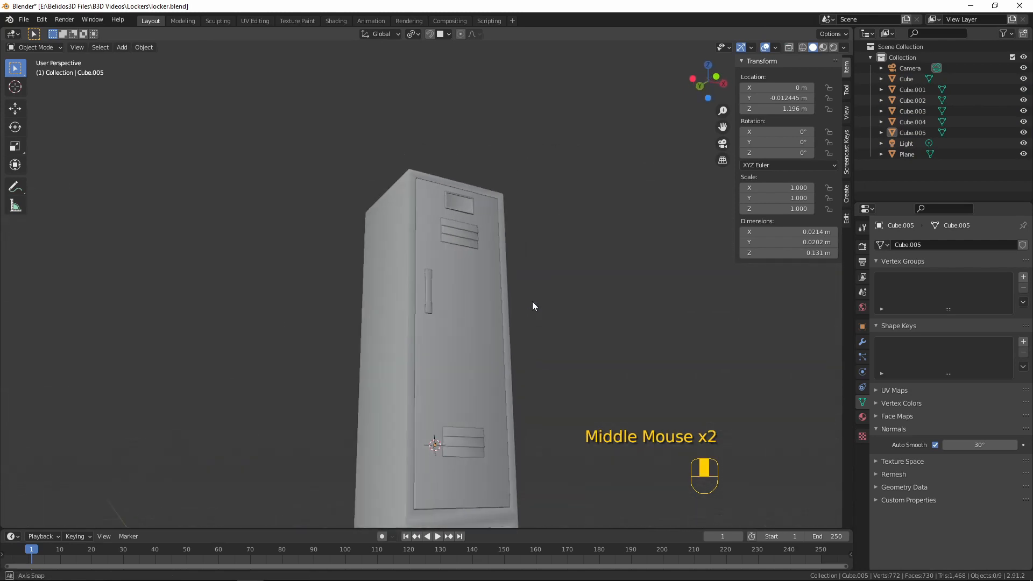
In front view, add a mesh plane at the 3D cursor near the upper door's lower vent
middle_click_drag(512, 337, 434, 326)
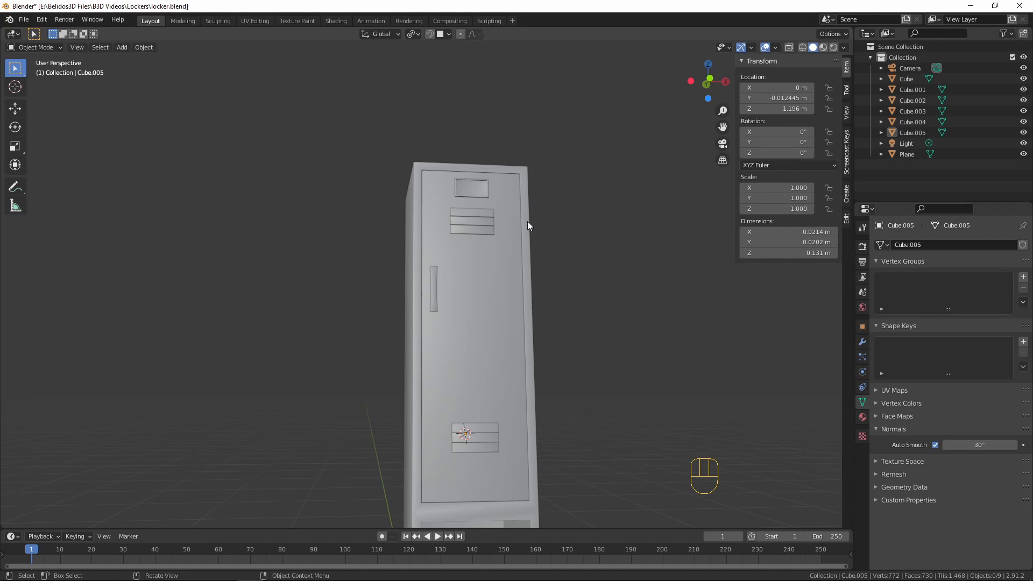
scroll(530, 382, "down", 2)
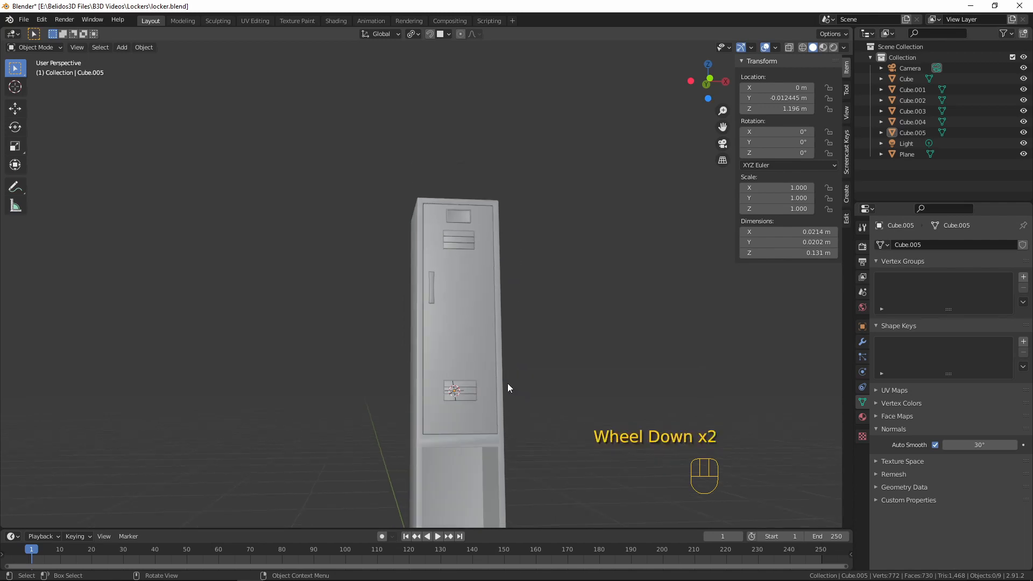
middle_click_drag(508, 383, 538, 307)
key("KP_1")
scroll(487, 390, "up", 8)
scroll(501, 346, "down", 3)
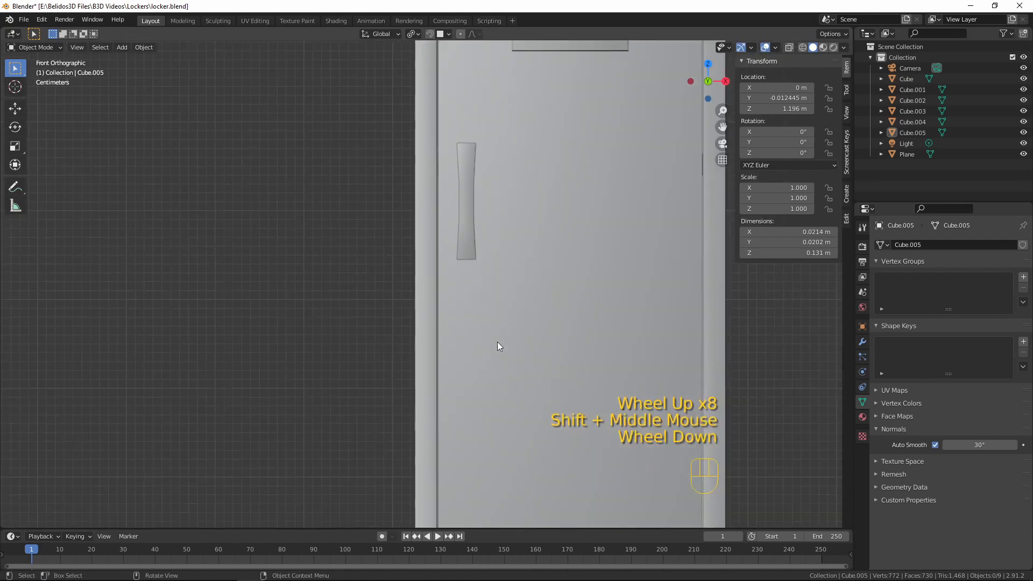
key("shift+a")
key("shift+a")
mouse_move(471, 362)
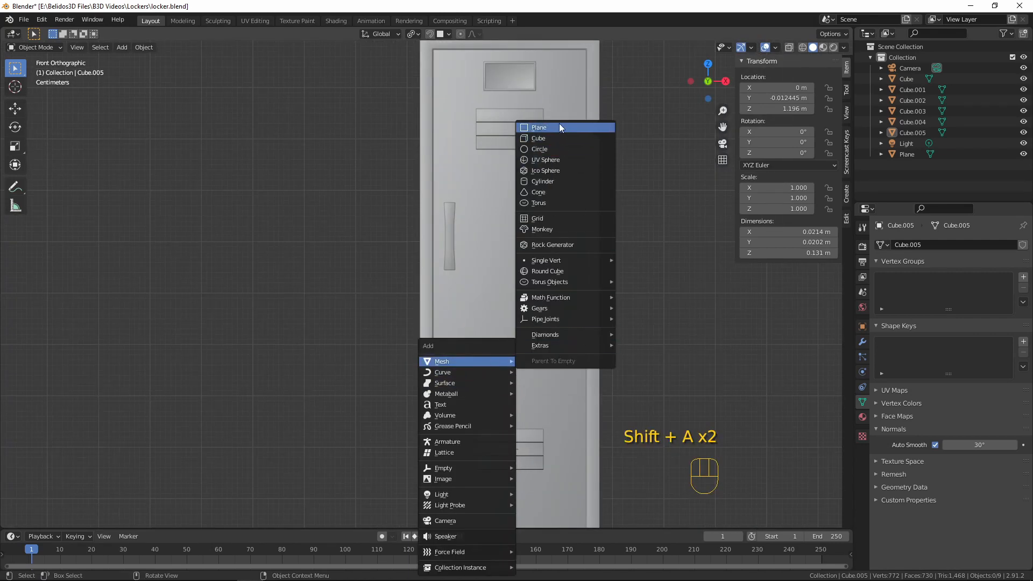
left_click(560, 125)
In Edit Mode, rotate the new plane 90° about the global X axis so it stands parallel to the door
scroll(592, 243, "down", 5)
middle_click_drag(592, 239, 486, 258)
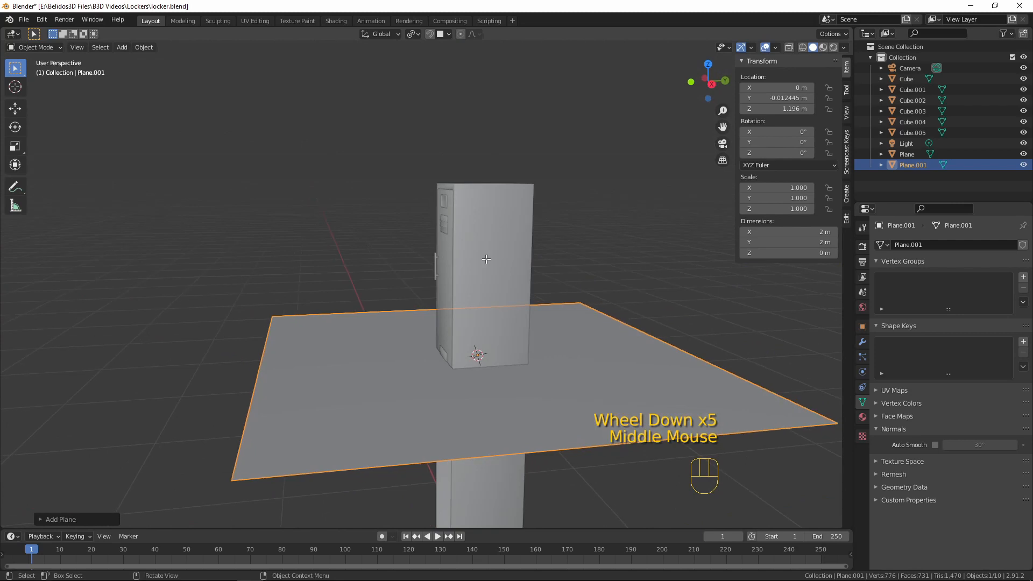
key("Tab")
key("t")
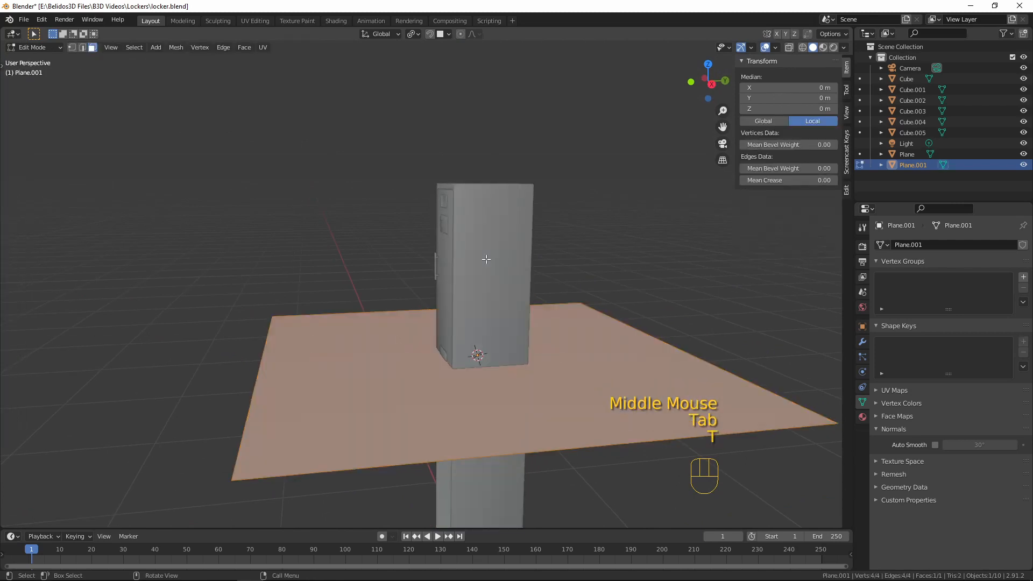
key("r")
key("x")
key("9")
key("0")
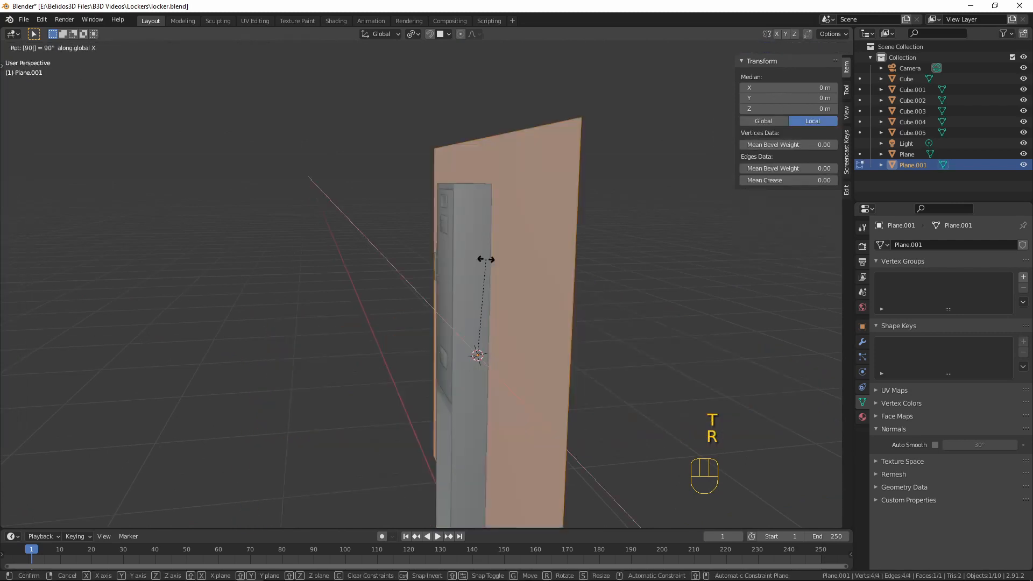
key("Return")
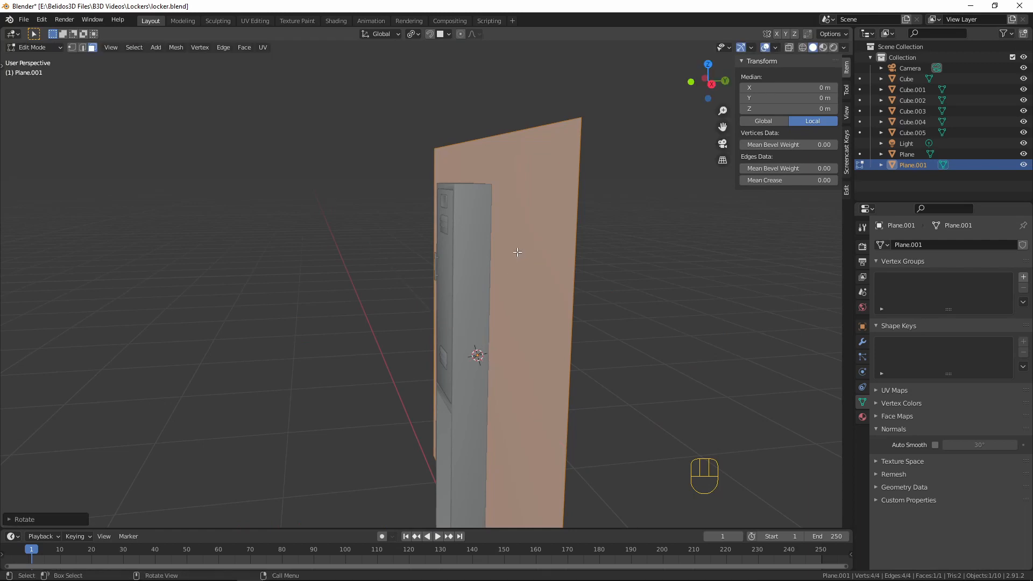
Move the upright plane about -0.3625 m along Y so it sits in front of the locker
key("g")
key("y")
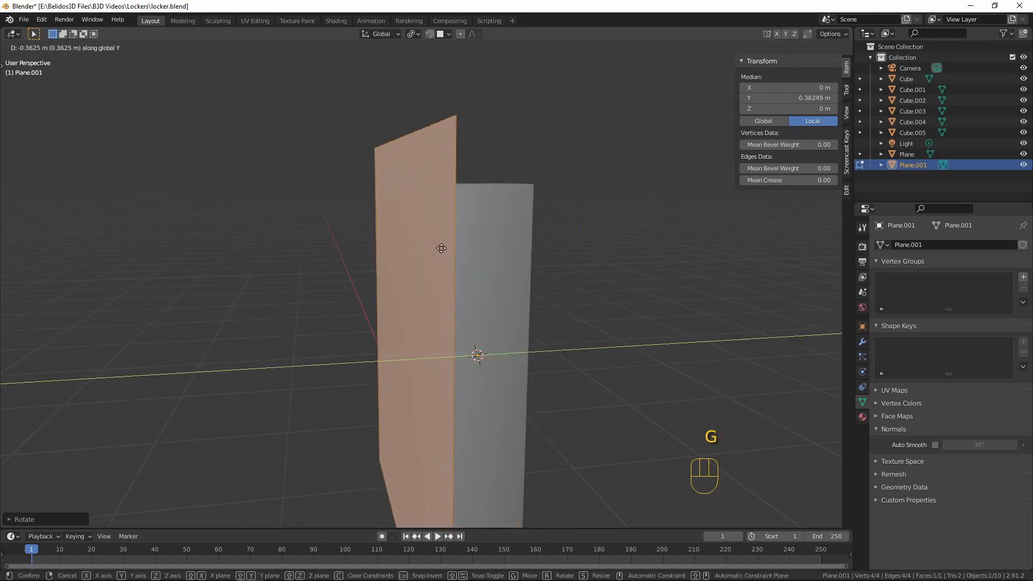
left_click(444, 244)
In front view, scale the plane to about a third of its width in X, then shrink it uniformly to under a tenth
key("KP_1")
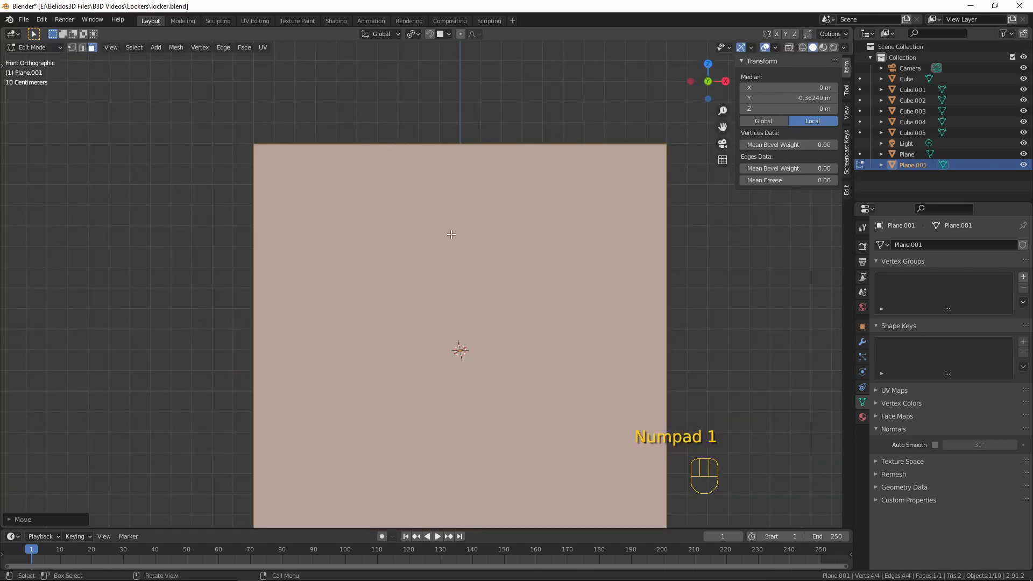
scroll(451, 235, "down", 5)
scroll(529, 261, "up", 2)
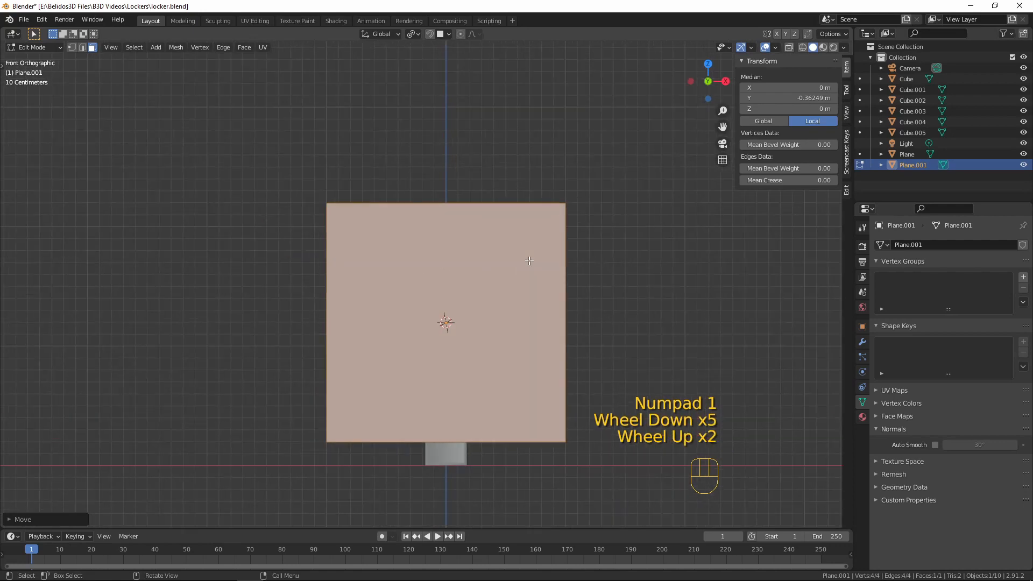
key("s")
key("x")
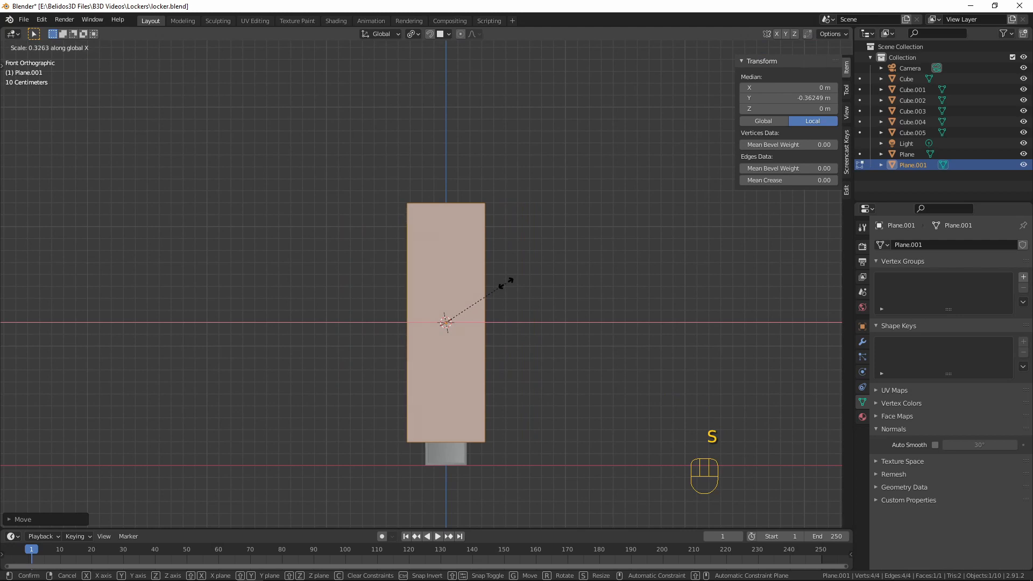
left_click(505, 283)
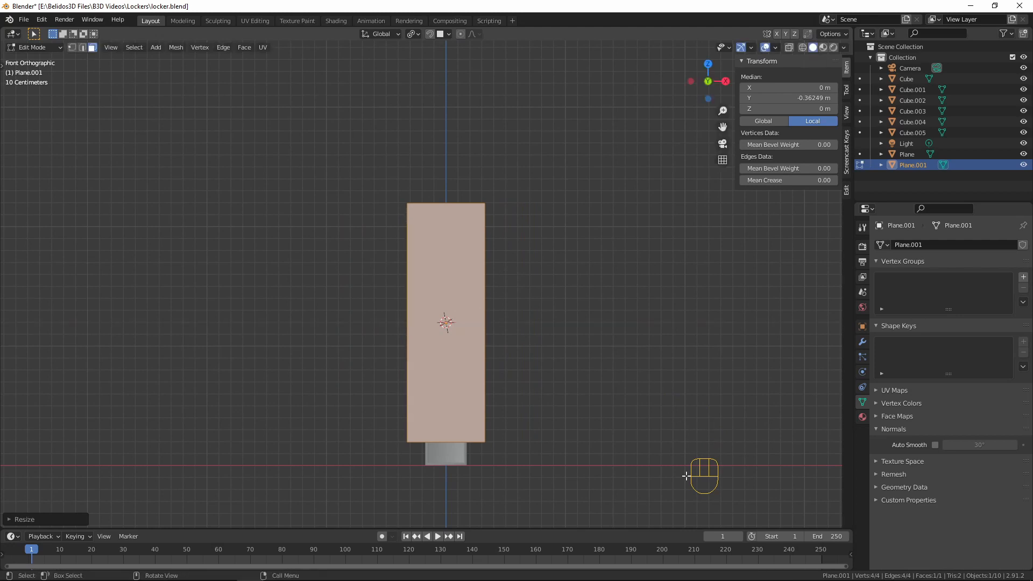
key("s")
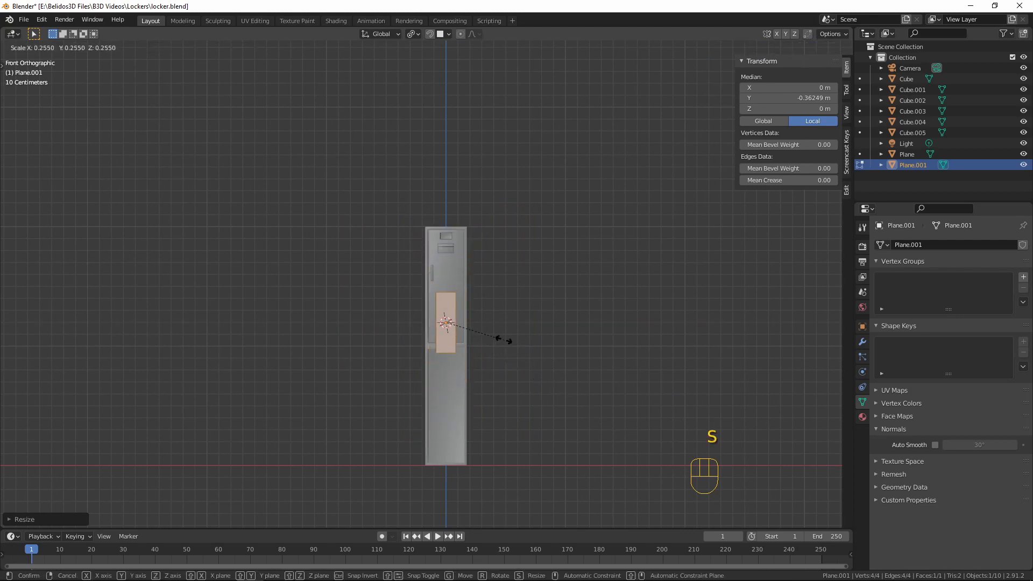
left_click(468, 326)
Move the small plane below the door handle beside the door's edge, to about X -0.1267 m and Z 0.2576 m
scroll(467, 326, "up", 8)
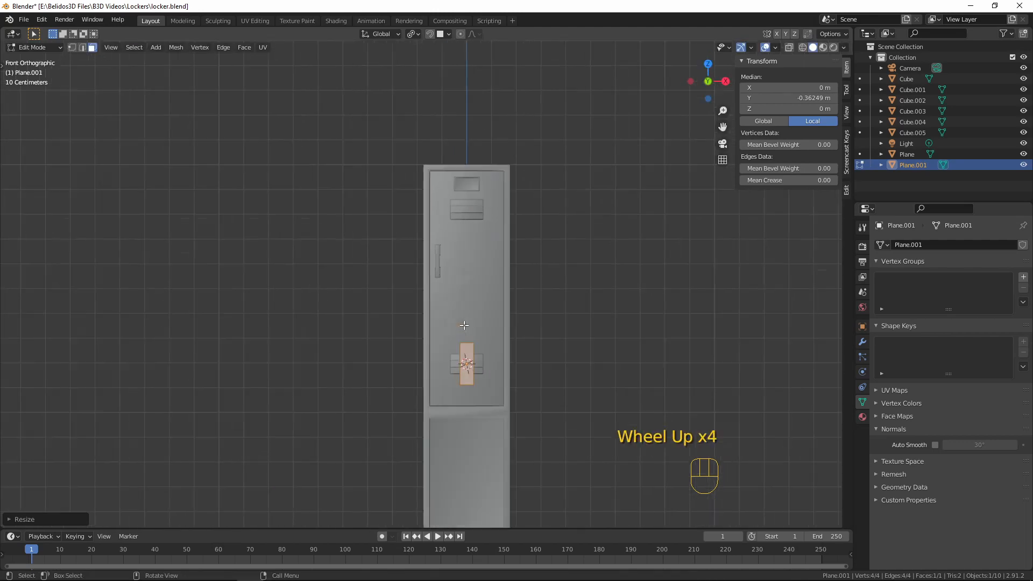
middle_click_drag(528, 437, 488, 361, "shift")
key("g")
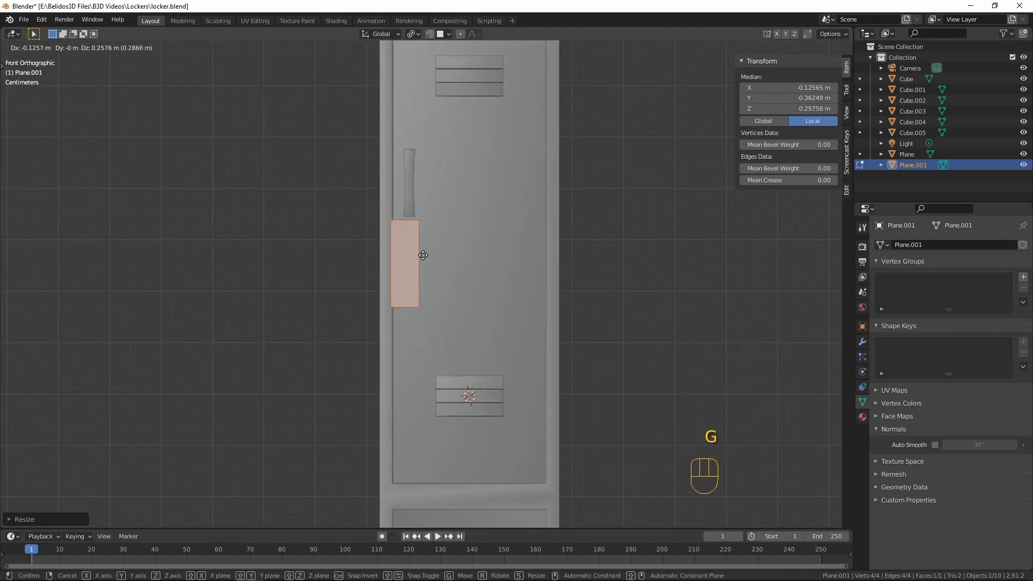
left_click(423, 255)
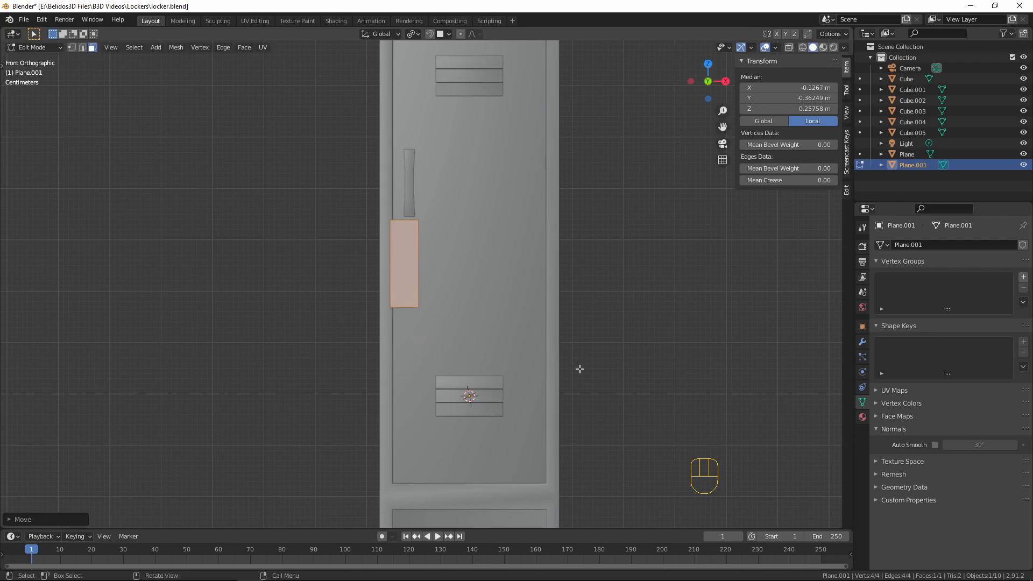
Scale the plane down to about 0.62 and raise it about 0.026 m along Z to just beneath the handle
key("s")
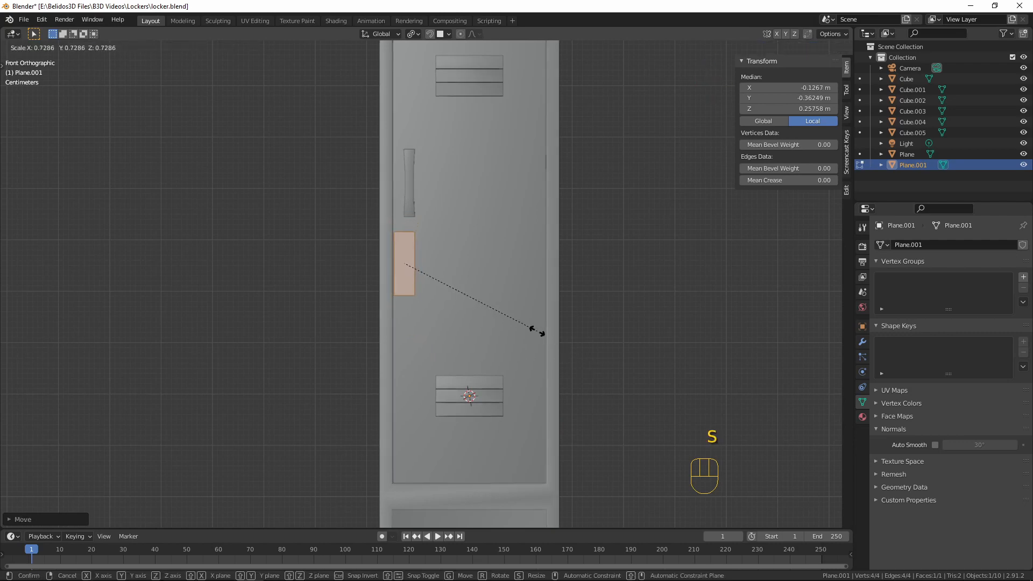
left_click(517, 317)
key("g")
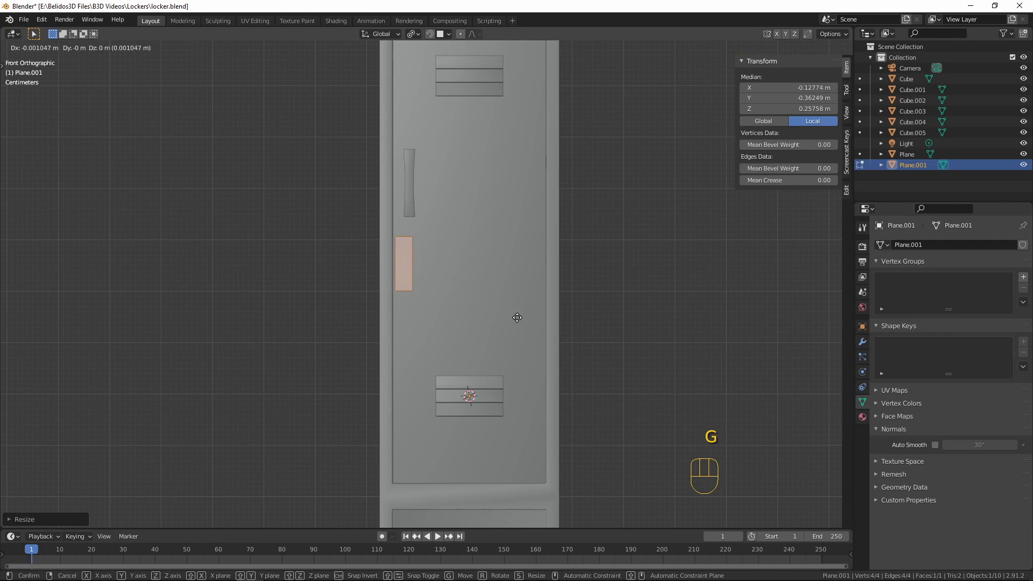
key("z")
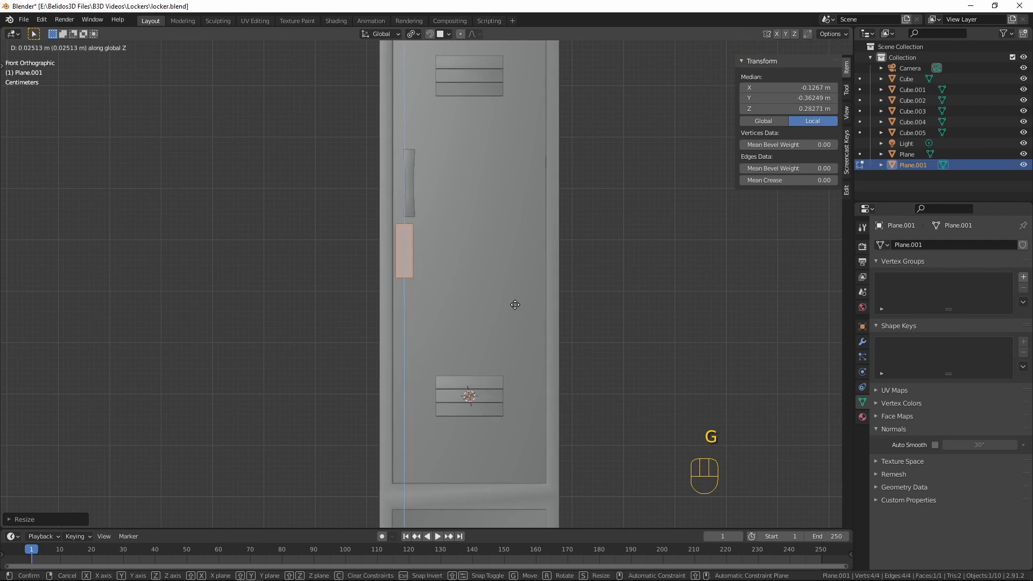
left_click(514, 304)
Shrink the plane slightly to about 0.92 and shift it about -0.0013 m along X towards the door's edge
scroll(491, 293, "up", 3)
scroll(491, 292, "up", 1, "shift")
middle_click_drag(492, 293, 565, 311, "shift")
scroll(555, 350, "up", 2)
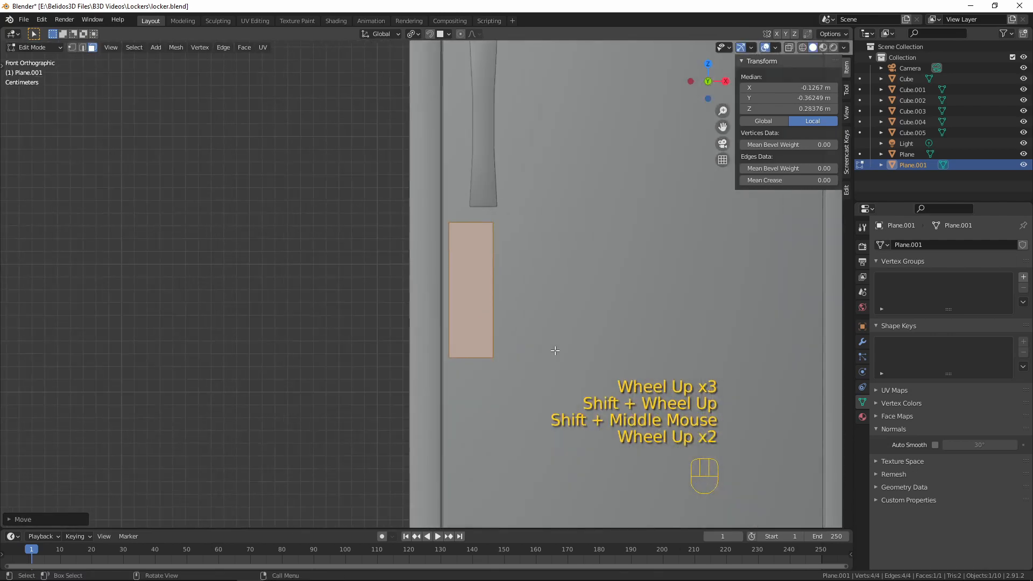
key("s")
left_click(577, 356)
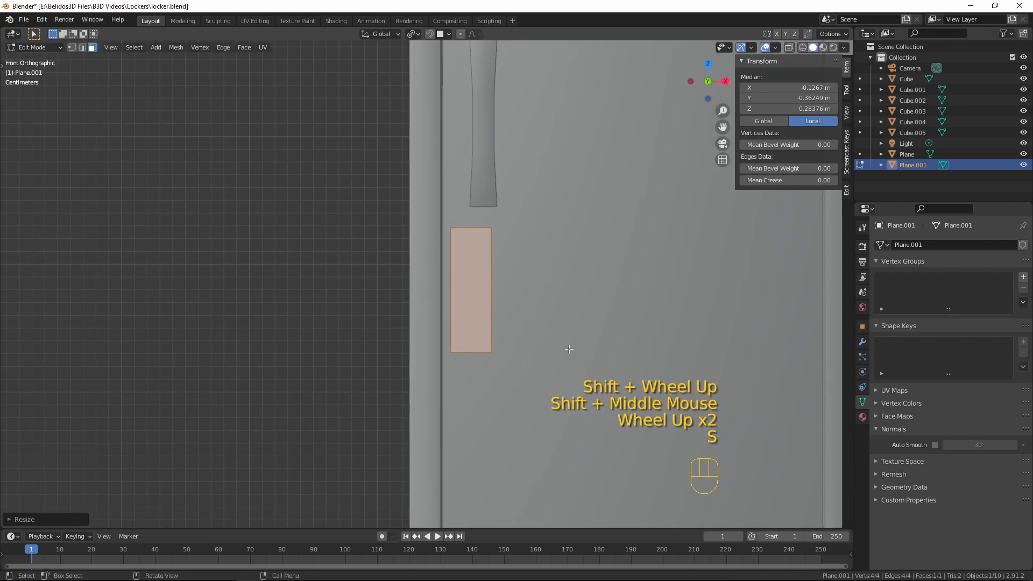
key("g")
key("x")
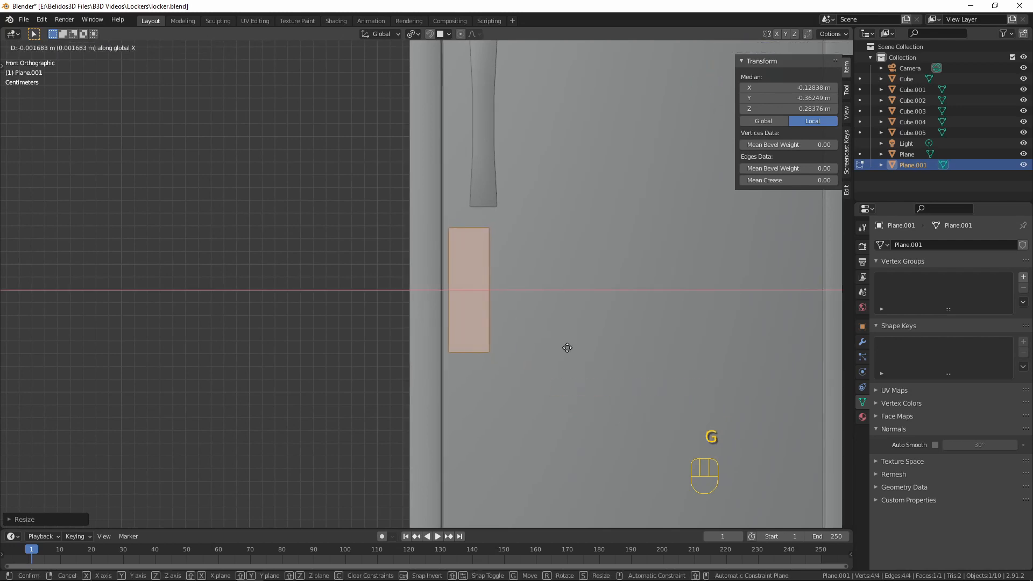
left_click(567, 347)
Move the plane about 0.198 m along Y with snapping so it lies on the door's front face
scroll(567, 348, "down", 6)
middle_click_drag(569, 330, 472, 354)
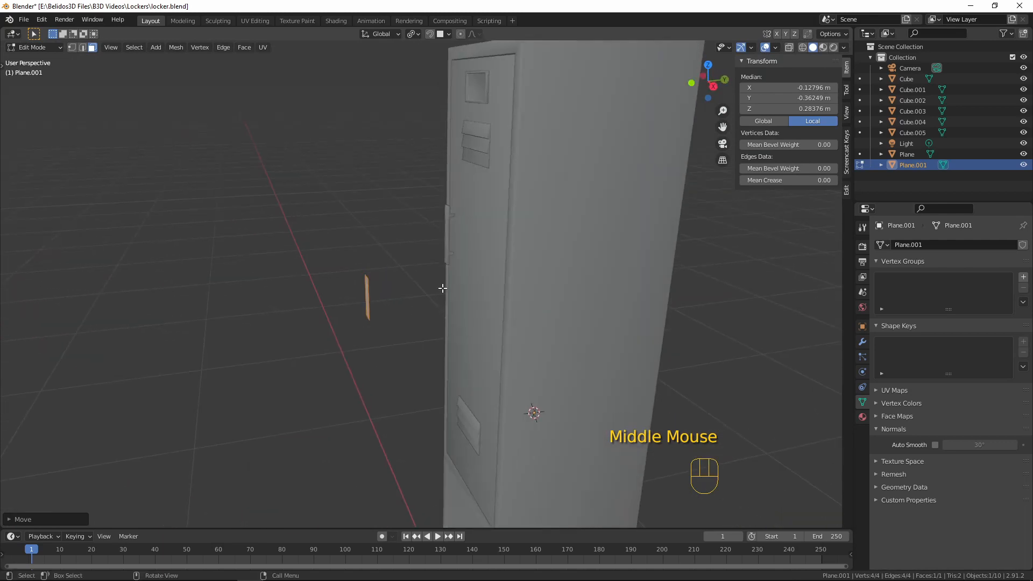
mouse_move(442, 288)
middle_mouse_down()
mouse_move(503, 262)
mouse_move(439, 278)
middle_mouse_up()
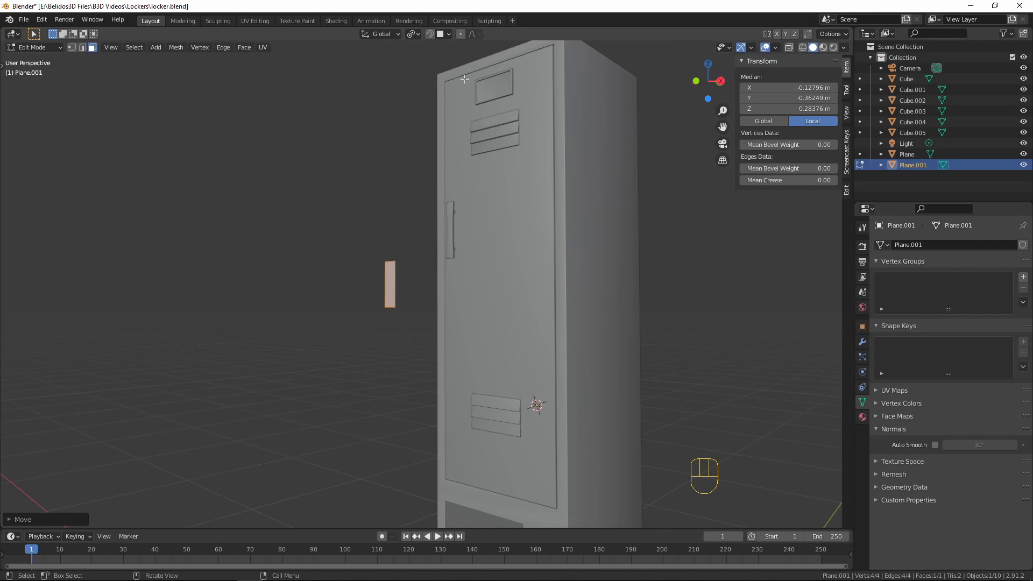
middle_click_drag(434, 245, 392, 321)
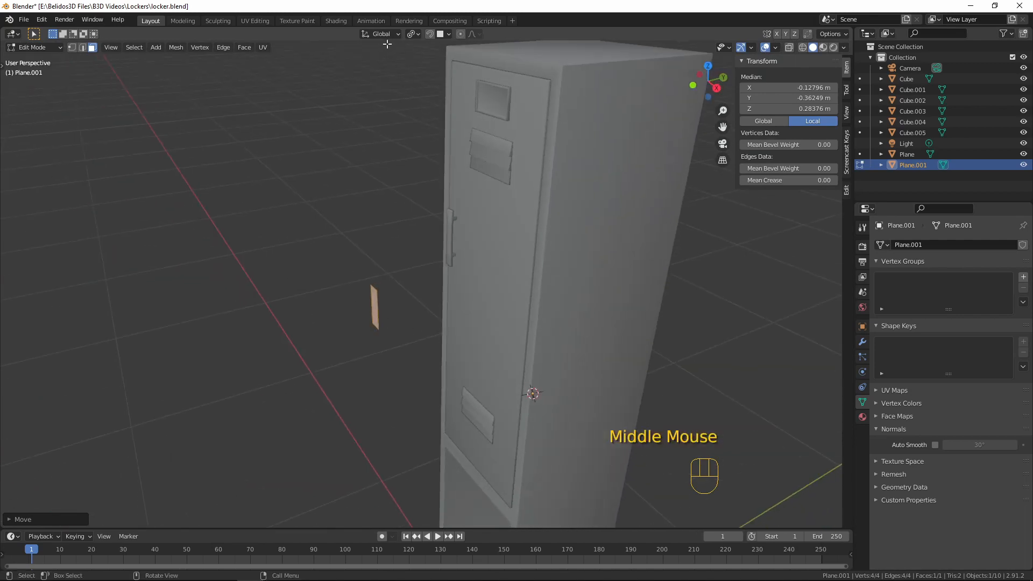
left_click(416, 35)
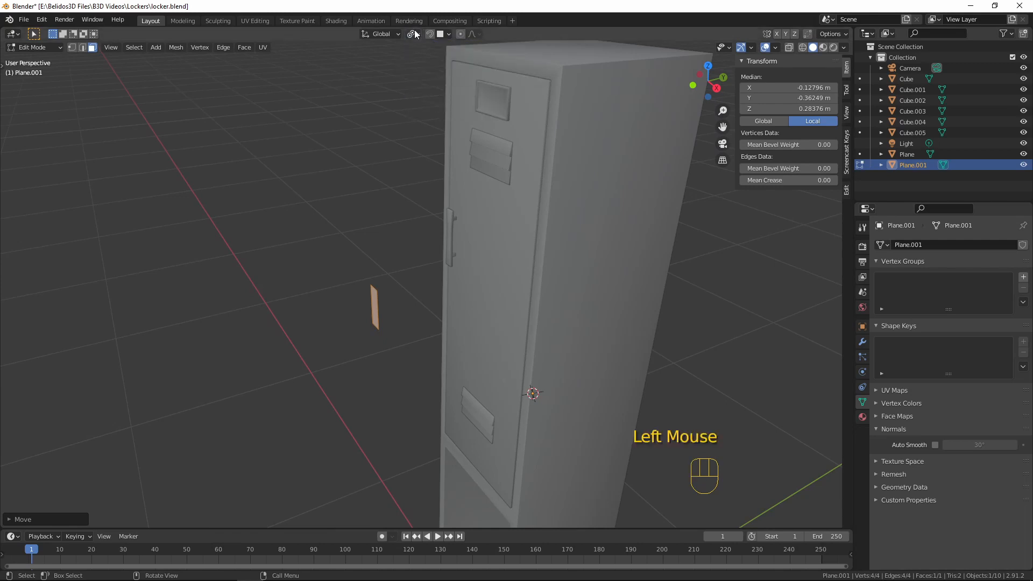
left_click(412, 34)
left_click(441, 81)
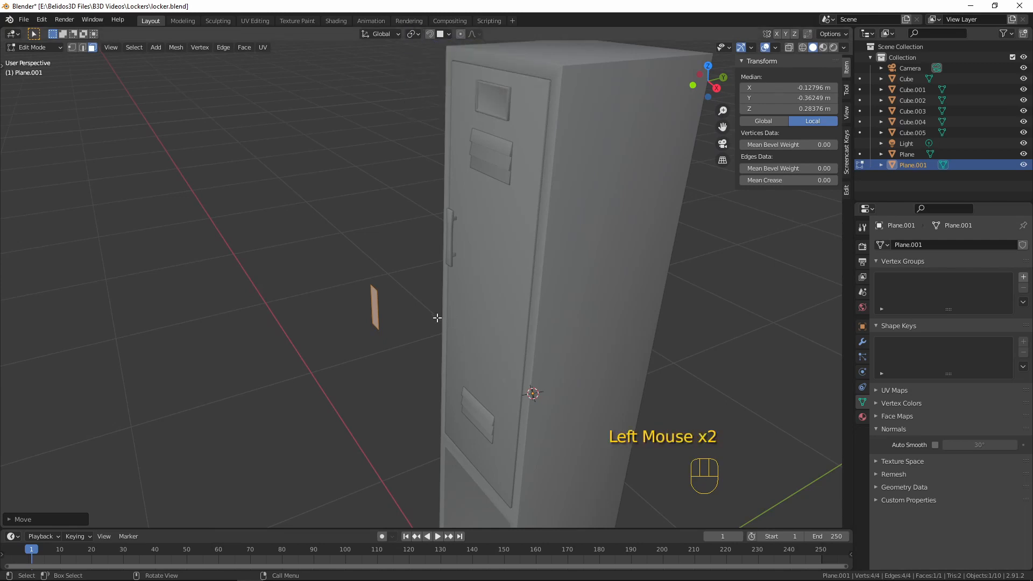
key("g")
key("y")
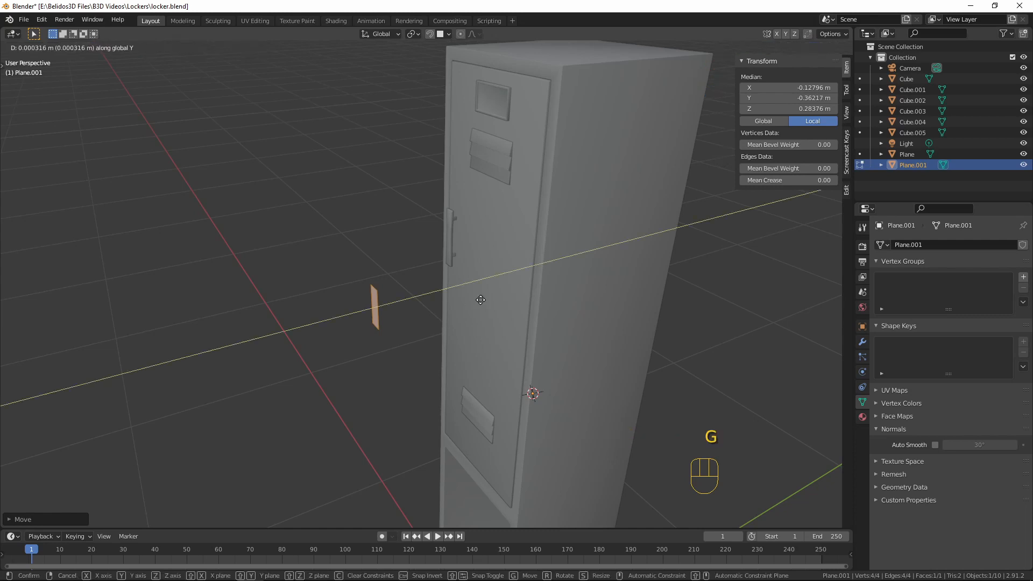
key("ctrl")
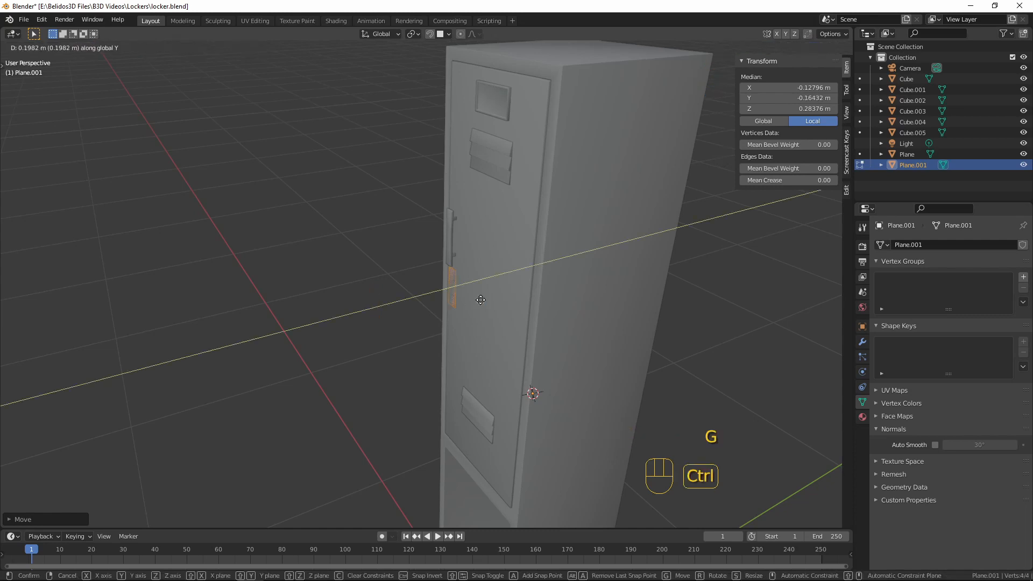
left_click(480, 299)
Extrude the plane below the handle about 0.0047 m outward along Y to form a thin plate
scroll(489, 300, "up", 4)
middle_click_drag(492, 299, 498, 351)
scroll(486, 346, "up", 4)
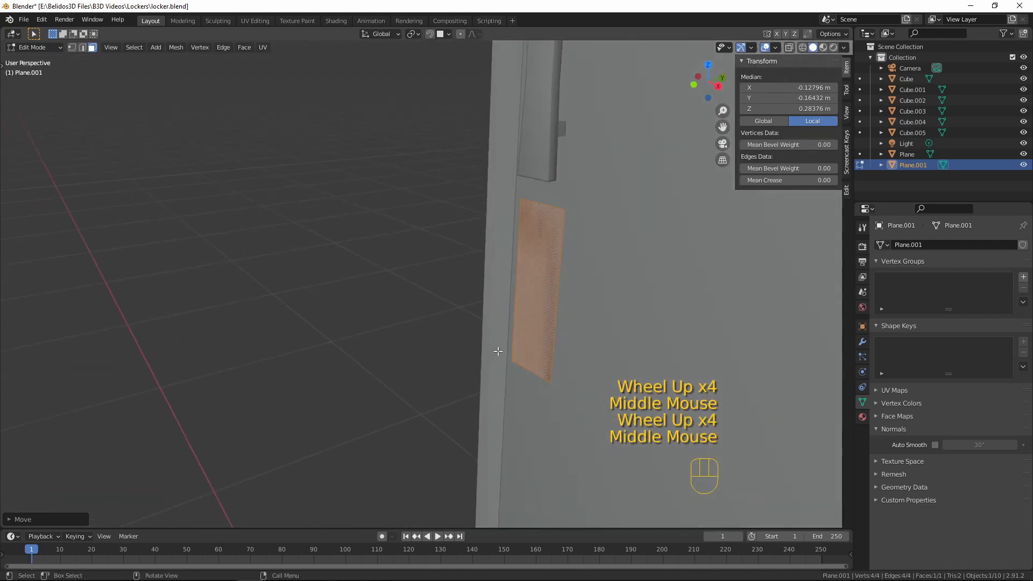
key("e")
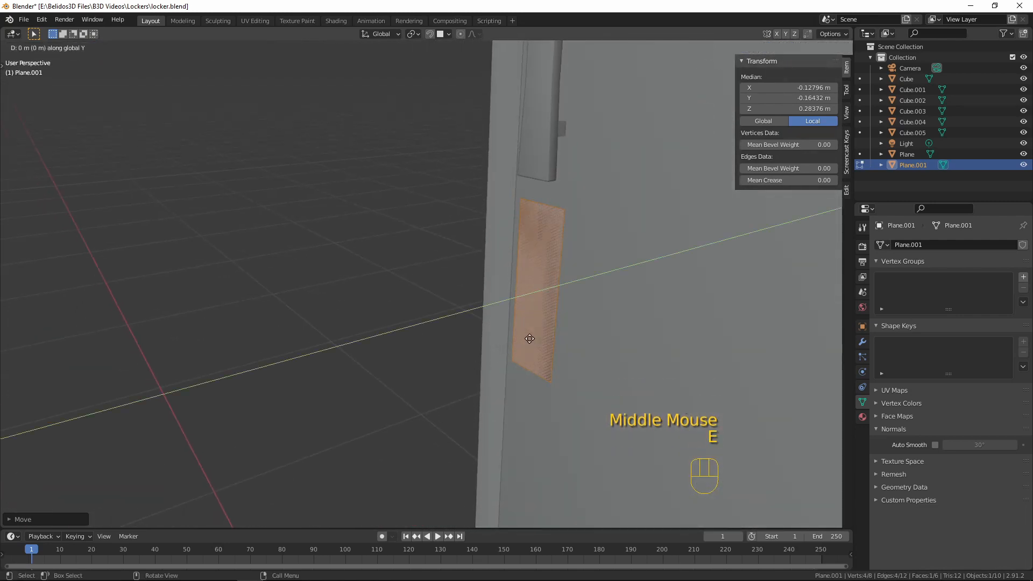
key("shift")
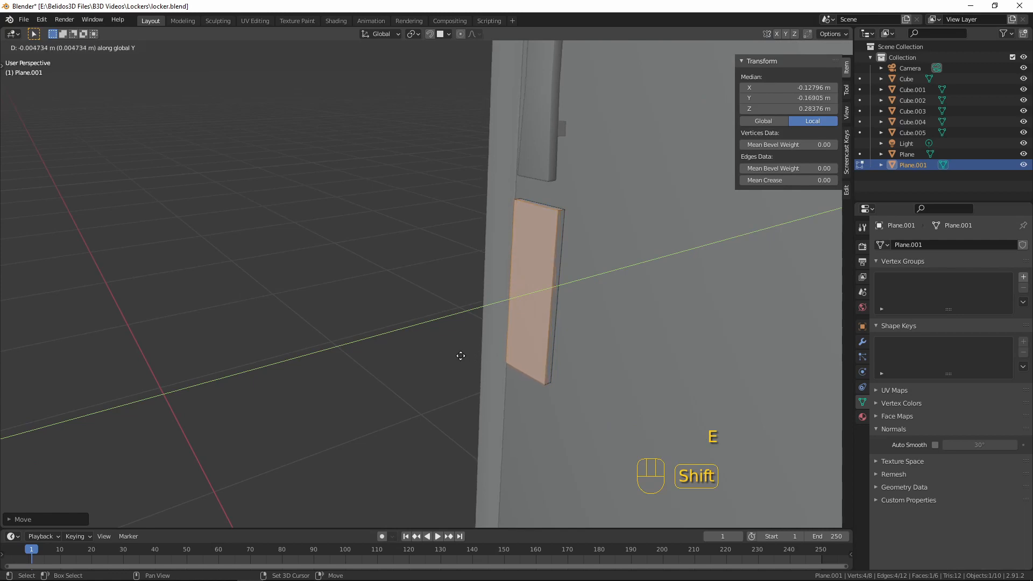
left_click(460, 356)
Inset the plate's front face by about 0.003 m to form a narrow rim
middle_click_drag(538, 363, 579, 357)
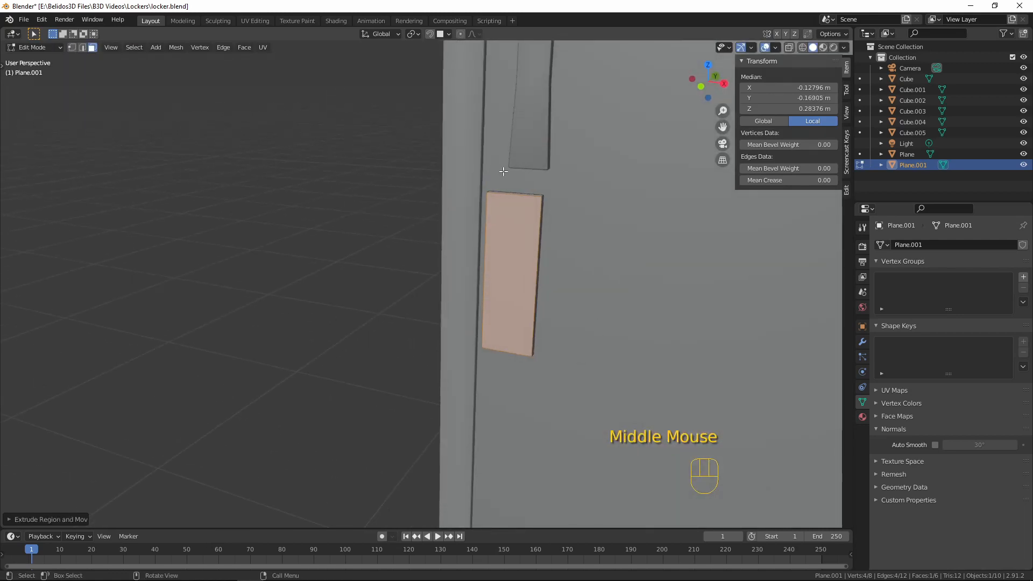
key("i")
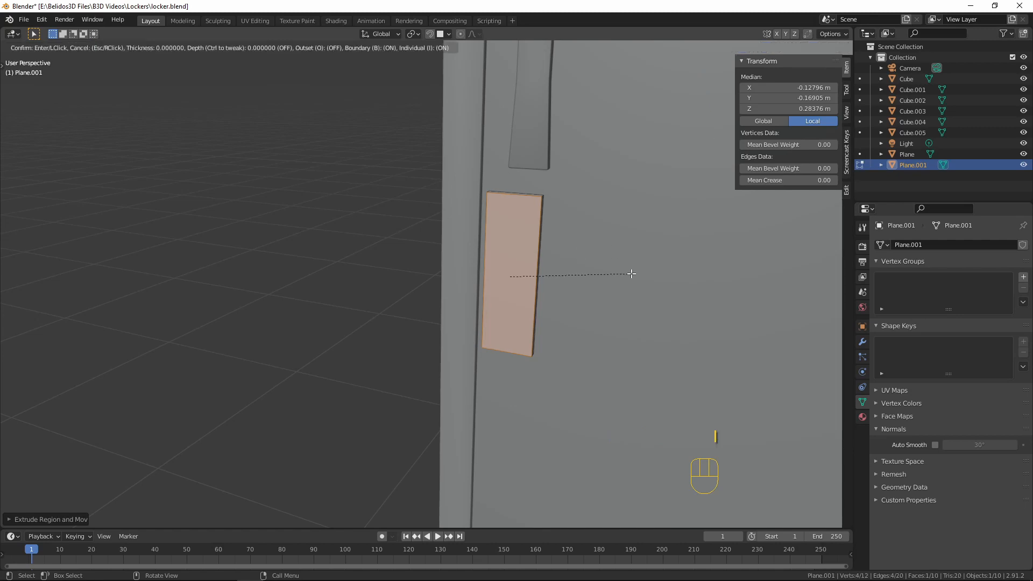
key("shift")
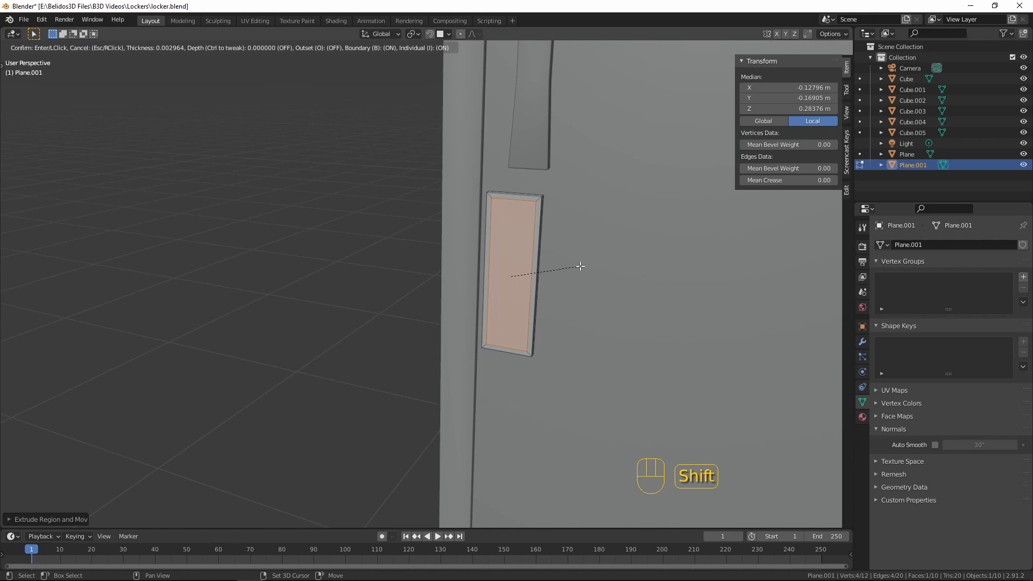
left_click(574, 264)
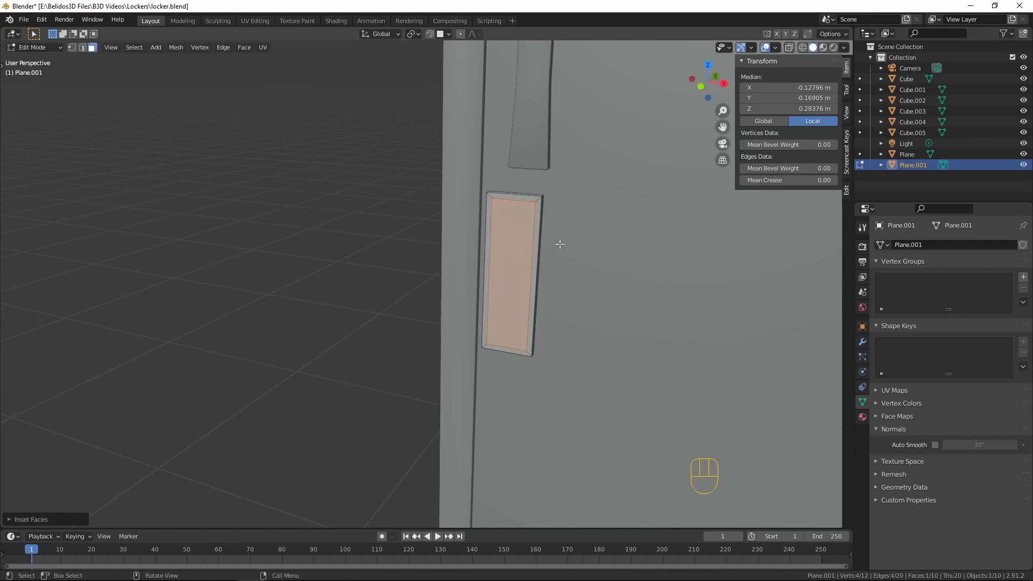
Extrude the inset face about 0.0012 m inward to make a shallow recess inside the rim
middle_click_drag(414, 273, 397, 315)
key("e")
key("shift")
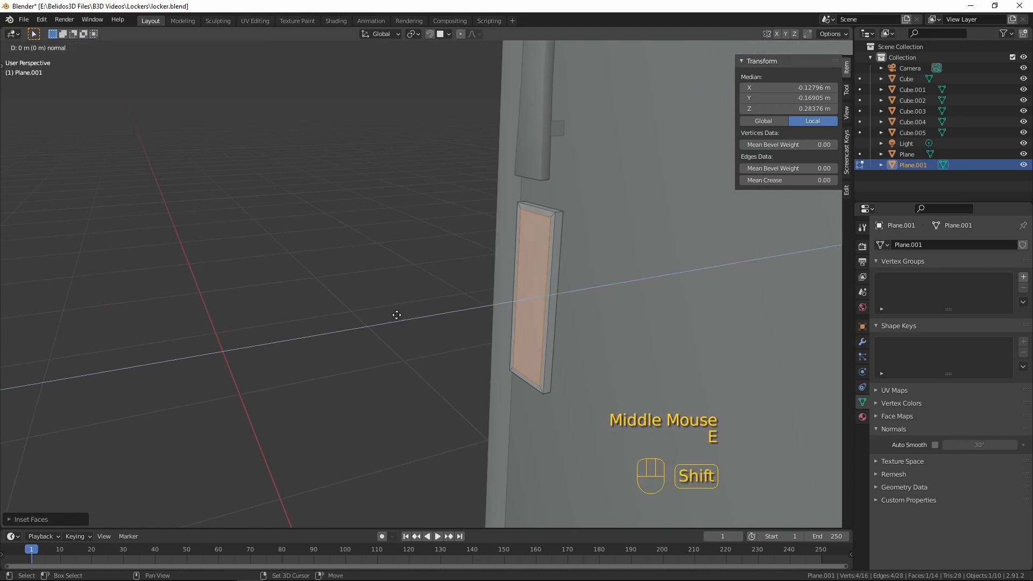
left_click(418, 316)
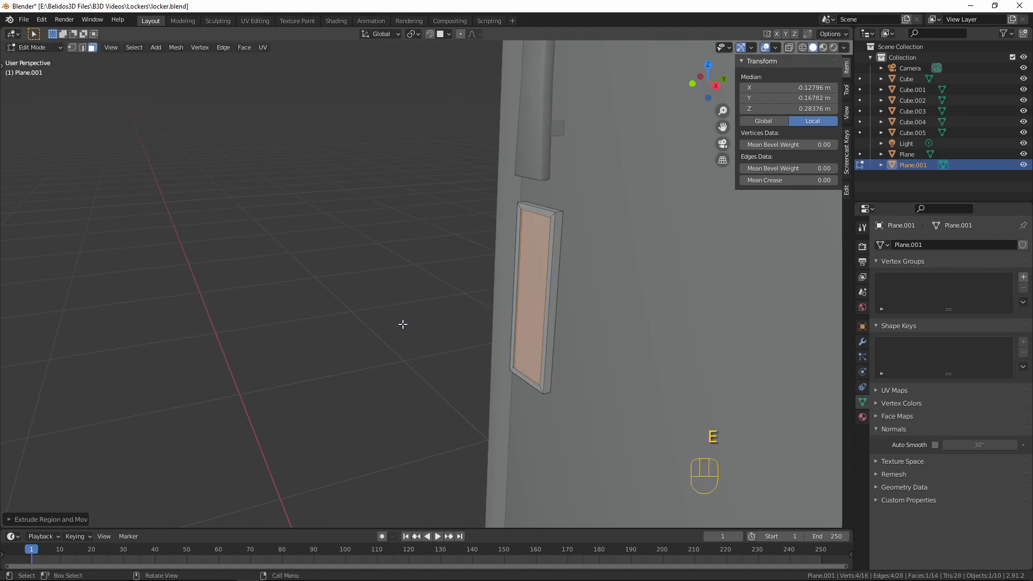
Inset the recessed face again by about 0.006 m, leaving a narrow central strip
middle_click_drag(402, 323, 507, 414)
middle_click_drag(618, 341, 595, 248)
middle_click_drag(537, 312, 581, 302)
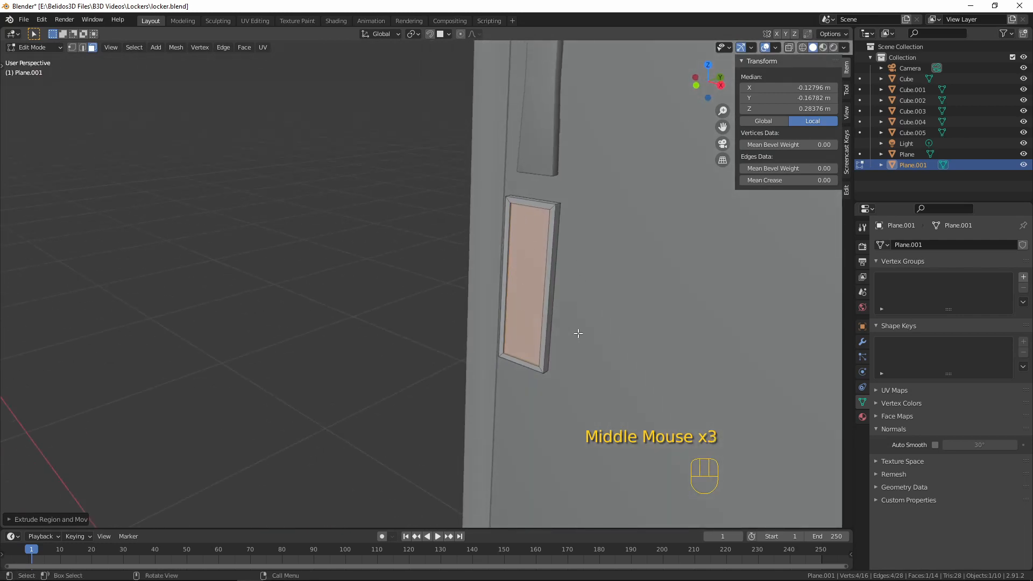
key("i")
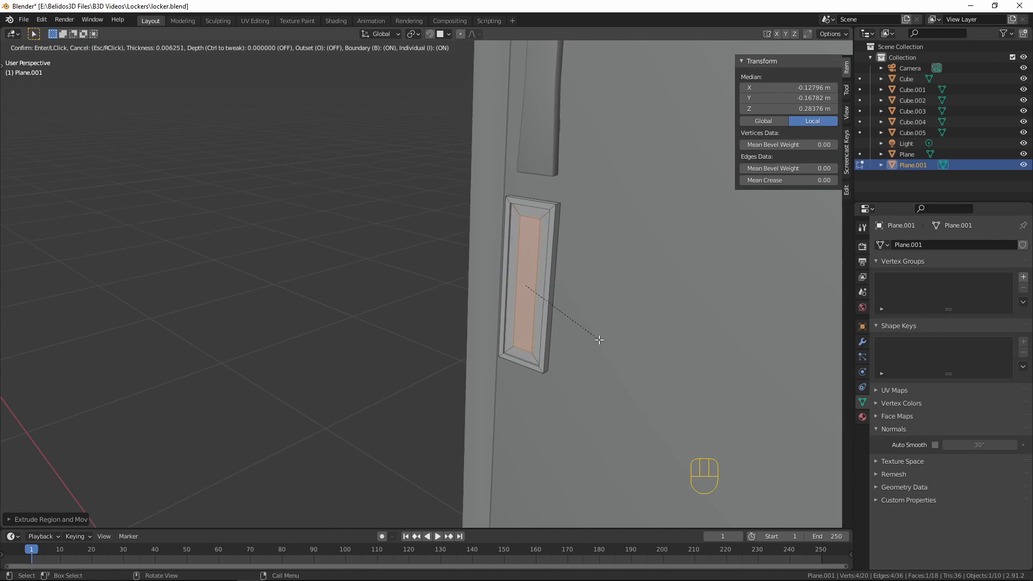
left_click(592, 347)
Extrude the central strip about 0.0034 m inward along global Y to form a deeper slot
middle_click_drag(588, 353, 572, 362)
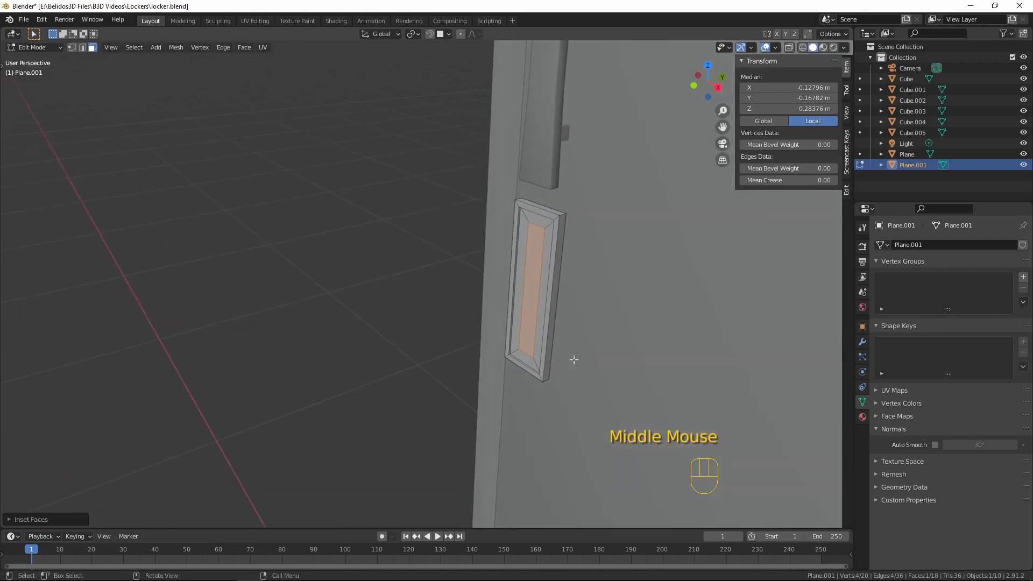
key("e")
key("y")
key("y")
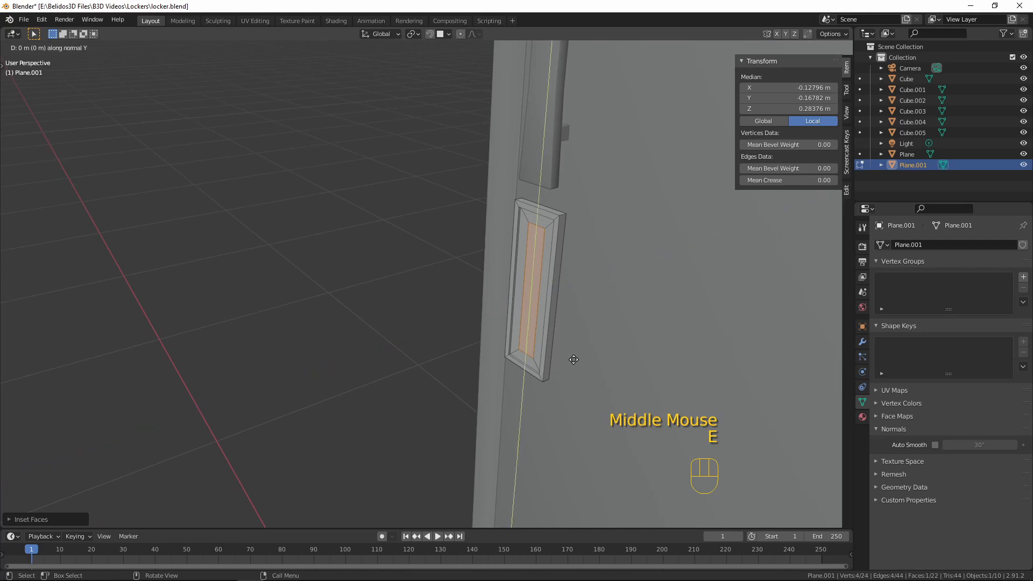
key("y")
key("y")
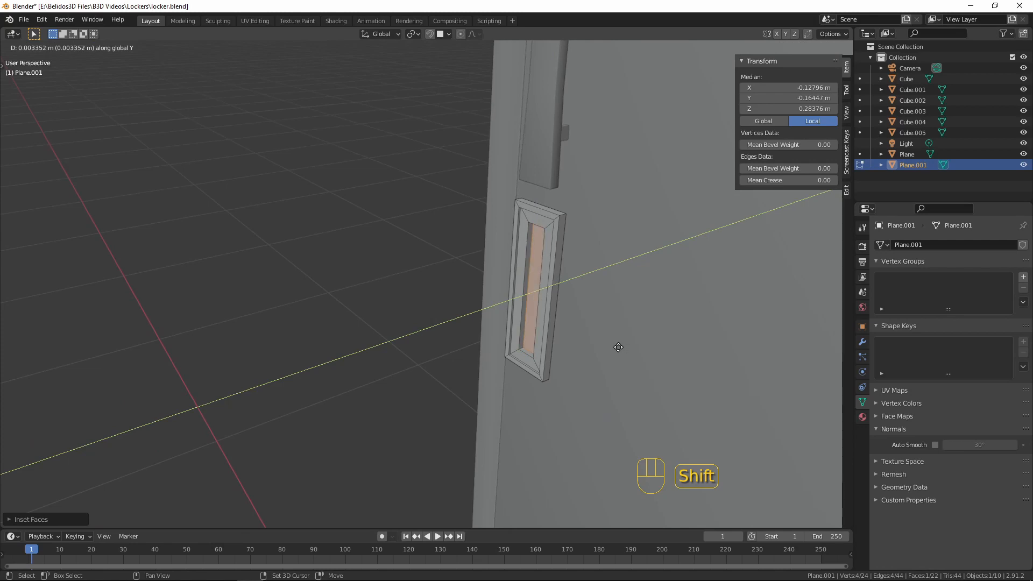
left_click(618, 347)
Shade the plate object smooth and enable Auto Smooth at 30°
middle_click_drag(623, 339, 491, 409)
key("Tab")
scroll(615, 337, "up", 4)
key("Tab")
mouse_move(460, 243)
middle_mouse_down()
mouse_move(487, 238)
mouse_move(471, 242)
middle_mouse_up()
key("Tab")
right_click(409, 183)
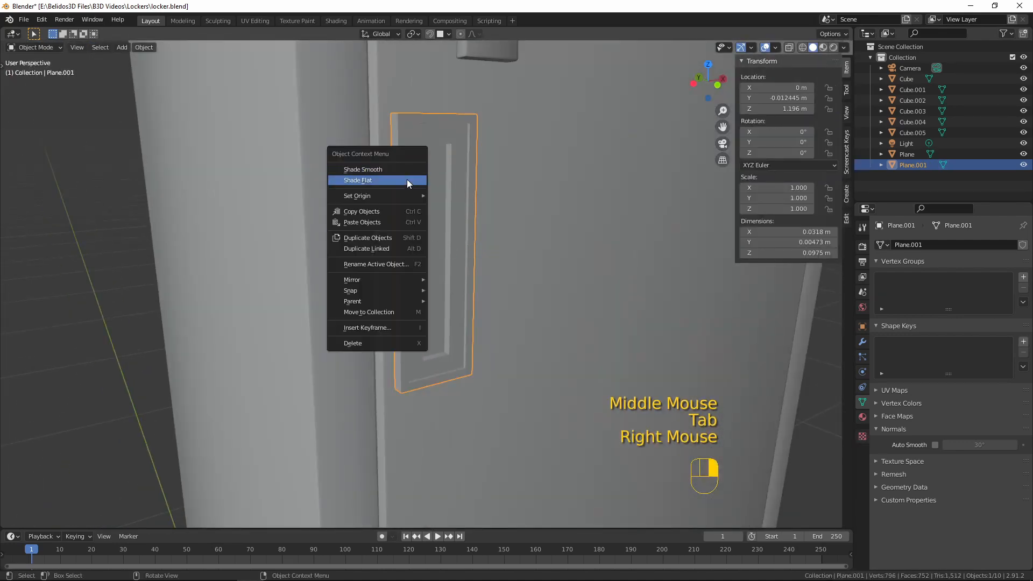
left_click(409, 181)
left_click(934, 445)
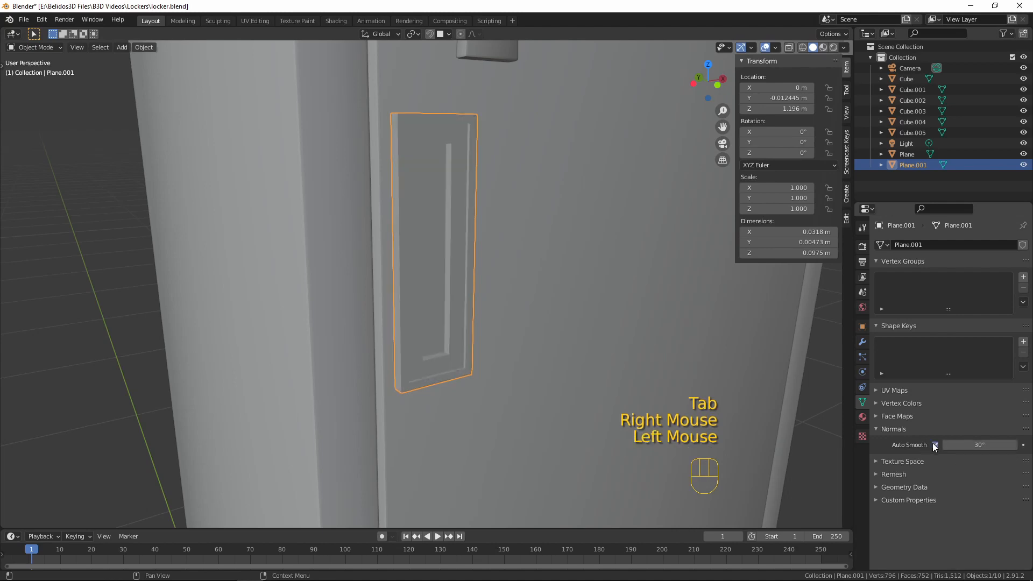
Add a Bevel modifier to the plate and set its segments to 2
left_click(862, 343)
left_click(952, 245)
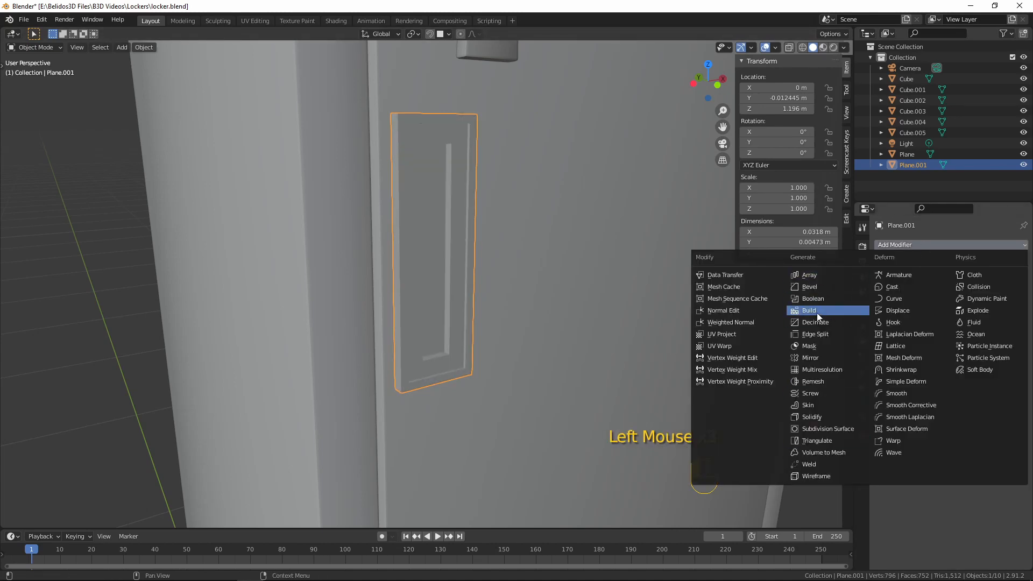
left_click(810, 287)
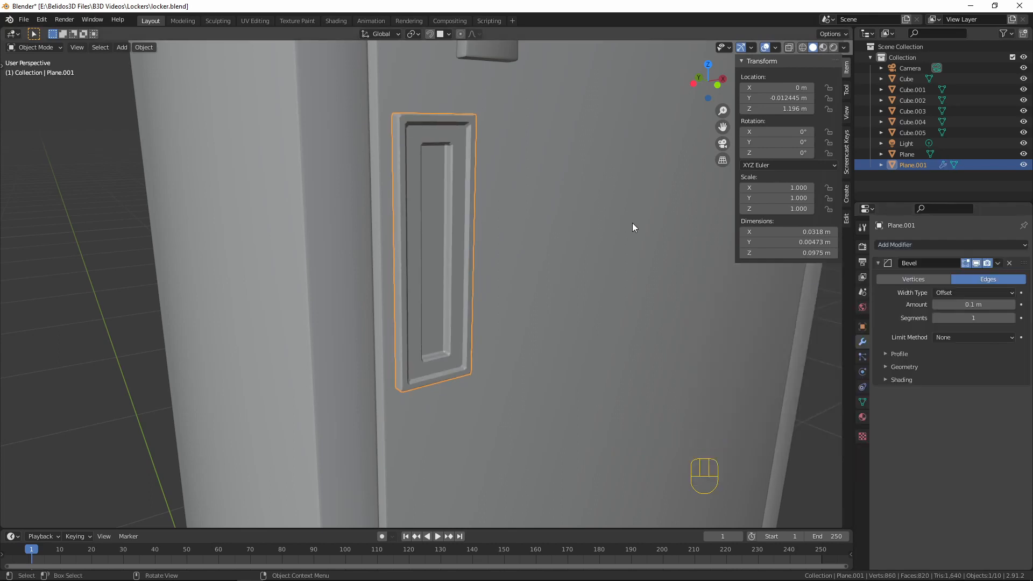
scroll(551, 185, "up", 2)
middle_click_drag(551, 185, 482, 188)
middle_click_drag(590, 247, 502, 253, "shift")
middle_click_drag(574, 291, 498, 240, "shift")
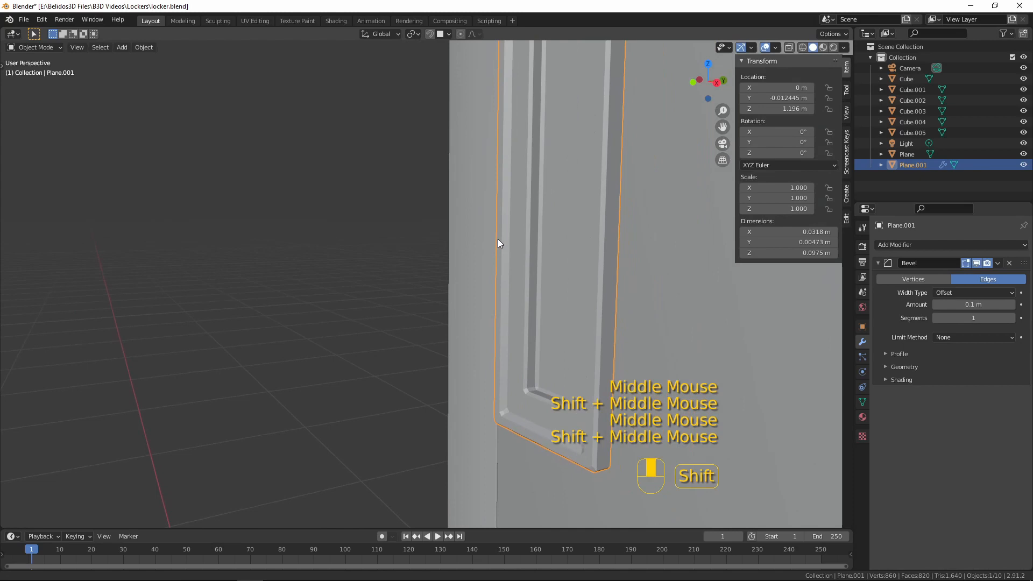
left_click(974, 317)
left_click_drag(973, 318, 984, 318)
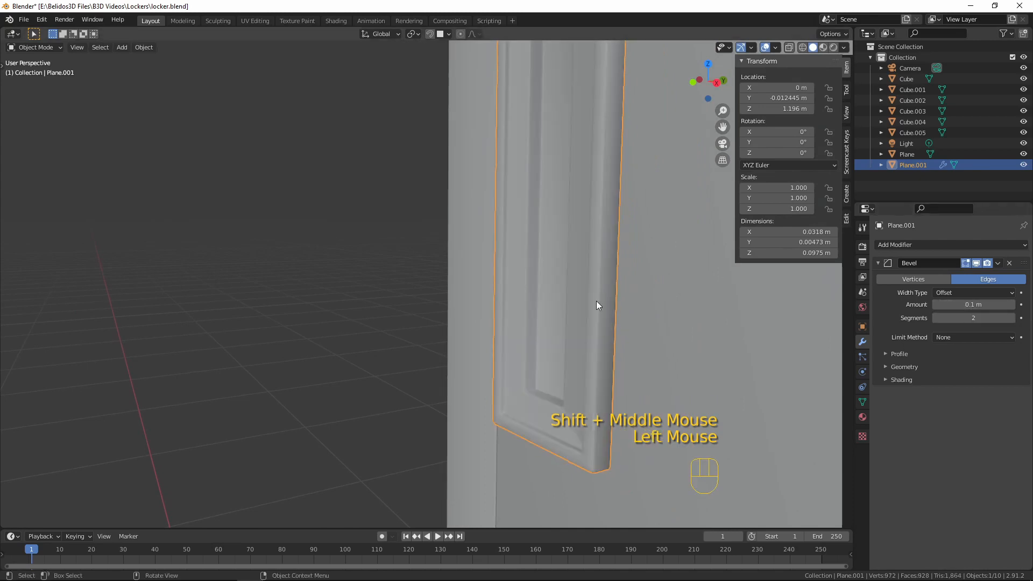
Set the plate's bevel Limit Method to Angle
middle_click_drag(596, 301, 678, 244)
left_click(966, 338)
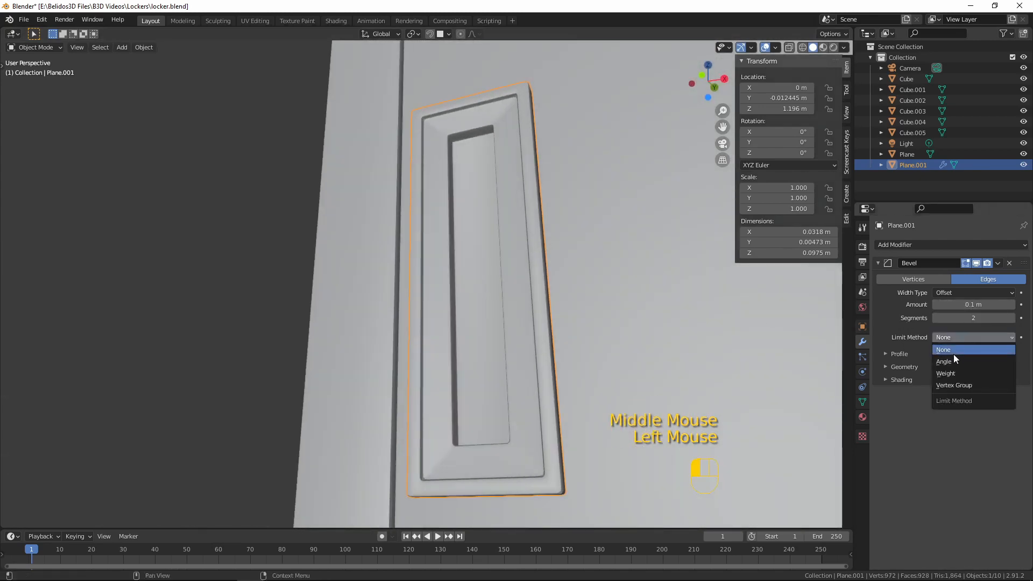
left_click(954, 359)
middle_click_drag(634, 299, 532, 292)
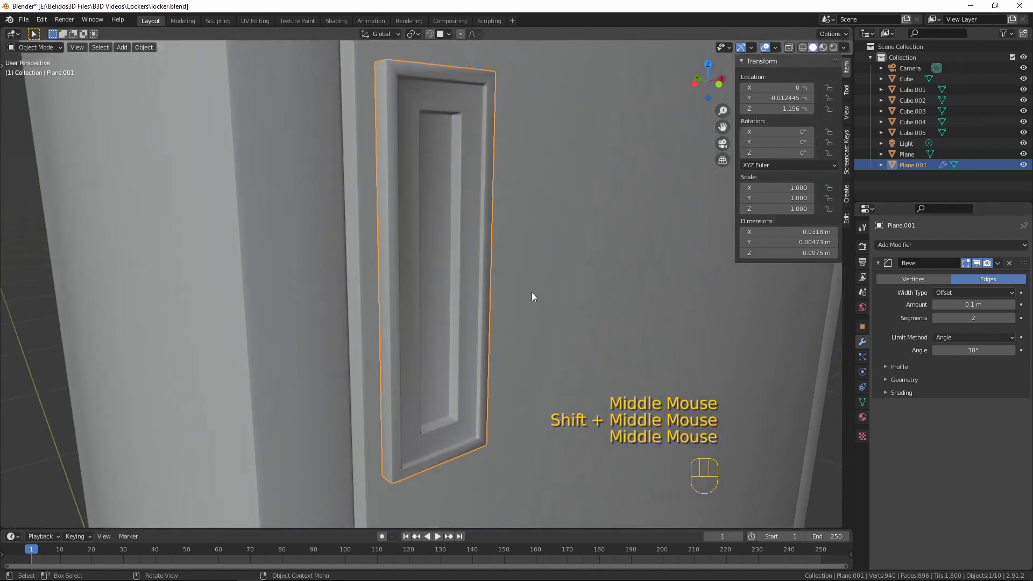
scroll(532, 292, "up", 3)
scroll(527, 265, "down", 3)
key("Tab")
key("Tab")
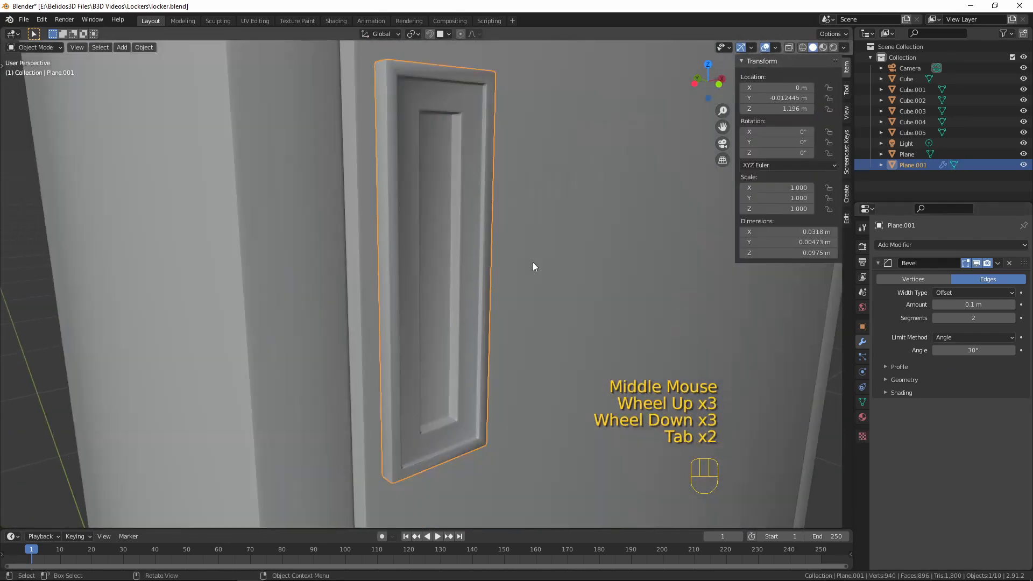
Examine the whole locker from several angles, judging the plate's size and position relative to the handle and door
key("a")
key("a")
key("a")
scroll(532, 262, "down", 1)
middle_click_drag(531, 263, 475, 289)
scroll(544, 293, "down", 5)
scroll(538, 292, "down", 5)
key("a")
scroll(499, 286, "down", 3)
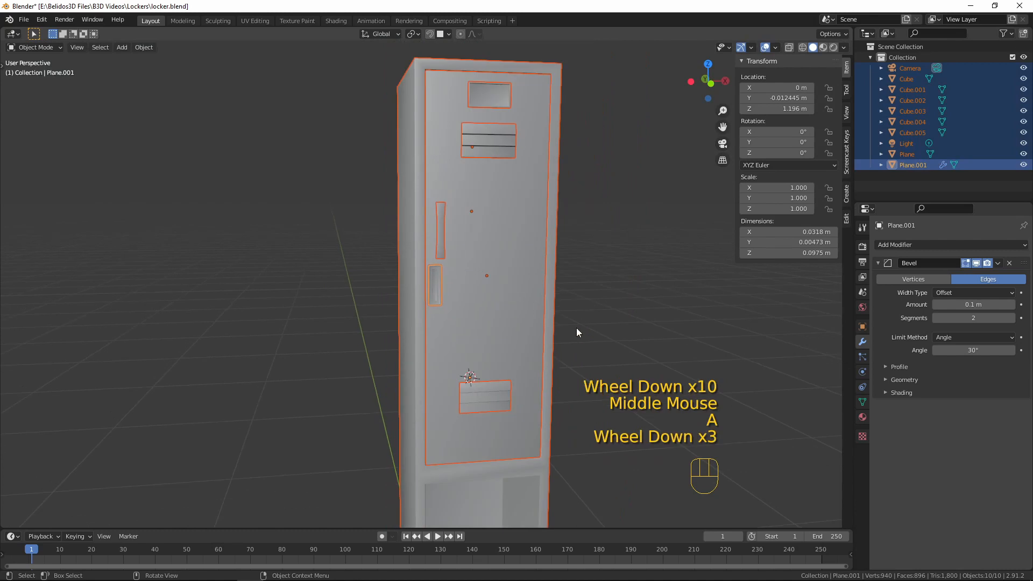
middle_click_drag(576, 328, 506, 318)
left_click(511, 318)
left_click(575, 296)
scroll(575, 295, "down", 4)
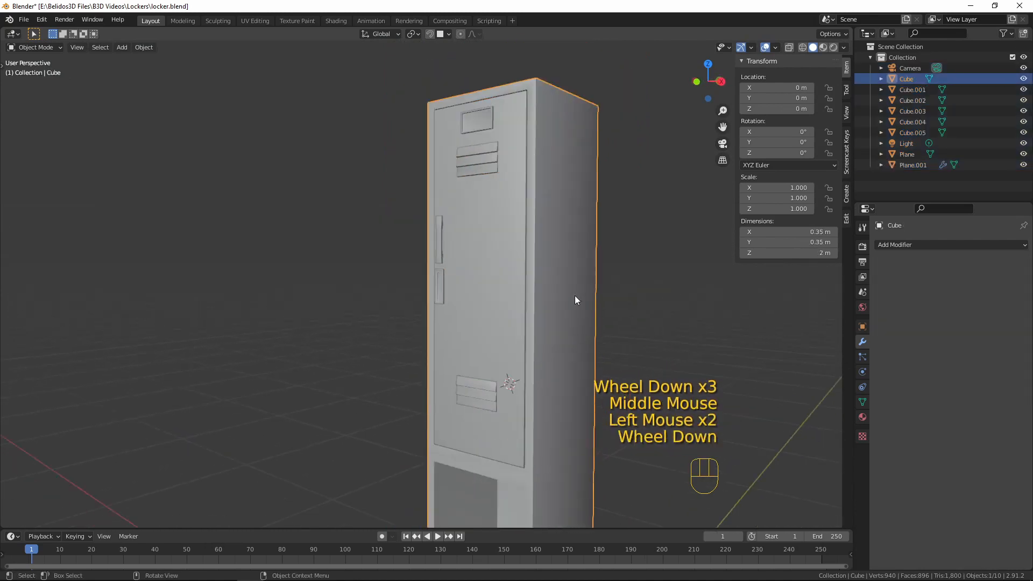
scroll(556, 296, "up", 4)
key("a")
key("a")
key("a")
key("a")
mouse_move(563, 296)
middle_mouse_down()
mouse_move(563, 308)
mouse_move(488, 319)
mouse_move(563, 303)
middle_mouse_up()
scroll(563, 305, "up", 7)
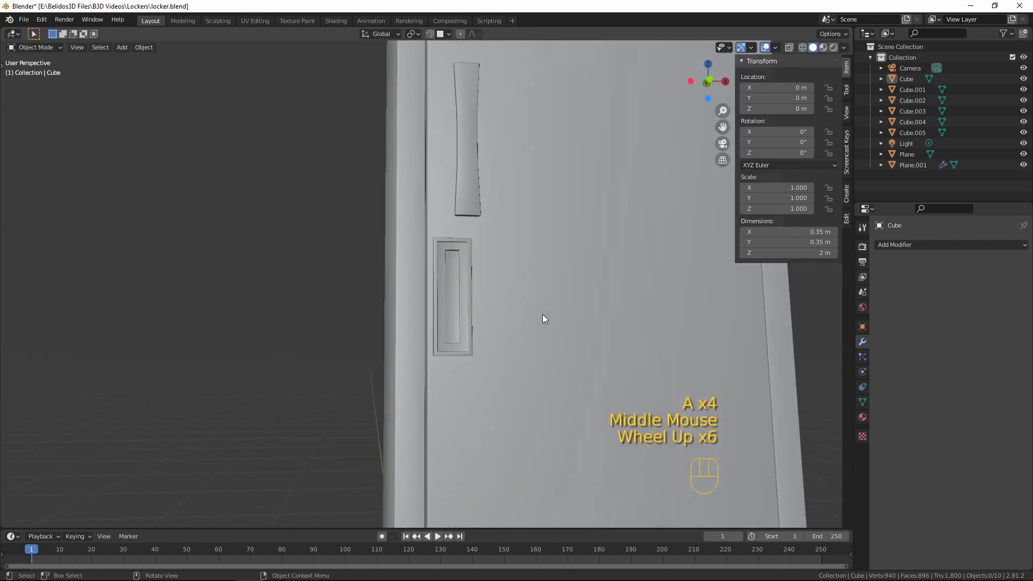
Scale the plate's whole mesh down to a little under two-thirds in front view, keeping its Y depth unchanged
left_click(460, 293)
key("Tab")
key("a")
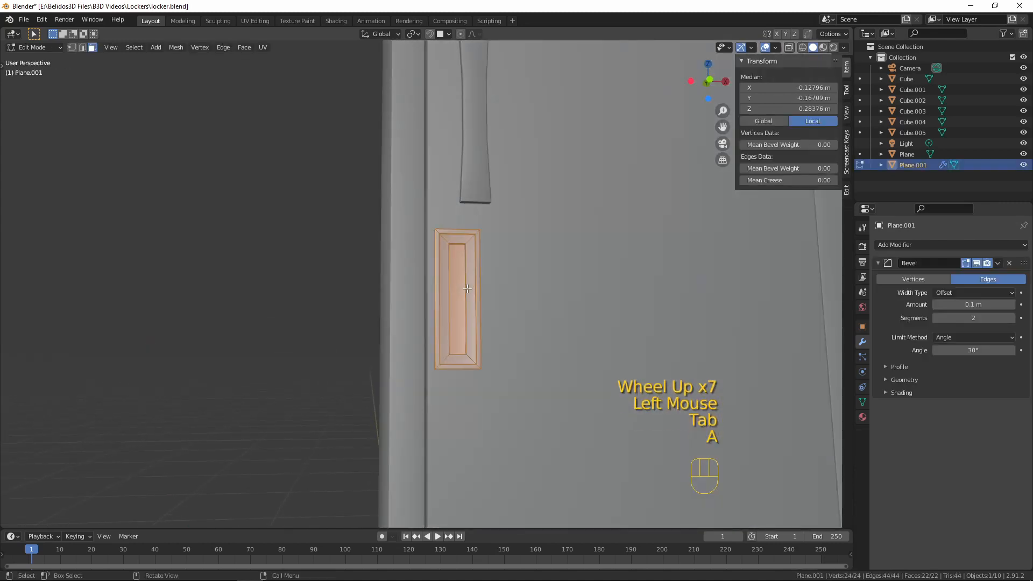
key("KP_1")
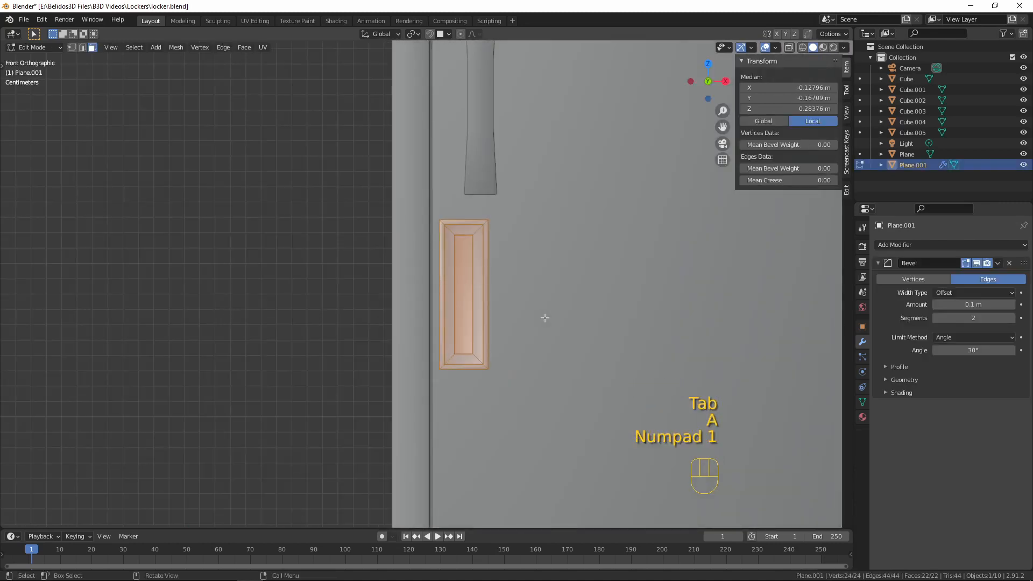
key("s")
right_click(568, 407)
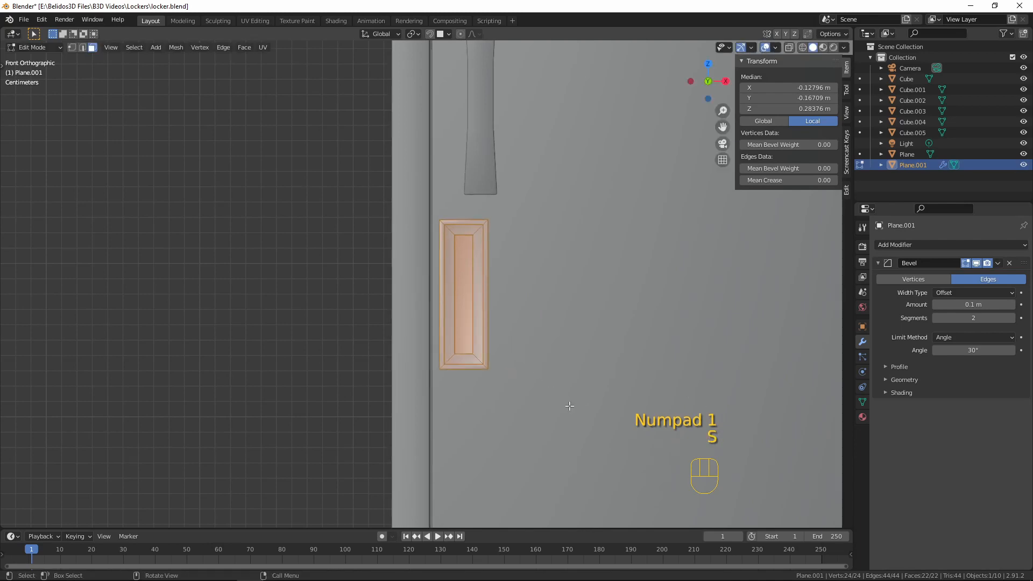
key("s")
key("shift+y")
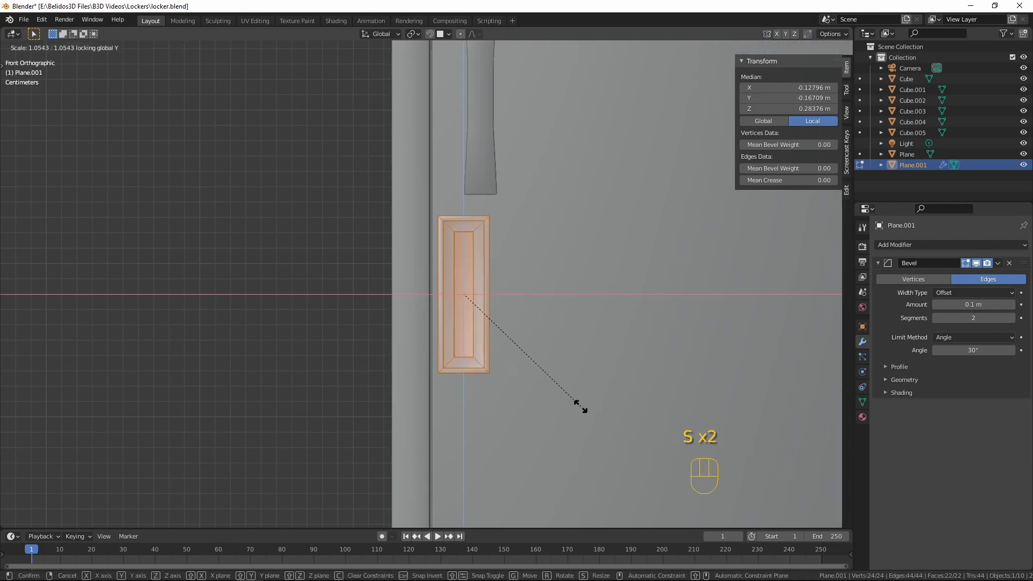
left_click(536, 359)
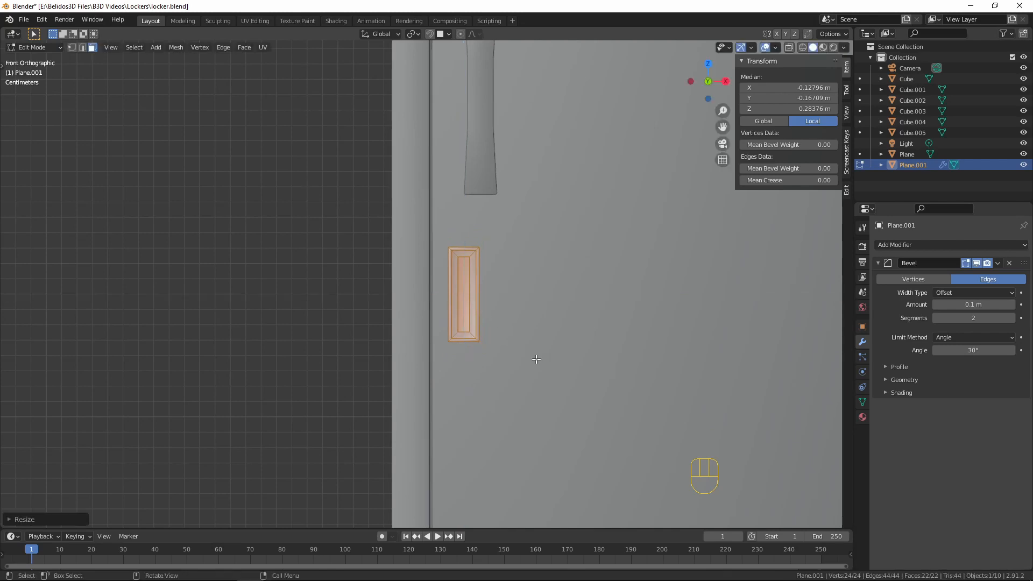
Shift the plate's mesh along X to about -0.1299 m, leaving a small gap from the door's edge
key("g")
key("x")
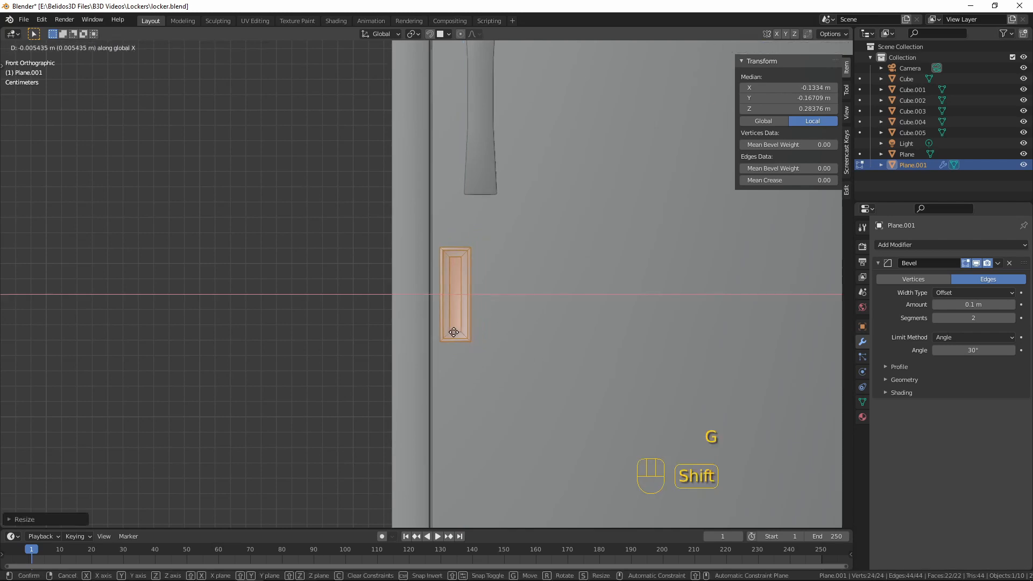
left_click(454, 332)
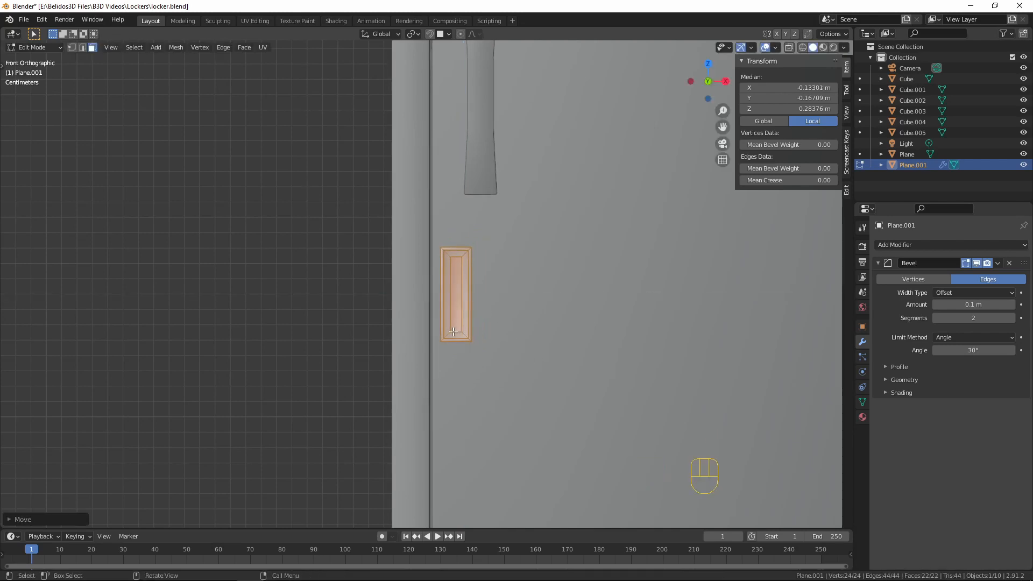
key("g")
key("x")
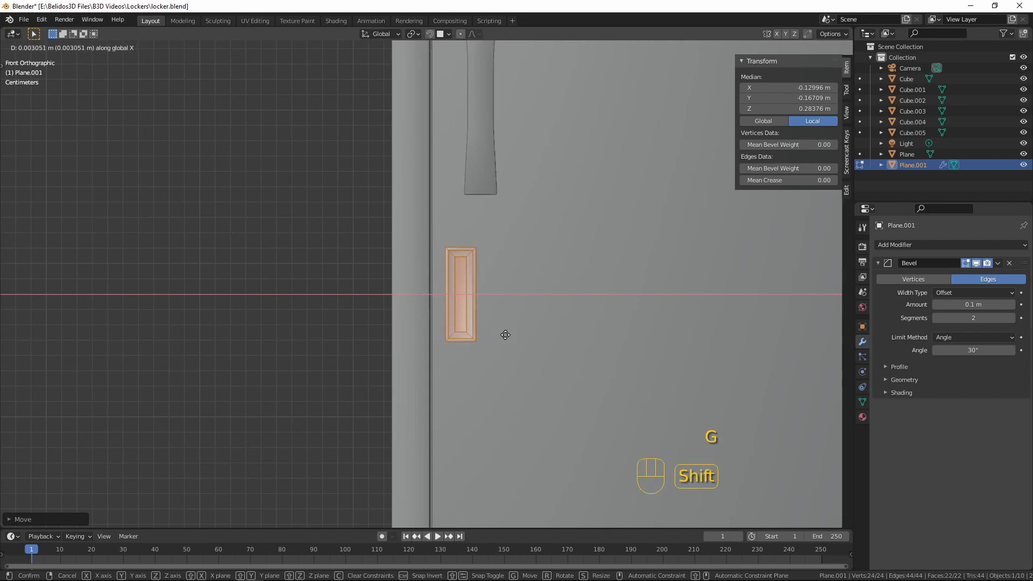
left_click(507, 335)
key("KP_1")
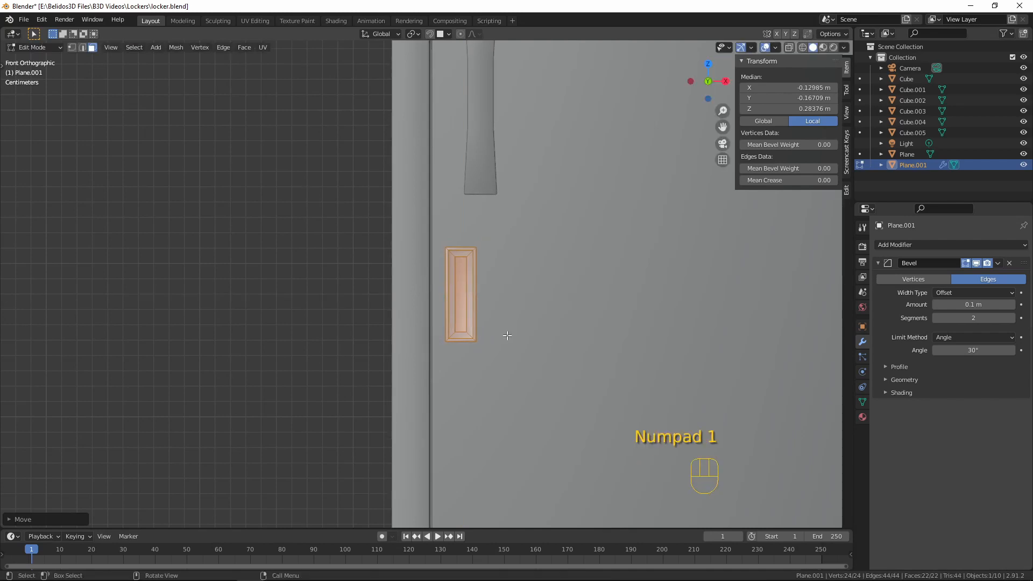
Move the plate's mesh along X to about -0.1257 m, widening its gap from the door's edge, and leave mesh editing with nothing selected
key("shift+z")
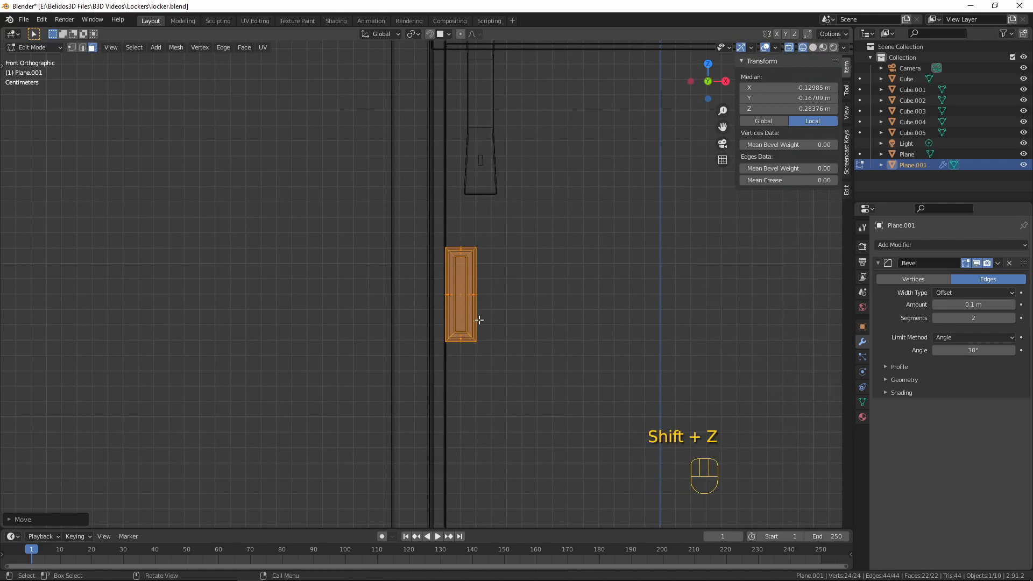
key("g")
key("x")
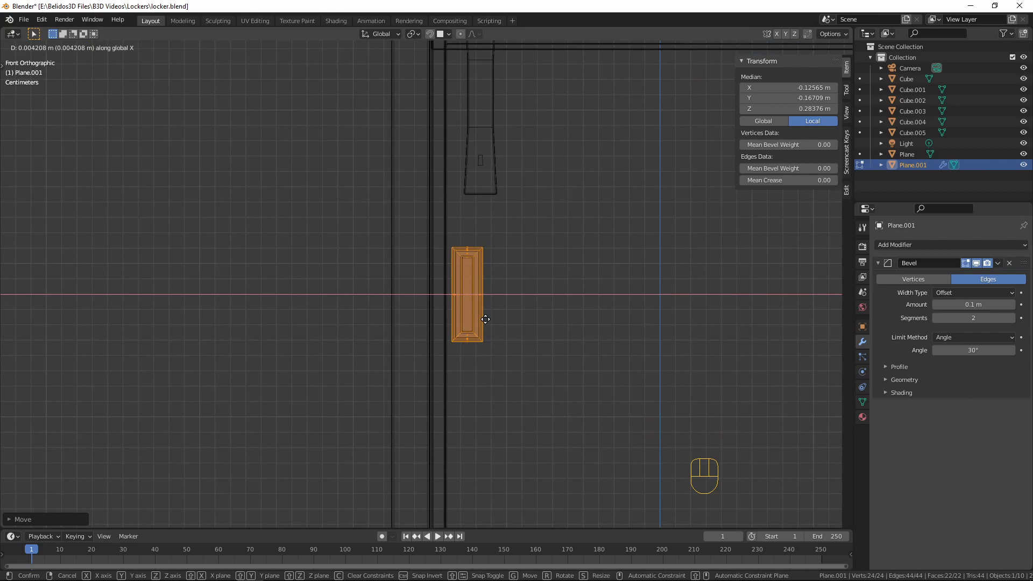
left_click(485, 319)
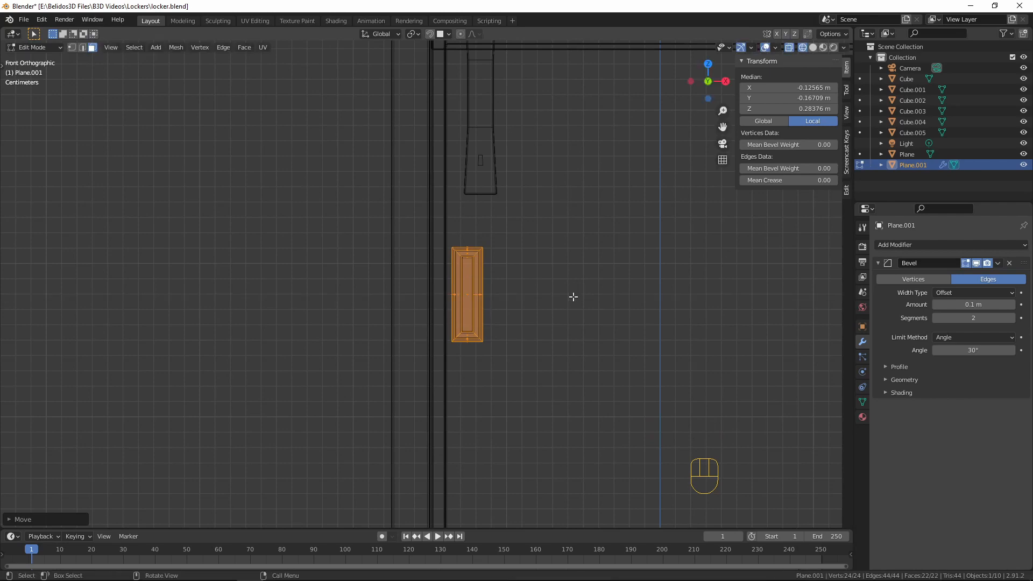
key("shift+z")
scroll(576, 306, "down", 5)
key("a")
key("a")
key("a")
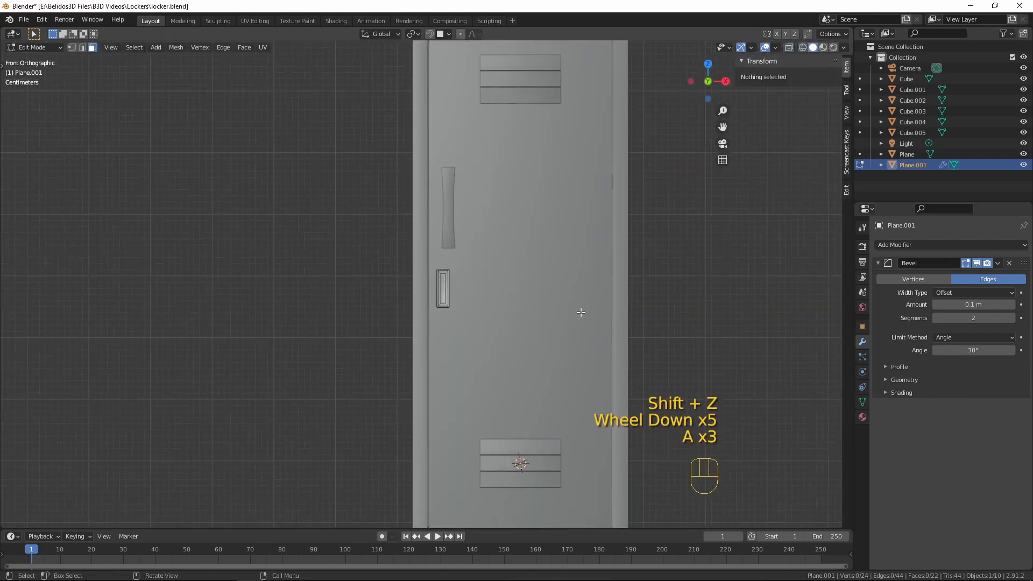
middle_click_drag(559, 286, 484, 325)
key("Tab")
key("a")
key("a")
key("a")
Examine the upper door from close up and farther away, judging the recessed plate's position below the handle
scroll(457, 270, "up", 8)
scroll(468, 320, "down", 5)
middle_click_drag(607, 266, 462, 385, "shift")
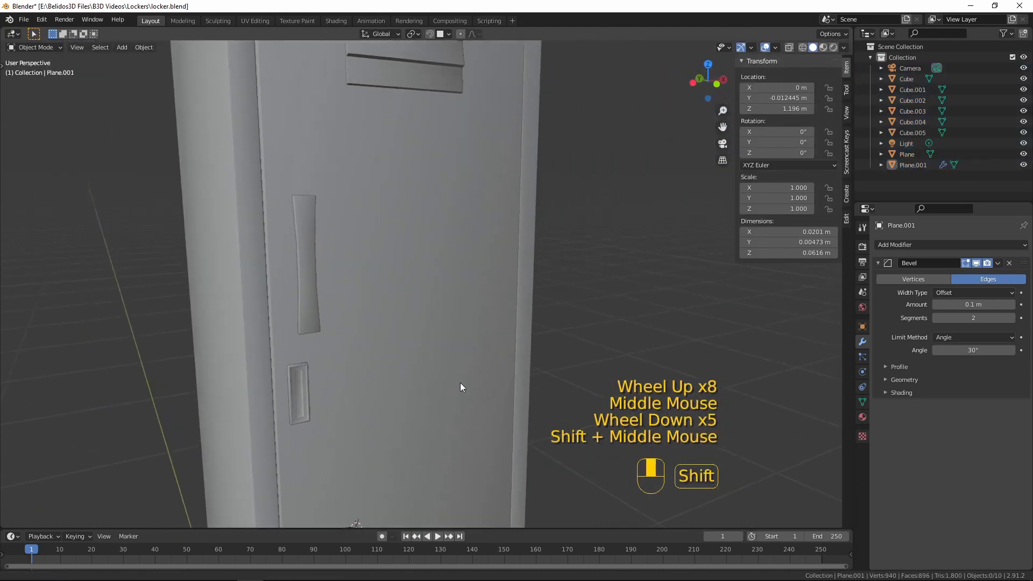
scroll(502, 299, "down", 4)
mouse_move(502, 299)
middle_mouse_down()
mouse_move(363, 303)
mouse_move(342, 328)
mouse_move(524, 276)
mouse_move(373, 340)
mouse_move(491, 287)
mouse_move(485, 302)
middle_mouse_up()
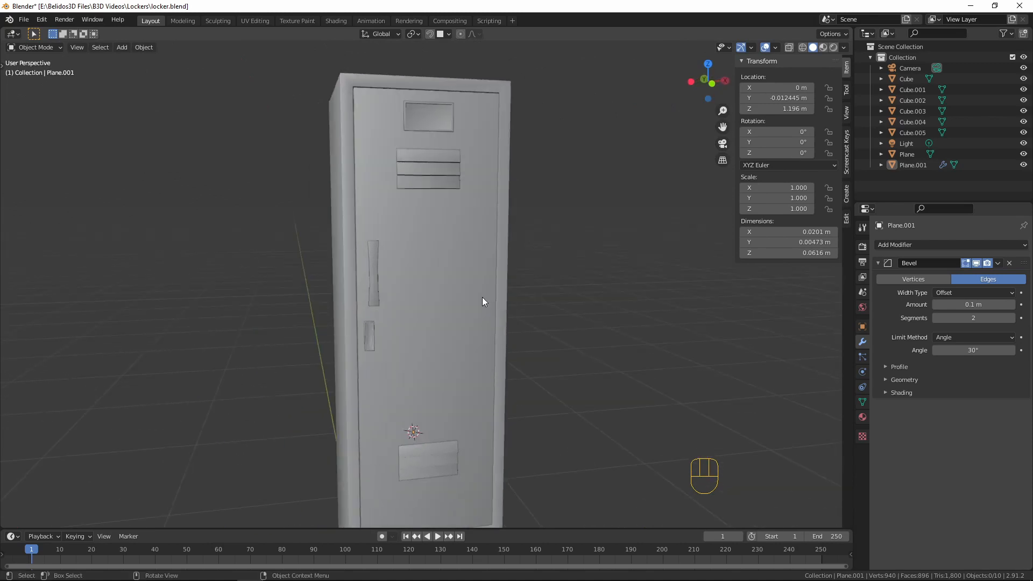
scroll(484, 302, "up", 4)
scroll(510, 302, "down", 3)
key("KP_1")
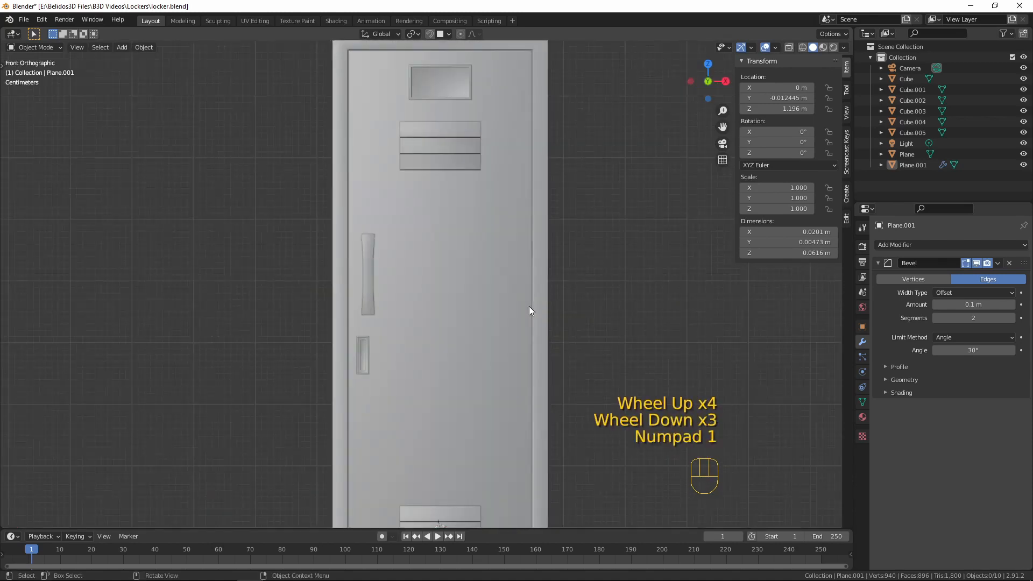
Snap the 3D cursor to the upper door's front vertical edge on the side opposite the handle, and leave mesh editing with nothing selected
scroll(529, 310, "down", 1)
scroll(531, 376, "down", 1, "shift")
middle_click_drag(532, 382, 533, 314, "shift")
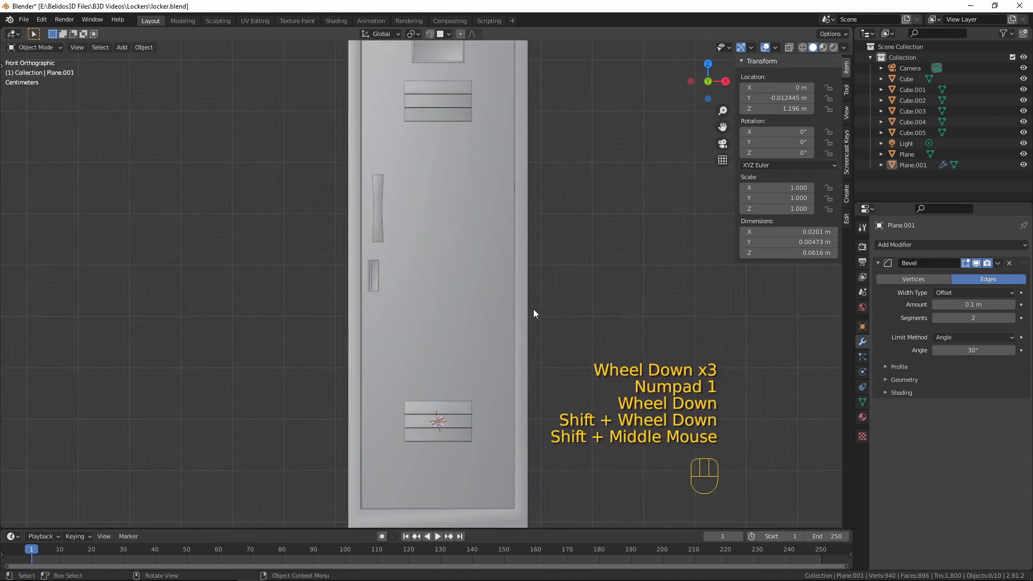
left_click(525, 172)
left_click(450, 150)
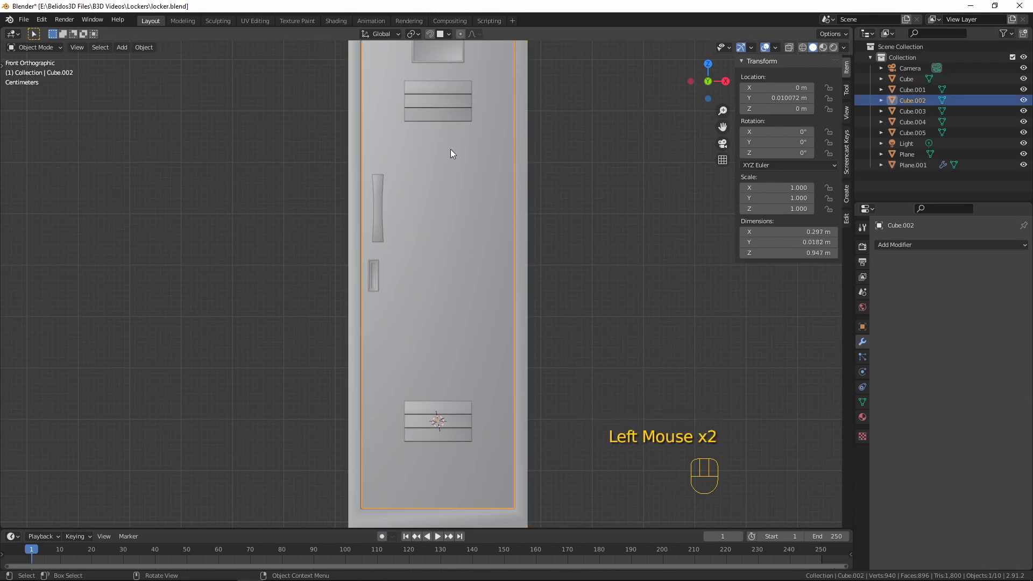
key("Tab")
middle_click_drag(550, 148, 480, 189)
key("2")
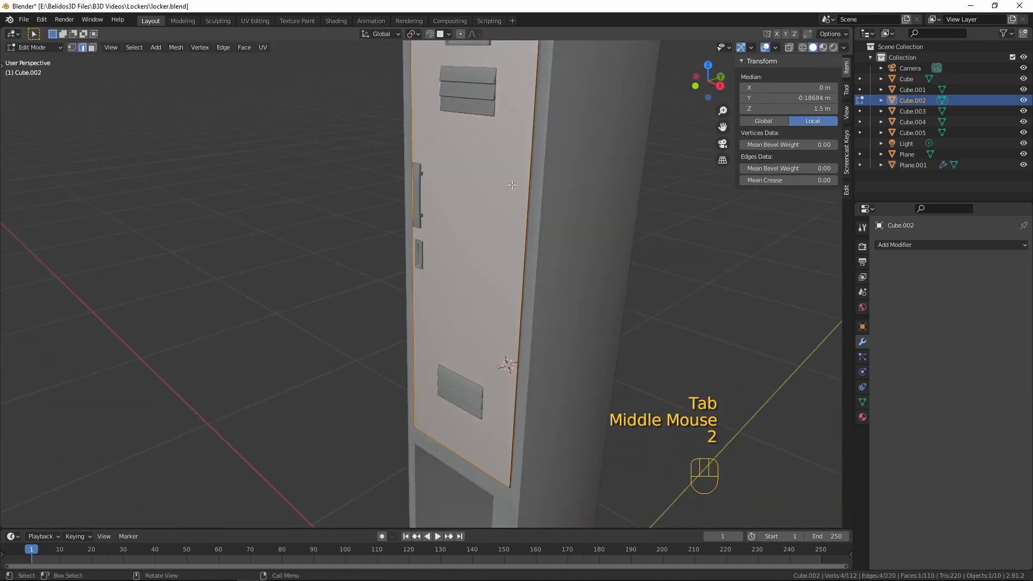
left_click(526, 213)
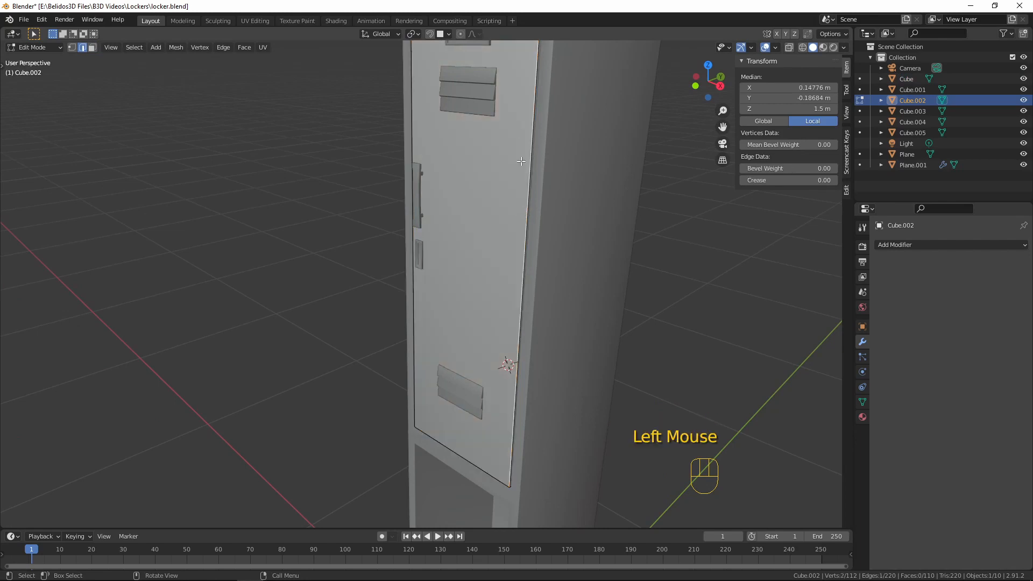
scroll(521, 162, "down", 3)
middle_click_drag(521, 161, 486, 155)
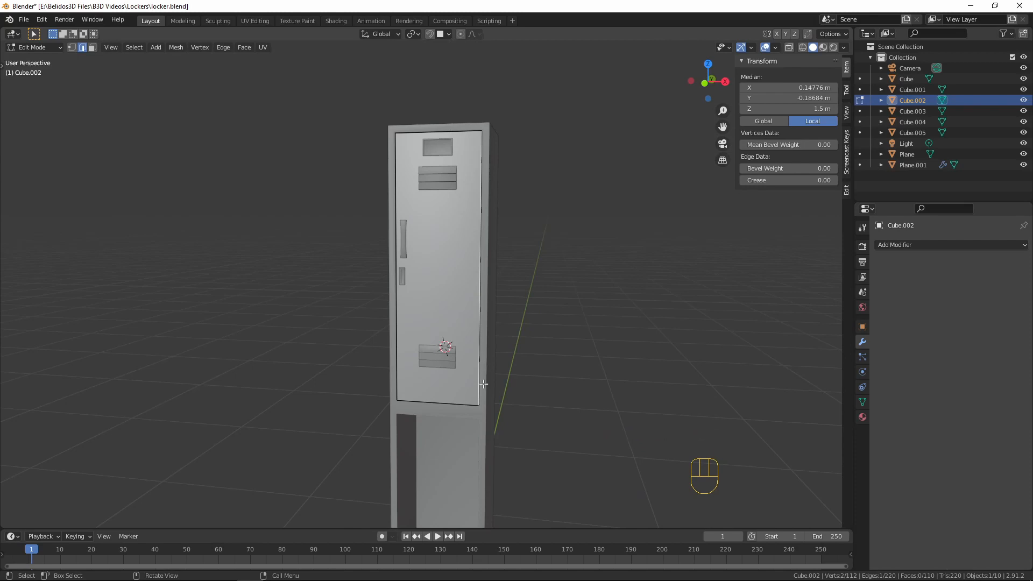
scroll(510, 170, "up", 4)
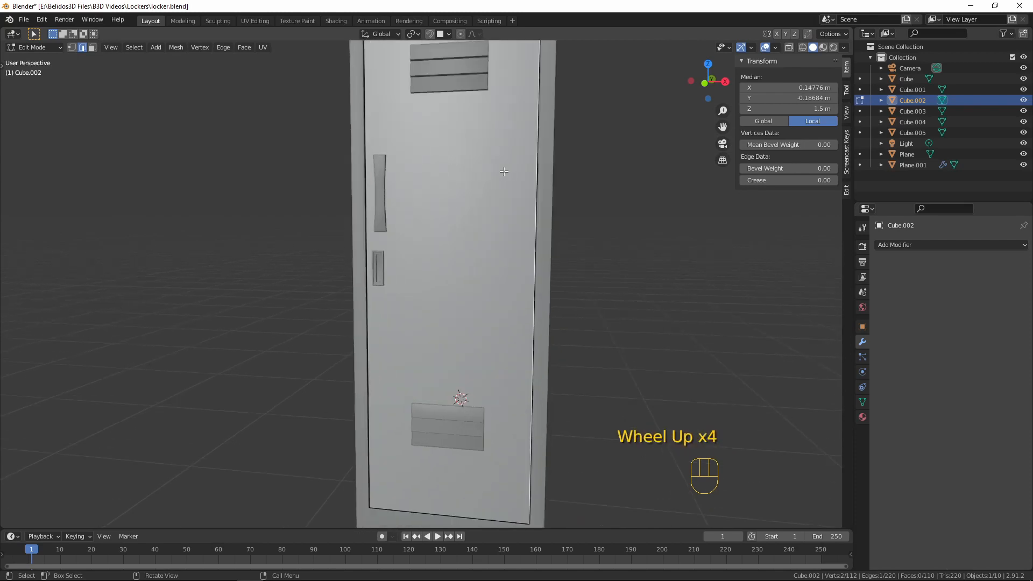
key("shift+s")
left_click(514, 228)
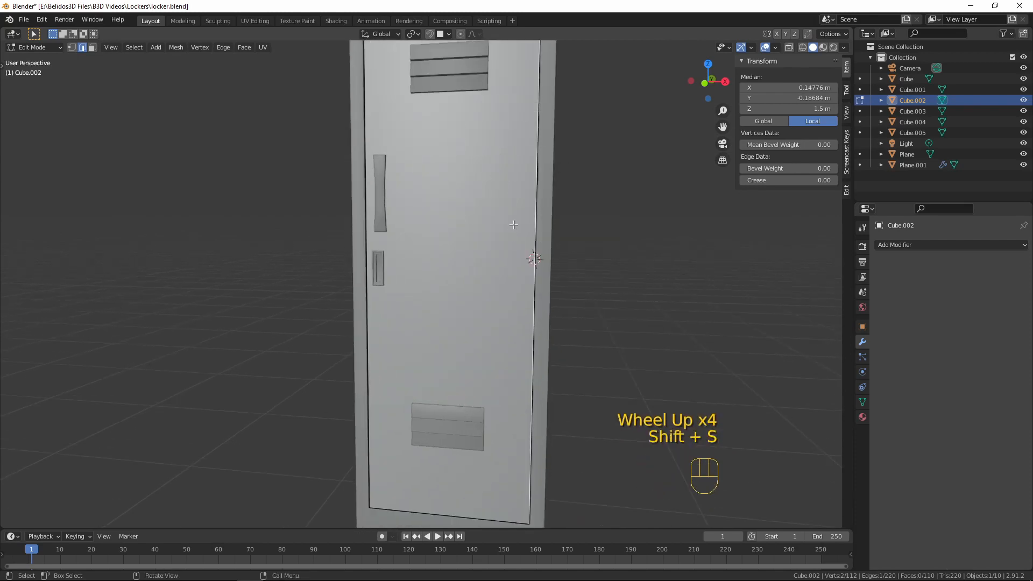
key("Tab")
key("a")
key("a")
key("a")
Add a mesh cylinder with 10 vertices at the 3D cursor
middle_click_drag(550, 308, 596, 310)
scroll(595, 326, "up", 1)
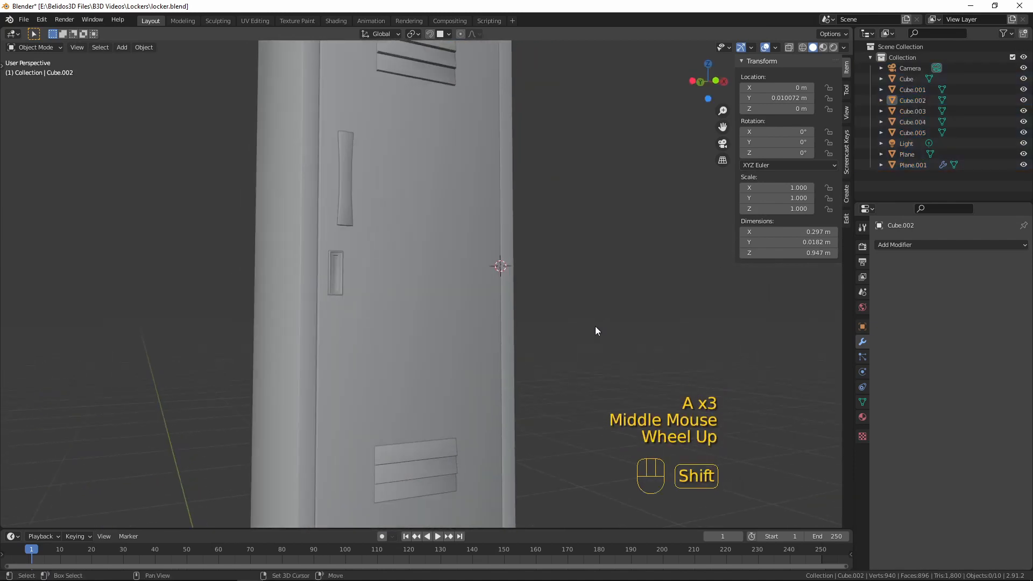
key("shift+a")
mouse_move(595, 326)
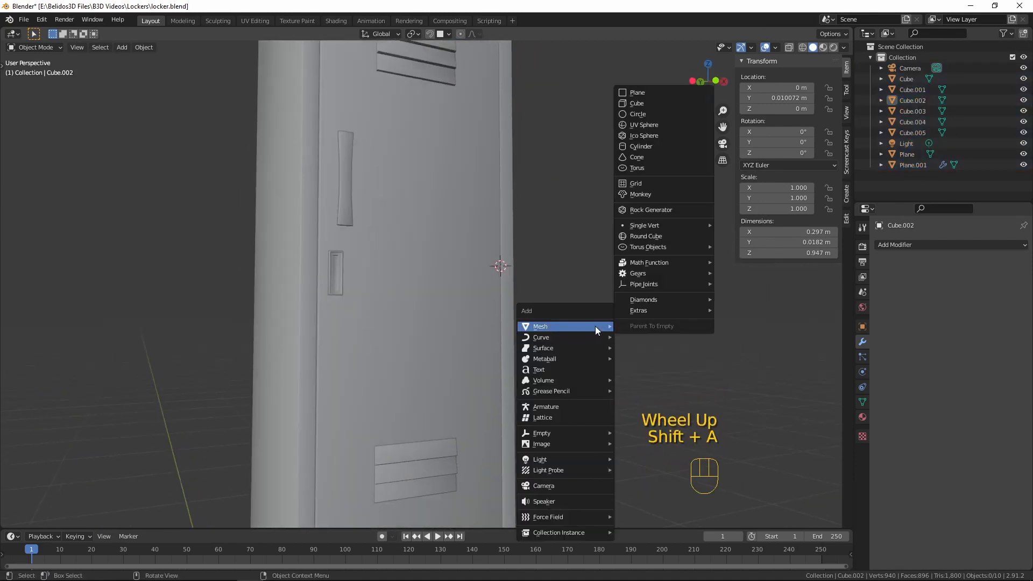
left_click(656, 147)
scroll(531, 309, "down", 9)
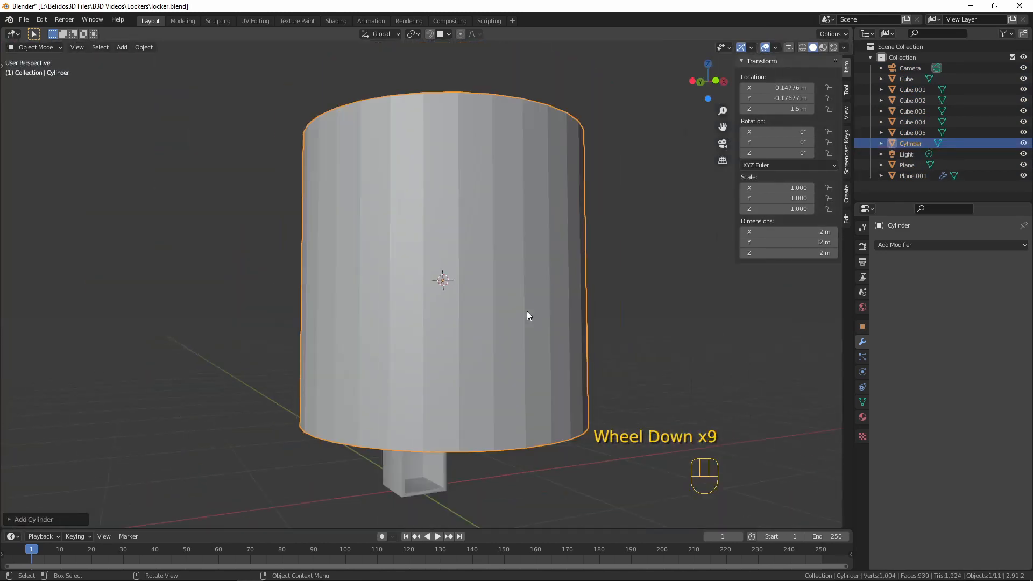
left_click(7, 520)
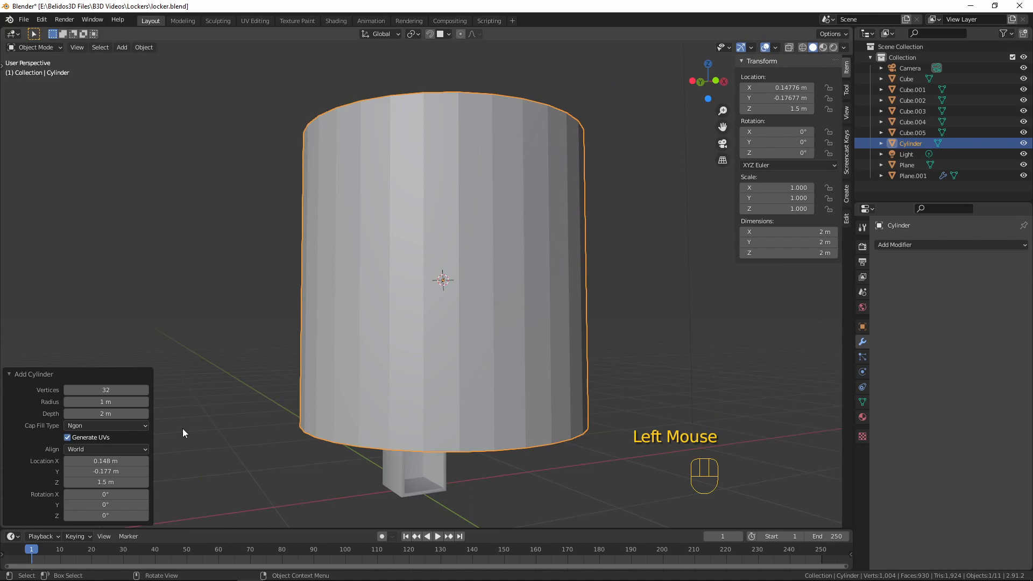
double_click(102, 390)
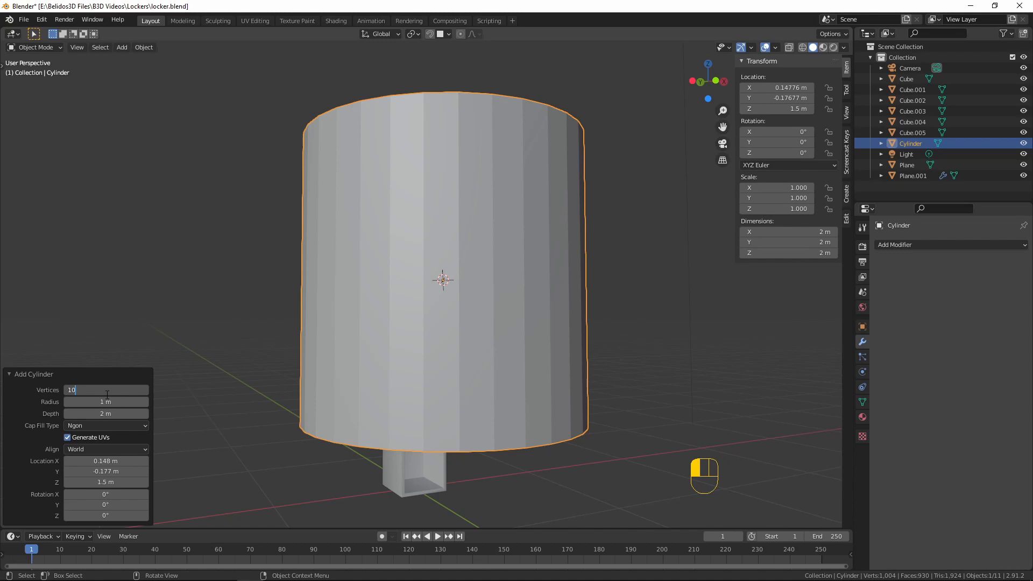
key("Return")
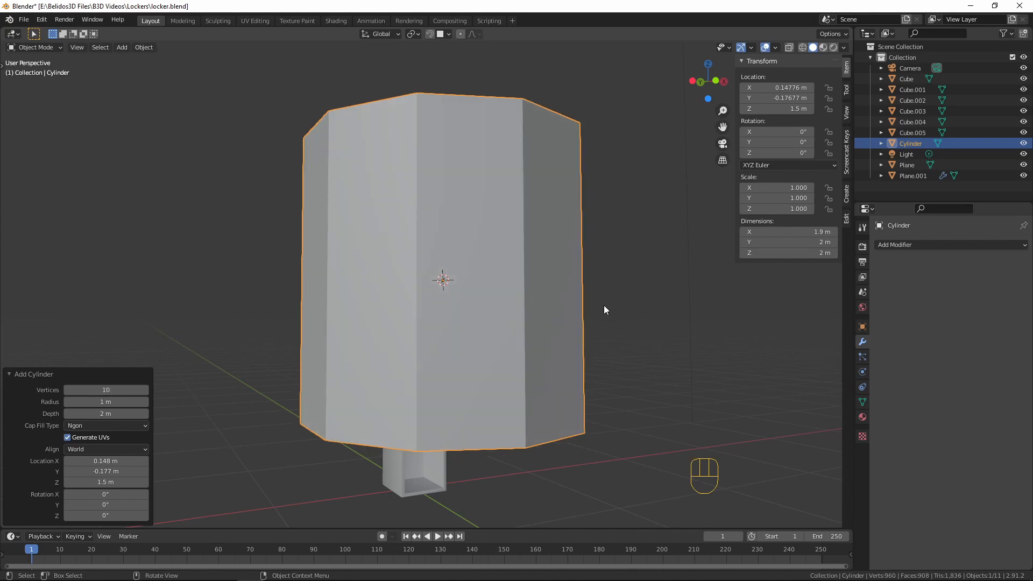
Shade the cylinder smooth and enable Auto Smooth on its normals with a 50° angle
middle_click_drag(603, 310, 514, 339)
right_click(399, 218)
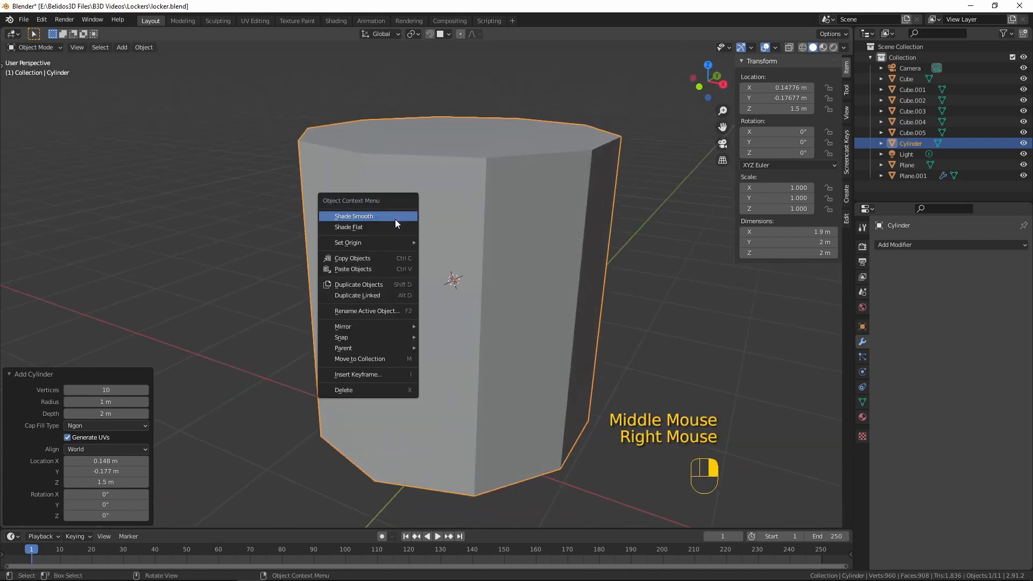
left_click(394, 216)
middle_click_drag(398, 282, 501, 265)
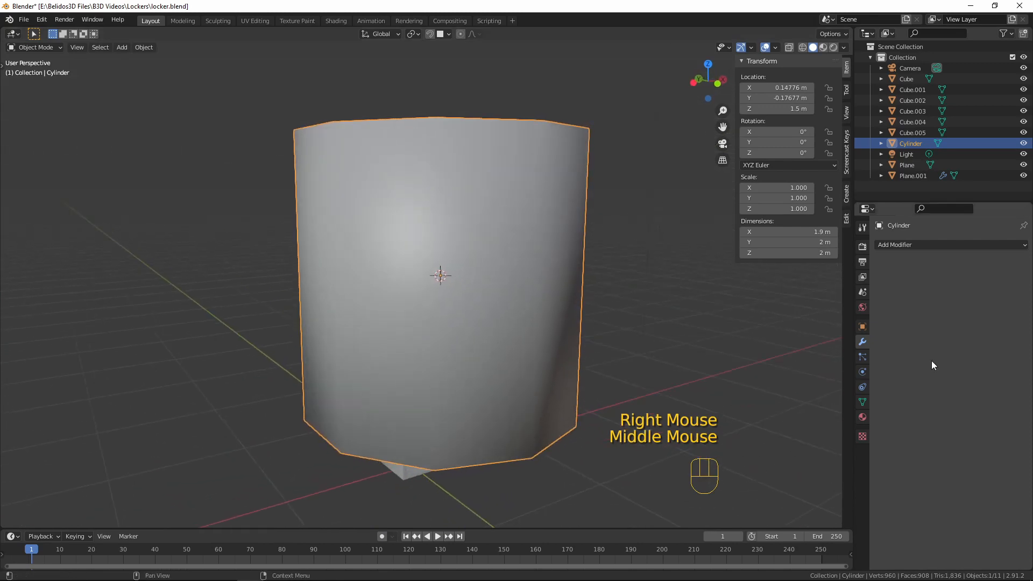
left_click(863, 402)
left_click(936, 445)
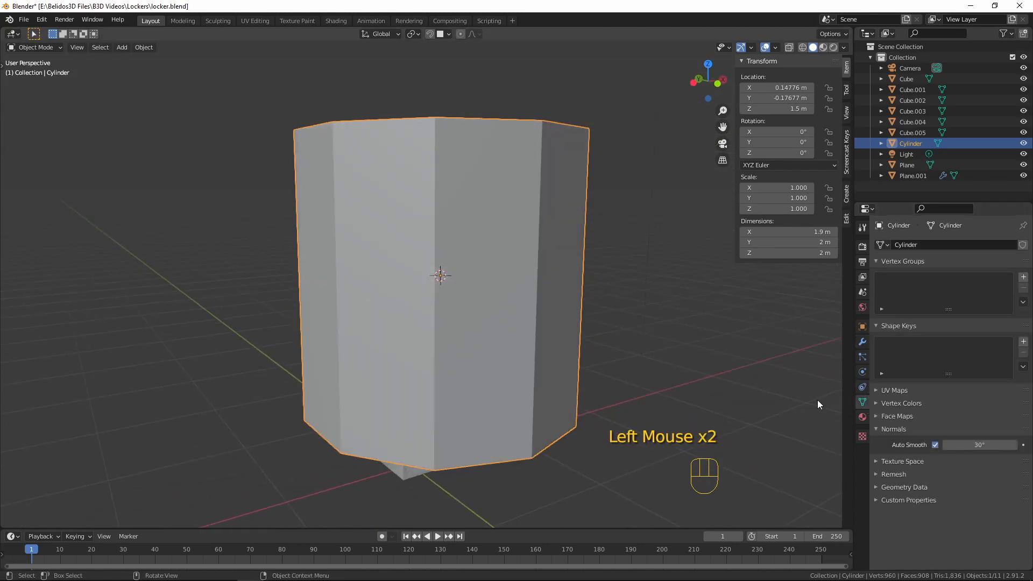
left_click(985, 445)
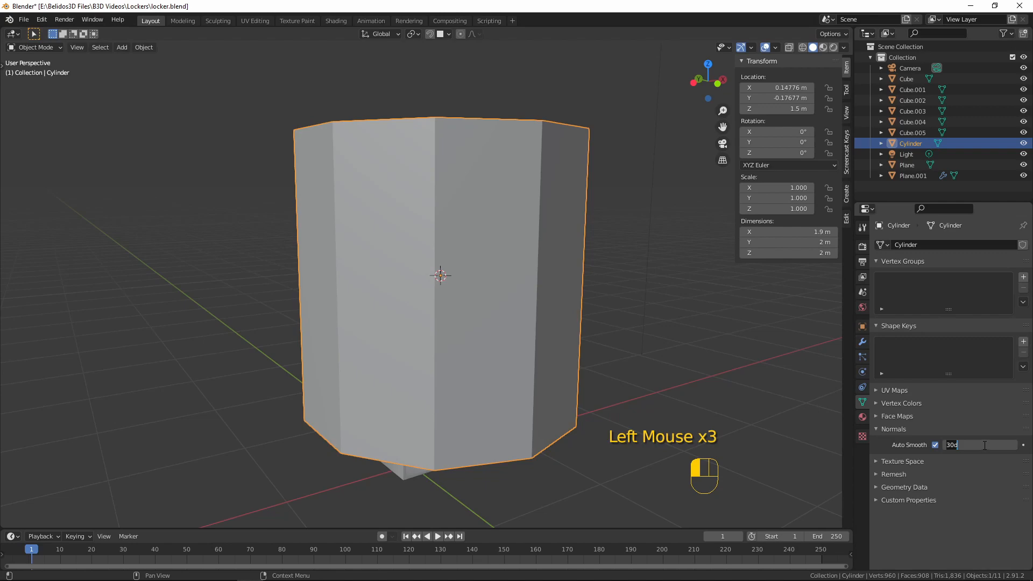
type("50")
key("Return")
scroll(676, 289, "down", 2)
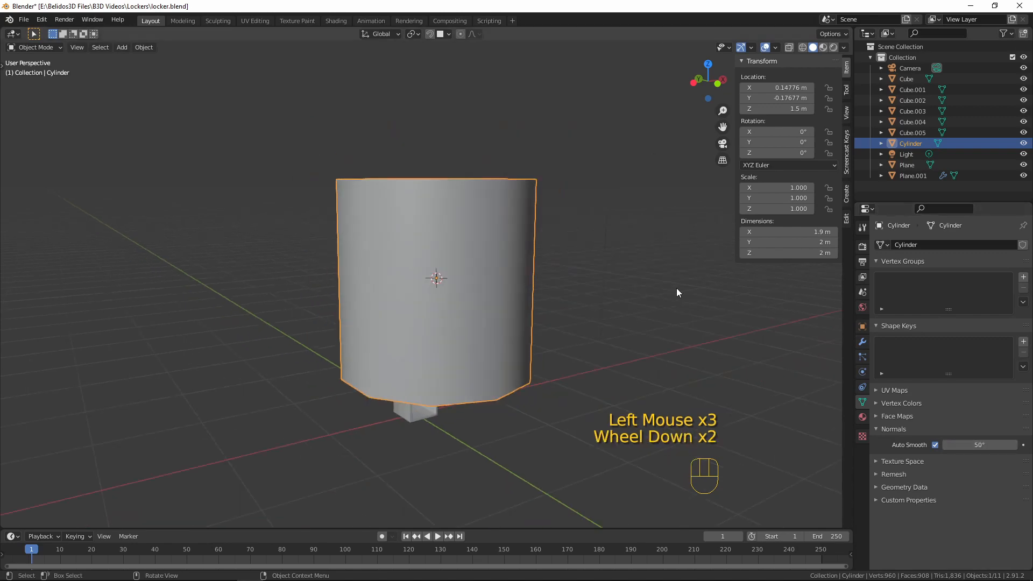
Scale the cylinder's whole mesh down uniformly by about 0.035 and again by about 0.134 to hinge thickness
mouse_move(677, 289)
middle_mouse_down()
mouse_move(634, 348)
mouse_move(471, 355)
mouse_move(460, 418)
mouse_move(573, 386)
mouse_move(543, 296)
mouse_move(446, 310)
mouse_move(563, 288)
mouse_move(604, 218)
mouse_move(573, 302)
middle_mouse_up()
scroll(644, 341, "up", 2)
key("Tab")
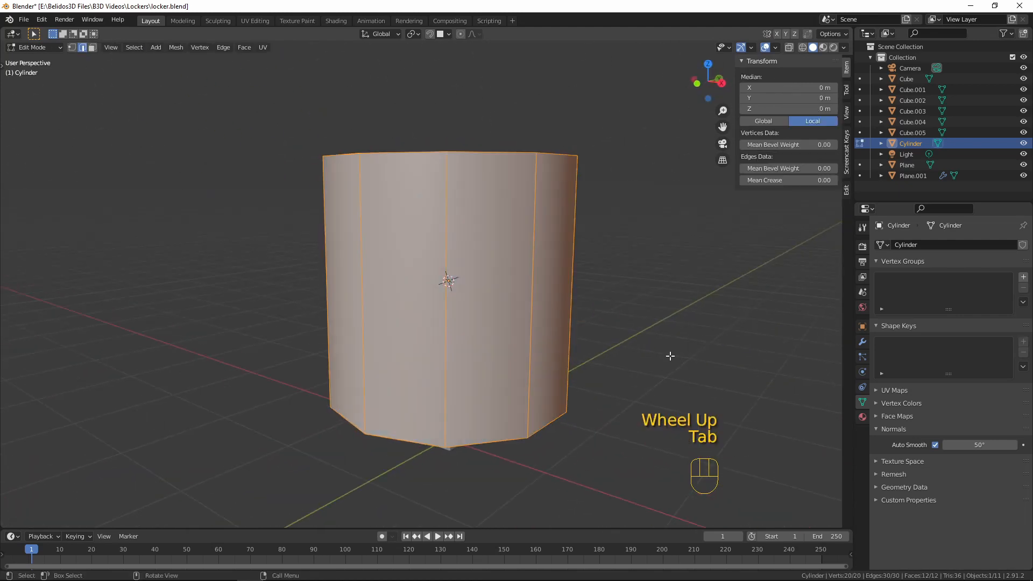
key("s")
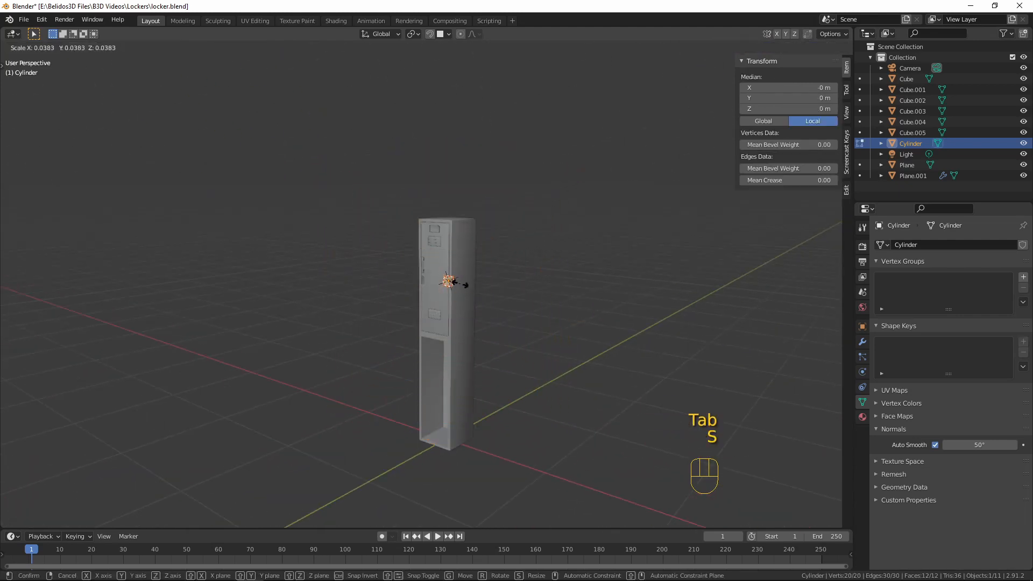
left_click(467, 281)
scroll(467, 281, "up", 11)
middle_click_drag(467, 281, 481, 302, "shift")
key("s")
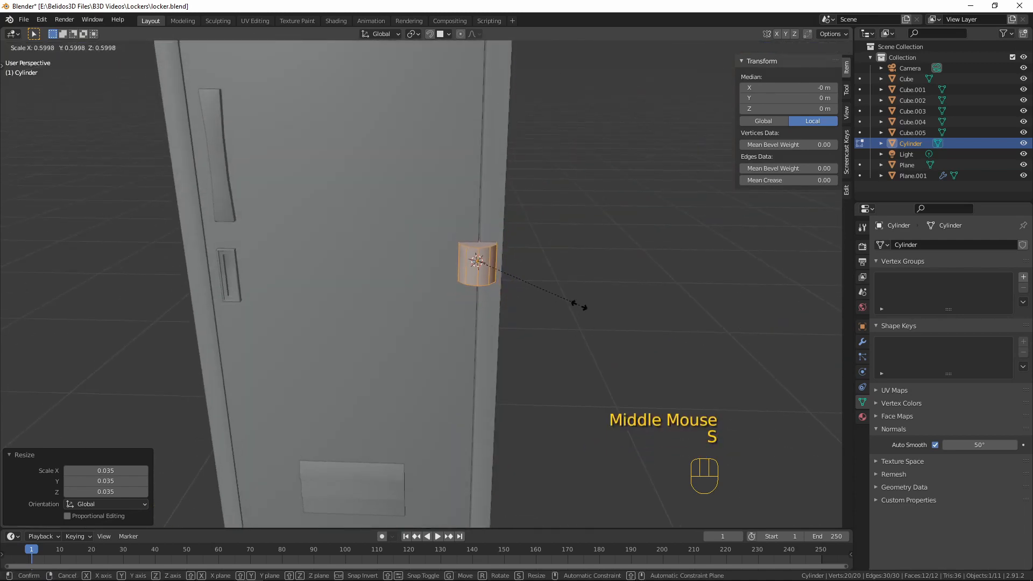
left_click(499, 270)
mouse_move(499, 270)
middle_mouse_down()
mouse_move(531, 293)
mouse_move(516, 242)
mouse_move(510, 270)
middle_mouse_up()
Stretch the cylinder's mesh along Z by a factor of about 4.54 in front view
key("KP_1")
key("s")
key("z")
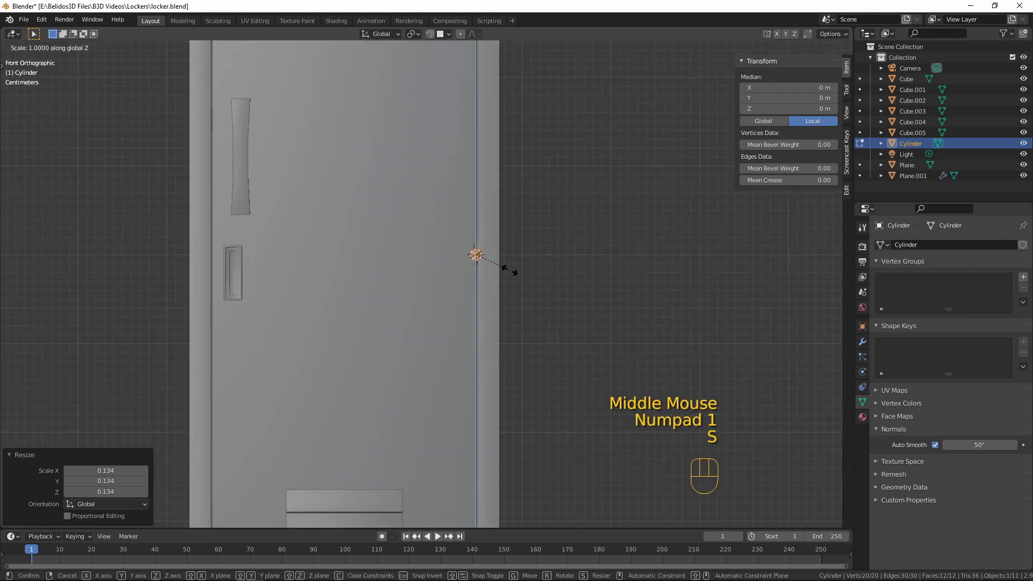
left_click(623, 340)
scroll(570, 337, "down", 6)
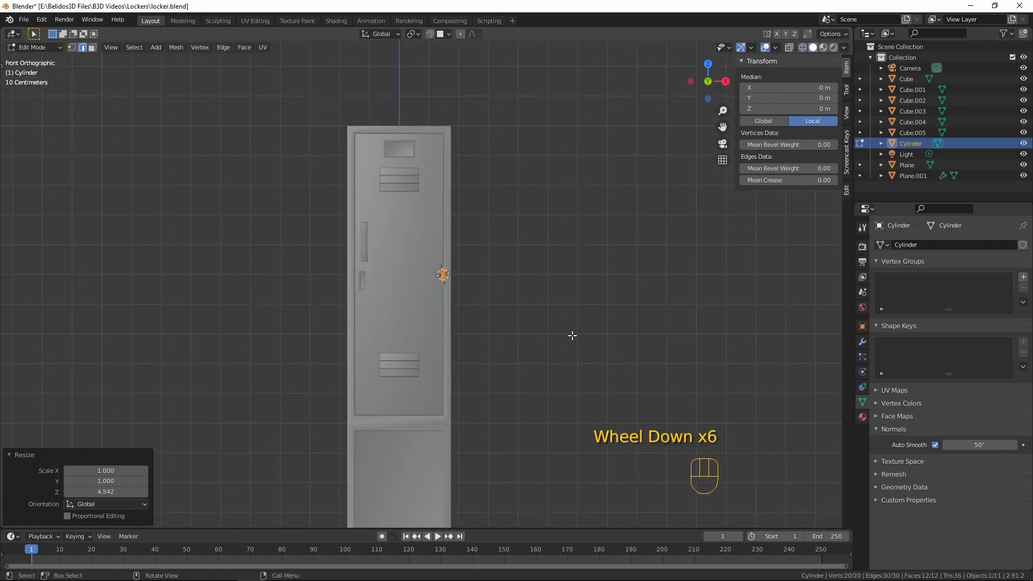
scroll(572, 337, "up", 4)
scroll(524, 276, "up", 1)
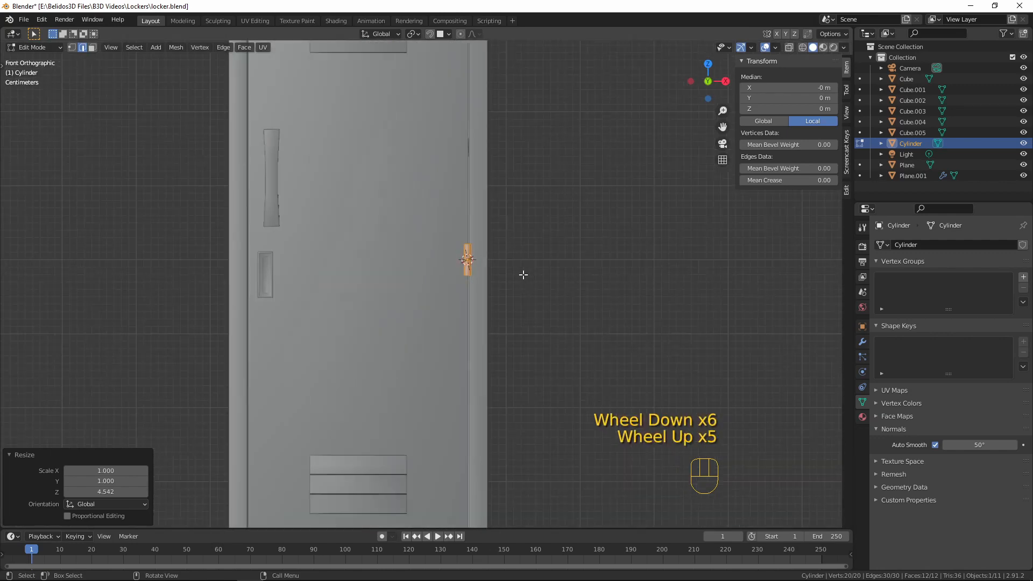
Bevel the top and bottom rim edge loops of the hinge cylinder about 0.0004 m wide with two segments, and return to Object Mode
scroll(522, 275, "up", 4)
mouse_move(516, 277)
middle_mouse_down()
mouse_move(540, 295)
mouse_move(472, 330)
mouse_move(517, 311)
mouse_move(485, 318)
mouse_move(520, 271)
middle_mouse_up()
scroll(472, 330, "up", 2)
scroll(480, 332, "up", 1)
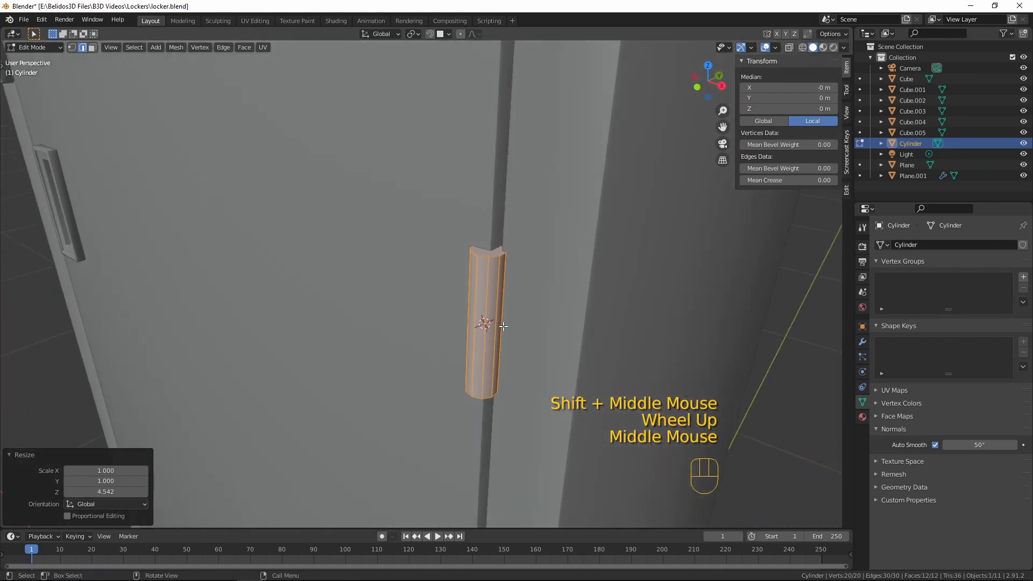
scroll(519, 272, "up", 2)
left_click(530, 230, "alt")
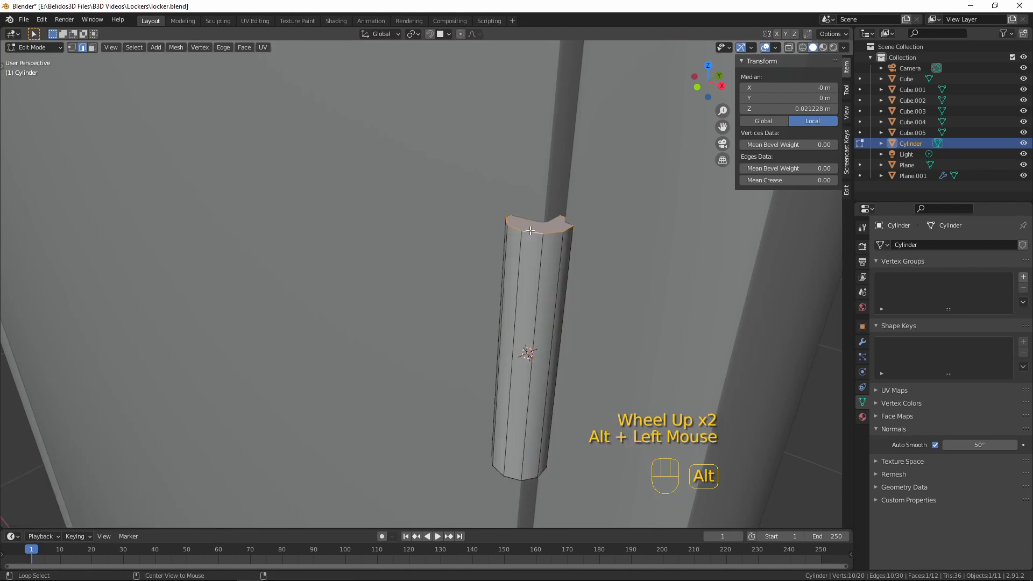
key("2")
left_click(531, 232, "alt")
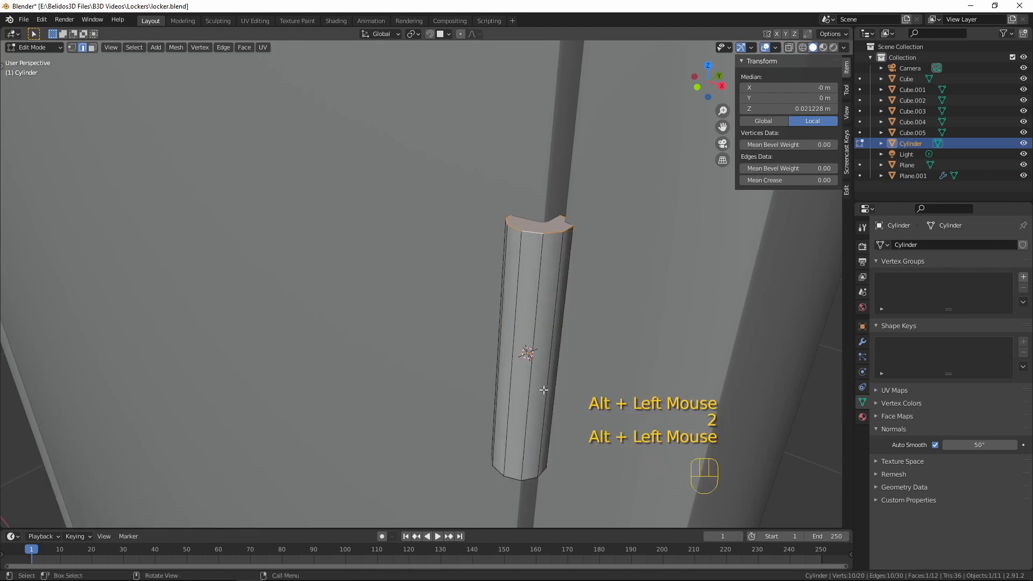
middle_click_drag(544, 390, 515, 203)
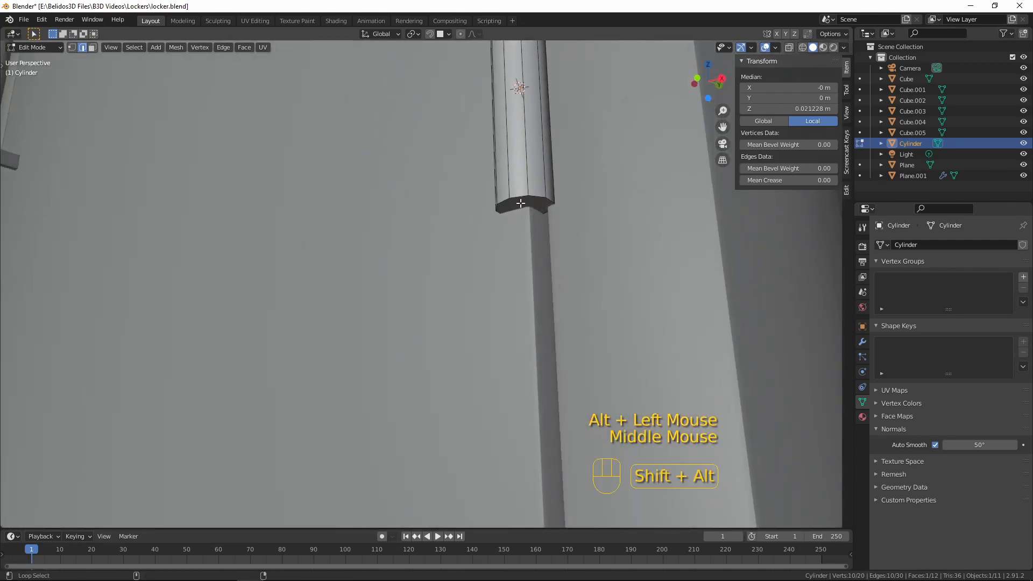
left_click(517, 197, "alt+shift")
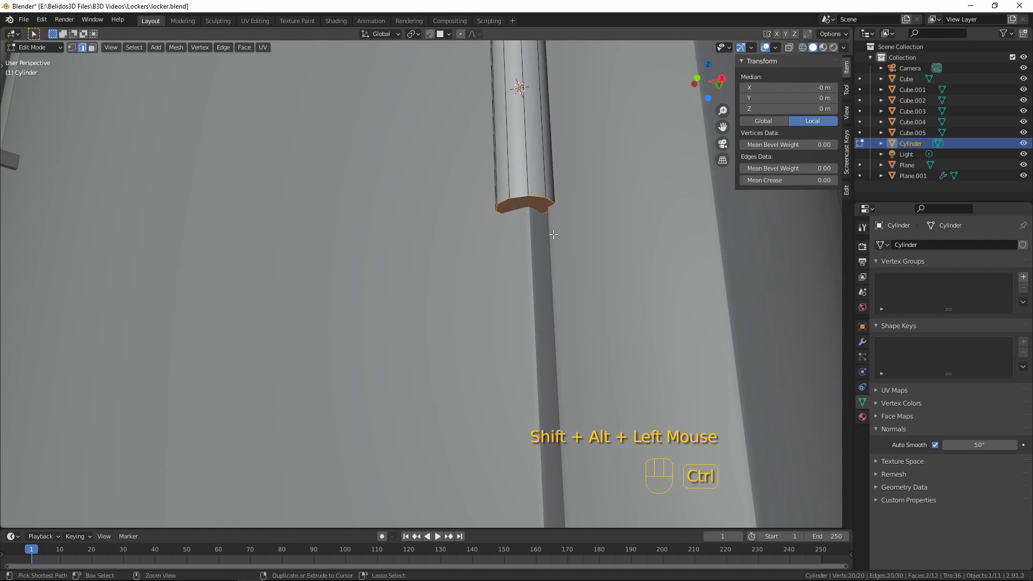
key("ctrl+b")
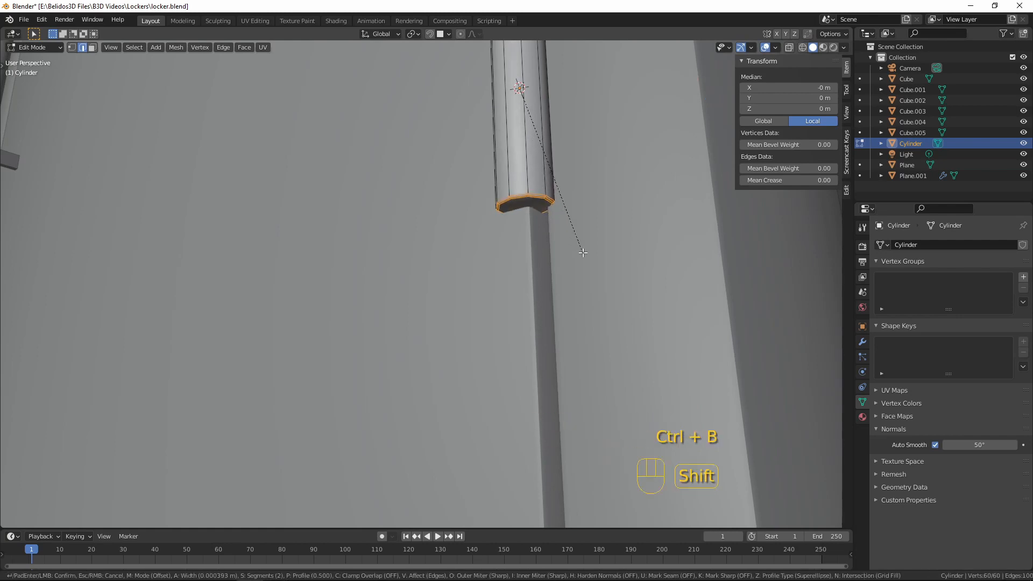
left_click(585, 253)
key("Tab")
scroll(551, 225, "down", 4)
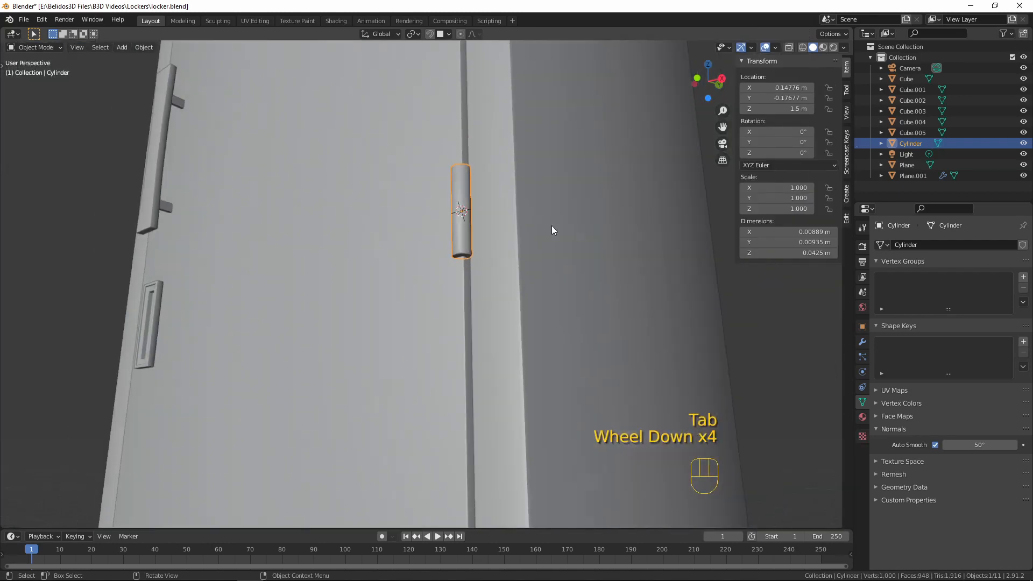
Add two evenly spaced loop cuts around the hinge cylinder and bevel them about 0.00037 m wide with two segments
middle_click_drag(551, 224, 482, 259)
key("a")
key("a")
key("a")
scroll(508, 246, "up", 3)
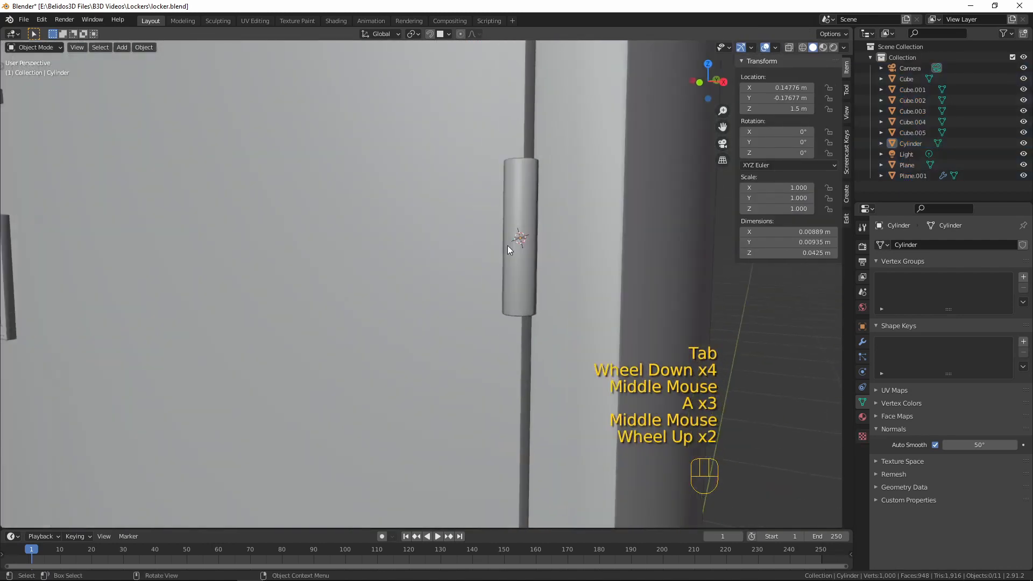
key("Tab")
key("ctrl+r")
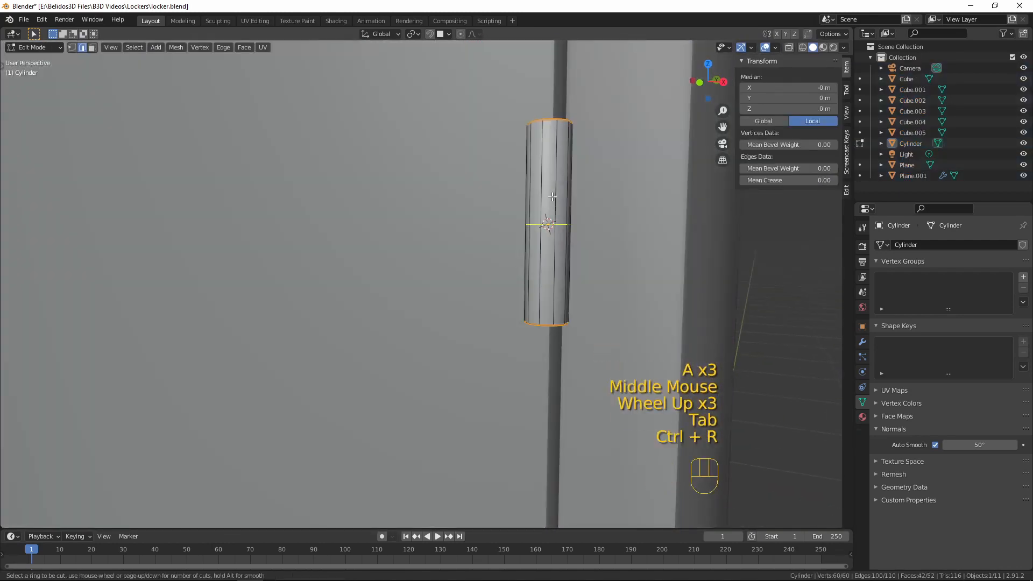
left_click(572, 218)
right_click(571, 218)
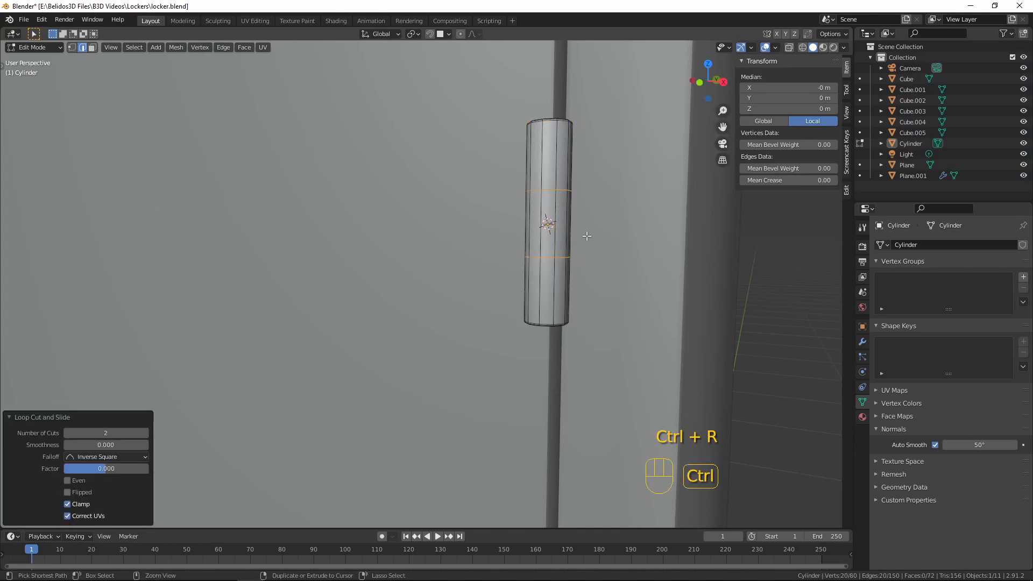
key("ctrl+b")
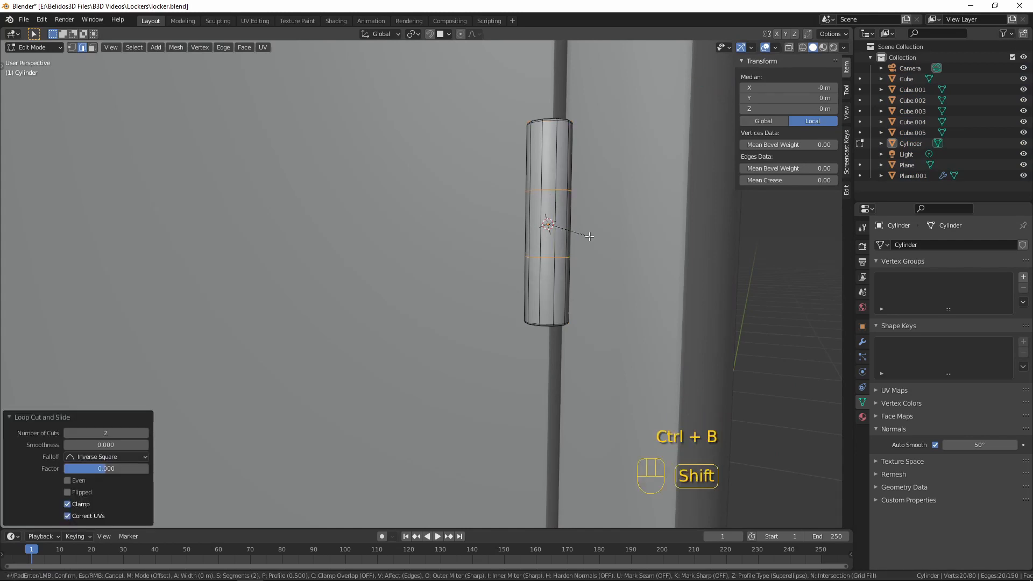
left_click(605, 238)
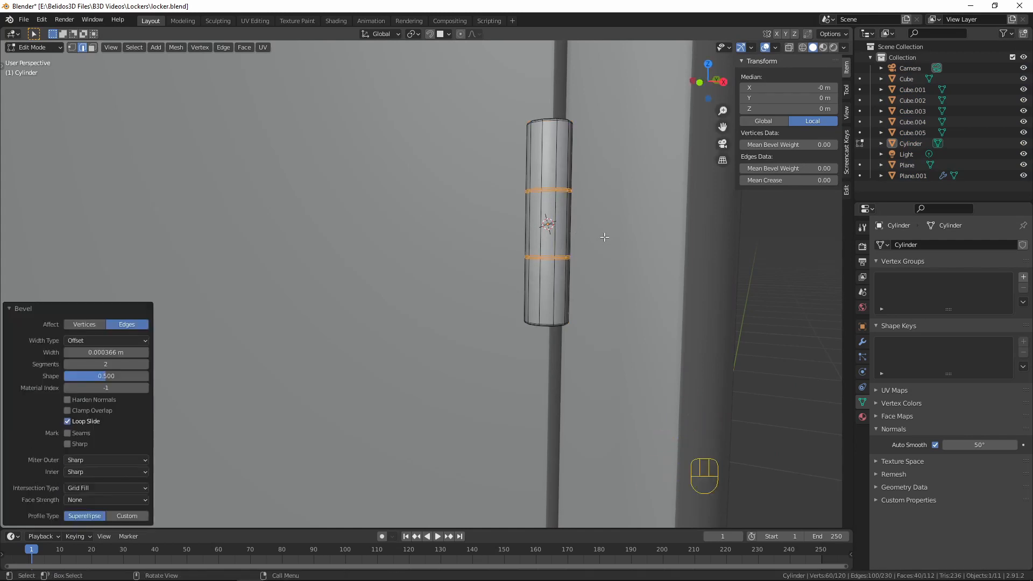
key("ctrl")
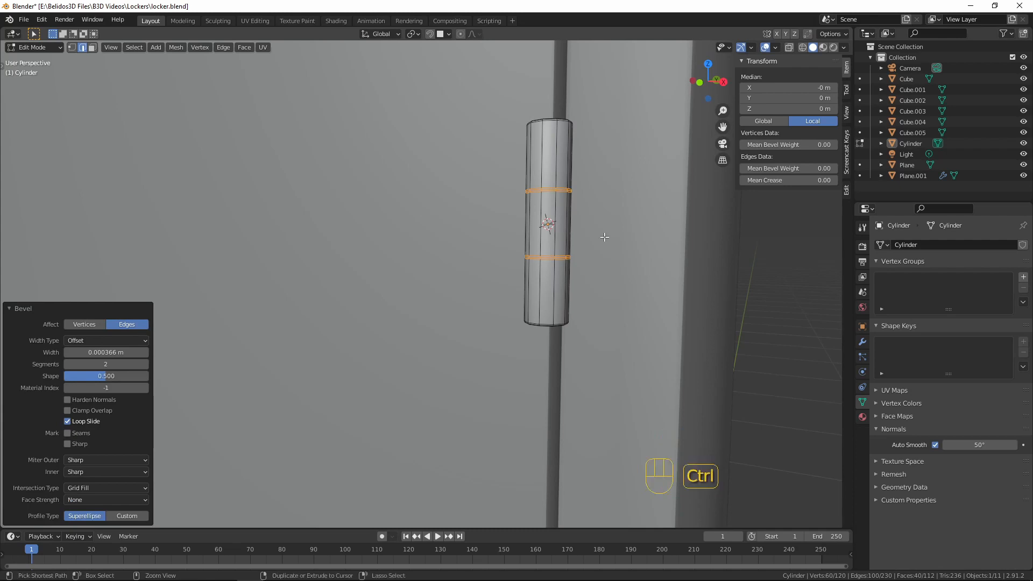
key("ctrl+KP_Subtract")
key("ctrl+KP_Subtract")
key("ctrl+KP_Subtract")
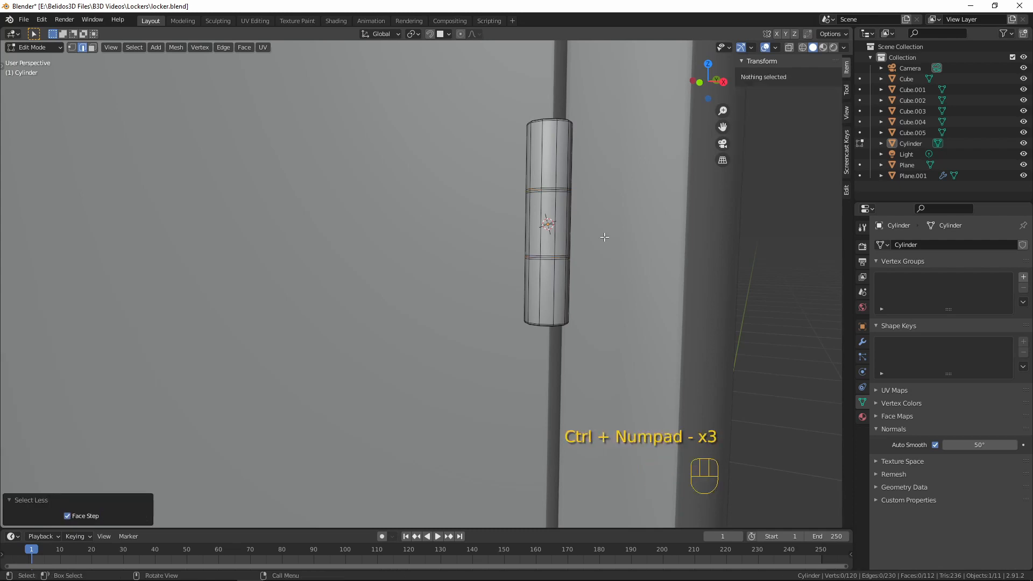
scroll(604, 237, "up", 4)
scroll(678, 203, "down", 2)
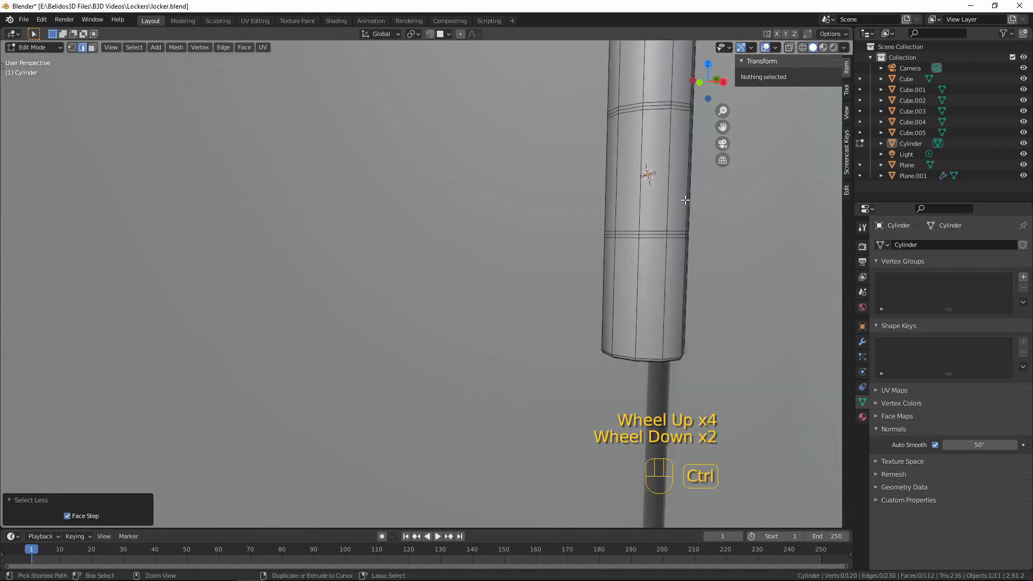
key("ctrl+z")
key("ctrl+z")
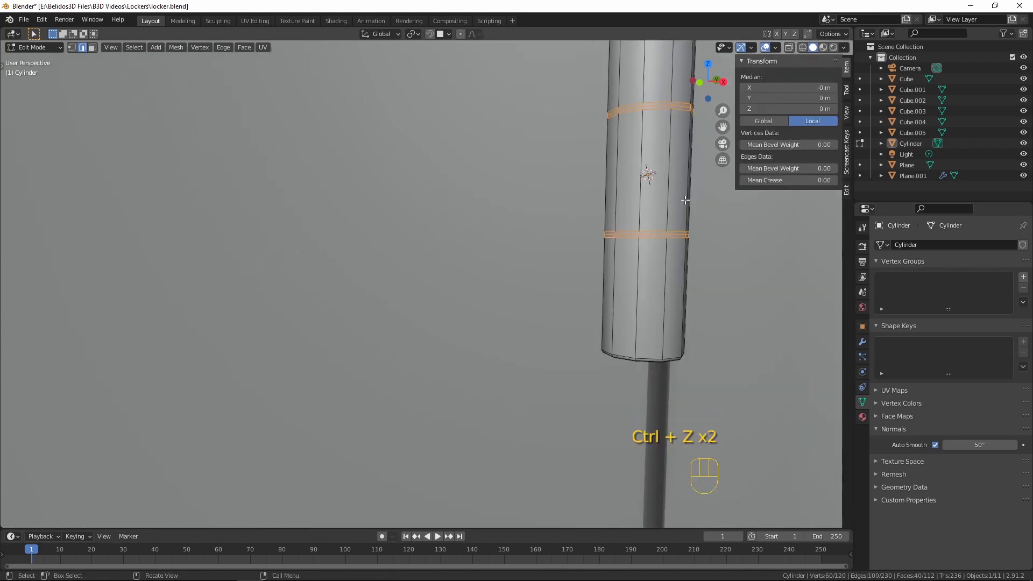
Shrink the selection to the middle edge loop of each of the hinge cylinder's two bevelled bands
key("ctrl+KP_Subtract")
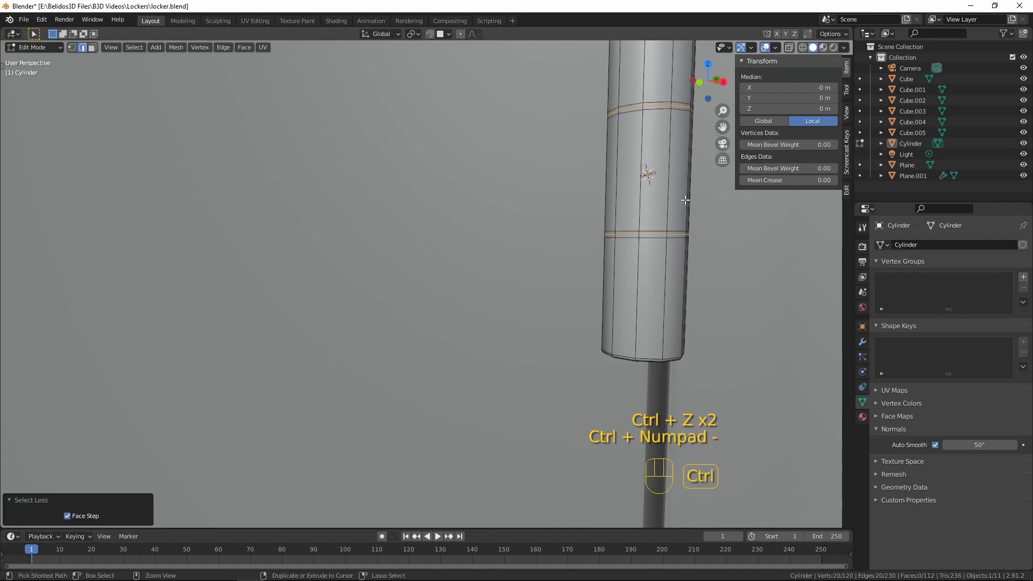
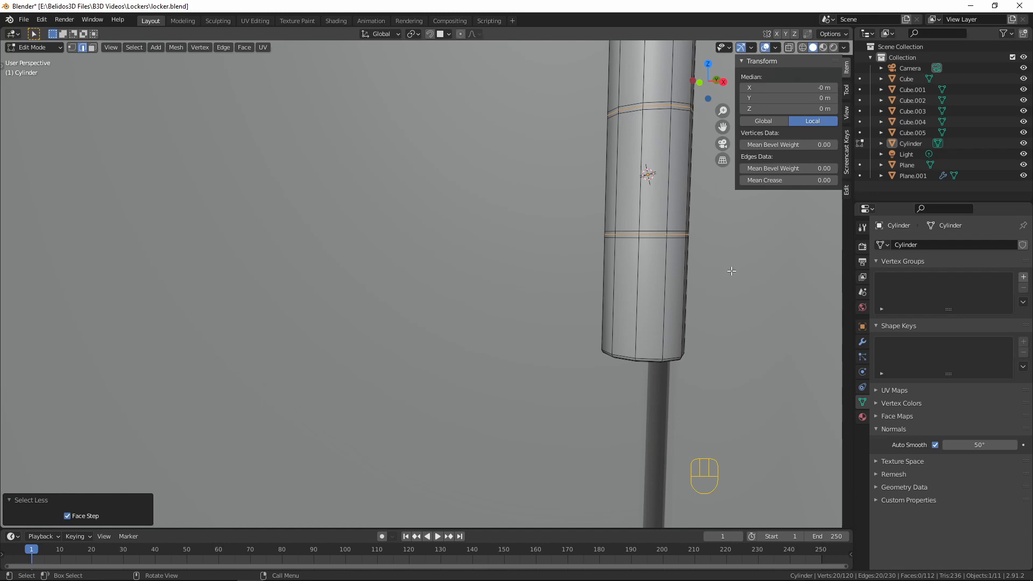
Scale the two selected groove loops of the hinge cylinder to 0.753 in X and Y only, and return to Object Mode
key("s")
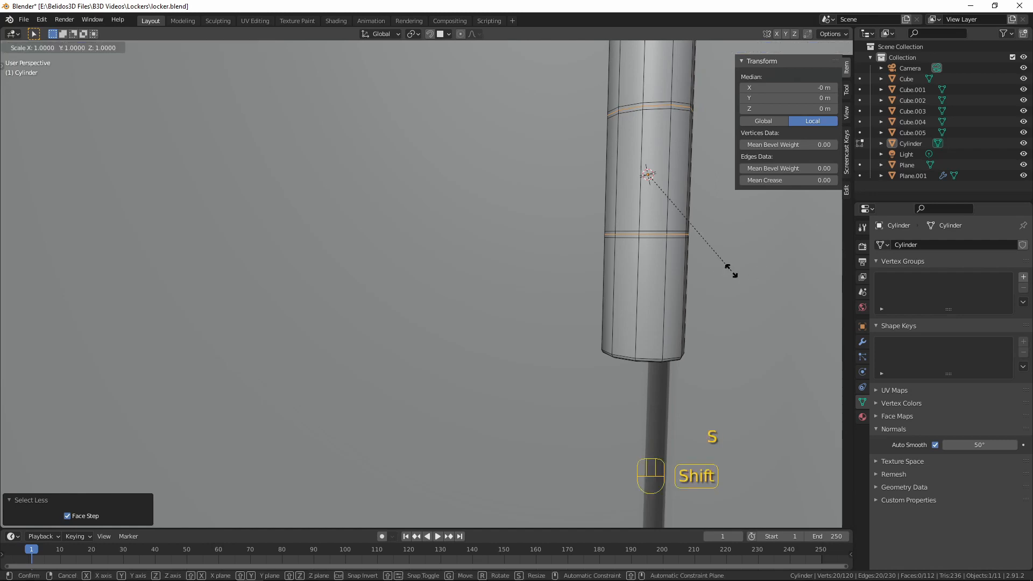
key("shift+z")
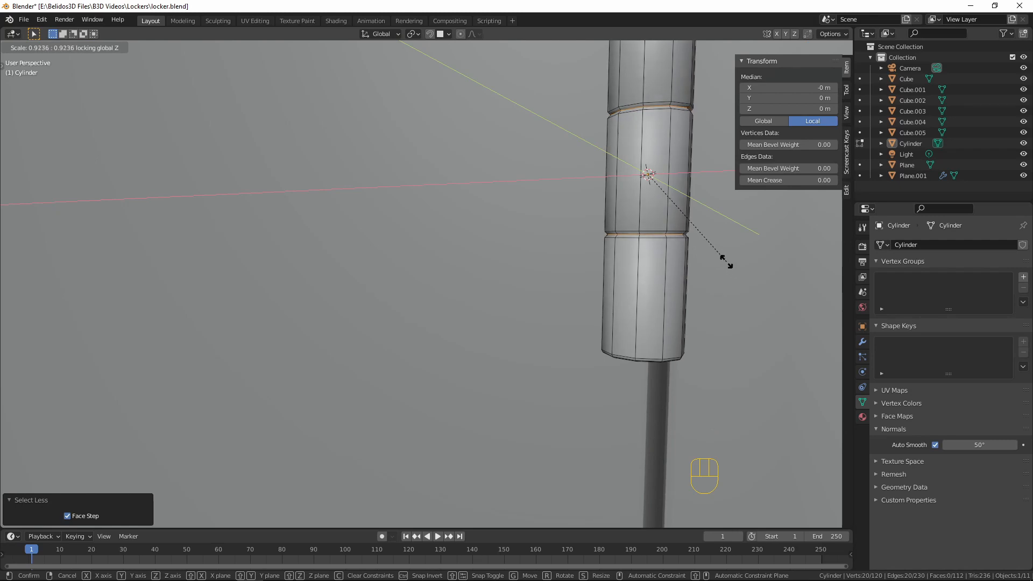
left_click(706, 248)
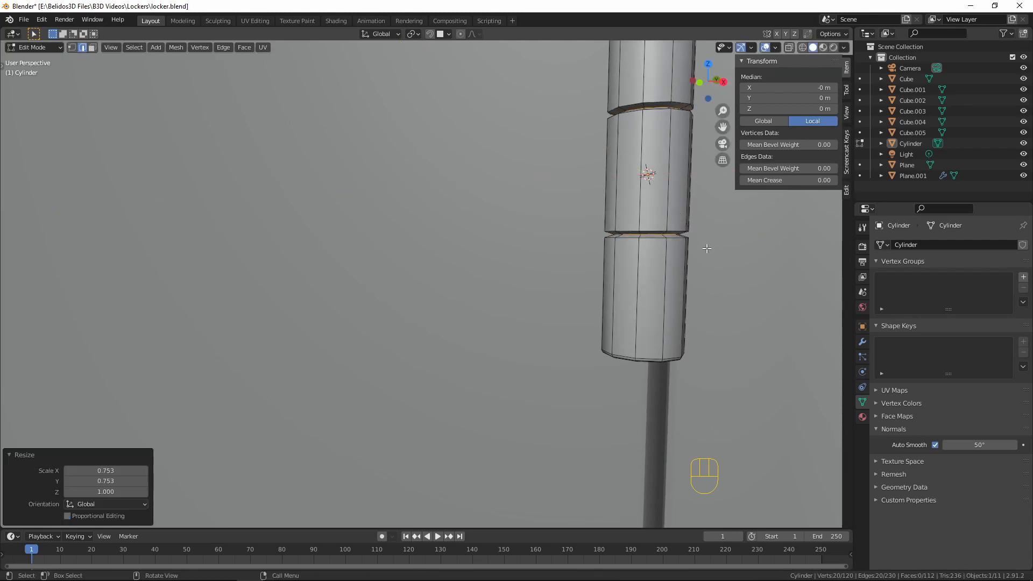
key("Tab")
scroll(699, 248, "down", 7)
middle_click_drag(663, 254, 589, 237)
key("a")
key("a")
key("a")
scroll(538, 264, "down", 5)
mouse_move(468, 291)
middle_mouse_down()
mouse_move(450, 295)
mouse_move(454, 286)
middle_mouse_up()
Duplicate the whole hinge cylinder mesh in Edit Mode and move the copy 0.2513 m up along Z in front view
left_click(450, 276)
key("Tab")
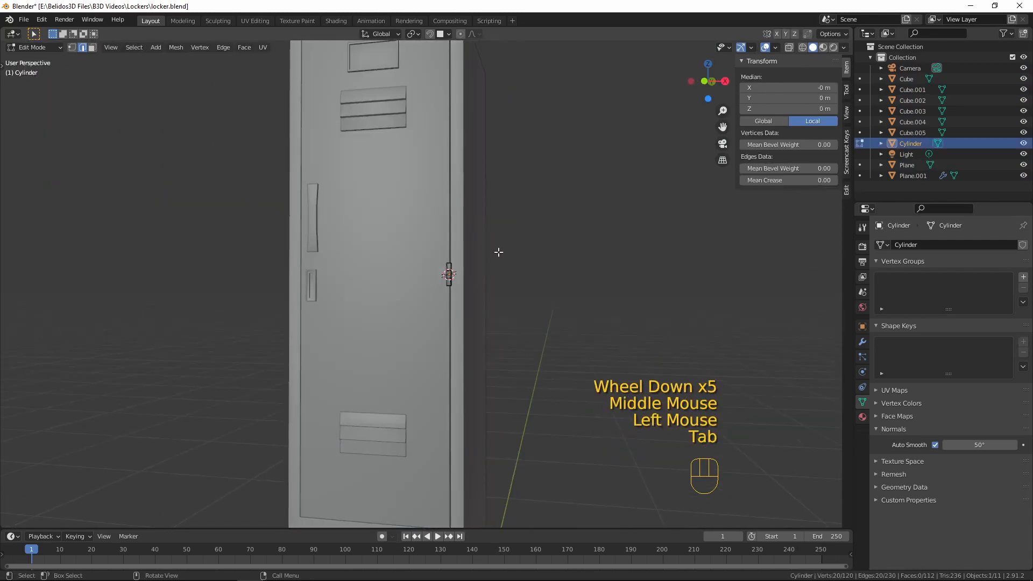
key("KP_1")
scroll(489, 240, "down", 1)
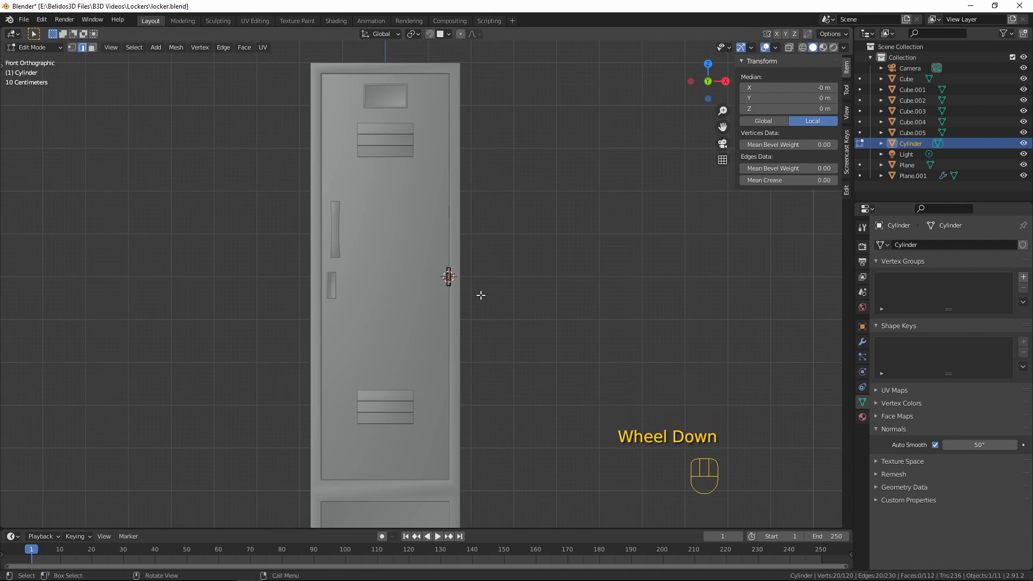
key("a")
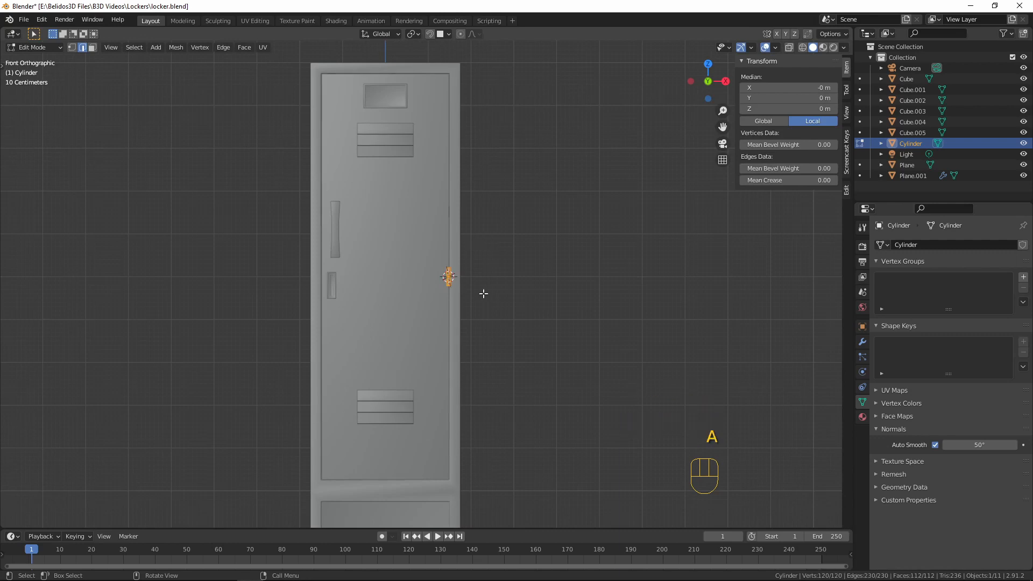
key("shift")
key("shift+d")
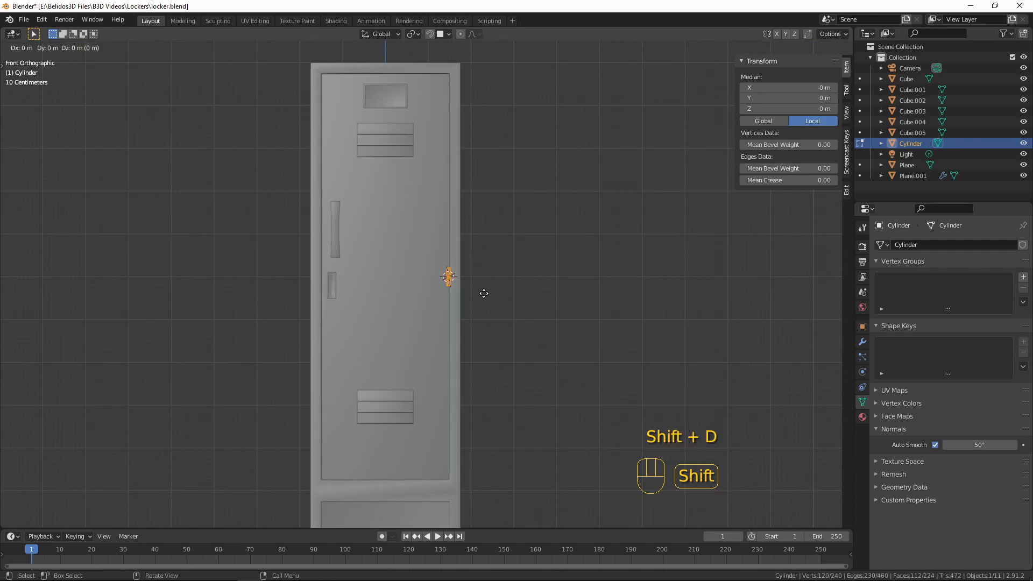
right_click(484, 149)
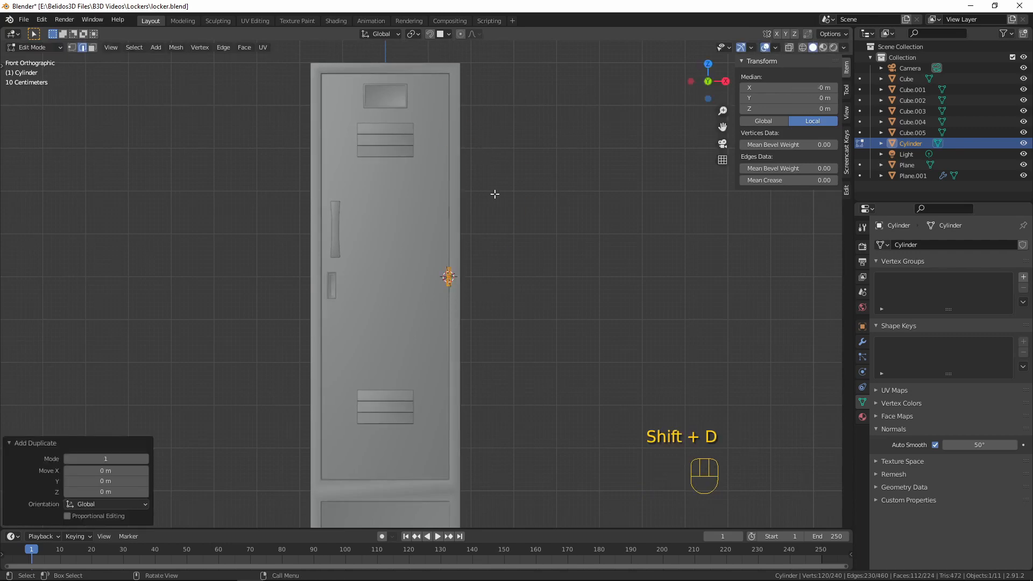
key("g")
key("z")
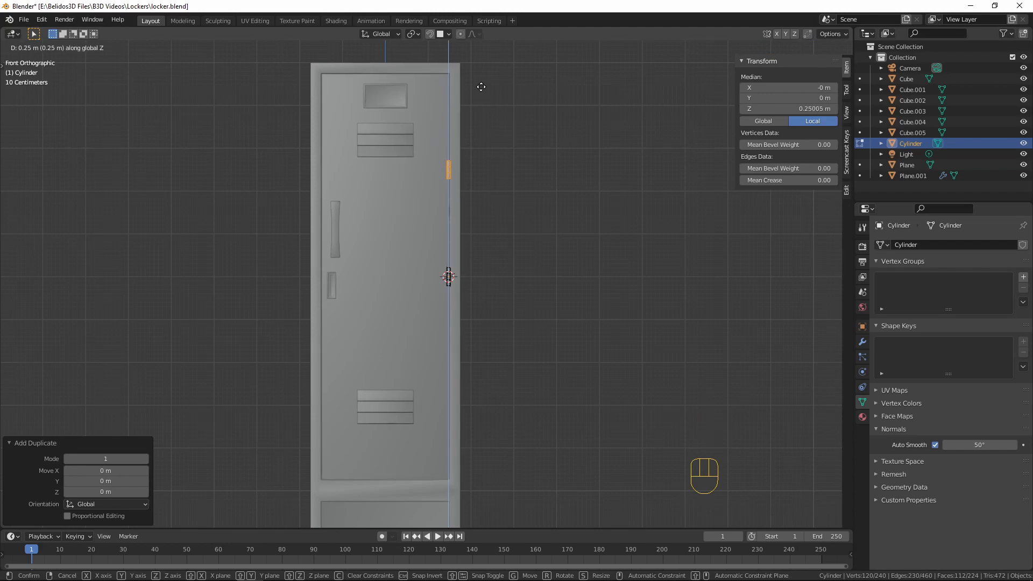
left_click(482, 85)
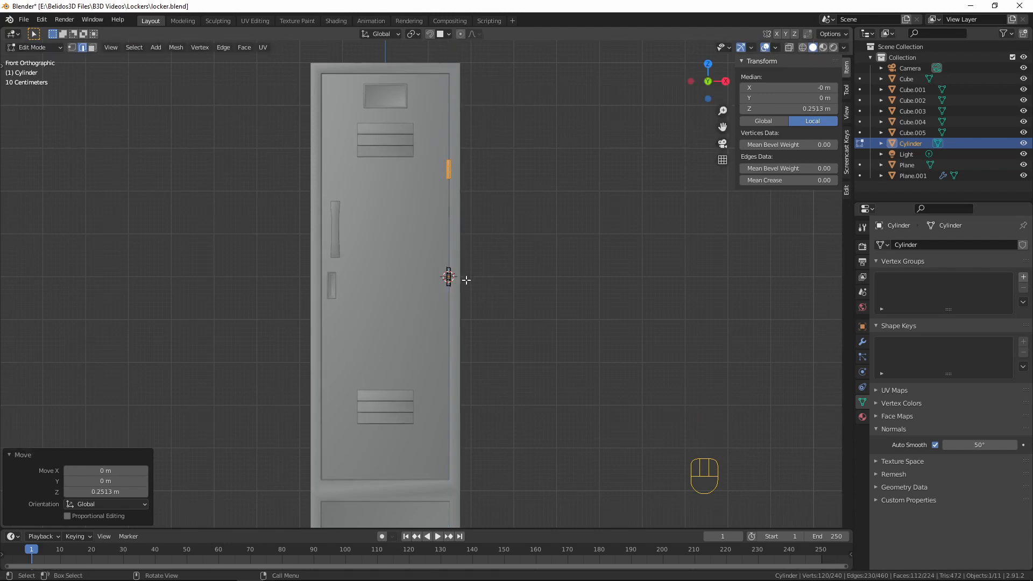
Duplicate the middle hinge, move the copy about 0.25 m down along Z, and return to Object Mode with nothing selected
scroll(458, 282, "up", 5)
key("a")
key("a")
key("a")
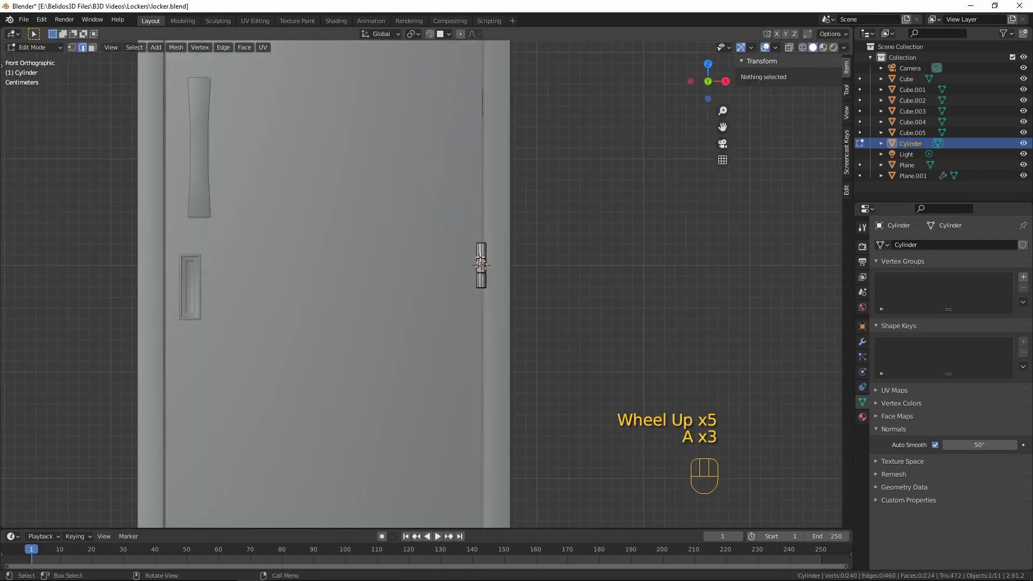
key("l")
scroll(507, 281, "down", 5)
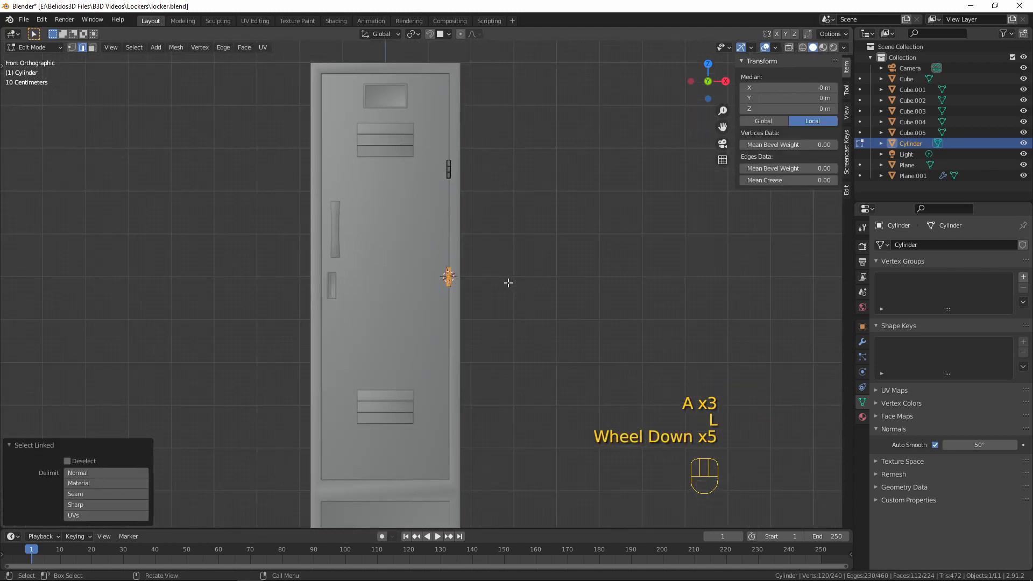
key("shift+d")
key("g")
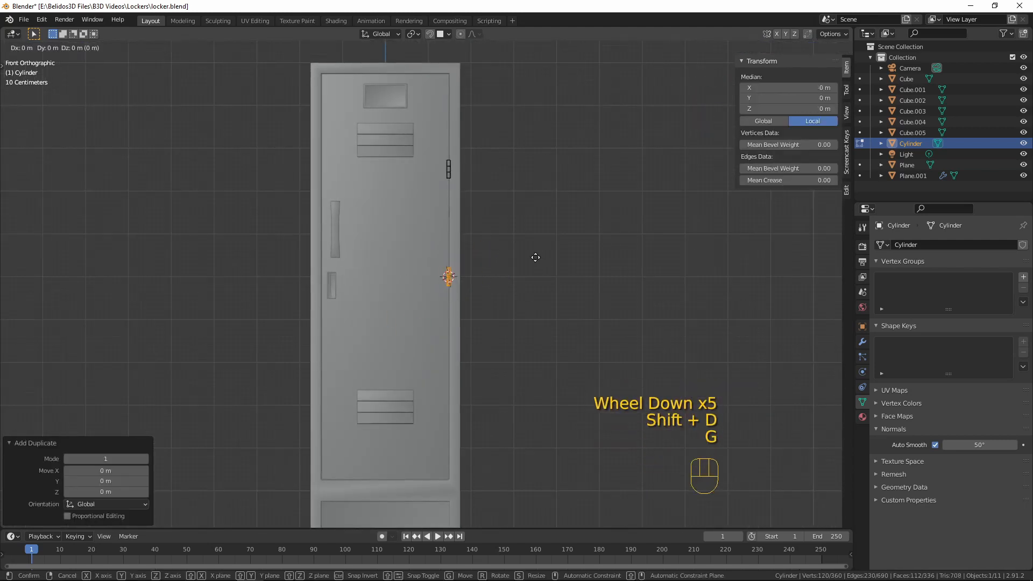
middle_click(537, 288)
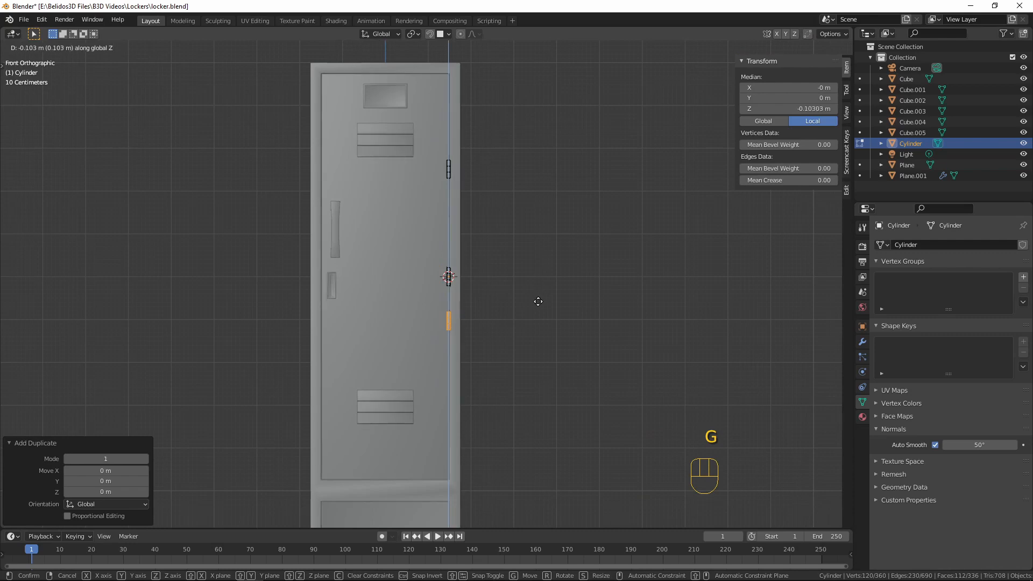
left_click(544, 365)
key("Tab")
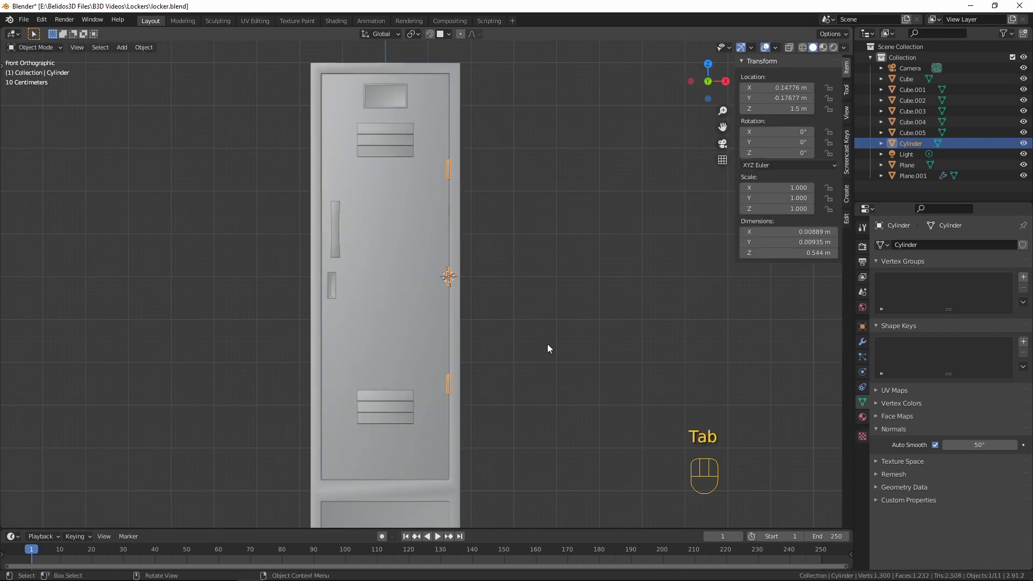
key("a")
key("a")
key("a")
mouse_move(453, 334)
middle_mouse_down()
mouse_move(468, 373)
mouse_move(454, 339)
middle_mouse_up()
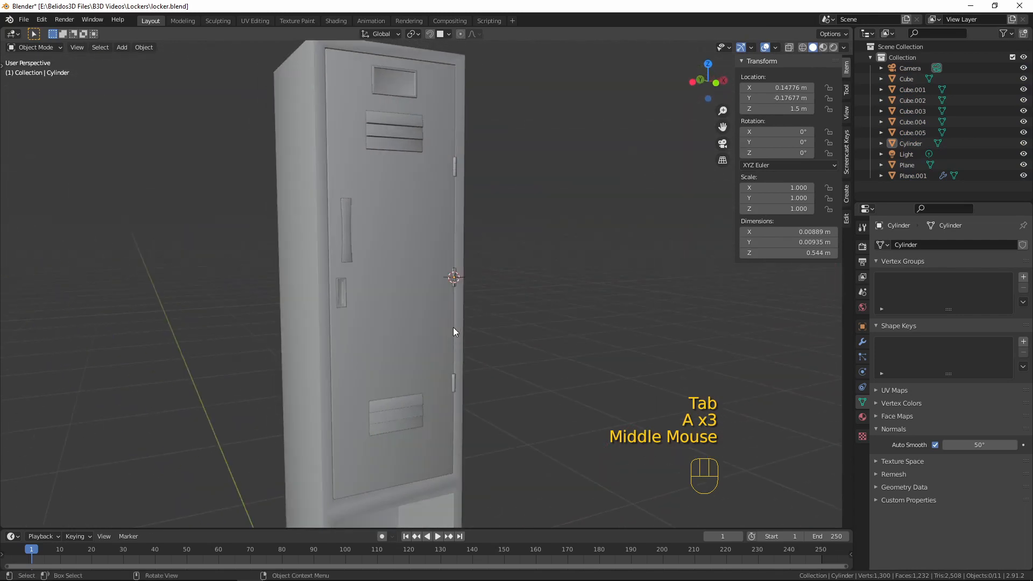
Reset the 3D cursor to the world origin and bring the whole locker into view
key("shift+c")
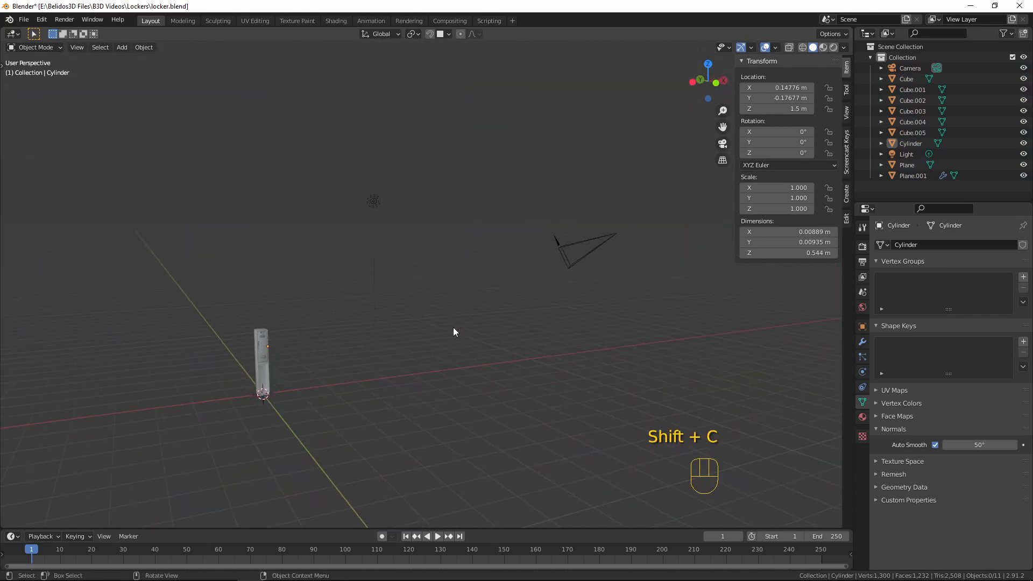
scroll(453, 327, "up", 4)
middle_click_drag(344, 318, 439, 268, "shift")
scroll(468, 254, "up", 10)
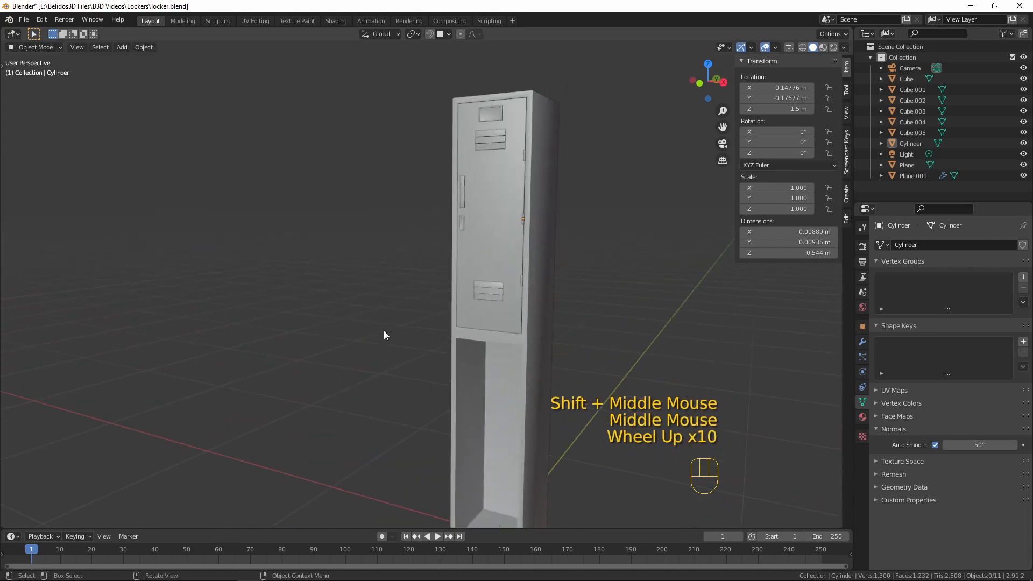
Examine the locker's hinged upper door and the open lower compartment from several angles and from the front
middle_click_drag(384, 335, 377, 312)
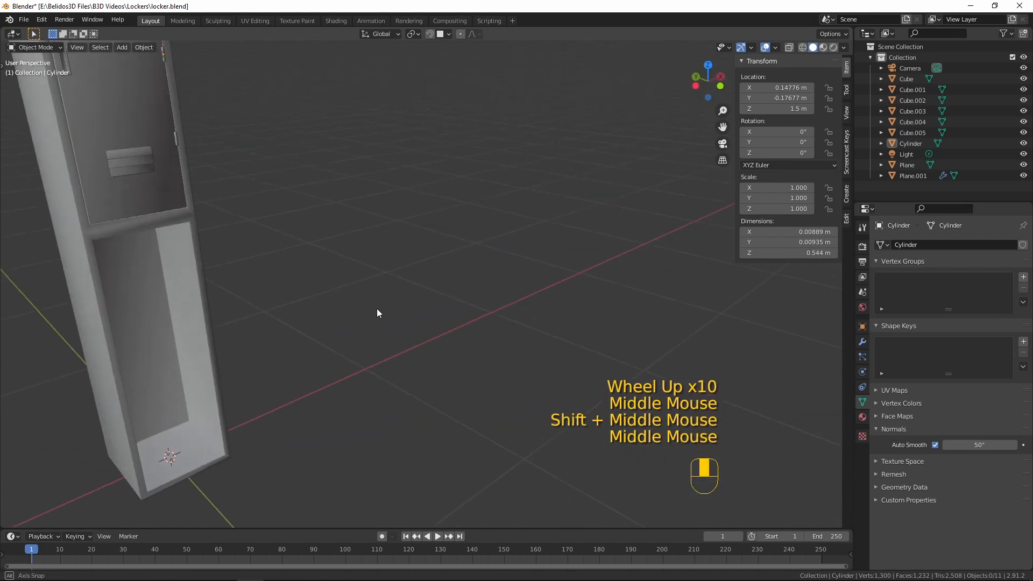
scroll(306, 276, "down", 5)
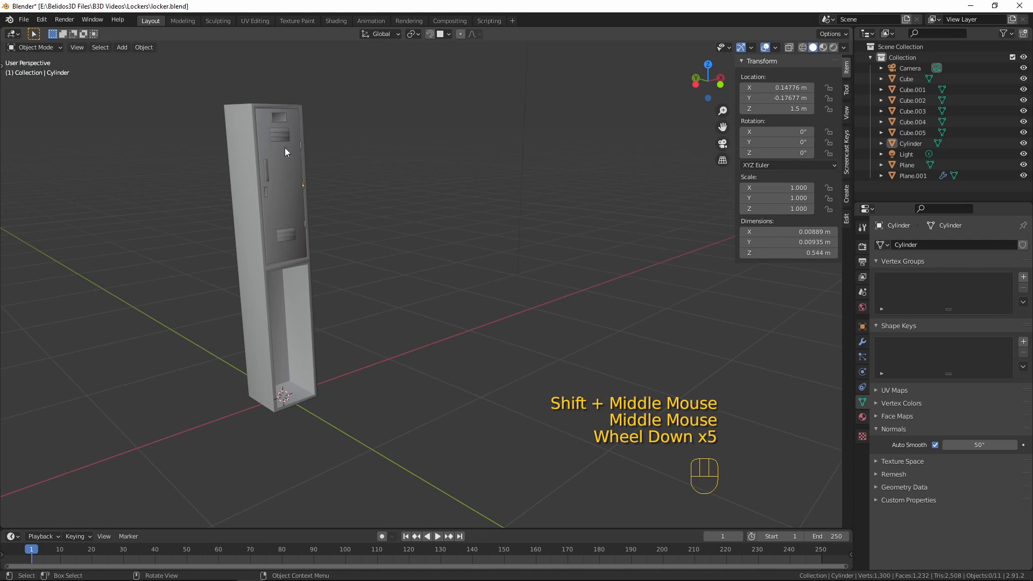
scroll(405, 317, "down", 4)
scroll(396, 332, "up", 9)
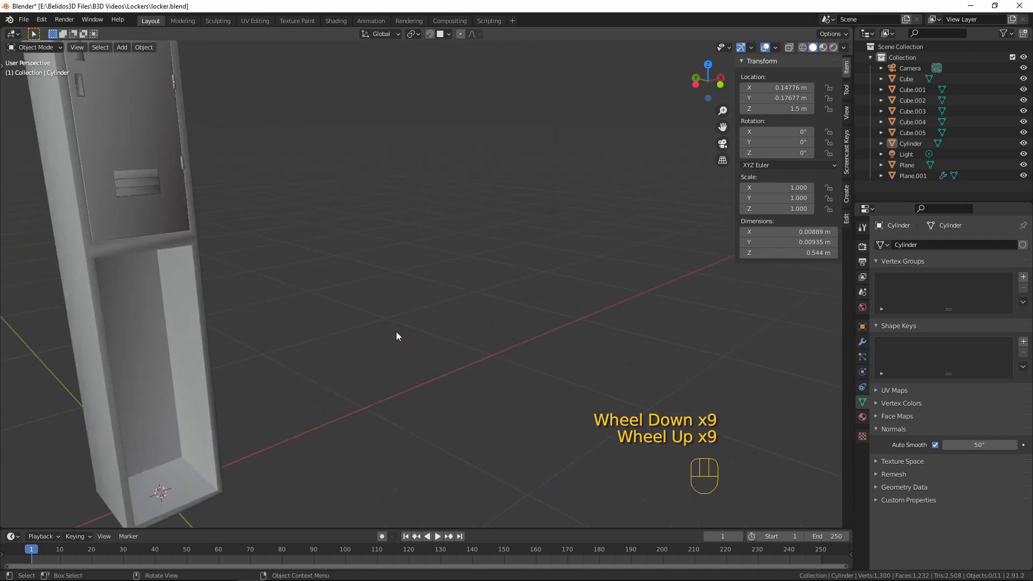
scroll(391, 325, "up", 1)
scroll(385, 318, "down", 2)
middle_click_drag(350, 300, 463, 312, "shift")
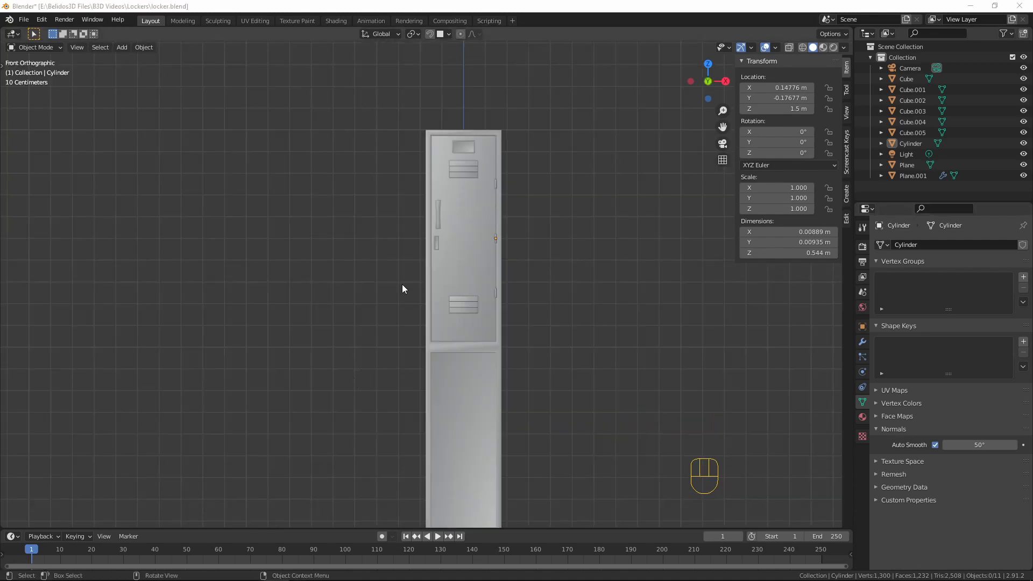
scroll(402, 289, "up", 5)
scroll(429, 242, "down", 5)
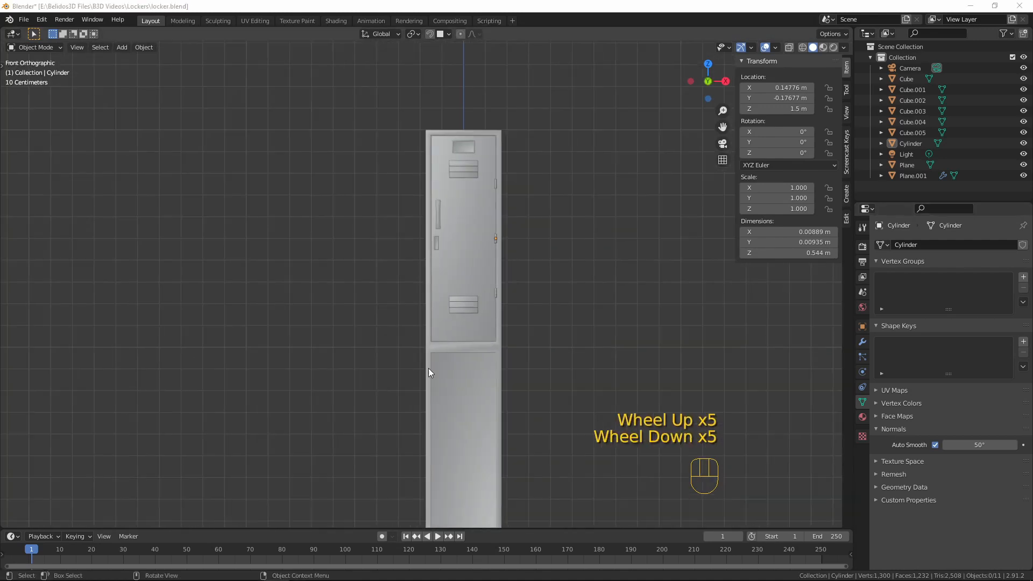
Select the locker body and isolate it in local view
left_click(439, 386)
middle_click_drag(439, 384, 341, 257)
scroll(358, 293, "up", 1)
key("KP_Divide")
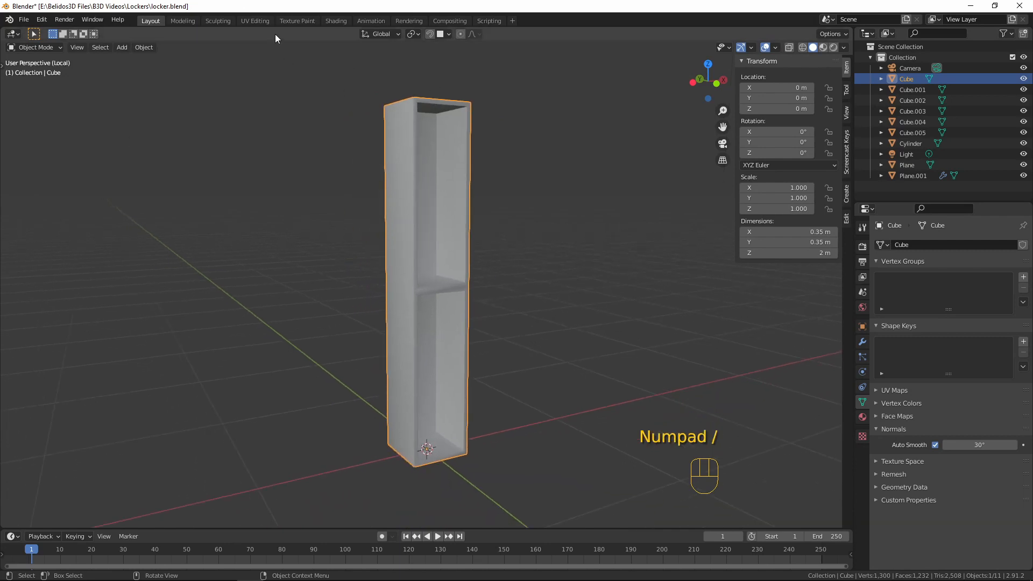
Switch to the UV Editing workspace and isolate the locker body there in local view, in Edit Mode
left_click(255, 21)
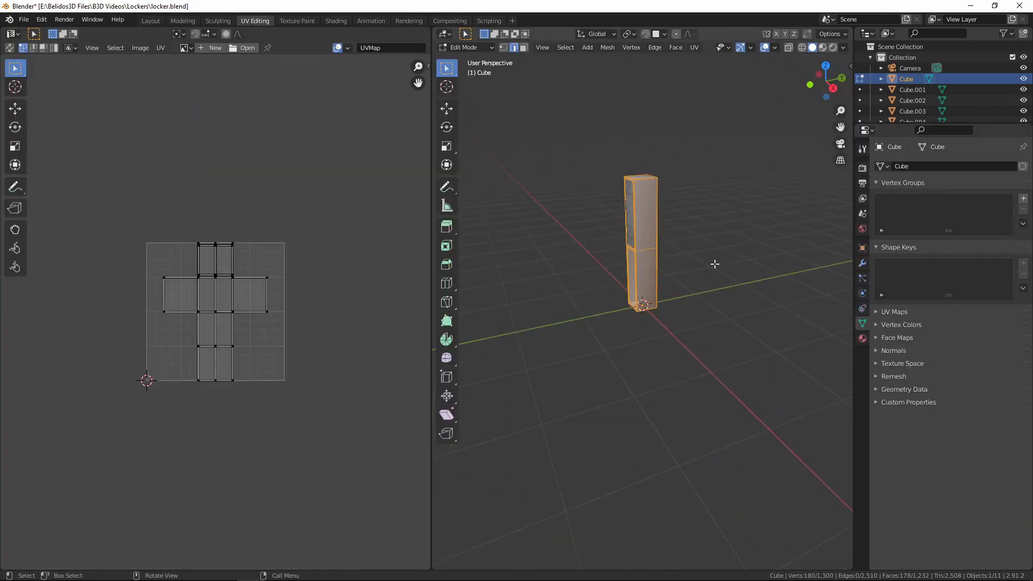
middle_click_drag(714, 240, 671, 314, "shift")
scroll(671, 314, "up", 4)
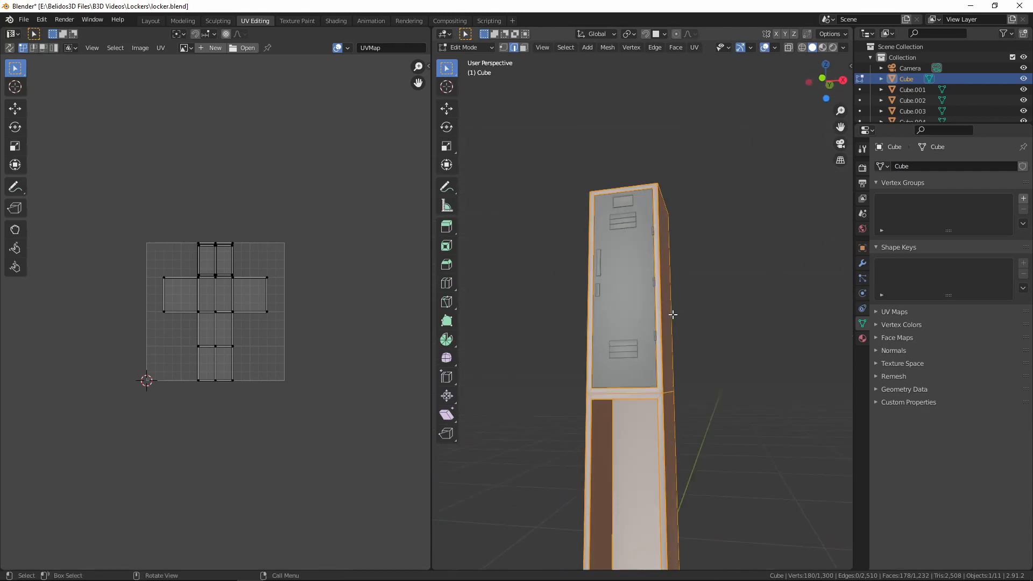
key("Tab")
middle_click_drag(698, 345, 643, 341)
key("KP_Divide")
key("Tab")
scroll(633, 338, "up", 2)
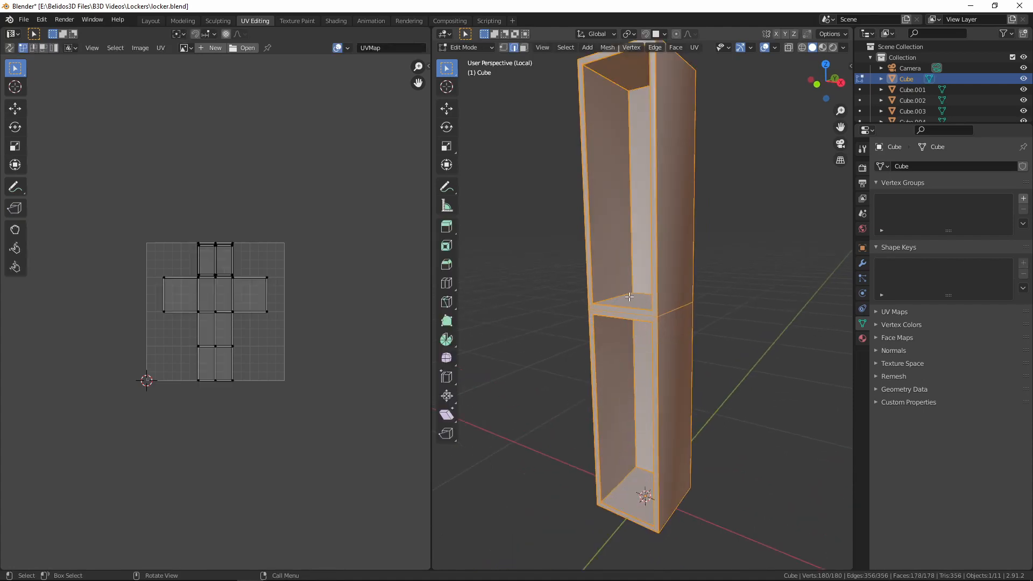
Select the inner rim edges along the bottom and right side of the upper compartment's opening
middle_click_drag(630, 296, 624, 405)
scroll(599, 397, "up", 5)
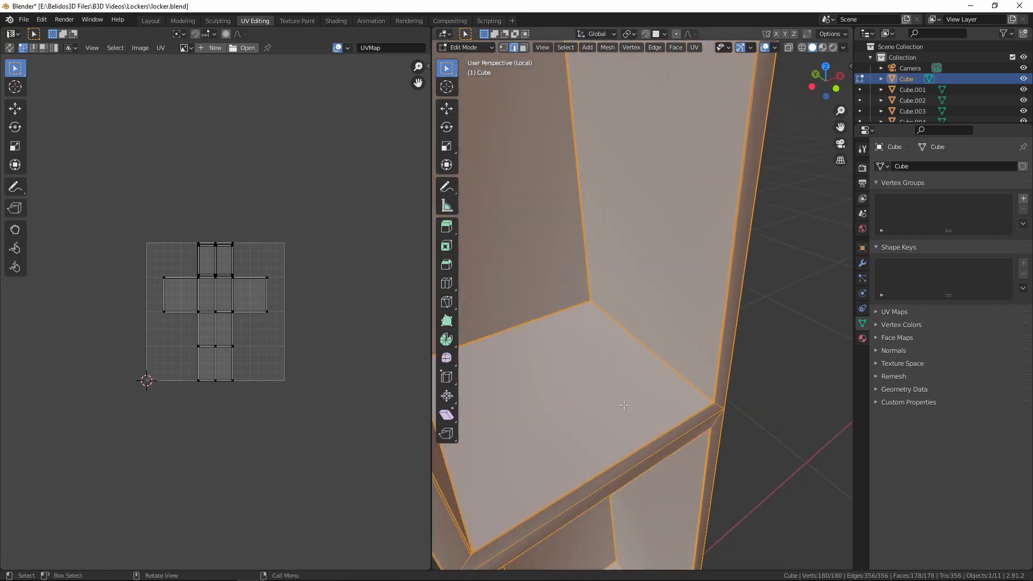
middle_click_drag(680, 446, 630, 419)
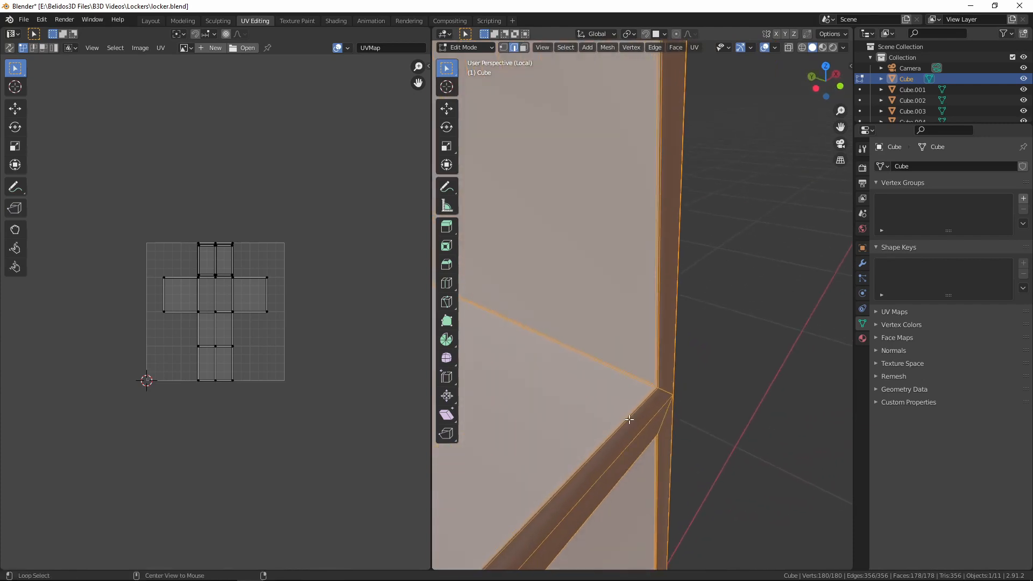
left_click(624, 419, "alt")
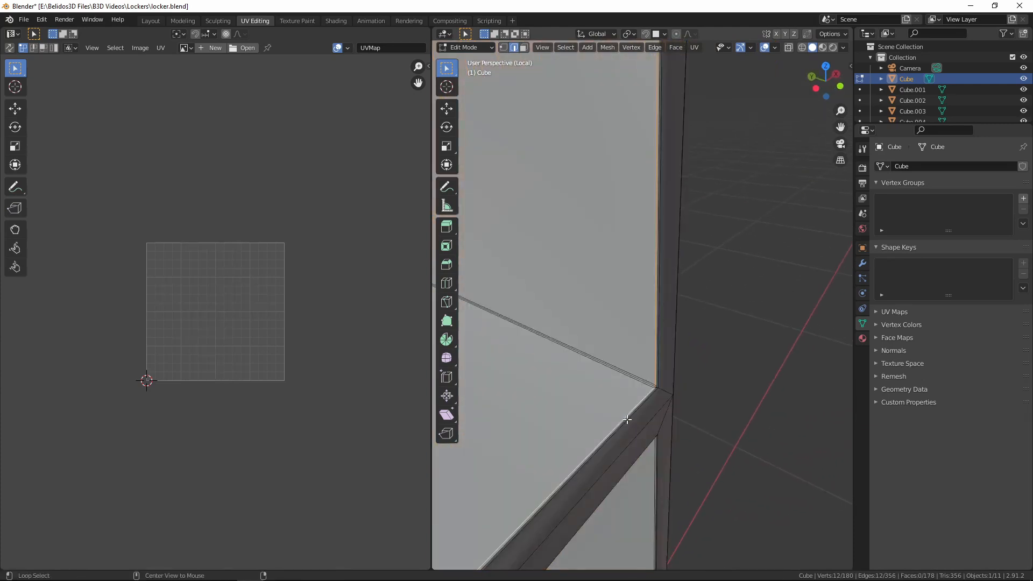
left_click(627, 420)
middle_click_drag(654, 395, 699, 408)
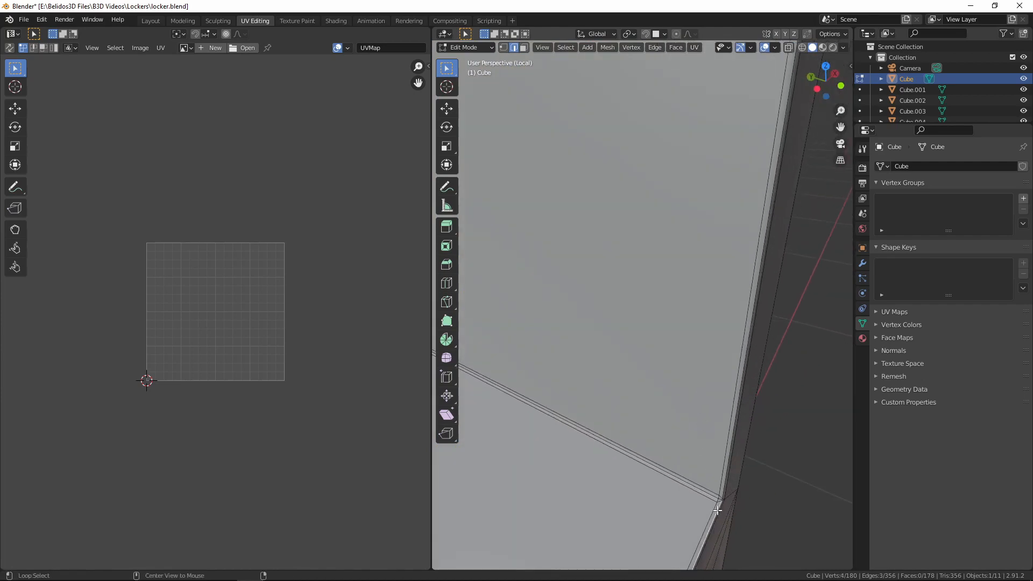
left_click(723, 482, "alt")
middle_click_drag(723, 482, 683, 335)
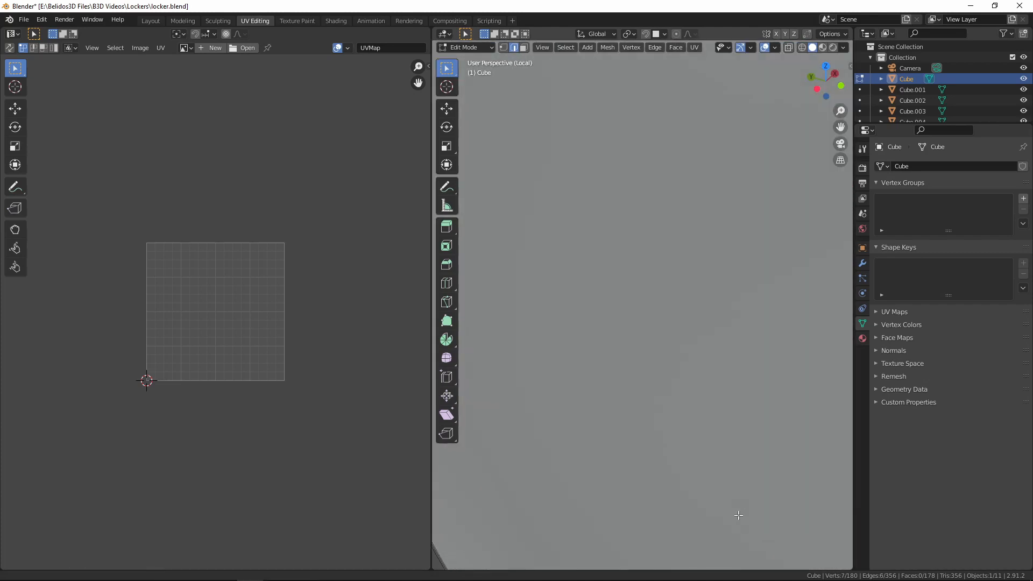
Extend the selection along the upper opening's top and left inner rim edges to close the loop
scroll(724, 473, "down", 4)
middle_click_drag(681, 346, 682, 393)
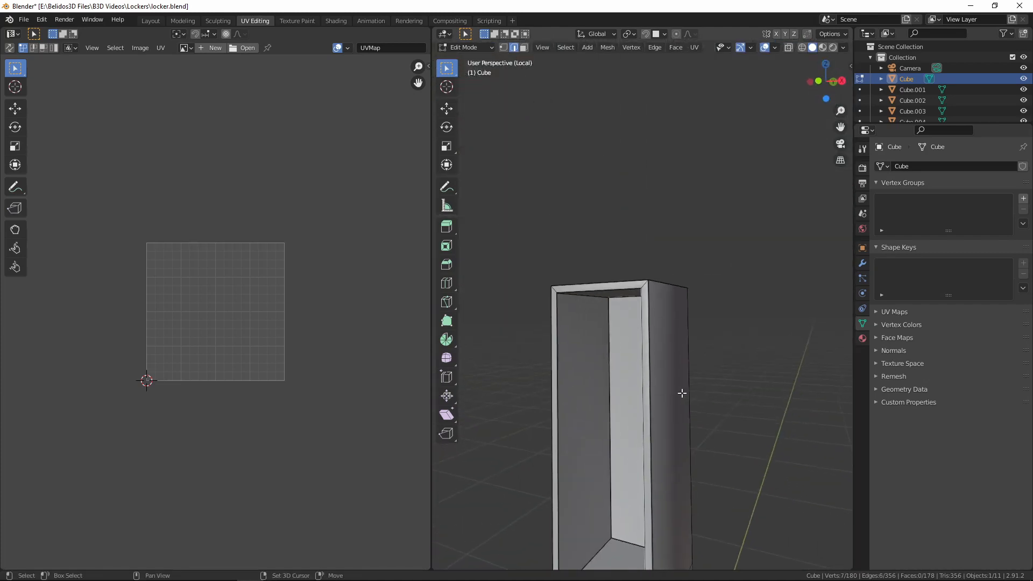
scroll(682, 394, "up", 6)
scroll(623, 246, "down", 4)
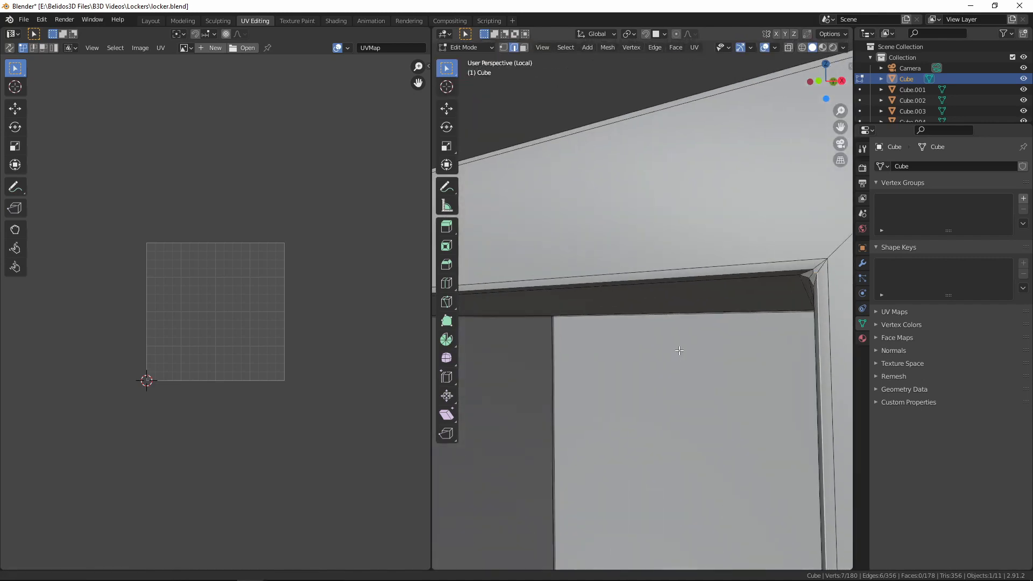
scroll(696, 267, "up", 3)
middle_click_drag(770, 256, 726, 263)
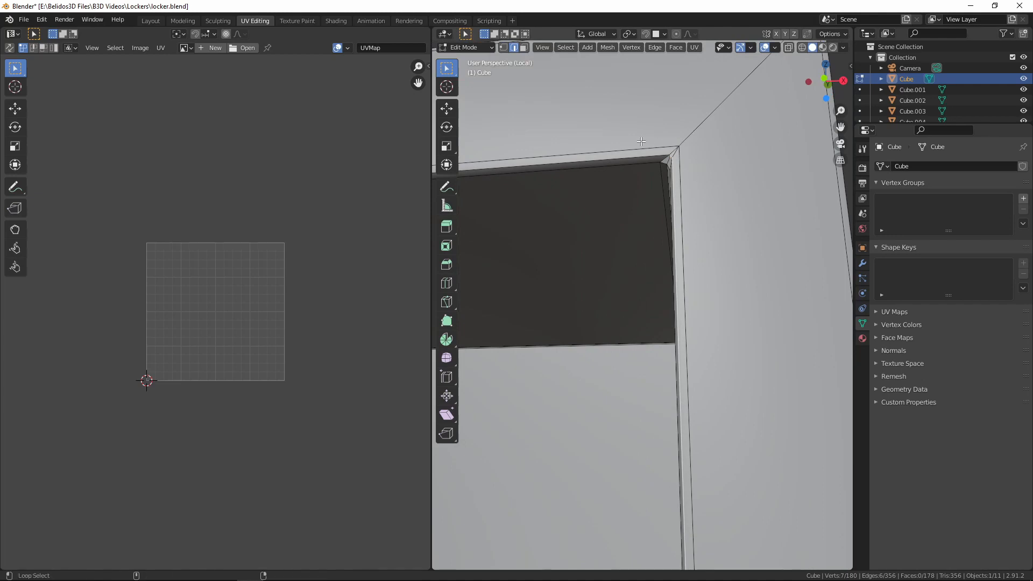
scroll(648, 158, "down", 3)
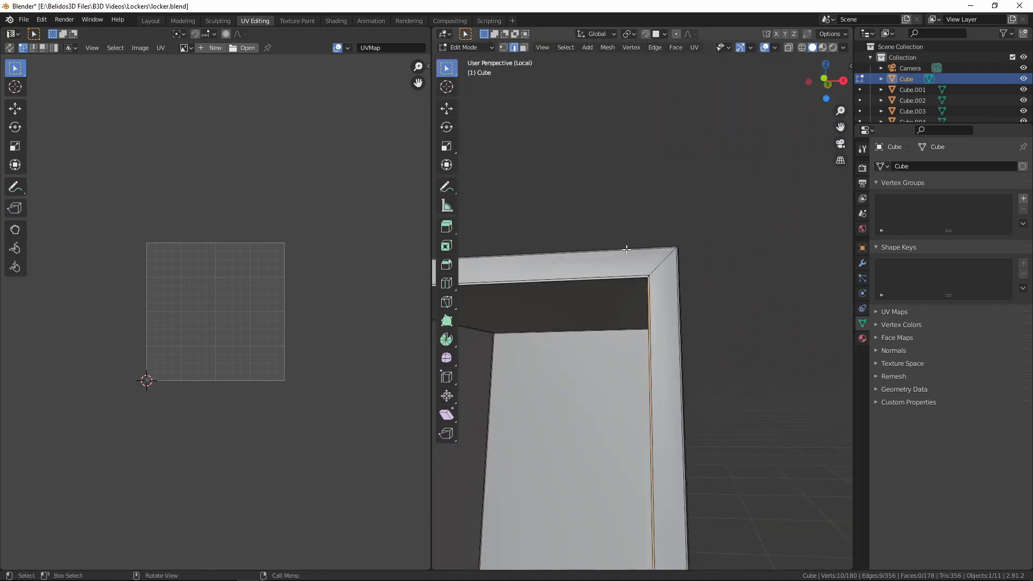
middle_click_drag(648, 158, 672, 171)
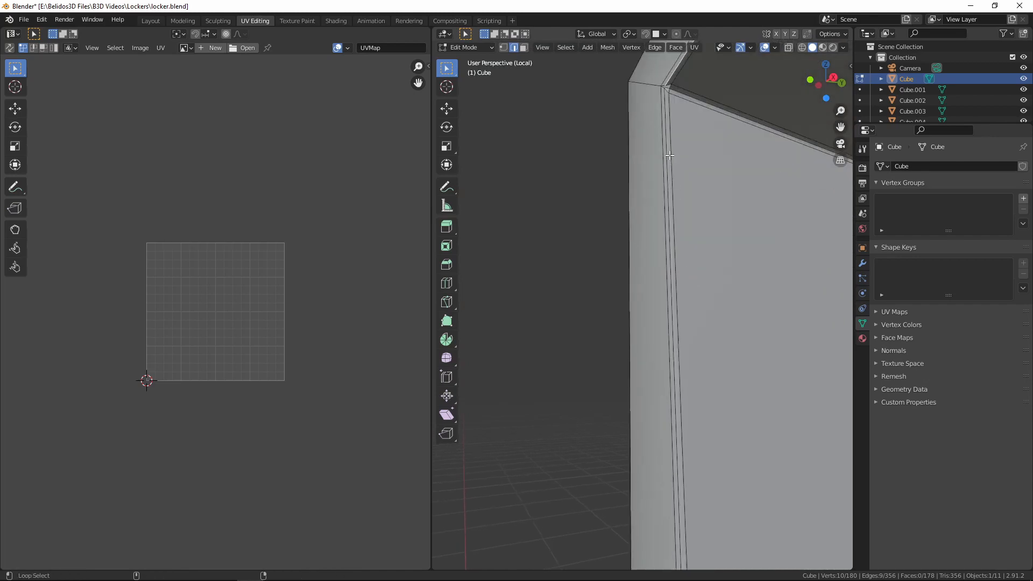
Add the lower opening's inner rim loop to the selection and mark both opening loops as seams
middle_click_drag(664, 132, 592, 382)
scroll(686, 521, "up", 1)
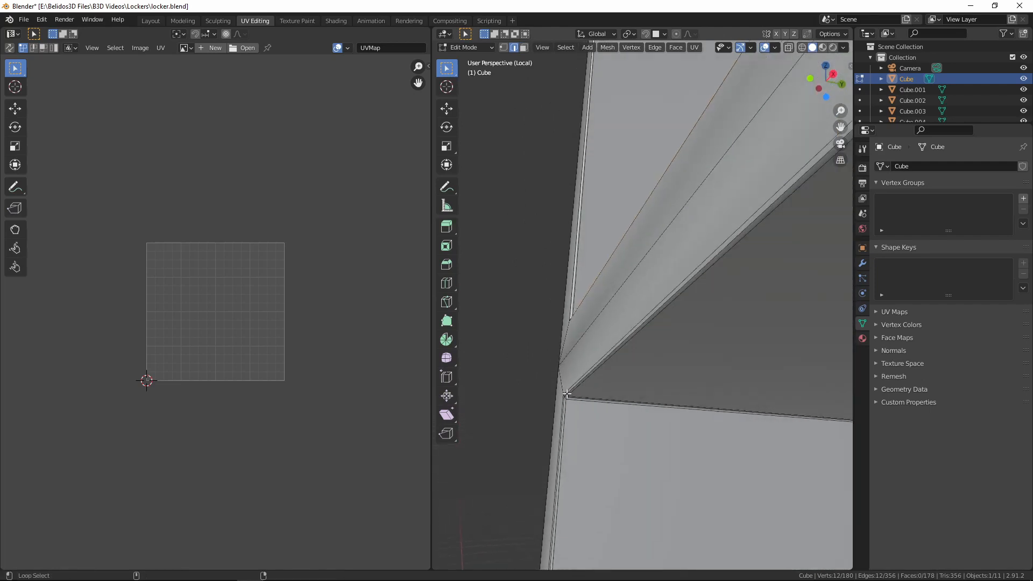
middle_click_drag(564, 406, 710, 382)
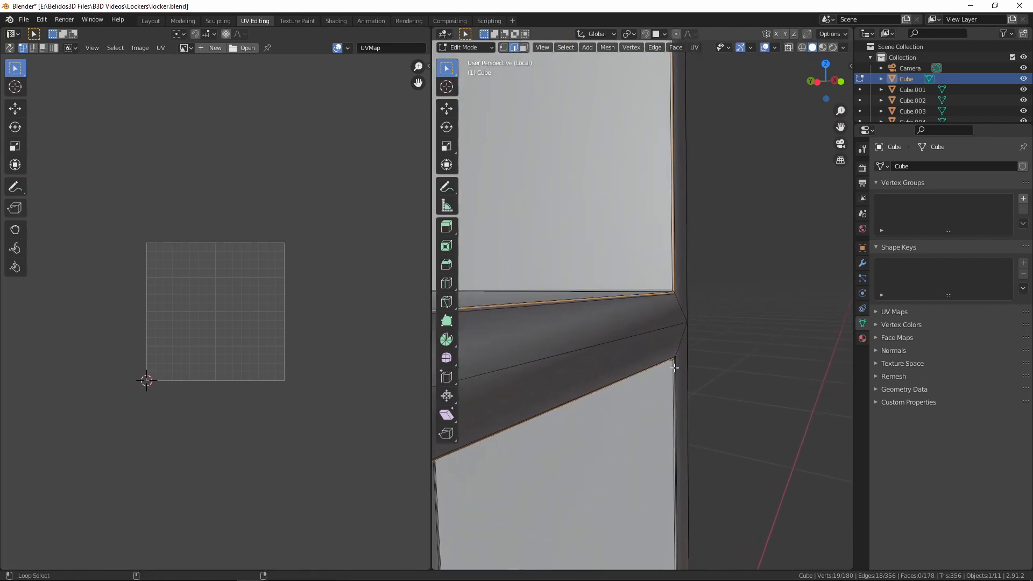
scroll(673, 367, "down", 6)
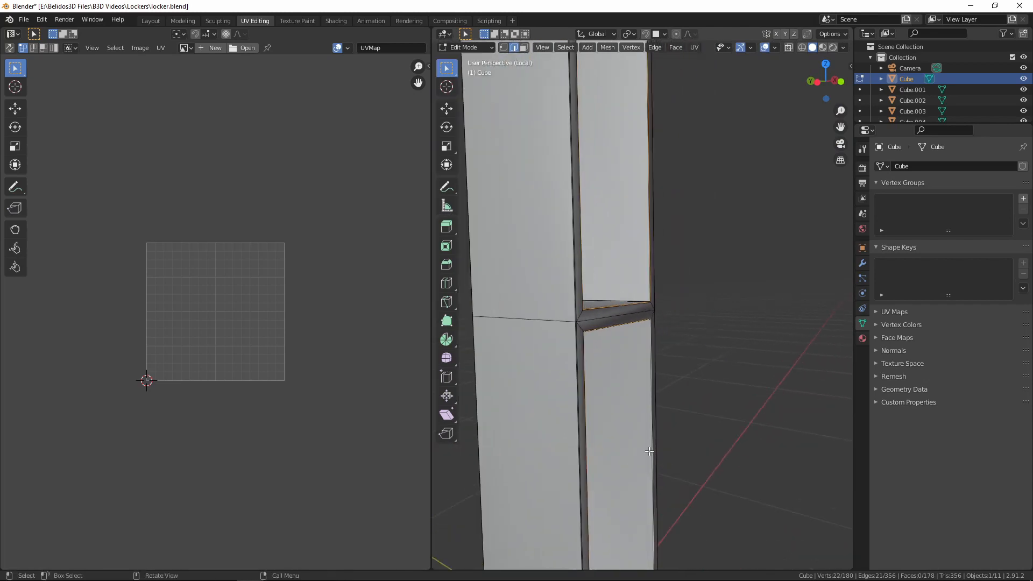
scroll(673, 103, "down", 5)
scroll(646, 292, "up", 8)
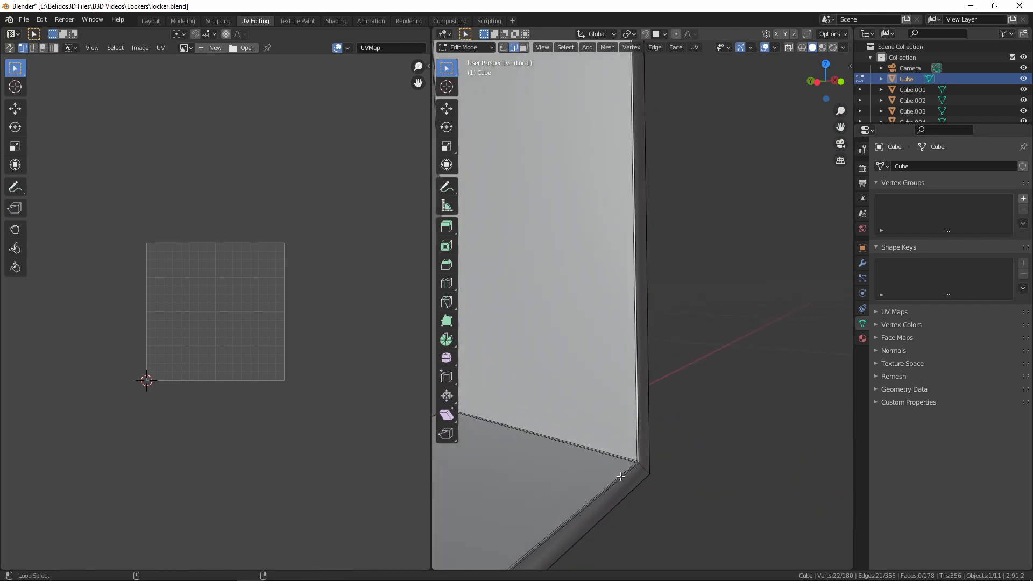
key("ctrl+e")
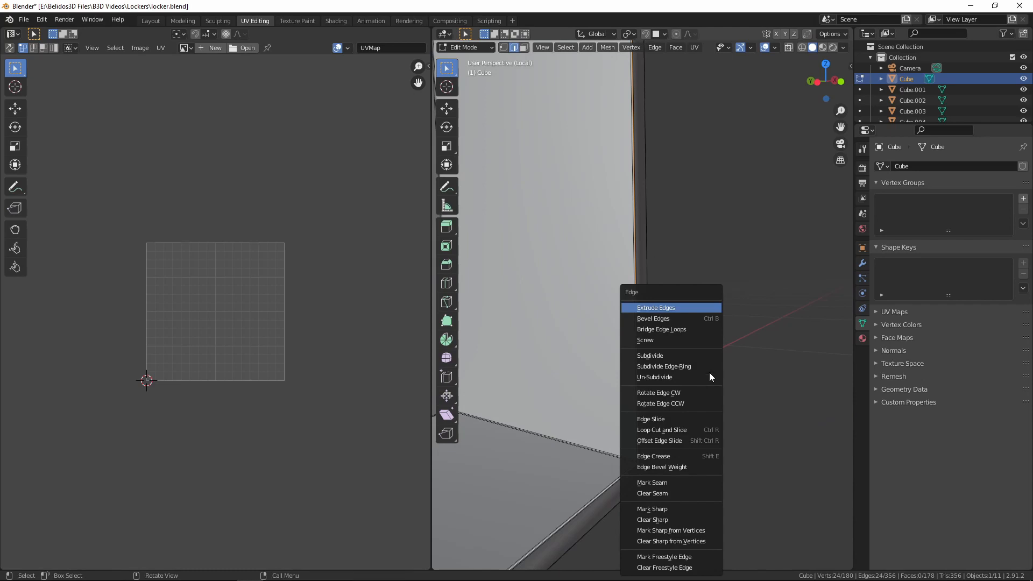
left_click(680, 485)
middle_click_drag(685, 470, 683, 290)
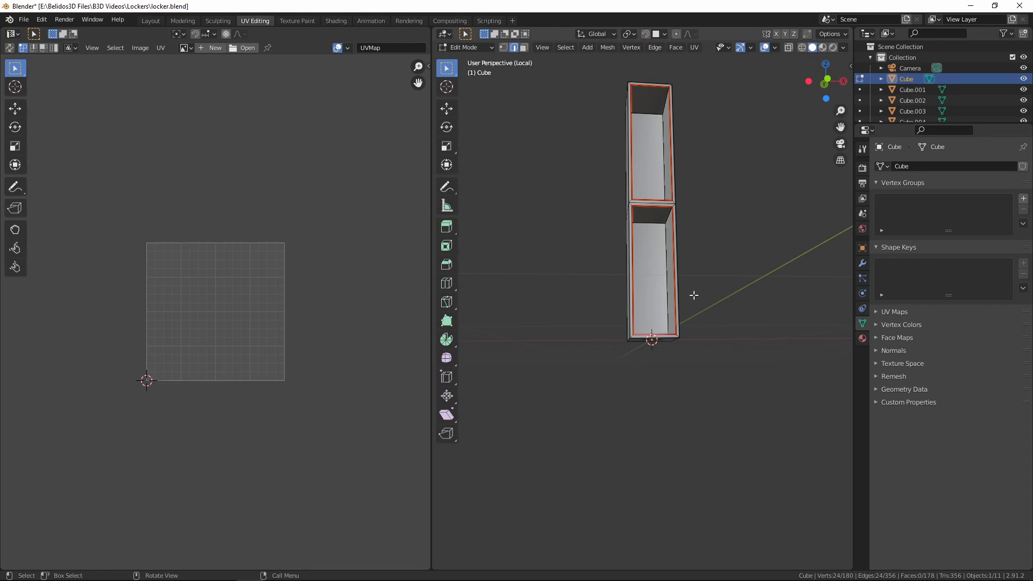
middle_click_drag(713, 237, 679, 223)
scroll(749, 207, "up", 6)
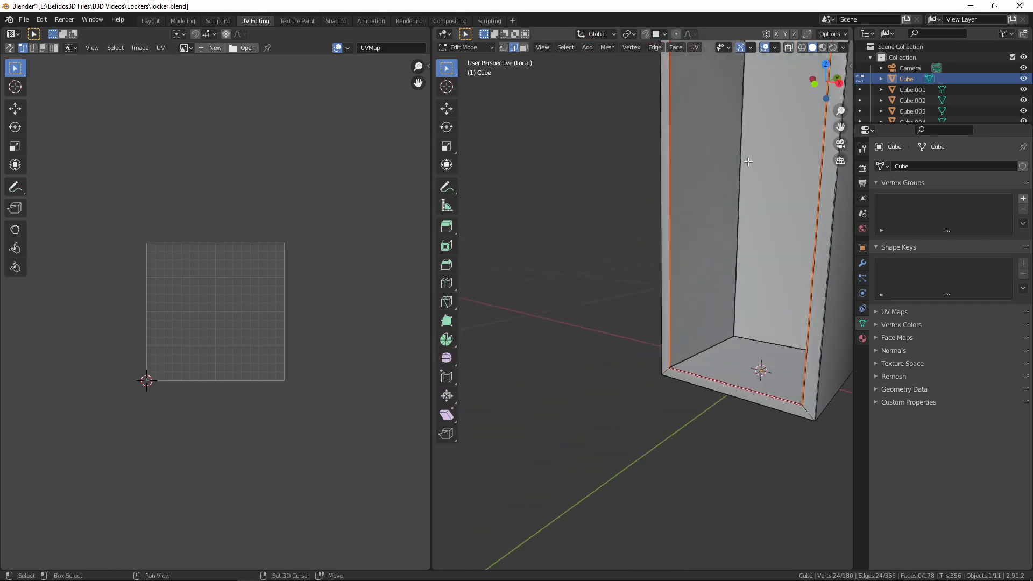
middle_click_drag(749, 161, 653, 221, "shift")
scroll(641, 269, "up", 7)
middle_click_drag(726, 473, 764, 233, "shift")
scroll(725, 219, "up", 4)
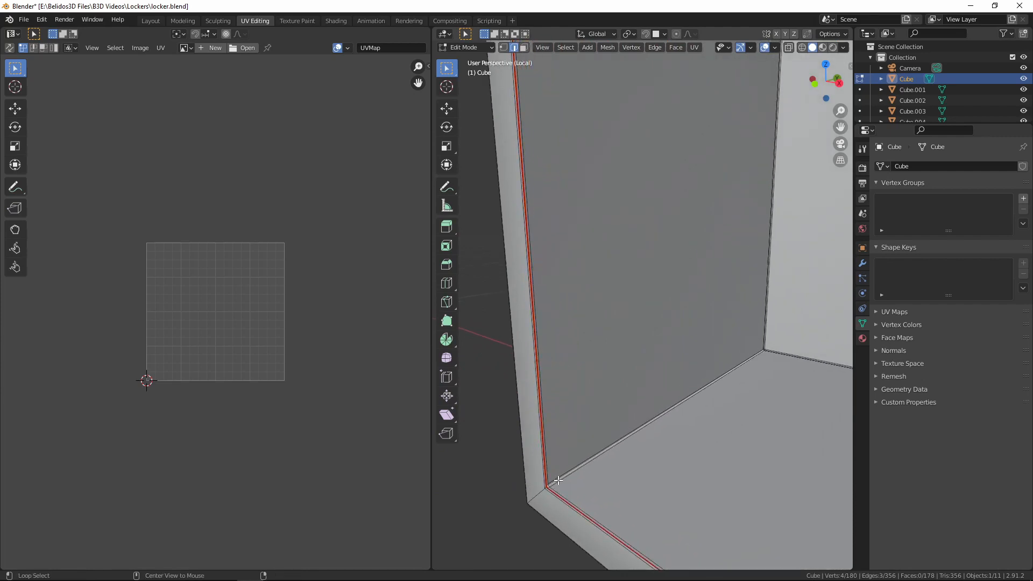
scroll(683, 272, "down", 10)
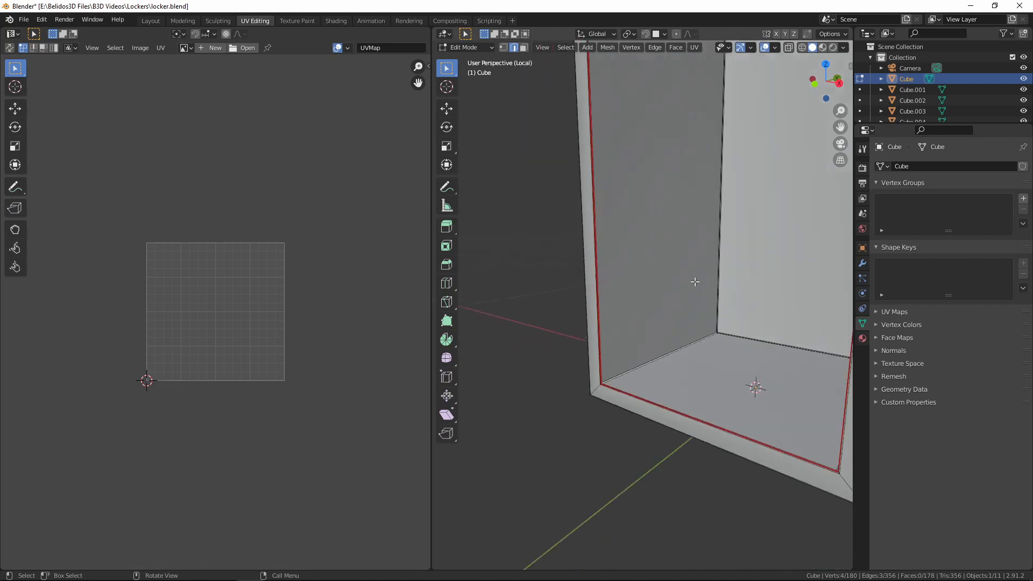
middle_click_drag(693, 281, 646, 387)
scroll(644, 397, "up", 6)
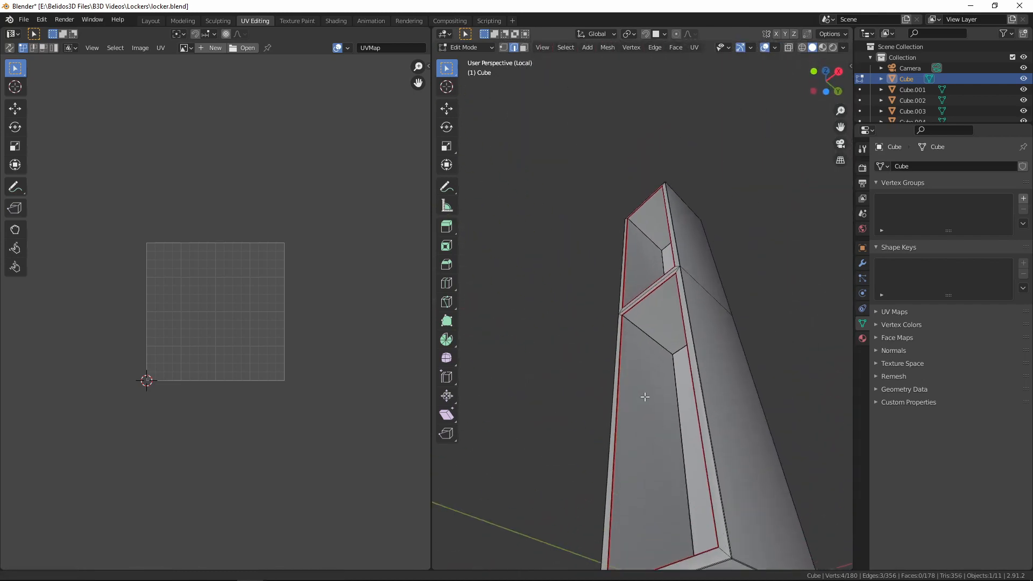
scroll(660, 366, "up", 1)
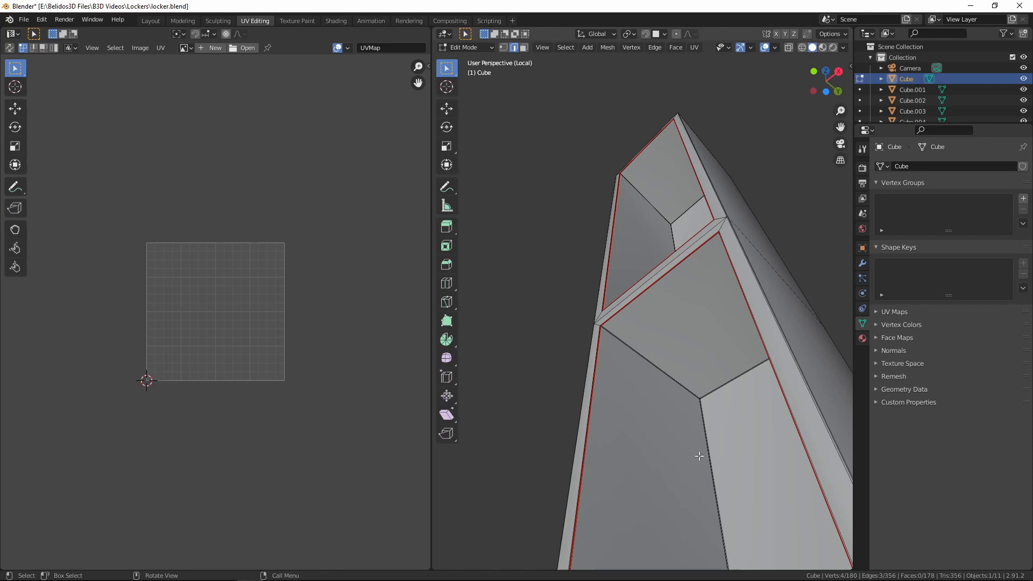
middle_click_drag(691, 336, 687, 438)
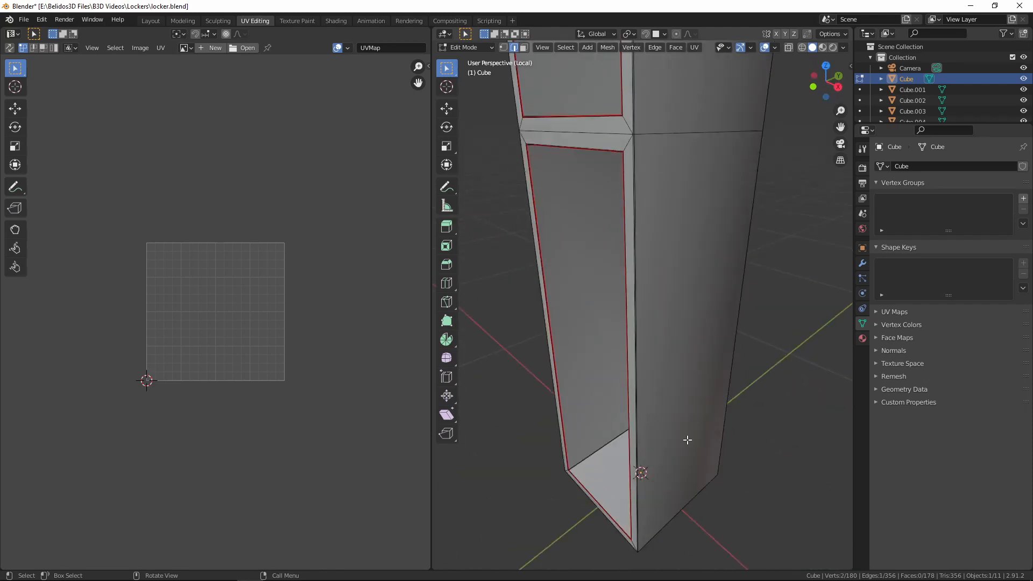
Mark the front-to-back edges on both sides of the lower compartment's ceiling as seams
scroll(667, 414, "down", 6)
scroll(640, 291, "up", 14)
middle_click_drag(604, 337, 667, 370)
scroll(611, 320, "down", 5)
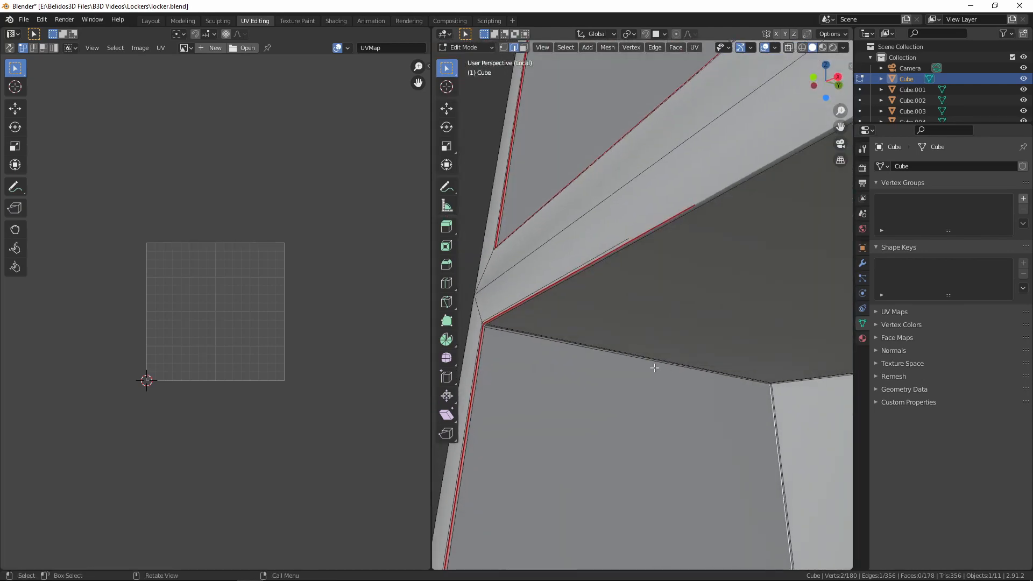
middle_click_drag(554, 335, 537, 334)
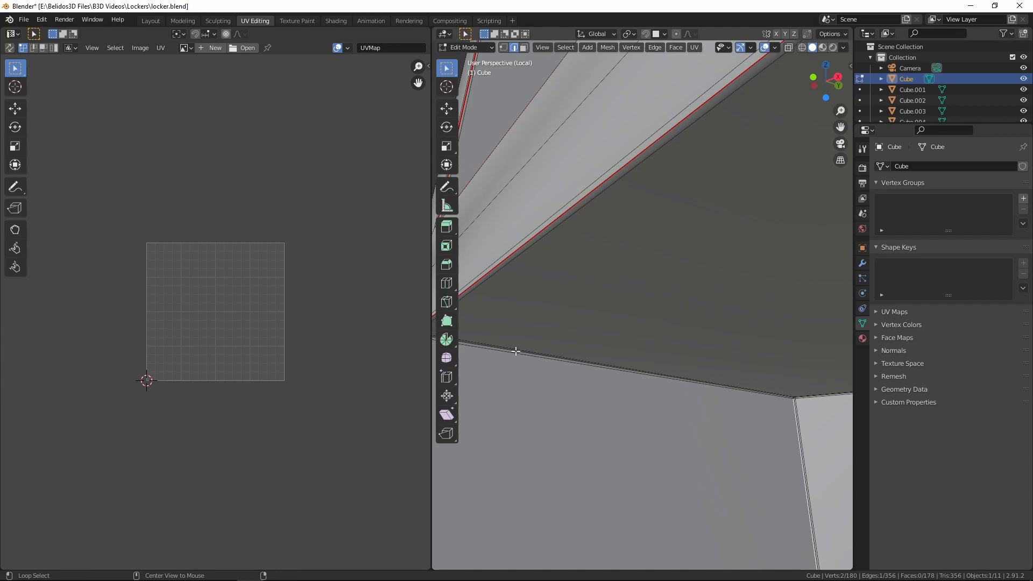
scroll(518, 353, "down", 6)
middle_click_drag(575, 381, 713, 412)
middle_click_drag(753, 413, 745, 355, "shift")
scroll(672, 382, "up", 6)
scroll(616, 361, "up", 2)
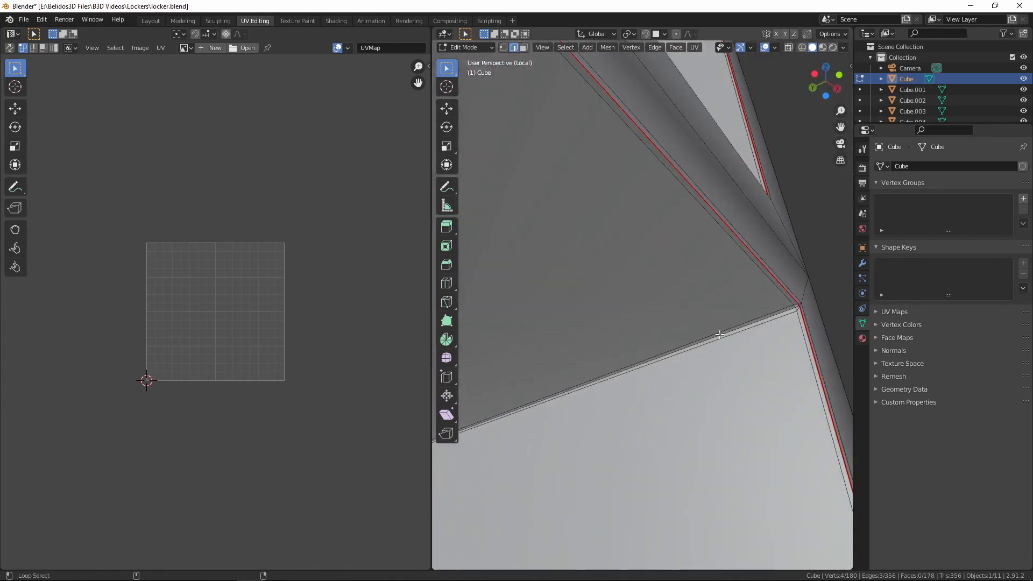
scroll(718, 331, "down", 9)
middle_click_drag(674, 339, 716, 379)
scroll(686, 328, "up", 6)
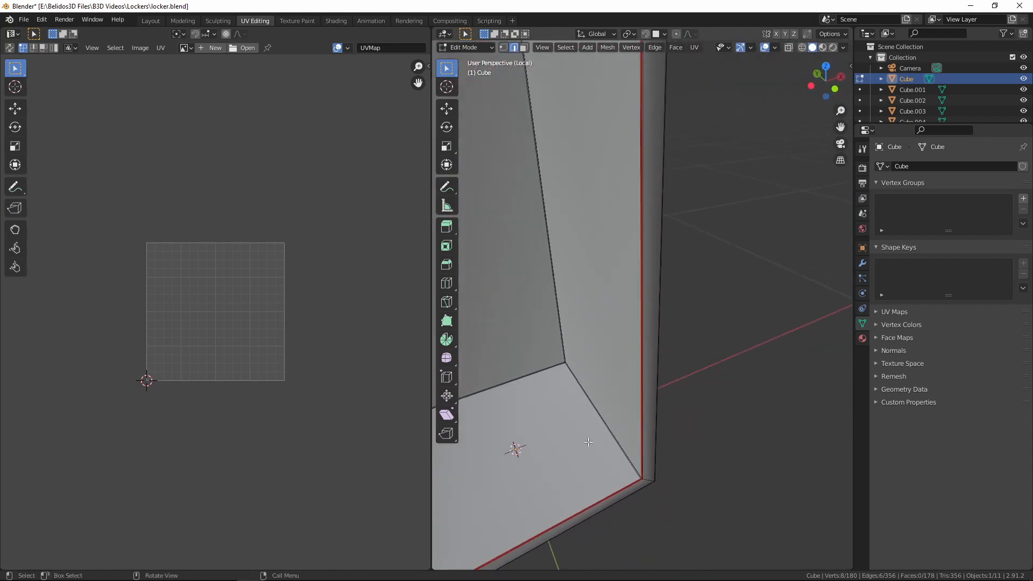
key("ctrl+e")
left_click(559, 436)
Mark the front-to-back edges on both sides of the lower compartment's floor as seams
key("3")
left_click(513, 453)
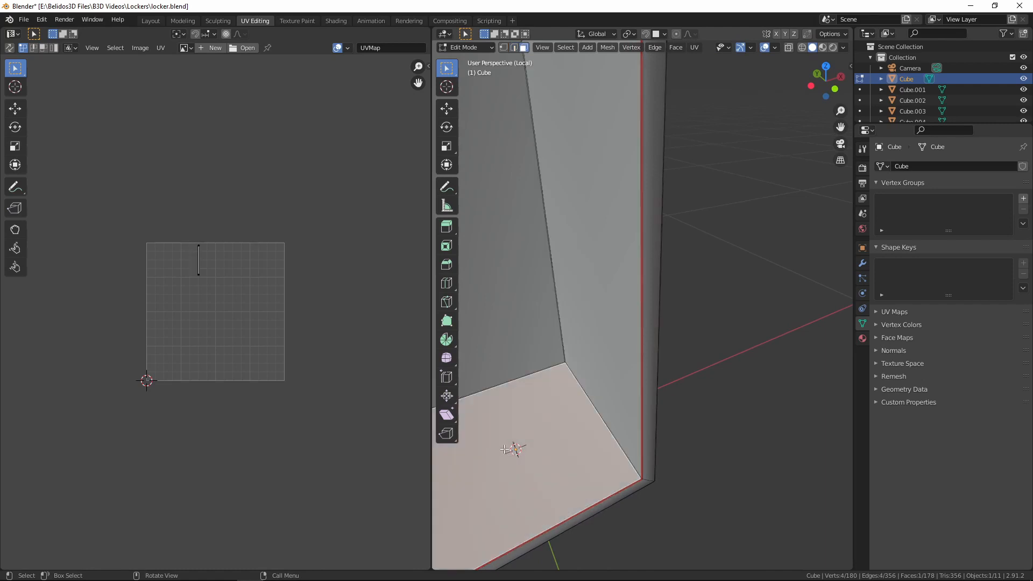
key("KP_Decimal")
scroll(609, 398, "up", 2)
middle_click_drag(611, 395, 833, 494, "shift")
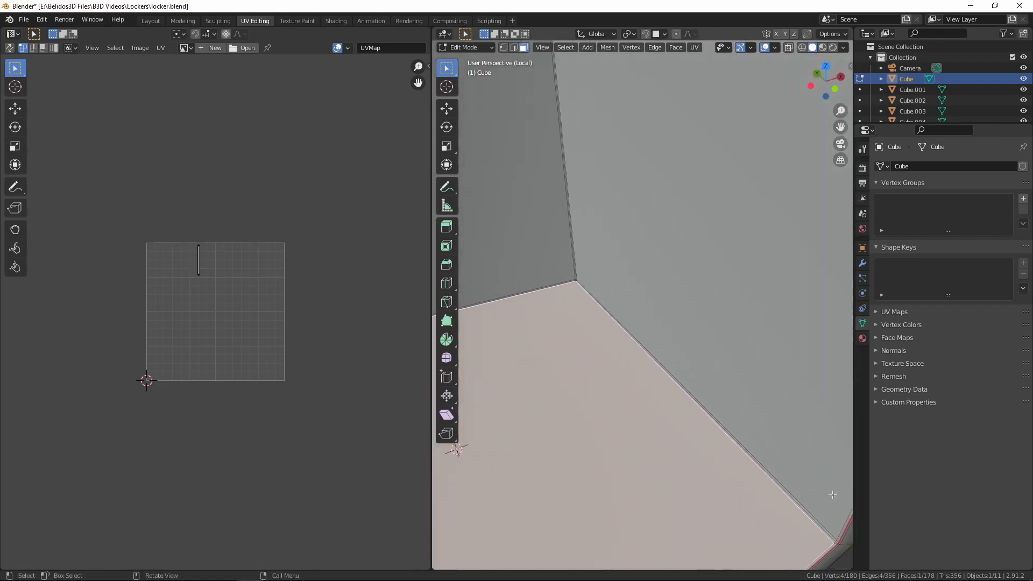
left_click(736, 442, "alt")
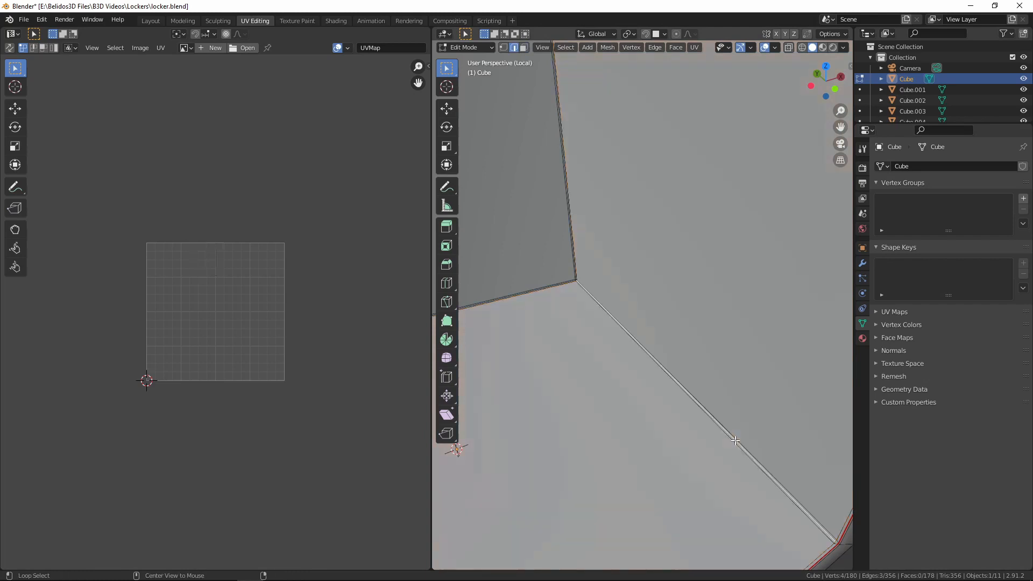
scroll(735, 440, "down", 4)
middle_click_drag(734, 440, 464, 467)
scroll(400, 455, "up", 4)
scroll(604, 507, "up", 4)
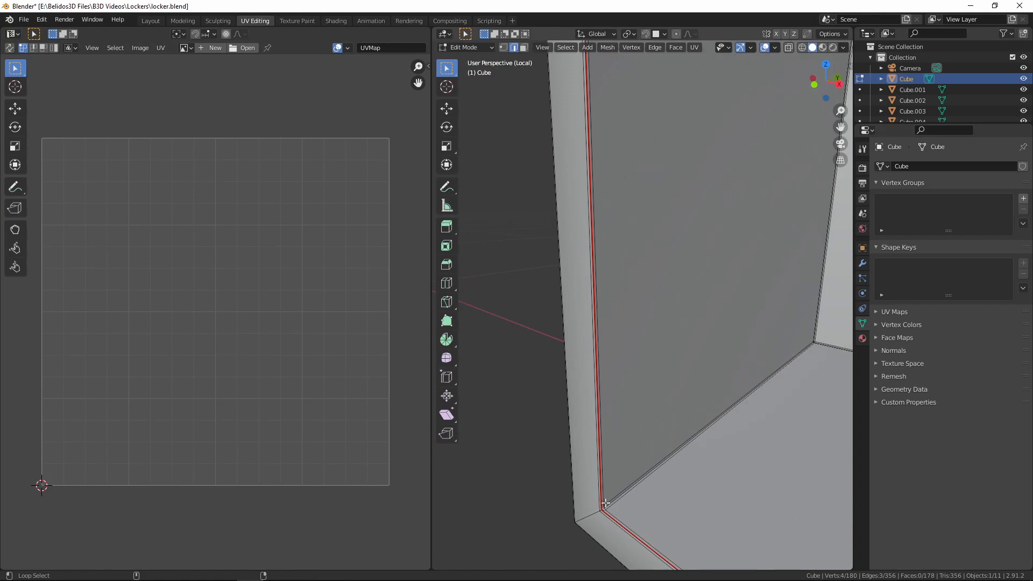
key("ctrl+e")
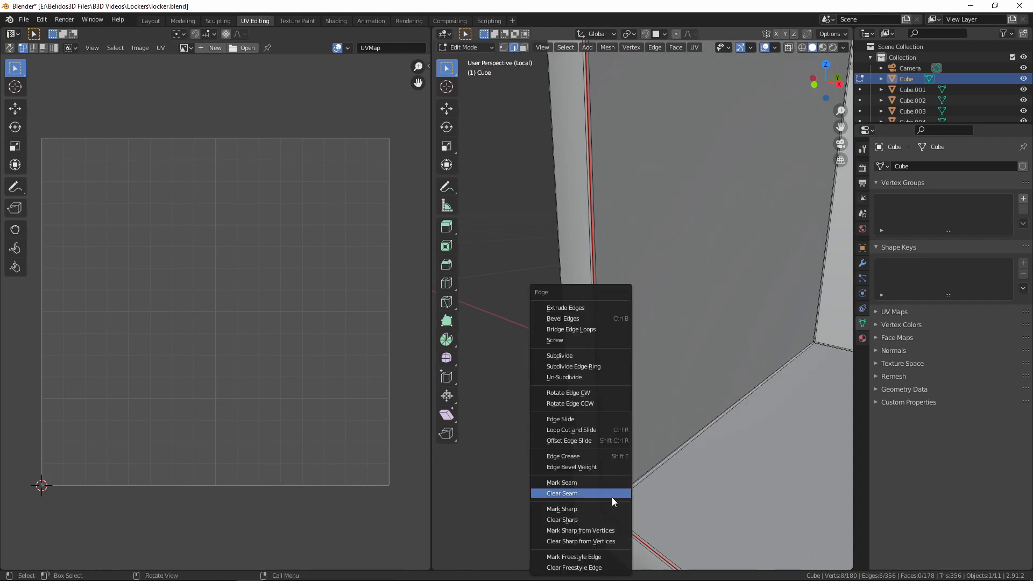
left_click(576, 483)
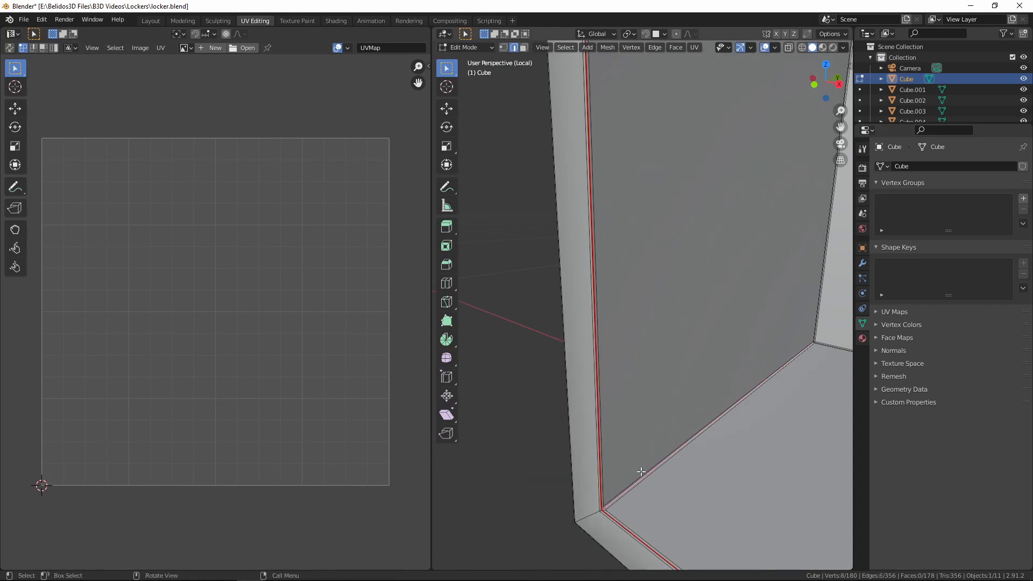
Select all linked interior faces of the lower compartment, bounded by the seams, and unwrap them
scroll(638, 473, "down", 5)
scroll(610, 400, "up", 1)
key("3")
middle_click_drag(609, 401, 633, 367)
left_click(612, 333)
key("ctrl+l")
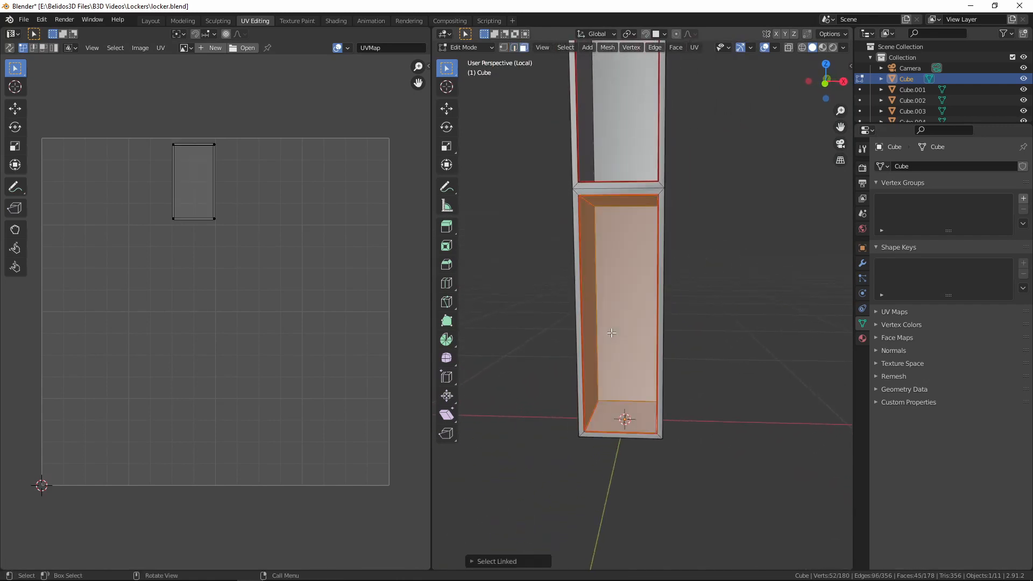
middle_click_drag(616, 332, 567, 360)
key("u")
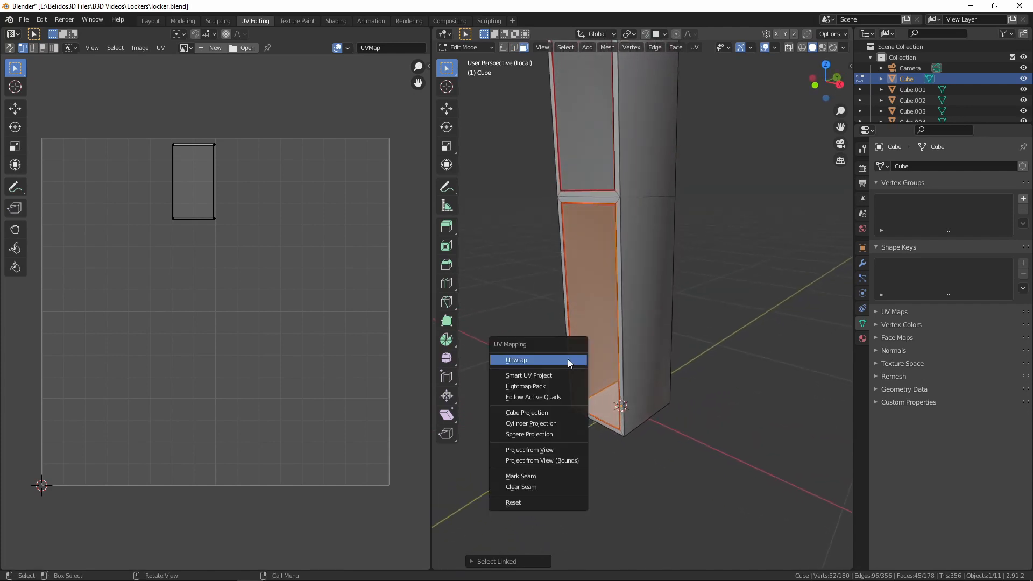
left_click(567, 360)
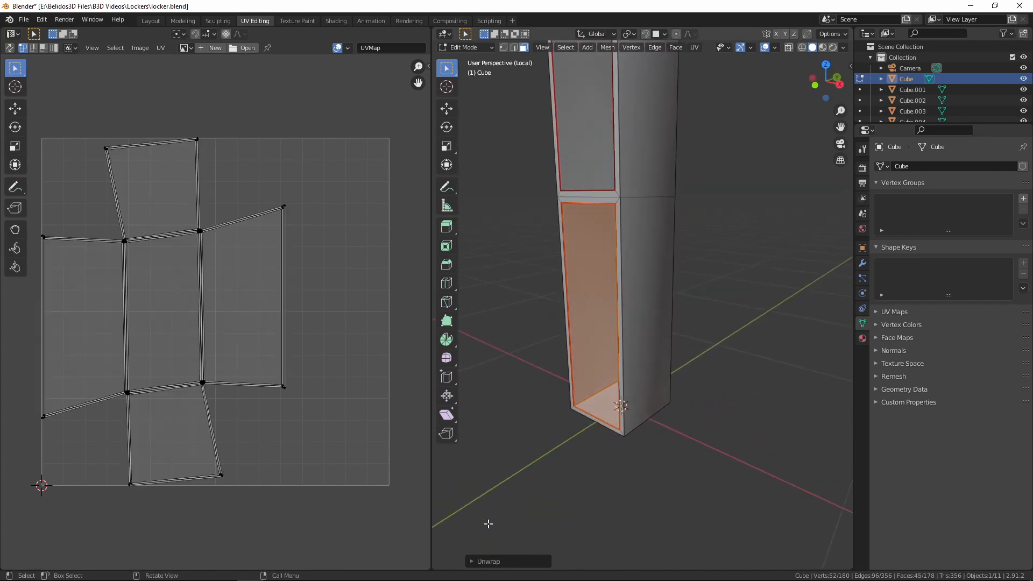
Set the unwrap method to Conformal for the lower compartment's interior and hide those faces
left_click(470, 561)
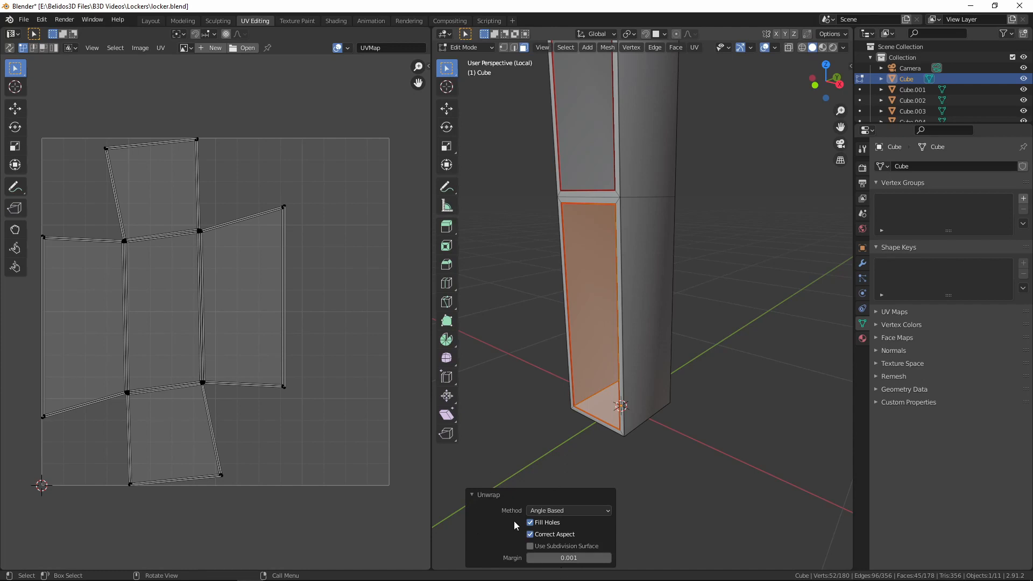
left_click(560, 513)
left_click(551, 534)
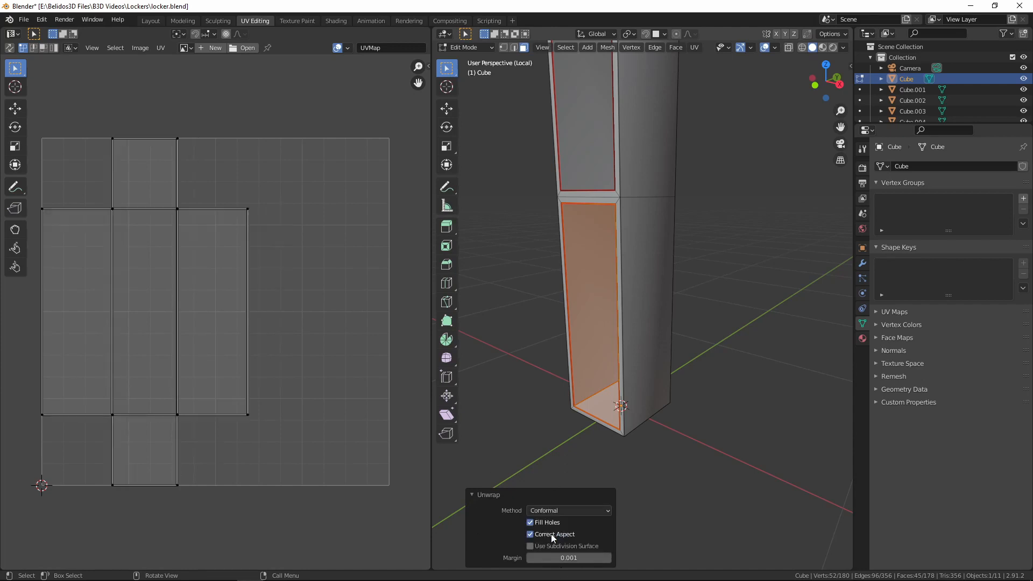
scroll(695, 248, "up", 3)
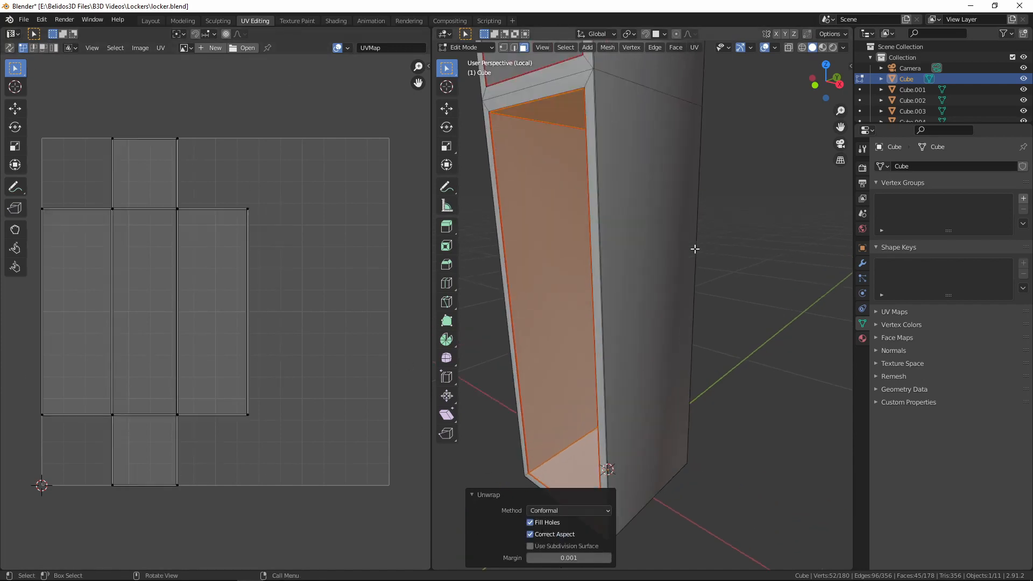
key("h")
Mark the front-to-back edges on both sides of the upper compartment's floor as seams
middle_click_drag(569, 272, 609, 299)
middle_click_drag(647, 183, 736, 417, "shift")
scroll(735, 417, "up", 5)
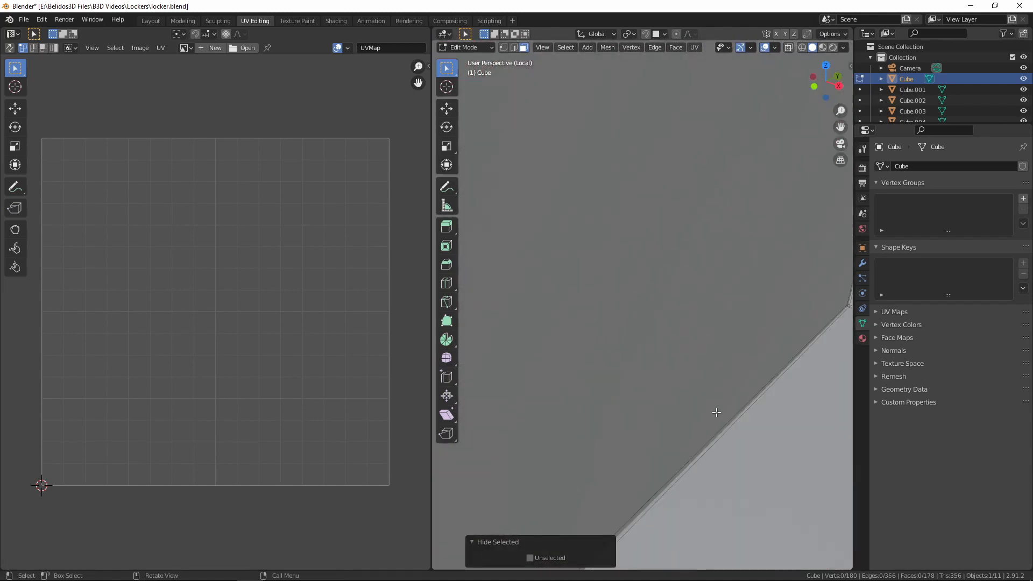
key("2")
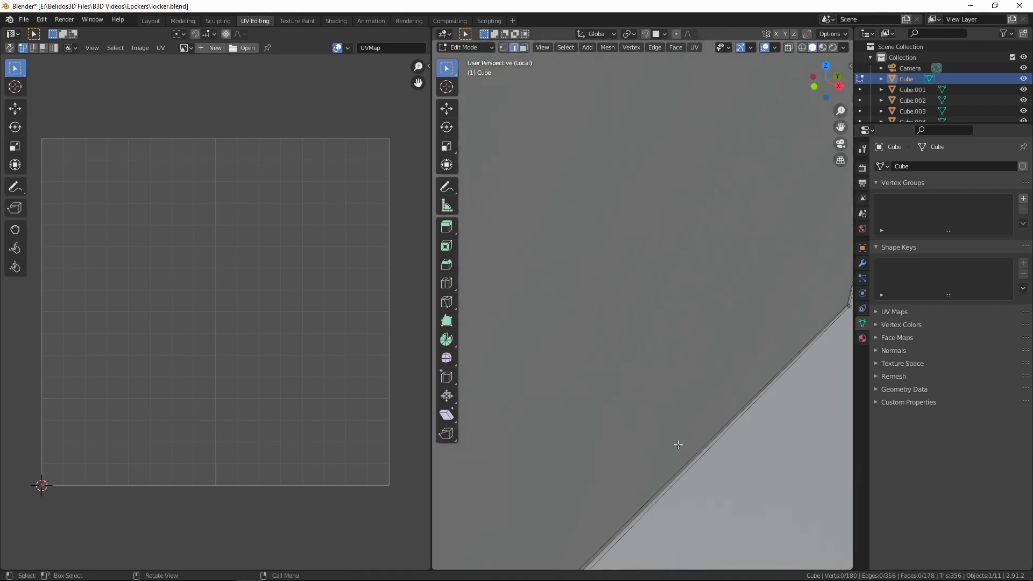
scroll(691, 466, "down", 5)
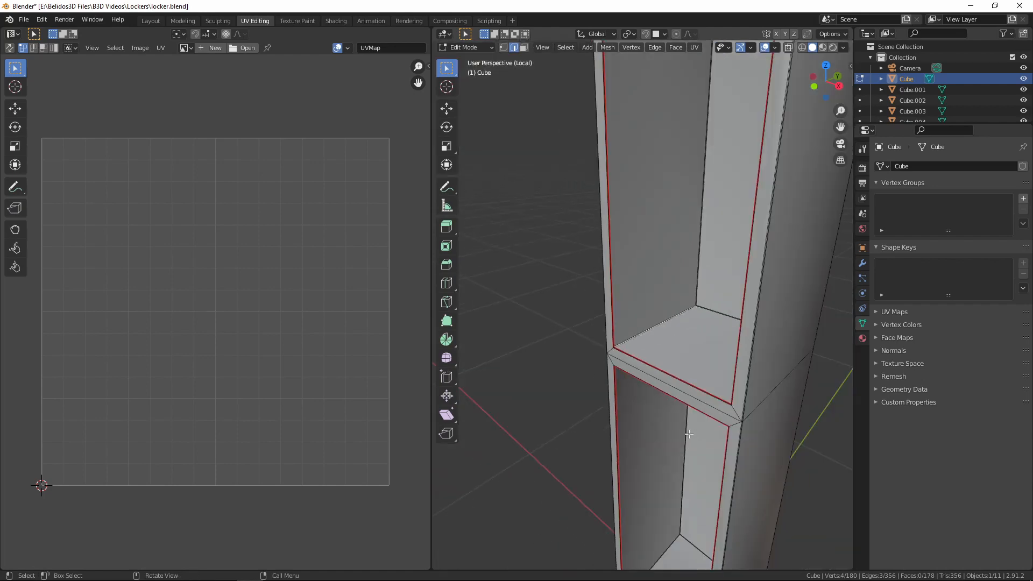
middle_click_drag(702, 389, 705, 423)
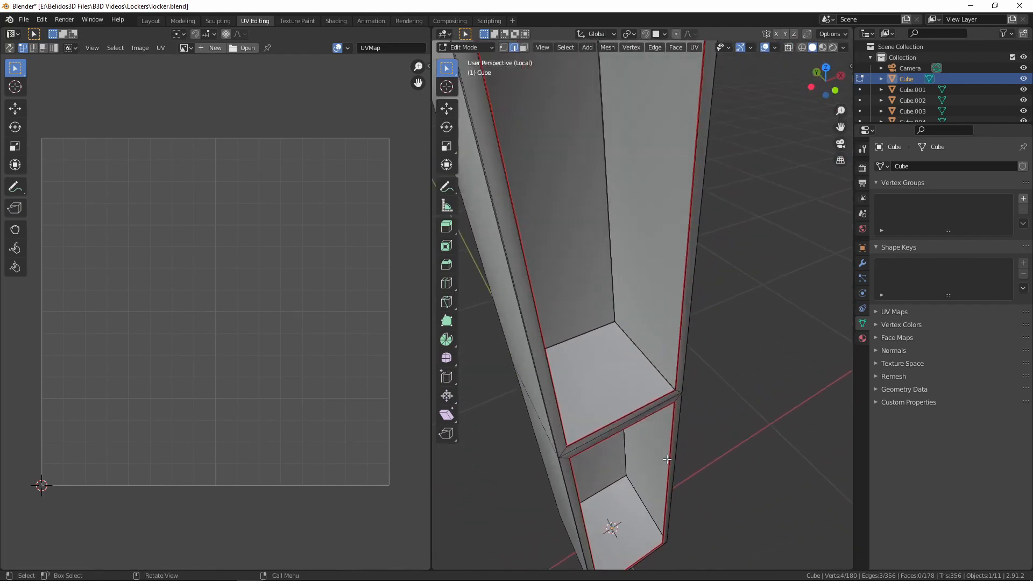
scroll(656, 467, "up", 5)
middle_click_drag(652, 468, 578, 263)
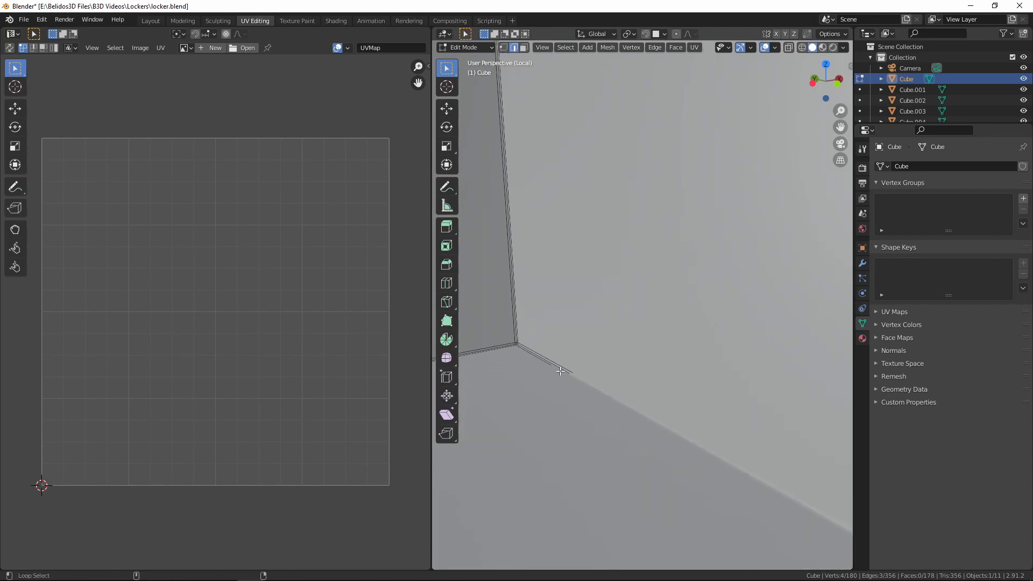
key("ctrl+e")
left_click(561, 306)
scroll(560, 308, "down", 5)
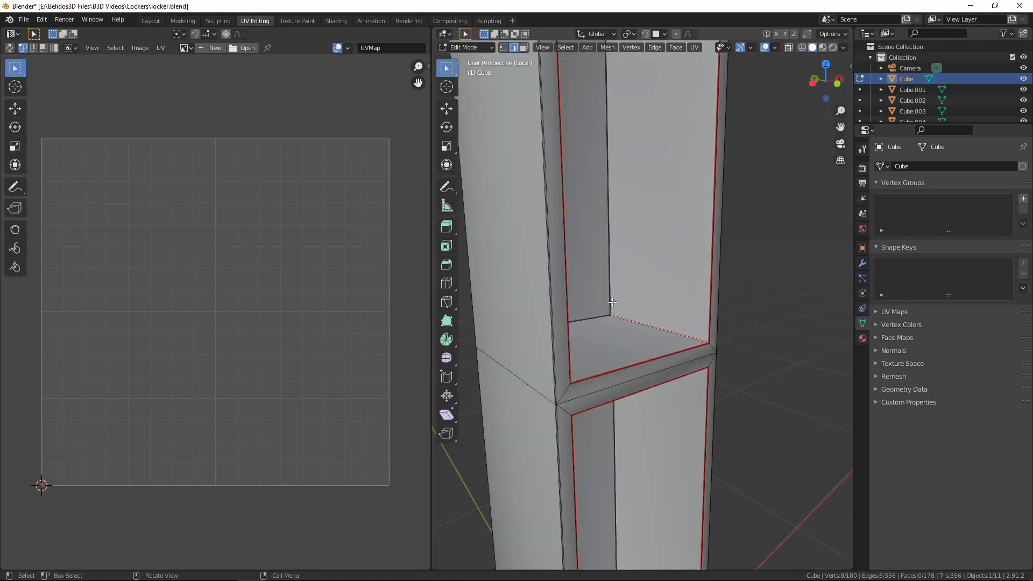
Mark the front-to-back edges on both sides of the upper compartment's ceiling as seams
middle_click_drag(612, 303, 590, 213)
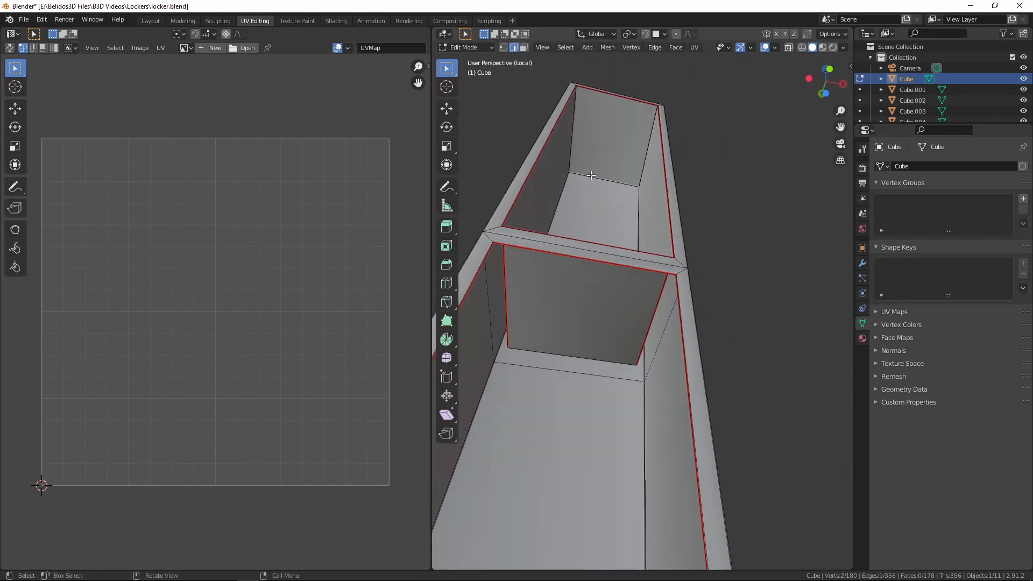
scroll(590, 183, "up", 8)
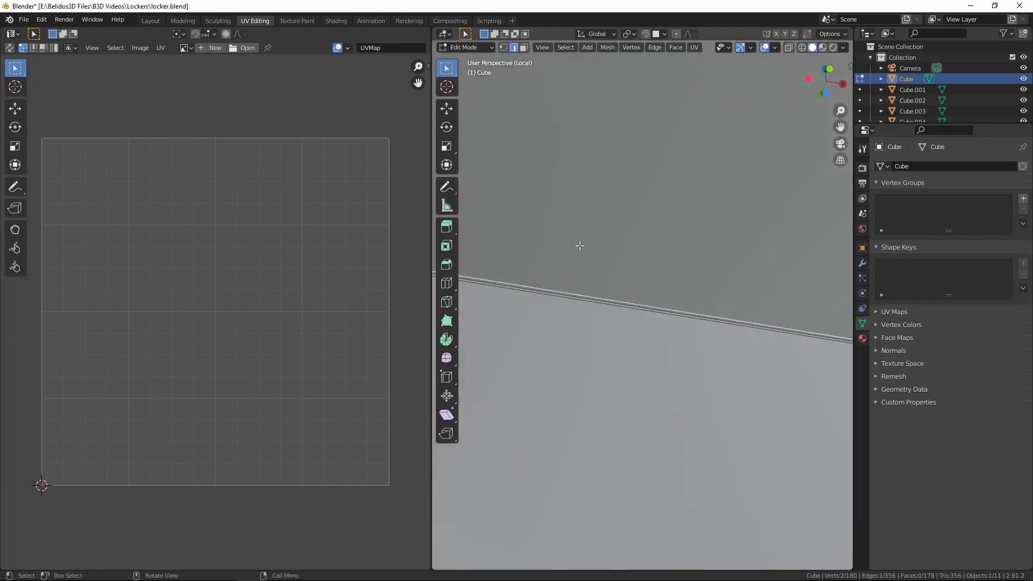
middle_click_drag(542, 265, 627, 281)
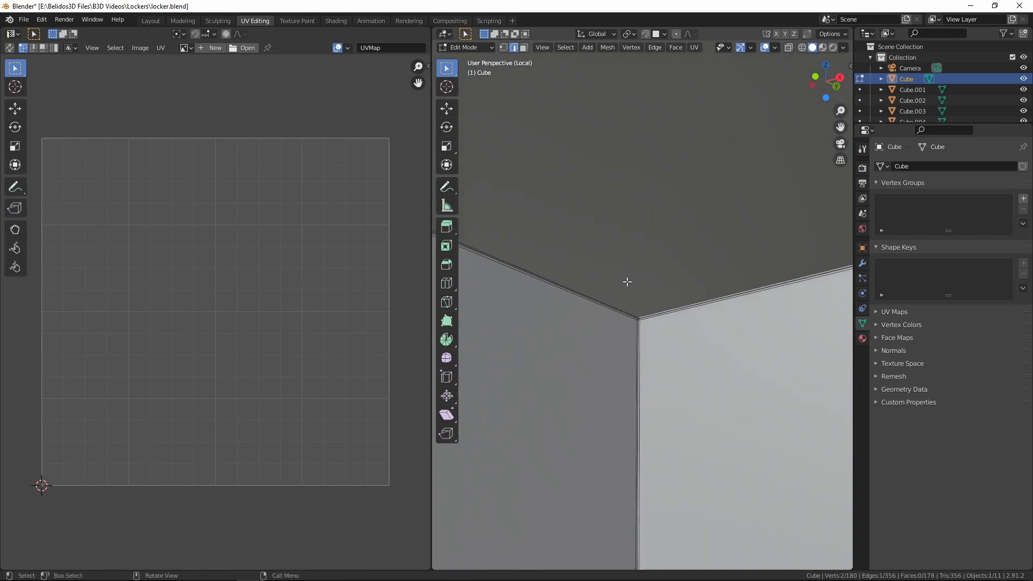
left_click(548, 282, "alt")
middle_click_drag(555, 322, 449, 352)
scroll(381, 324, "up", 2)
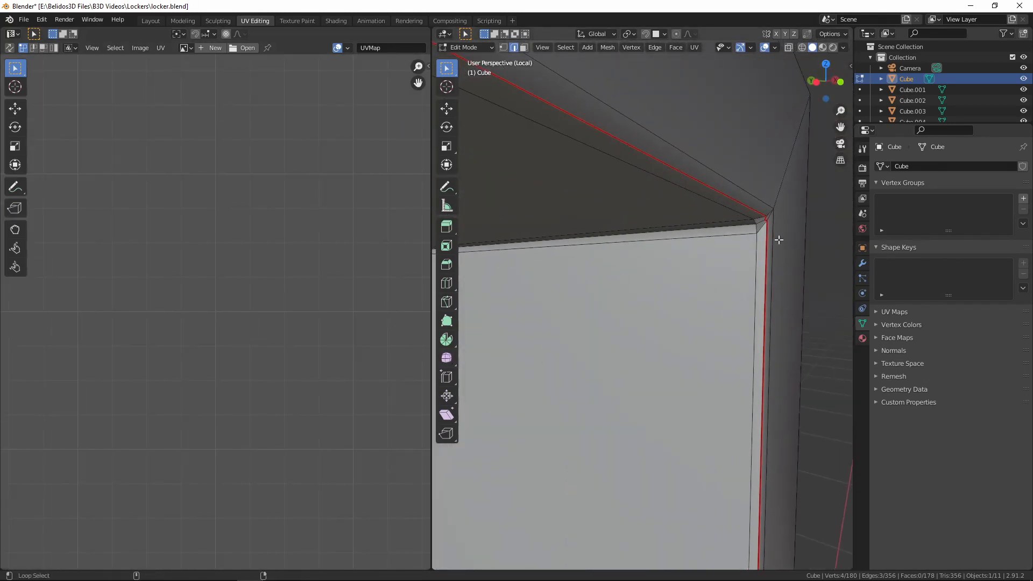
key("ctrl+e")
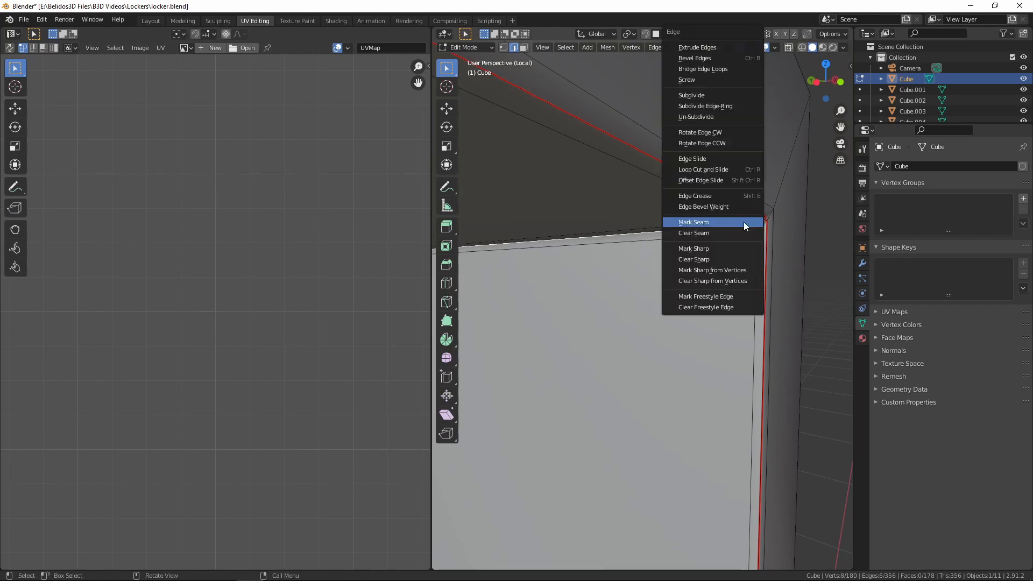
left_click(743, 221)
Select the upper compartment's linked interior faces within the seams, unwrap them, and hide them
scroll(743, 227, "down", 3)
scroll(744, 227, "down", 3)
middle_click_drag(743, 227, 601, 263)
key("3")
key("l")
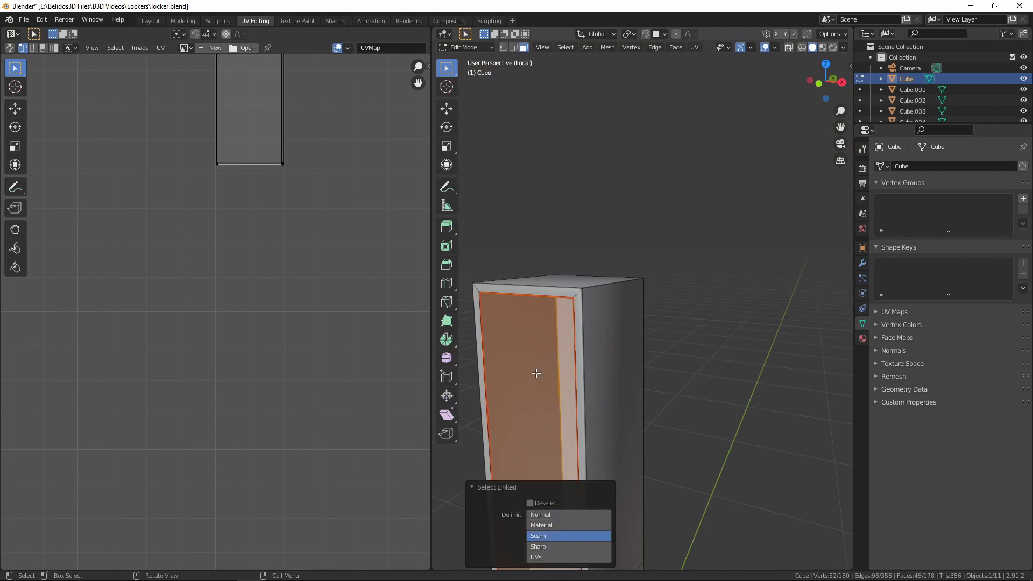
key("u")
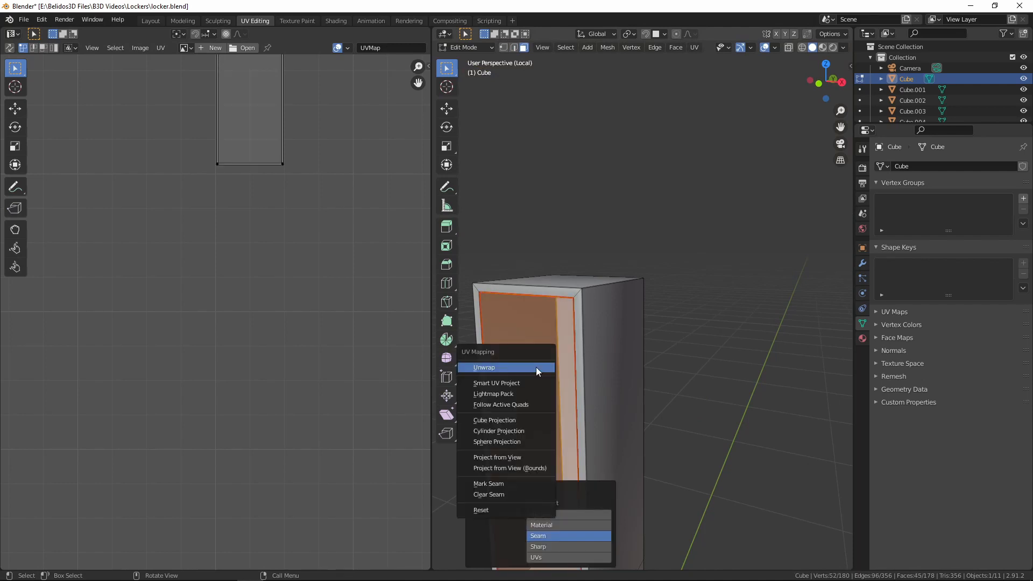
left_click(536, 367)
middle_click_drag(203, 328, 129, 322)
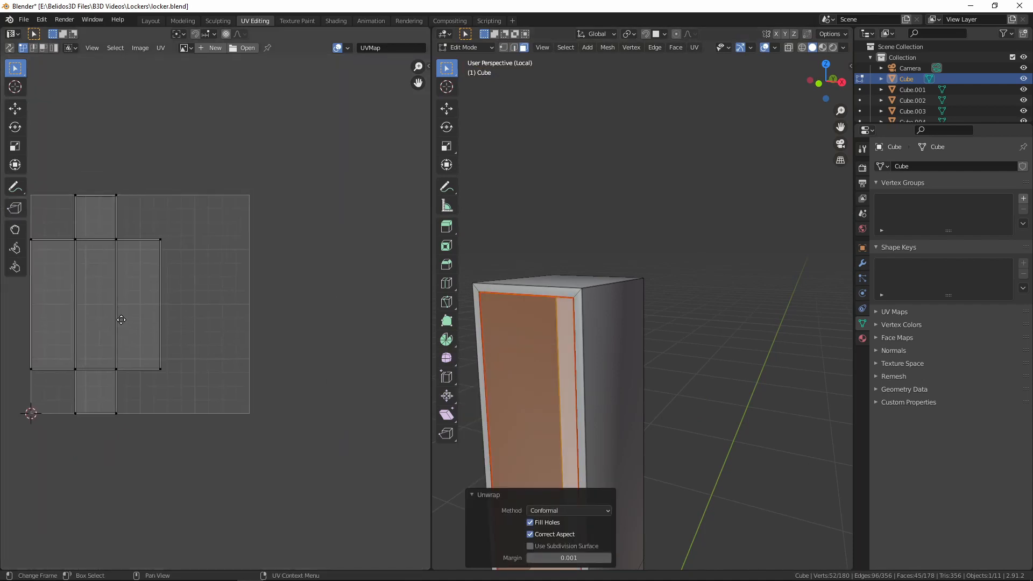
key("h")
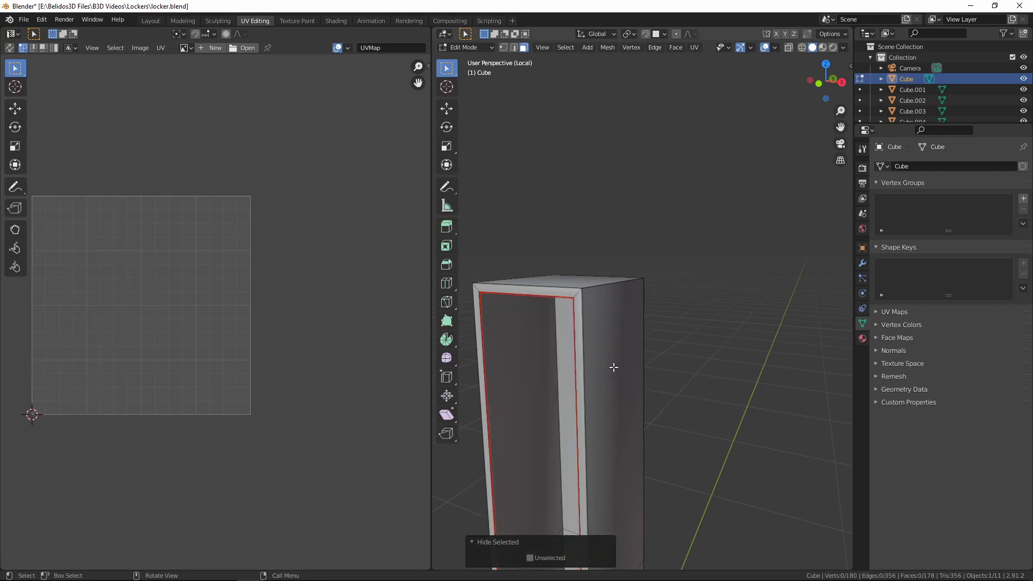
Select the front frame's outer edges along the top and both vertical sides of the locker
middle_click_drag(613, 366, 602, 300)
scroll(602, 300, "down", 3)
middle_click_drag(667, 317, 713, 372)
scroll(713, 373, "up", 3)
scroll(710, 365, "up", 7)
middle_click_drag(654, 335, 676, 337, "shift")
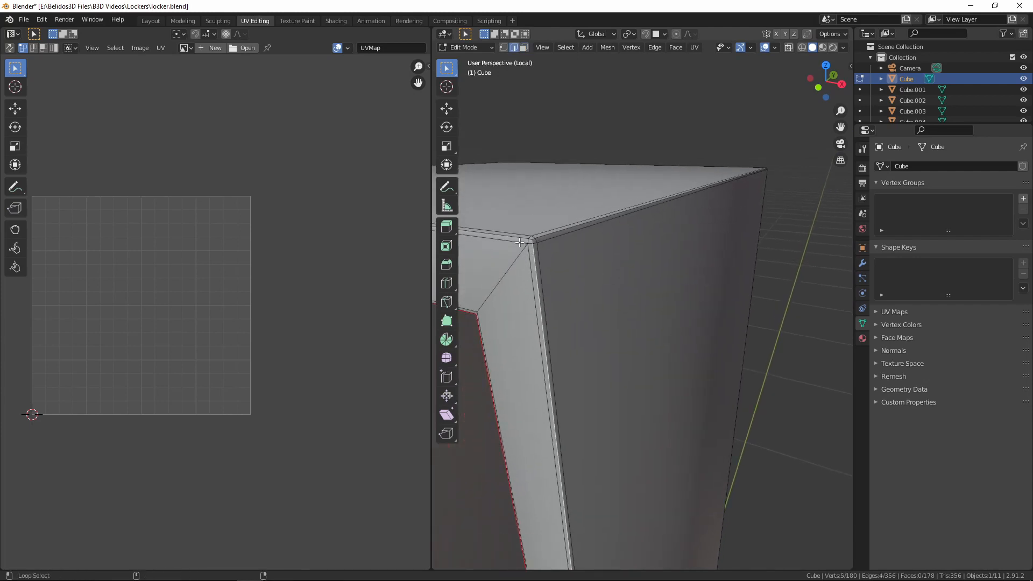
scroll(533, 241, "down", 4)
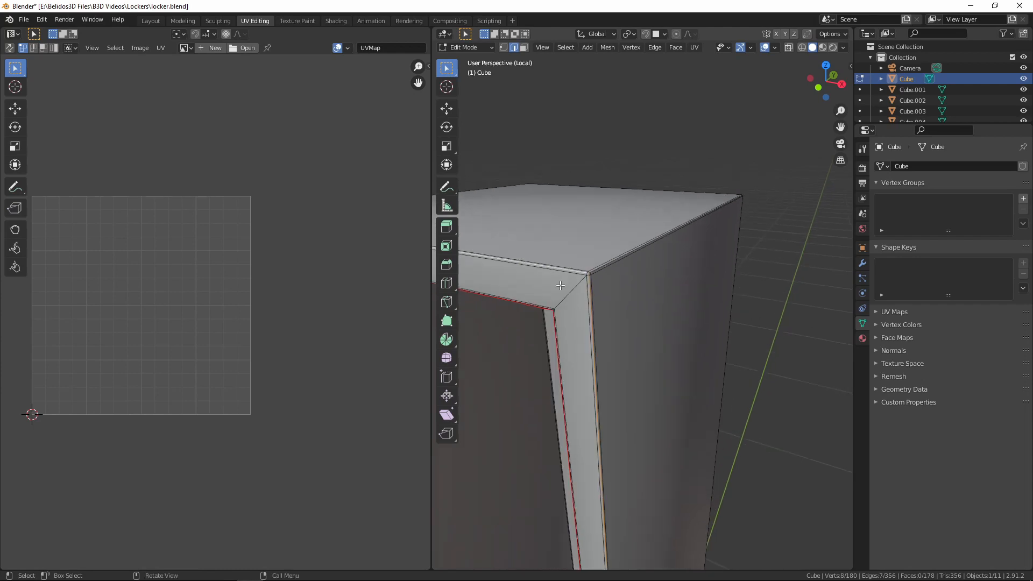
middle_click_drag(555, 272, 737, 334)
scroll(635, 357, "up", 4)
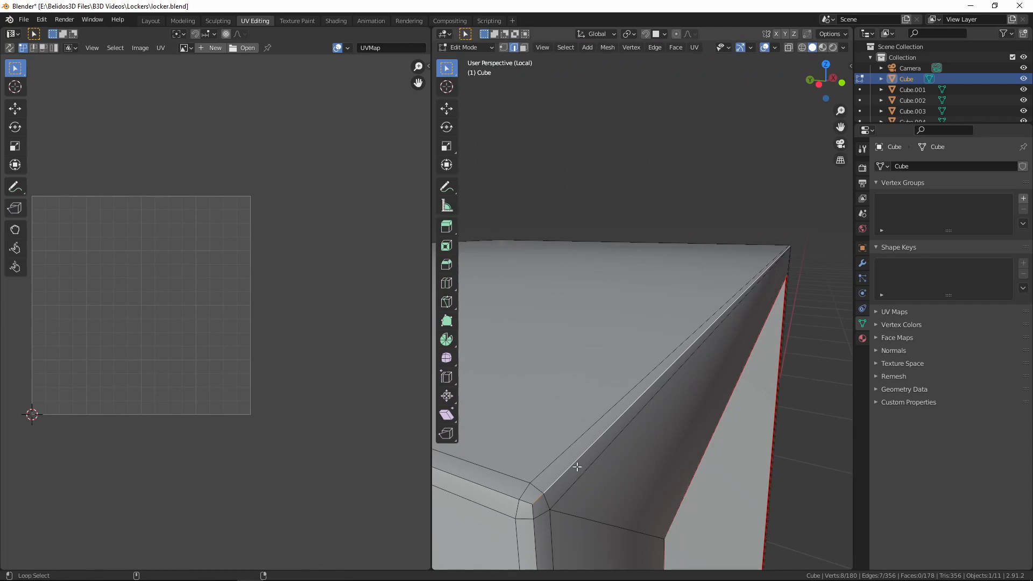
left_click(533, 531, "alt+shift")
scroll(592, 495, "down", 6)
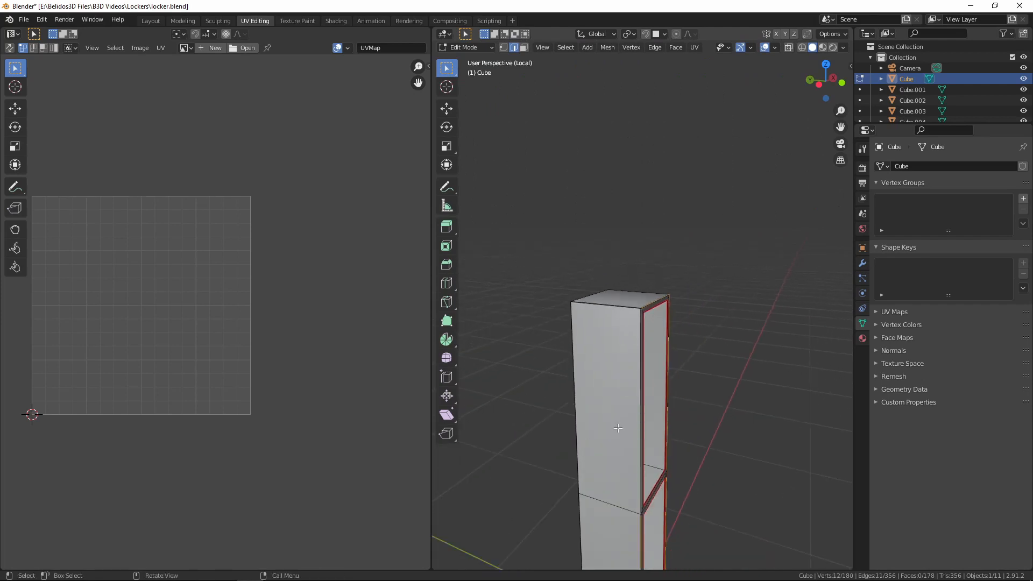
Add the front frame's outer bottom edge to the selection and mark the whole outer frame boundary as seams
middle_click_drag(692, 455, 648, 212, "shift")
middle_click_drag(682, 357, 637, 278)
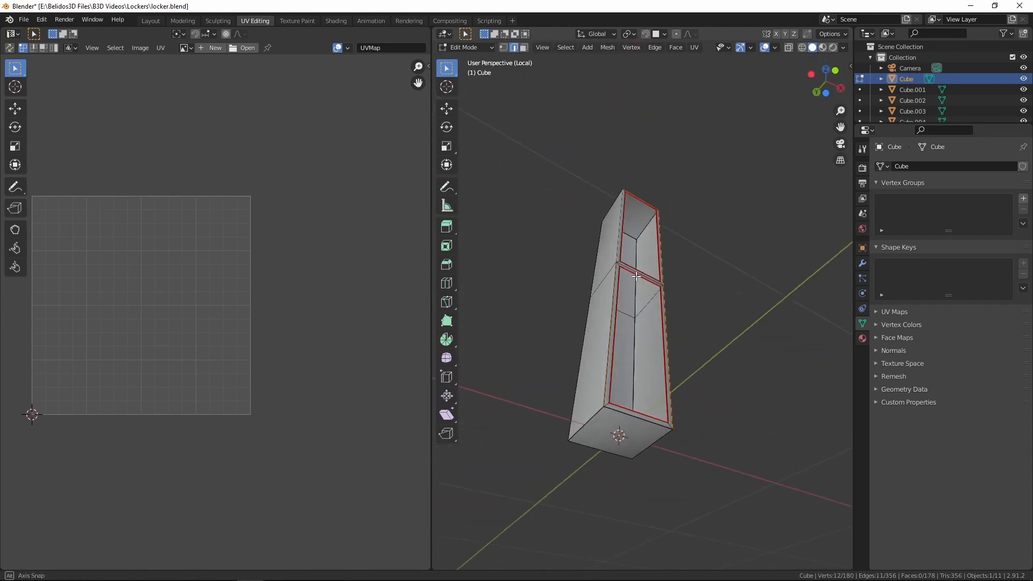
scroll(669, 350, "up", 4)
middle_click_drag(687, 456, 687, 325, "shift")
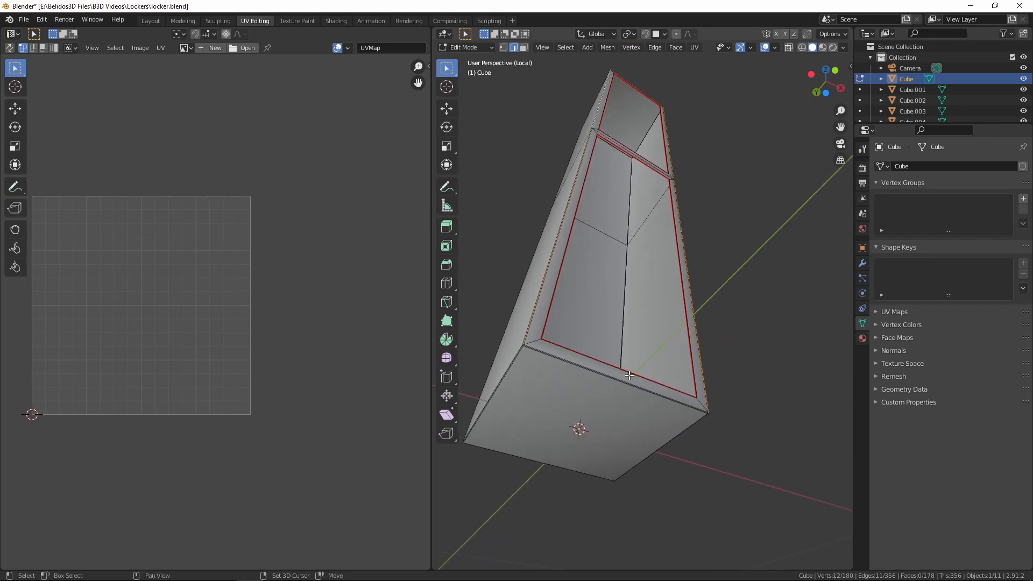
middle_click_drag(643, 372, 663, 370, "shift")
scroll(662, 370, "up", 5)
scroll(659, 375, "down", 6)
middle_click_drag(722, 396, 622, 402, "shift")
scroll(760, 388, "up", 3)
left_click(763, 389, "alt+shift")
key("ctrl+e")
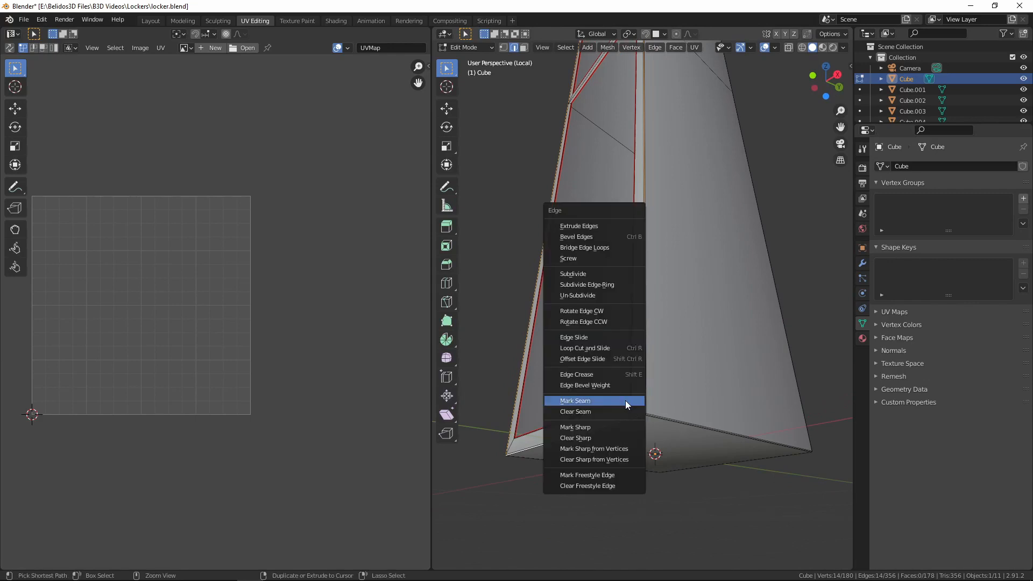
left_click(626, 400)
Select the linked front frame faces bounded by the seams, unwrap them, and hide them
scroll(654, 355, "down", 6)
middle_click_drag(657, 354, 708, 362)
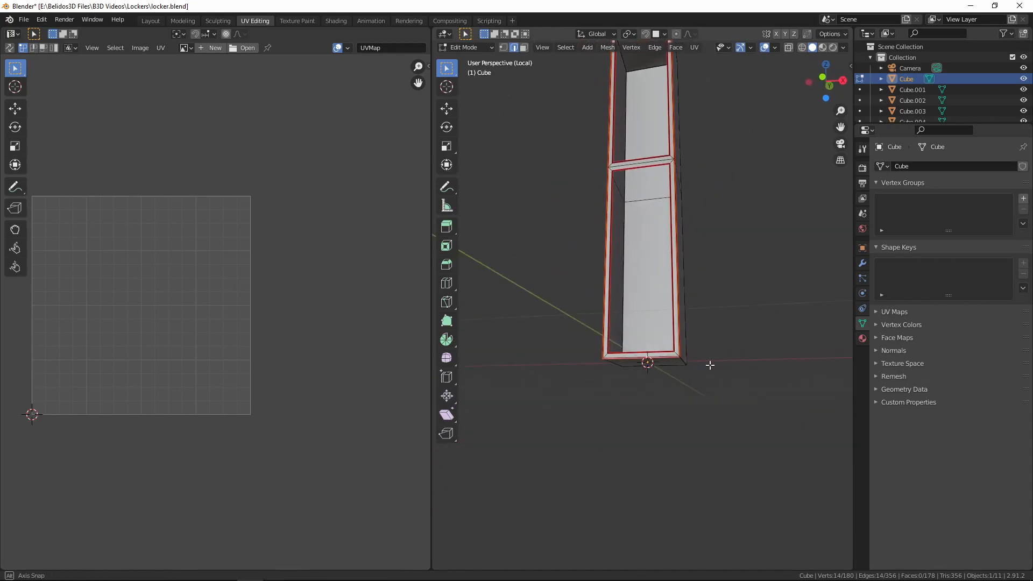
key("3")
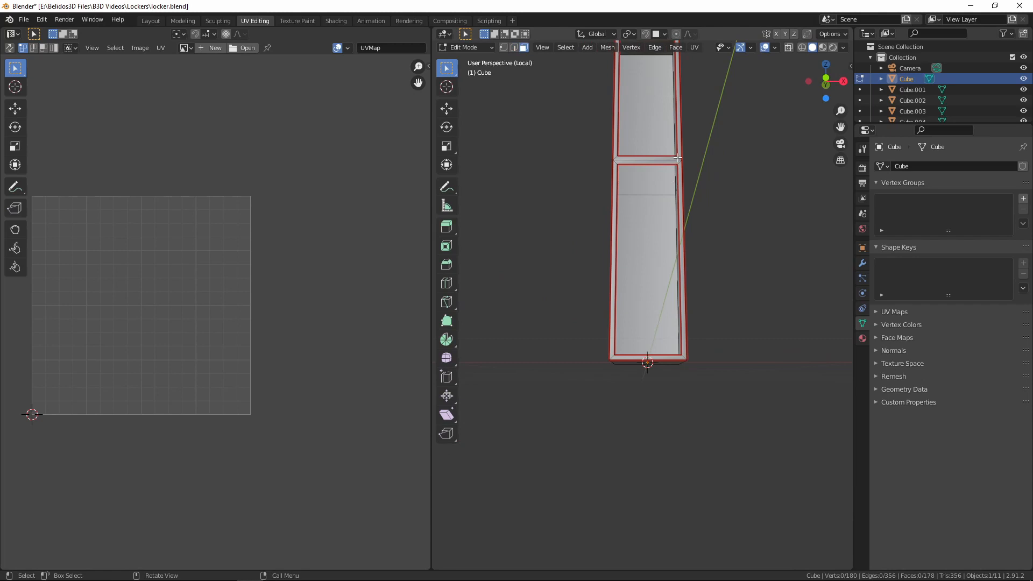
key("l")
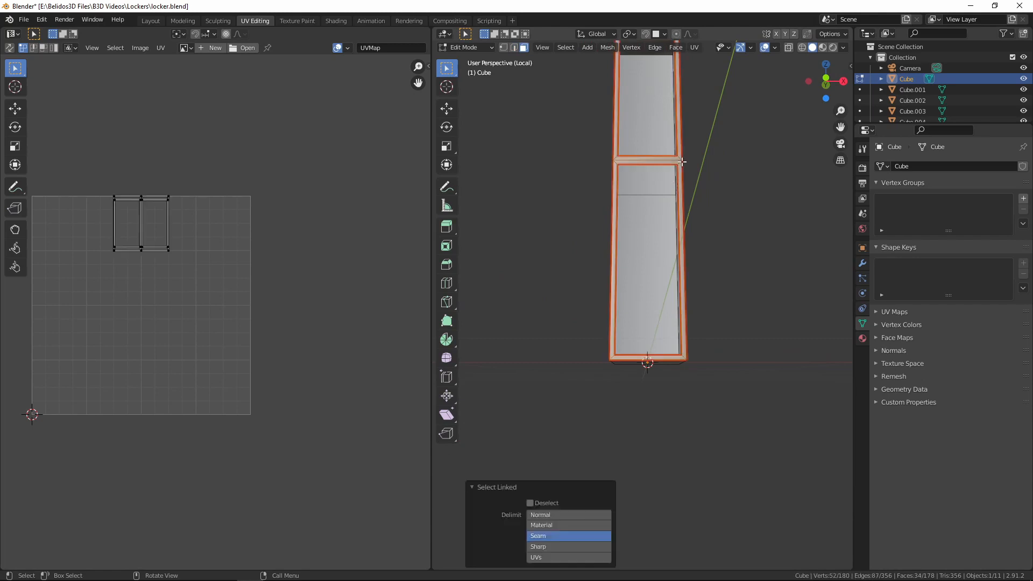
key("u")
left_click(709, 237)
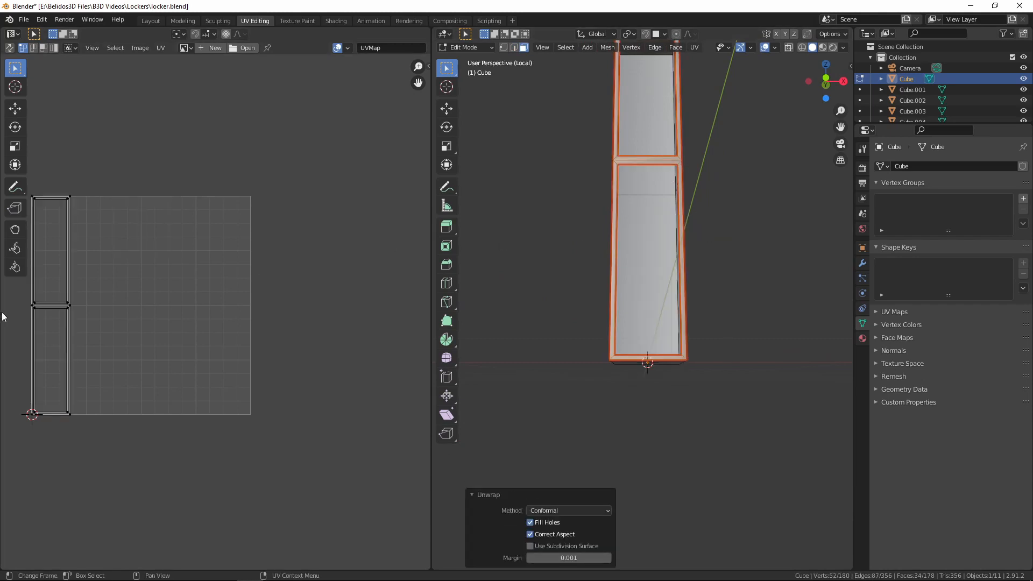
key("h")
Select the front-to-back edges on both sides of the locker's outer top
middle_click_drag(713, 256, 611, 413)
key("2")
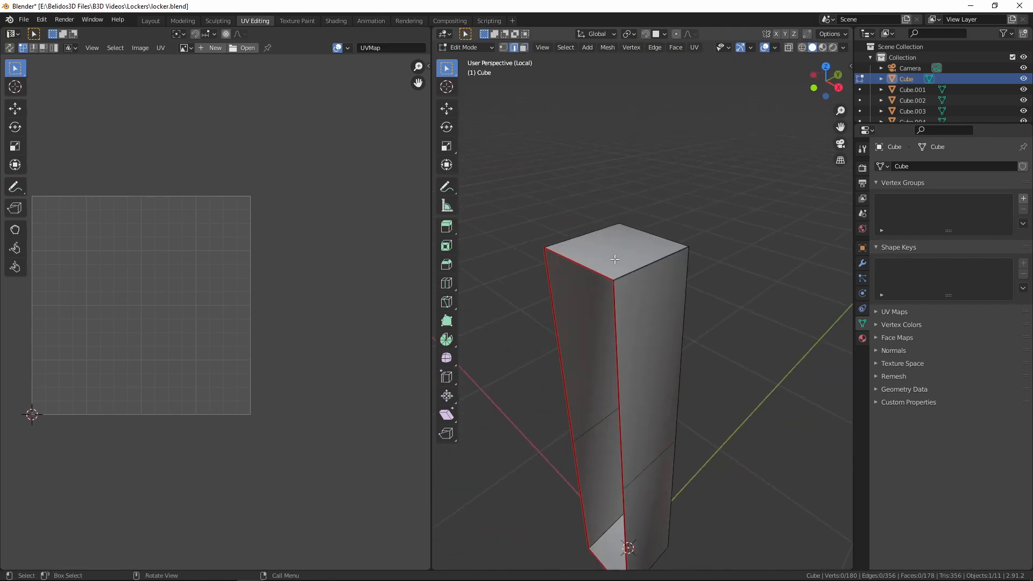
scroll(643, 270, "up", 5)
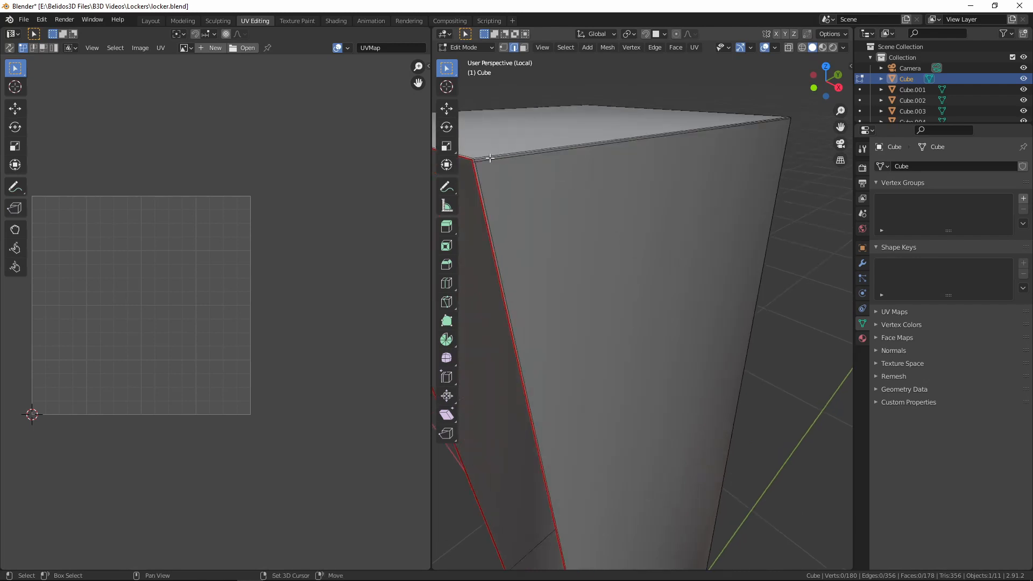
middle_click_drag(521, 243, 664, 253)
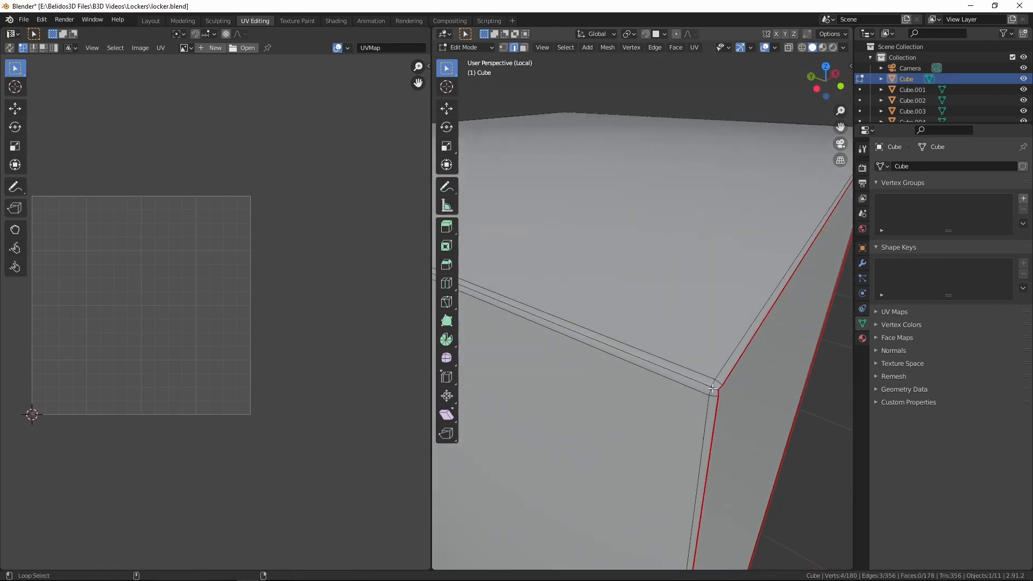
scroll(712, 388, "down", 7)
middle_click_drag(694, 389, 679, 334)
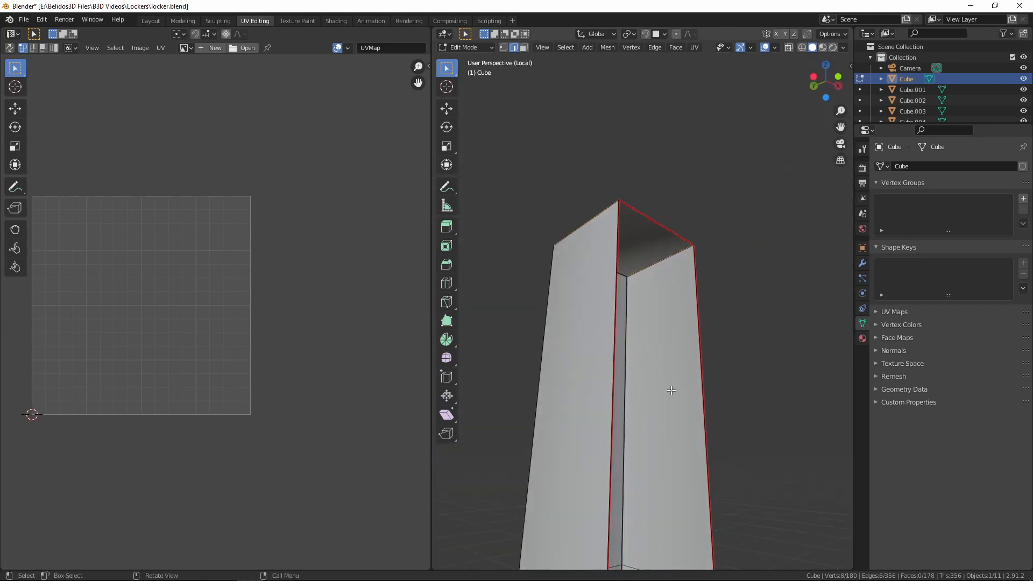
Add the front-to-back edges on both sides of the locker's outer bottom to the selection and mark the selected edges as seams
middle_click_drag(678, 484, 715, 98, "shift")
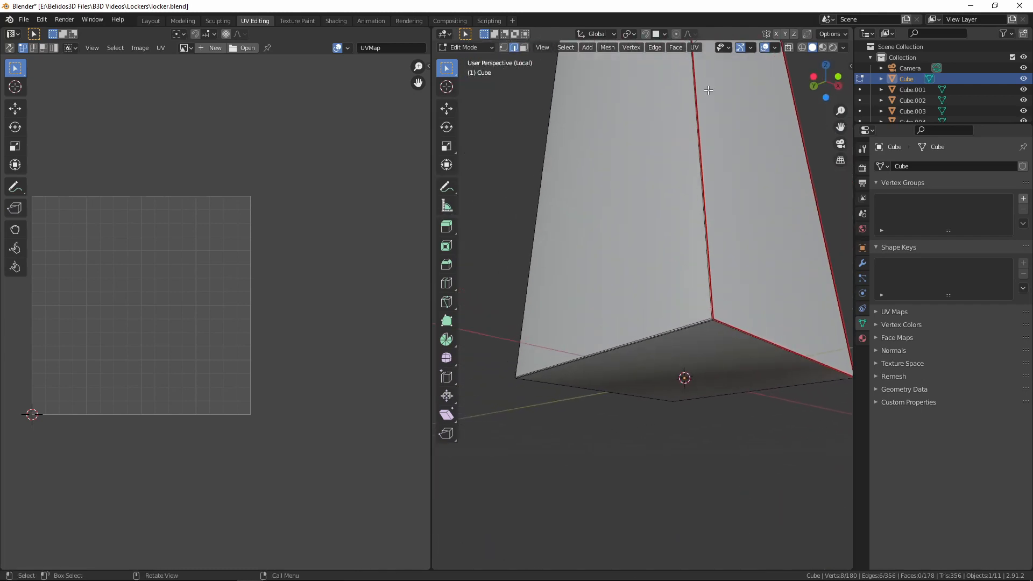
scroll(715, 98, "up", 3)
scroll(715, 98, "down", 2)
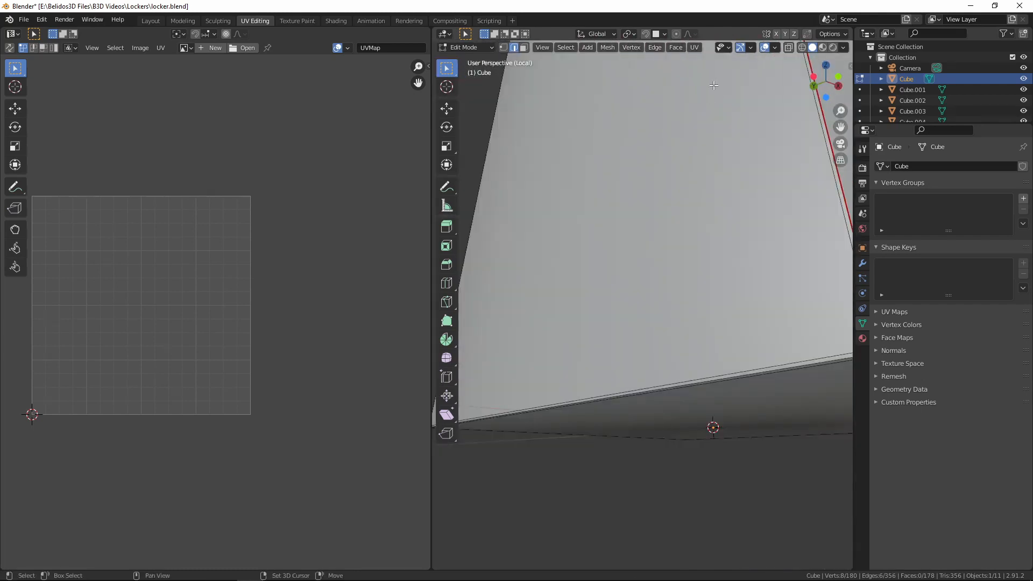
left_click(674, 387, "alt+shift")
scroll(721, 428, "down", 3)
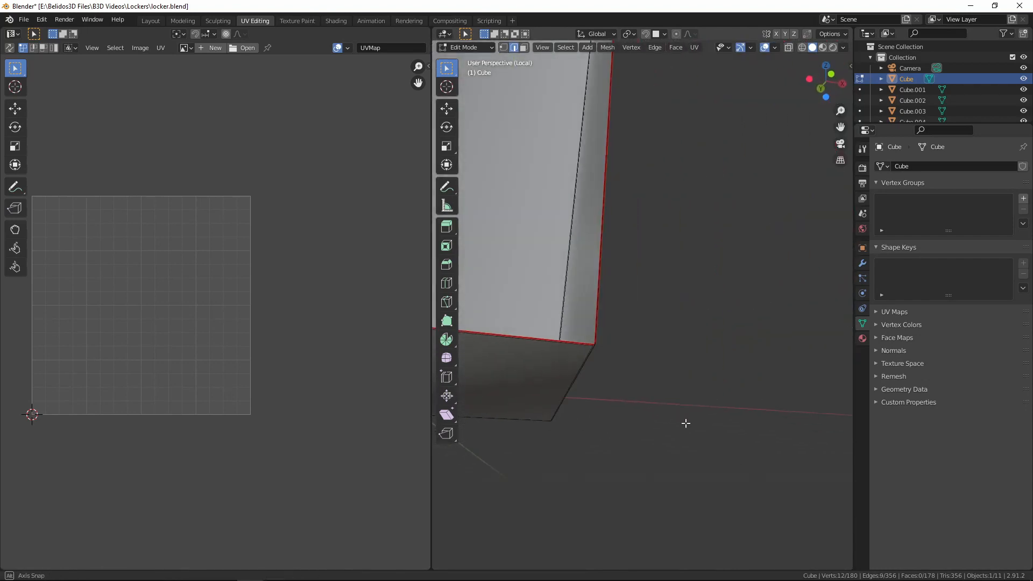
middle_click_drag(685, 424, 724, 381)
scroll(721, 377, "up", 4)
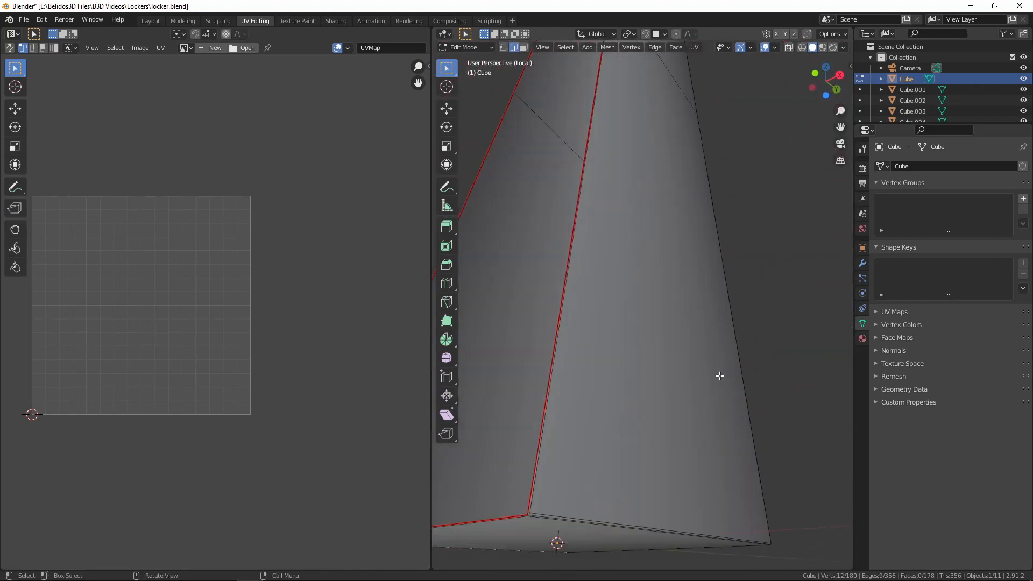
scroll(664, 298, "down", 3)
scroll(658, 299, "up", 2)
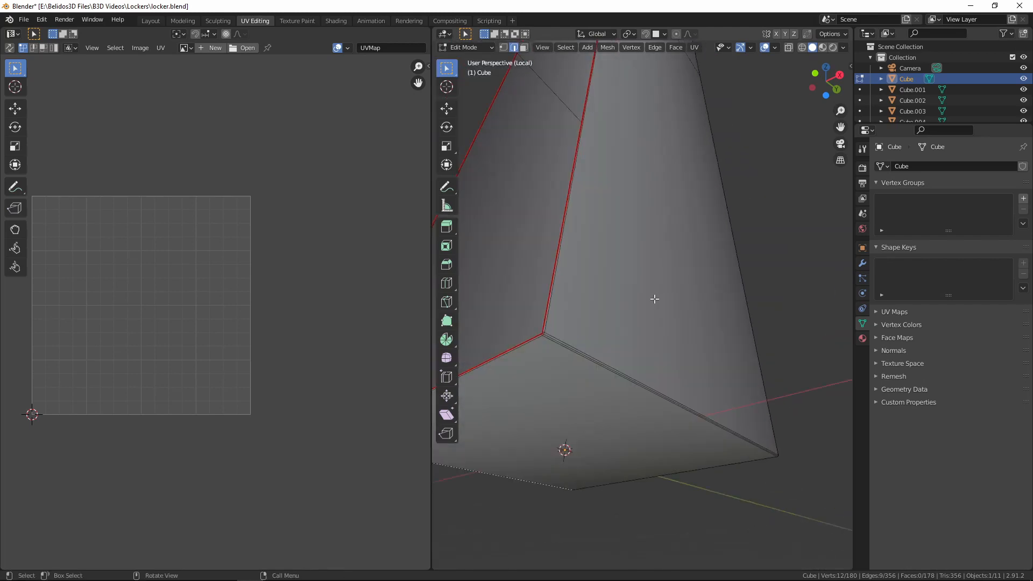
left_click(547, 336, "alt+shift")
key("ctrl+e")
left_click(624, 337)
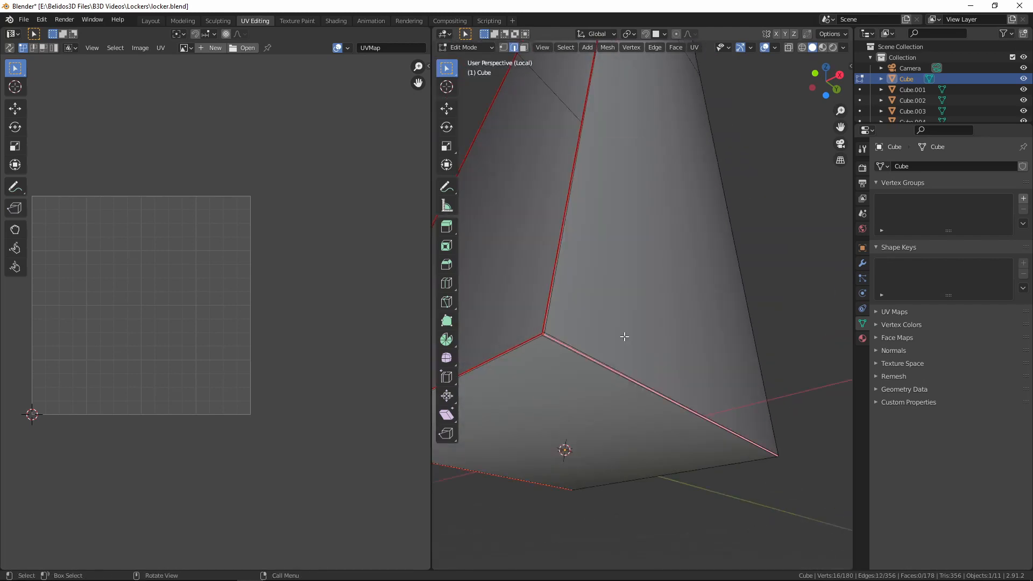
Select the linked outer shell faces, unwrap them, and reveal all hidden faces of the locker body
key("l")
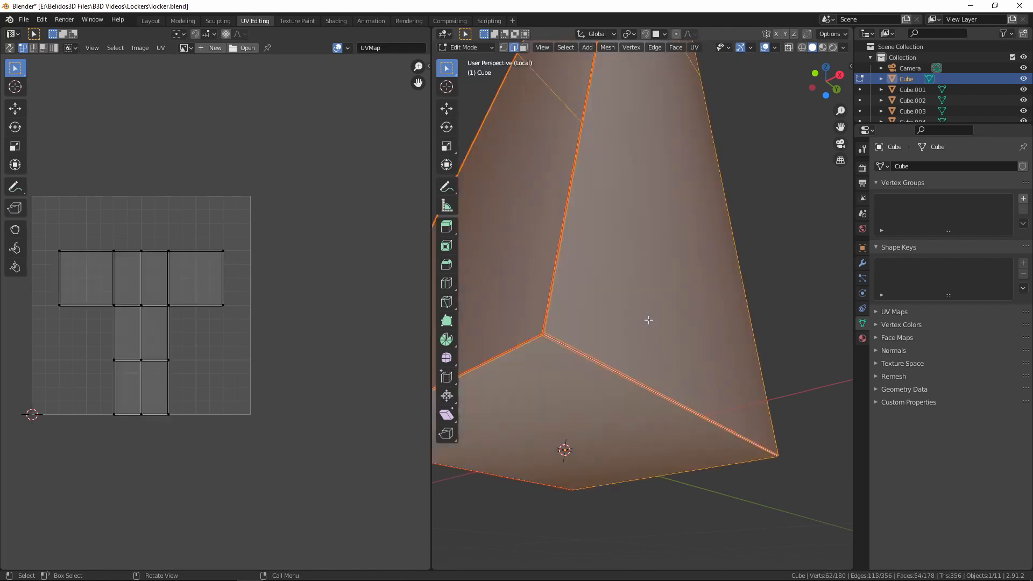
key("u")
left_click(648, 318)
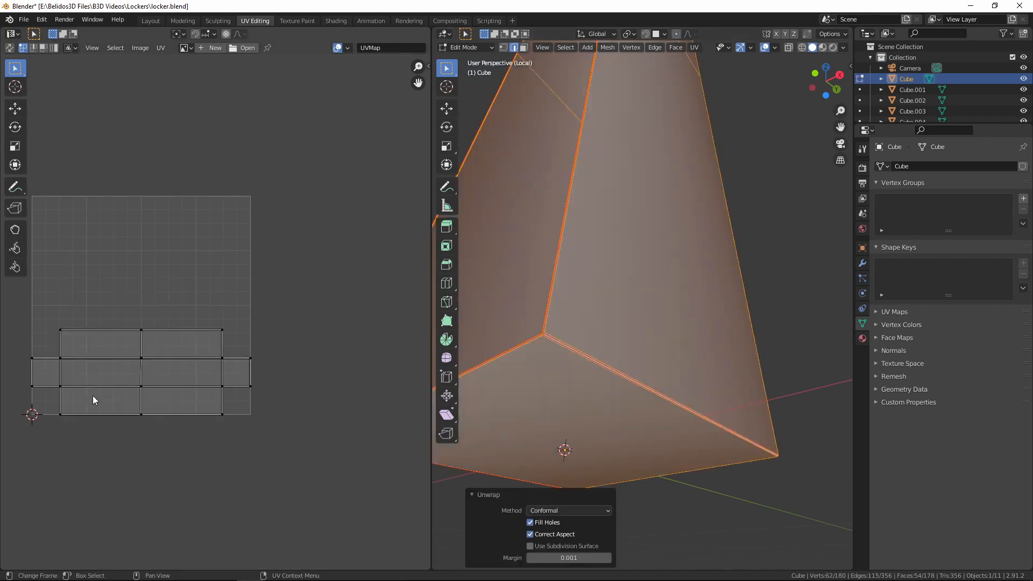
key("alt+h")
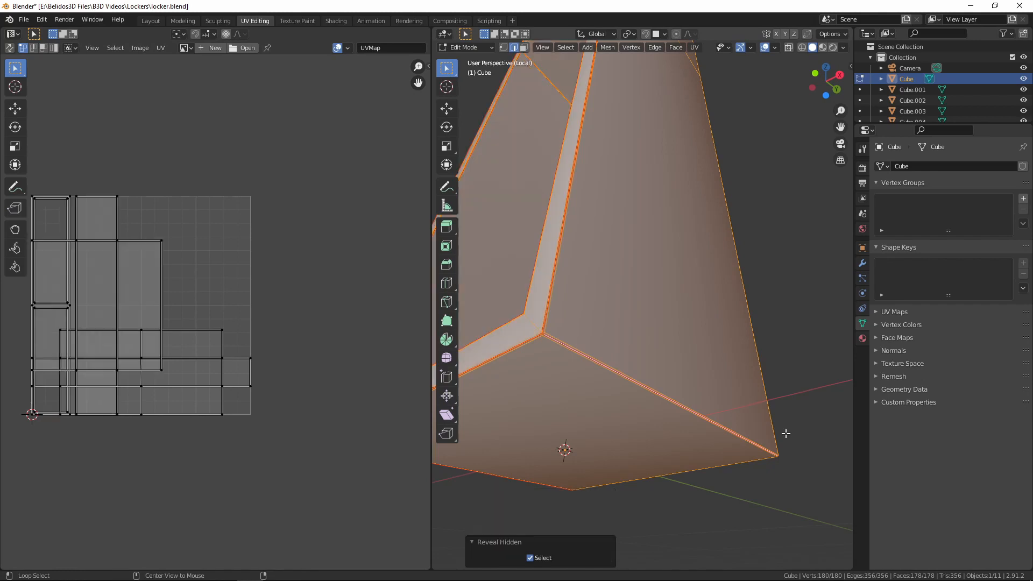
Return to Object Mode, leave local view, and hide the locker body
middle_click_drag(783, 432, 703, 444)
key("Tab")
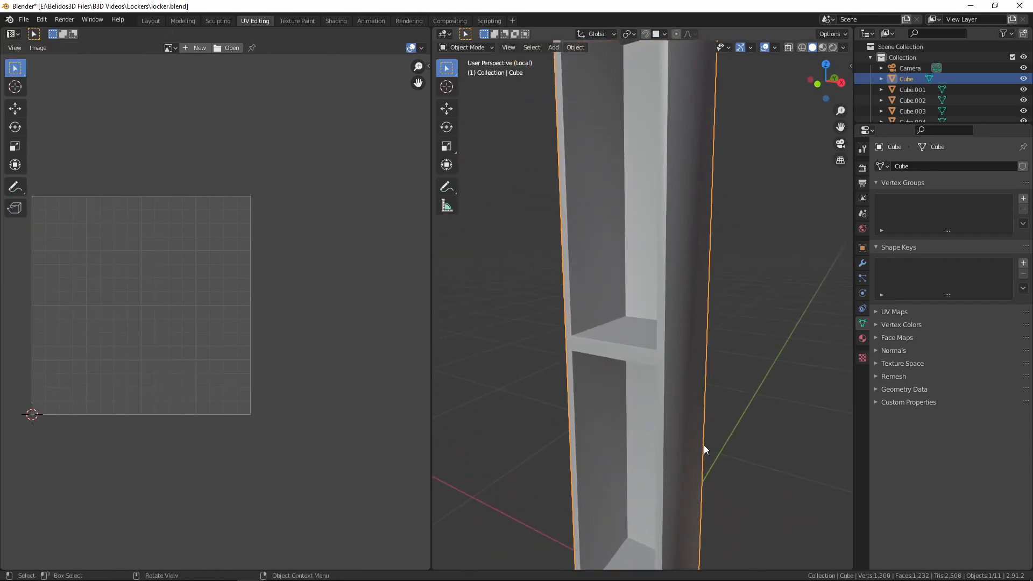
key("slash")
key("KP_Decimal")
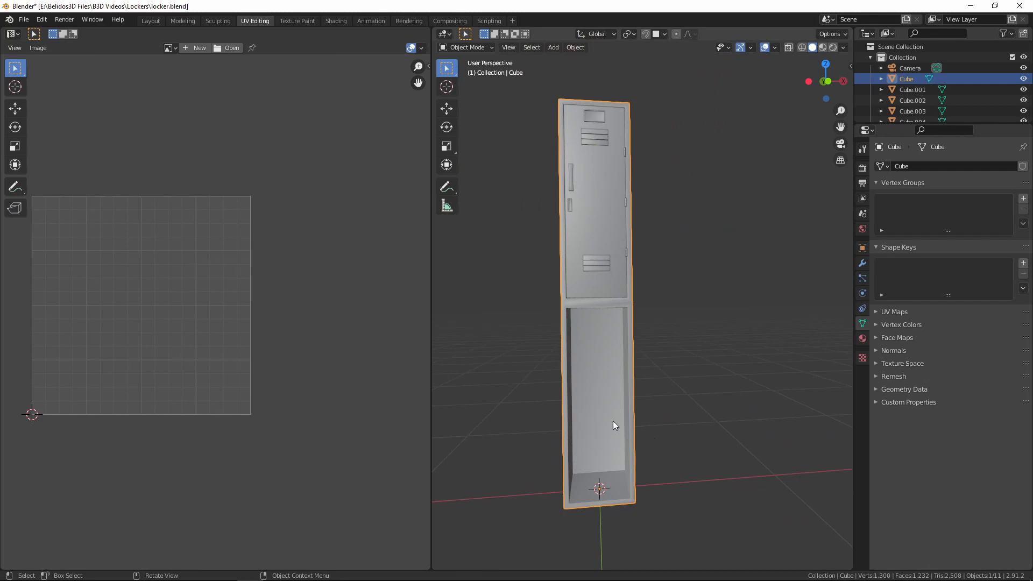
key("h")
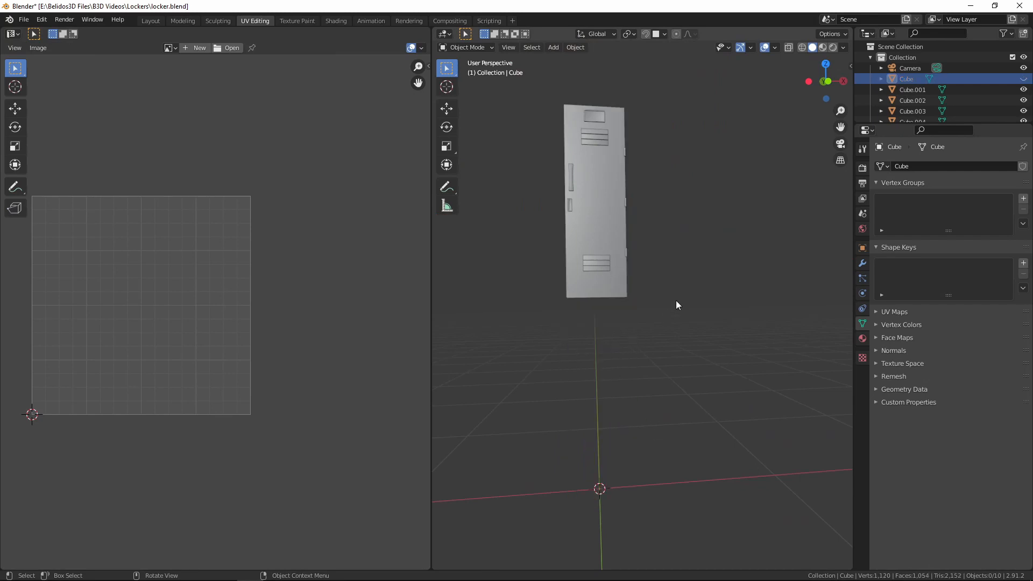
Select the door's label holder, upper and lower vents, hinges, lock plate and handle together
middle_click_drag(677, 305, 608, 224)
left_click(644, 354)
key("KP_Decimal")
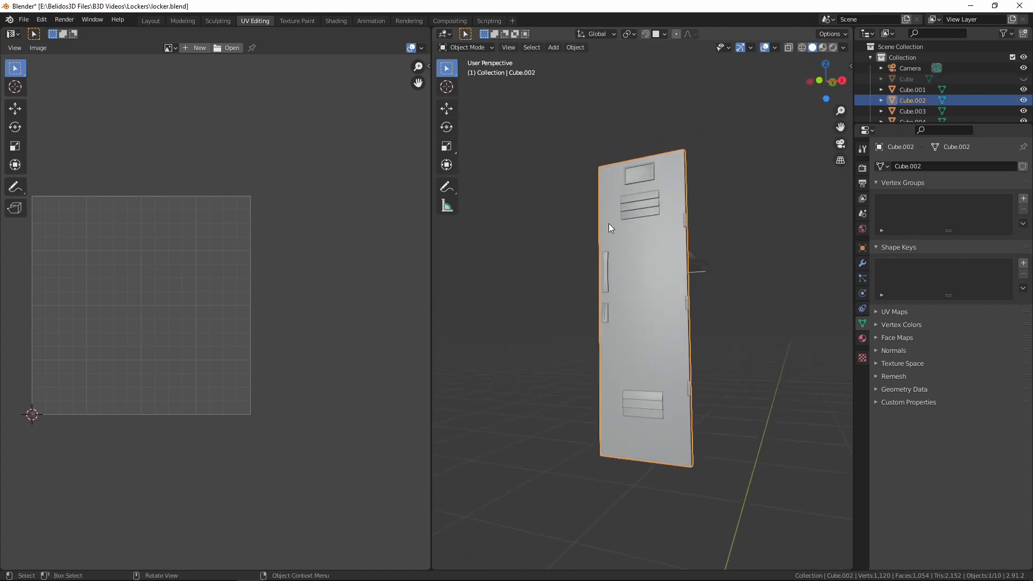
left_click(647, 167)
left_click(651, 206, "shift")
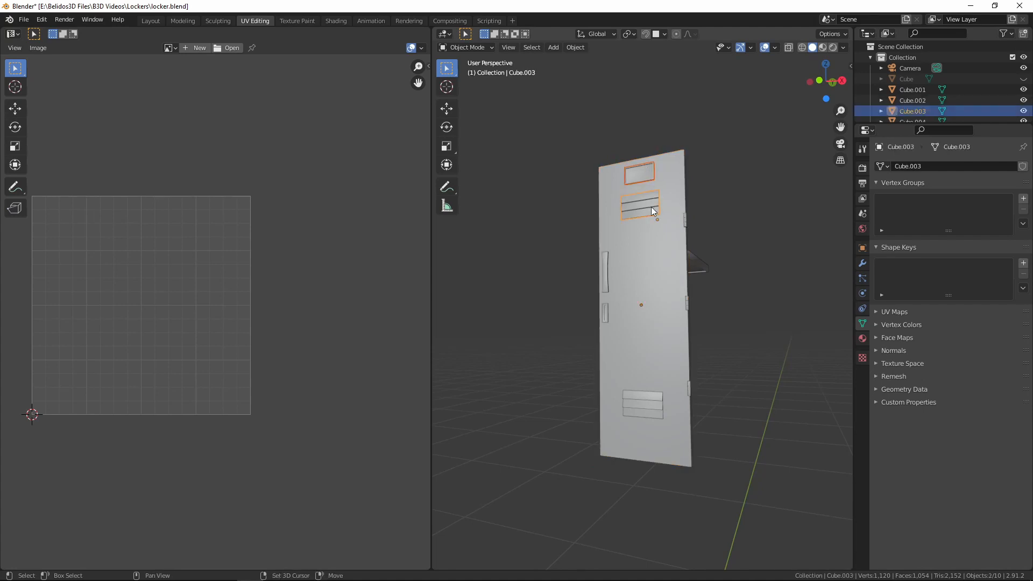
left_click(629, 405, "shift")
left_click(685, 222, "shift")
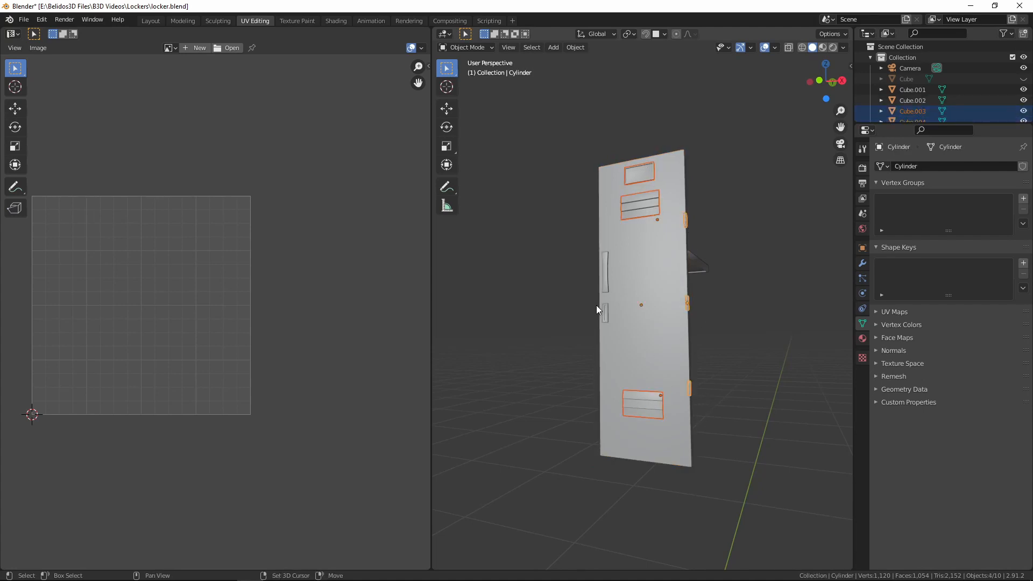
left_click(606, 316, "shift")
left_click(602, 276, "shift")
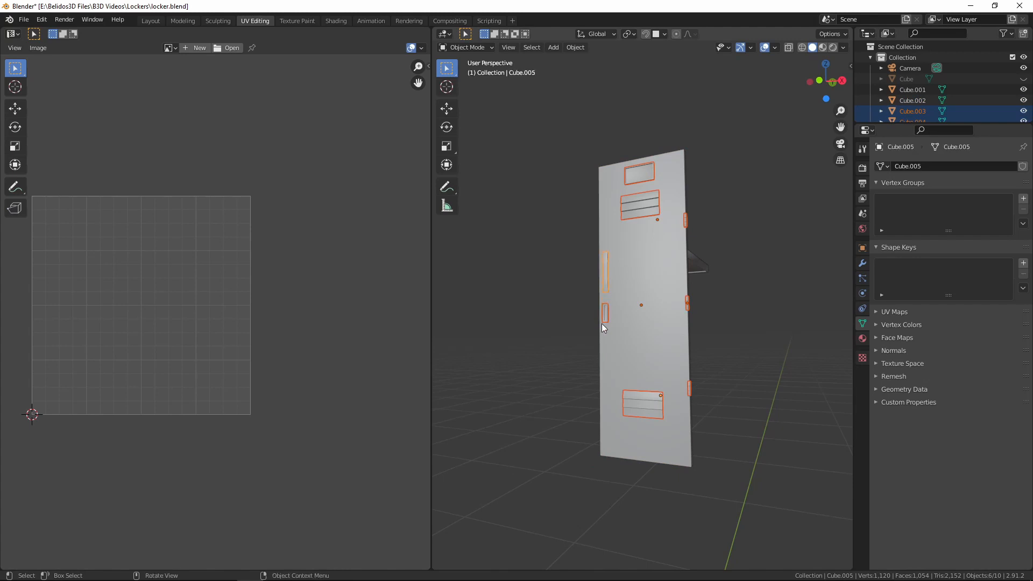
Add the door panel to the selection as the active object and join all the door parts into it
middle_click_drag(601, 324, 671, 321)
left_click(653, 329, "shift")
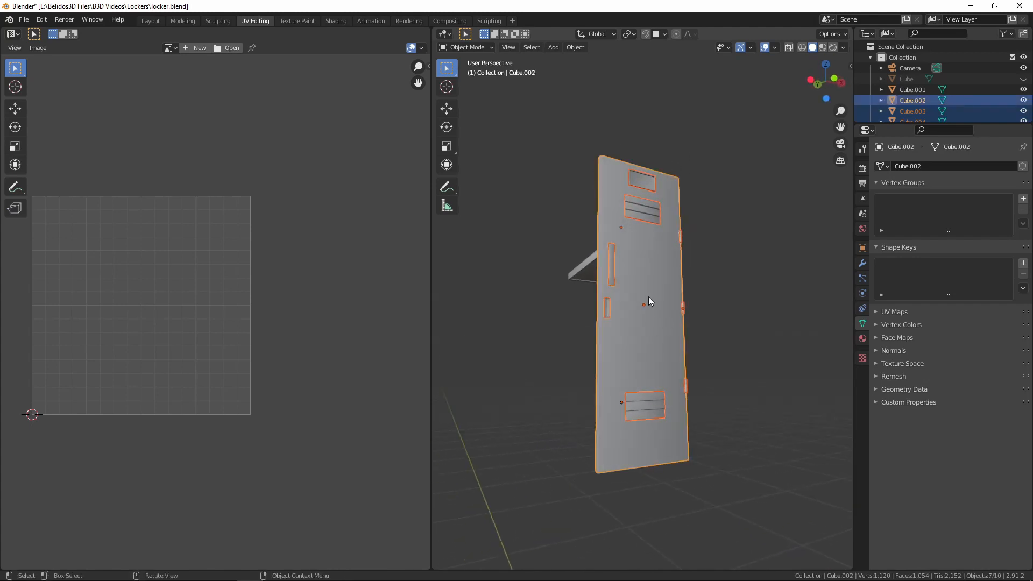
key("ctrl+j")
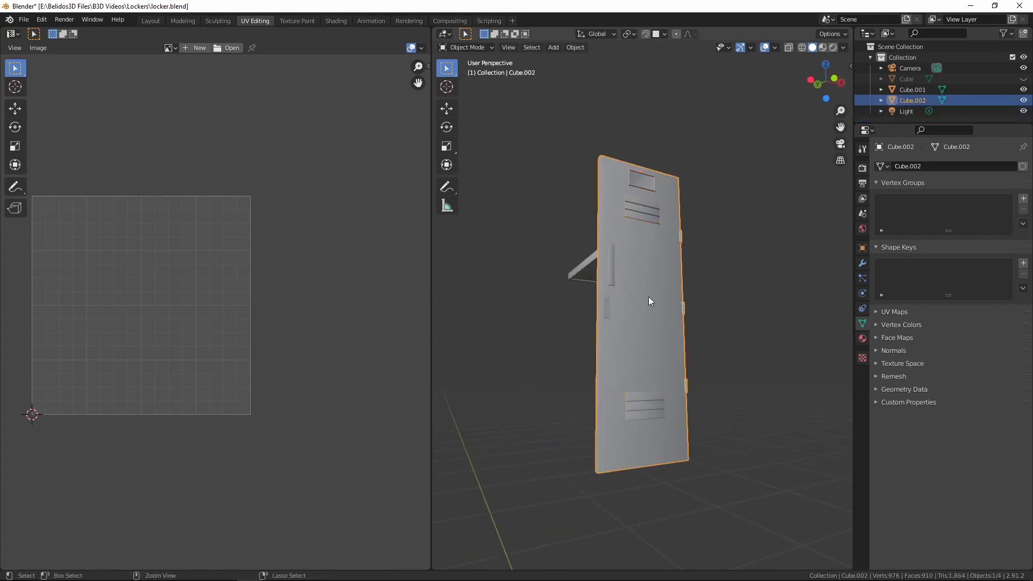
key("ctrl+m")
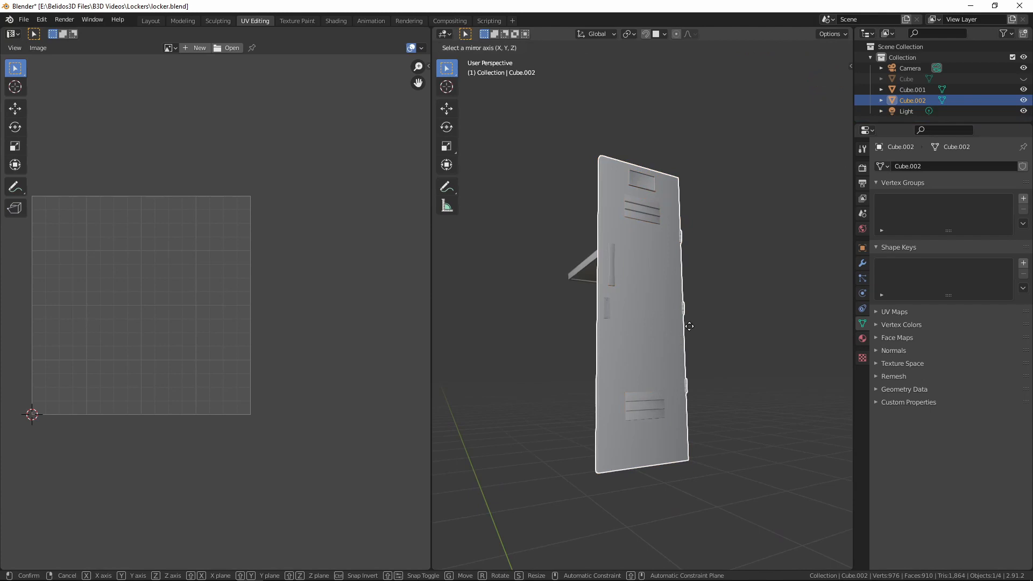
right_click(655, 317)
Shade the joined door smooth and set its Auto Smooth angle to 40°
middle_click_drag(796, 359, 675, 368)
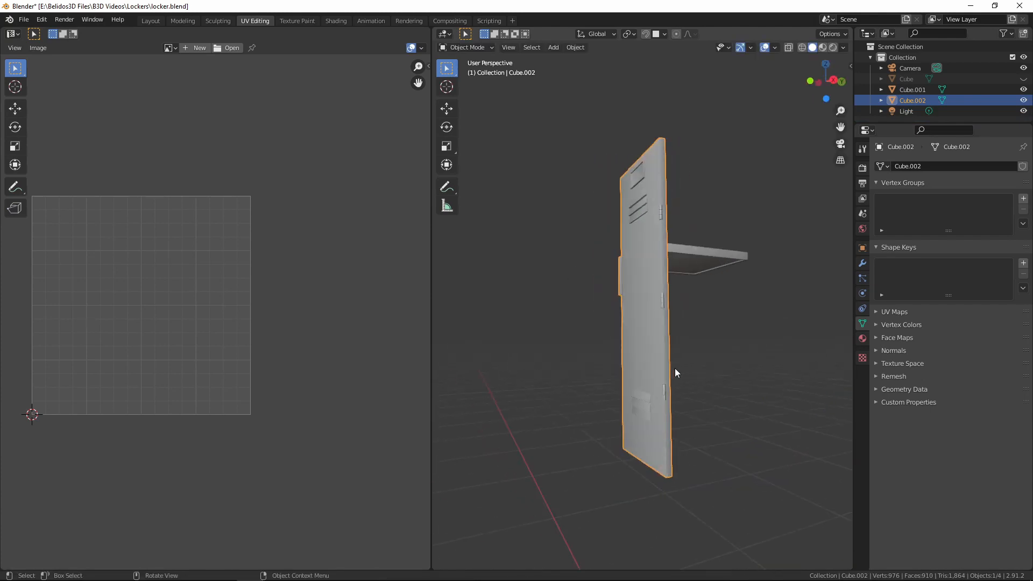
scroll(674, 368, "up", 4)
middle_click_drag(716, 331, 635, 365, "shift")
scroll(635, 364, "up", 6)
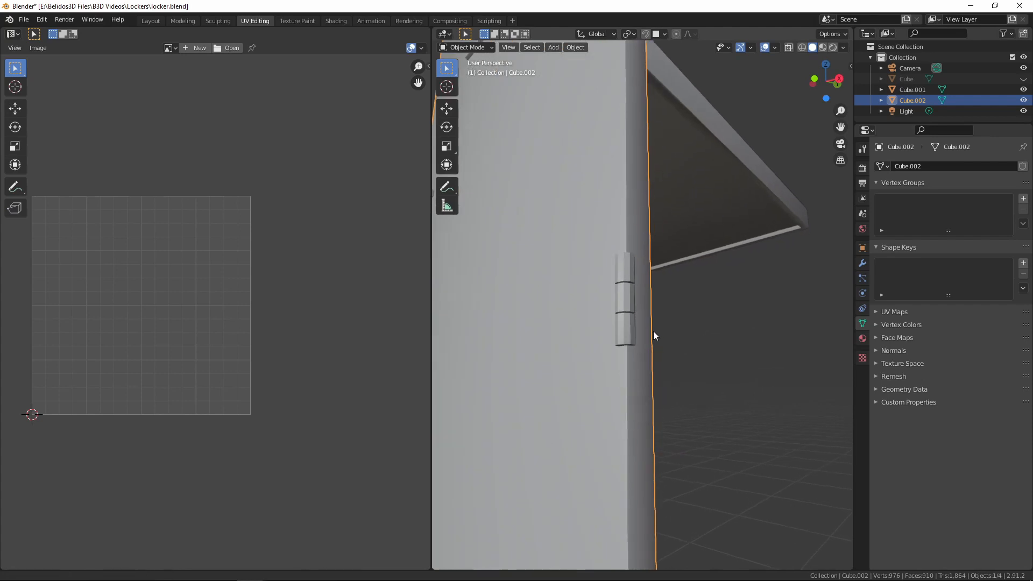
right_click(626, 334)
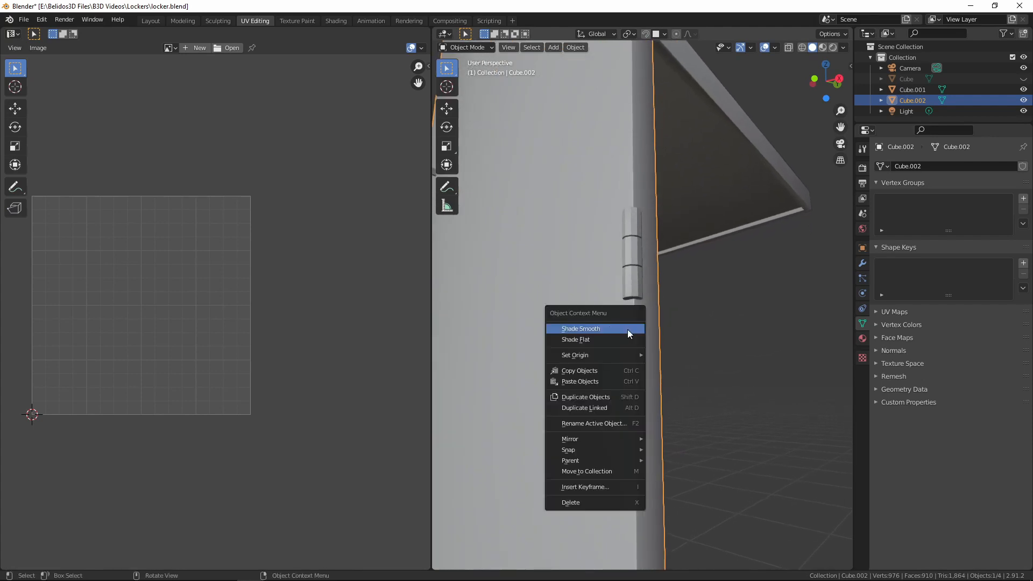
left_click(594, 331)
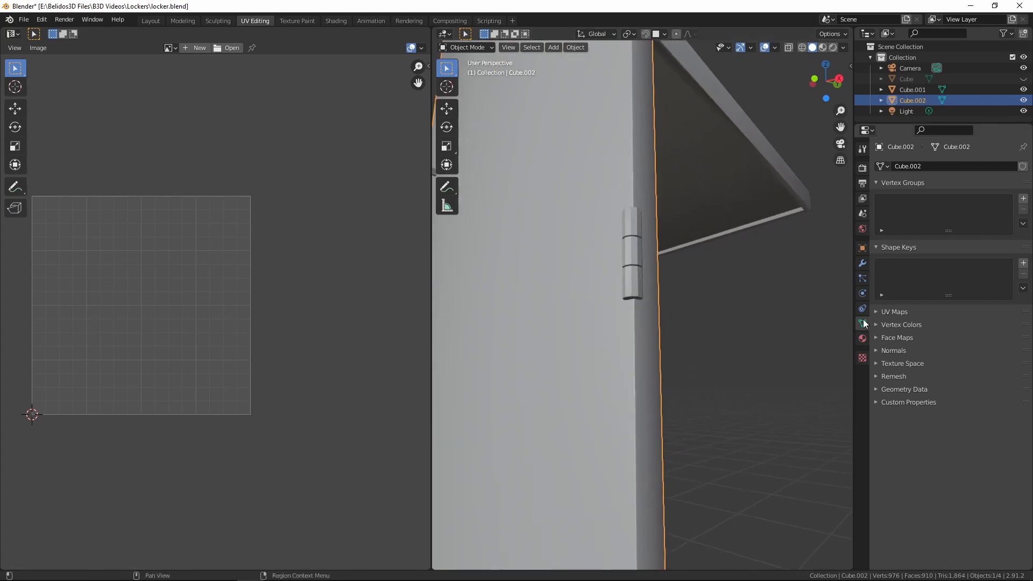
left_click(878, 351)
left_click_drag(966, 366, 970, 367)
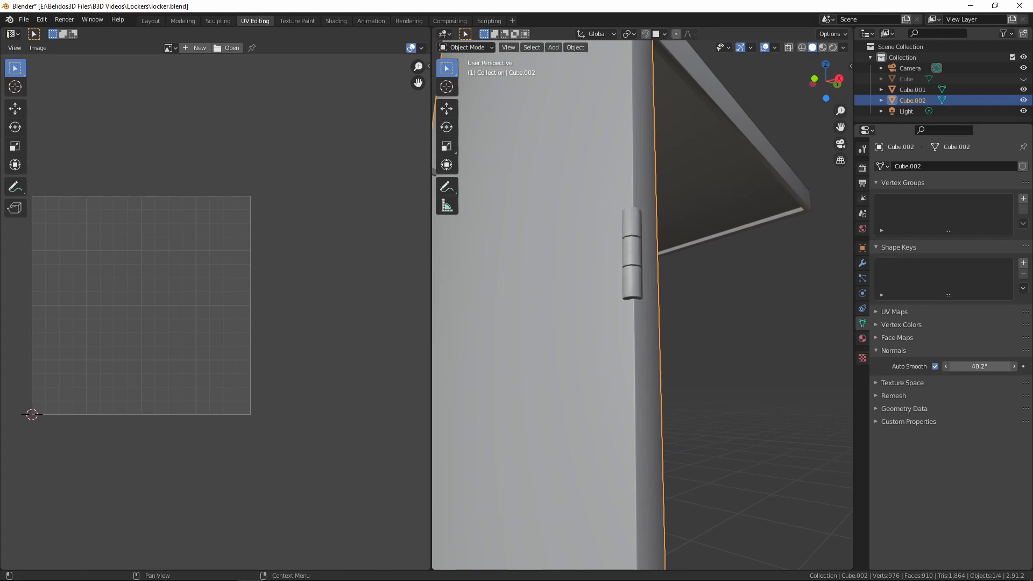
scroll(634, 290, "down", 6)
middle_click_drag(634, 290, 702, 359)
scroll(727, 359, "up", 4)
scroll(700, 345, "down", 5)
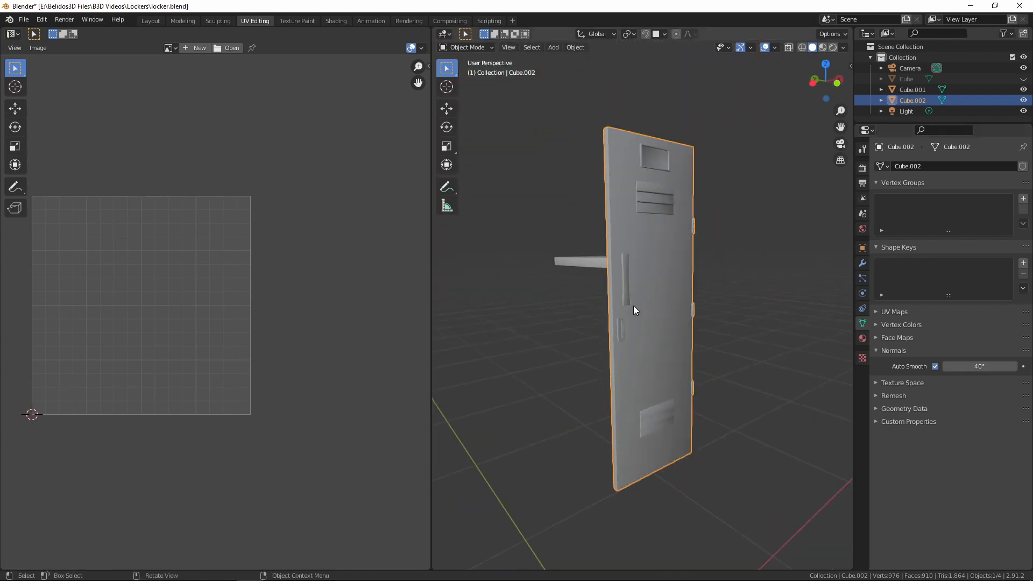
key("g")
right_click(705, 289)
middle_click_drag(596, 301, 601, 329)
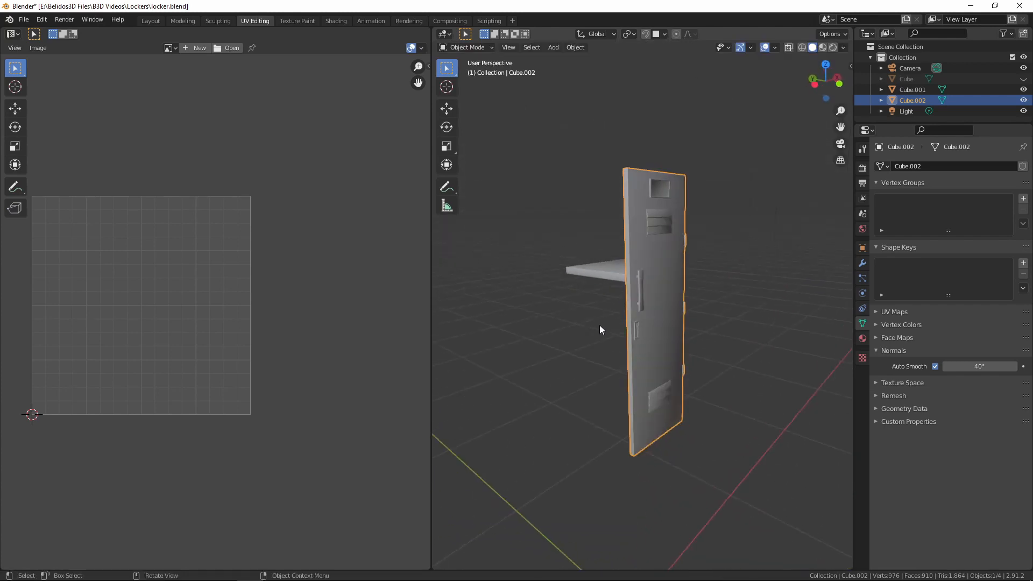
Isolate the shelf in local view and open it in Edit Mode with nothing selected
left_click(594, 267)
key("KP_Divide")
middle_click_drag(593, 267, 460, 291)
key("Tab")
key("alt+a")
key("KP_Decimal")
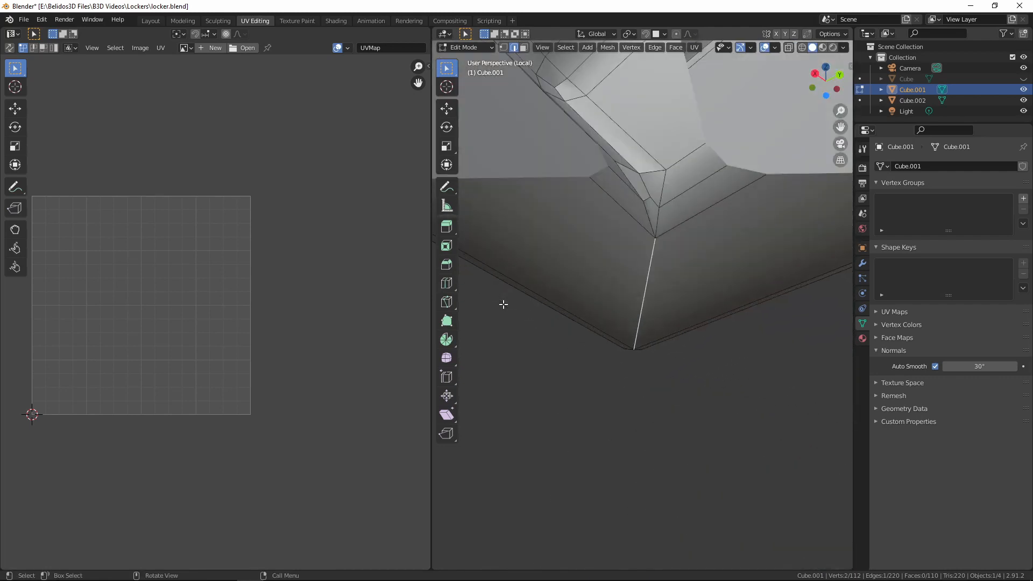
Connect the two vertices at the corner of the shelf's underside rim with a new edge
middle_click_drag(490, 191, 636, 297)
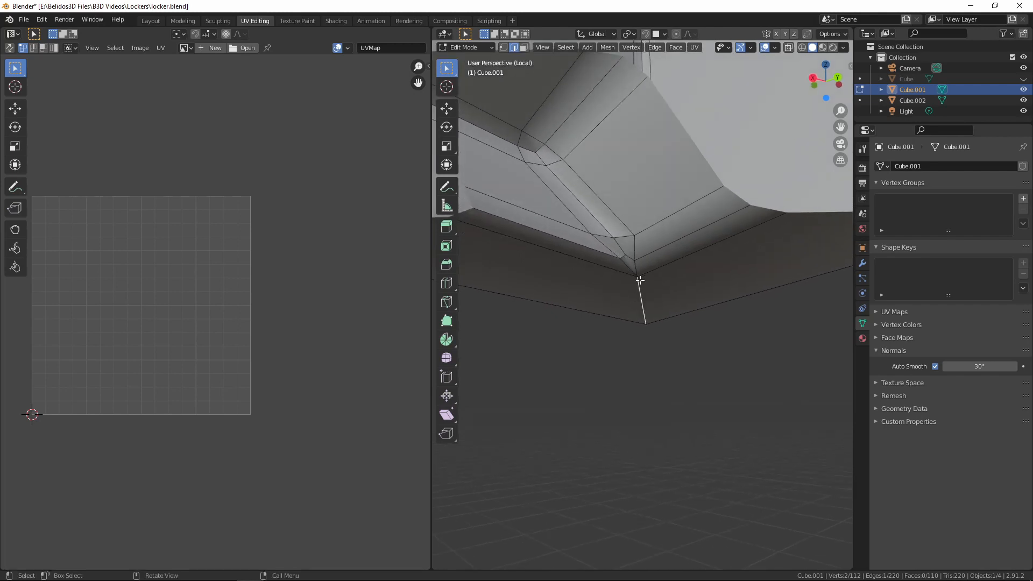
key("1")
left_click(626, 253)
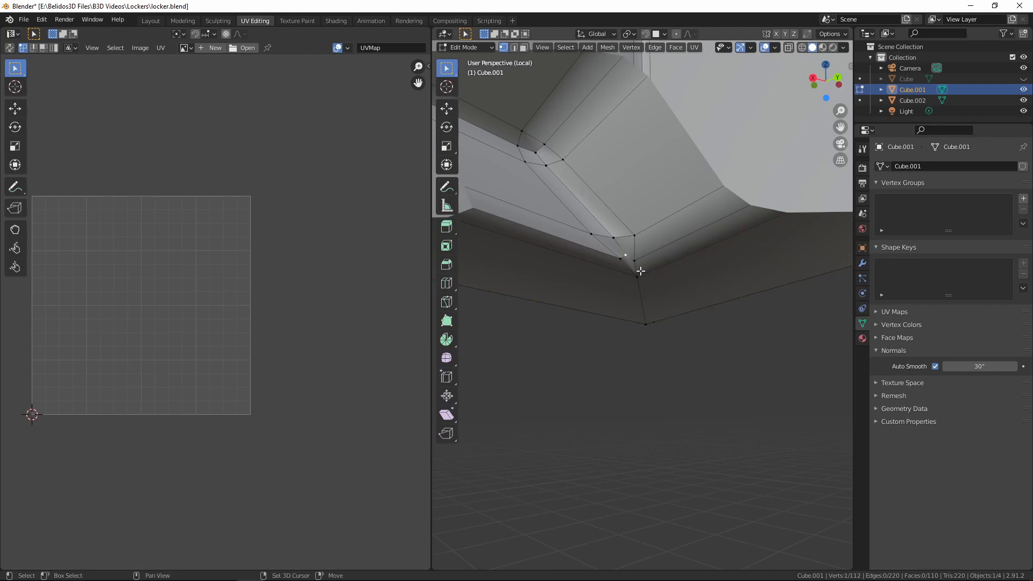
left_click(637, 278, "shift")
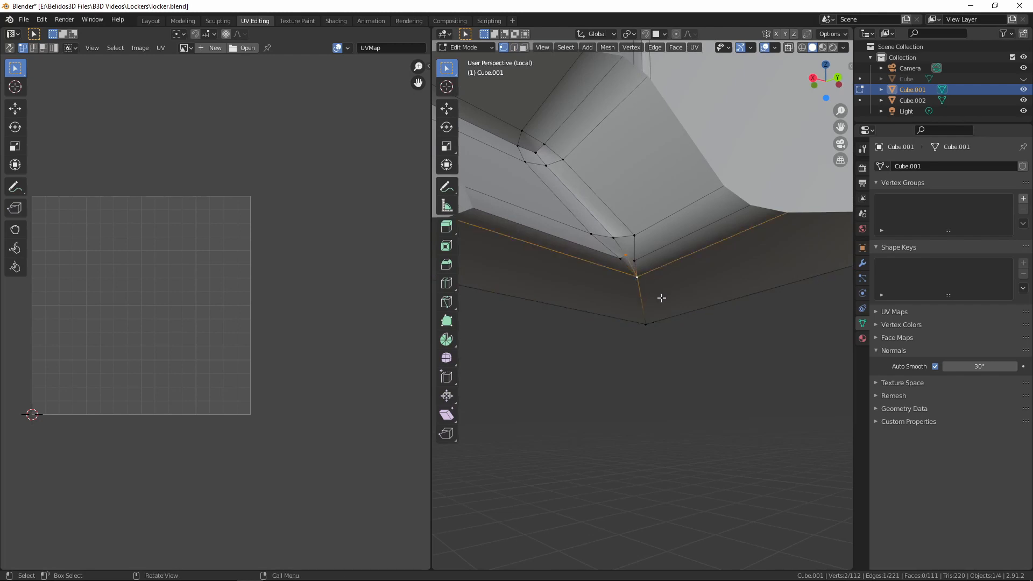
Select the shelf's corner edges and the inner perimeter edges of its underside, and mark them as seams
key("2")
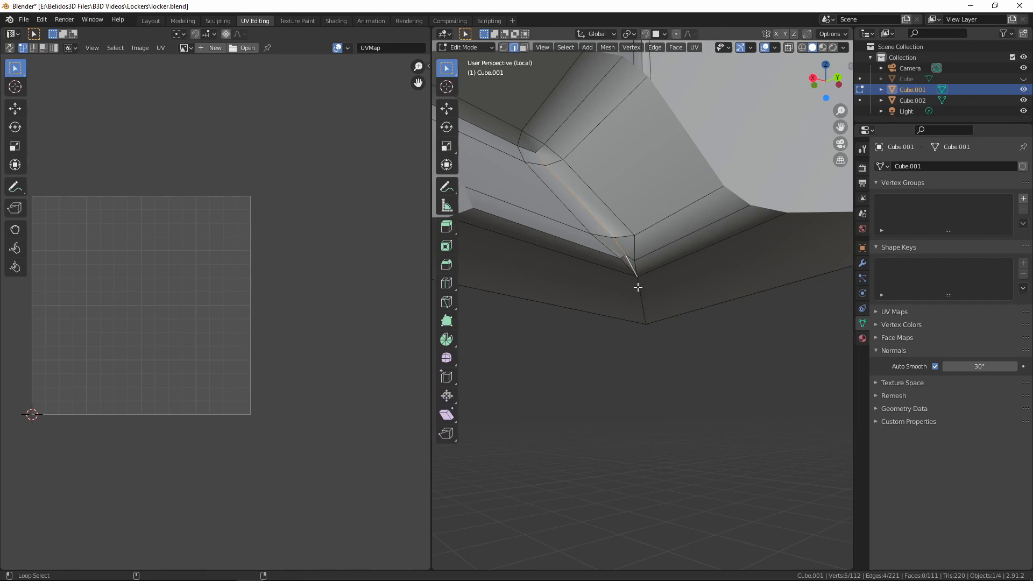
middle_click_drag(618, 318, 555, 301)
left_click(648, 274, "alt+shift")
scroll(653, 282, "down", 5)
scroll(690, 249, "up", 3)
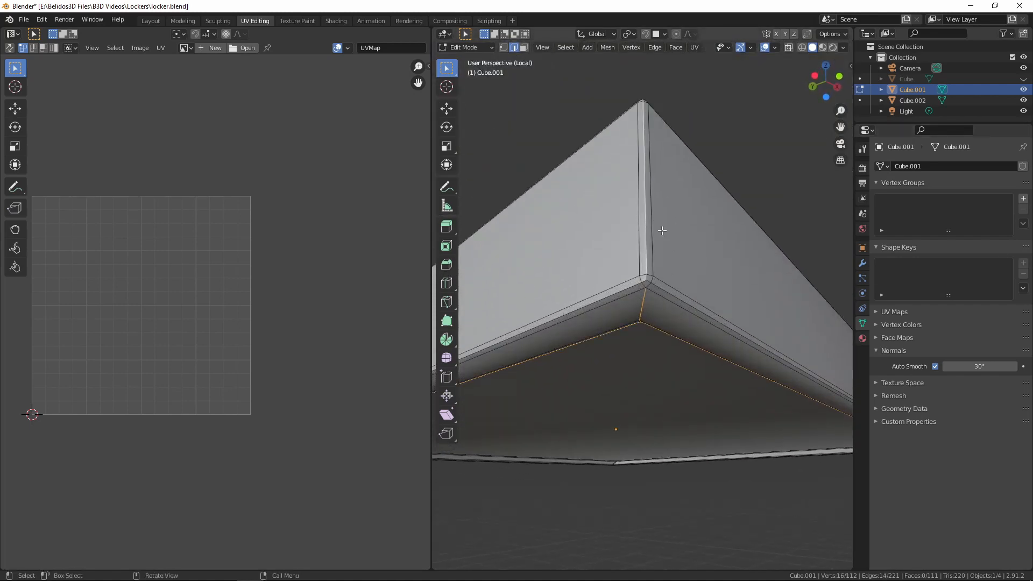
mouse_move(662, 230)
middle_mouse_down()
mouse_move(630, 379)
mouse_move(642, 355)
mouse_move(654, 226)
mouse_move(656, 246)
middle_mouse_up()
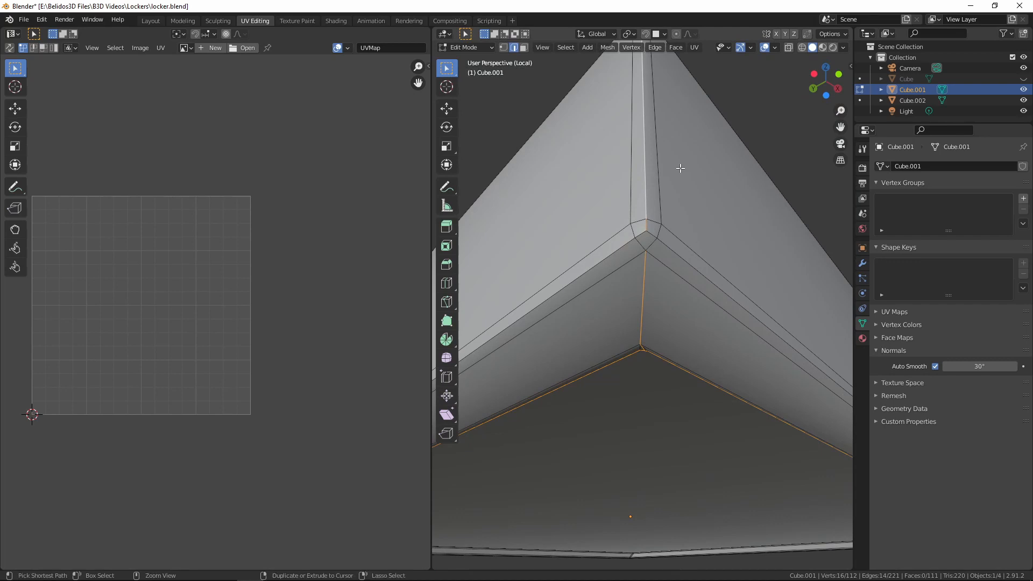
key("ctrl+e")
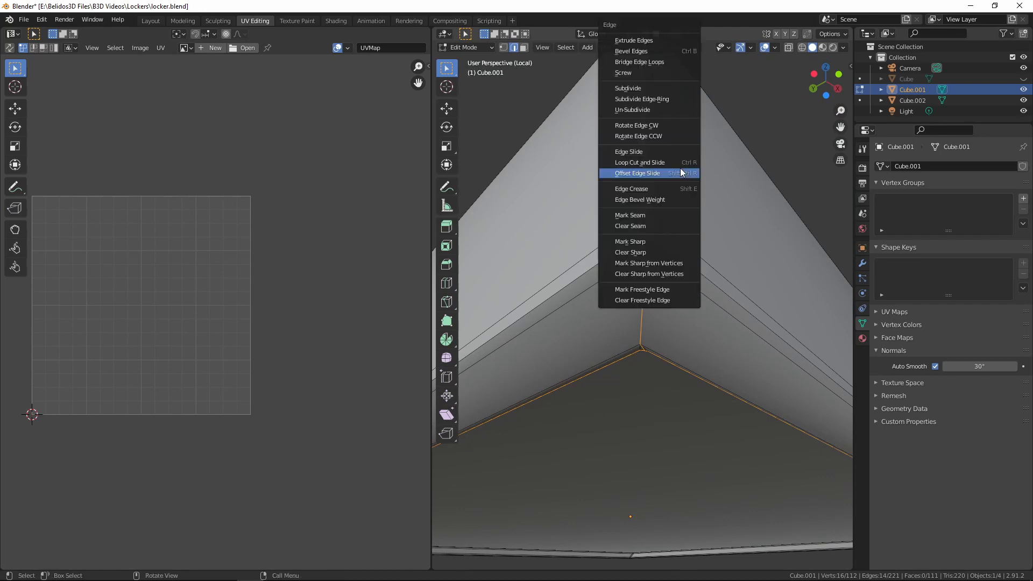
left_click(657, 218)
Connect the two vertices across the shelf's lower outer corner to bridge the gap in the seam
key("1")
left_click(646, 231)
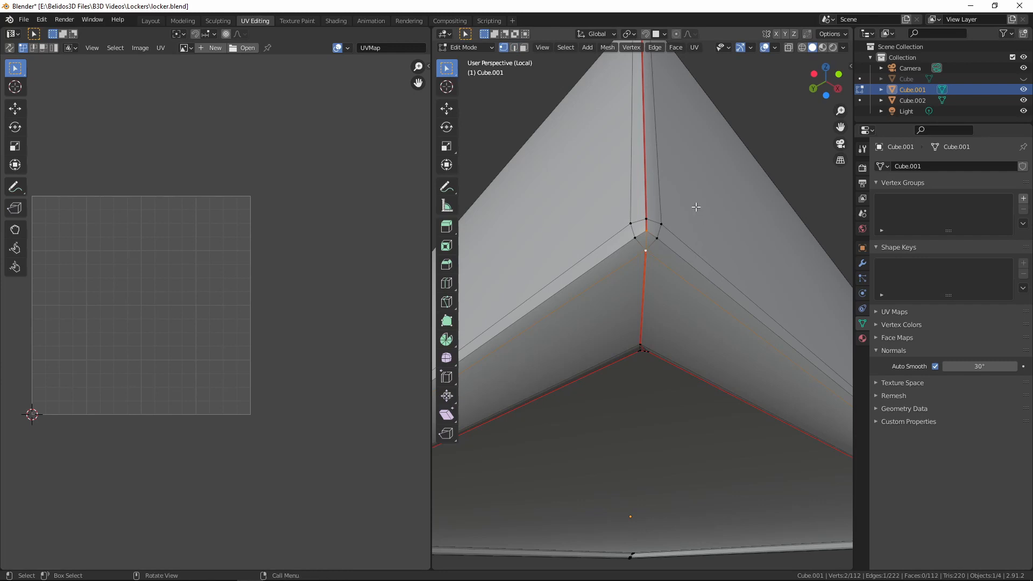
Mark the new edge bridging the shelf's lower outer corner as a seam
middle_click_drag(696, 207, 708, 264)
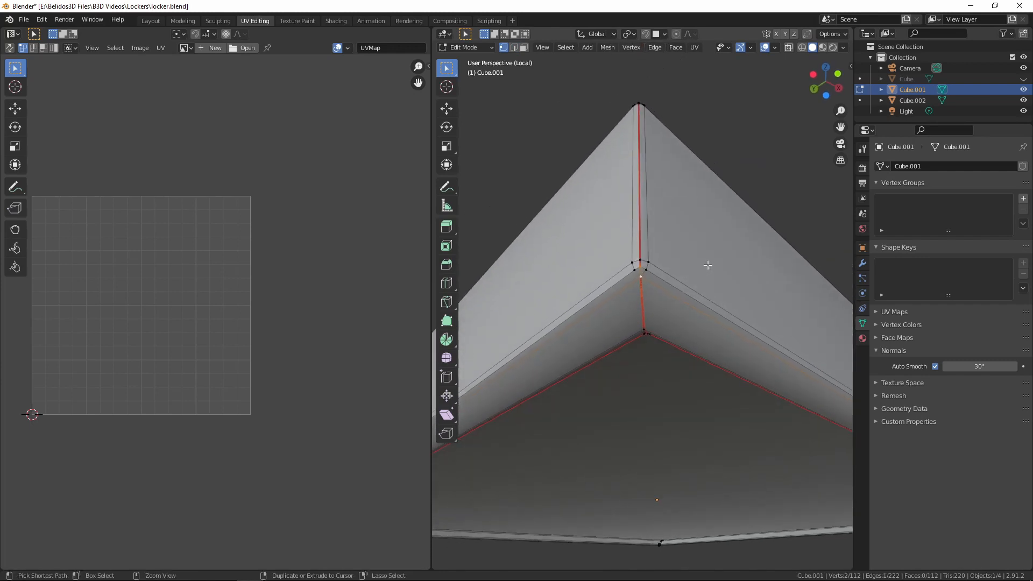
key("ctrl+e")
left_click(708, 265)
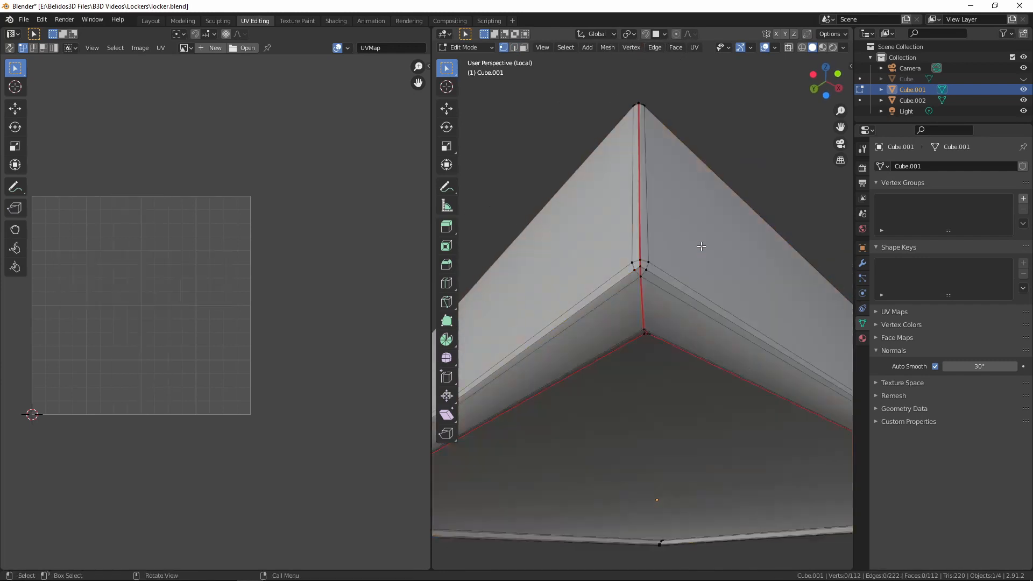
Connect the vertices across the next lower outer corner of the shelf with new edges
scroll(699, 253, "down", 4)
middle_click_drag(684, 285, 667, 396)
scroll(669, 398, "down", 3)
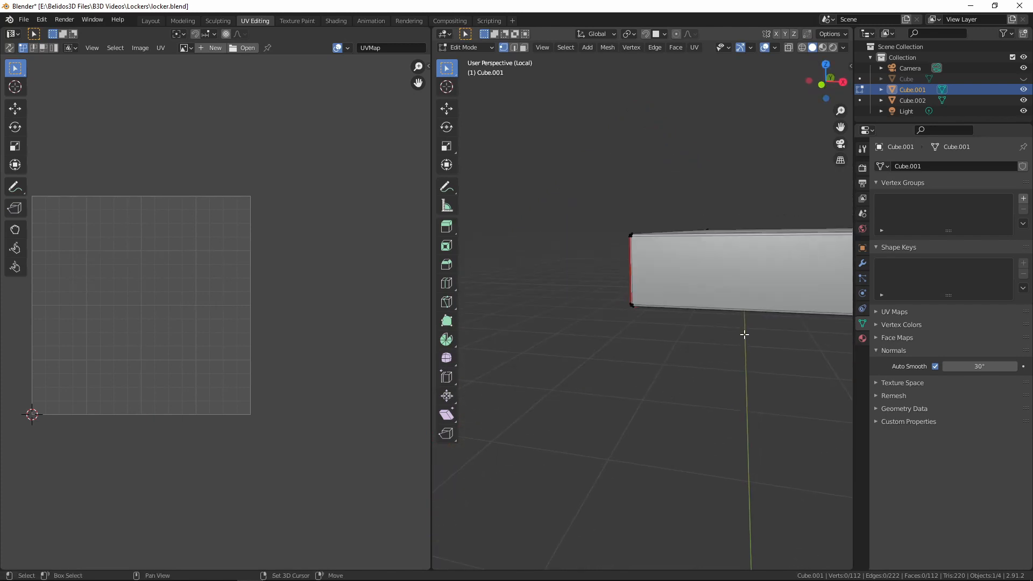
middle_click_drag(744, 335, 689, 249, "shift")
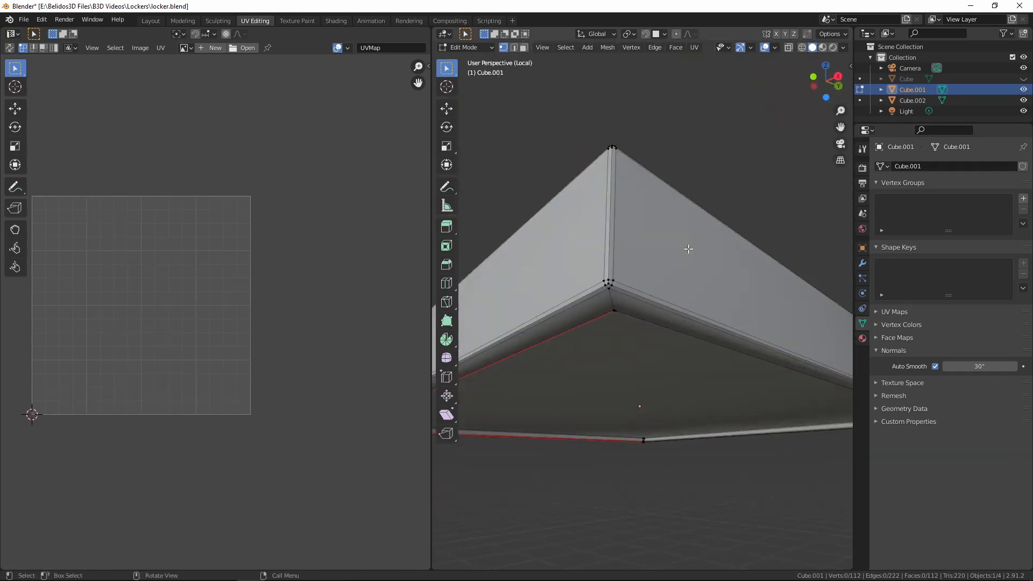
scroll(684, 249, "up", 4)
left_click(560, 235)
left_click(552, 255, "shift")
key("j")
middle_click_drag(608, 217, 639, 274)
left_click(639, 274)
Select the short edges at that shelf corner and mark them as seams
key("2")
left_click(641, 299, "alt")
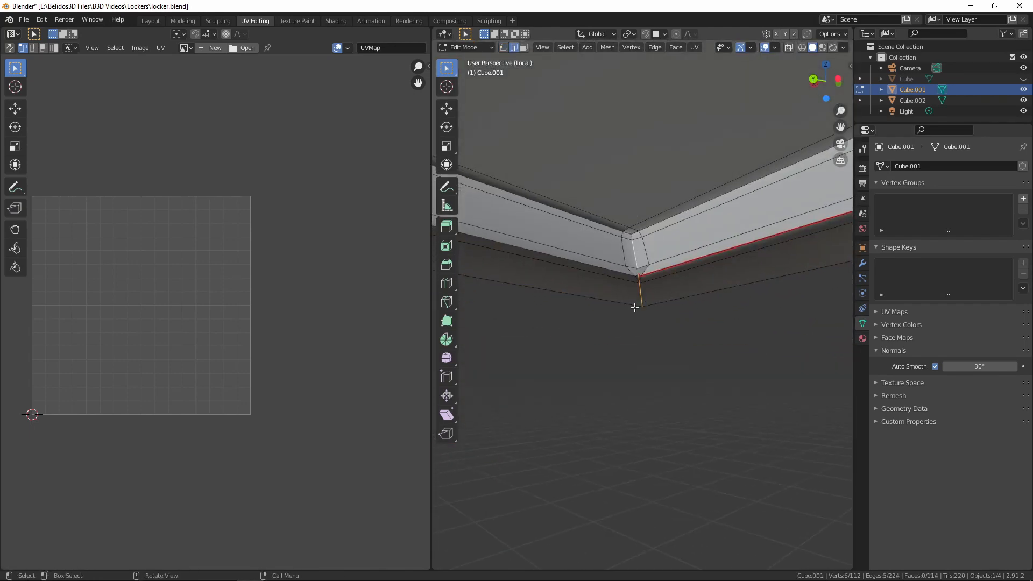
middle_click_drag(636, 307, 646, 279)
left_click(639, 291, "alt+shift")
left_click(641, 302, "alt+shift")
middle_click_drag(637, 301, 682, 274)
key("ctrl+e")
left_click(576, 235)
Connect the two vertices at another corner of the shelf's underside rim and select the edges crossing that corner
key("1")
left_click(614, 355)
left_click(612, 368, "shift")
key("j")
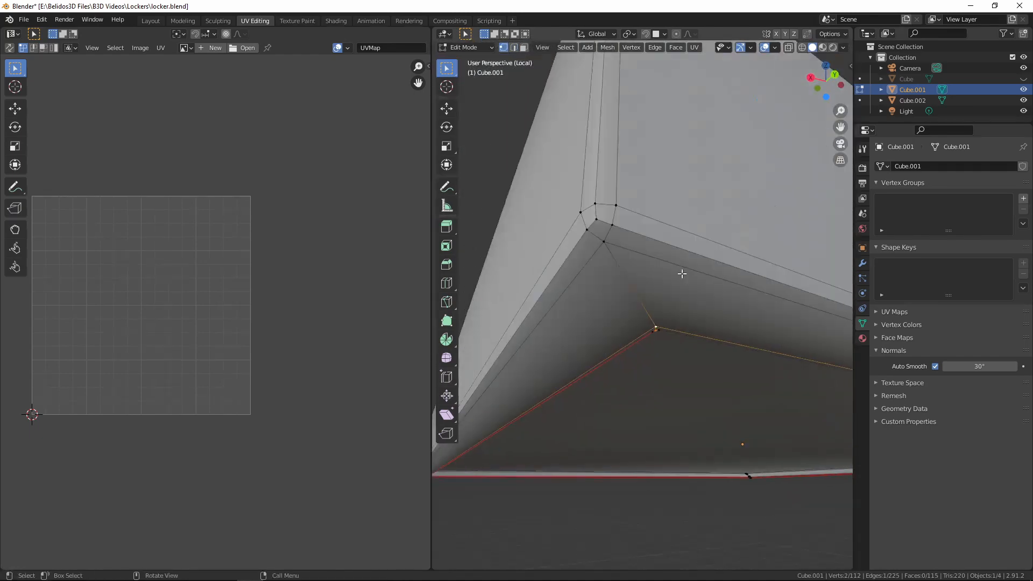
key("j")
key("2")
left_click(616, 270, "alt")
middle_click_drag(616, 270, 615, 327)
left_click(624, 313, "alt+shift")
Connect the remaining unjoined vertices around the shelf's inner underside corner with new edges
scroll(615, 327, "up", 6)
key("1")
left_click(637, 324)
middle_click_drag(673, 353, 543, 334)
left_click(638, 336, "shift")
key("j")
middle_click_drag(544, 334, 503, 377, "shift")
key("2")
left_click(634, 327, "alt")
key("1")
left_click(710, 297)
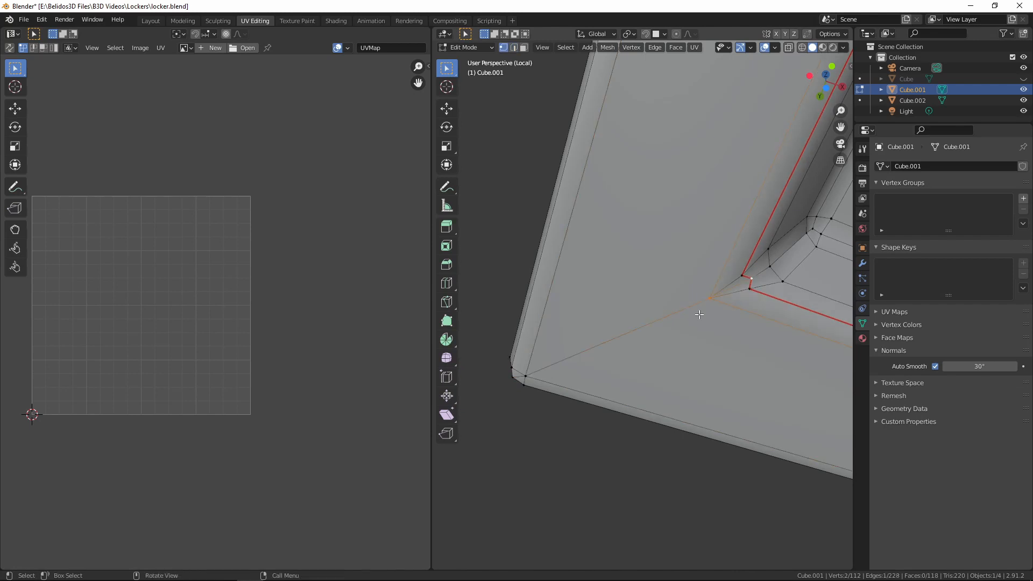
Select the edges running across the shelf's underside corner and mark them as seams
key("2")
left_click(686, 308, "alt")
left_click(731, 288, "alt+shift")
middle_click_drag(731, 288, 719, 341)
left_click(644, 263, "alt+shift")
key("ctrl+e")
left_click(666, 265)
Select the whole shelf mesh and unwrap it along its seams
key("a")
key("u")
left_click(720, 340)
key("u")
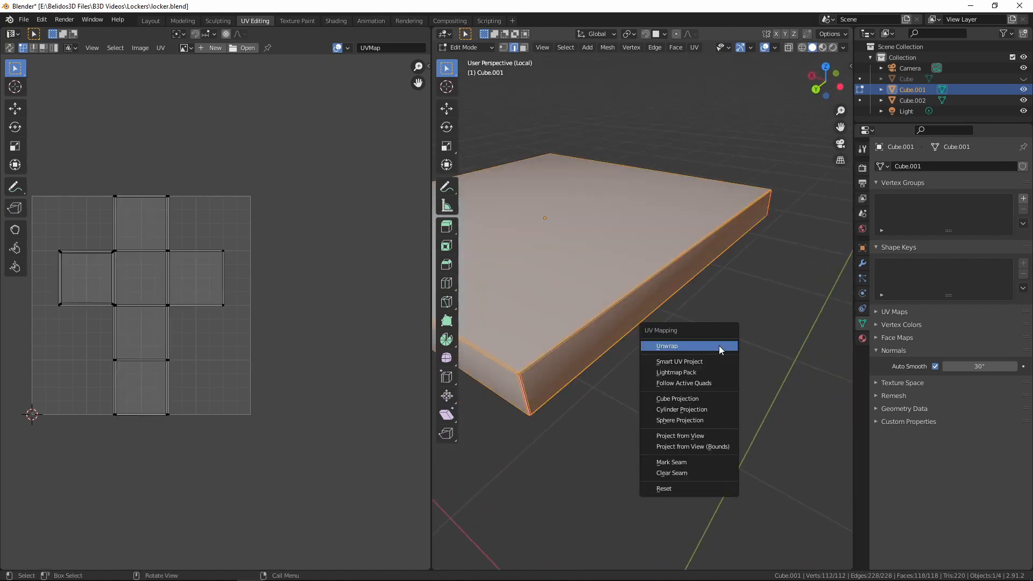
left_click(720, 346)
scroll(237, 332, "up", 5)
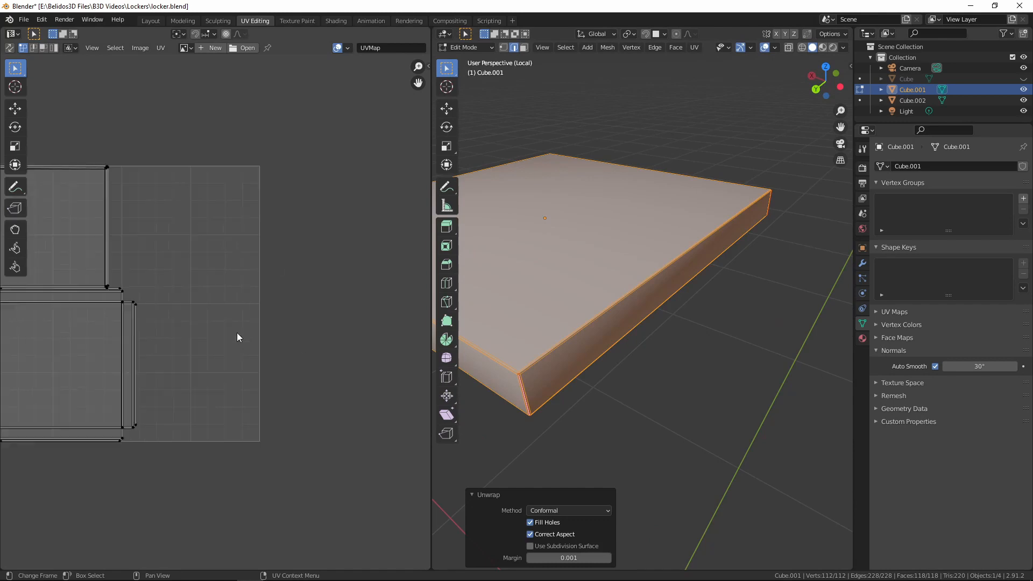
scroll(37, 380, "down", 4)
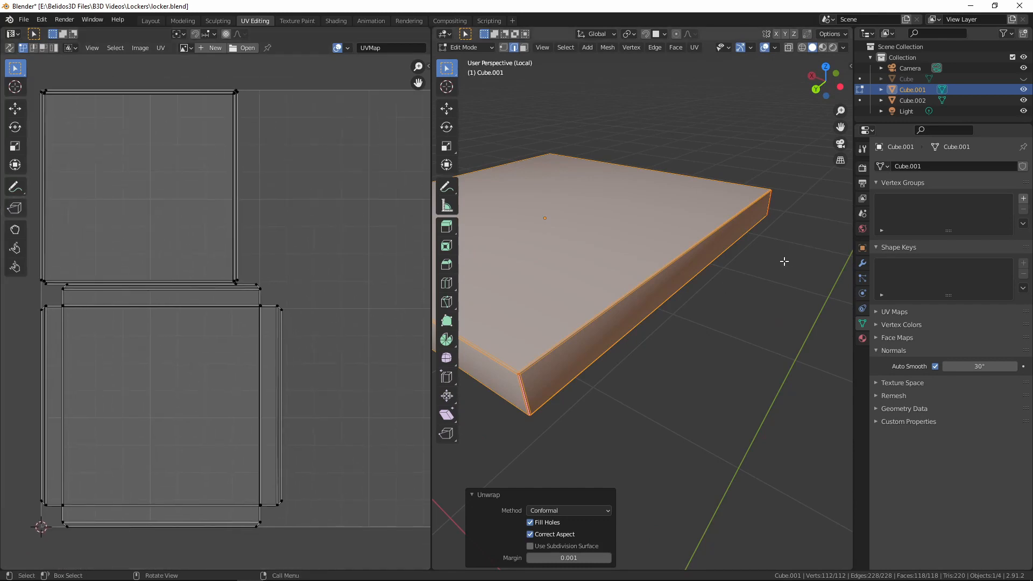
Return the shelf to Object Mode, leave local view, and hide the shelf
key("Tab")
middle_click_drag(789, 270, 689, 276)
key("KP_Divide")
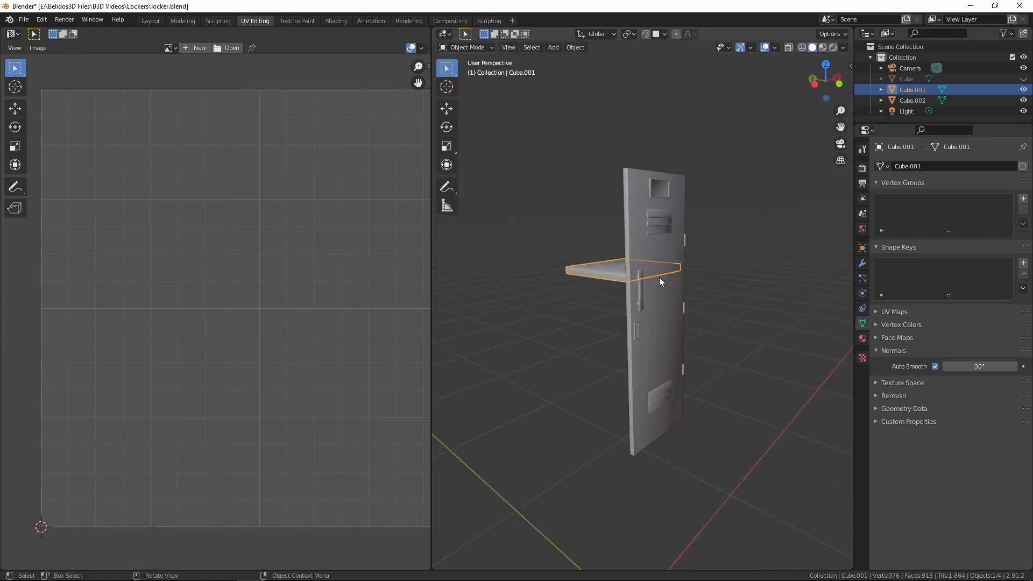
key("h")
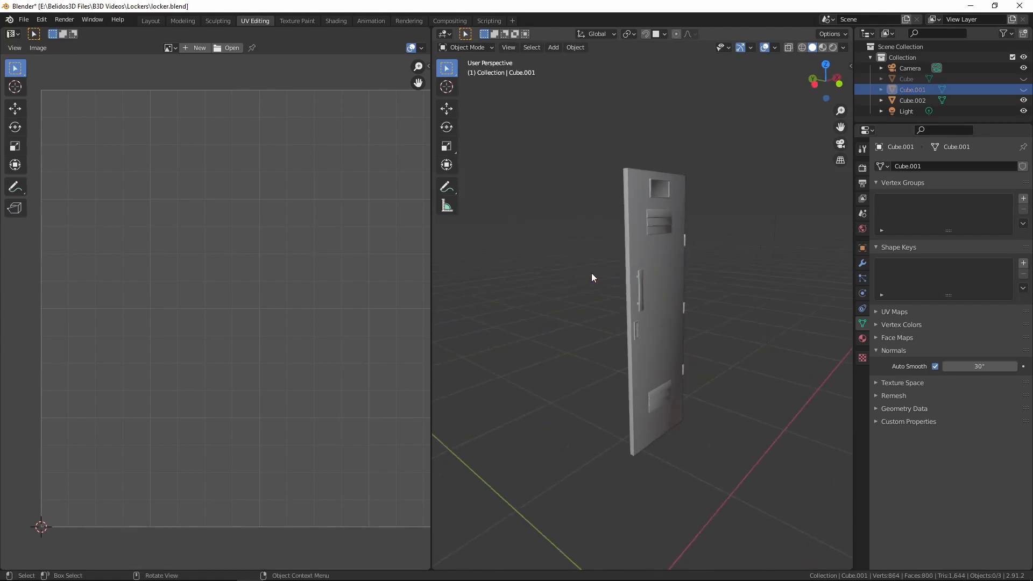
Select the door and open it in Edit Mode with nothing selected
scroll(651, 403, "up", 5)
left_click(637, 366)
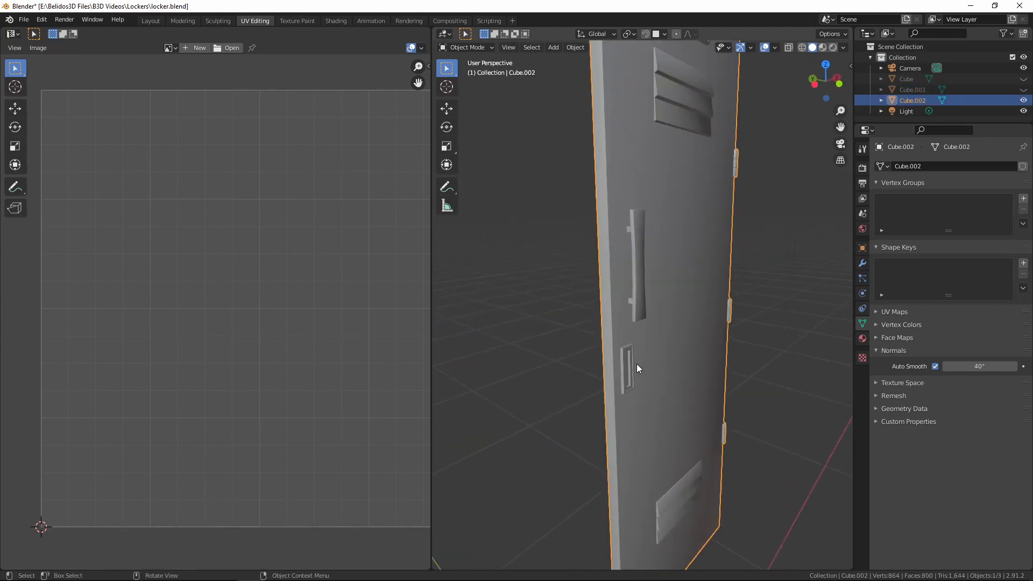
middle_click_drag(495, 386, 640, 382)
key("Tab")
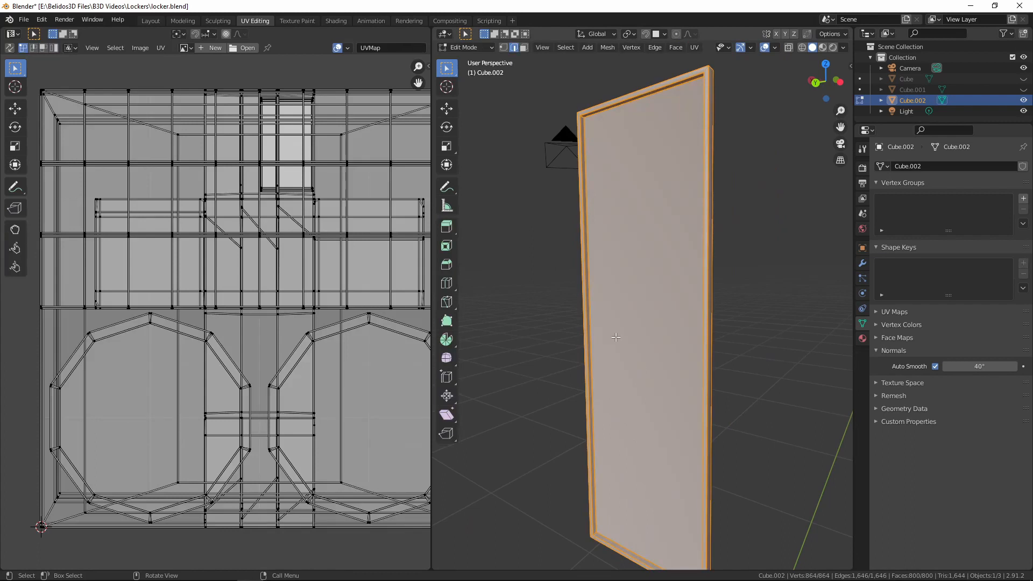
key("alt+a")
Select the edge loop along the door-facing rim of the door handle
middle_click_drag(616, 328, 672, 249)
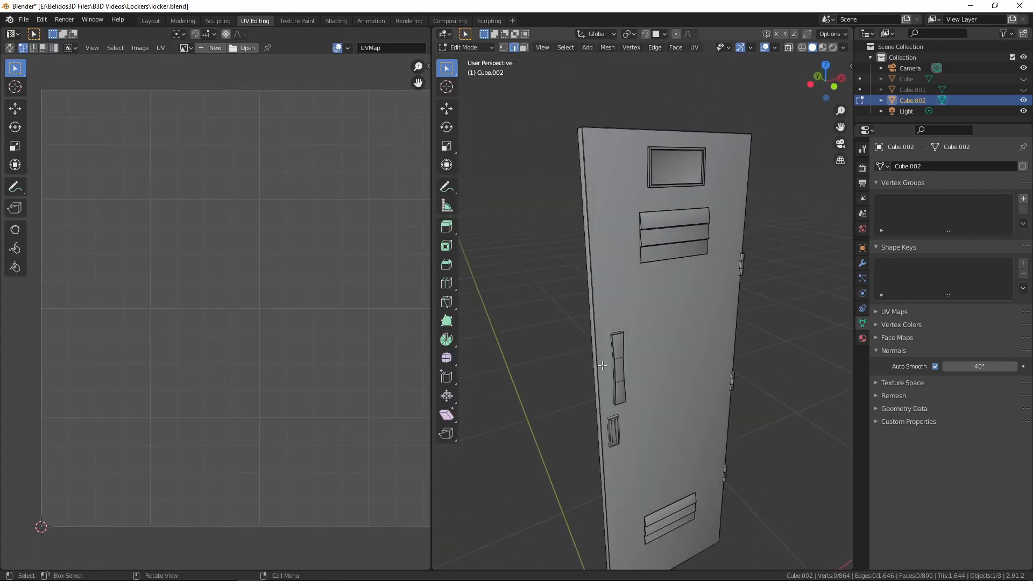
scroll(671, 427, "up", 3)
middle_click_drag(664, 436, 699, 383)
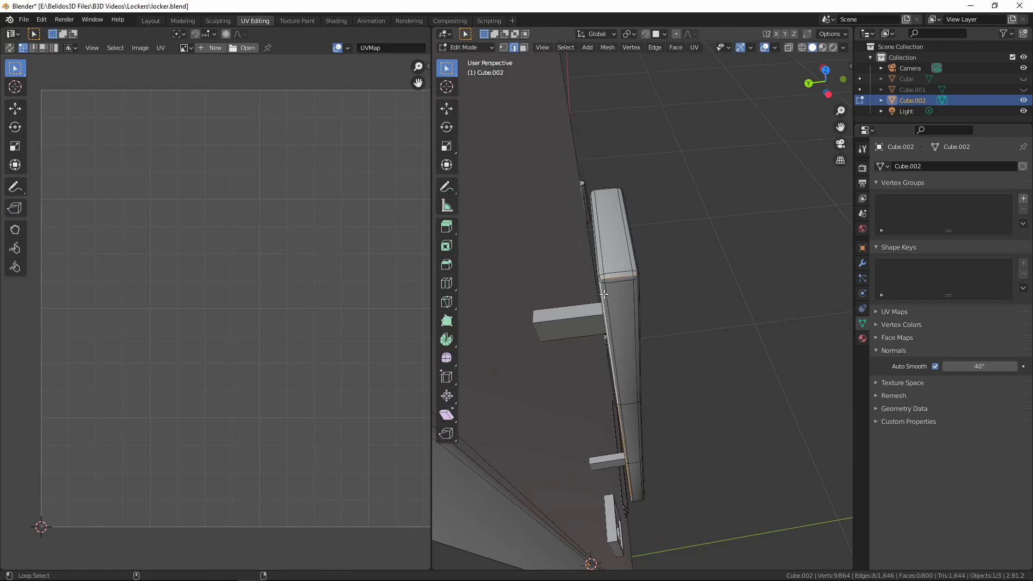
middle_click_drag(603, 294, 435, 287)
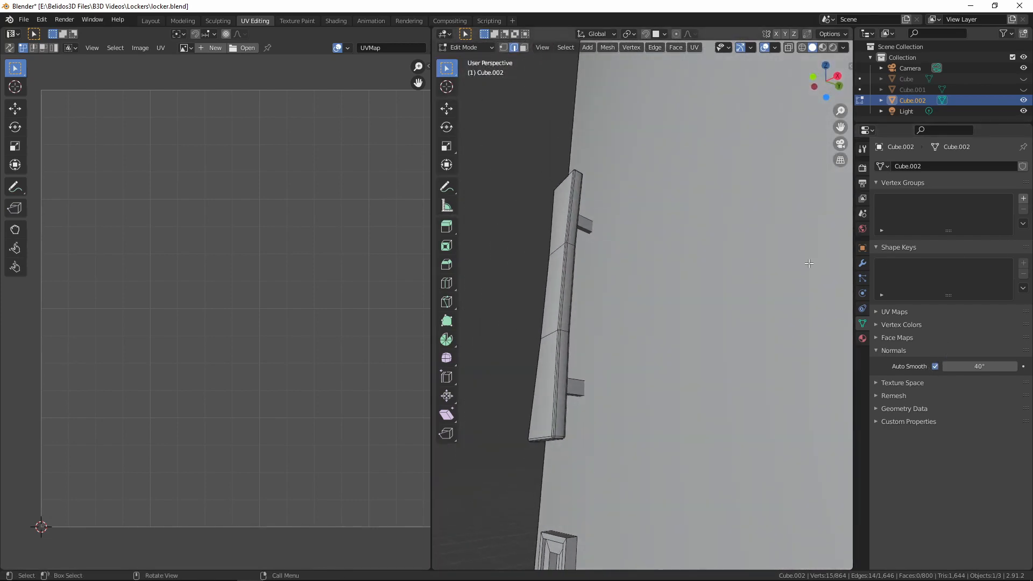
middle_click_drag(715, 269, 730, 271)
scroll(731, 270, "up", 2)
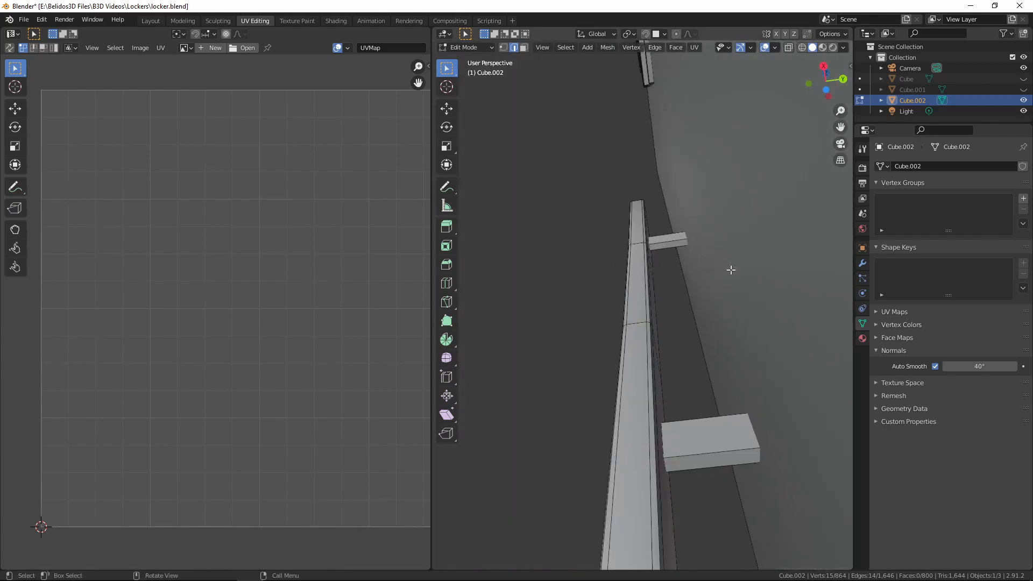
left_click(658, 479, "alt+shift")
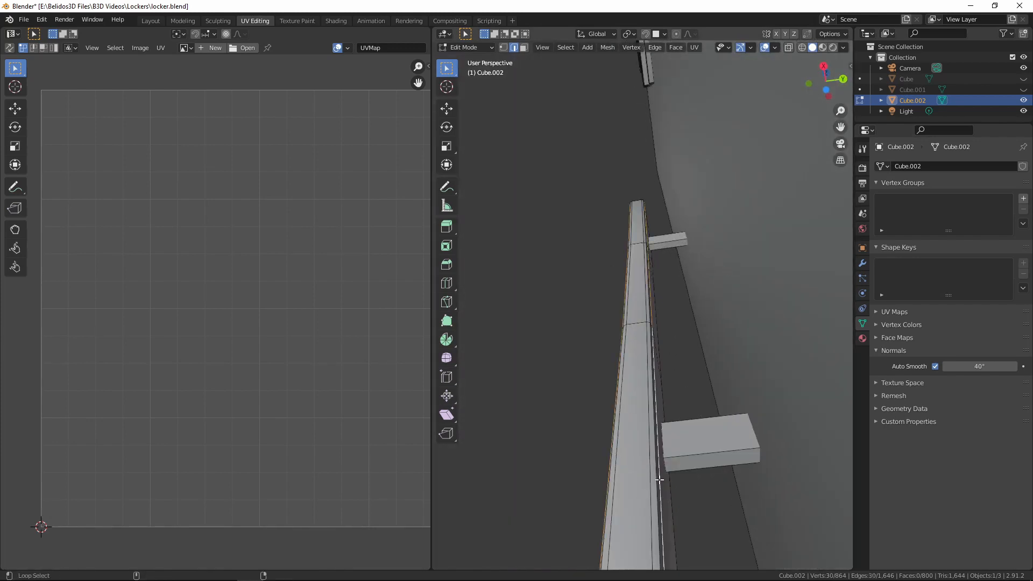
left_click(661, 480, "alt")
left_click(659, 480, "alt")
scroll(717, 254, "down", 2)
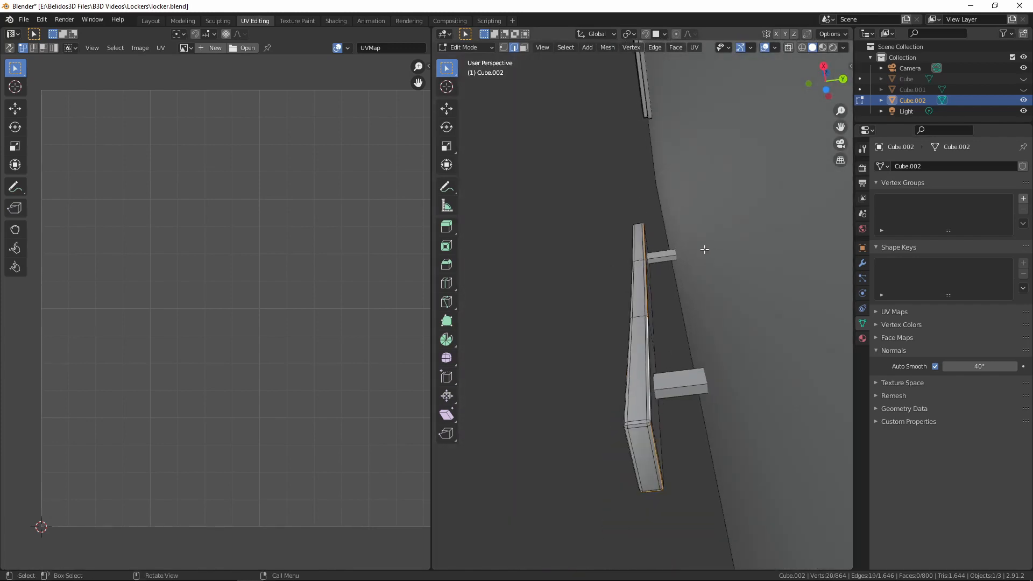
Add the remaining rim edges at the handle's ends to the selection and mark them as seams
middle_click_drag(704, 249, 698, 270)
left_click(628, 474, "alt+shift")
middle_click_drag(695, 334, 734, 481)
middle_click_drag(705, 242, 686, 376, "shift")
scroll(686, 377, "up", 3)
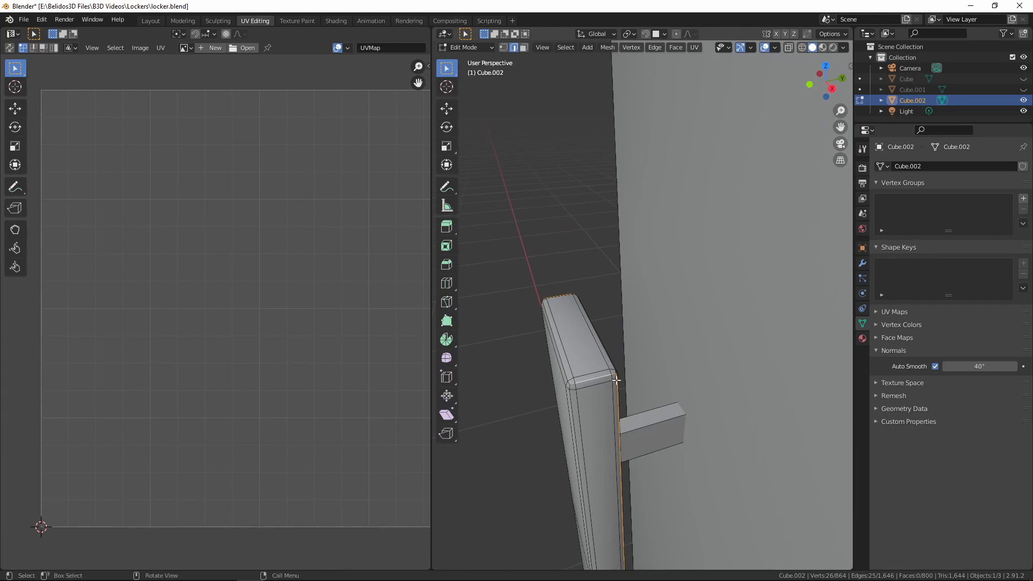
middle_click_drag(617, 380, 723, 258)
key("ctrl+e")
left_click(652, 368)
Select the entire linked handle, unwrap it along its seams, and hide it
key("l")
key("u")
left_click(683, 342)
key("h")
Delete the outer end faces of the handle's two mounting brackets, keeping their edges
key("3")
left_click(721, 150)
left_click(749, 354, "shift")
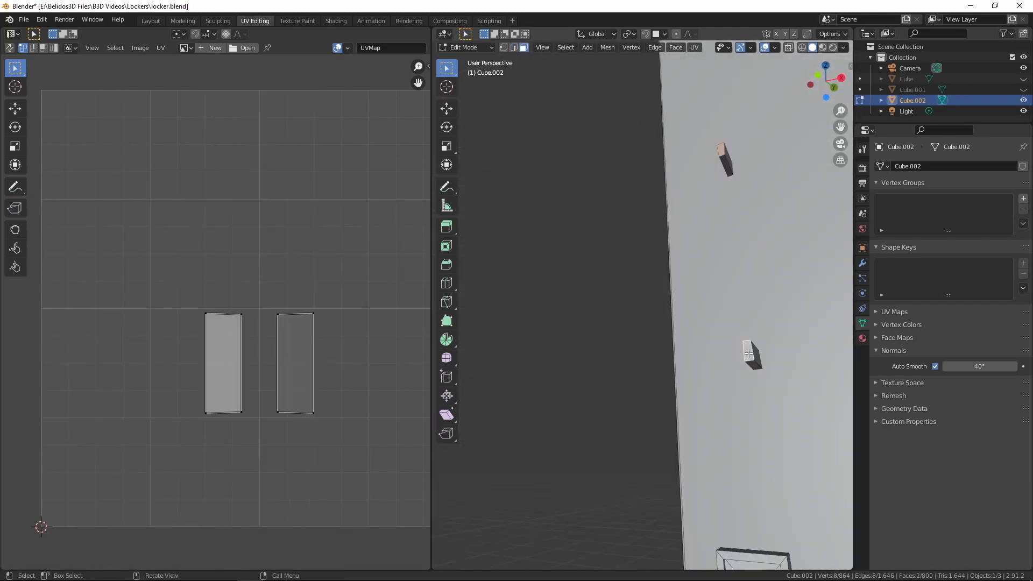
key("h")
Select one lengthwise edge on each of the two handle brackets and mark both as seams
middle_click_drag(748, 354, 741, 354)
key("2")
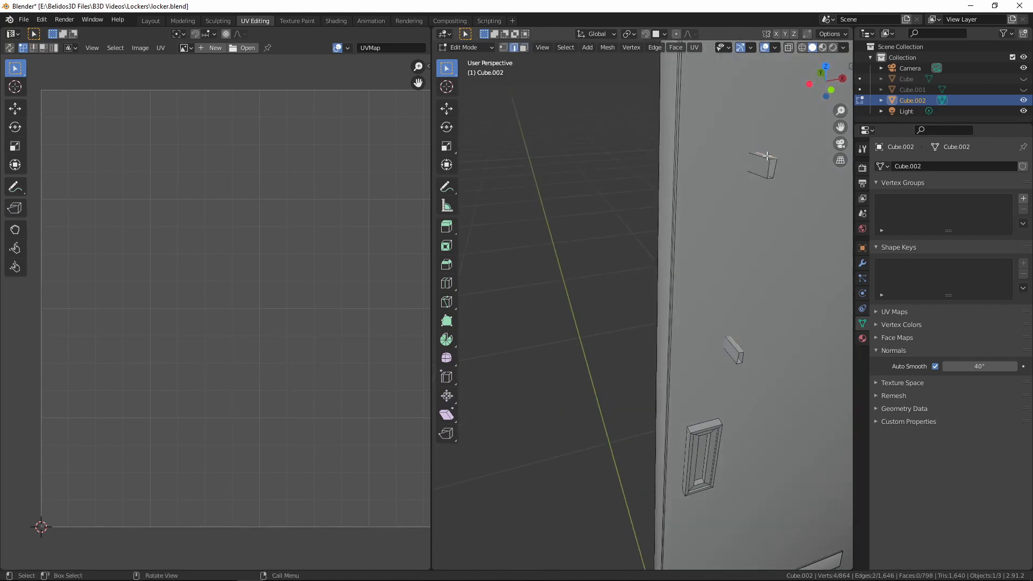
middle_click_drag(767, 156, 673, 119)
left_click(707, 146)
left_click(713, 397, "shift")
key("ctrl+e")
left_click(715, 397)
Select both linked handle brackets, unwrap them, and hide them
scroll(722, 366, "down", 3)
key("l")
key("l")
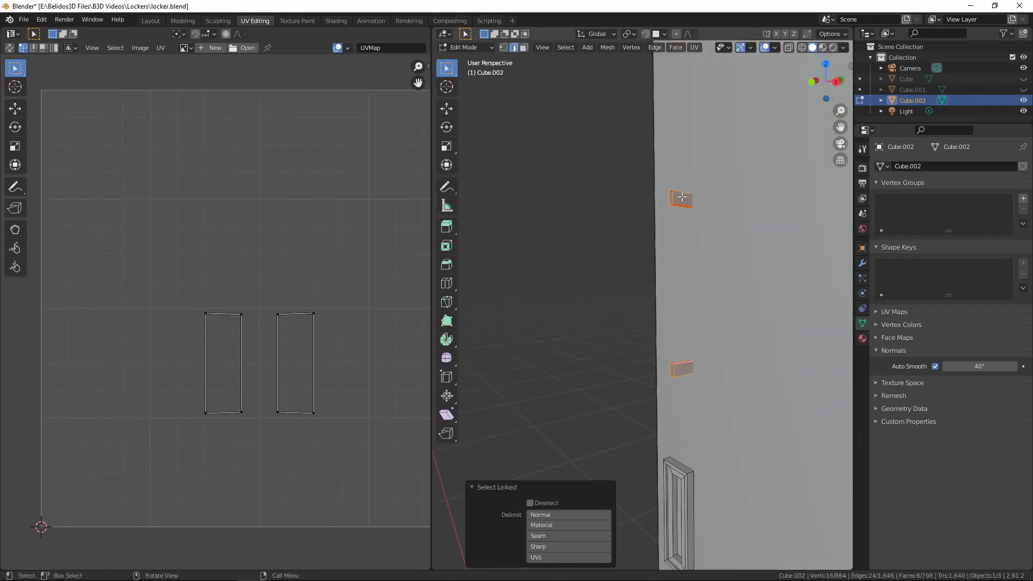
key("u")
left_click(682, 197)
key("h")
Select the linked latch plate, unwrap it with Smart UV Project using a 0.010 island margin, and hide it
scroll(682, 210, "down", 8)
scroll(689, 229, "up", 9)
middle_click_drag(686, 282, 755, 268, "shift")
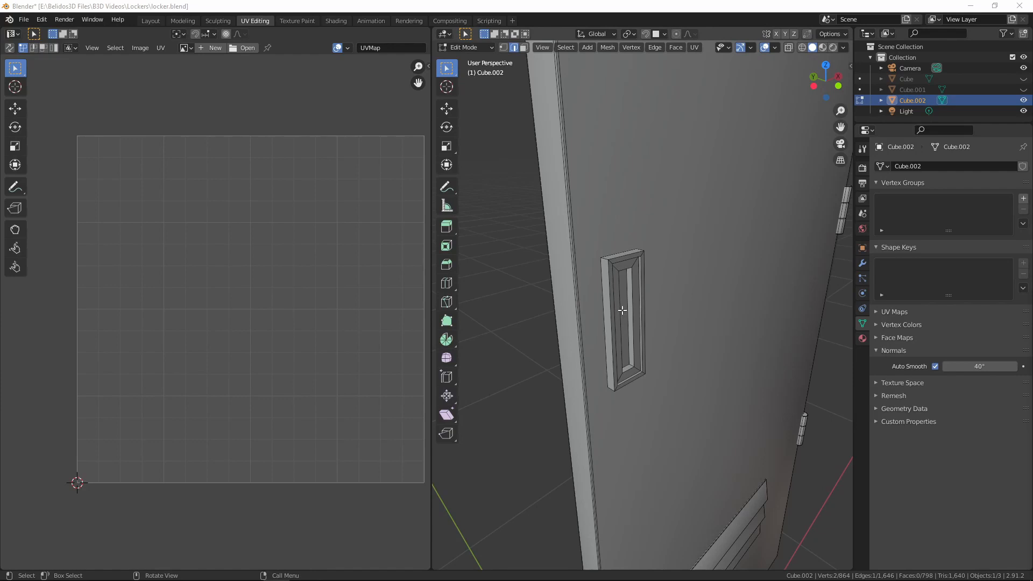
key("l")
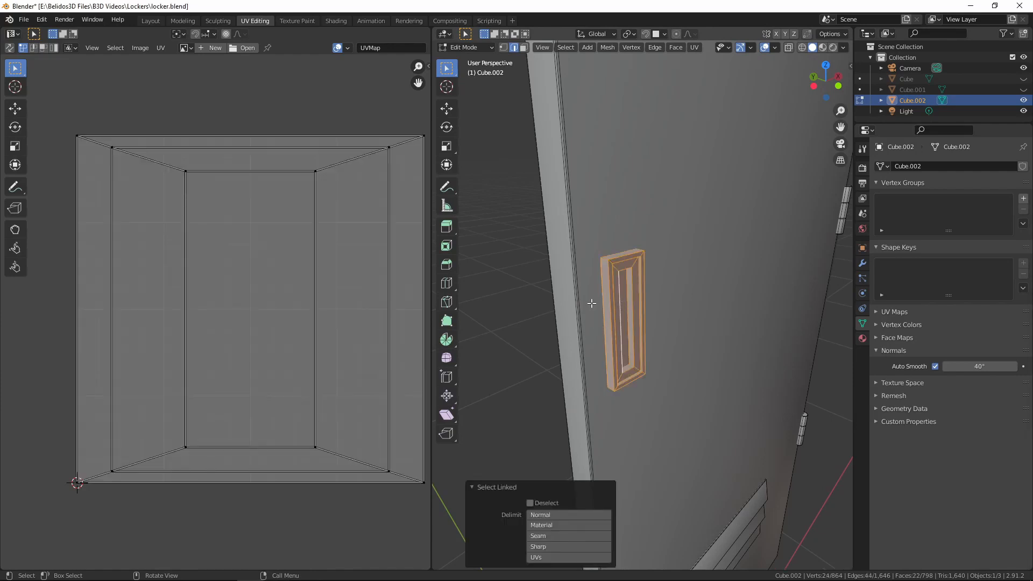
key("u")
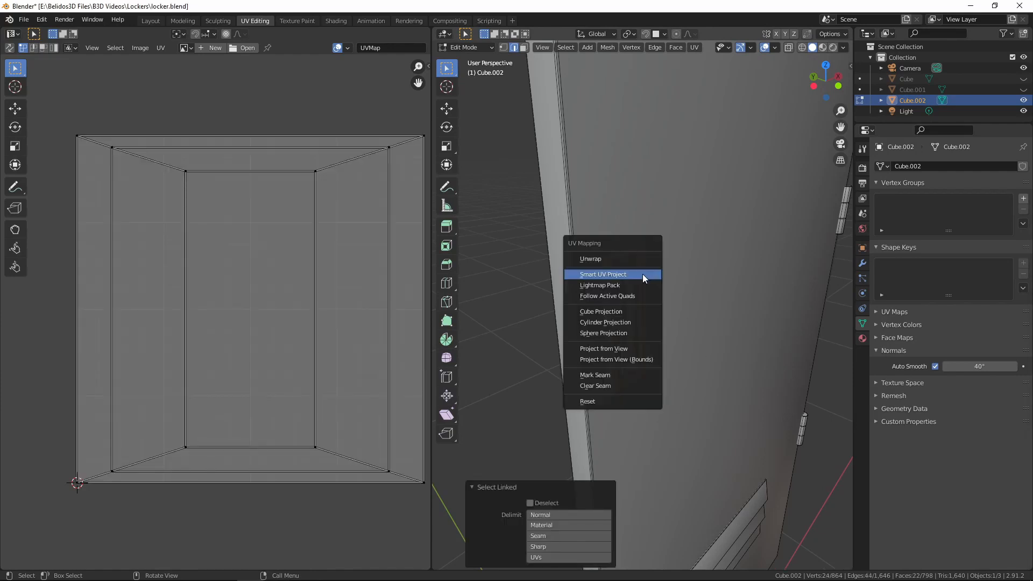
left_click(614, 274)
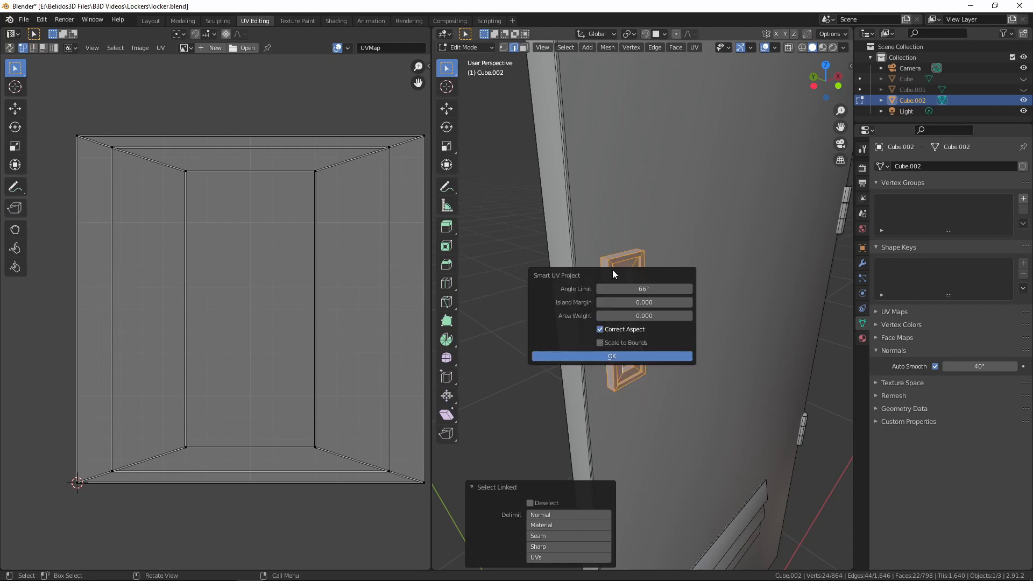
left_click(689, 303)
left_click(612, 354)
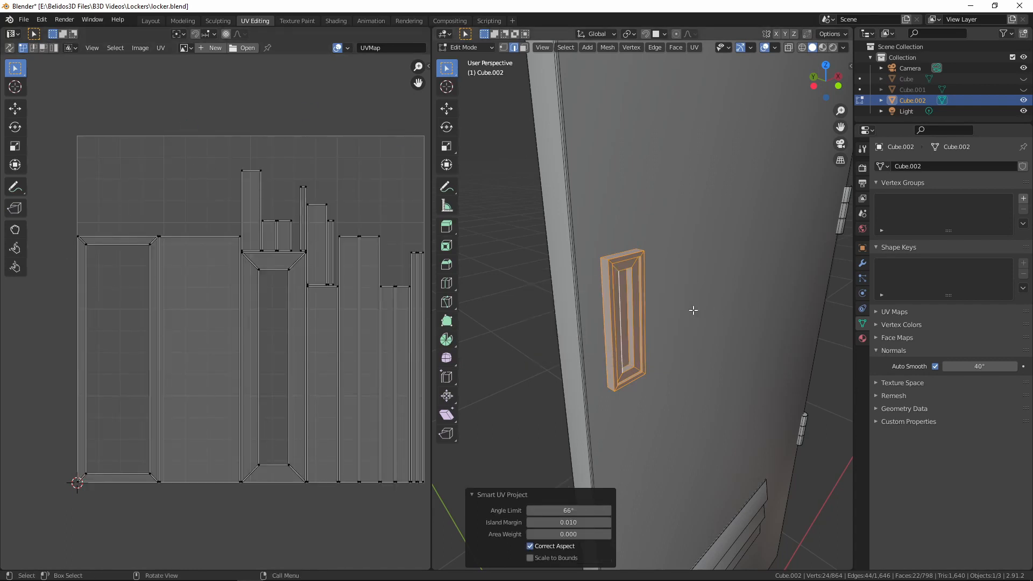
key("h")
Select the edge loops around both ends of the door hinge and mark them as seams
middle_click_drag(834, 414, 764, 360)
scroll(798, 373, "down", 5)
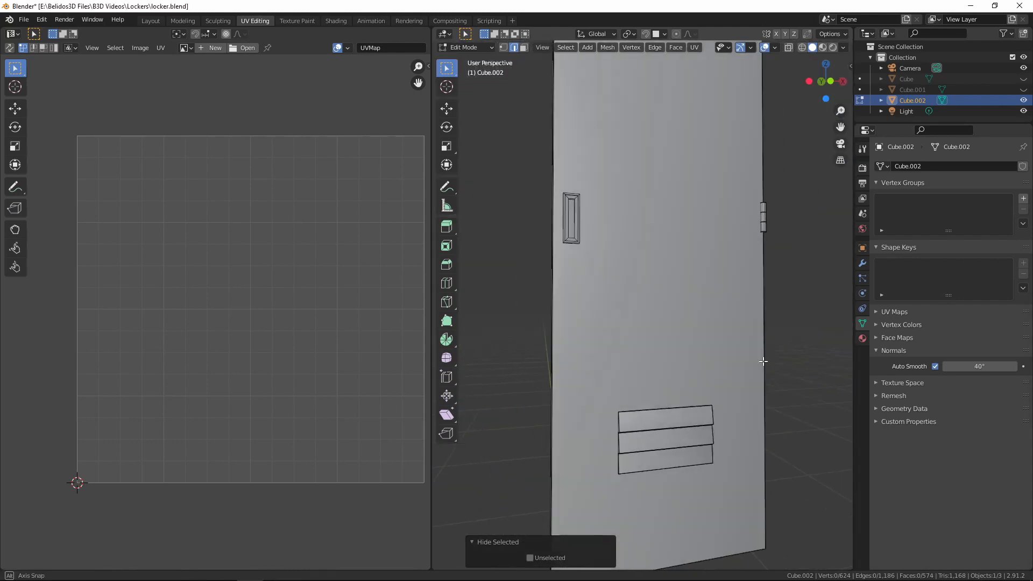
scroll(760, 371, "down", 5)
middle_click_drag(754, 395, 718, 303)
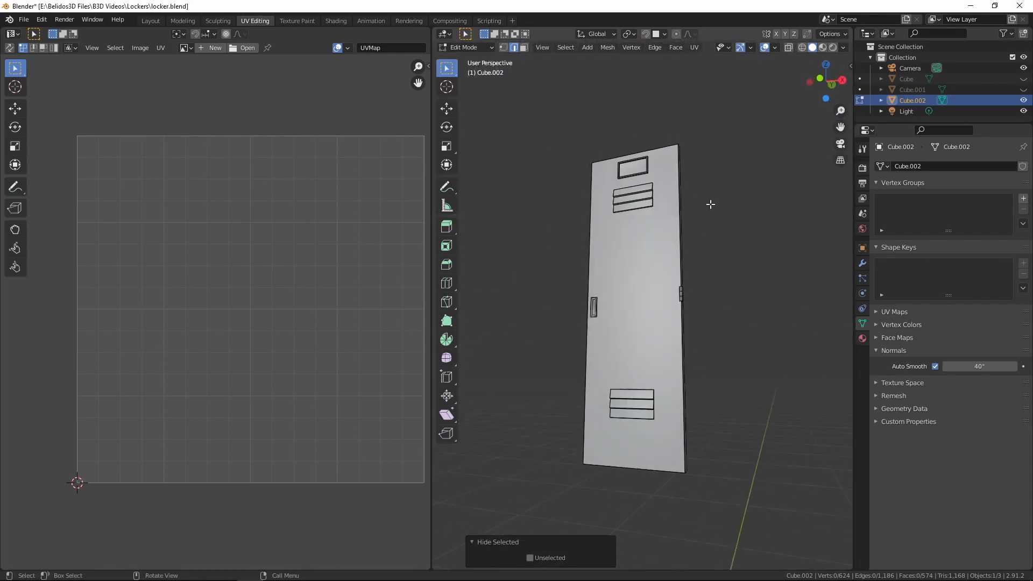
scroll(733, 367, "up", 4)
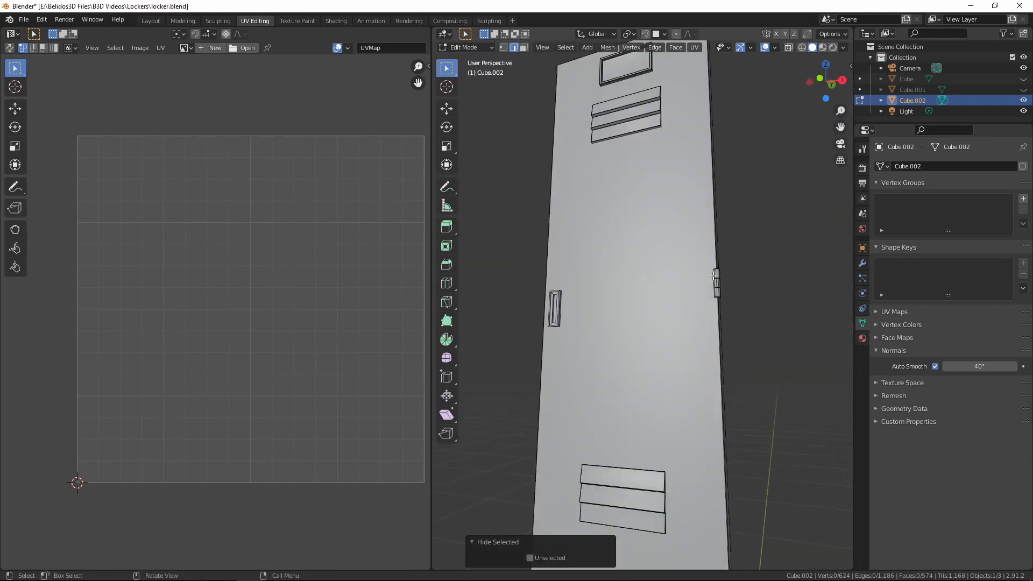
middle_click_drag(713, 275, 687, 346)
scroll(694, 361, "up", 4)
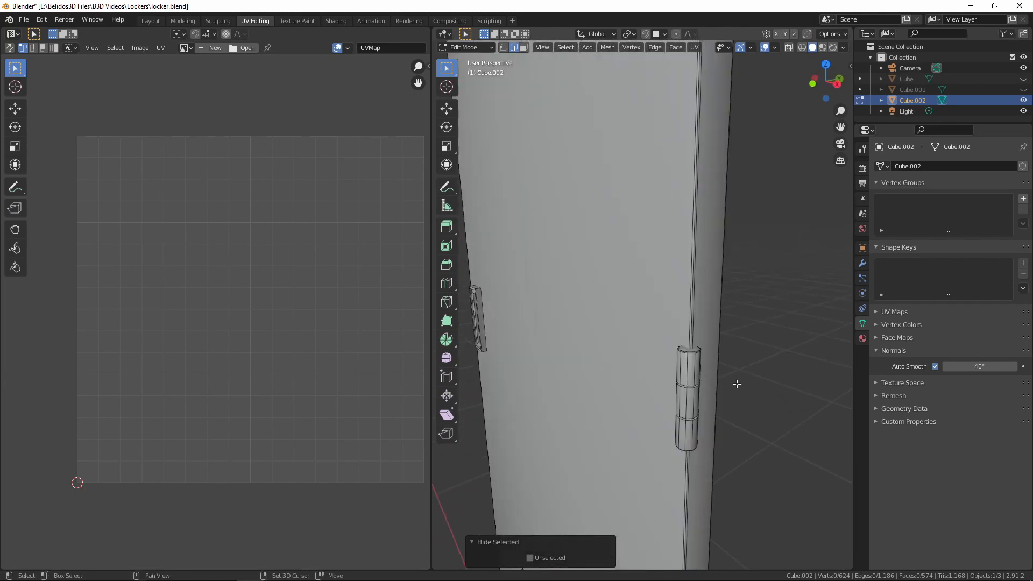
middle_click_drag(736, 383, 584, 390)
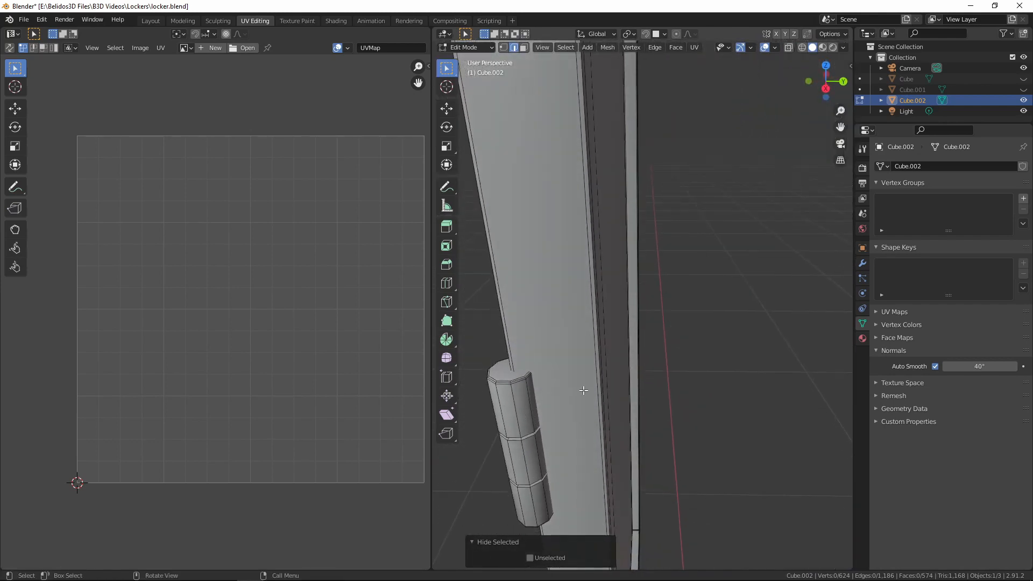
left_click(501, 382, "alt")
middle_click_drag(500, 382, 535, 390)
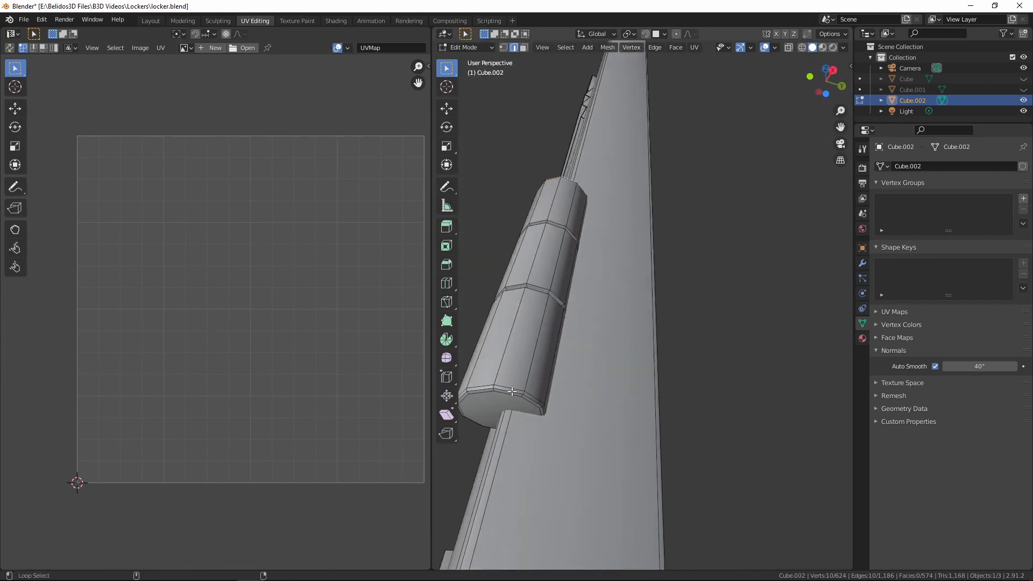
key("ctrl+e")
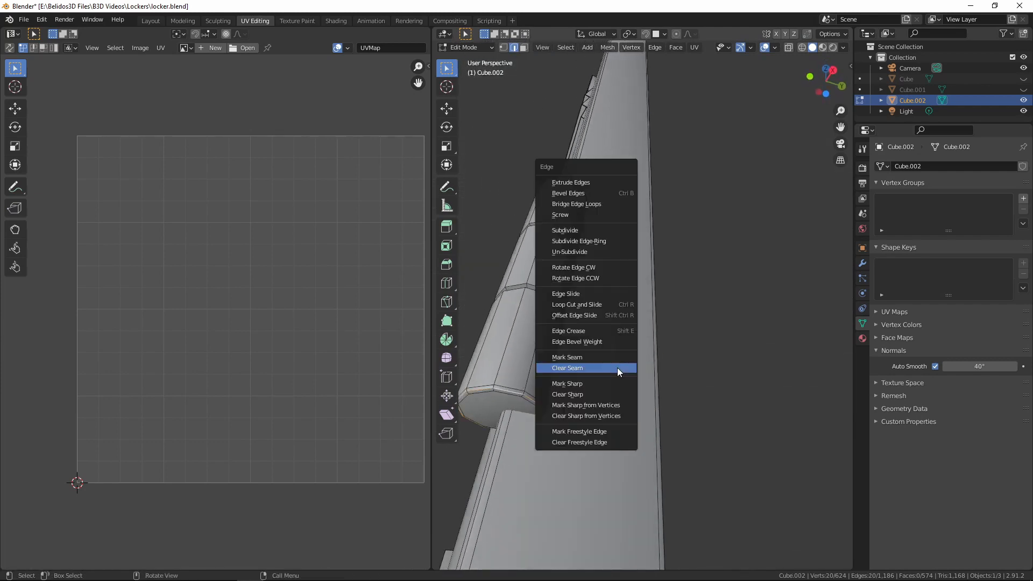
left_click(607, 358)
Display the mesh in wireframe, mark a lengthwise line of edges down the hinge as a seam, and return to solid shading
mouse_move(600, 361)
middle_mouse_down()
mouse_move(527, 427)
mouse_move(510, 425)
mouse_move(551, 457)
middle_mouse_up()
key("shift+z")
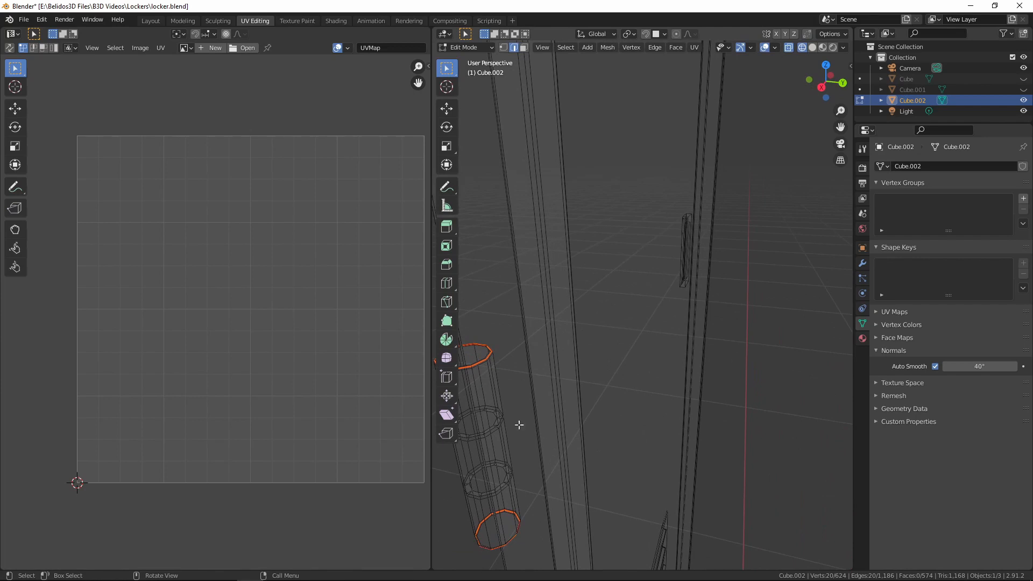
key("ctrl+e")
left_click(549, 380)
key("Tab")
key("shift+z")
key("Tab")
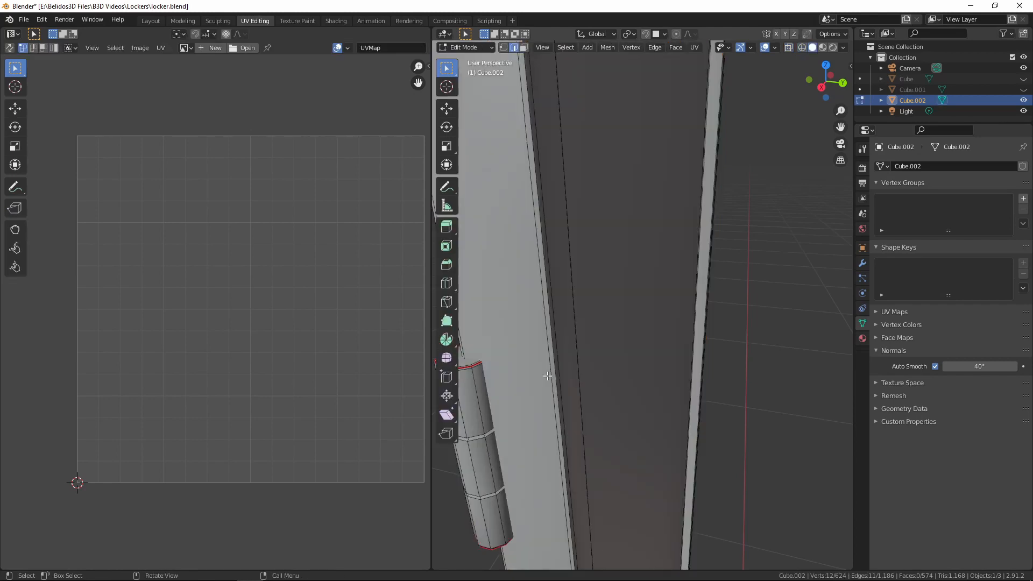
Select the whole linked hinge and unwrap it along its seams
scroll(592, 389, "up", 5)
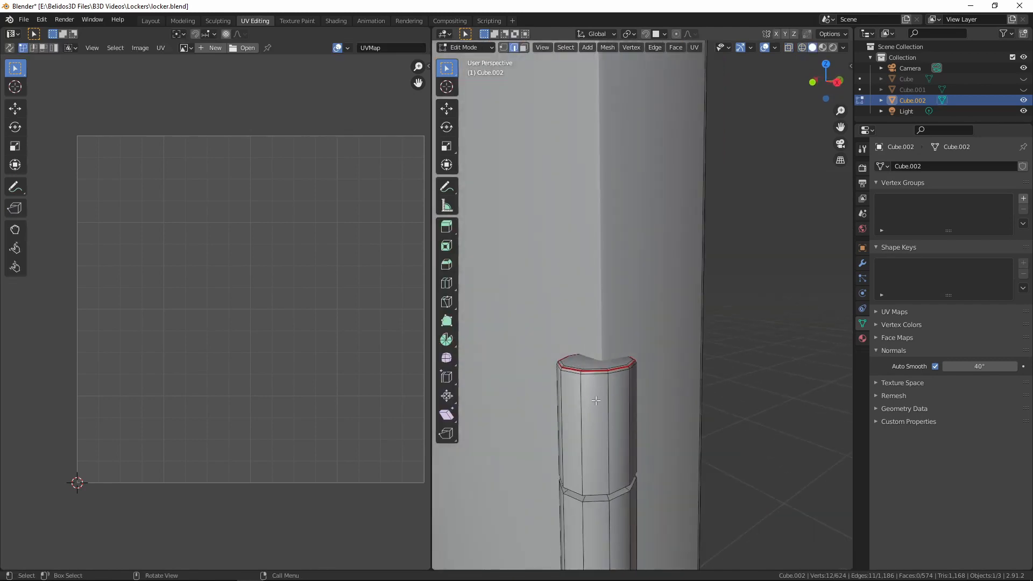
key("l")
scroll(599, 385, "down", 3)
key("u")
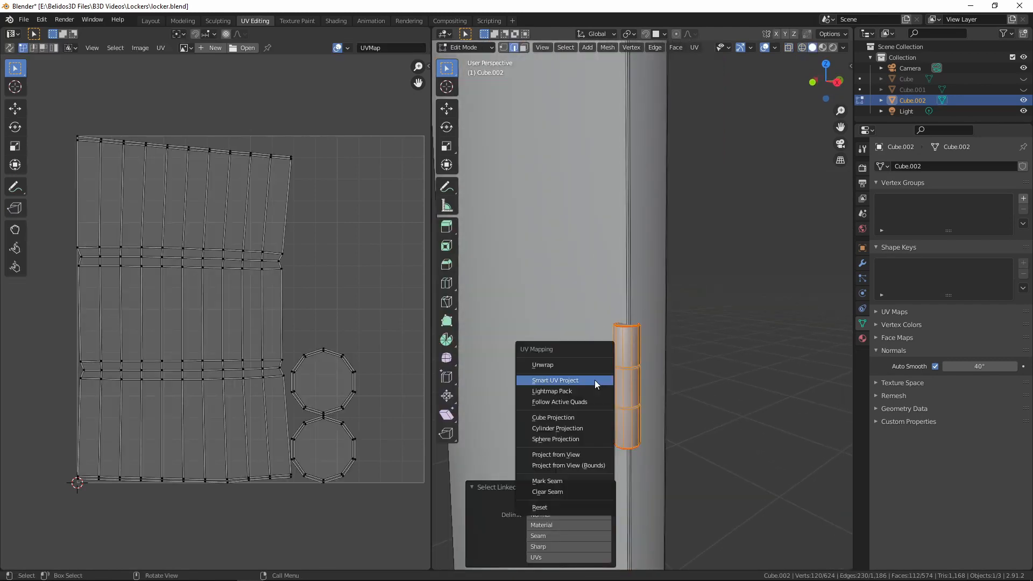
left_click(567, 366)
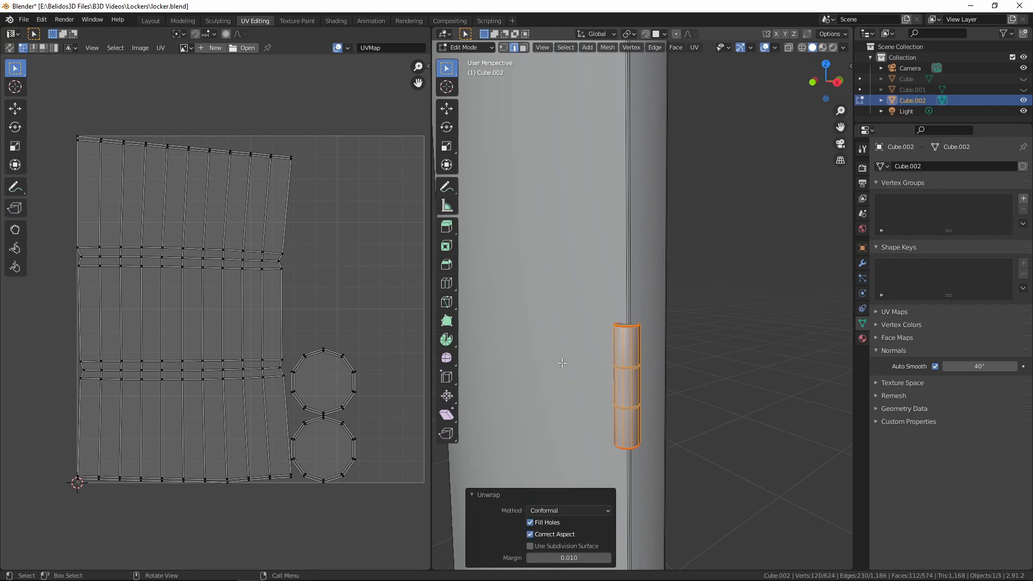
scroll(305, 297, "down", 4)
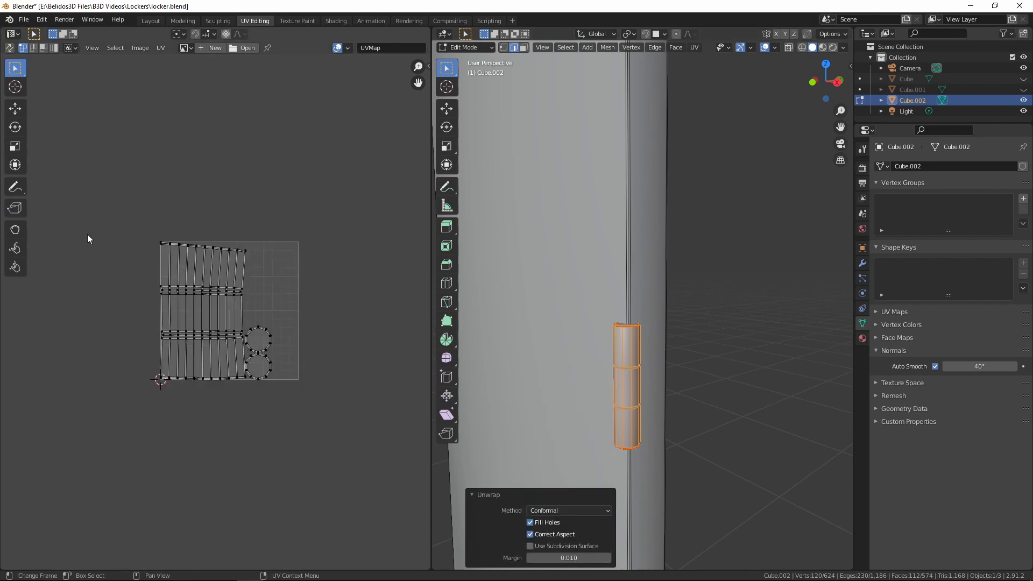
scroll(245, 324, "up", 4)
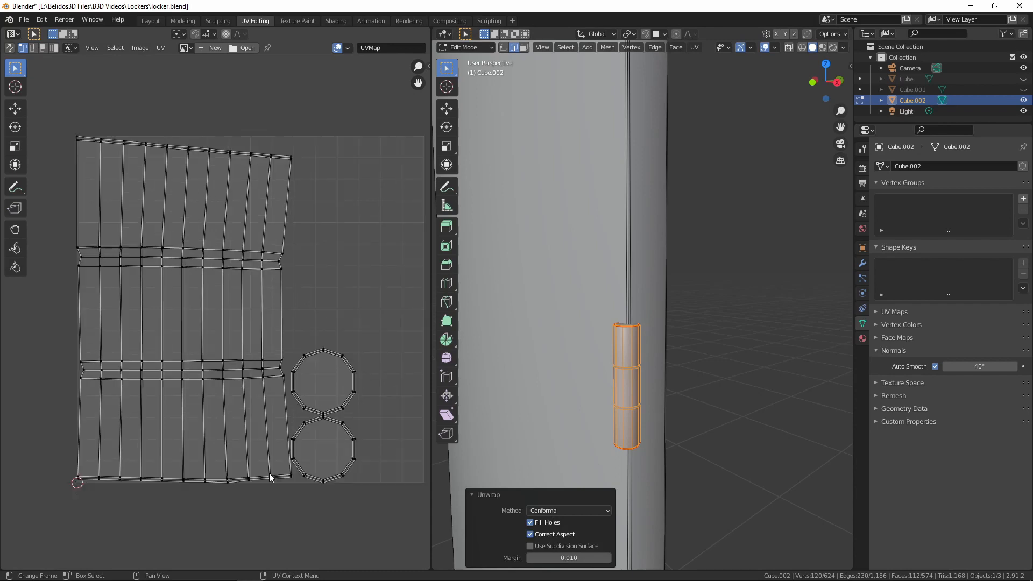
Duplicate the hinge in front view and move the copy up about 0.35 m along Z, beside the upper vent
scroll(705, 350, "down", 2)
key("KP_1")
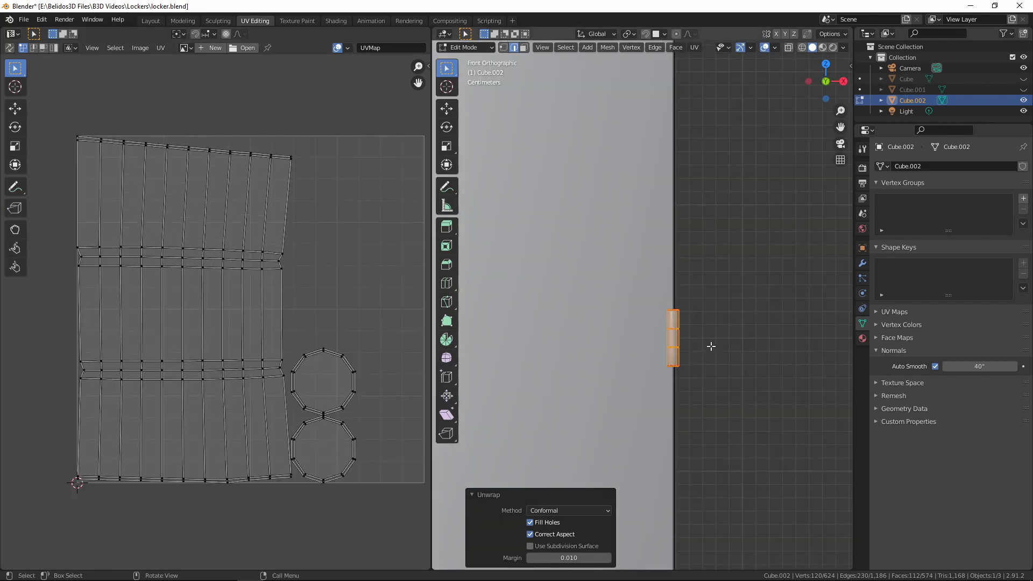
scroll(713, 350, "down", 4)
key("shift+d")
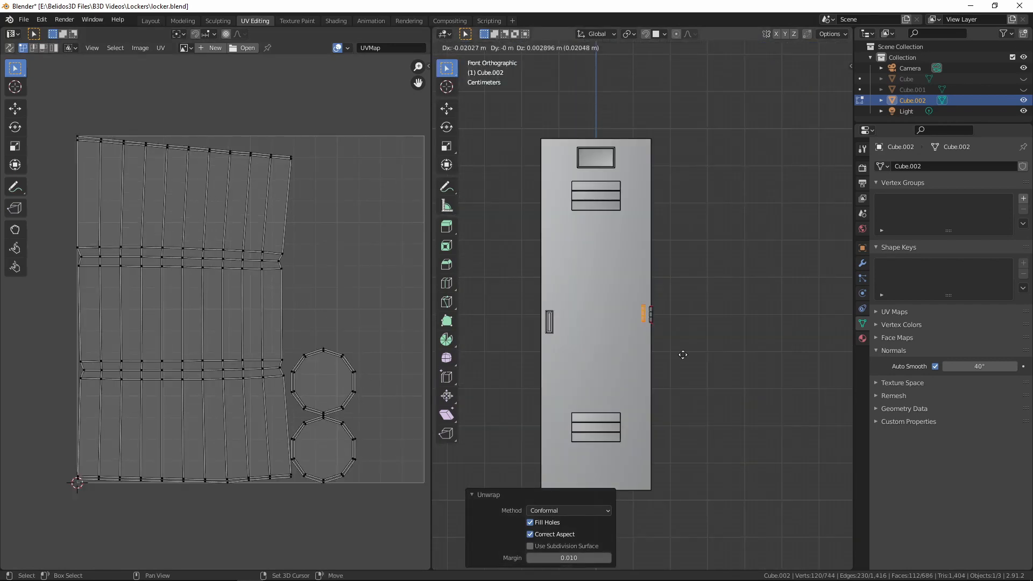
key("Escape")
key("g")
key("z")
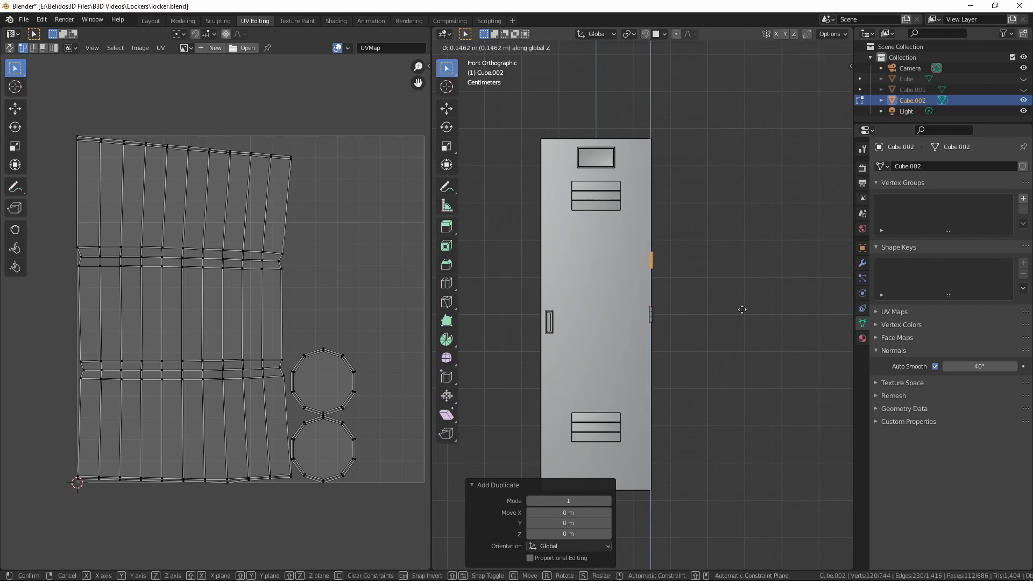
key("Escape")
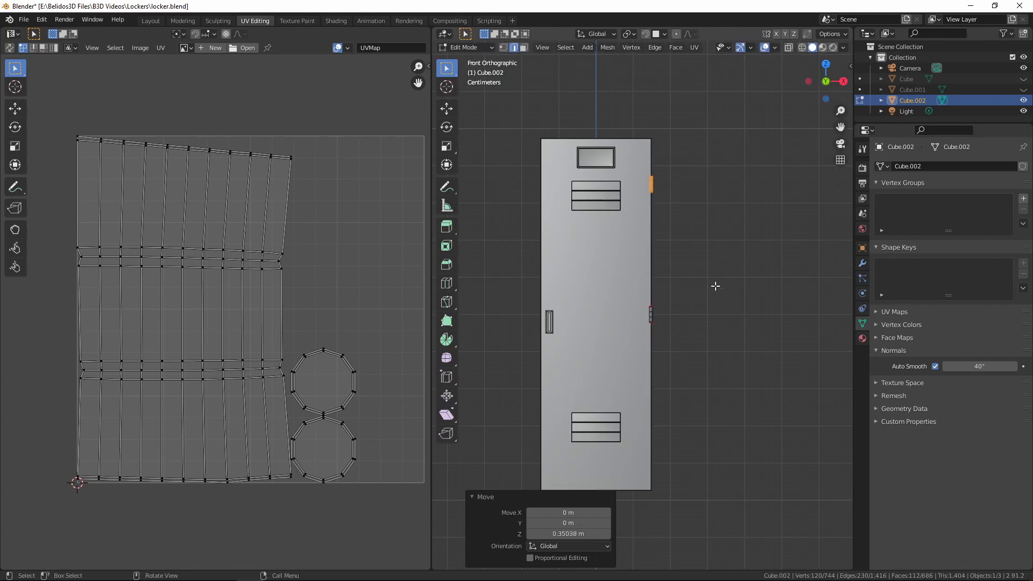
Duplicate the upper hinge and move the copy down about 0.7 m along Z, beside the lower vent
key("shift+d")
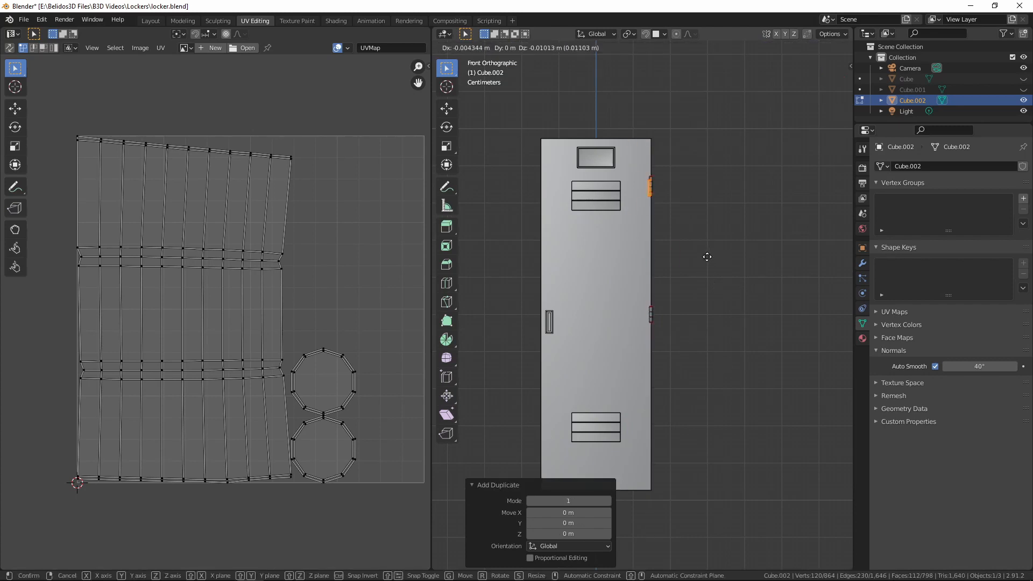
key("z")
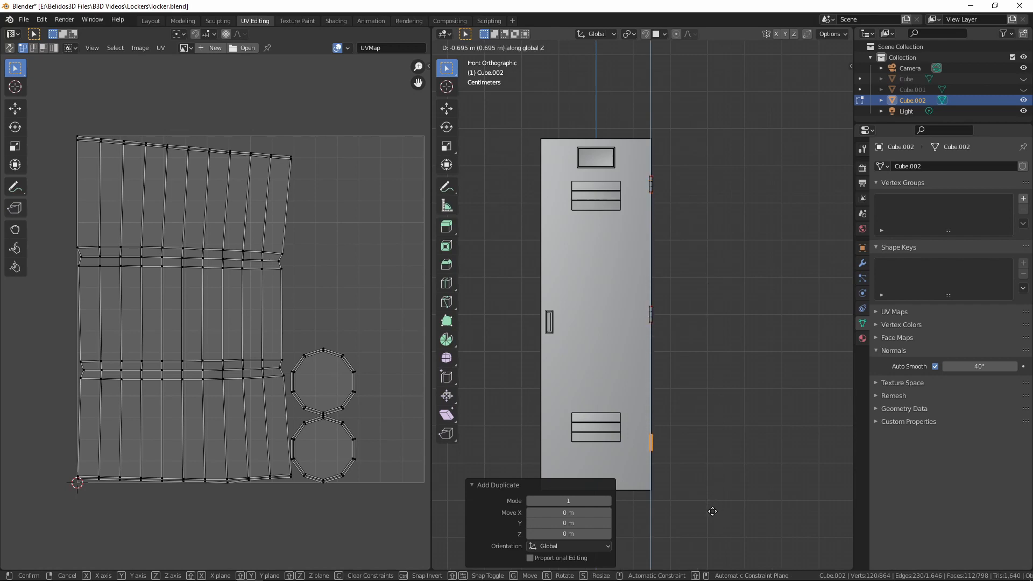
left_click(712, 513)
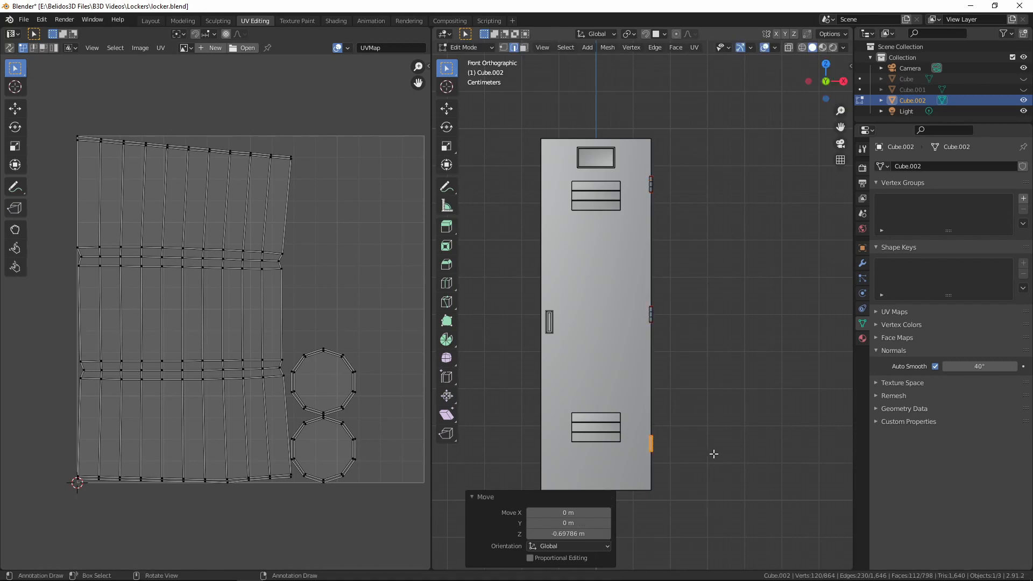
mouse_move(763, 394)
middle_mouse_down()
mouse_move(761, 411)
mouse_move(779, 392)
mouse_move(763, 399)
mouse_move(769, 407)
middle_mouse_up()
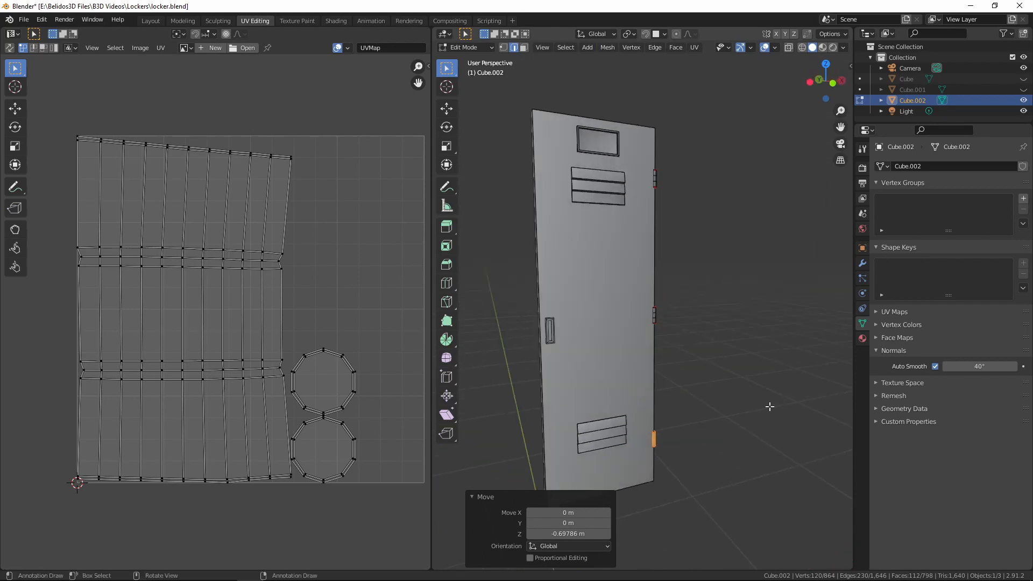
scroll(769, 406, "up", 3)
key("Tab")
key("Tab")
Select all three linked hinges and the recessed plate on the door's opening side, and hide them
middle_click_drag(641, 369, 703, 366)
scroll(595, 350, "down", 4)
key("l")
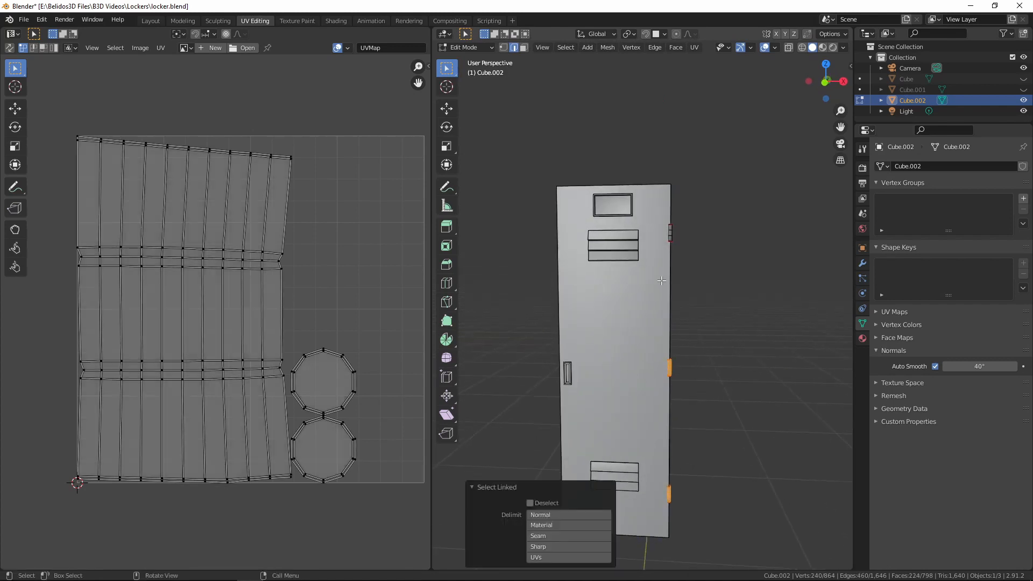
key("l")
key("l")
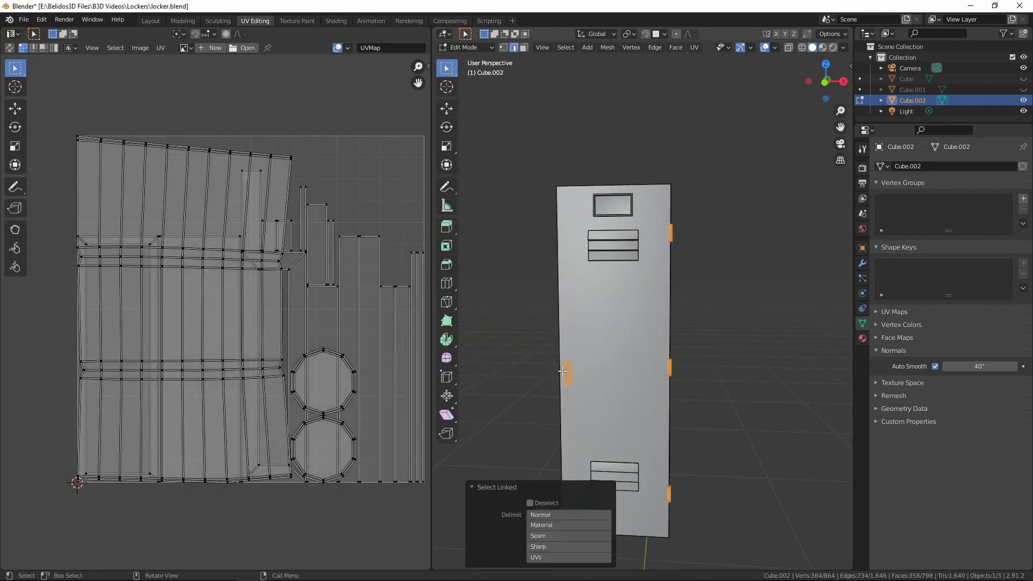
key("h")
middle_click_drag(610, 400, 644, 398)
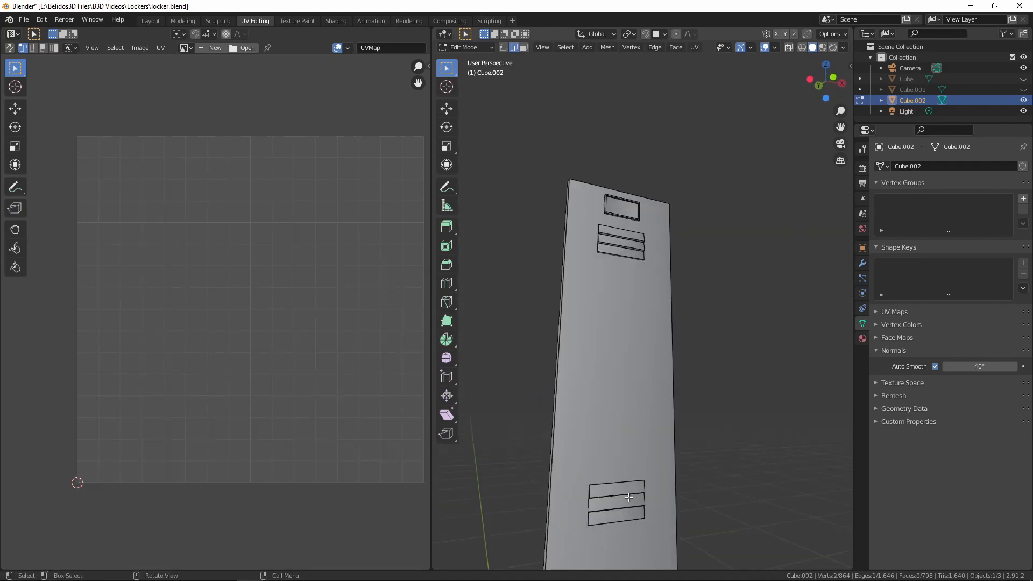
key("l")
key("l")
key("l")
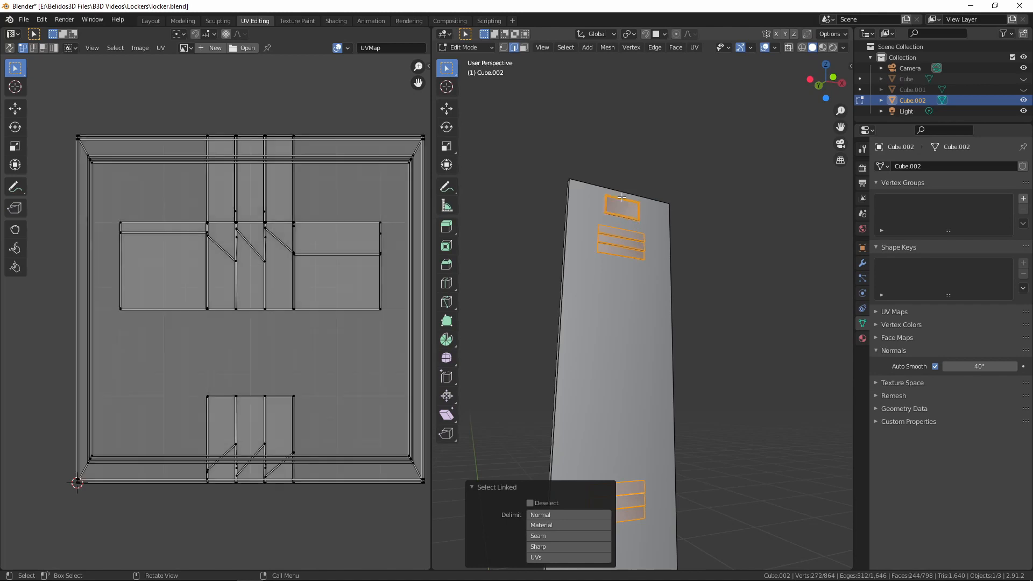
Select only the inner panel face of the label frame above the upper vent, unwrap it, and hide it
scroll(699, 279, "up", 3)
middle_click_drag(710, 302, 625, 354, "shift")
key("3")
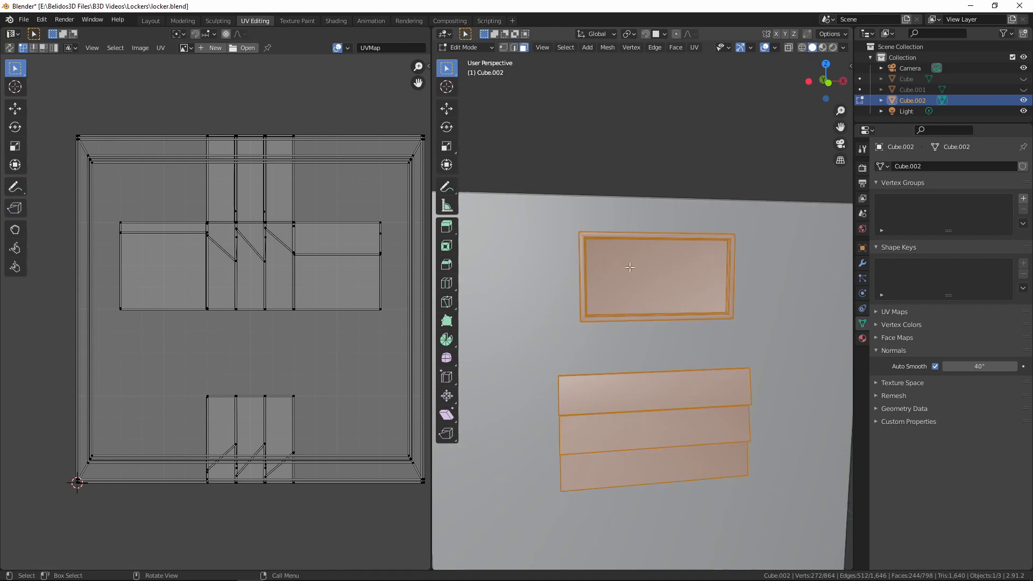
left_click(630, 268)
middle_click_drag(669, 386, 622, 286)
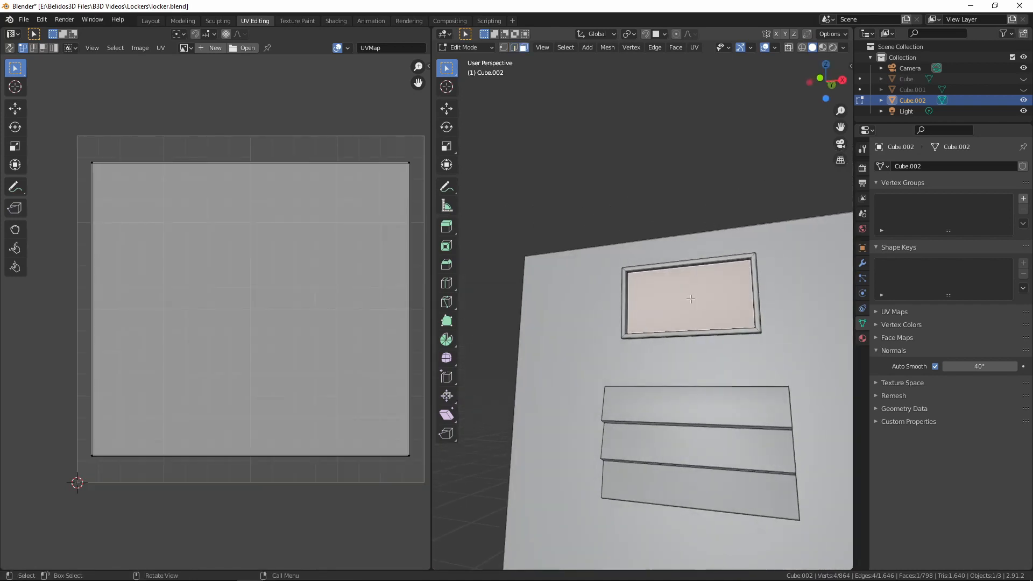
key("u")
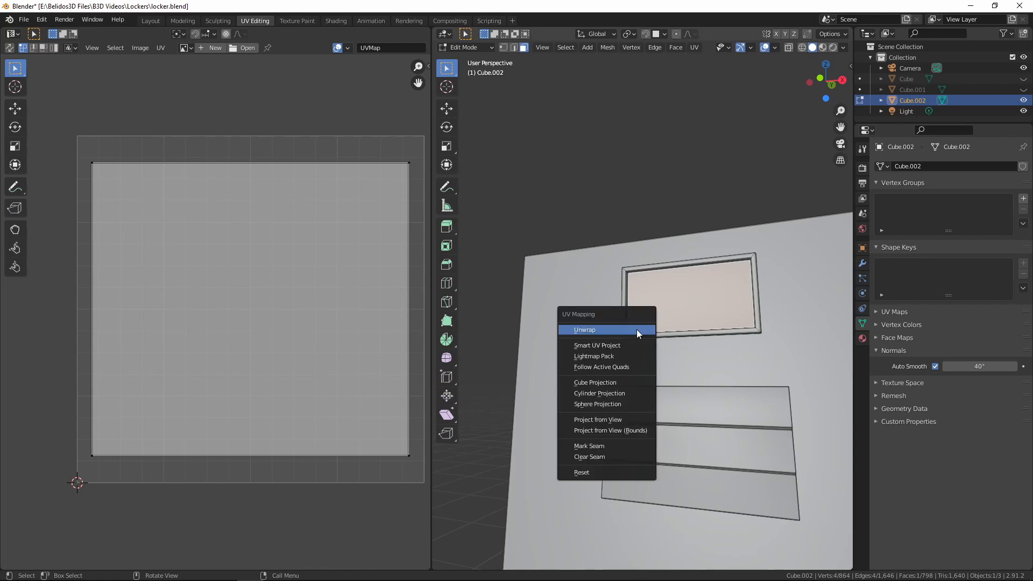
left_click(635, 329)
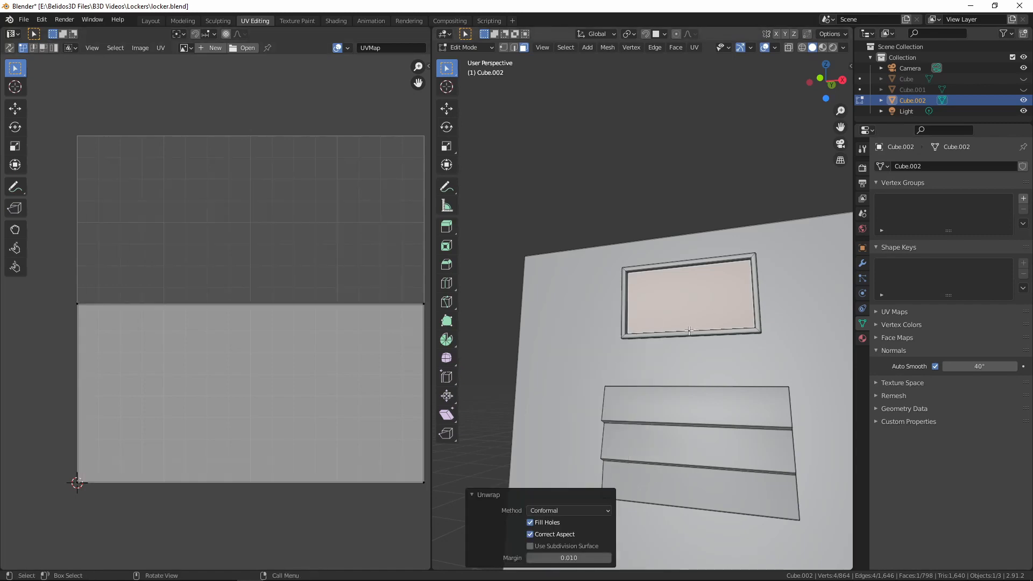
key("h")
Select the linked geometry of the label frame, the upper vent and the lower vent on the door's front
scroll(684, 330, "down", 3)
mouse_move(681, 331)
middle_mouse_down()
mouse_move(655, 372)
mouse_move(679, 329)
middle_mouse_up()
key("l")
key("l")
scroll(670, 366, "down", 6)
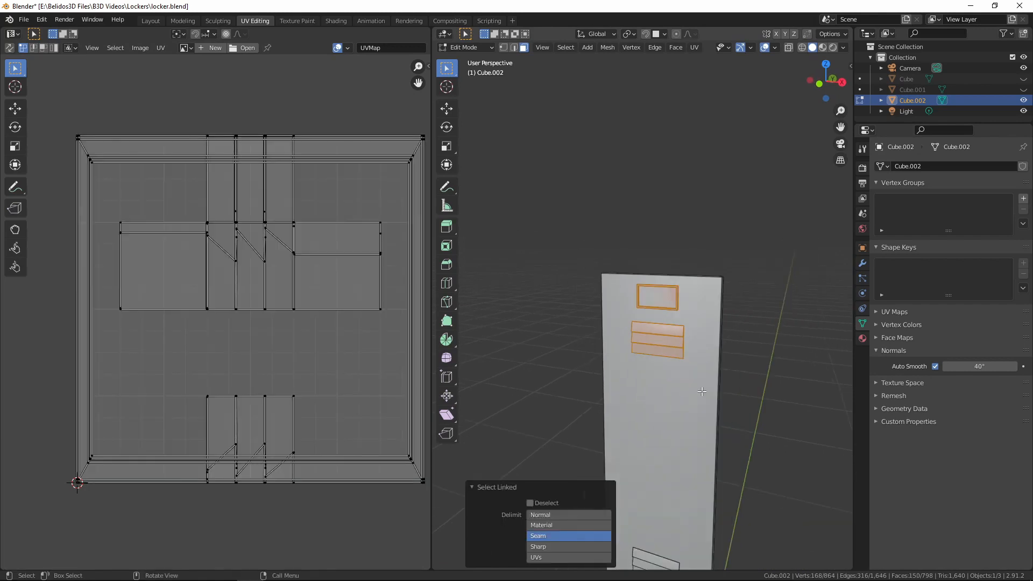
key("l")
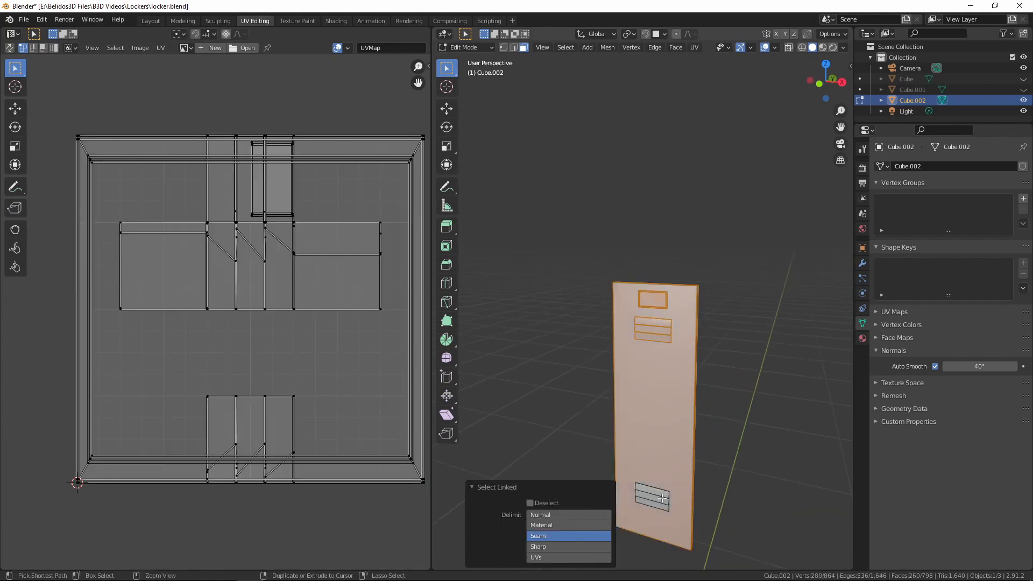
key("ctrl+z")
key("l")
Smart UV project the label frame and both vents with a 66° angle limit and 0.010 island margin
scroll(666, 453, "up", 2)
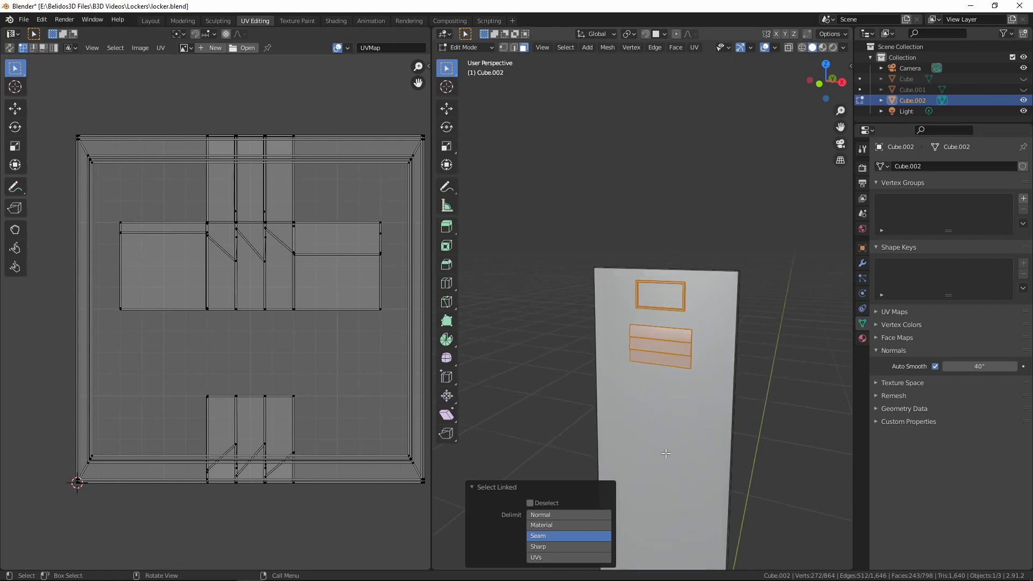
scroll(670, 371, "up", 2)
key("u")
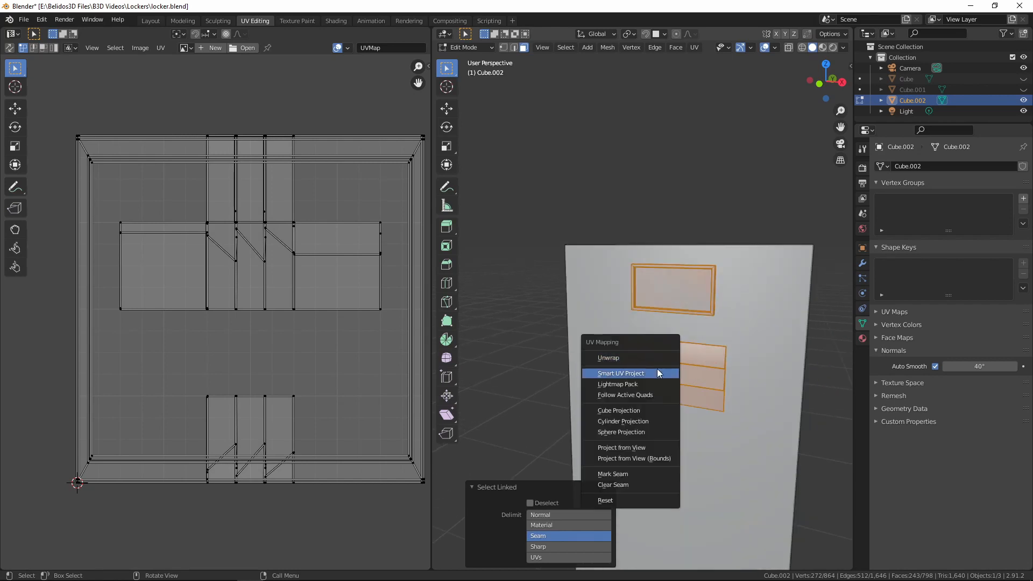
left_click(655, 371)
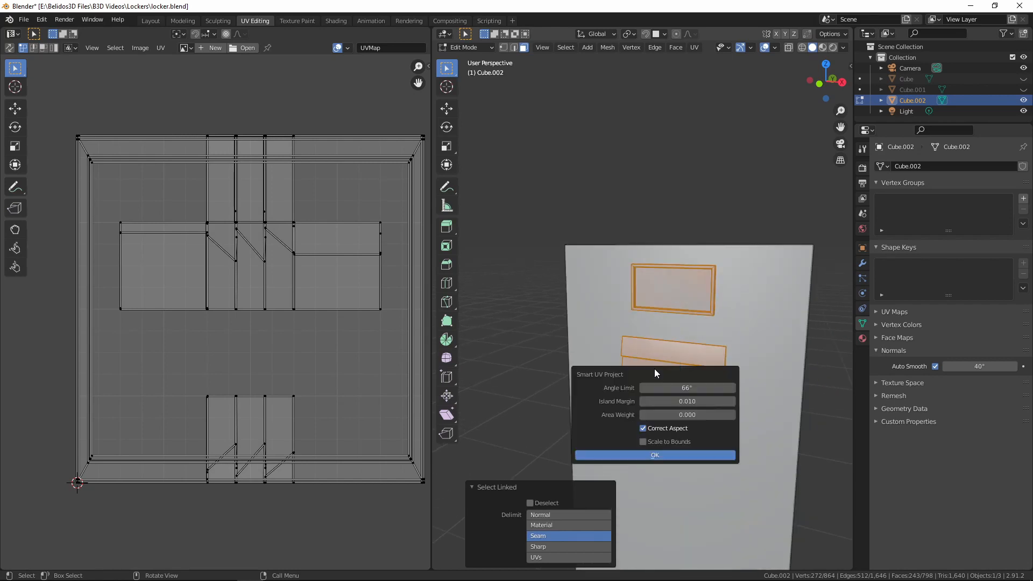
left_click(638, 457)
scroll(266, 312, "up", 4)
scroll(266, 311, "down", 5)
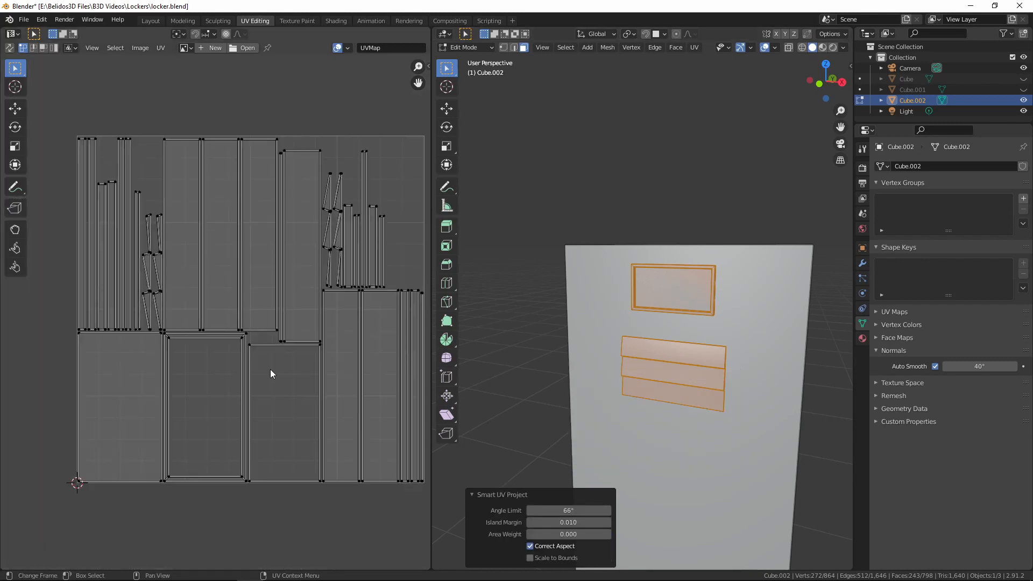
scroll(222, 349, "down", 2)
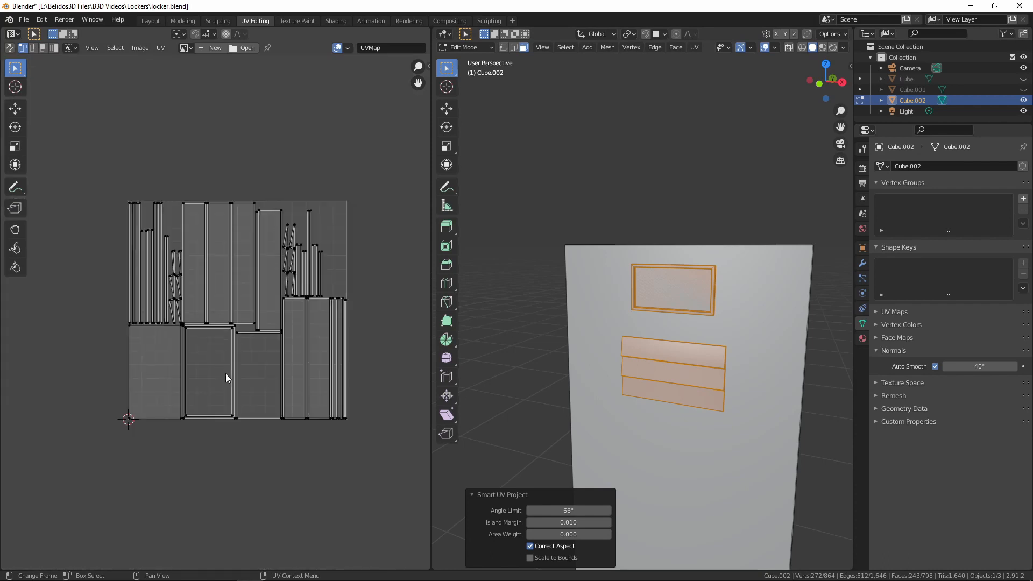
middle_click_drag(225, 373, 236, 419)
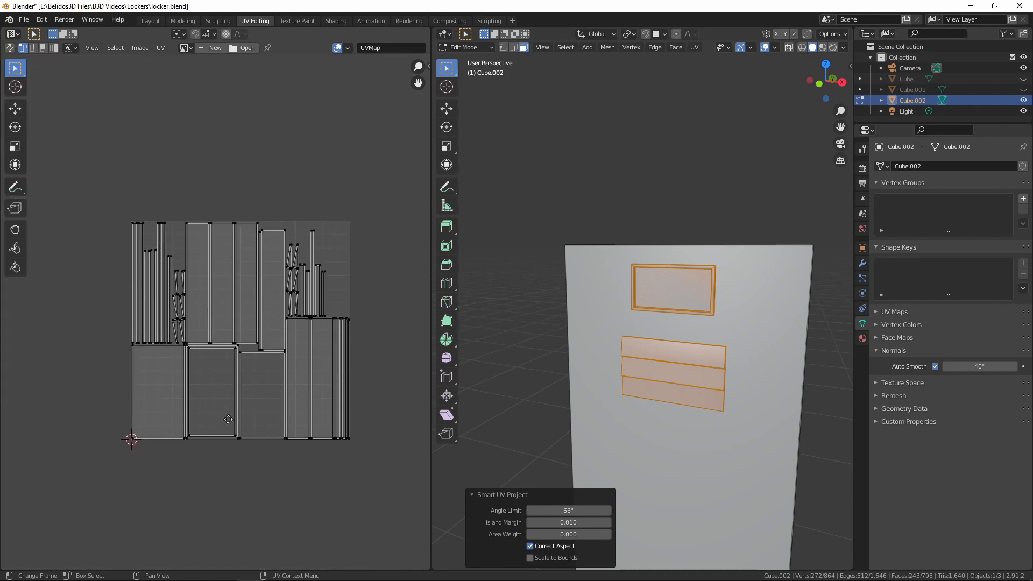
Hide the selected label frame and both vents, leaving the bare door panel
middle_click_drag(693, 369, 754, 387)
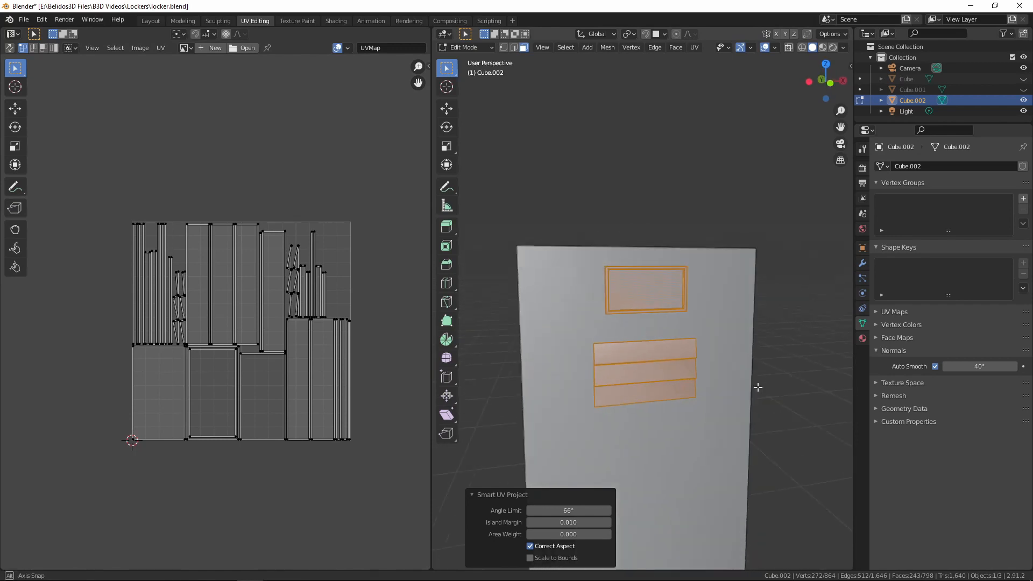
scroll(745, 391, "down", 1)
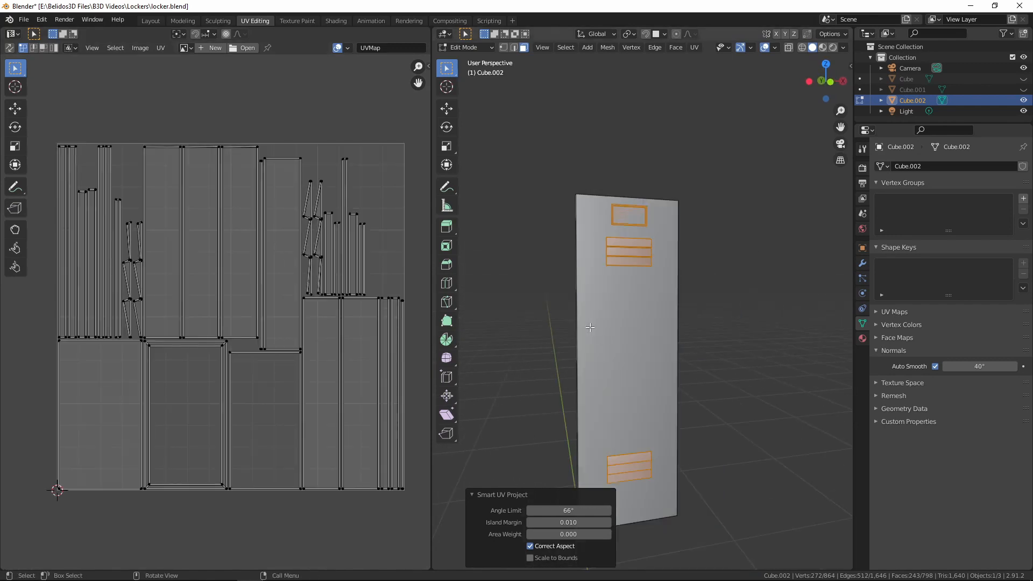
middle_click_drag(662, 344, 684, 345)
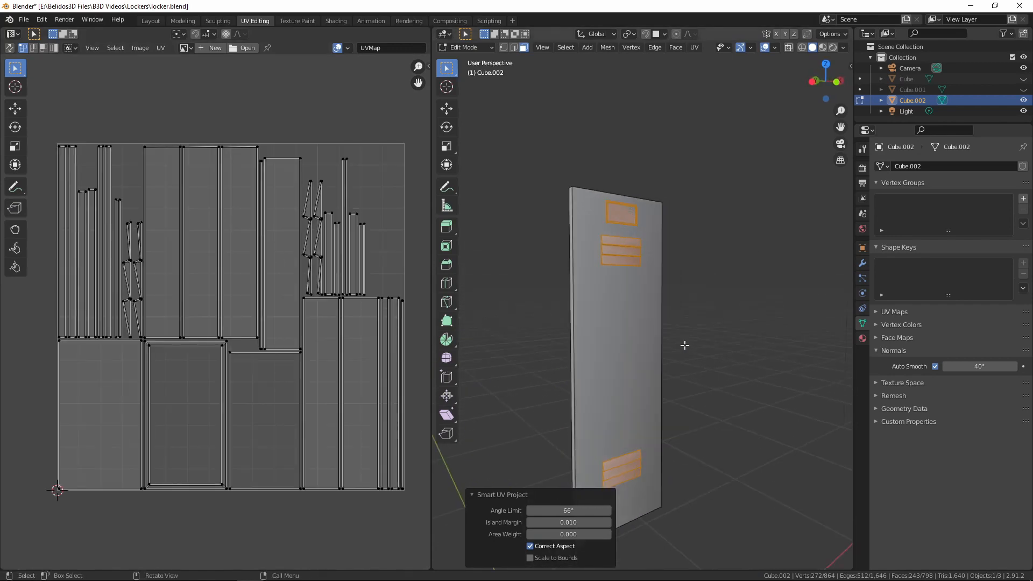
key("h")
In edge mode, select the edges along the upper inner lip of the recess on the door's back
middle_click_drag(616, 360, 661, 374)
scroll(662, 374, "up", 5)
middle_click_drag(728, 298, 696, 396, "shift")
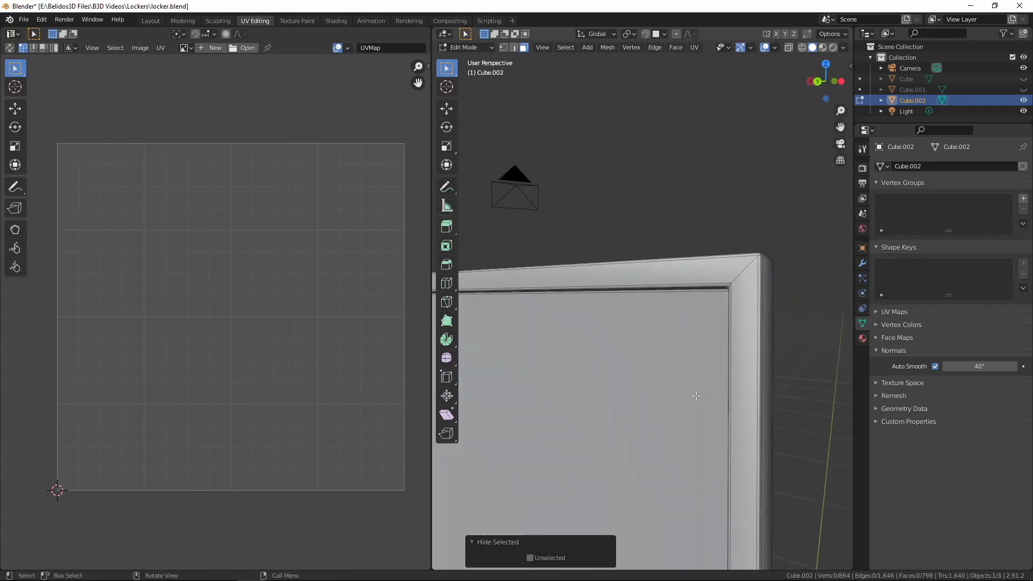
key("2")
scroll(705, 395, "up", 7)
scroll(706, 395, "down", 1)
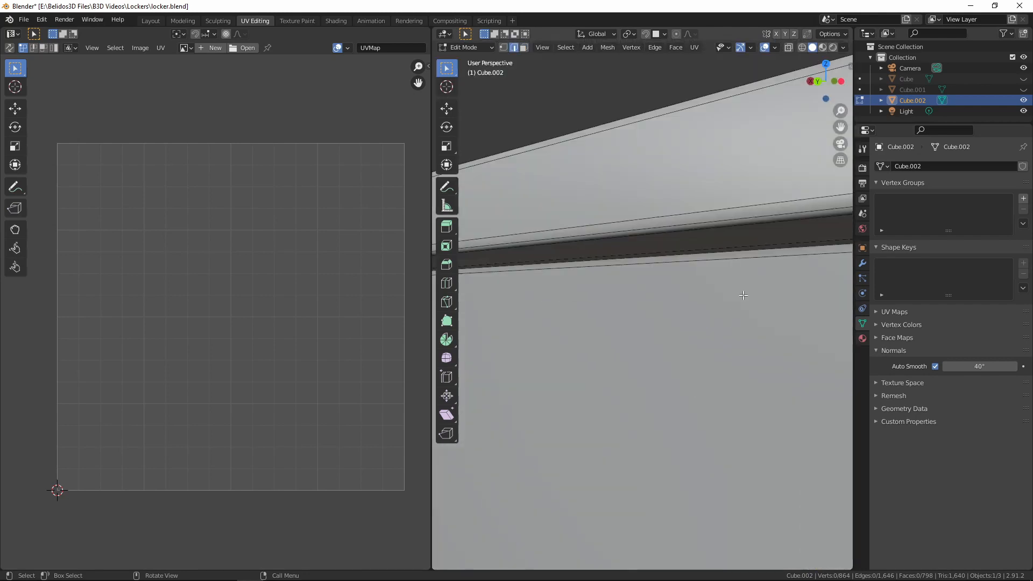
left_click(729, 219, "alt")
scroll(730, 247, "down", 7)
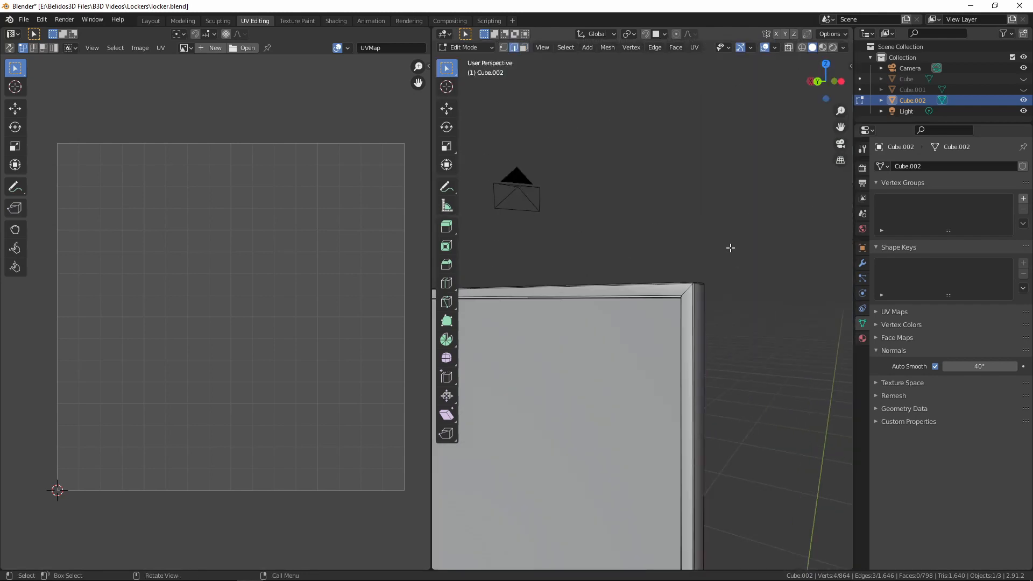
Add the vertical edges along one side of the back recess's inner lip to the selection
middle_click_drag(705, 297, 783, 289)
middle_click_drag(793, 345, 662, 313, "shift")
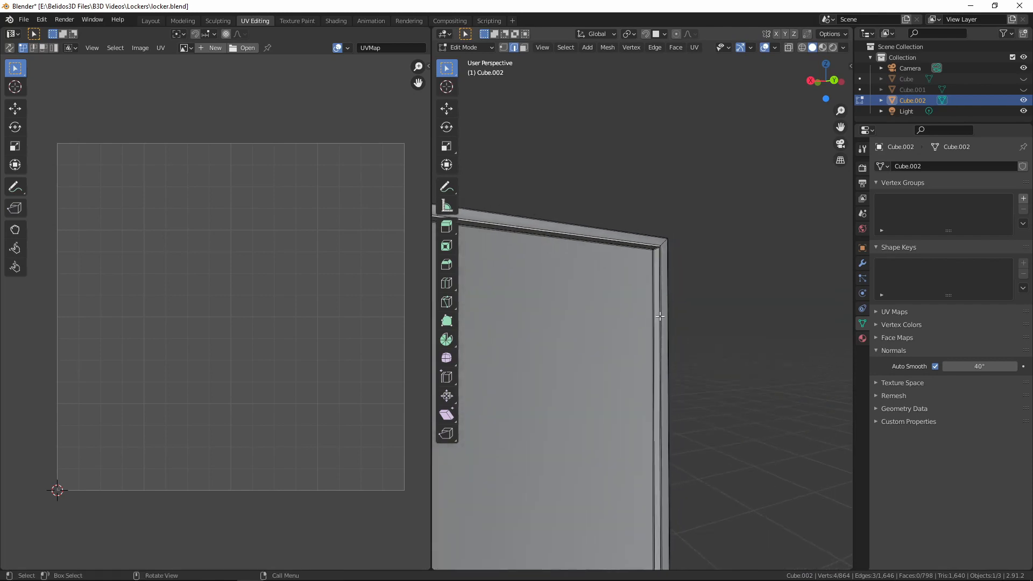
scroll(672, 329, "up", 4)
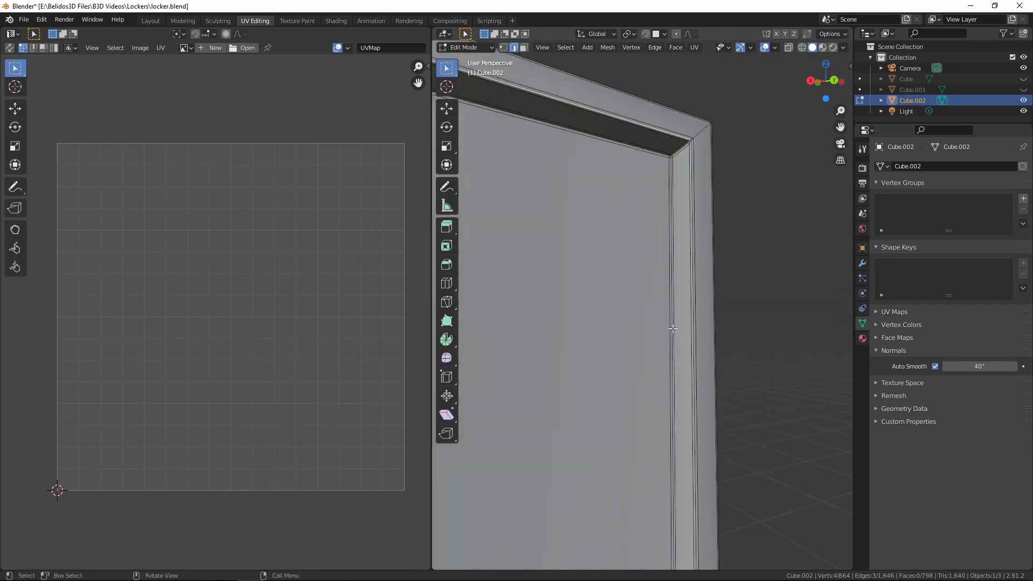
left_click(690, 153, "alt+shift")
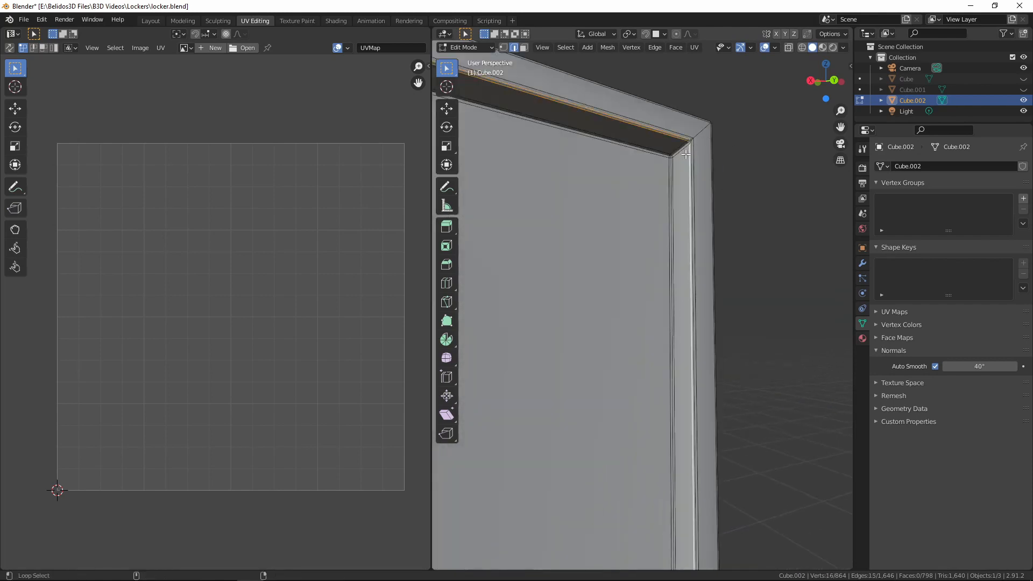
key("ctrl+z")
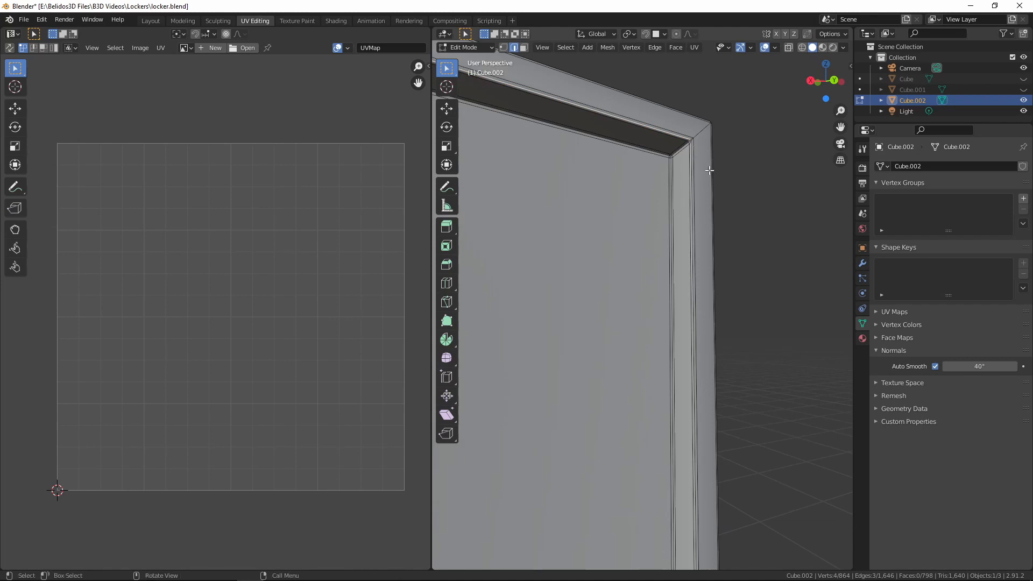
middle_click_drag(712, 163, 696, 415)
left_click(693, 245, "alt+shift")
scroll(692, 245, "down", 4)
scroll(657, 531, "up", 3)
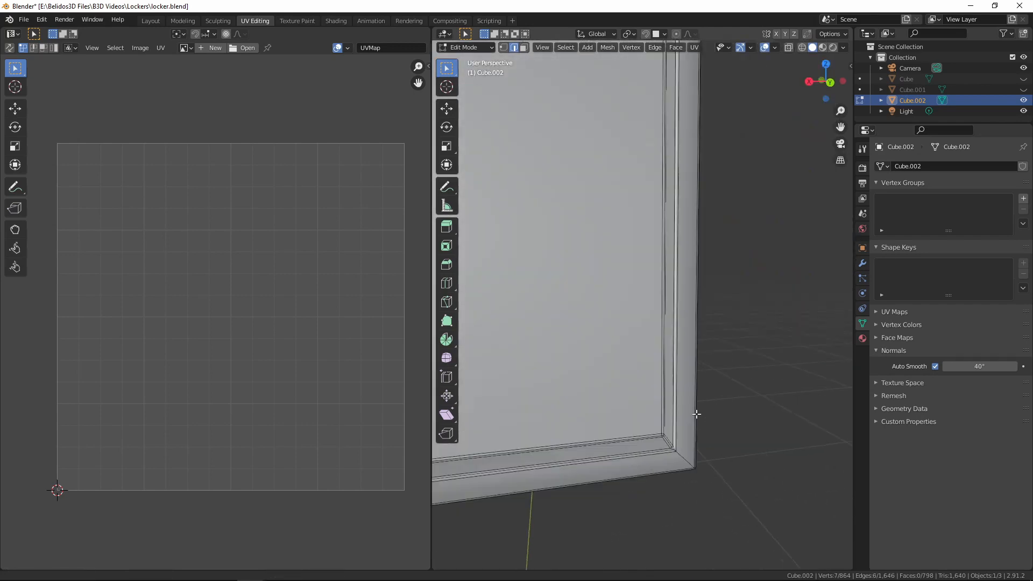
Add the lower and remaining side edges of the recess lip and mark the whole lip loop as a seam
left_click(665, 455, "alt+shift")
middle_click_drag(665, 455, 678, 409)
scroll(636, 441, "up", 4)
left_click(588, 398, "alt+shift")
scroll(588, 399, "down", 4)
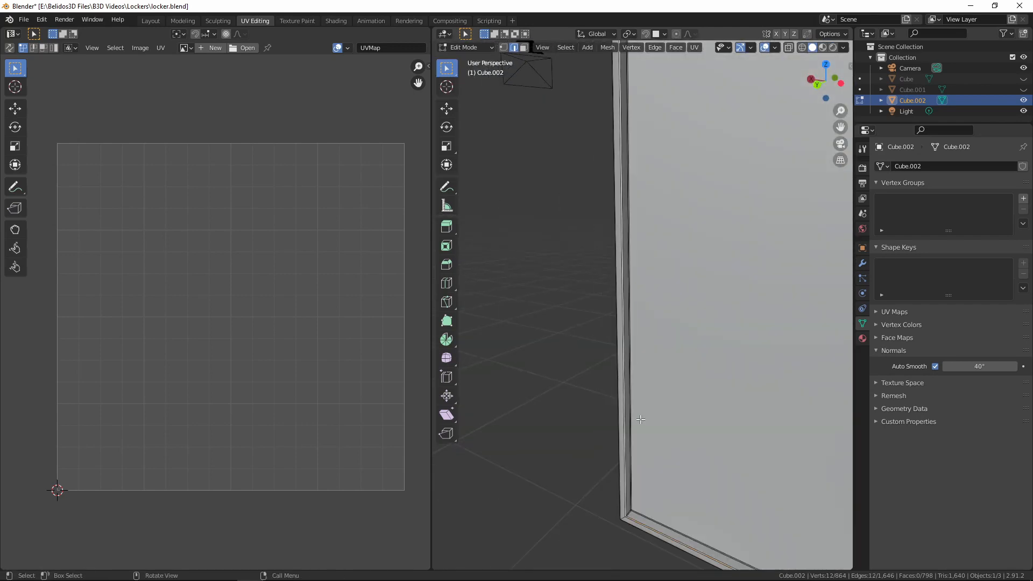
middle_click_drag(597, 377, 557, 168, "shift")
key("ctrl+e")
left_click(579, 213)
Connect the vertices across the bevel at the first upper recess corner and mark the corner's diagonal edges as a seam
scroll(557, 168, "up", 8)
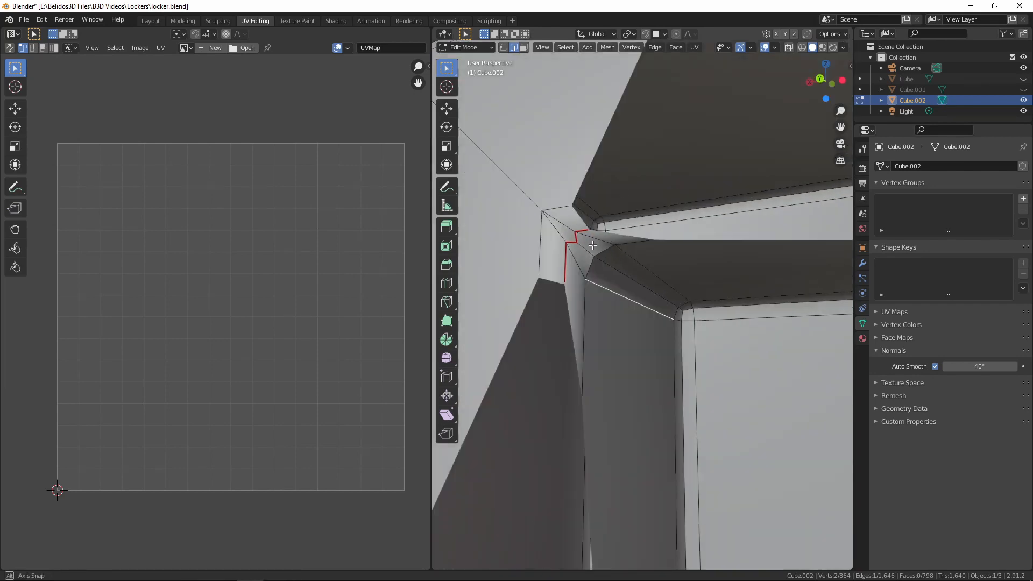
key("1")
left_click(544, 211)
left_click(581, 244, "shift")
key("j")
key("2")
left_click(616, 270, "alt")
scroll(615, 270, "down", 8)
key("ctrl+e")
left_click(595, 217)
Connect the vertices across the bevel at the other upper recess corner, joining the lip seam to the frame's diagonal edge
middle_click_drag(606, 258, 710, 258)
key("1")
left_click(558, 217, "shift")
key("j")
middle_click_drag(710, 258, 711, 205, "shift")
scroll(648, 325, "up", 5)
left_click(643, 303)
key("j")
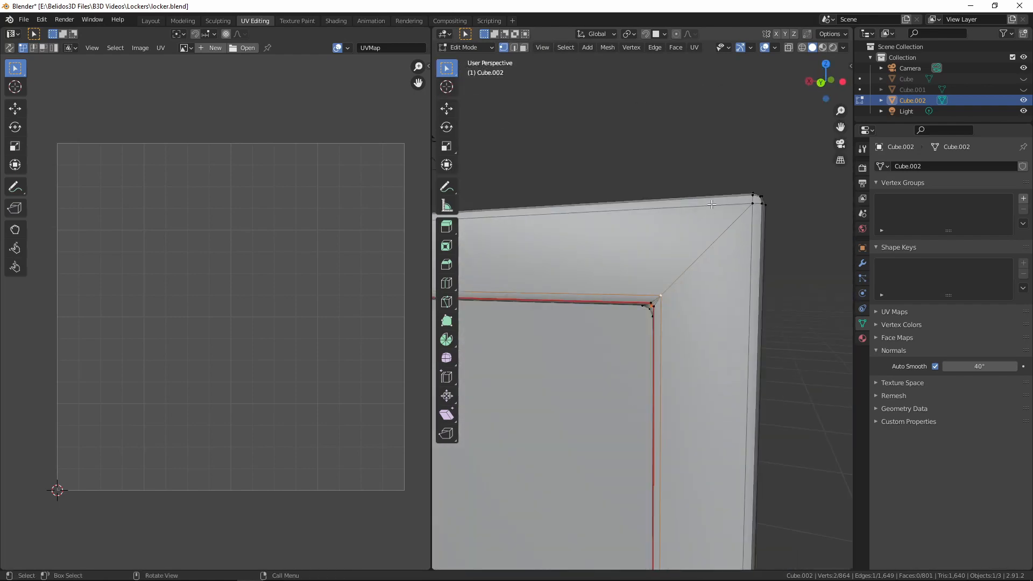
Mark that upper corner's diagonal edges as a seam from the recess lip out to the door's outer corner
key("2")
left_click(699, 261, "alt+shift")
middle_click_drag(700, 260, 635, 269)
left_click(729, 235, "alt+shift")
key("ctrl+e")
left_click(730, 231)
middle_click_drag(730, 232, 853, 297)
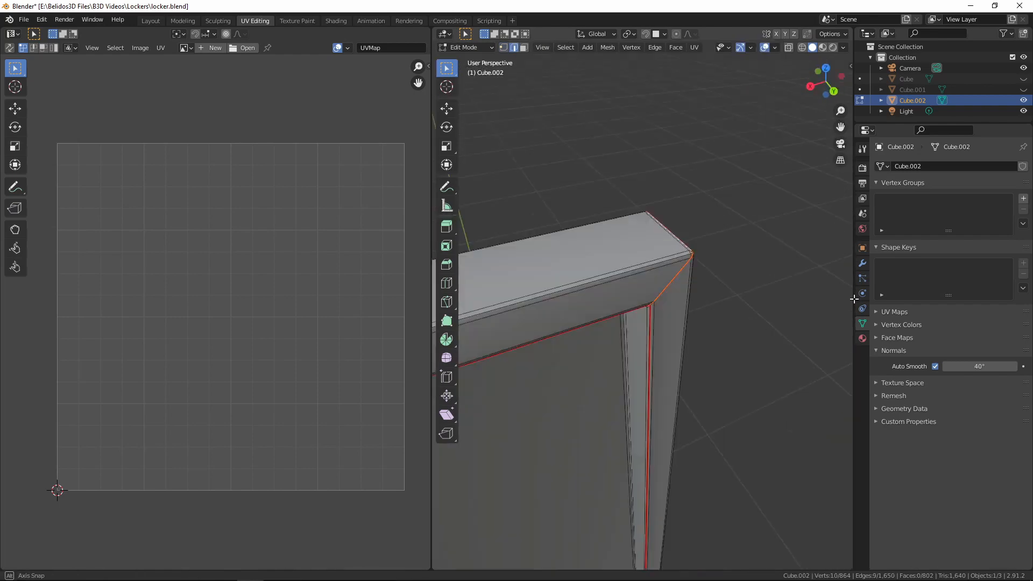
Connect the vertices across the bevel at the lower recess corner directly below and mark its diagonal edges as a seam
left_click(640, 460)
scroll(640, 460, "up", 3)
middle_click_drag(640, 460, 686, 344)
key("1")
left_click(688, 337)
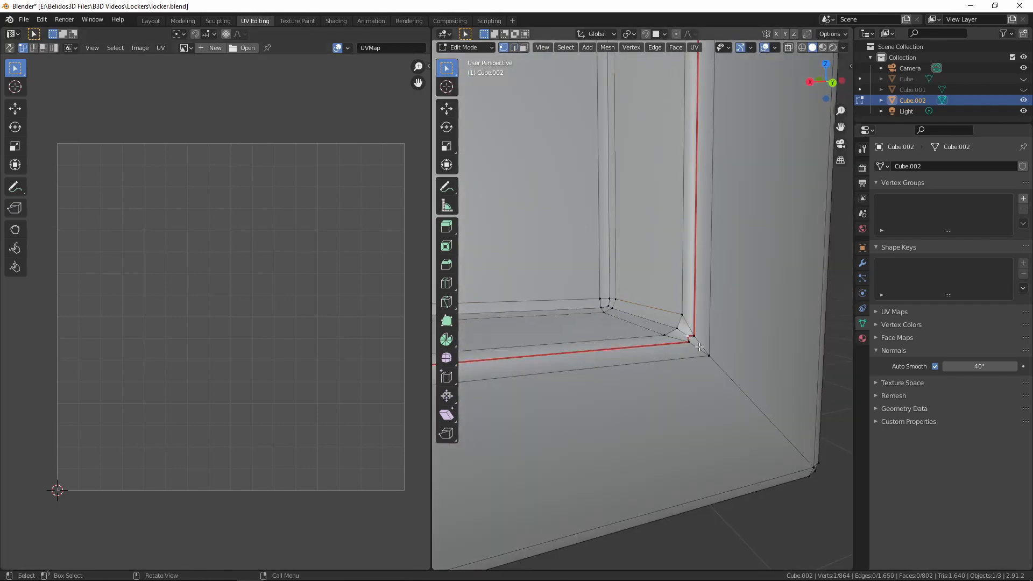
left_click(705, 354, "shift")
key("j")
key("2")
left_click(730, 378, "alt+shift")
key("ctrl+e")
left_click(731, 378)
Connect the vertices across the bevel at the last lower recess corner and mark its diagonal edges as a seam
middle_click_drag(731, 378, 726, 345)
key("1")
left_click(667, 346)
left_click(677, 353, "shift")
key("j")
left_click(699, 364, "alt")
scroll(638, 373, "down", 4)
scroll(602, 390, "up", 4)
left_click(644, 301)
left_click(627, 316, "shift")
key("j")
left_click(507, 408, "alt")
Select the whole linked door panel and unwrap it along the marked seams
scroll(507, 408, "down", 4)
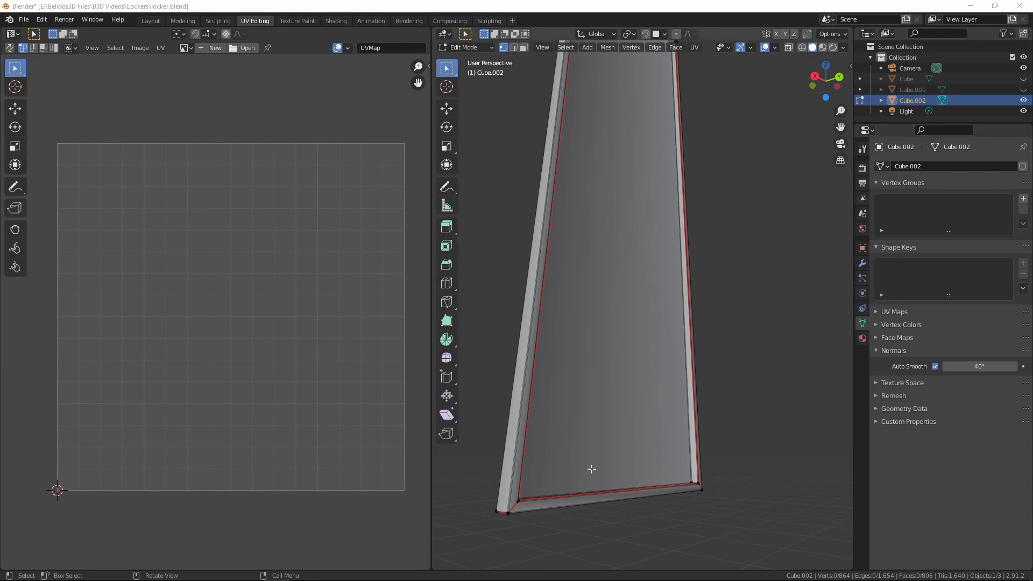
middle_click_drag(592, 469, 549, 425)
scroll(617, 400, "up", 3)
middle_click_drag(588, 493, 693, 452)
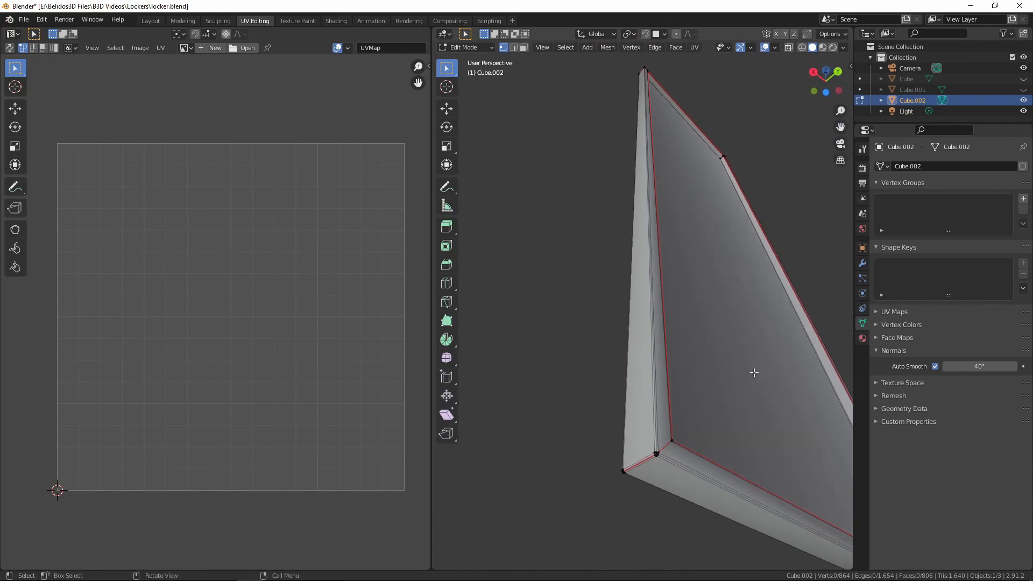
key("l")
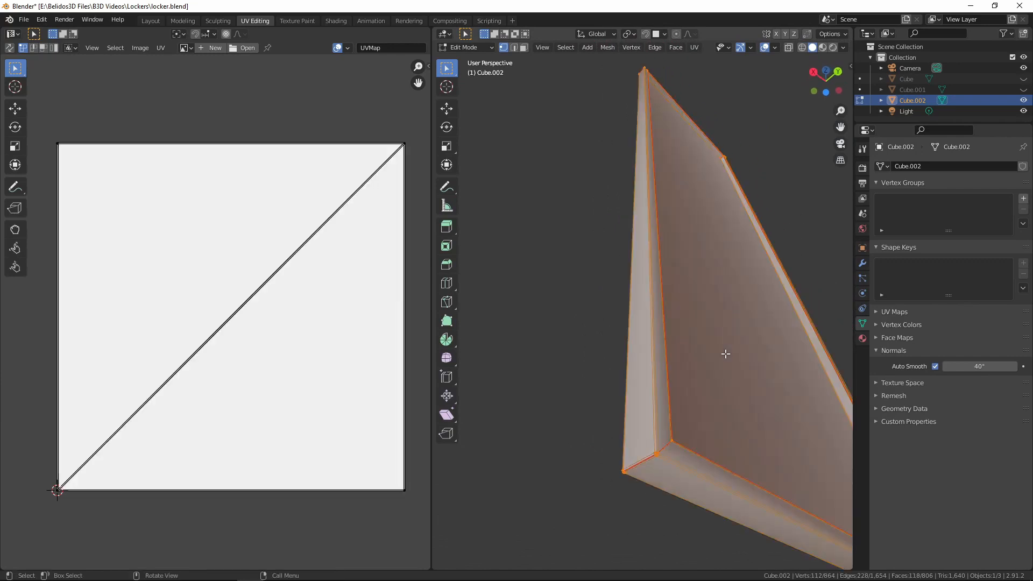
key("u")
left_click(696, 324)
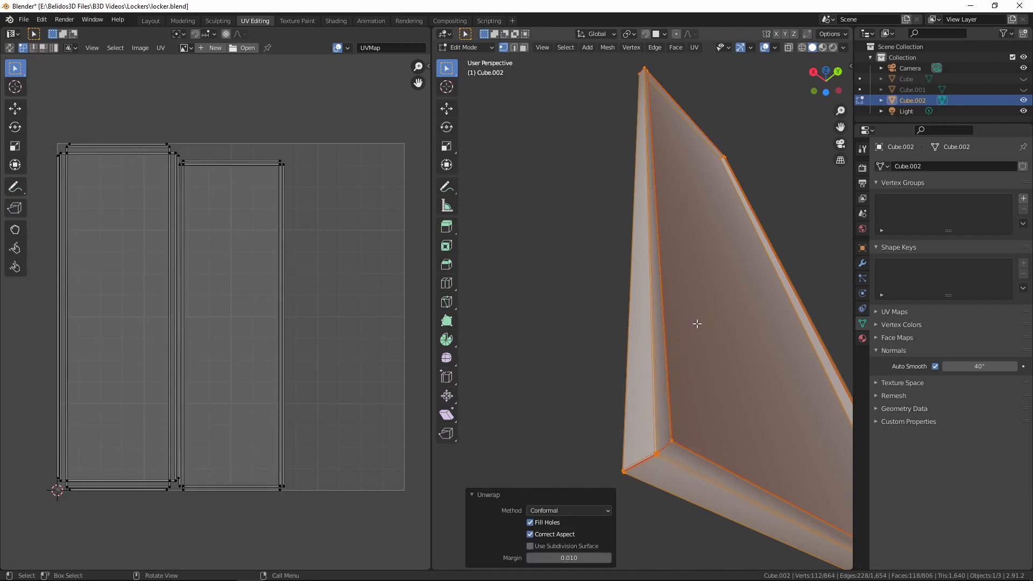
middle_click_drag(791, 322, 765, 334)
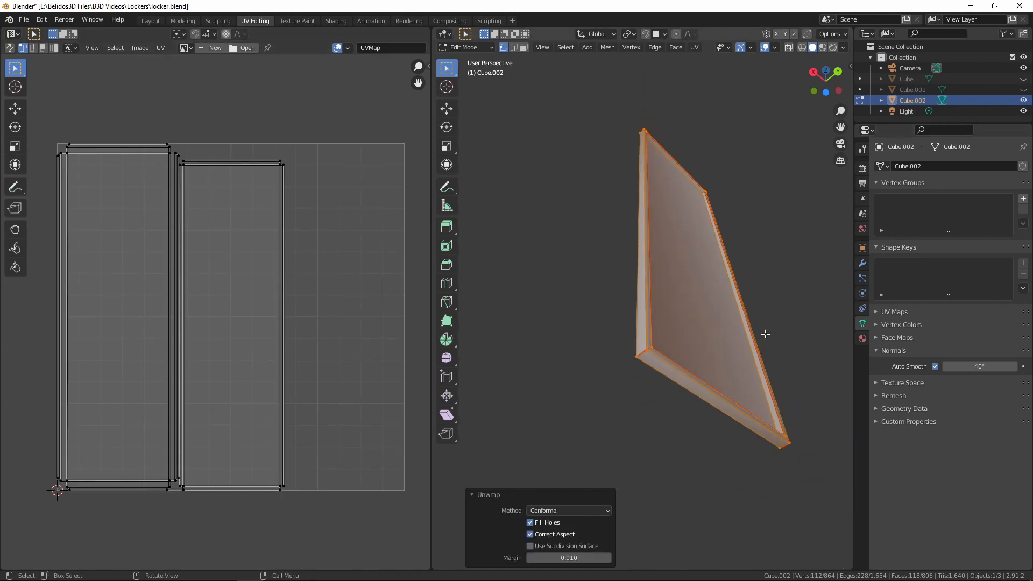
middle_click_drag(676, 246, 680, 318)
Return to object mode, unhide the locker body and shelf objects, and clear the selection
key("Tab")
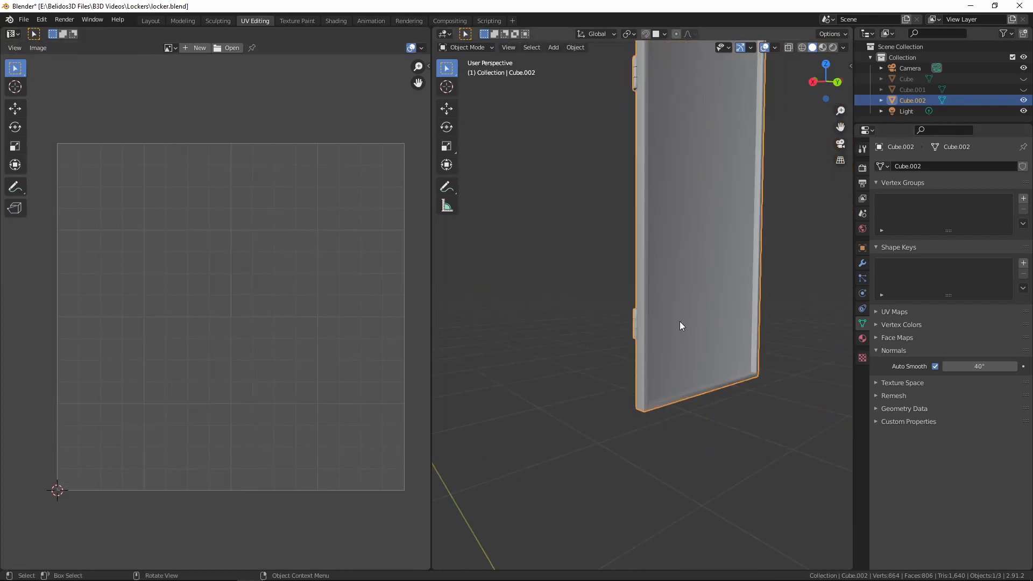
middle_click_drag(615, 302, 709, 314)
key("alt+h")
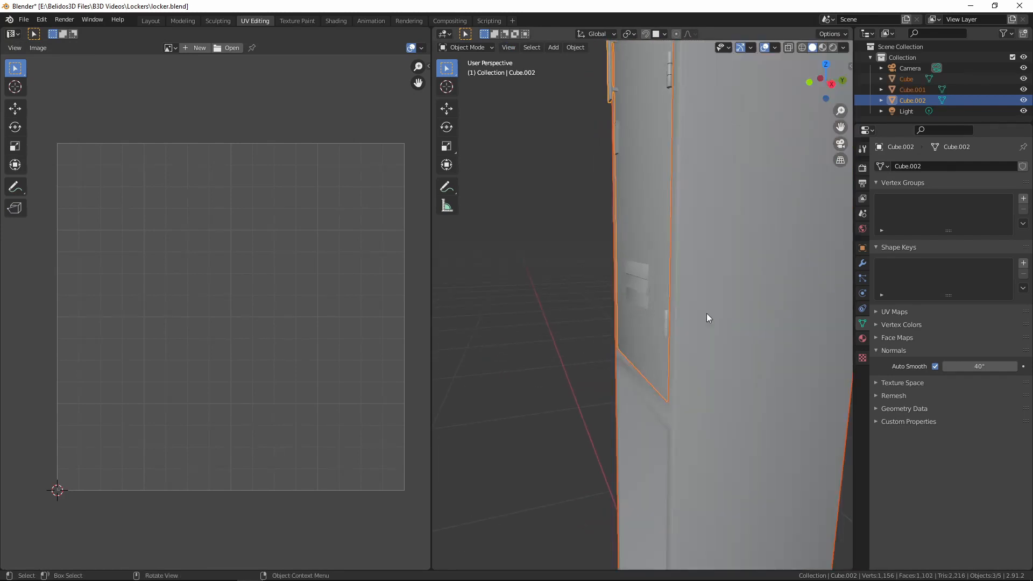
key("alt+a")
scroll(706, 313, "down", 10)
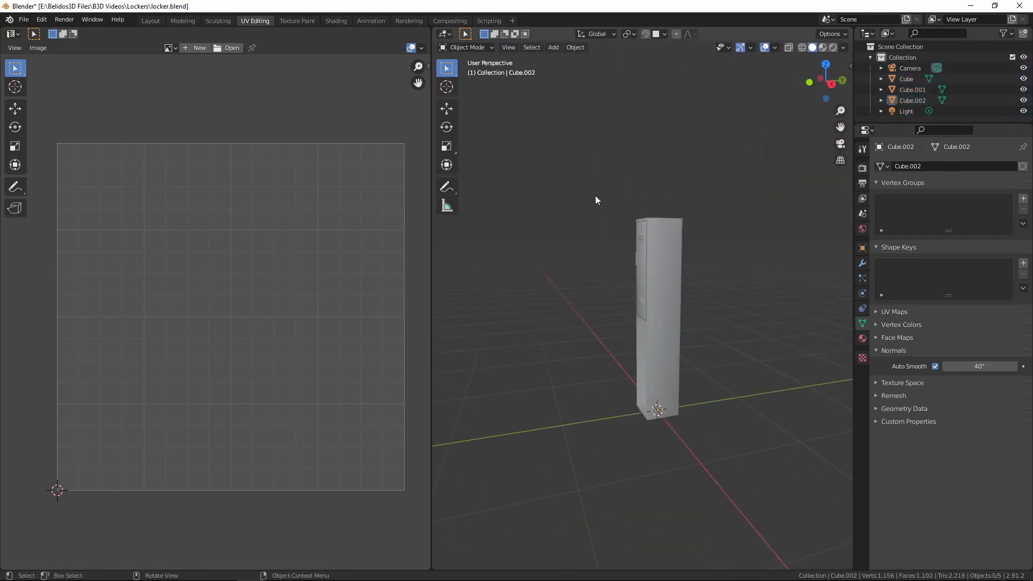
left_click_drag(595, 195, 711, 460)
middle_click_drag(629, 377, 732, 308)
Select Cube, Cube.001 and Cube.002 together, enter edit mode on all three, and reveal their hidden geometry
left_click(663, 351, "shift")
scroll(674, 355, "up", 5)
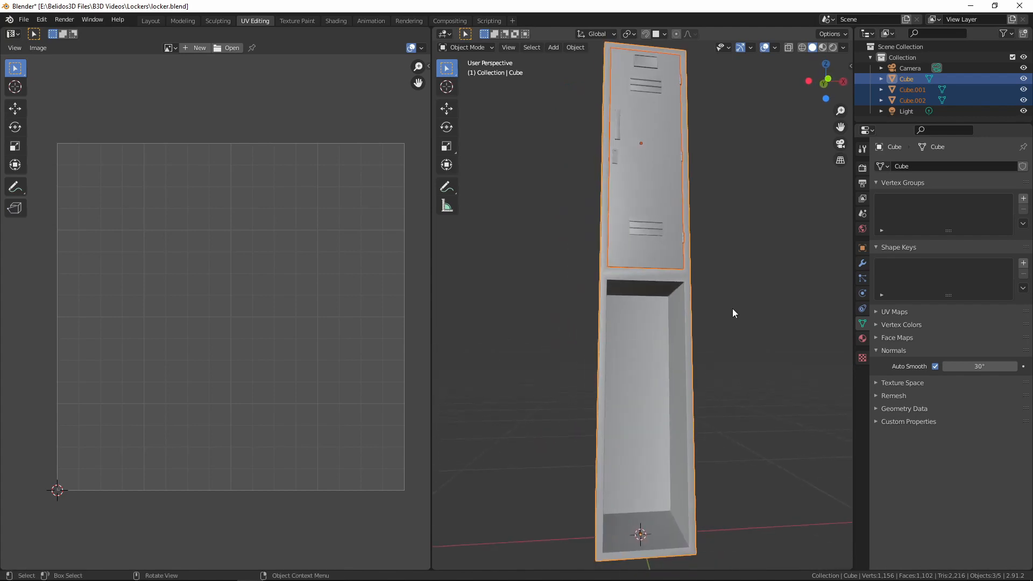
key("Tab")
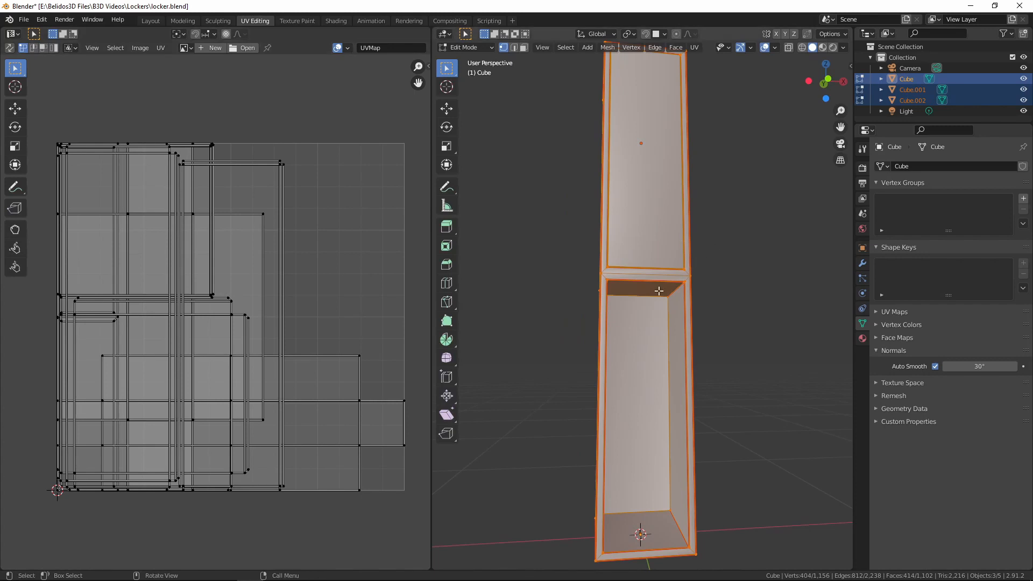
middle_click_drag(658, 291, 620, 351)
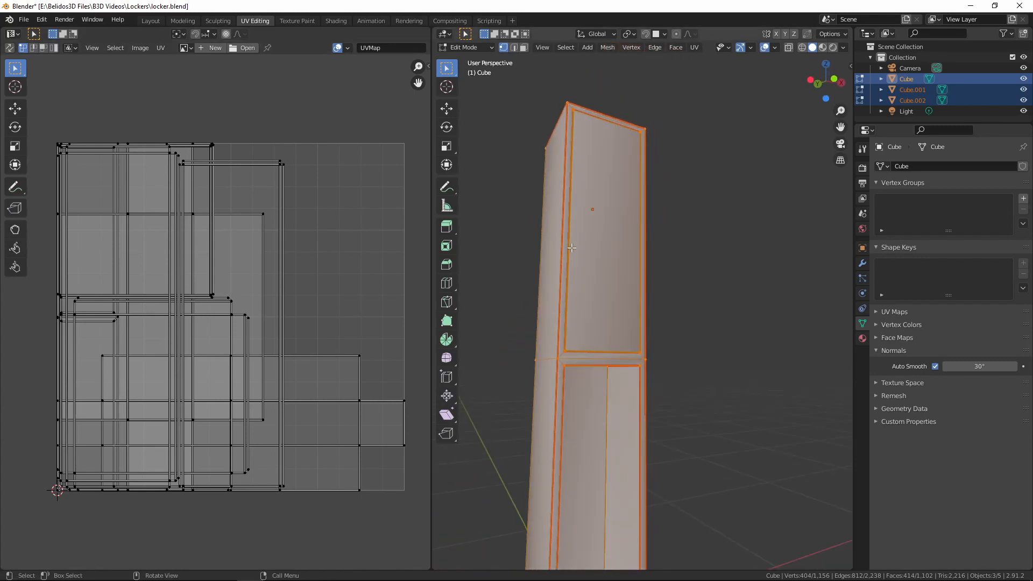
key("alt+h")
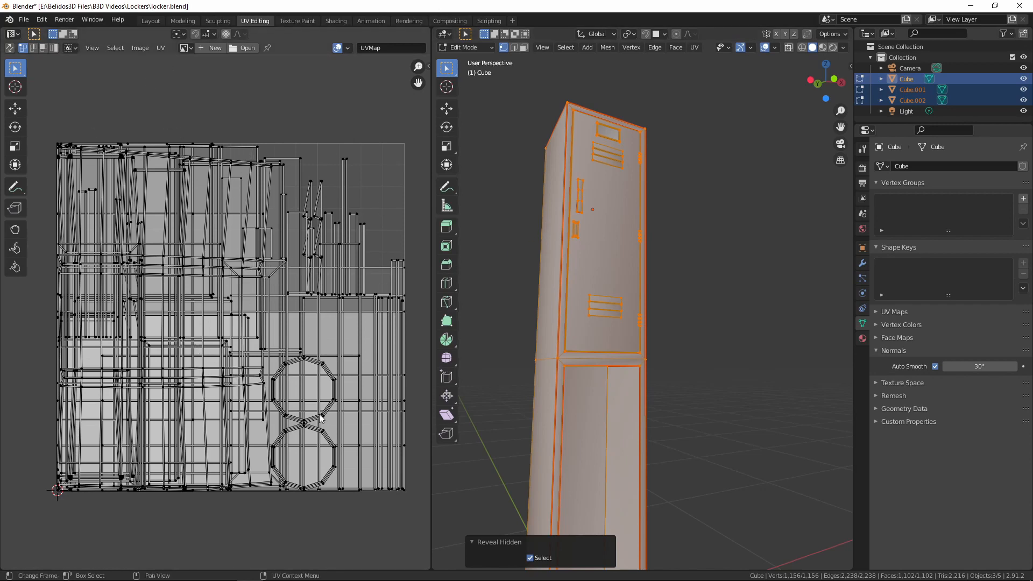
Select all UVs of the three locker objects and pack their islands into the shared UV square
key("a")
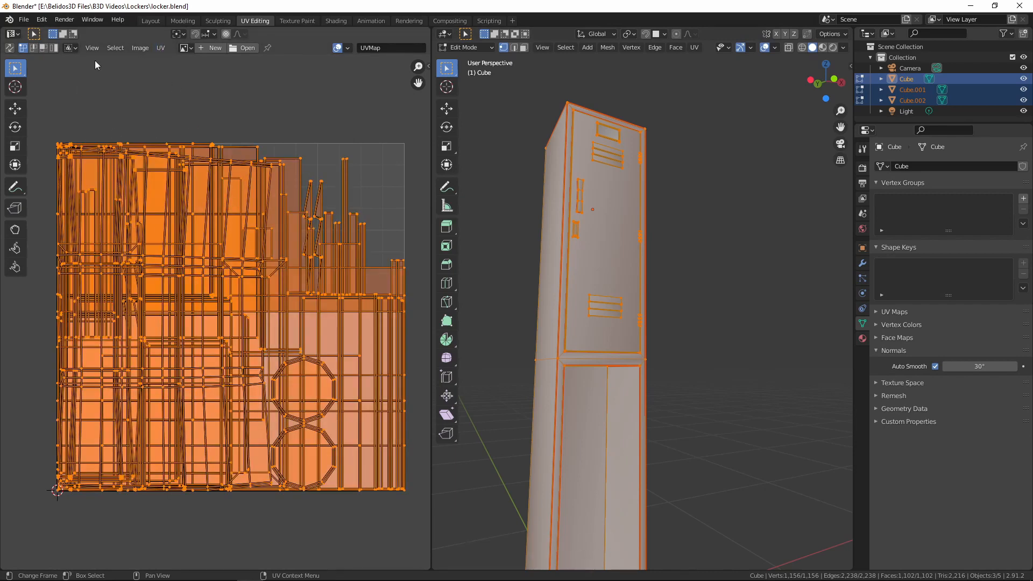
left_click(159, 48)
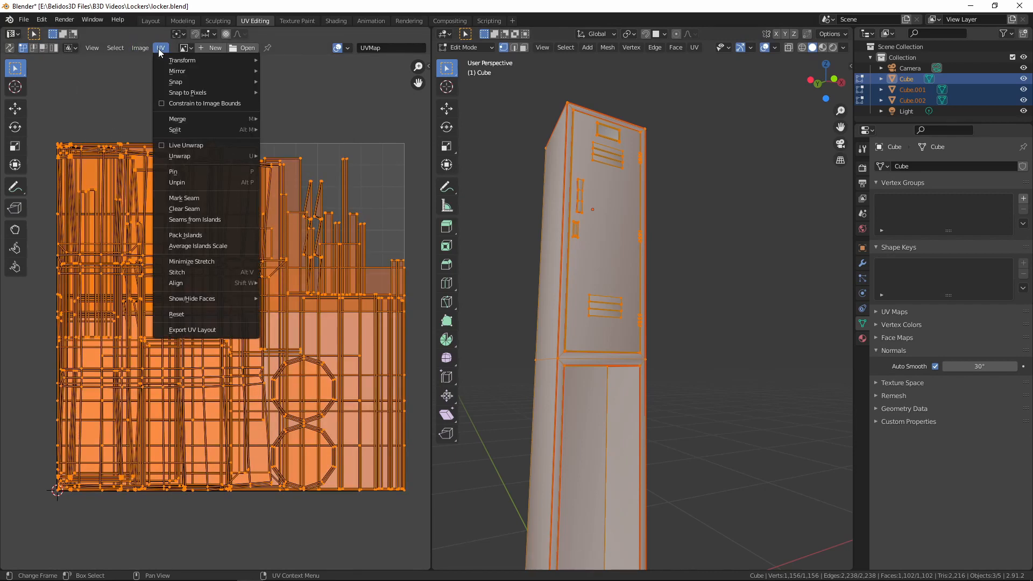
left_click(188, 236)
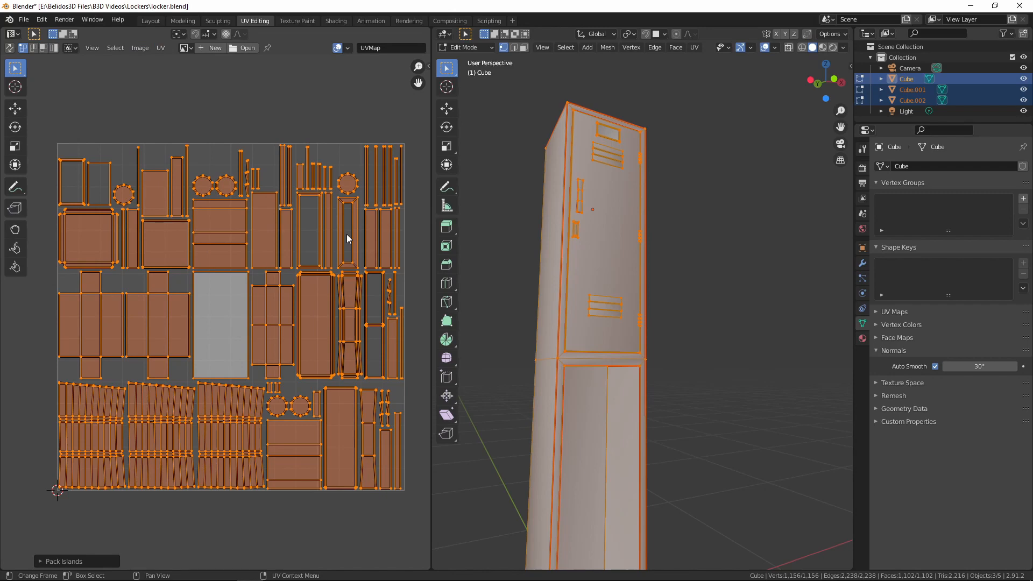
Examine the packed UV layout up close, checking the arrangement, relative sizes and shapes of its islands
scroll(323, 253, "down", 1)
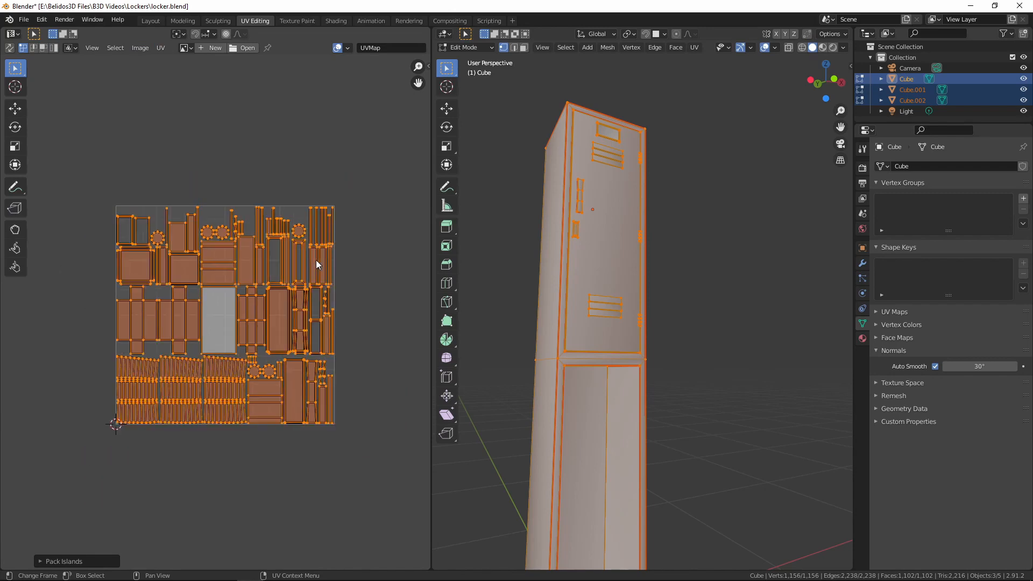
scroll(285, 285, "up", 2)
scroll(237, 320, "down", 2)
scroll(226, 326, "up", 2)
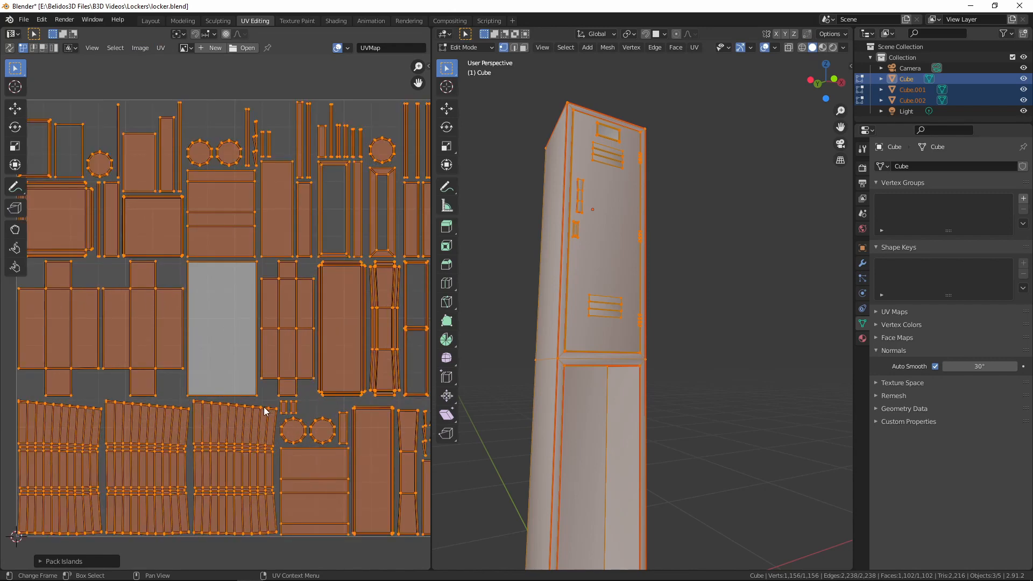
scroll(287, 289, "down", 2)
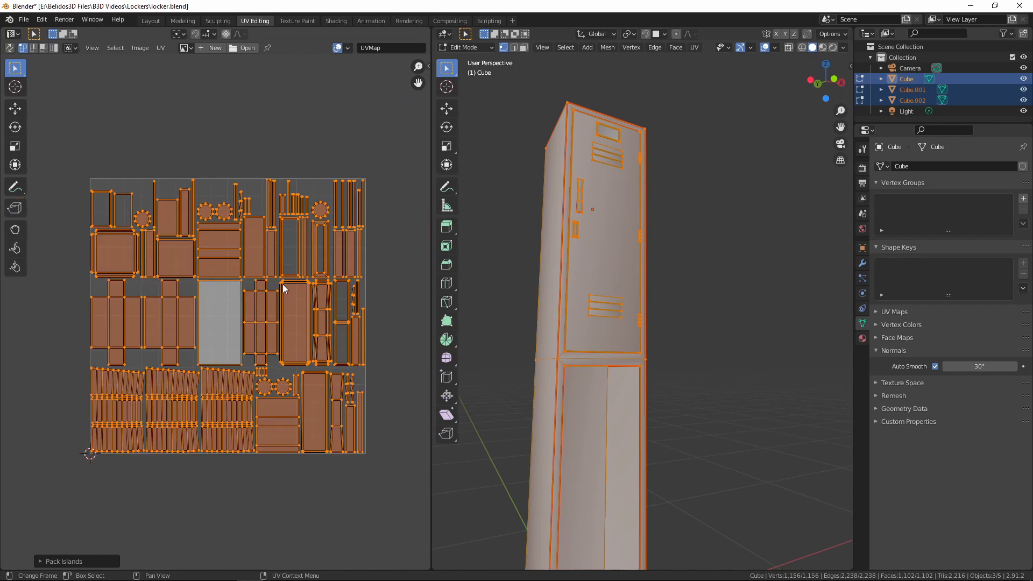
mouse_move(295, 269)
middle_mouse_down()
mouse_move(297, 311)
mouse_move(301, 282)
middle_mouse_up()
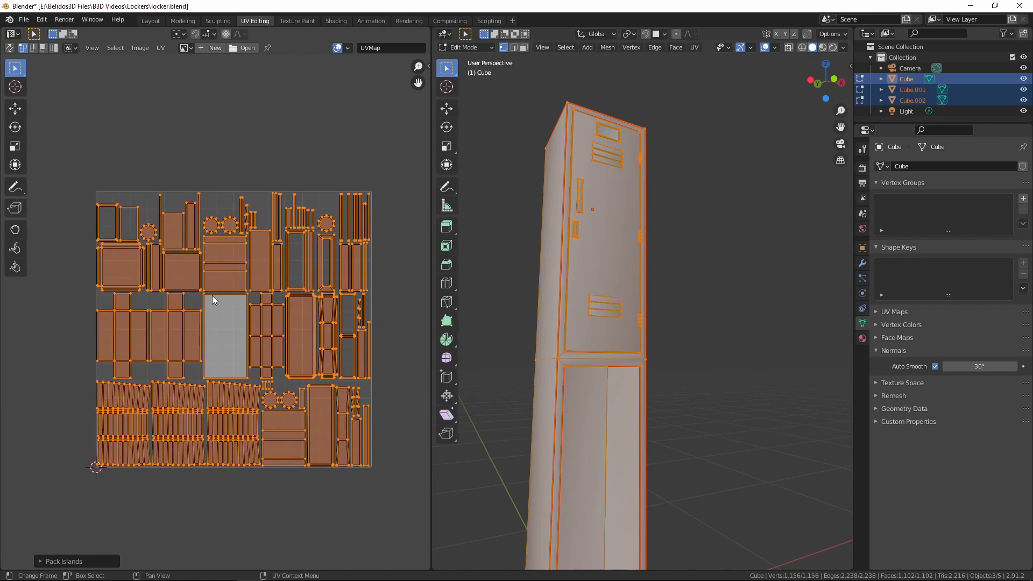
middle_click_drag(221, 308, 240, 356)
scroll(245, 383, "up", 1)
scroll(230, 370, "up", 2)
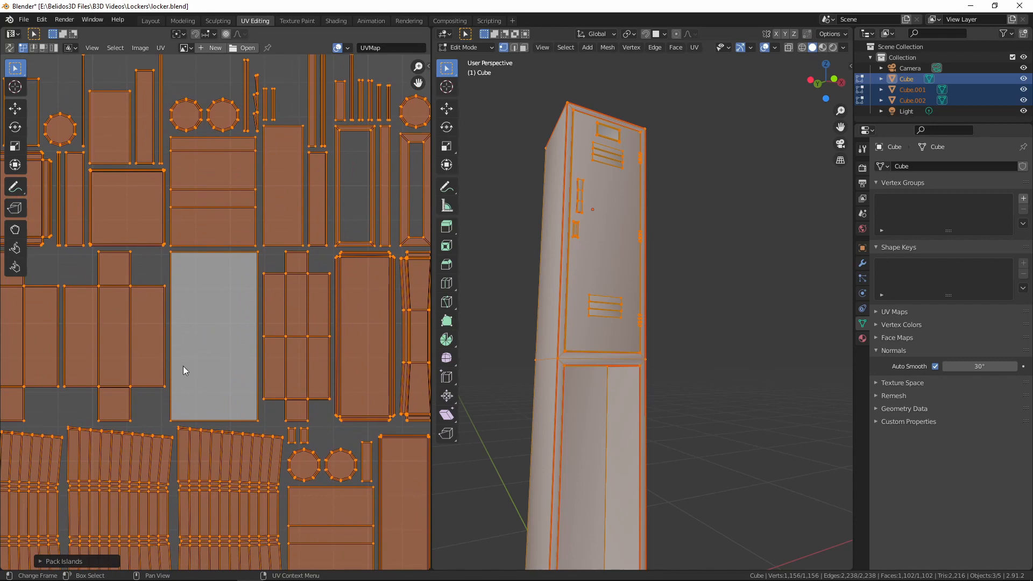
scroll(183, 371, "up", 2)
middle_click_drag(175, 382, 330, 90)
scroll(270, 397, "up", 1)
scroll(264, 248, "down", 2)
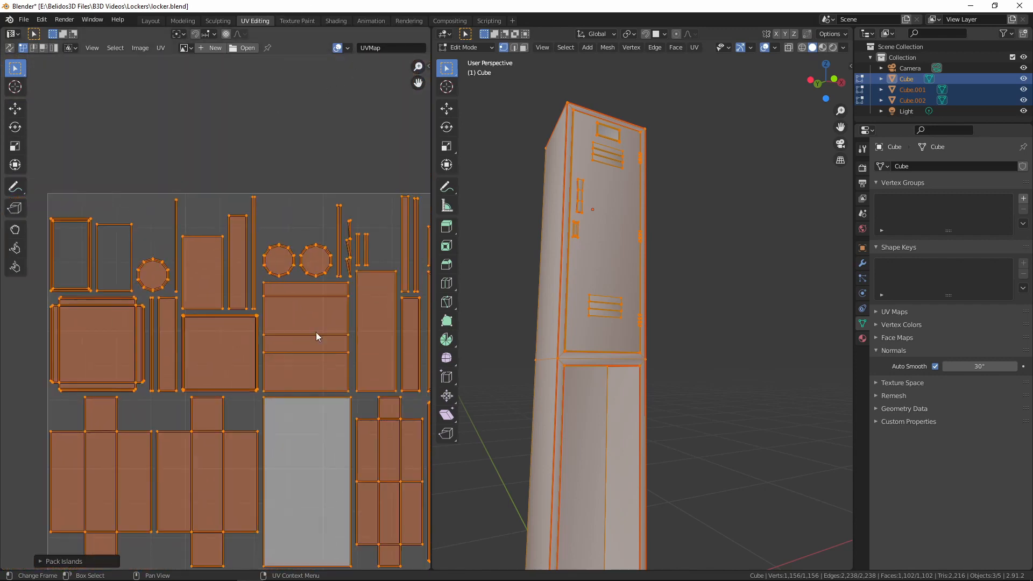
middle_click_drag(357, 377, 162, 203)
middle_click_drag(333, 350, 302, 212)
scroll(323, 272, "up", 1)
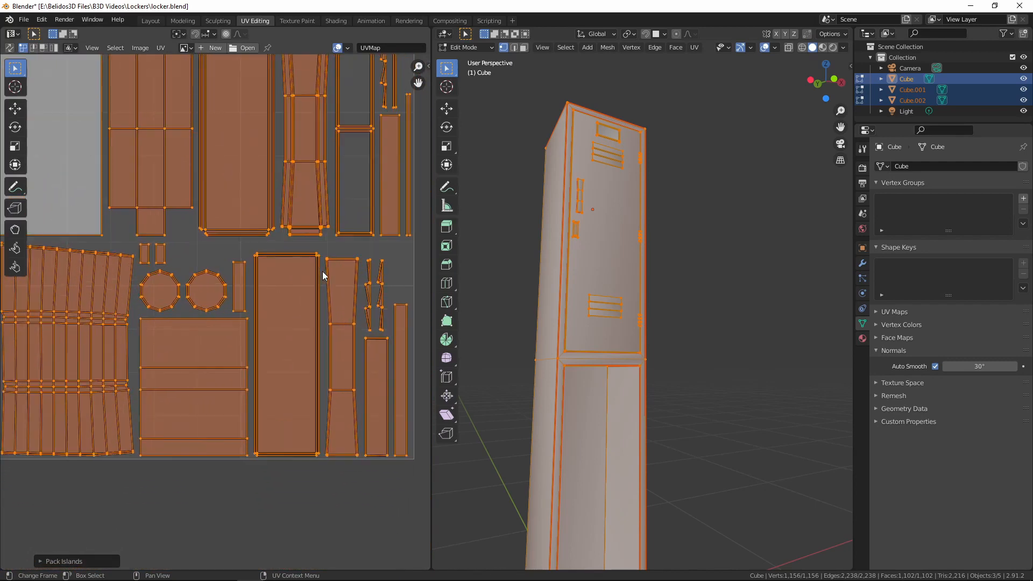
scroll(322, 275, "up", 2)
scroll(324, 277, "down", 2)
middle_click_drag(269, 338, 208, 313)
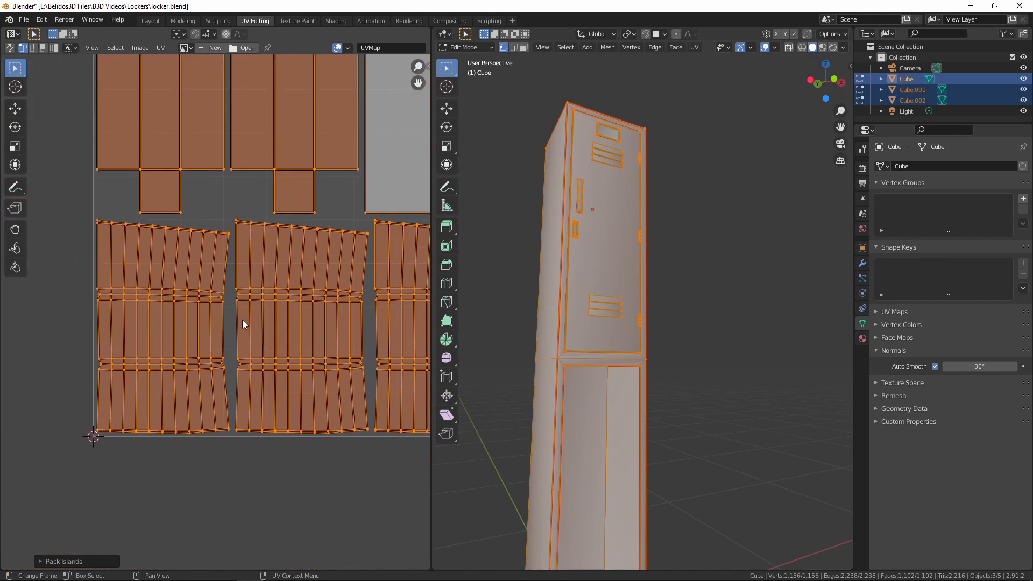
Turn on UV sync selection, clear the selection, and select the linked ribbed island nearest the UV origin
left_click(176, 284)
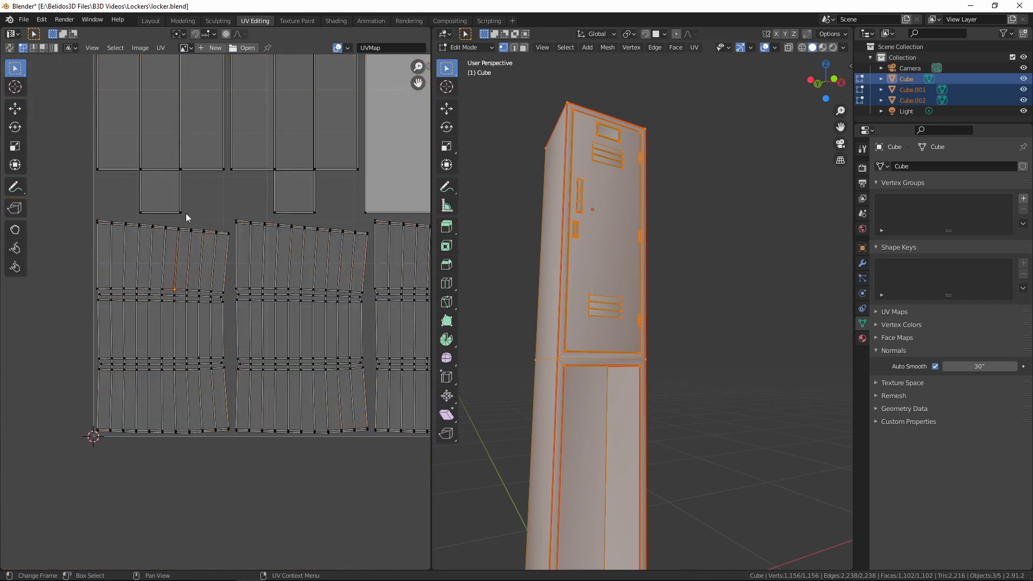
left_click(9, 48)
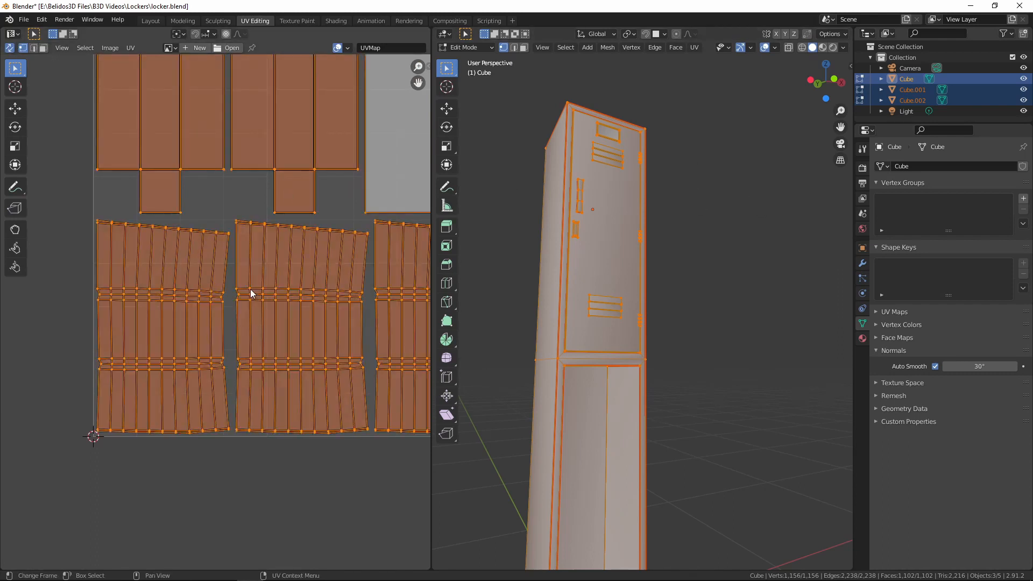
key("alt+a")
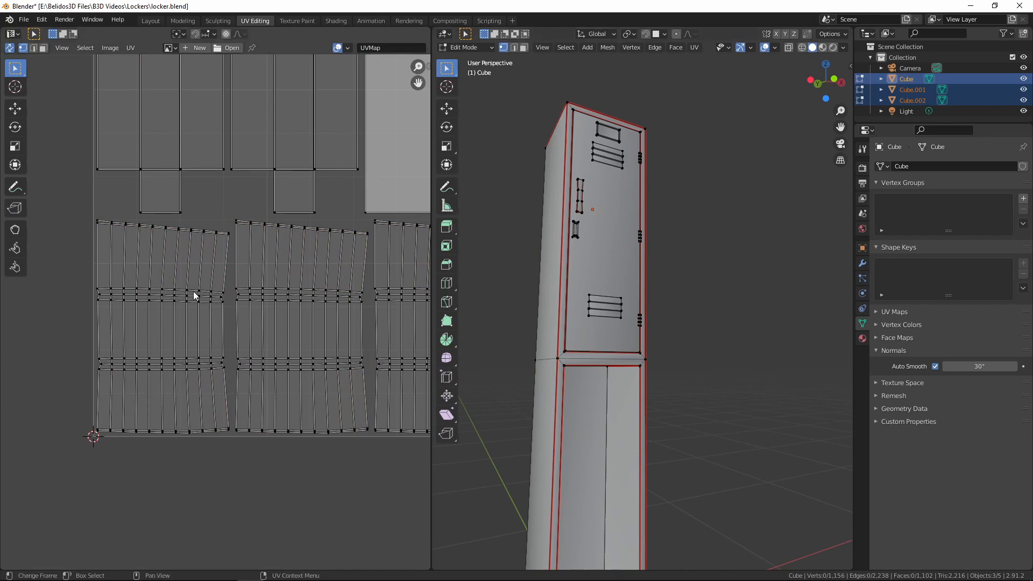
key("l")
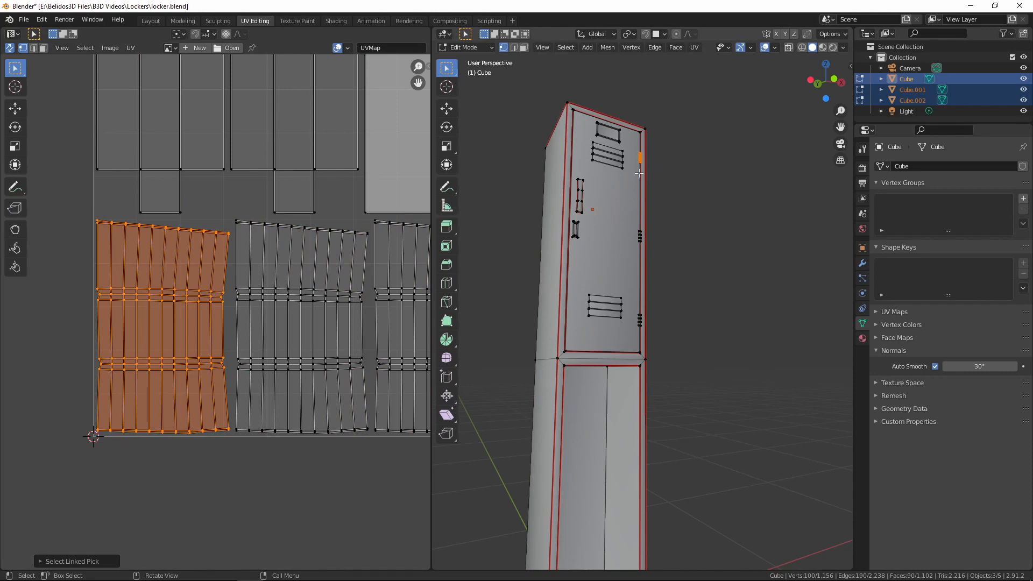
Examine the selected upper door hinge up close on the model and compare it with its islands in the UV layout
middle_click_drag(639, 173, 683, 304)
scroll(682, 301, "up", 5)
middle_click_drag(640, 242, 659, 372, "shift")
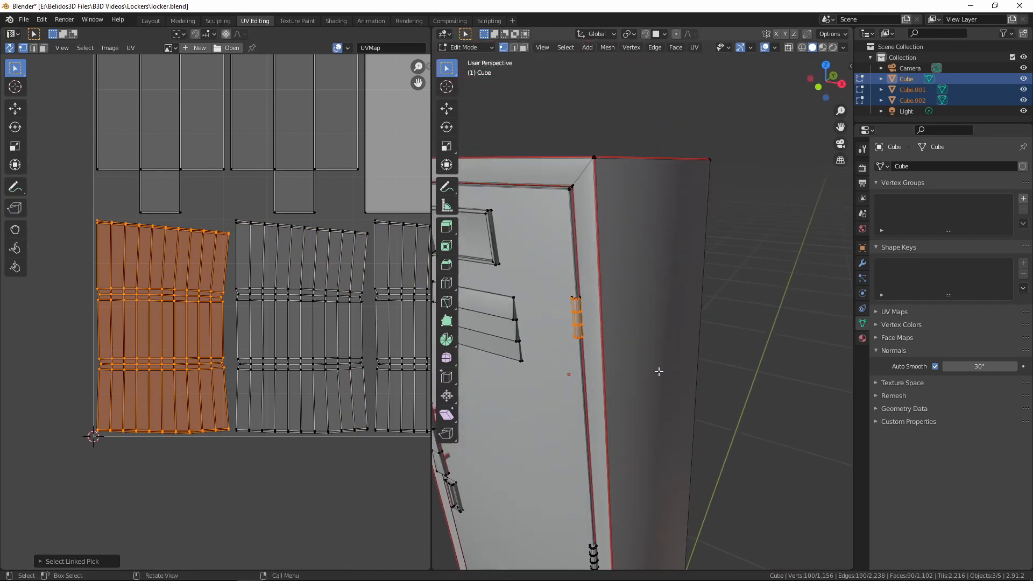
scroll(659, 371, "up", 5)
middle_click_drag(465, 359, 574, 250, "shift")
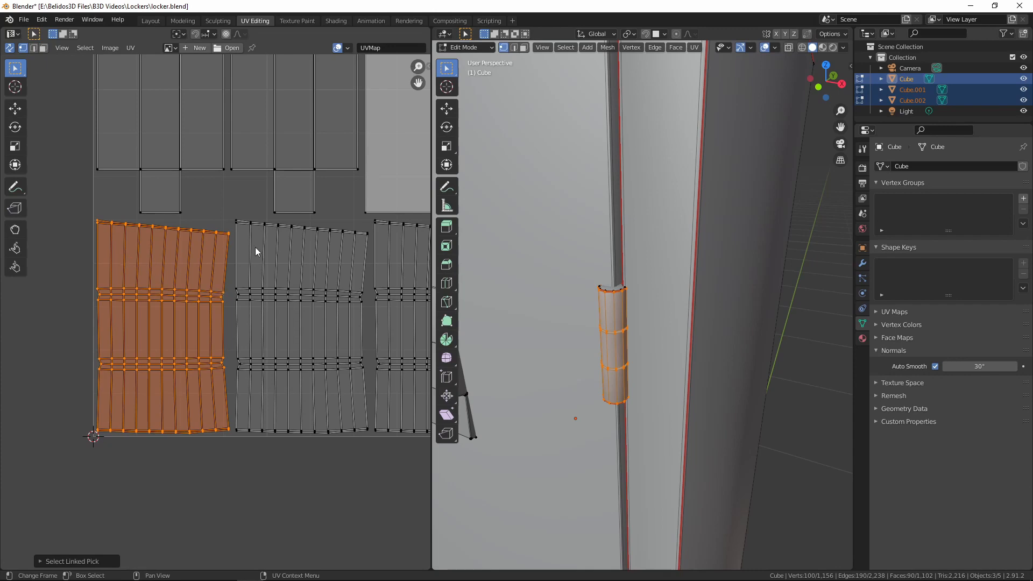
scroll(253, 245, "down", 4)
scroll(258, 271, "up", 5)
scroll(268, 304, "down", 2)
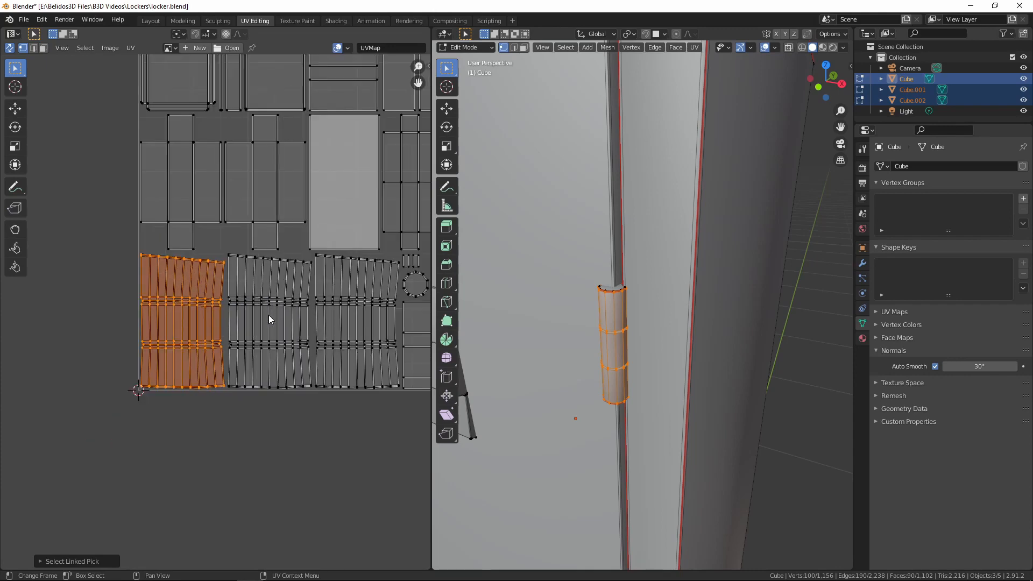
middle_click_drag(316, 361, 199, 356)
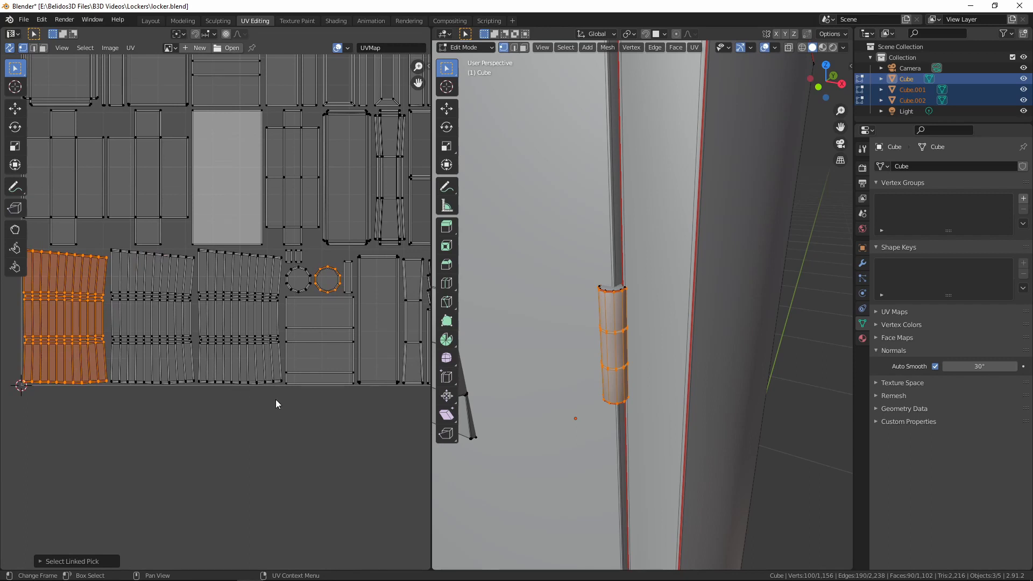
middle_click_drag(134, 385, 251, 385)
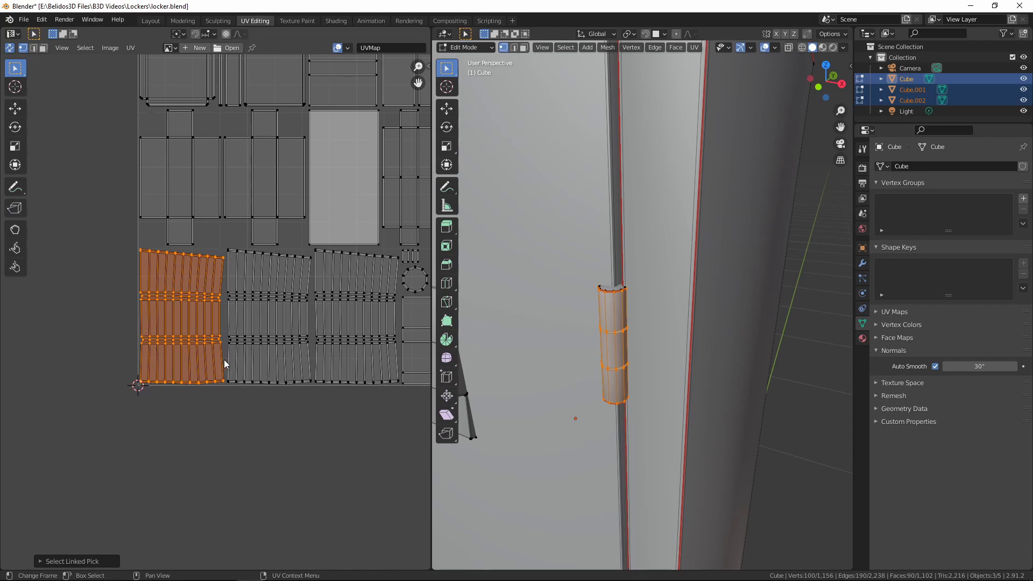
scroll(245, 273, "up", 3)
scroll(238, 274, "down", 3)
middle_click_drag(217, 324, 115, 309)
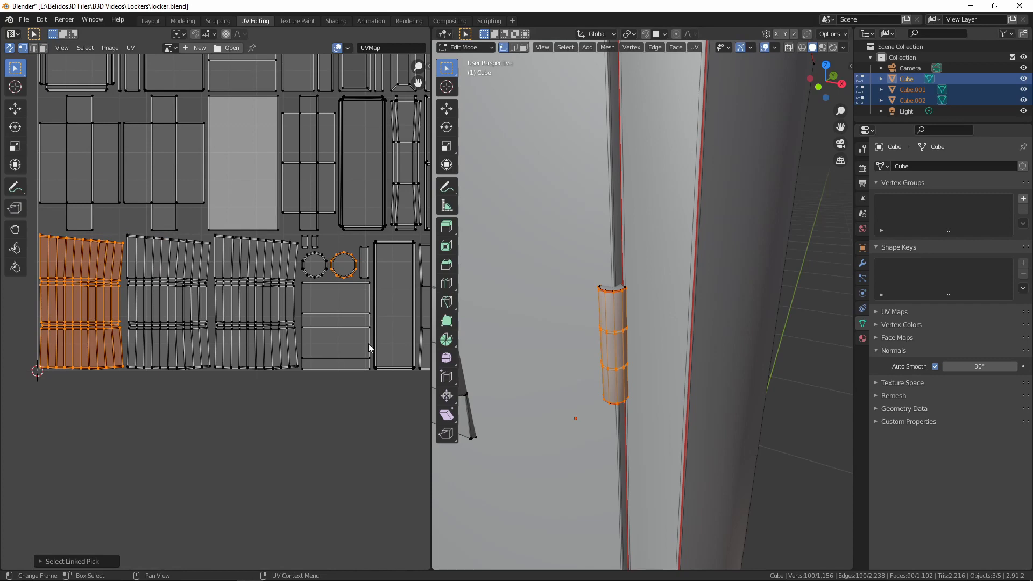
scroll(272, 452, "down", 3)
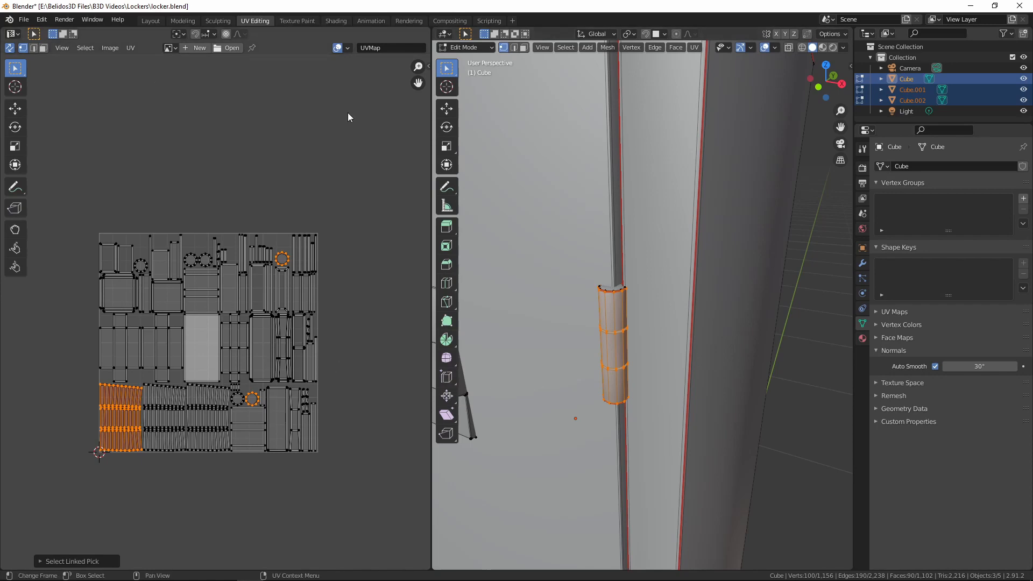
left_click(195, 21)
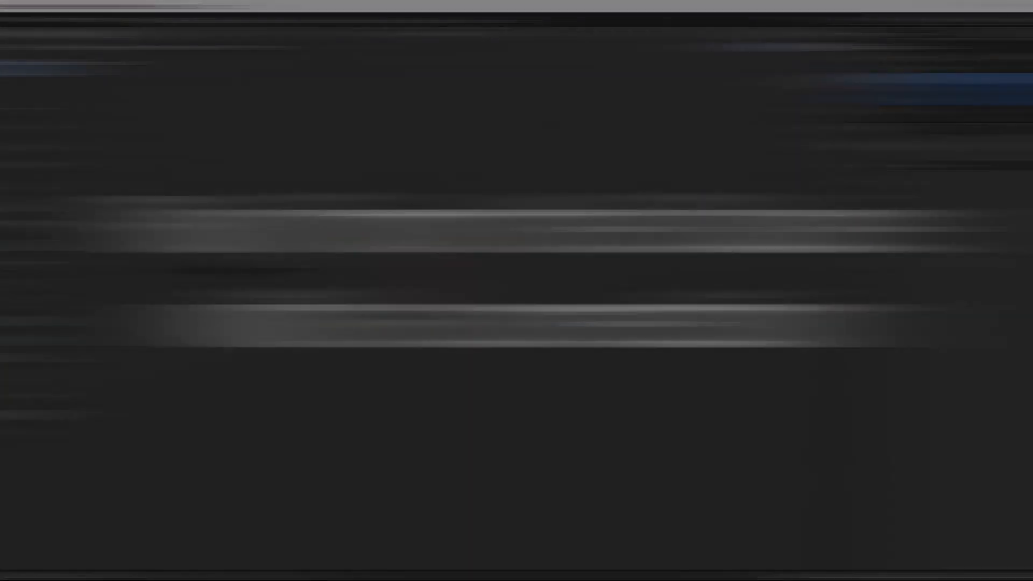
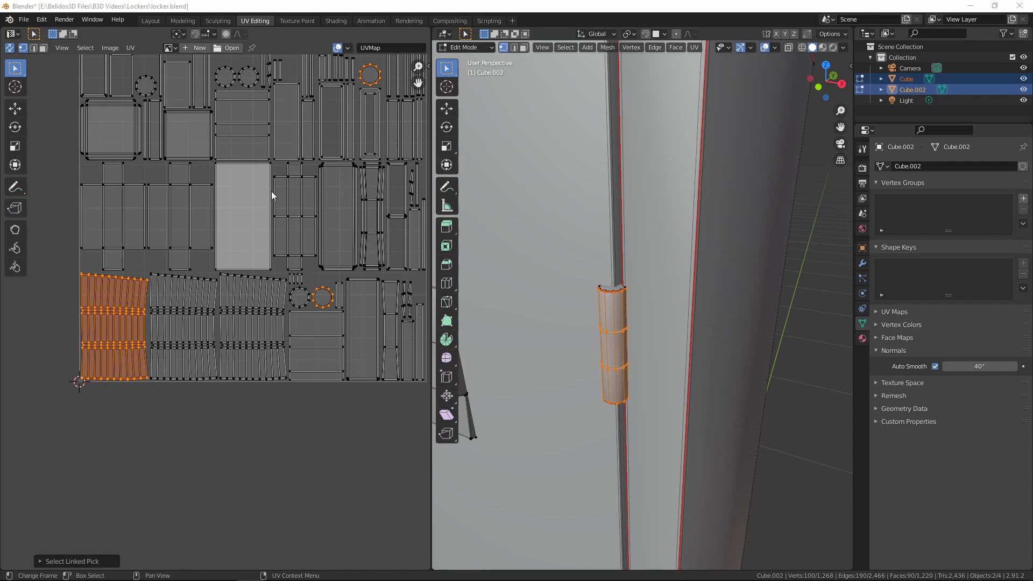
Select all UVs, average the scale of the islands, and repack them into the UV square
key("alt+a")
key("a")
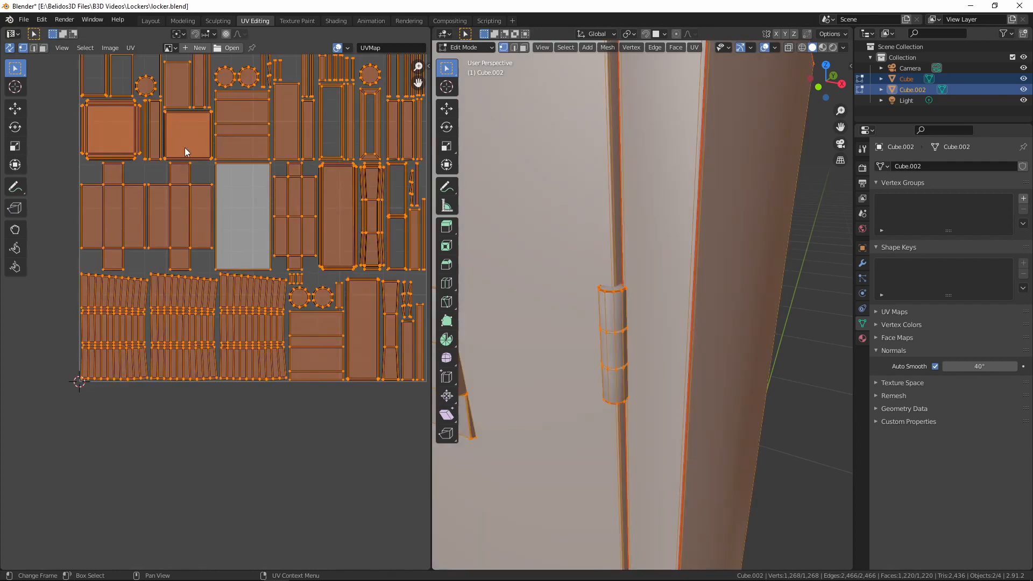
left_click(130, 48)
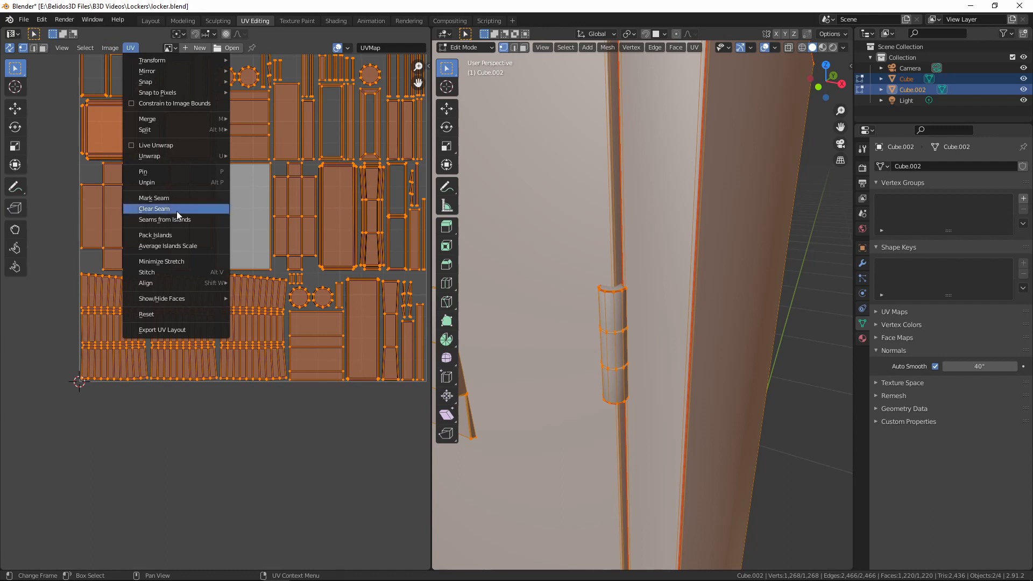
left_click(177, 247)
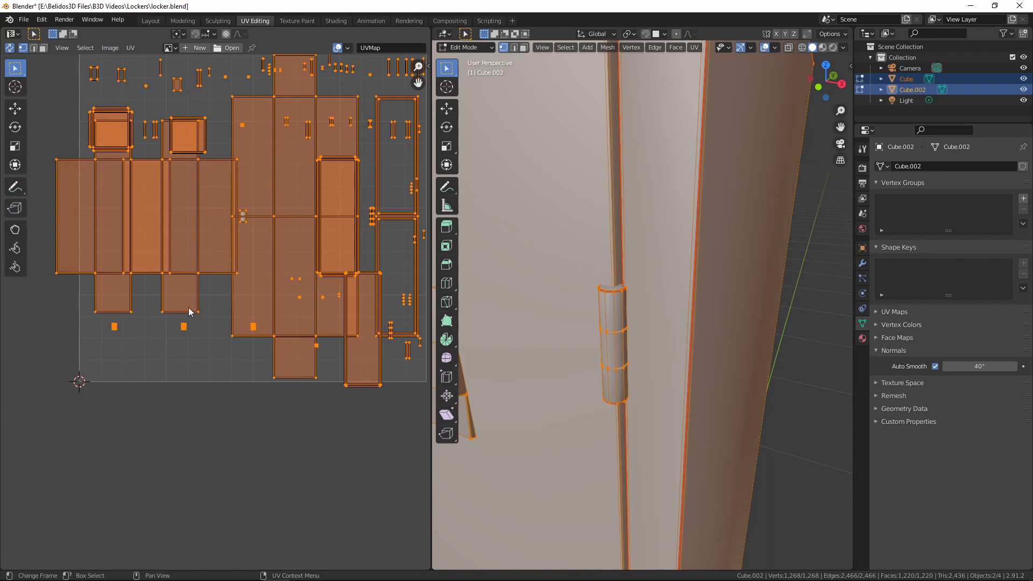
left_click(130, 47)
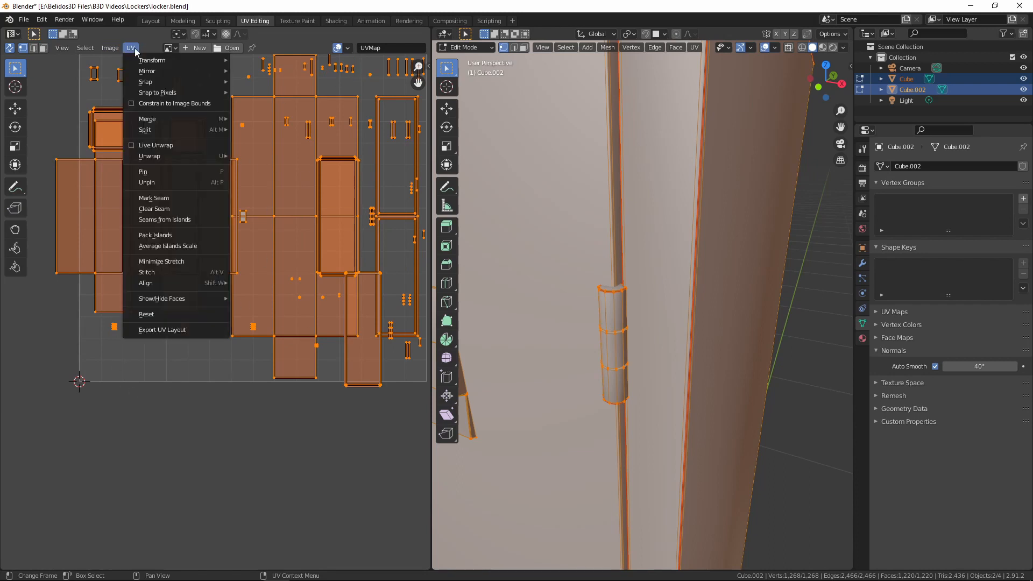
left_click(168, 236)
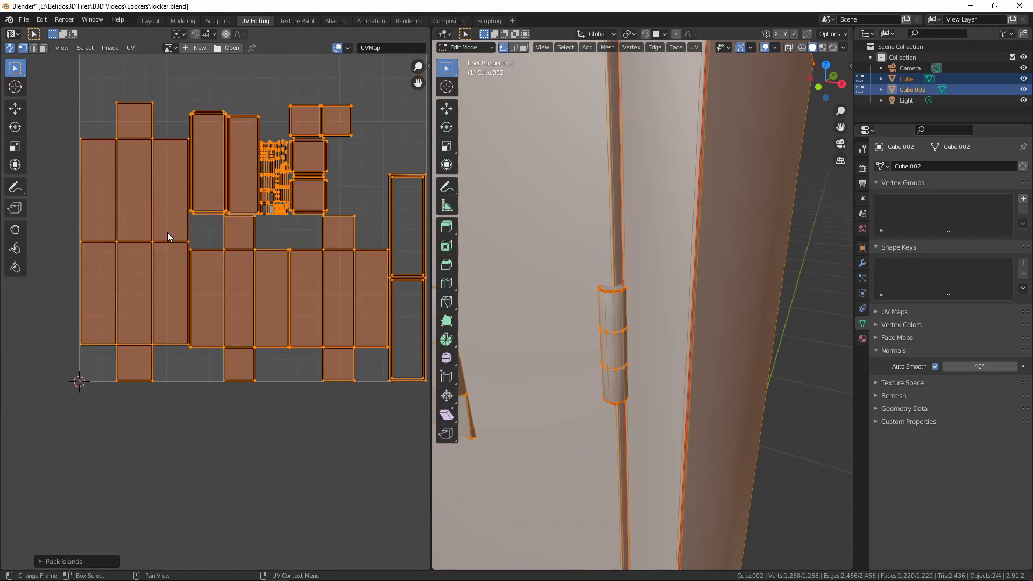
scroll(264, 231, "down", 1)
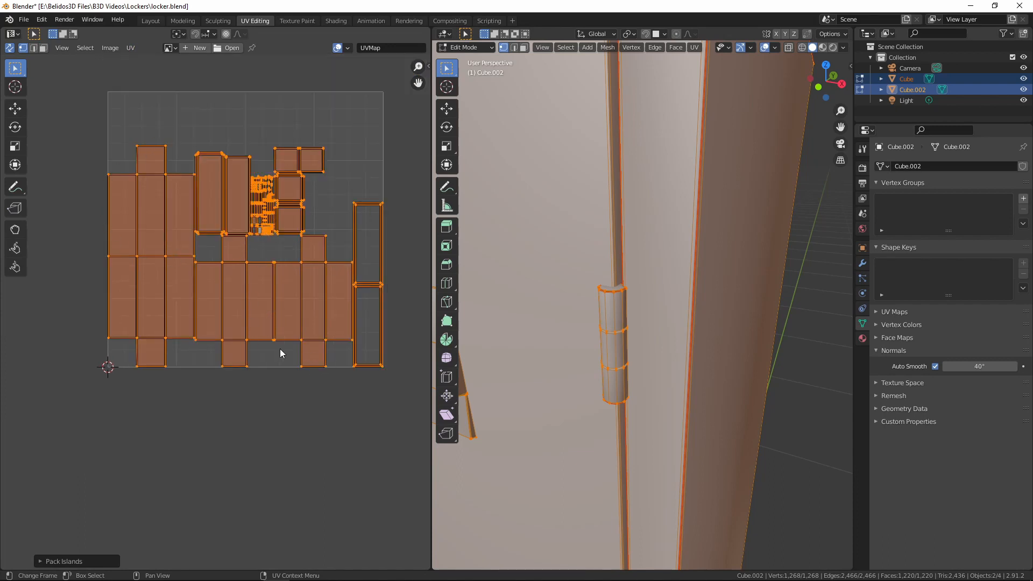
Set the island packing margin to 0.073 and maximize the UV editor to show the whole layout
left_click(44, 562)
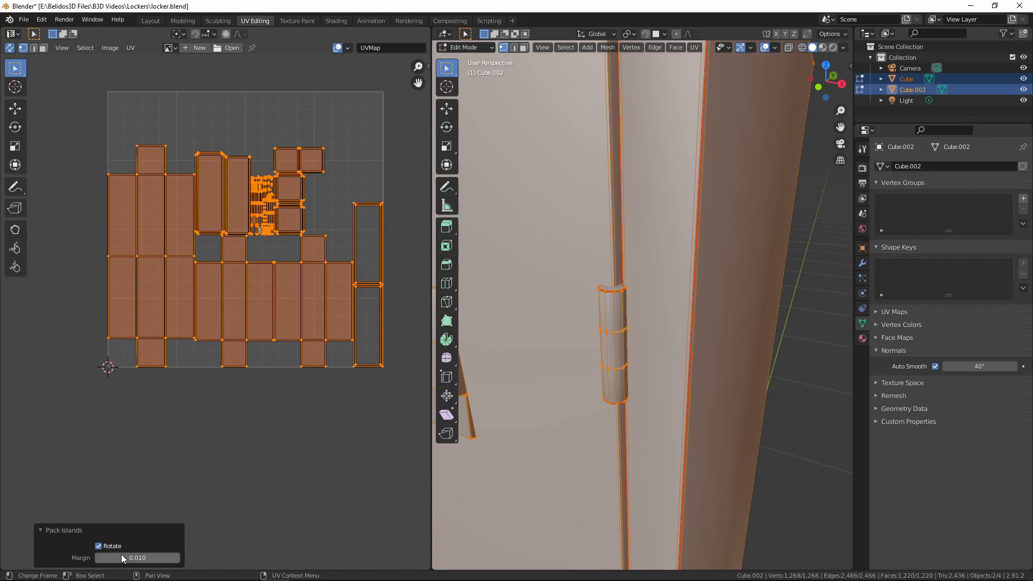
left_click_drag(124, 557, 148, 558)
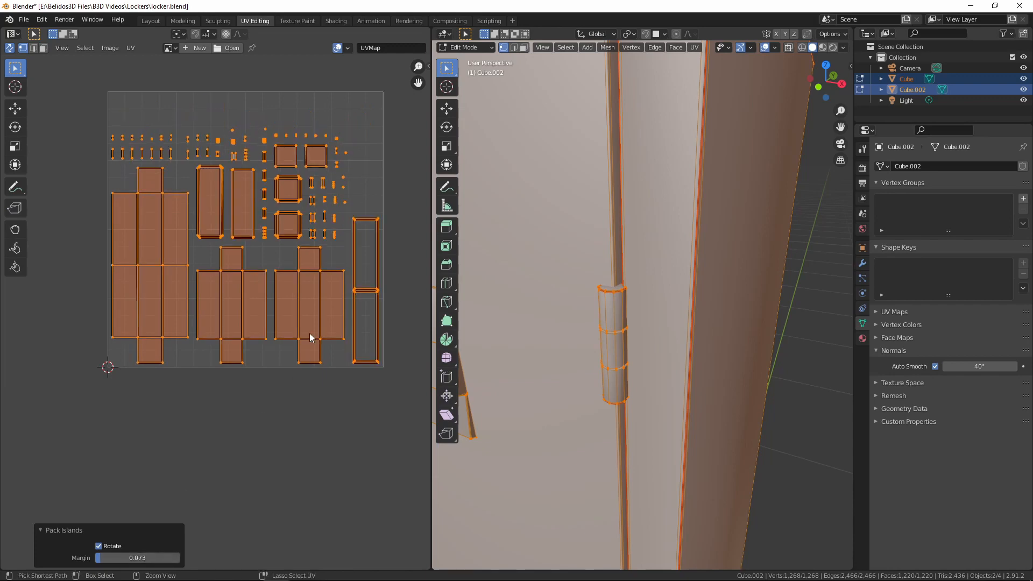
key("ctrl+space")
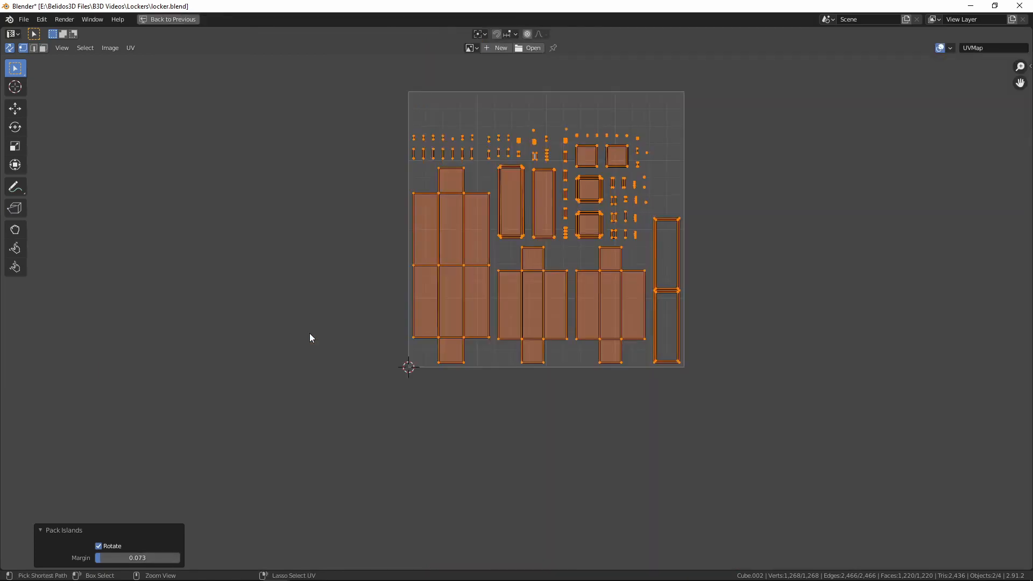
scroll(768, 349, "up", 5)
scroll(762, 329, "down", 5)
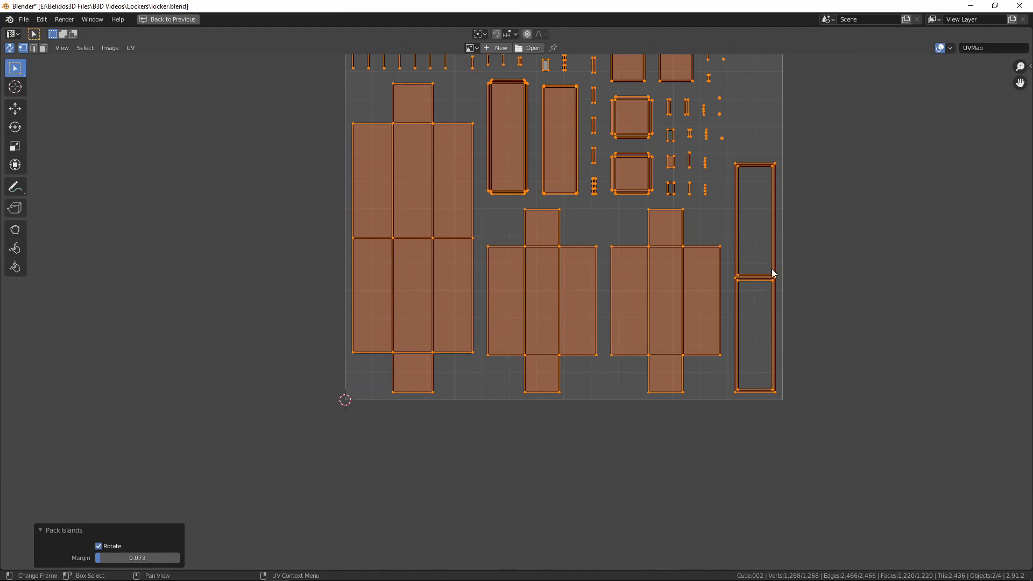
middle_click_drag(775, 274, 721, 388)
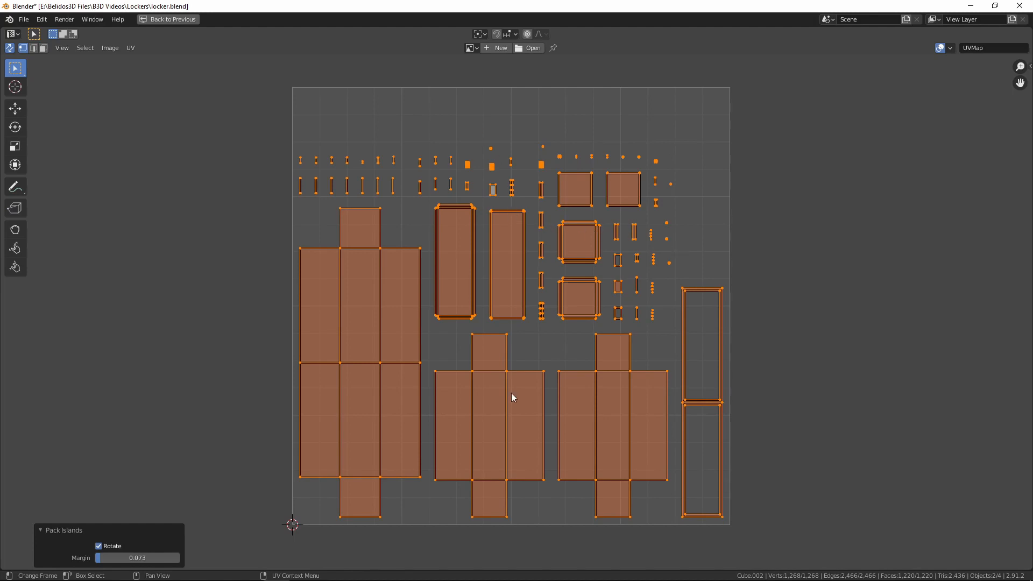
Select the entire mesh again and turn off UV sync selection so islands can be picked independently
key("alt+a")
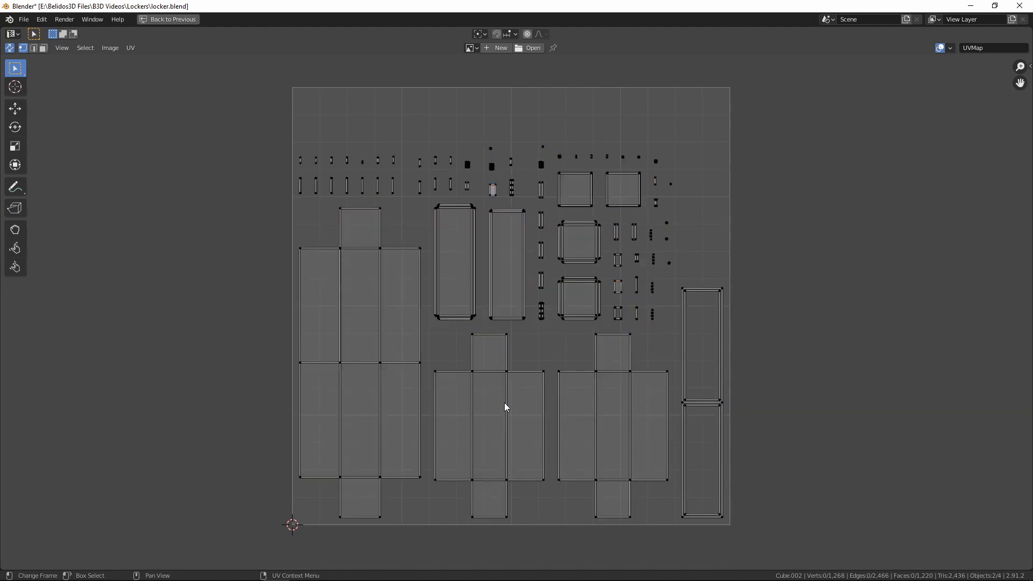
key("l")
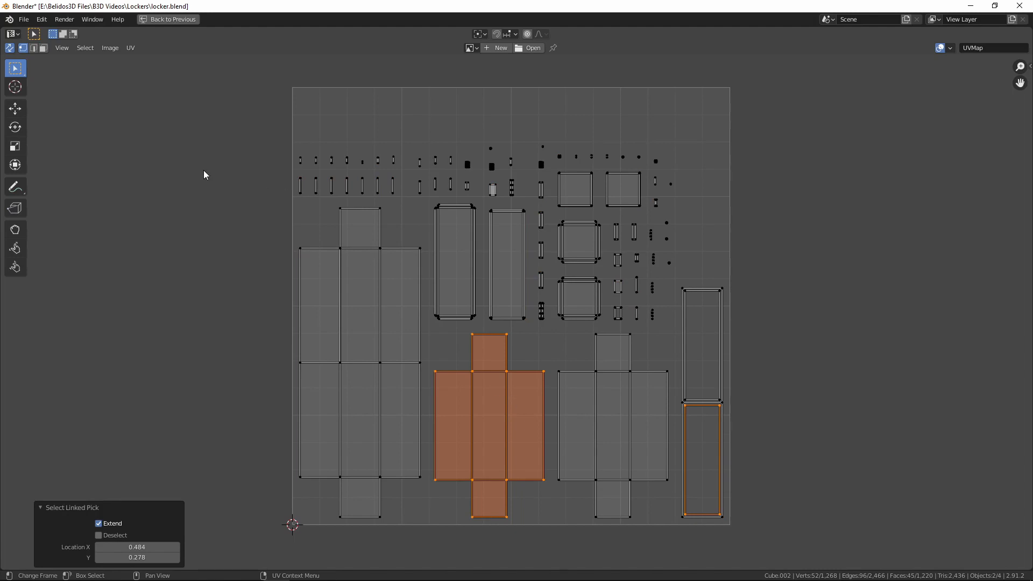
key("a")
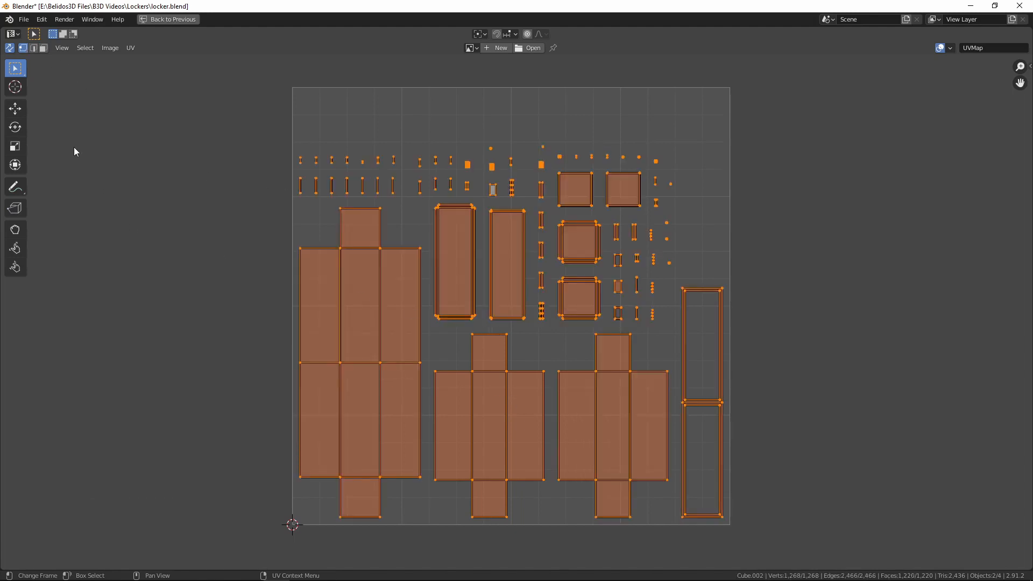
left_click(9, 49)
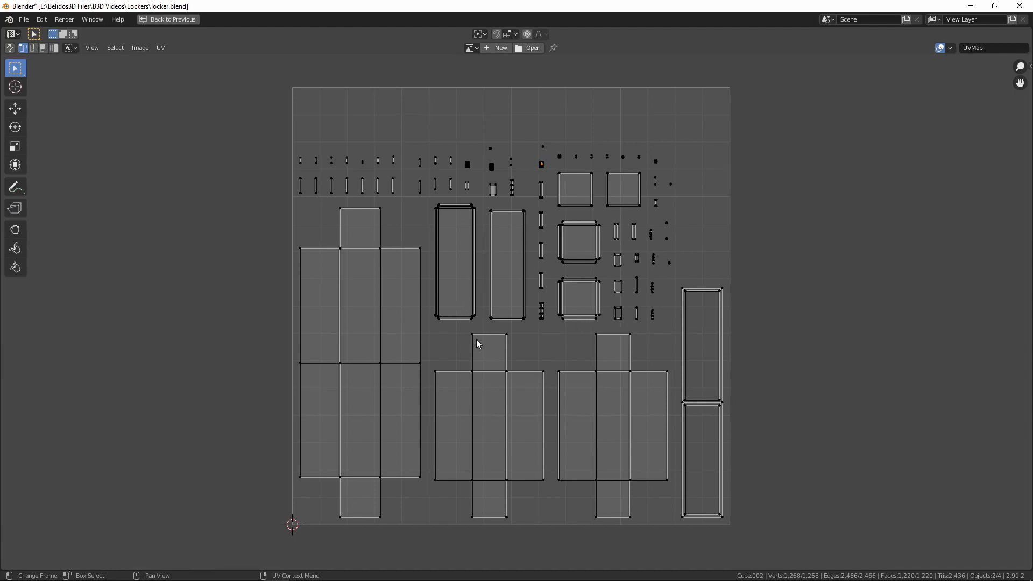
Shift both smaller cross-shaped islands and the double-frame island about 0.025 along negative X, towards the large body island
key("l")
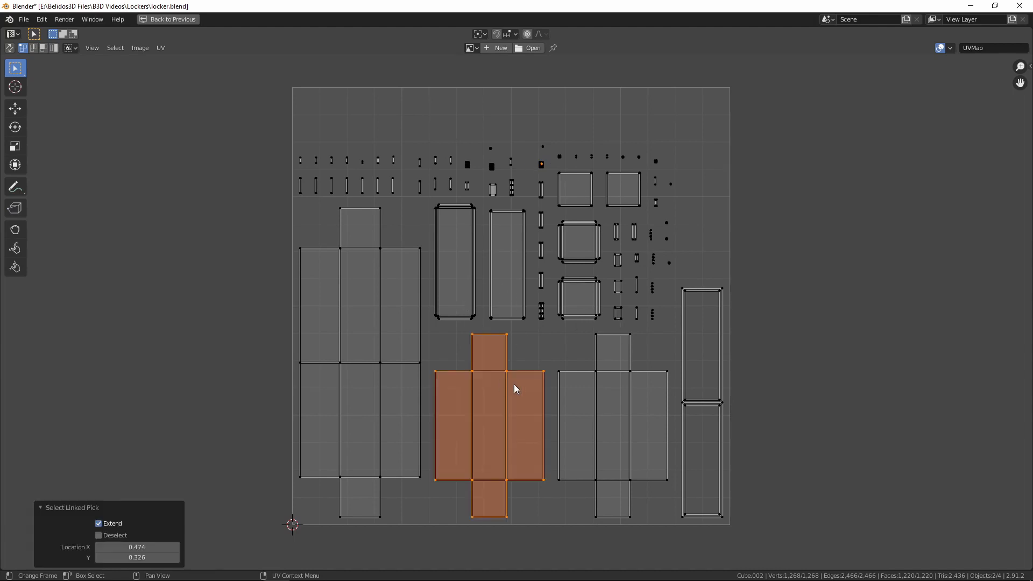
key("l")
key("l")
key("g")
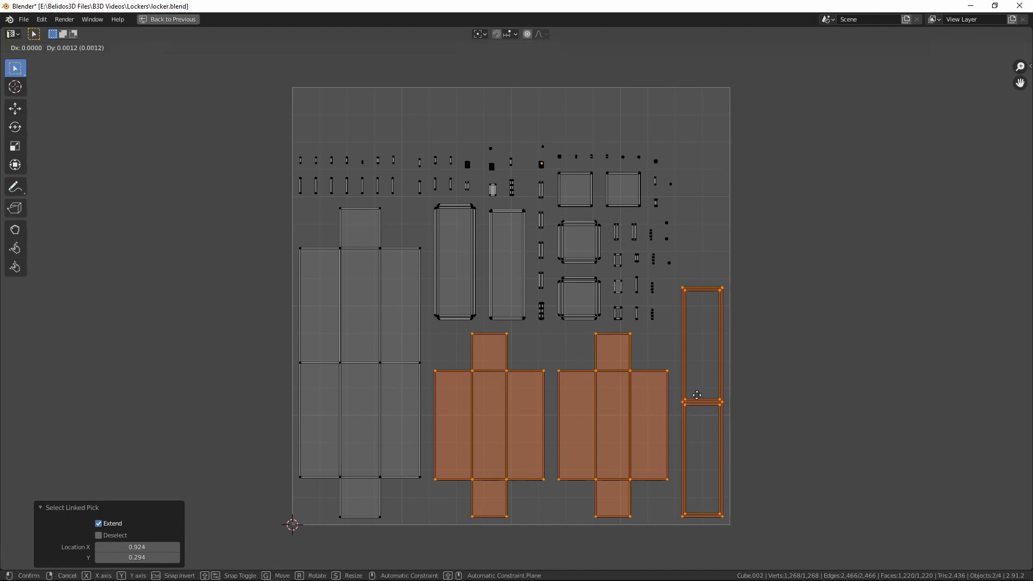
key("x")
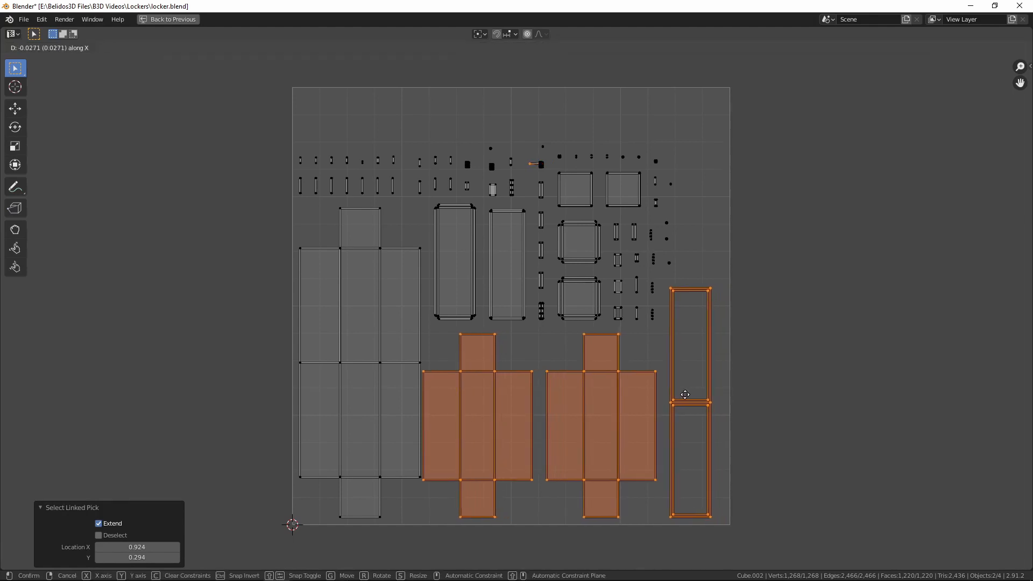
left_click(686, 394)
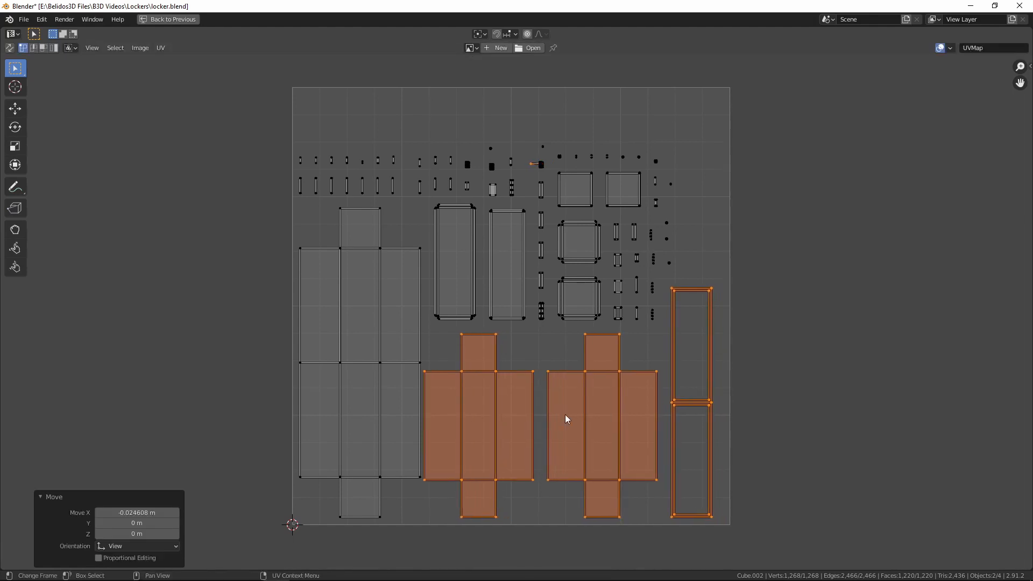
Move the second small cross-shaped island and the double-frame island along X, close against the first cross-shaped island
key("alt+a")
key("l")
key("l")
key("g")
key("x")
left_click(690, 398)
Move only the double-frame island about 0.025 along negative X, close to the neighbouring cross-shaped island
key("alt+a")
key("l")
key("g")
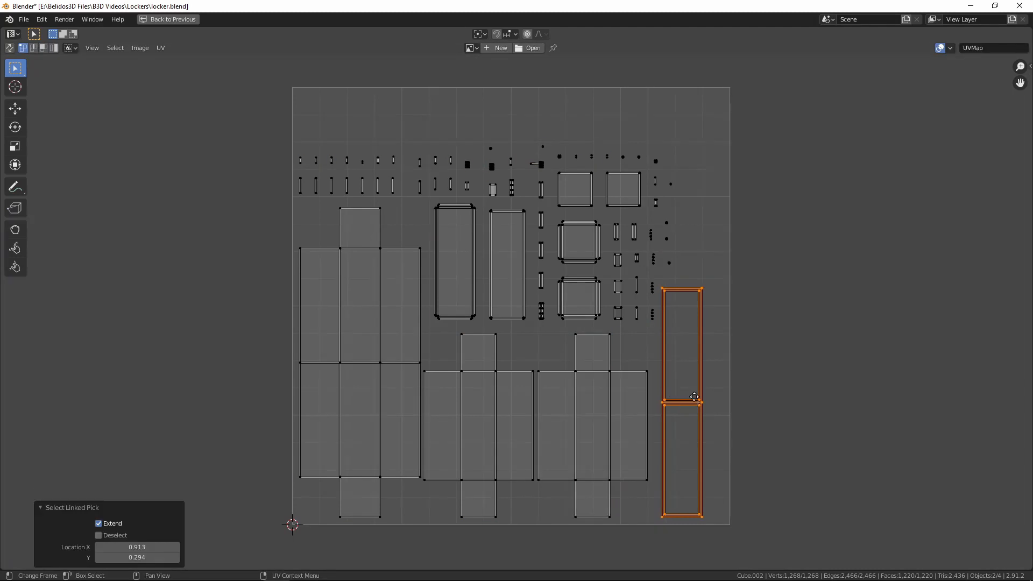
key("x")
left_click(683, 397)
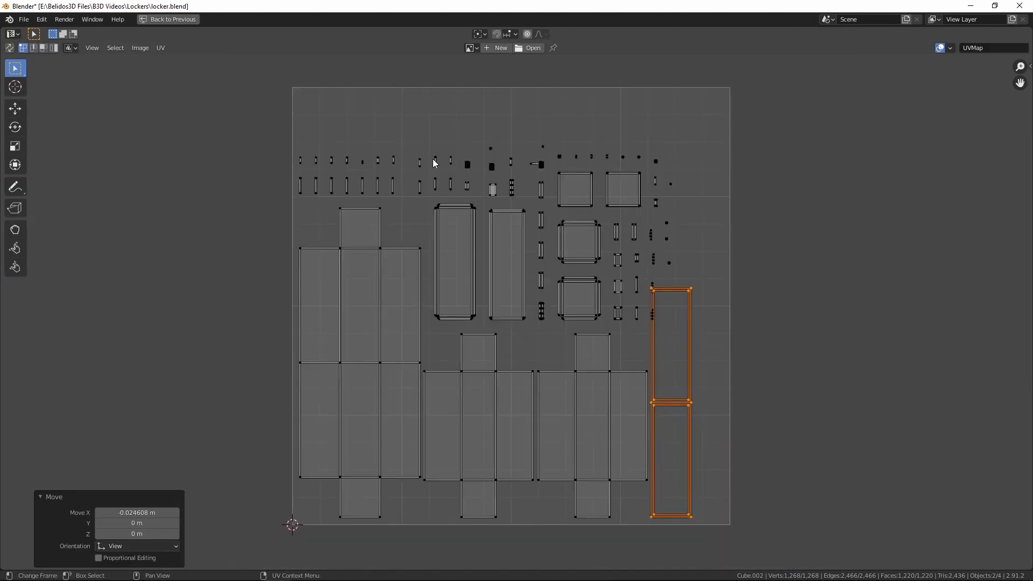
Move the lowest row of three small islands into the gap between the two smaller cross-shaped islands
left_click_drag(610, 301, 642, 323)
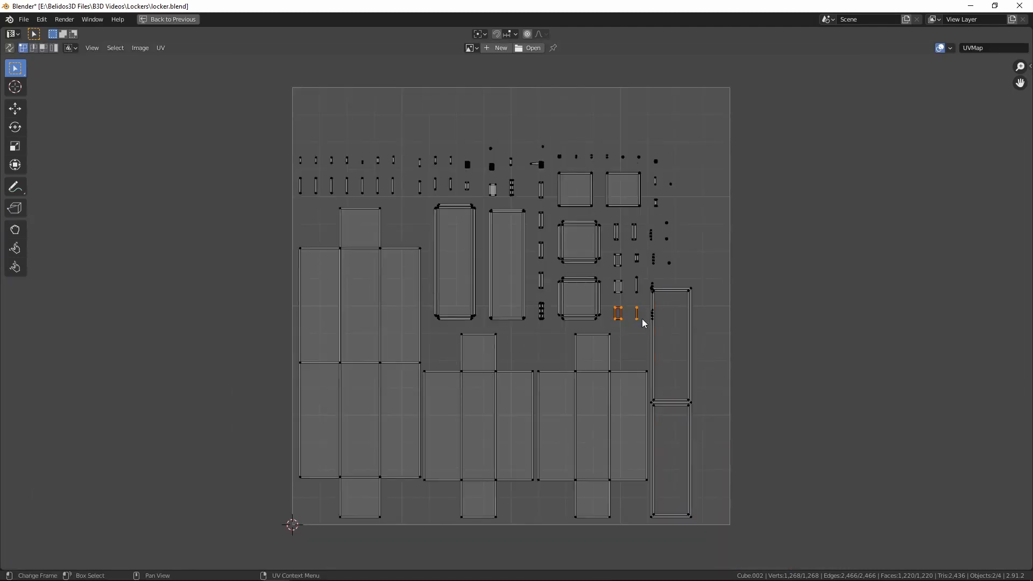
scroll(643, 323, "up", 3)
key("l")
key("g")
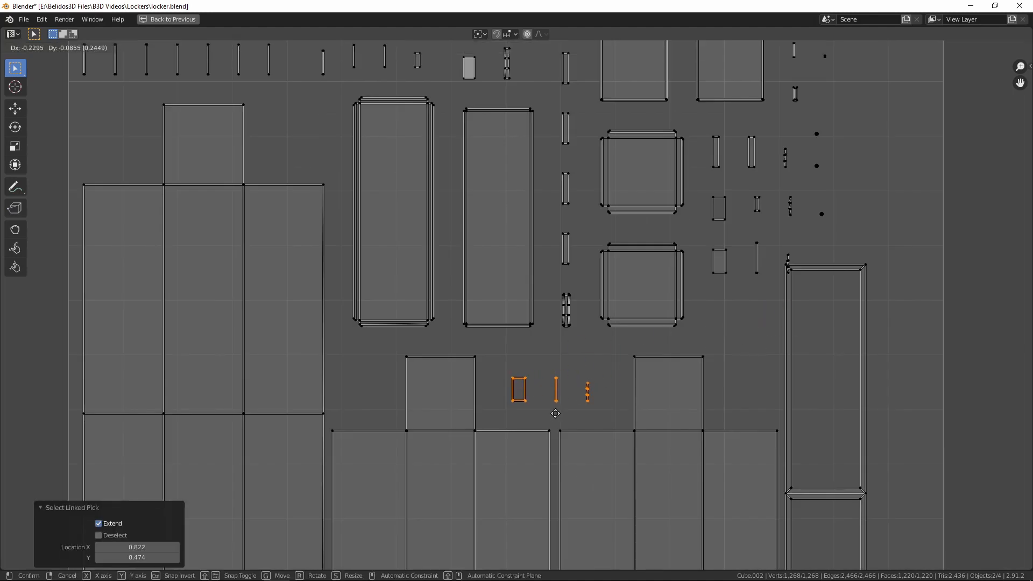
left_click(558, 413)
Move two small dotted strip islands into the gap between the second cross-shaped island and the double frame
left_click(789, 259)
key("l")
key("g")
left_click(727, 403)
left_click(790, 211)
key("l")
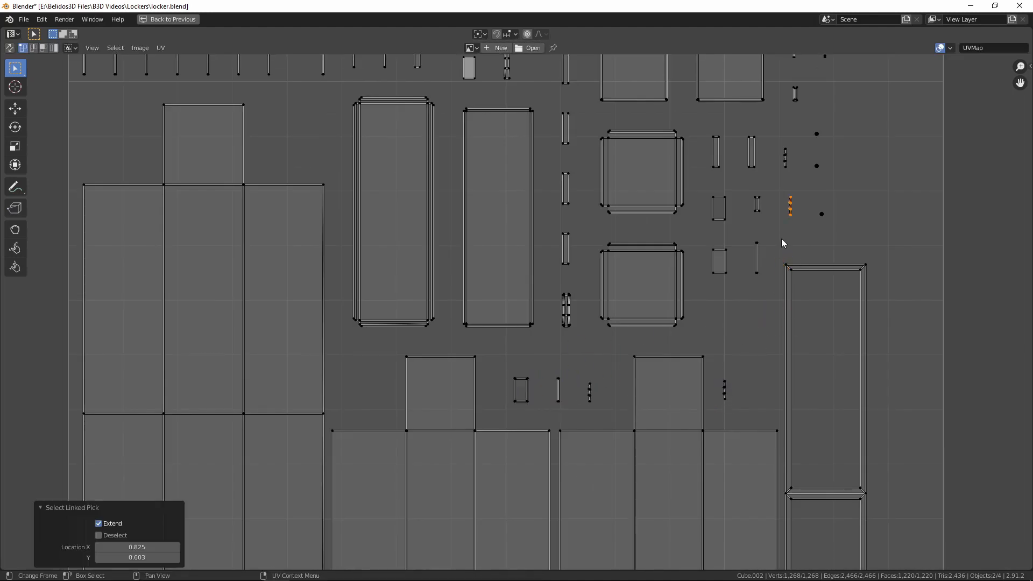
key("g")
left_click(727, 320)
Move four tiny dot-like islands one by one beside the two strips in the gap near the double frame
left_click(839, 224)
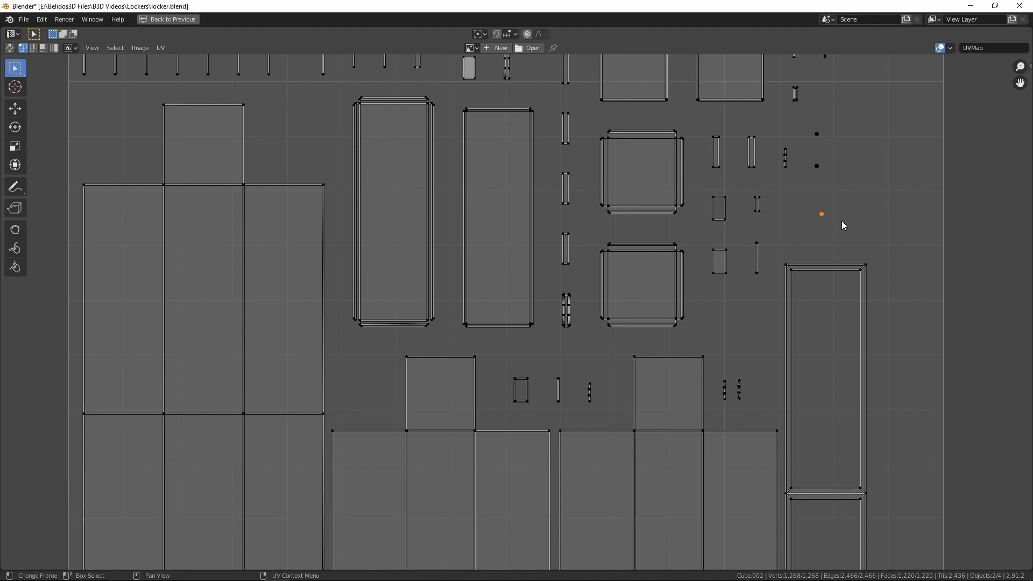
key("g")
left_click(745, 373)
left_click(837, 196)
key("g")
left_click(774, 398)
left_click(810, 130)
key("g")
left_click(753, 393)
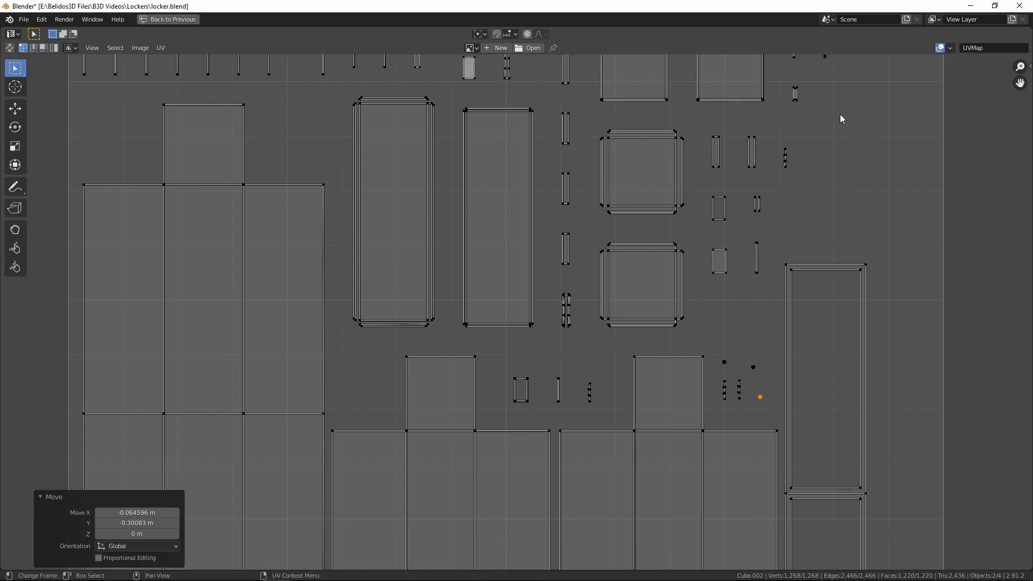
scroll(840, 114, "down", 1)
left_click(766, 111)
key("g")
left_click(697, 345)
Spread the three remaining small strip islands outward into the free space above the double frame
scroll(753, 231, "down", 2)
middle_click_drag(764, 211, 785, 235)
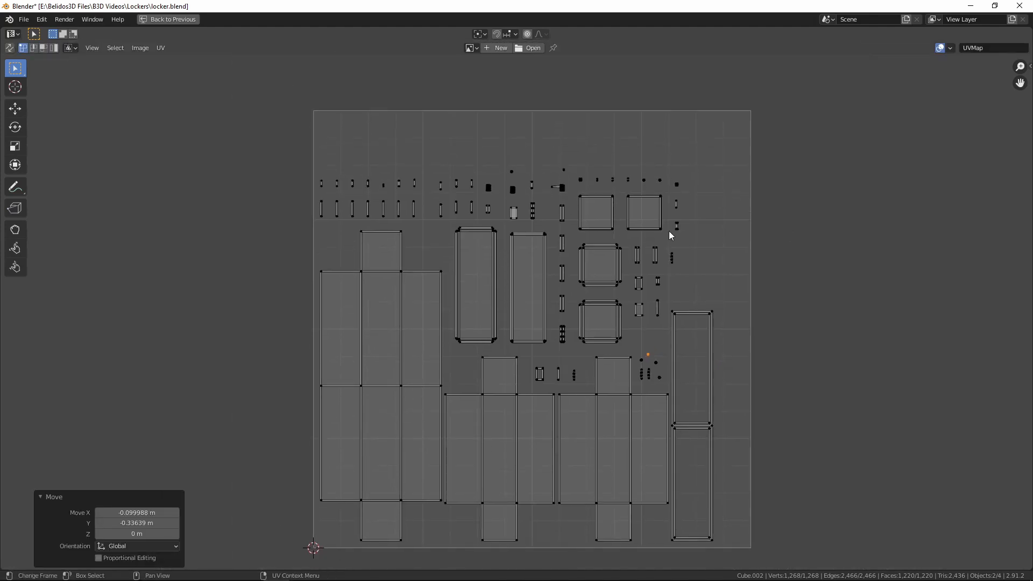
left_click_drag(666, 246, 680, 269)
key("g")
left_click(695, 292)
left_click_drag(670, 216, 686, 235)
key("g")
left_click(692, 251)
left_click_drag(669, 195, 694, 216)
Select all islands, center them in the UV square, and scale them up together to fill it
key("g")
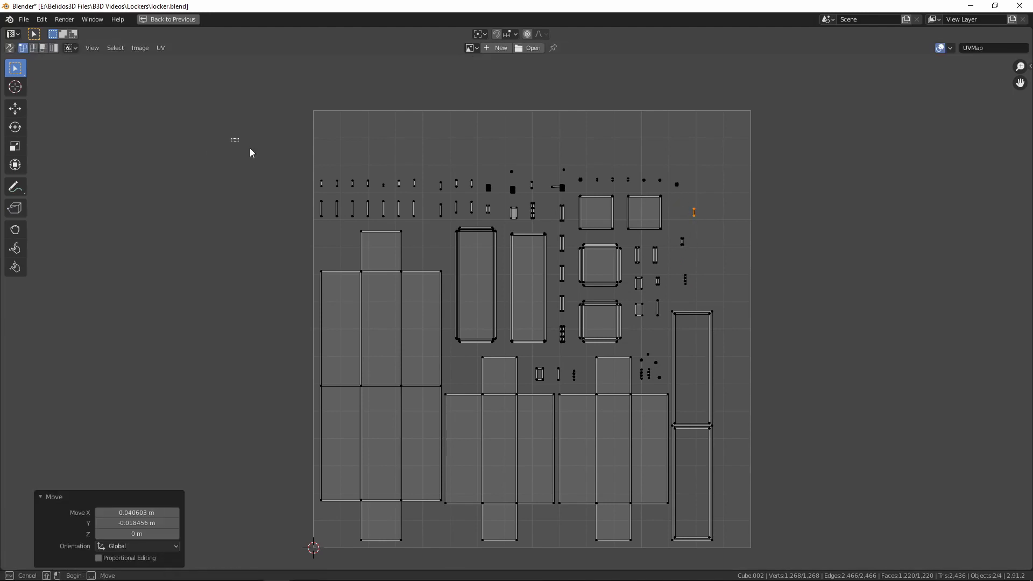
left_click_drag(250, 152, 735, 556)
key("g")
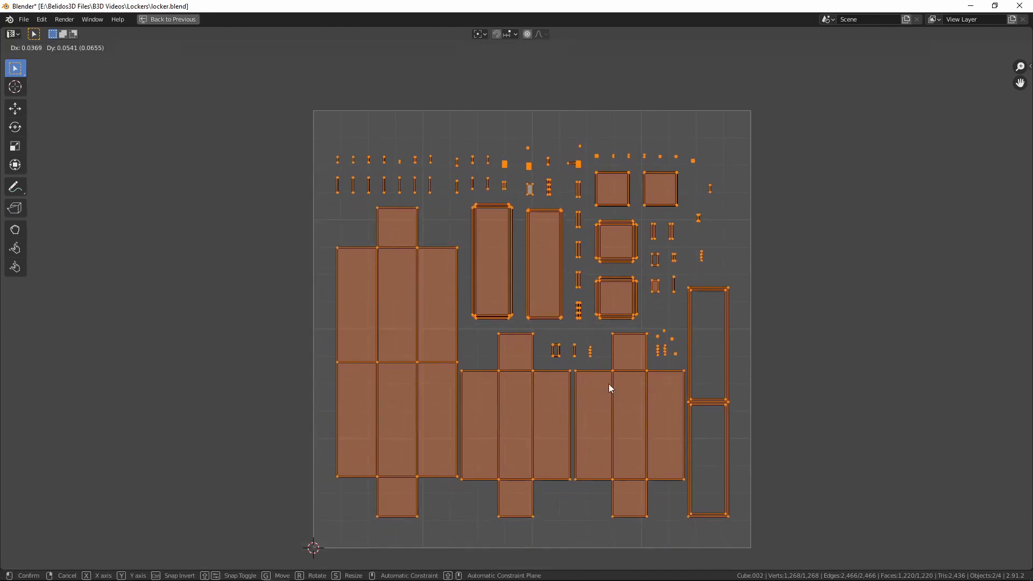
left_click(609, 383)
key("s")
left_click(744, 412)
left_click(306, 123)
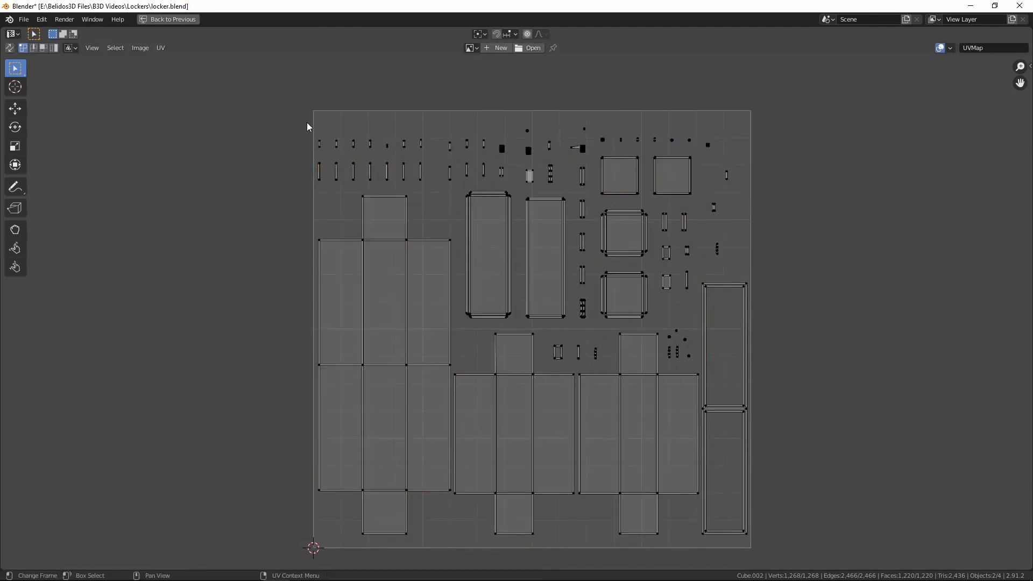
Set the pivot to Individual Origins and enlarge the small islands above the body and tall panels about 1.4 times
left_click_drag(306, 127, 589, 192)
left_click(479, 34)
left_click(501, 81)
key("s")
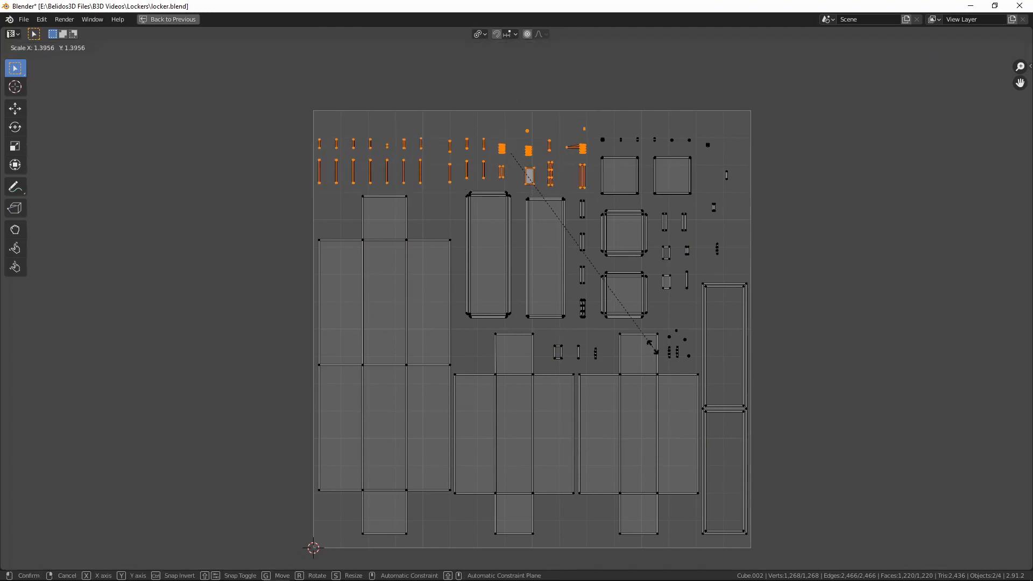
left_click(653, 347)
Enlarge the row of tiny islands above the two square islands individually by a factor of 2.612
left_click_drag(595, 131, 715, 156)
key("s")
left_click(826, 303)
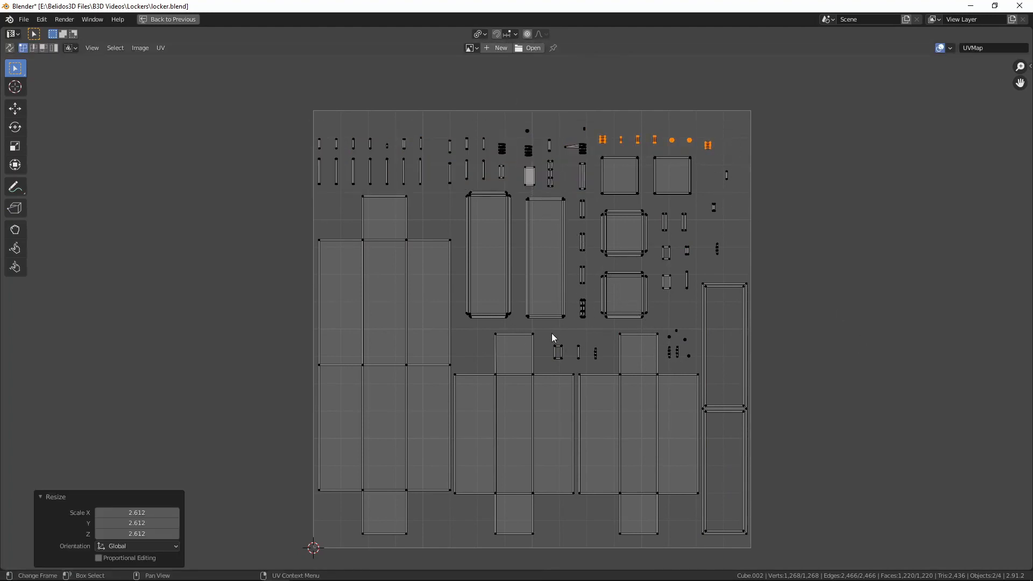
Enlarge the small islands in the gaps beside the second cross-shaped island, one group at a time
left_click_drag(550, 334, 611, 376)
key("s")
left_click(629, 393)
left_click_drag(662, 326, 695, 369)
key("s")
left_click(703, 384)
Enlarge the six small islands beside the two bordered square islands about 1.14 times
left_click_drag(657, 205, 692, 305)
key("s")
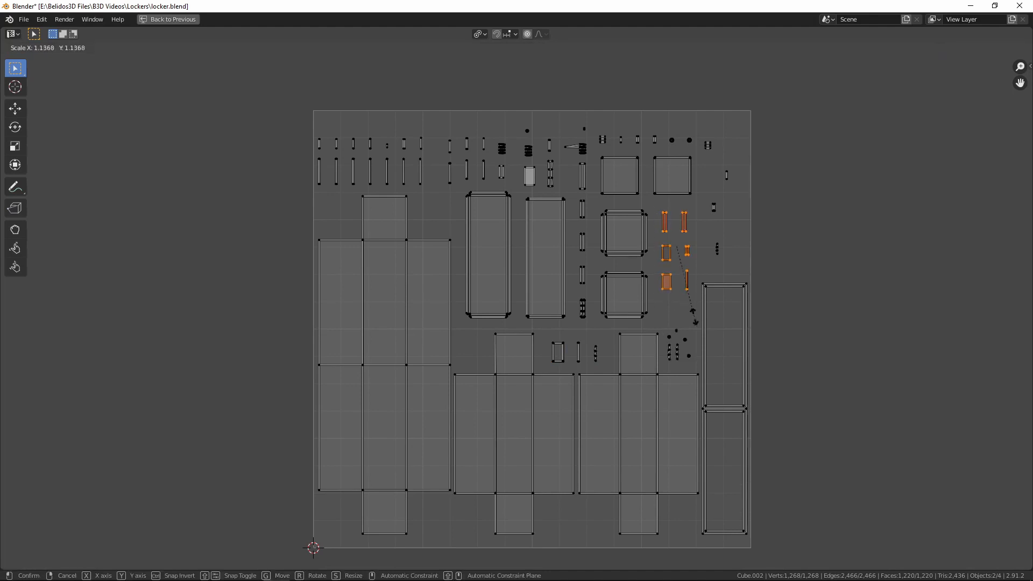
left_click(696, 322)
Align the outermost strip with the islands below it, scale all three by 1.738, and restore the normal editor layout
left_click_drag(718, 163, 737, 192)
key("g")
left_click(728, 194)
left_click_drag(707, 157, 736, 267)
key("s")
left_click(793, 290)
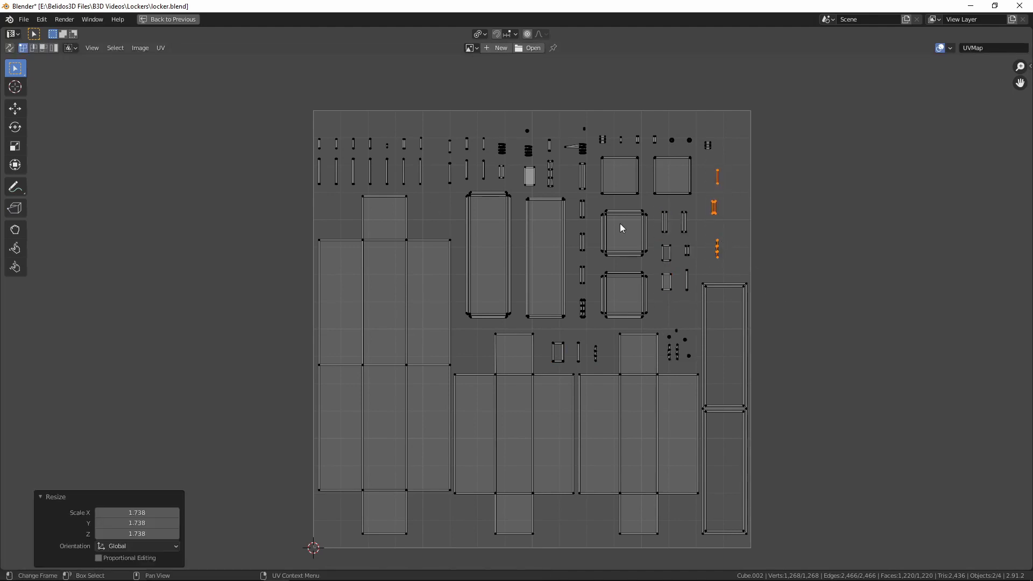
key("ctrl+space")
scroll(311, 325, "down", 2)
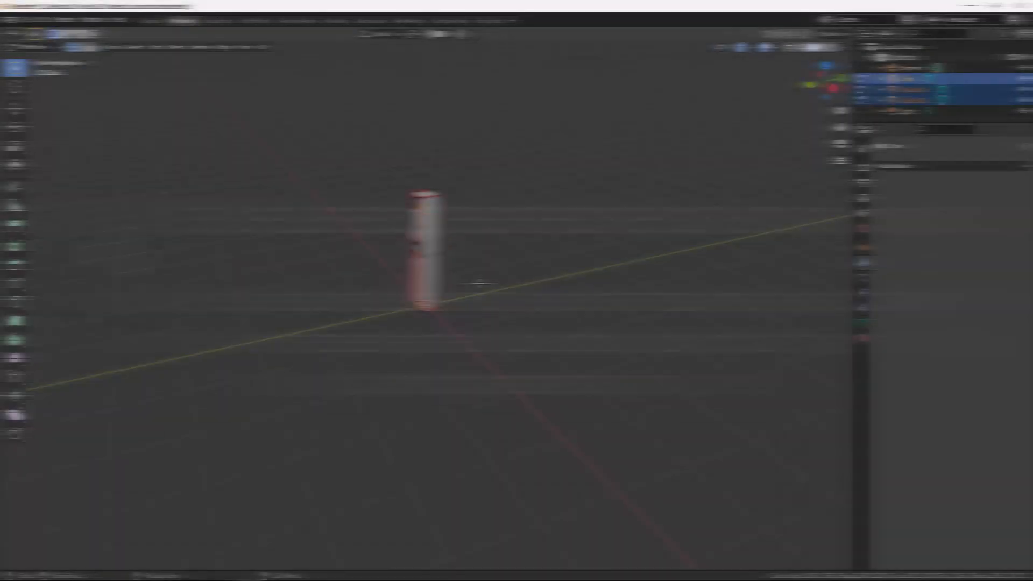
Return to Object Mode and select only the locker's upper door
key("Tab")
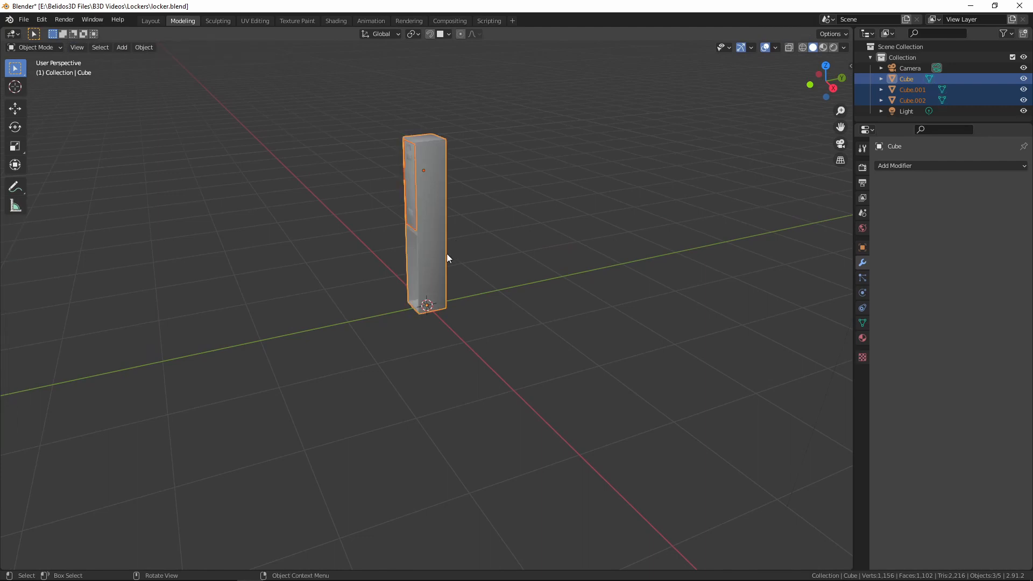
middle_click_drag(446, 255, 415, 281)
left_click_drag(455, 263, 457, 263)
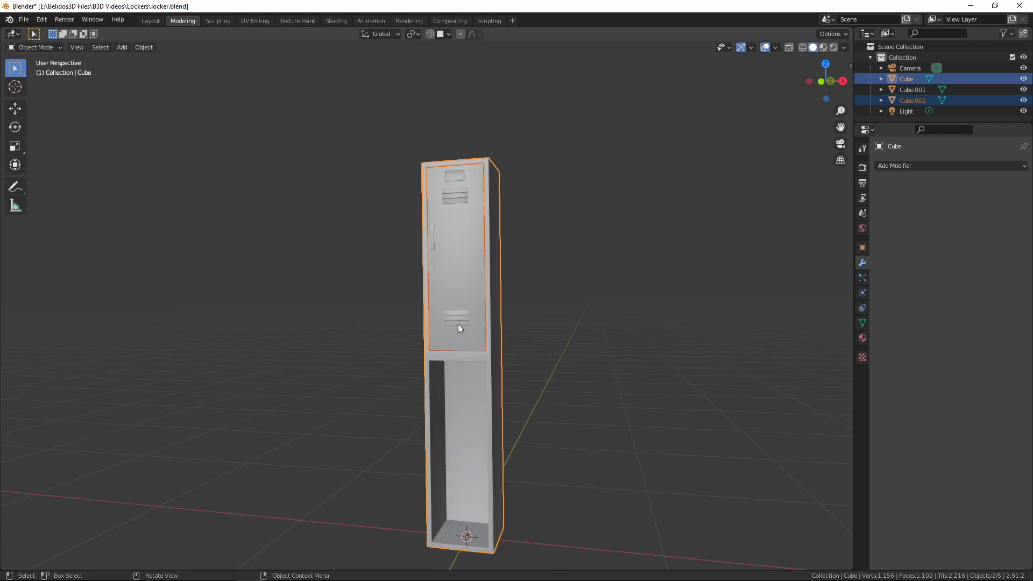
left_click(441, 303)
key("g")
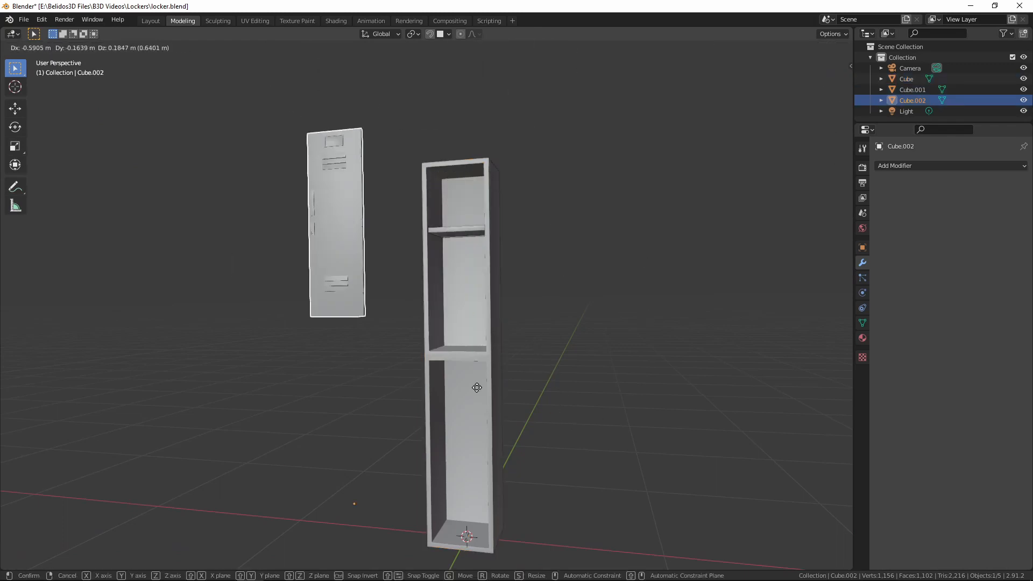
right_click(546, 342)
Open the upper door's mesh in Edit Mode
scroll(545, 343, "up", 3)
middle_click_drag(557, 318, 526, 419, "shift")
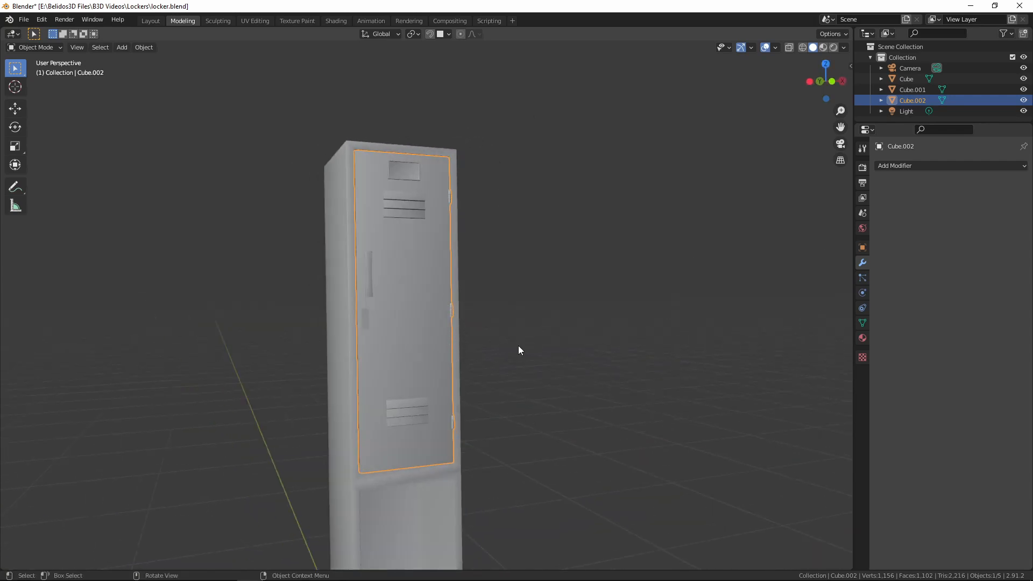
middle_click_drag(518, 347, 440, 348)
middle_click_drag(464, 345, 474, 301)
scroll(506, 353, "up", 4)
scroll(474, 302, "down", 4)
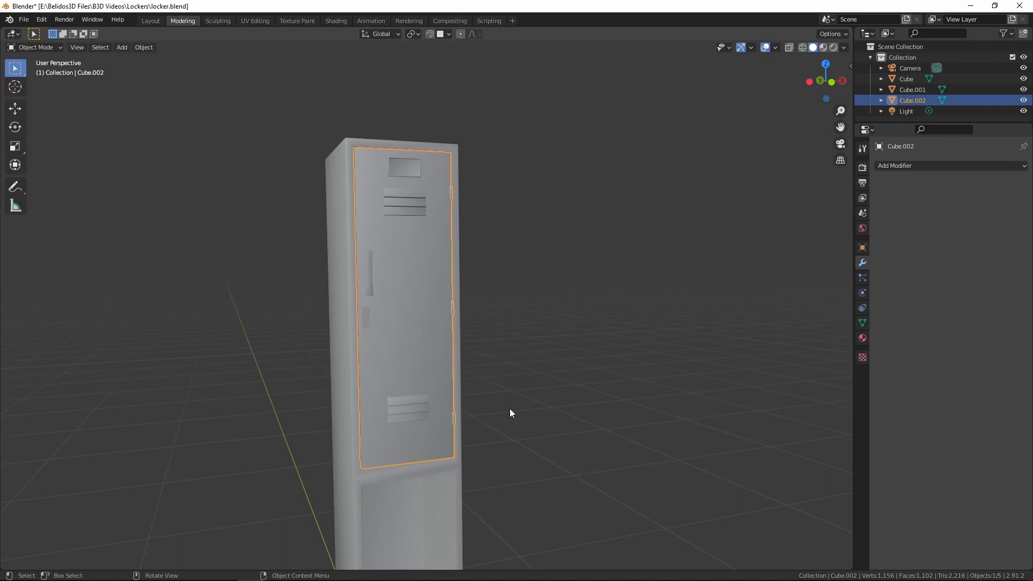
scroll(461, 338, "up", 5)
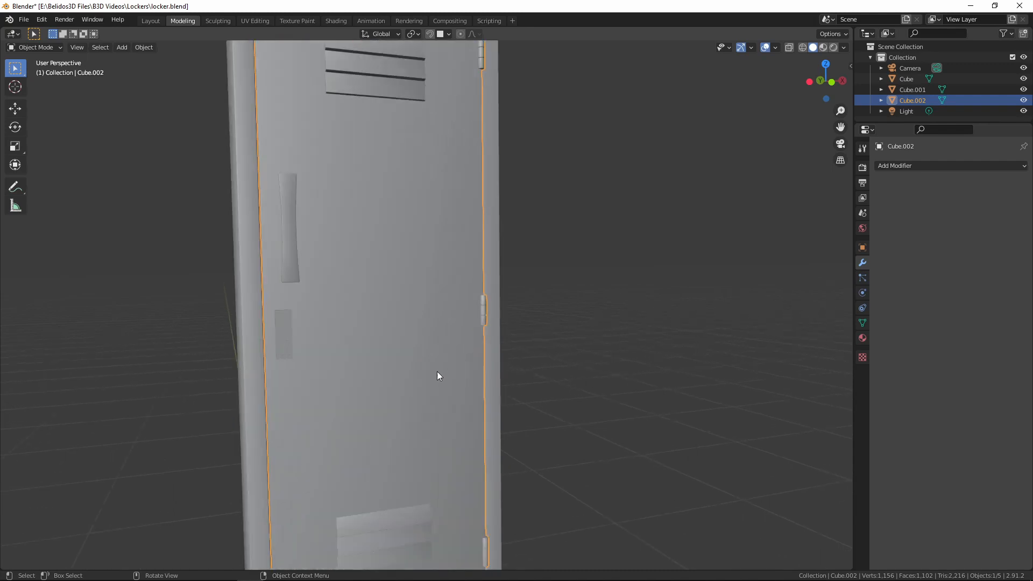
key("Tab")
Try to snap the 3D cursor to the upper door's middle hinge
middle_click_drag(437, 334, 418, 376)
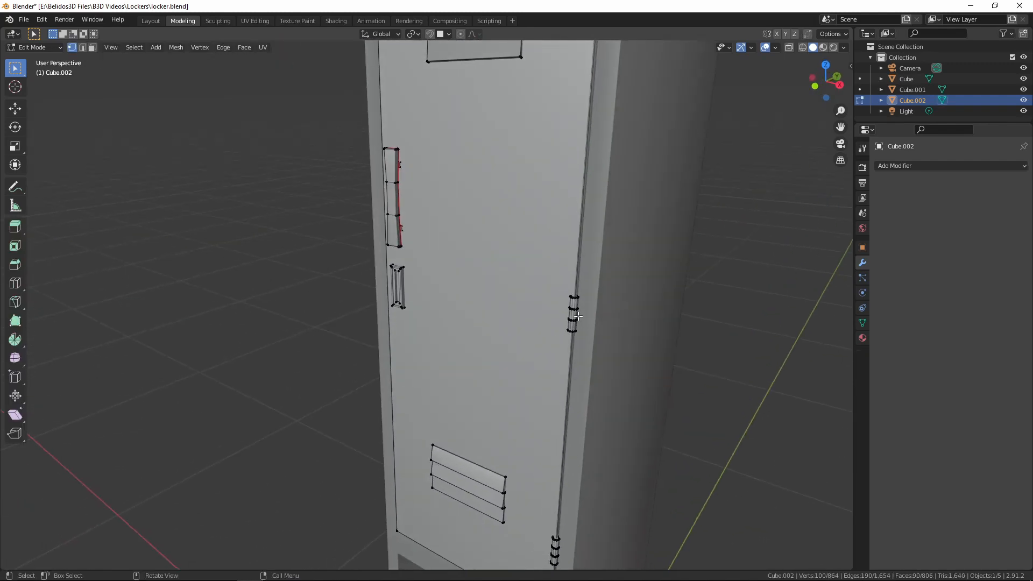
key("l")
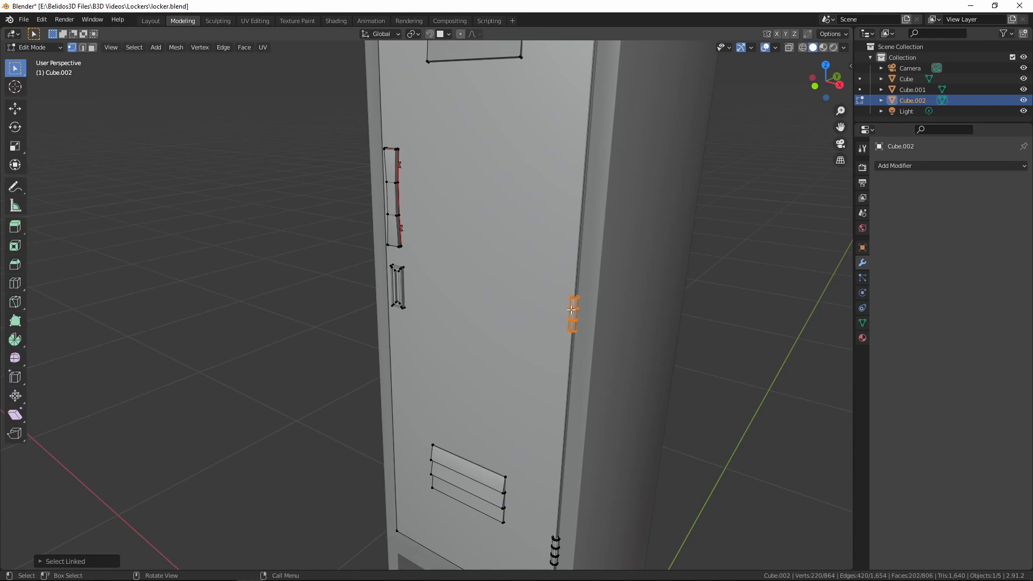
key("shift+s")
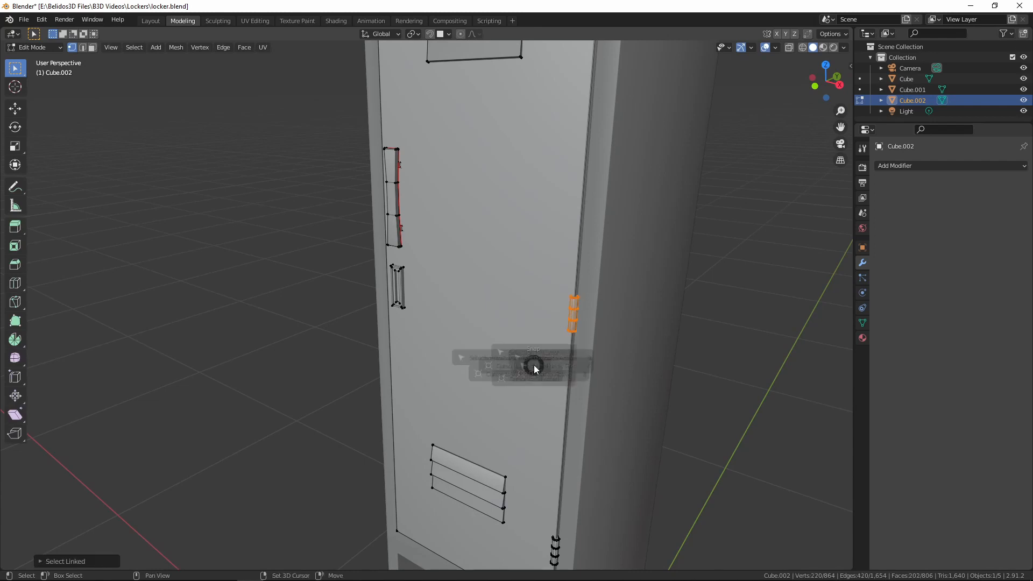
left_click(536, 425)
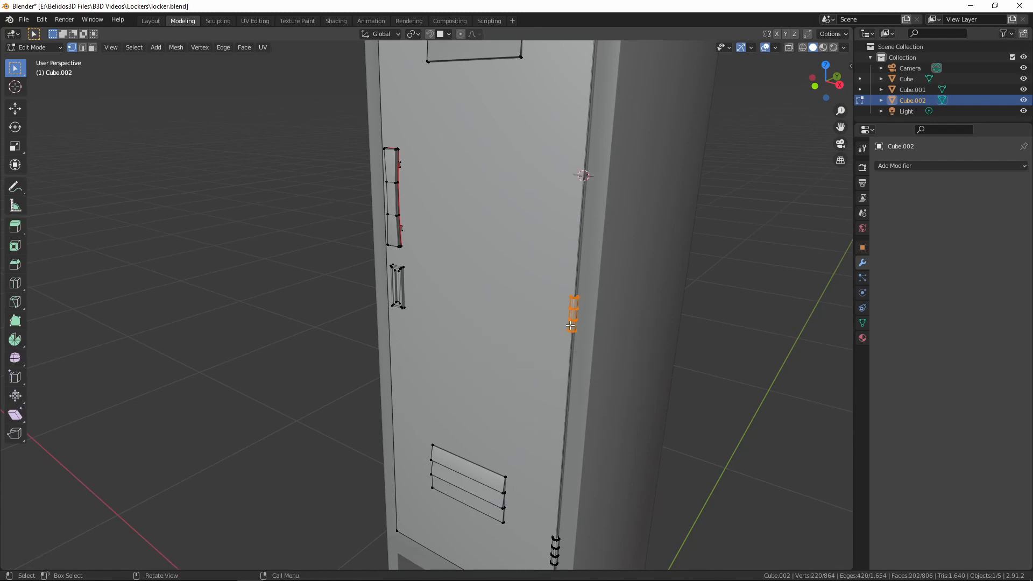
scroll(571, 326, "down", 5)
middle_click_drag(572, 325, 546, 320)
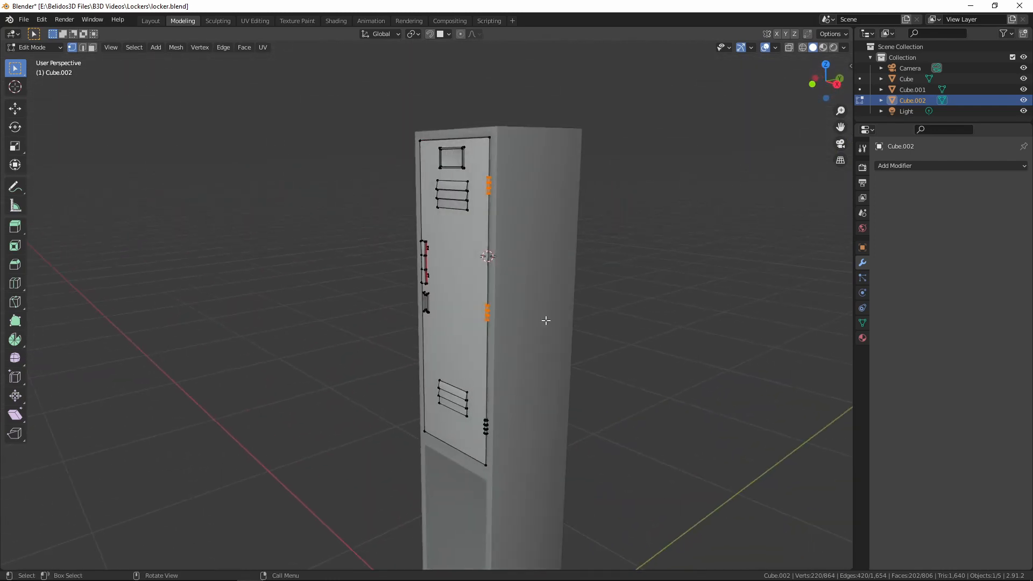
scroll(546, 320, "up", 4)
Clear the selection, select only the middle hinge's linked geometry, and snap the 3D cursor to it
key("alt+a")
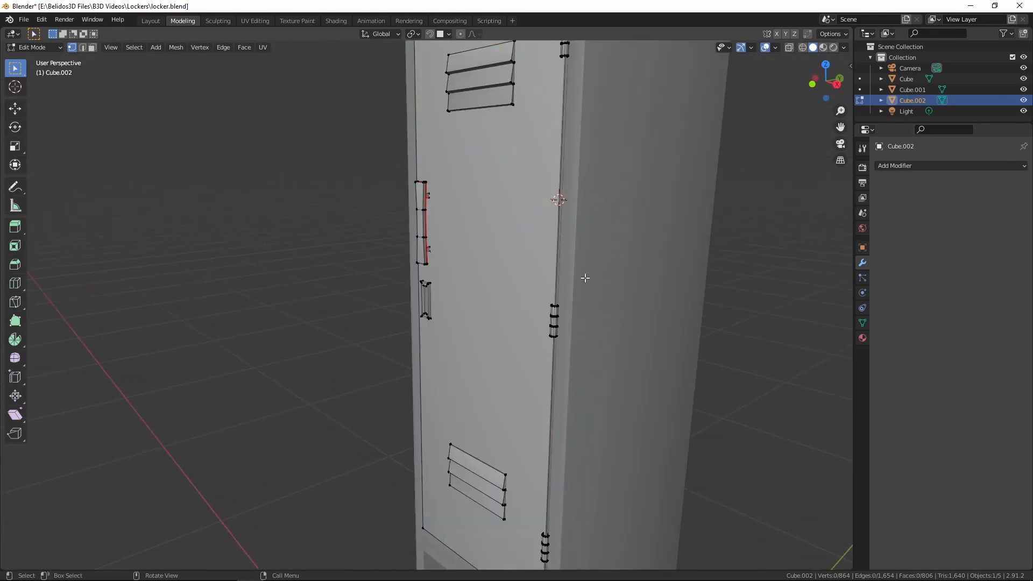
middle_click_drag(585, 277, 584, 321)
key("l")
key("shift+s")
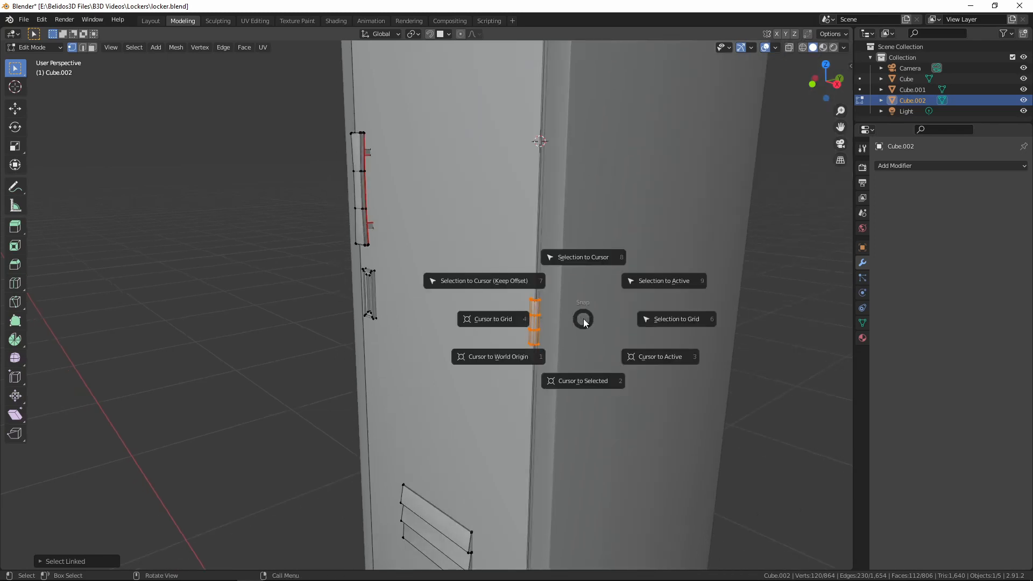
left_click(591, 376)
Return to Object Mode and set the upper door's origin to the 3D cursor at the middle hinge
key("Tab")
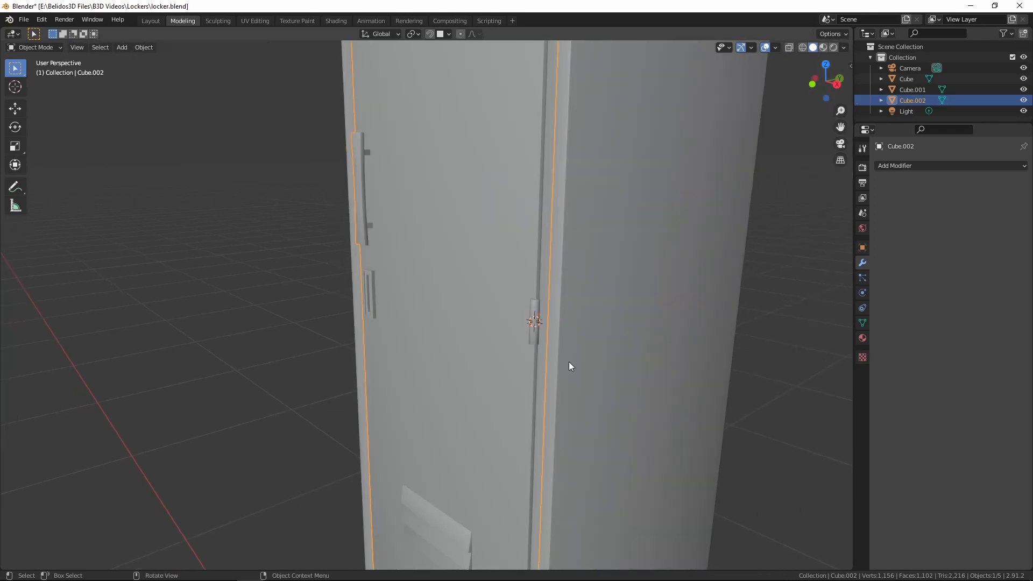
right_click(458, 292)
mouse_move(403, 319)
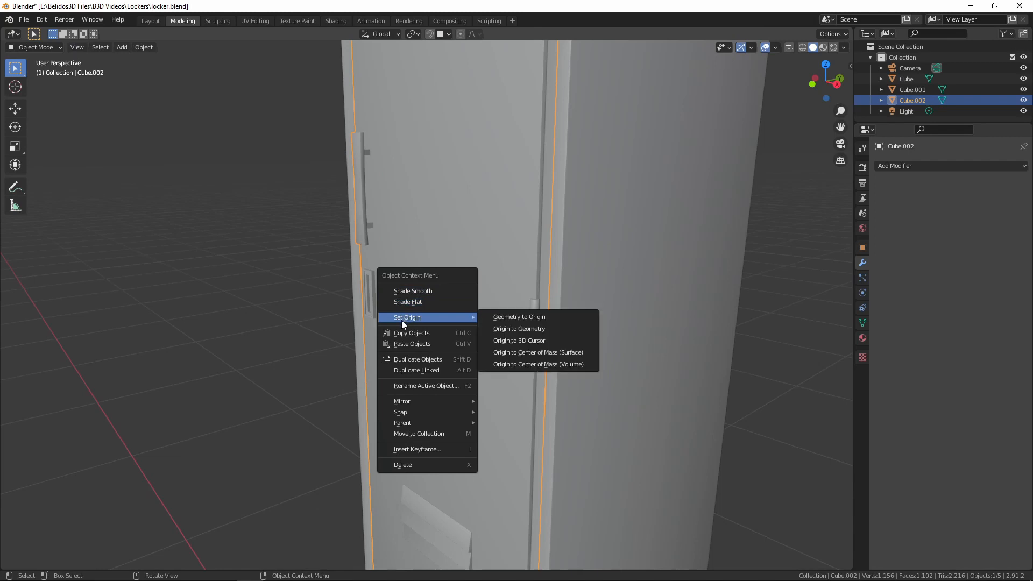
left_click(528, 339)
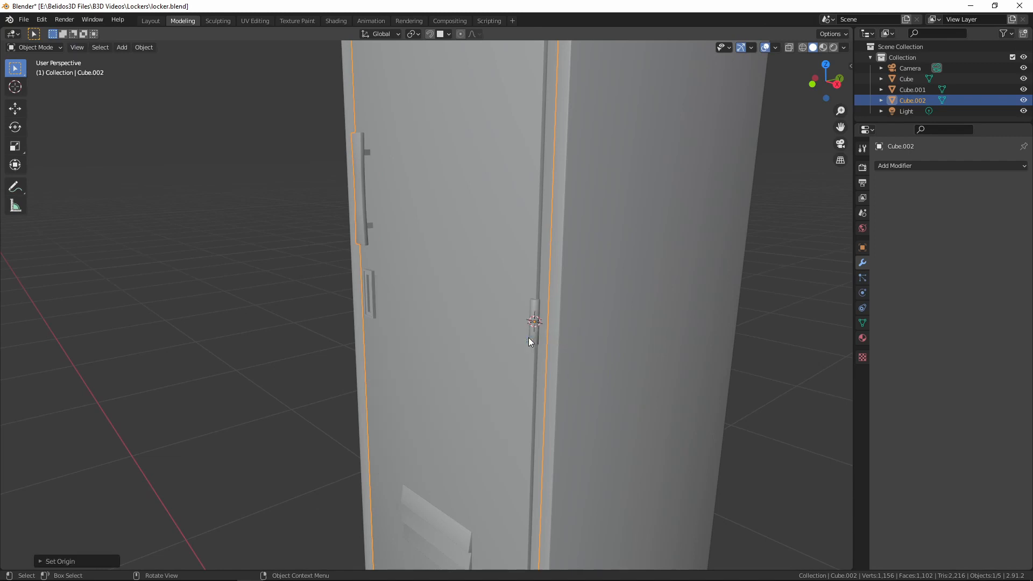
Try swinging the upper door open around its hinge by rotating it about the global Z axis
scroll(473, 351, "down", 5)
middle_click_drag(473, 352, 561, 342)
left_click(389, 323)
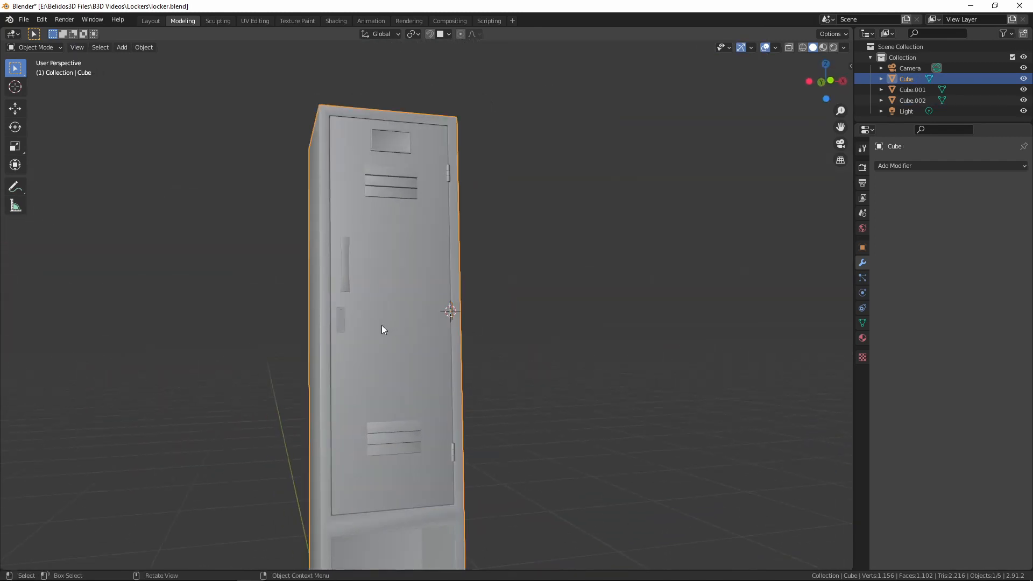
left_click(365, 312)
middle_click_drag(366, 312, 621, 377)
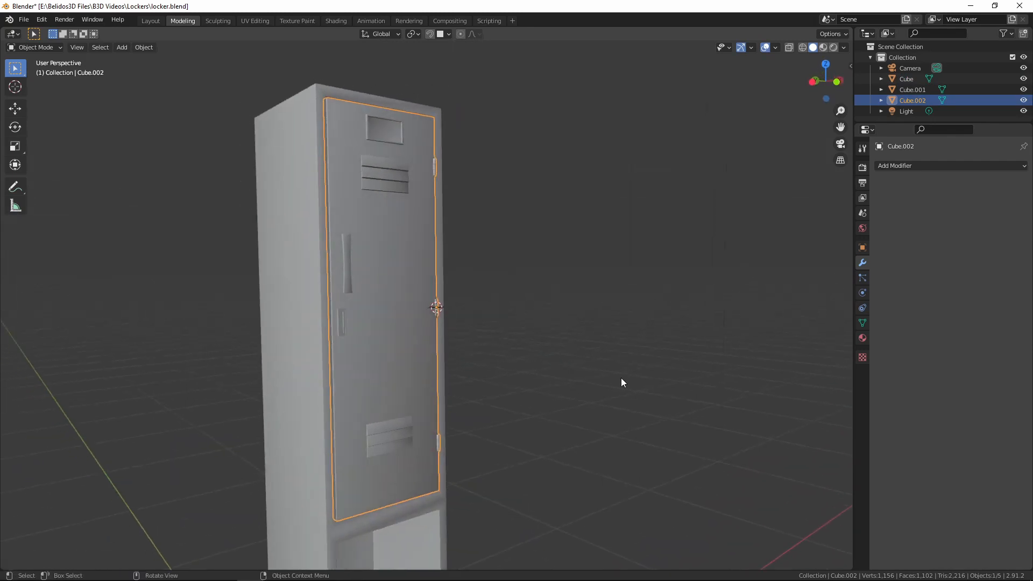
key("r")
key("z")
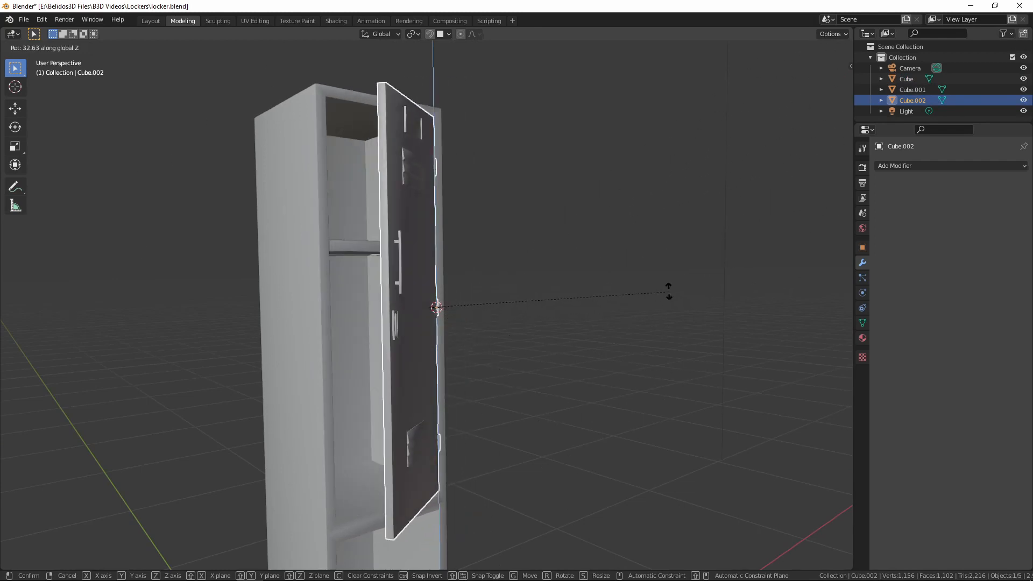
right_click(637, 293)
Select the locker body and inspect it from below, including the origin point at its base
scroll(538, 344, "down", 4)
middle_click_drag(469, 393, 501, 252)
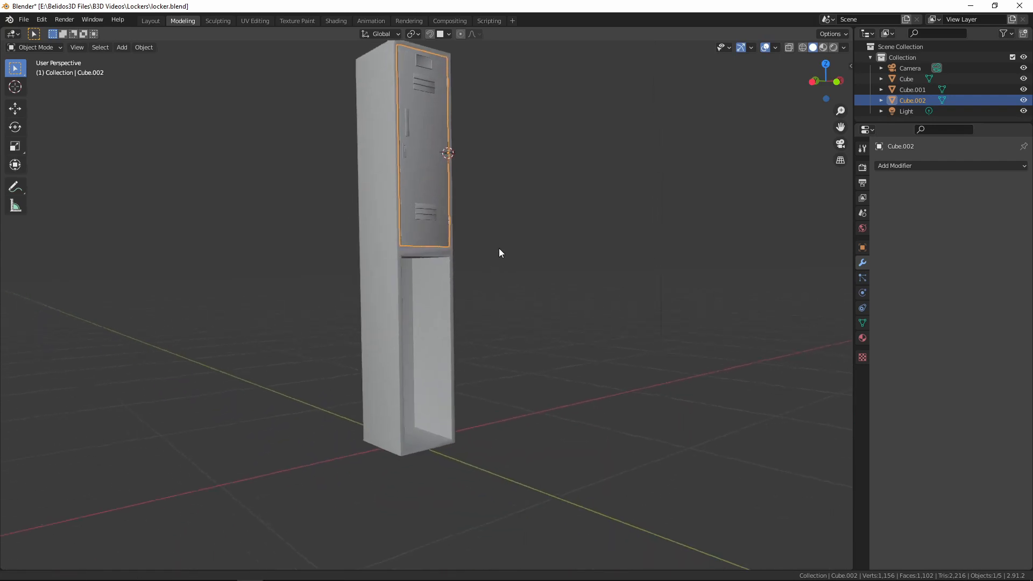
middle_click_drag(398, 456, 543, 417)
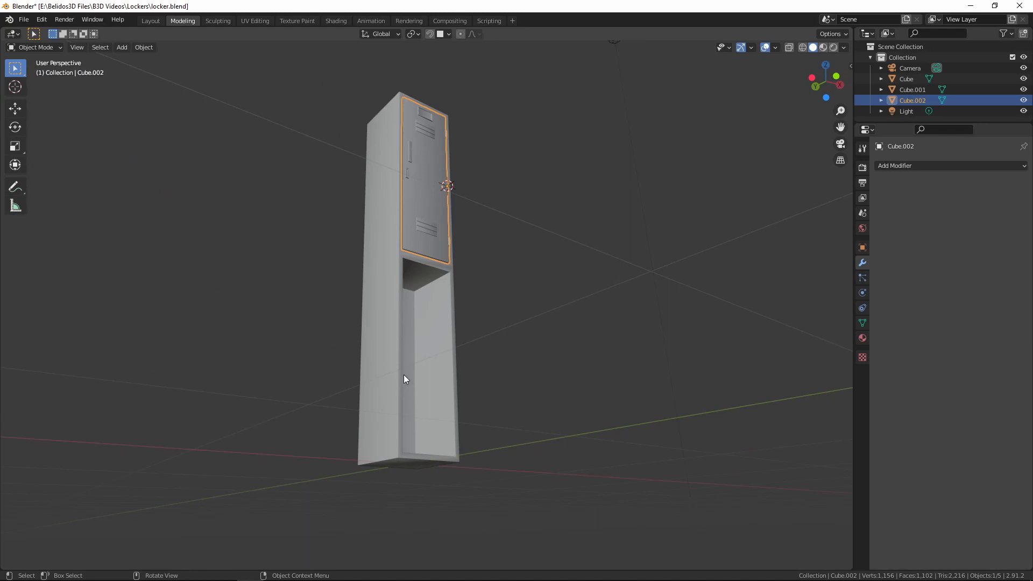
left_click(385, 344)
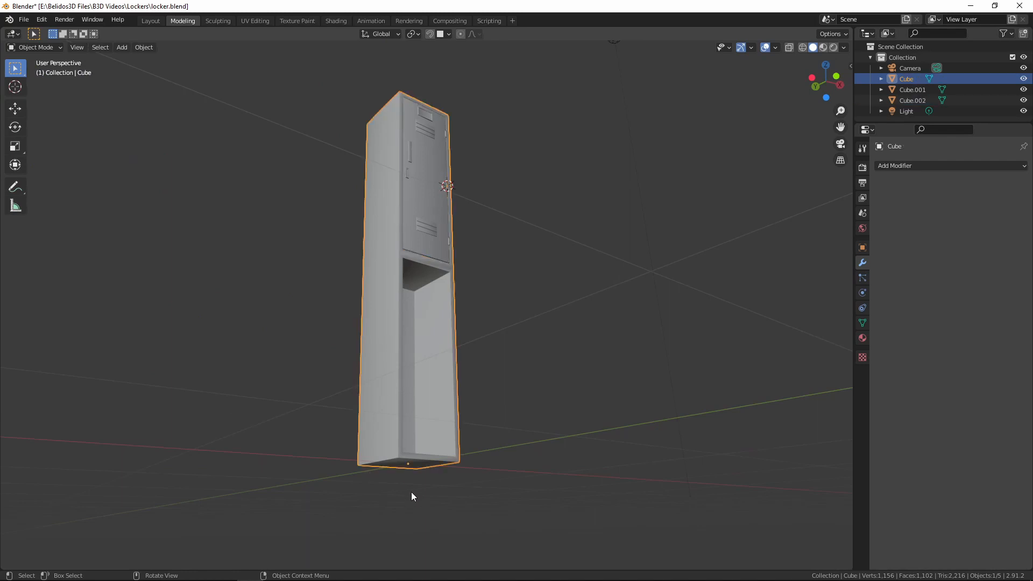
scroll(434, 452, "down", 1)
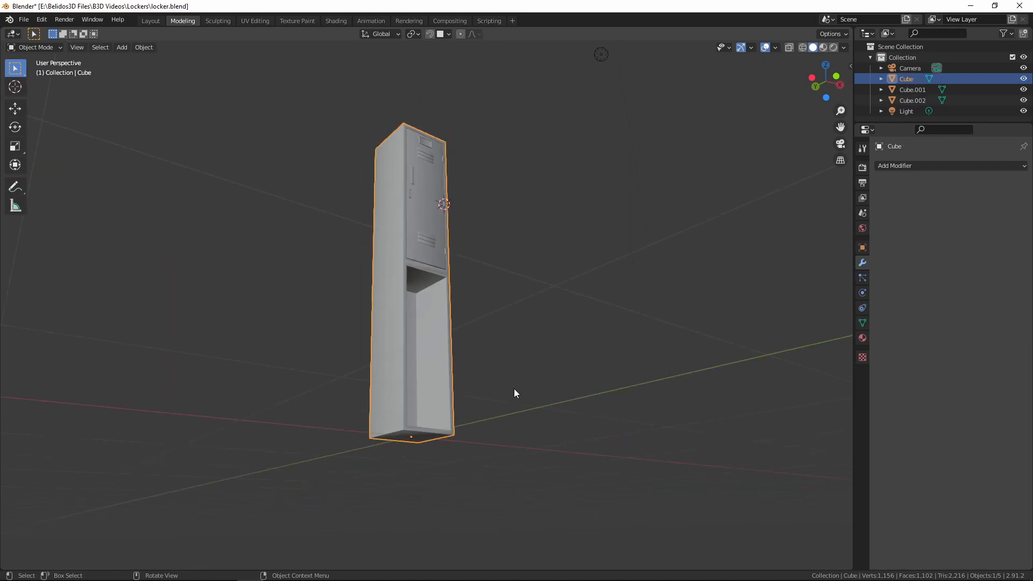
middle_click_drag(584, 331, 587, 477, "shift")
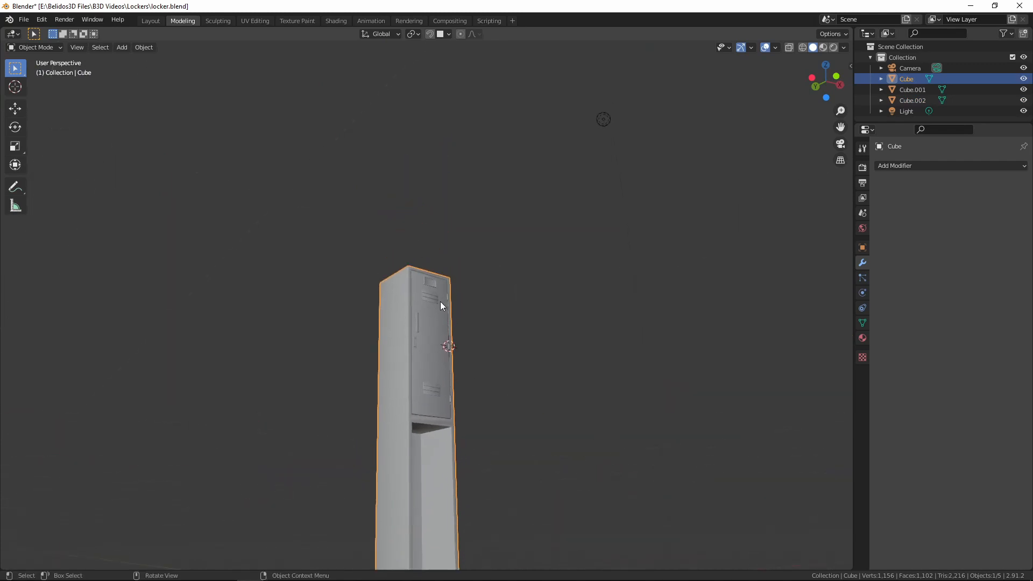
middle_click_drag(441, 304, 476, 262)
scroll(495, 317, "up", 3)
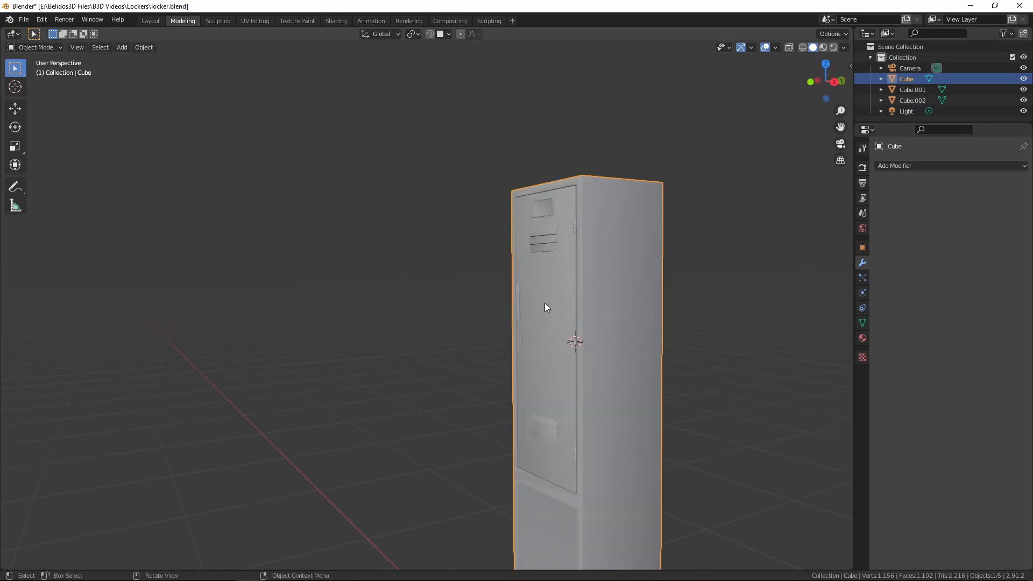
left_click(548, 302)
key("g")
right_click(452, 237)
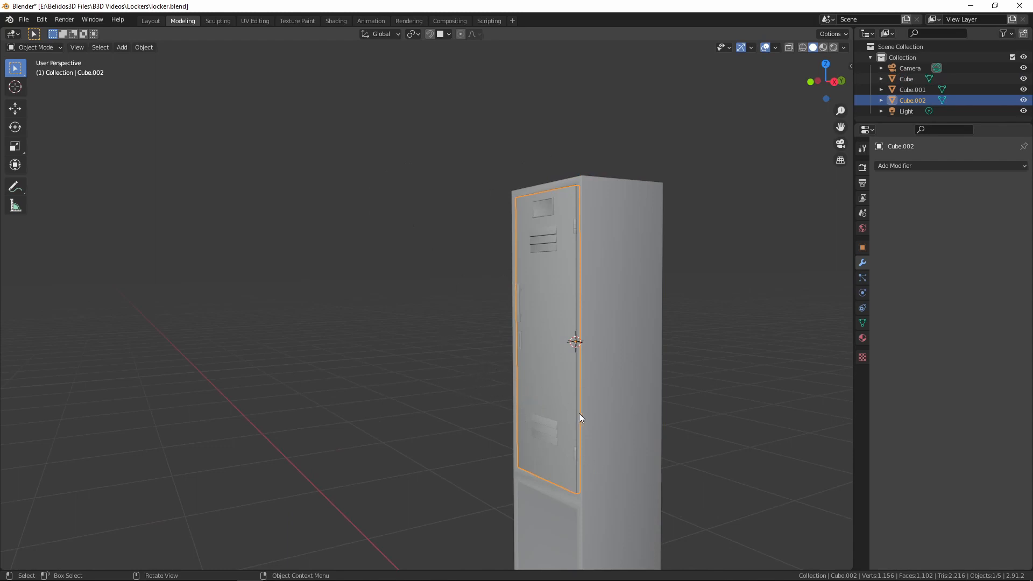
Inspect the locker body from both sides and select it together with the upper door
scroll(554, 390, "down", 3)
middle_click_drag(503, 369, 456, 287, "shift")
left_click(505, 402)
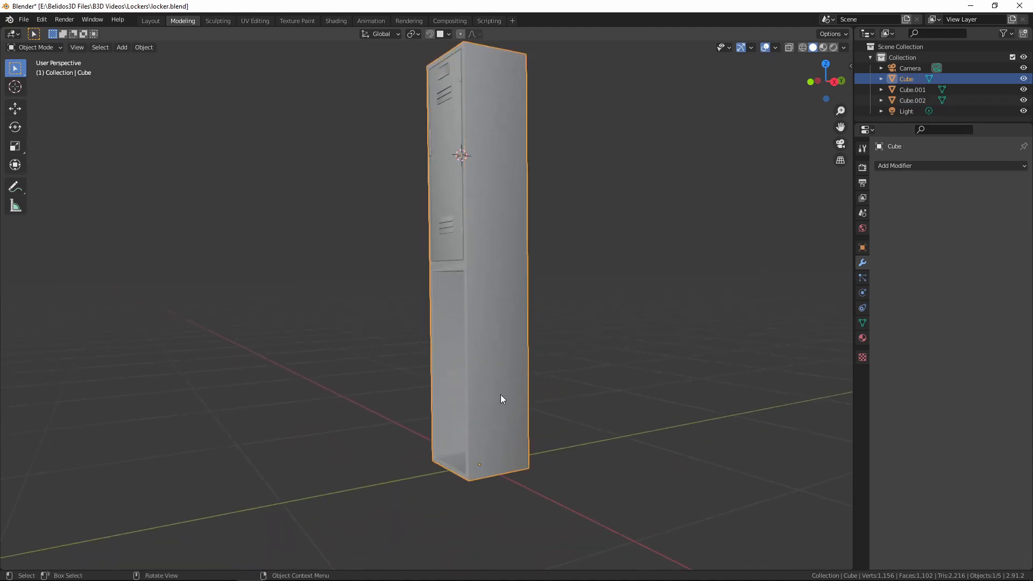
middle_click_drag(476, 408, 425, 373)
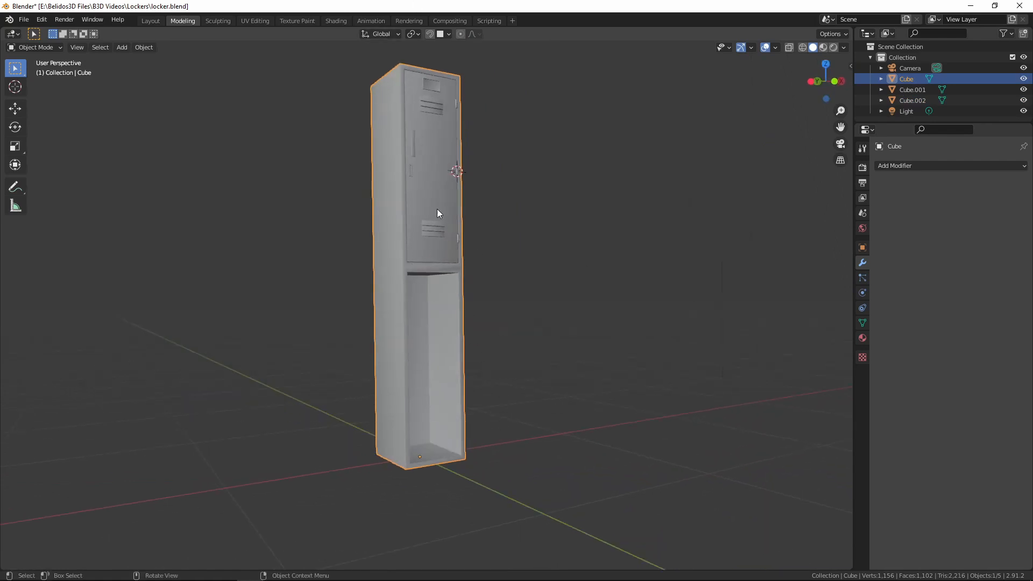
left_click(421, 124)
left_click(387, 298, "shift")
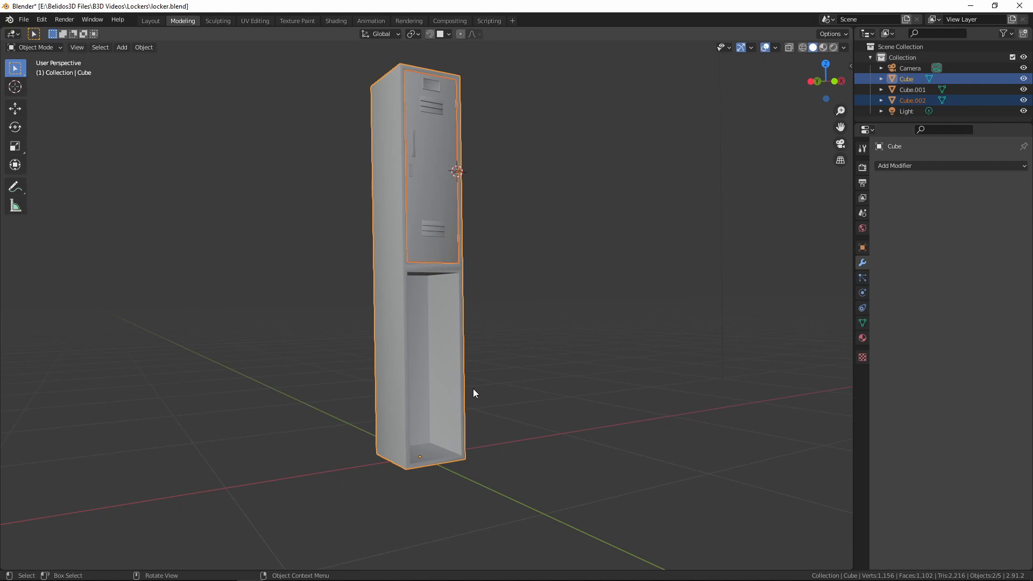
Select only the upper door and duplicate it in place while working in front orthographic view
middle_click_drag(462, 376, 447, 188)
left_click(436, 138)
key("KP_1")
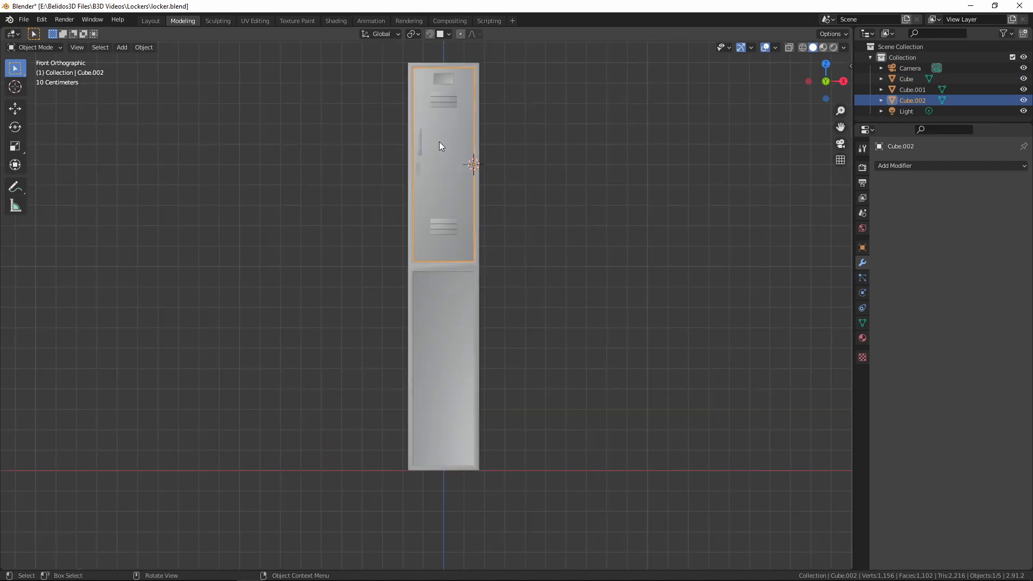
scroll(434, 133, "up", 2)
key("shift+d")
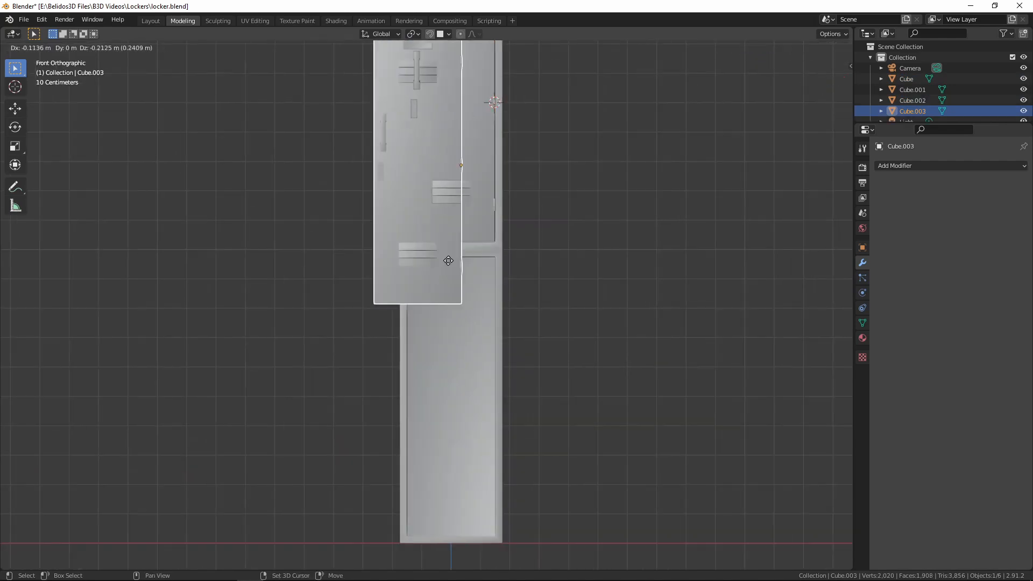
right_click(453, 154)
Move the duplicated door 1 m down along the Z axis into the locker's lower opening
key("g")
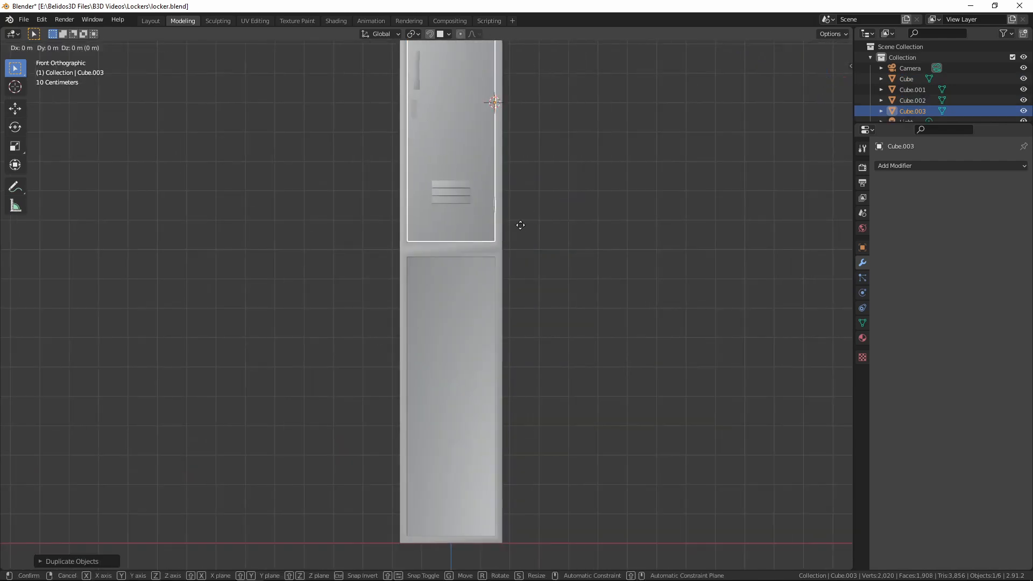
key("z")
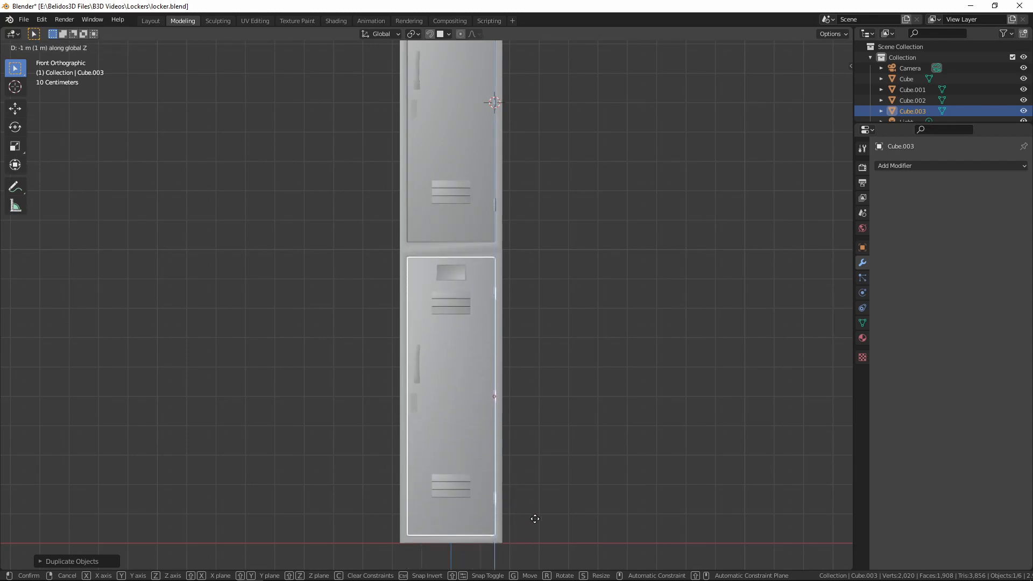
left_click(534, 519)
scroll(548, 436, "up", 5)
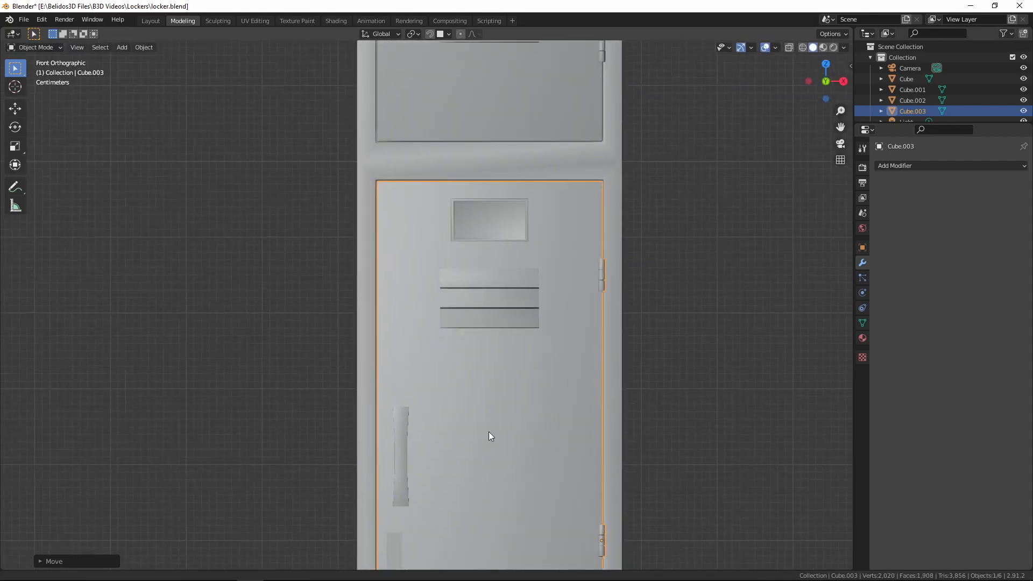
scroll(489, 432, "up", 8)
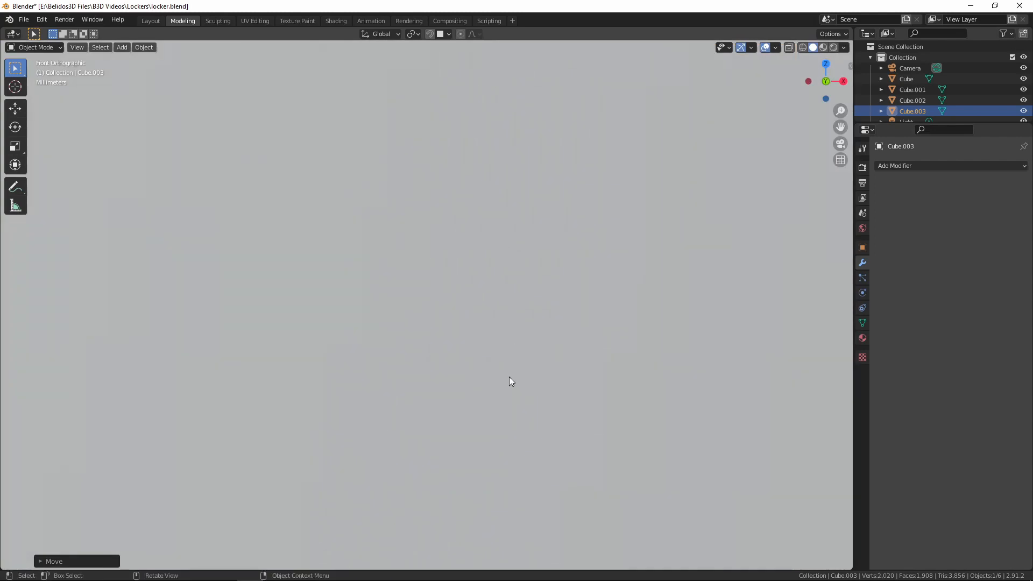
Check how the duplicated door fits the lower opening, from its top edge down to the locker's base
scroll(509, 393, "down", 7)
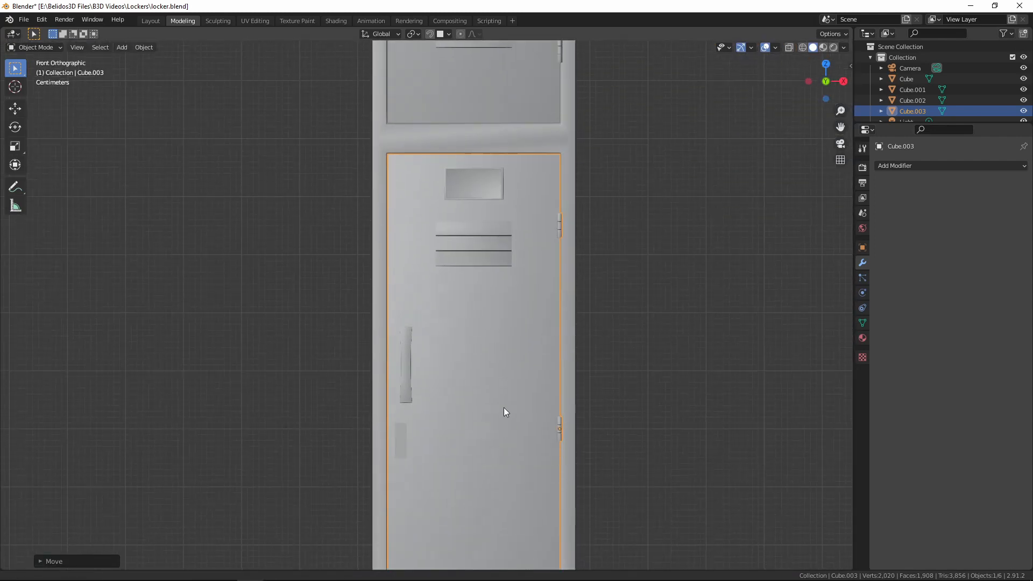
middle_click_drag(505, 410, 509, 101, "shift")
middle_click_drag(466, 369, 477, 330, "shift")
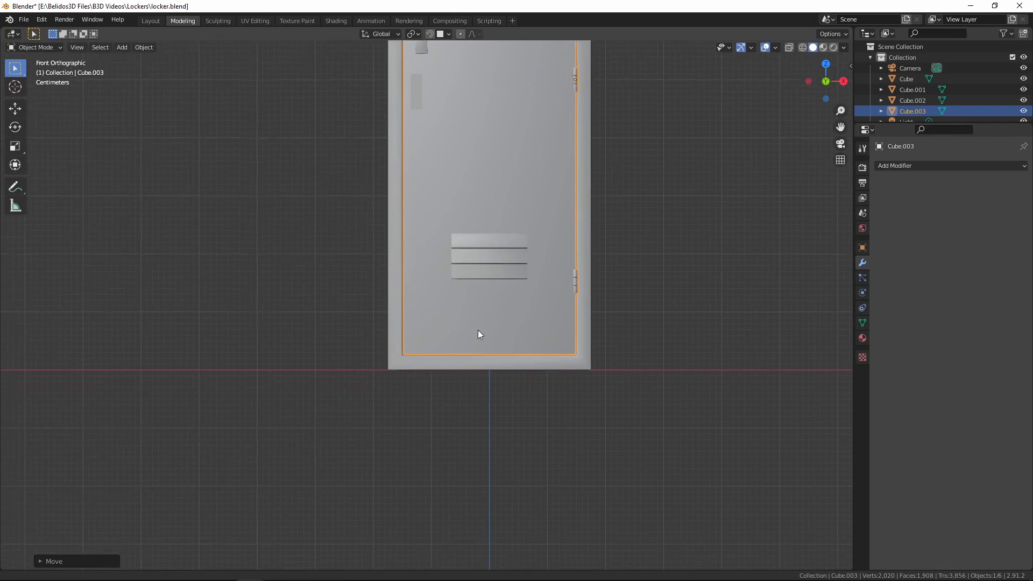
scroll(481, 335, "up", 5)
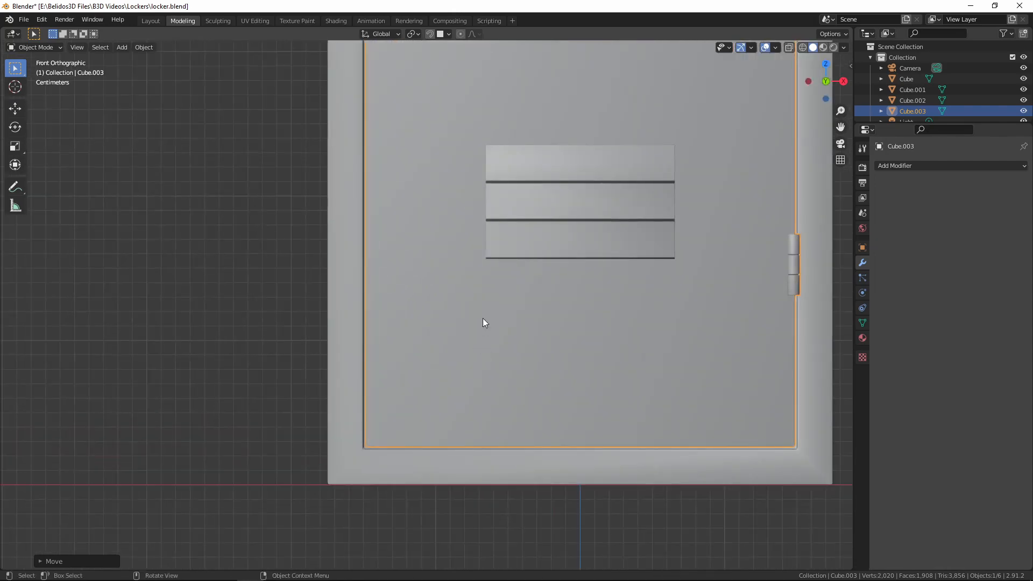
scroll(483, 317, "down", 4)
middle_click_drag(539, 171, 501, 230, "shift")
scroll(518, 217, "up", 3)
Clear the selection, select the upper and lower doors together, and hide both of them
key("alt+a")
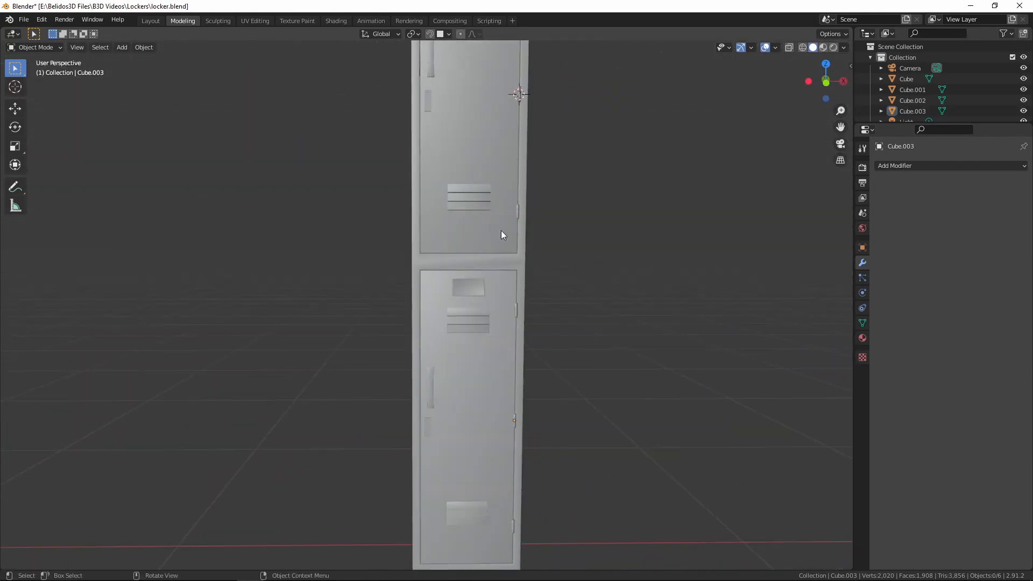
left_click_drag(477, 191, 467, 178)
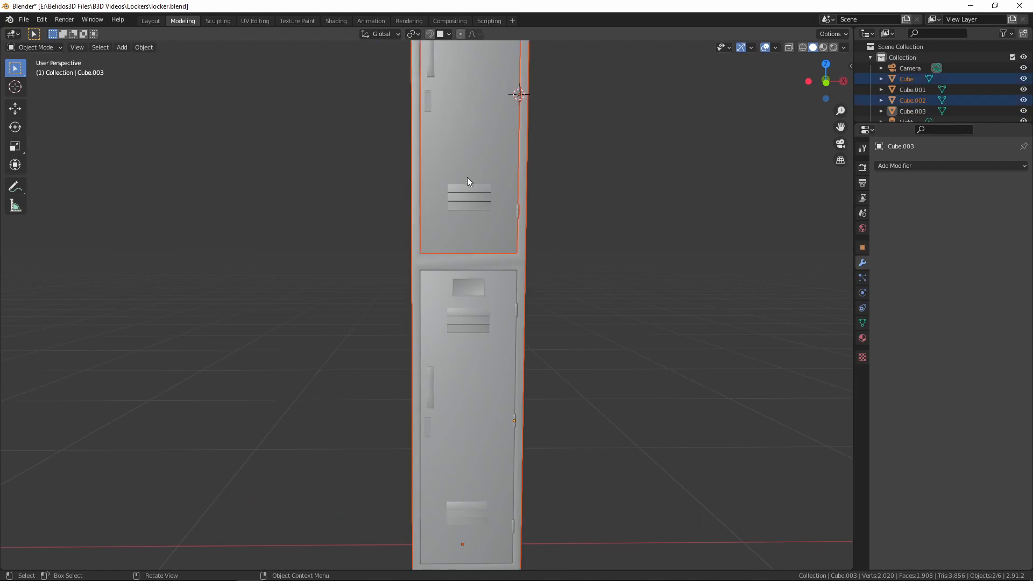
left_click(466, 338)
left_click(456, 209, "shift")
key("h")
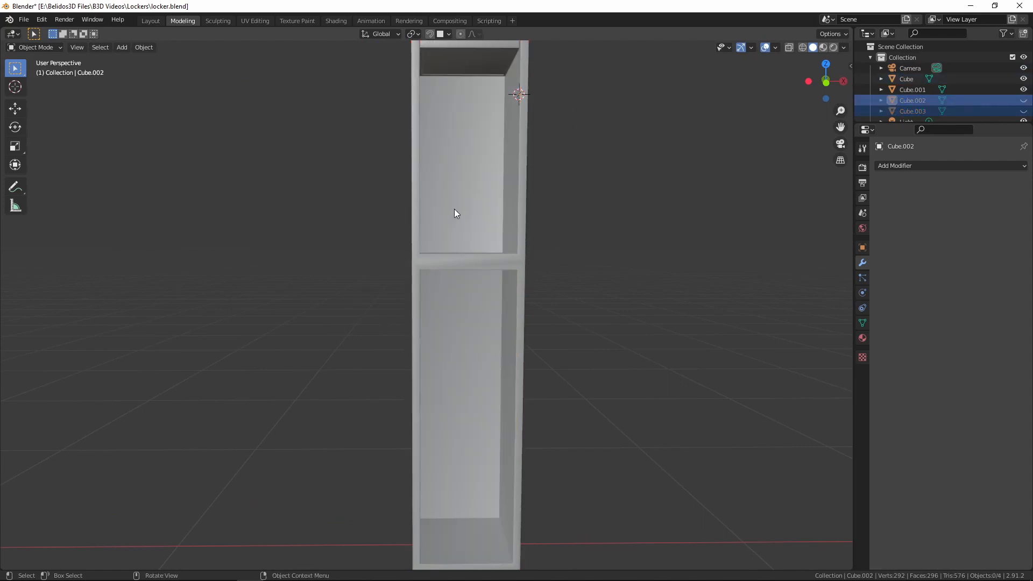
Select the upper compartment's shelf and the locker body, with the body active, and join them into one object
middle_click_drag(454, 210, 442, 142)
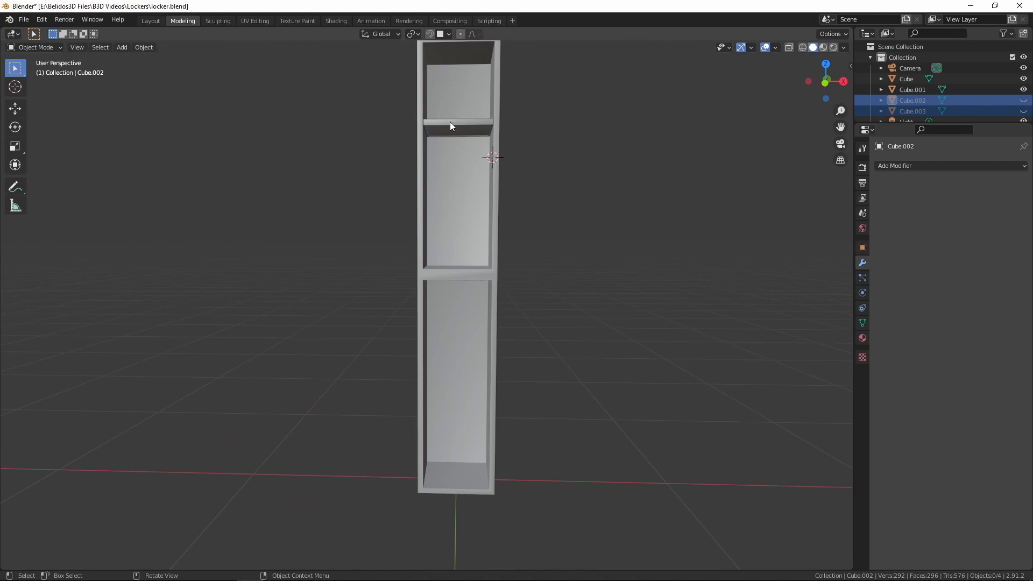
left_click(451, 127)
key("KP_1")
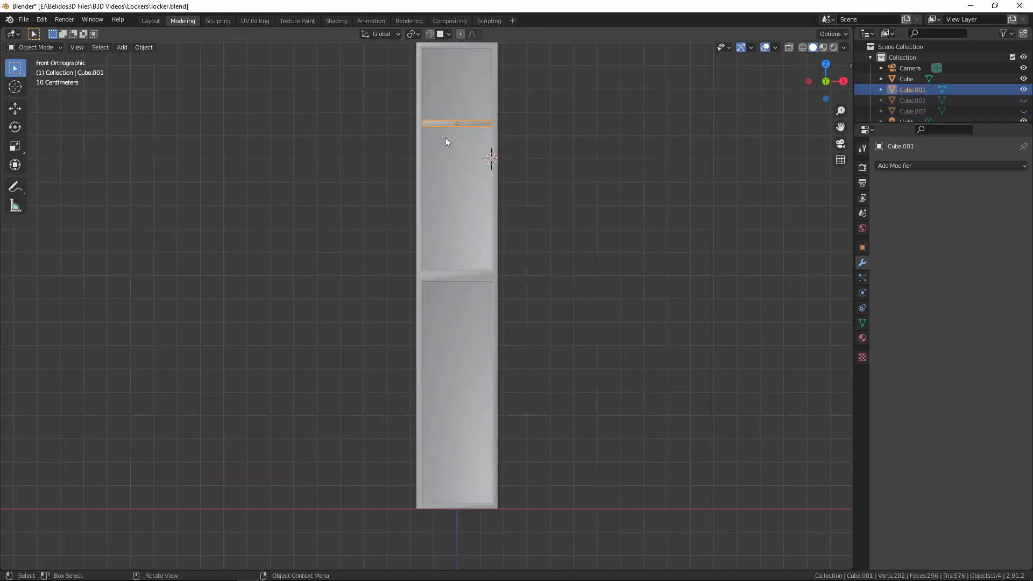
left_click(443, 189, "shift")
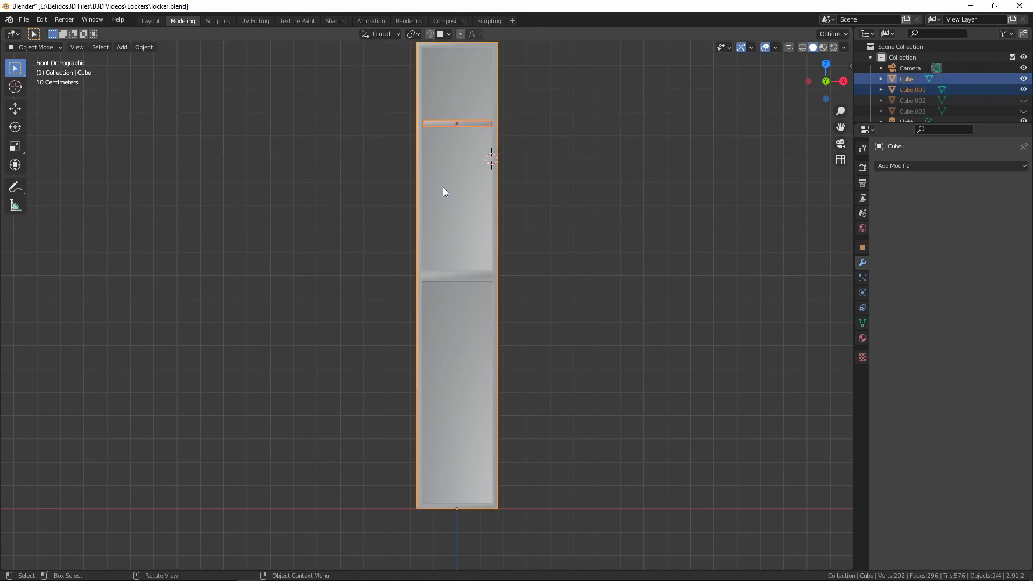
key("ctrl")
key("ctrl+j")
Select the shelf's linked geometry within the joined locker mesh and duplicate it in place
key("Tab")
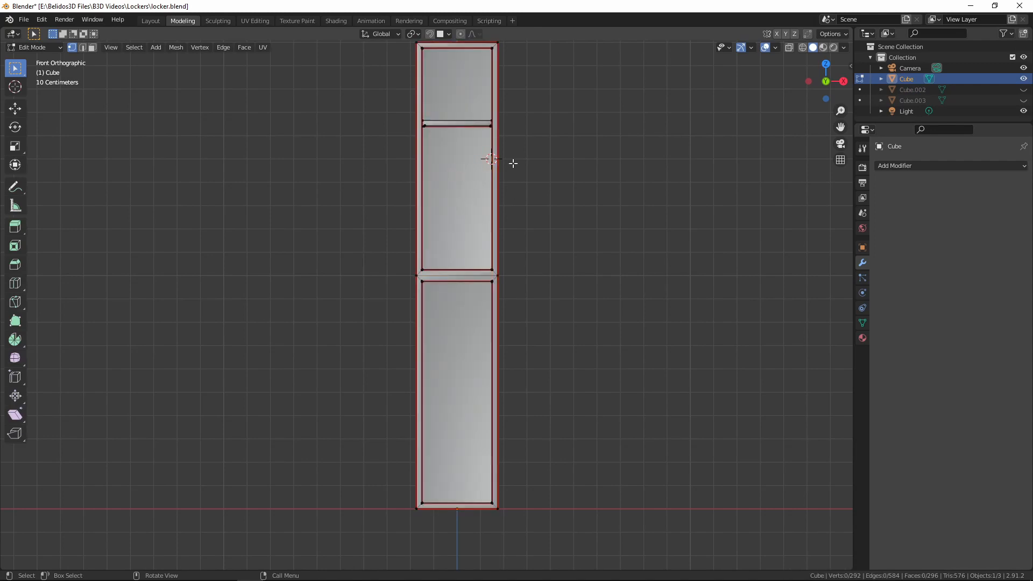
key("l")
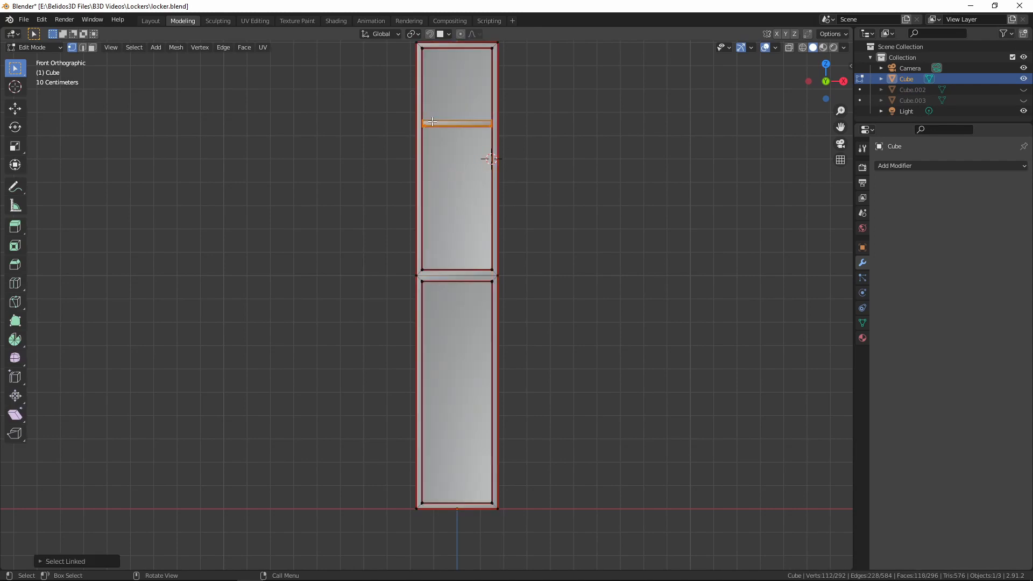
scroll(661, 261, "down", 1)
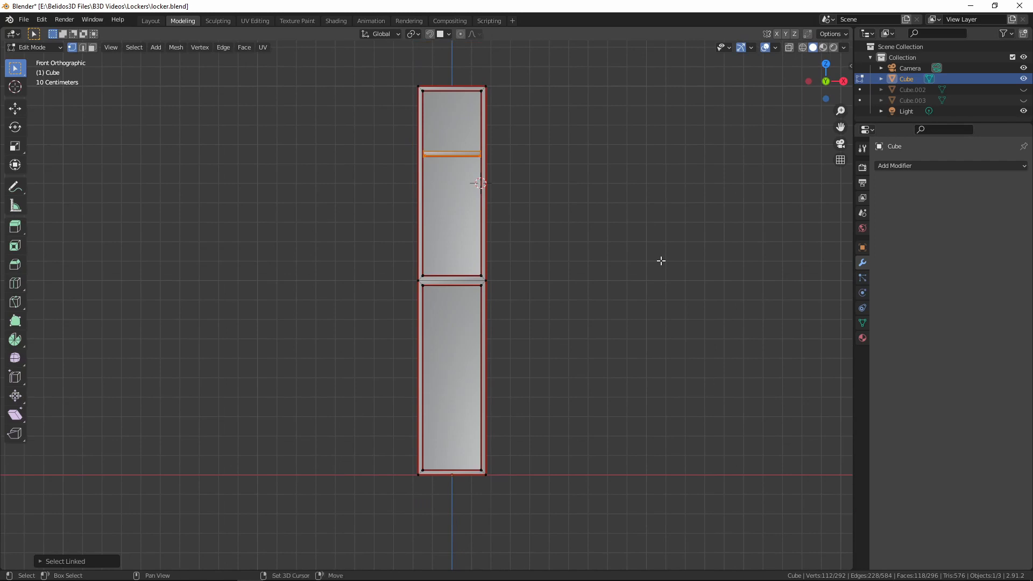
key("shift+d")
right_click(635, 281)
Move the duplicated shelf about 1 m down along the Z axis into the lower compartment and finish editing the mesh
key("g")
key("z")
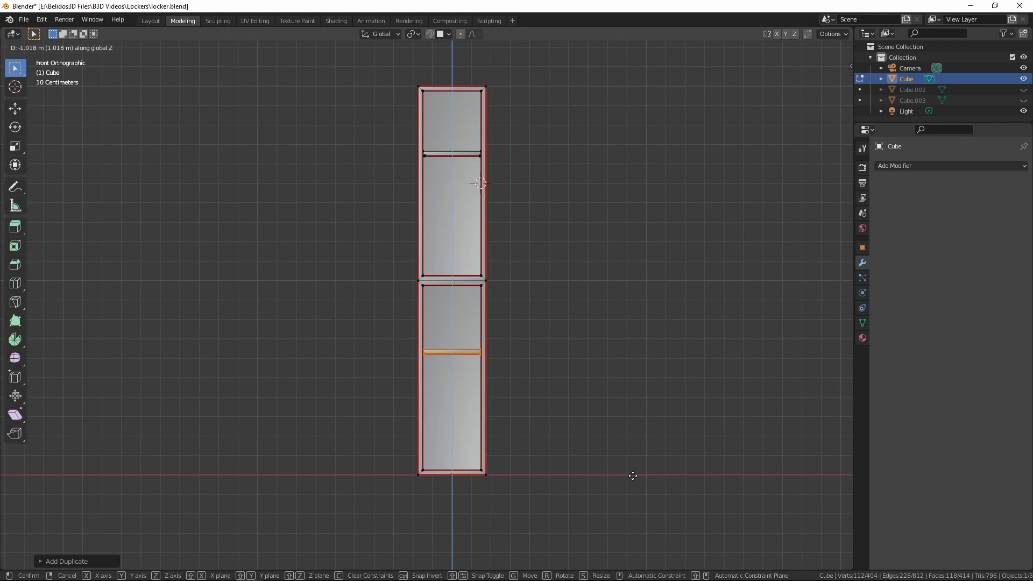
left_click(632, 466)
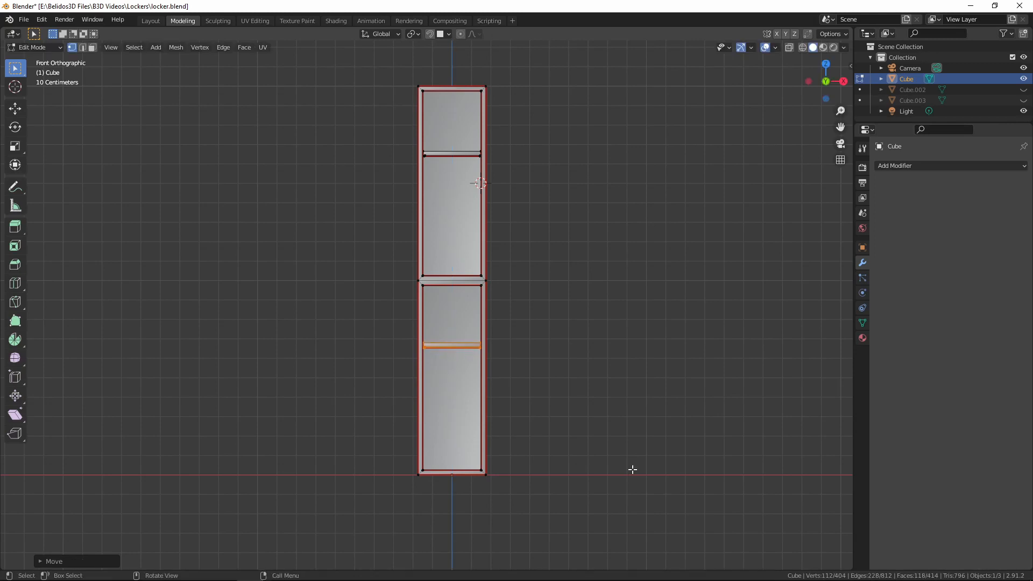
key("Tab")
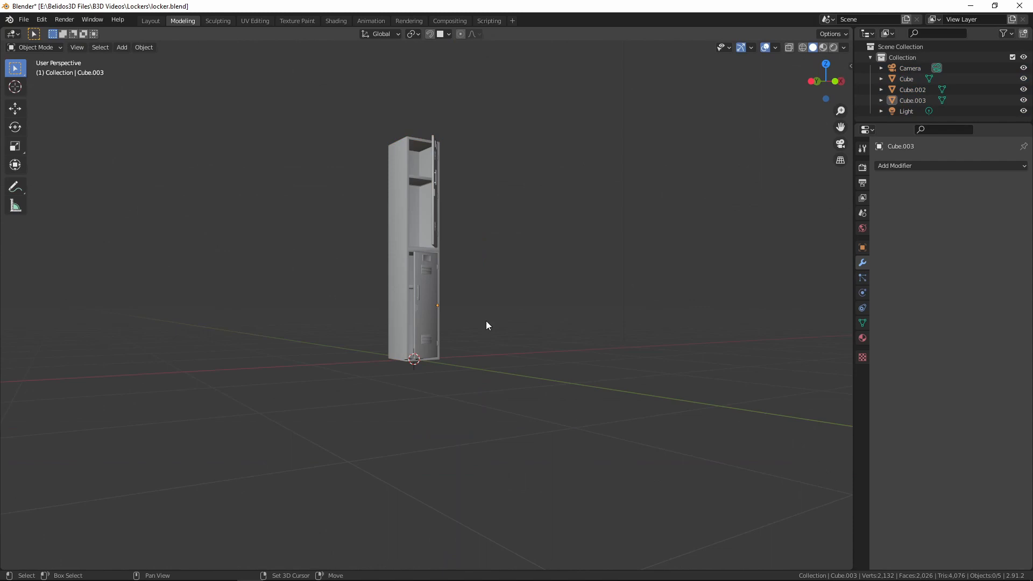
middle_click_drag(486, 323, 580, 368)
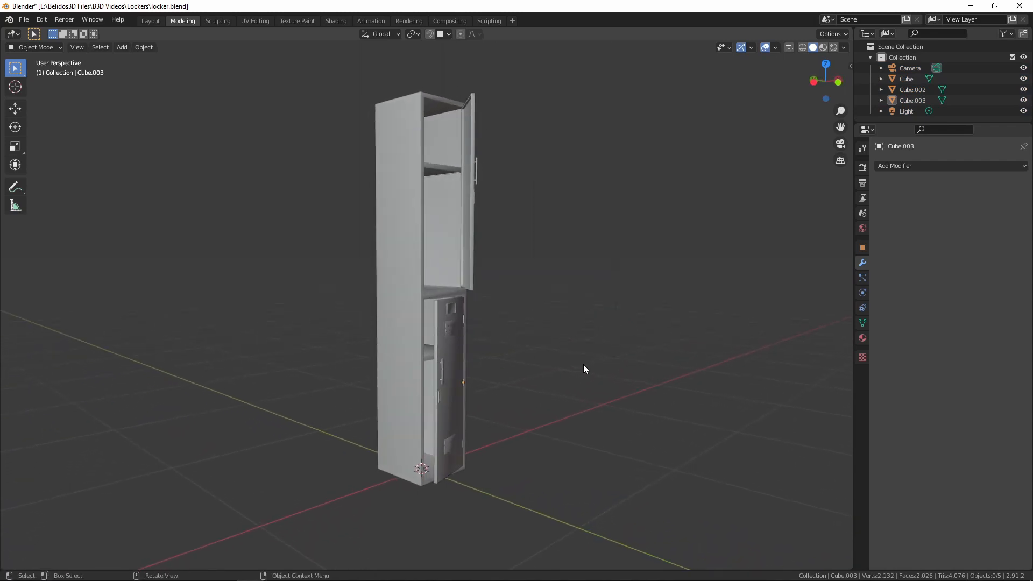